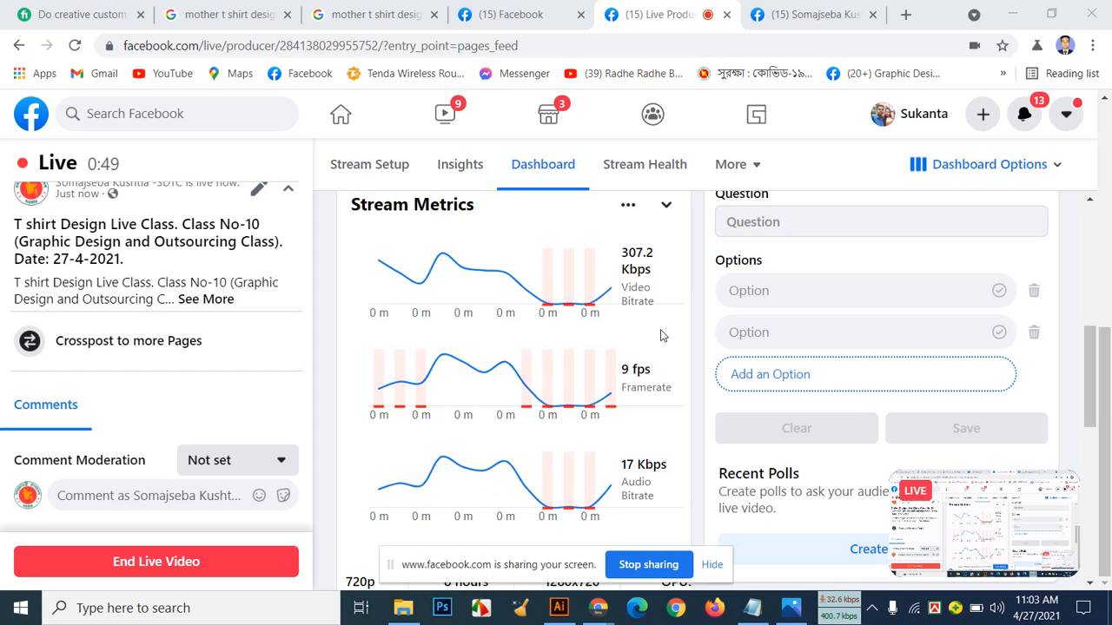
Step: Check the live video's insights on Facebook, and switch to the Fiverr custom typography T-shirt gig to view its title and gallery
{"action": "scroll", "coordinate": [119, 351], "scroll_direction": "up", "scroll_amount": 3}
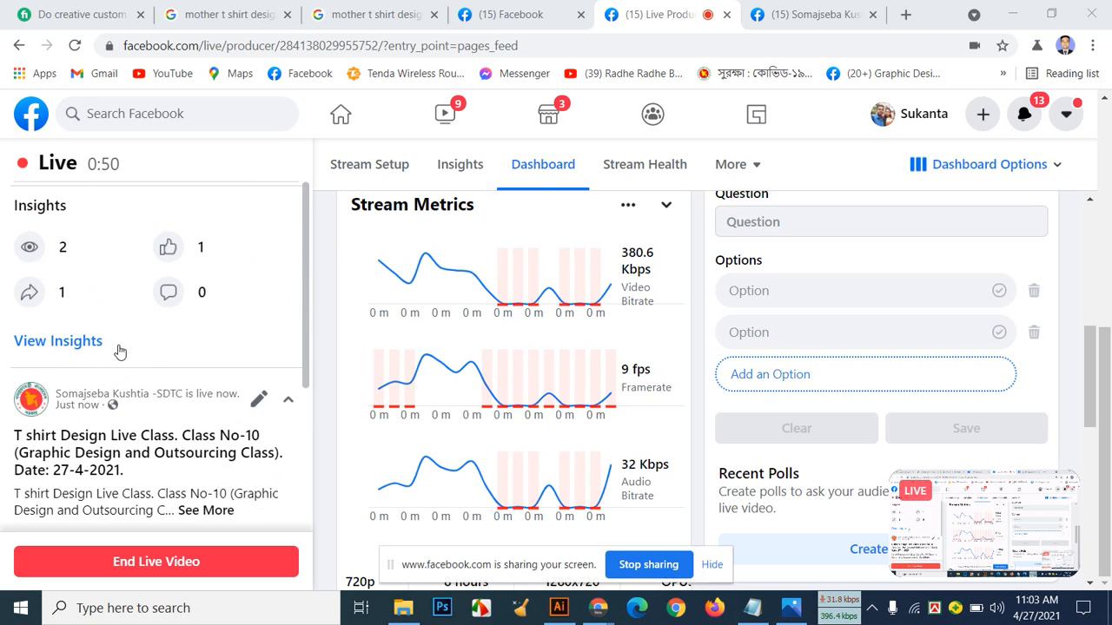
{"action": "scroll", "coordinate": [117, 353], "scroll_direction": "down", "scroll_amount": 3}
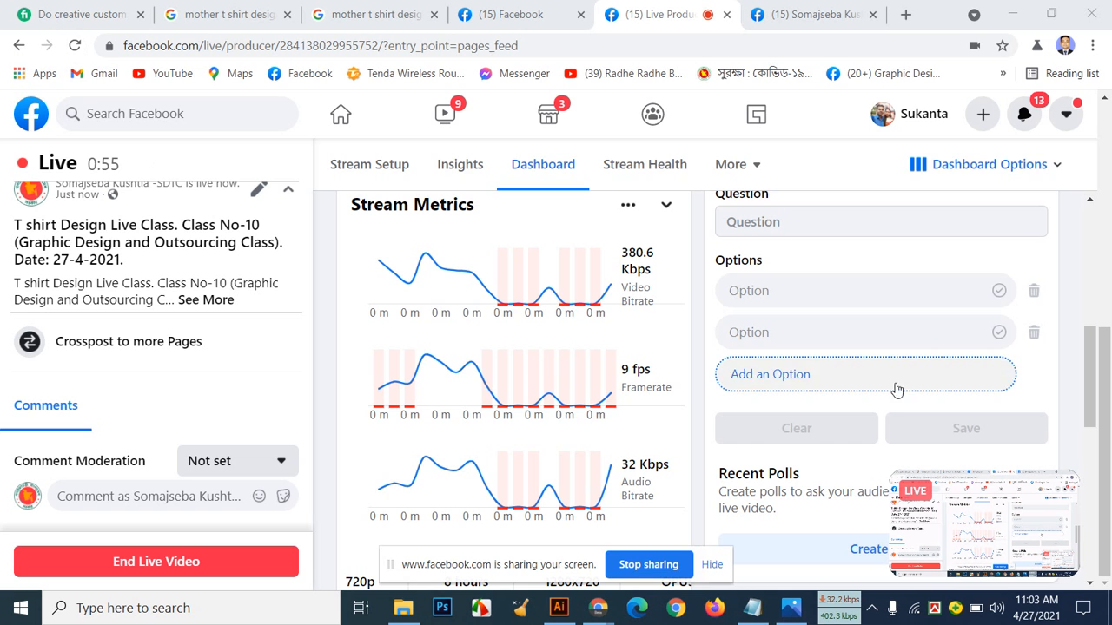
{"action": "left_click", "coordinate": [82, 16]}
{"action": "scroll", "coordinate": [213, 195], "scroll_direction": "up", "scroll_amount": 3}
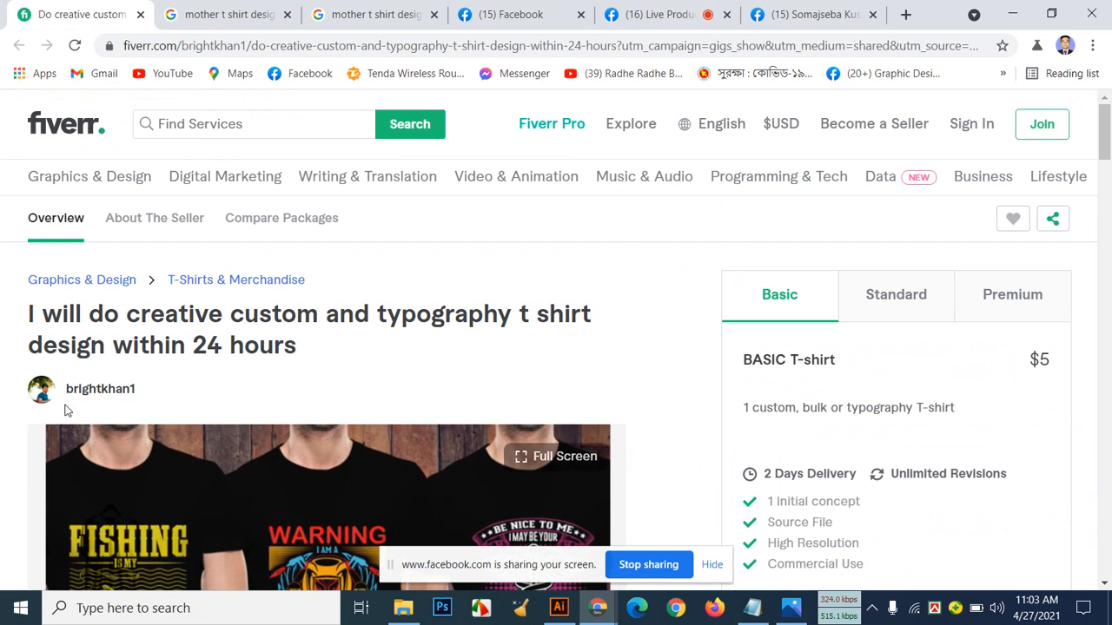
{"action": "scroll", "coordinate": [169, 380], "scroll_direction": "down", "scroll_amount": 2}
{"action": "scroll", "coordinate": [167, 379], "scroll_direction": "up", "scroll_amount": 2}
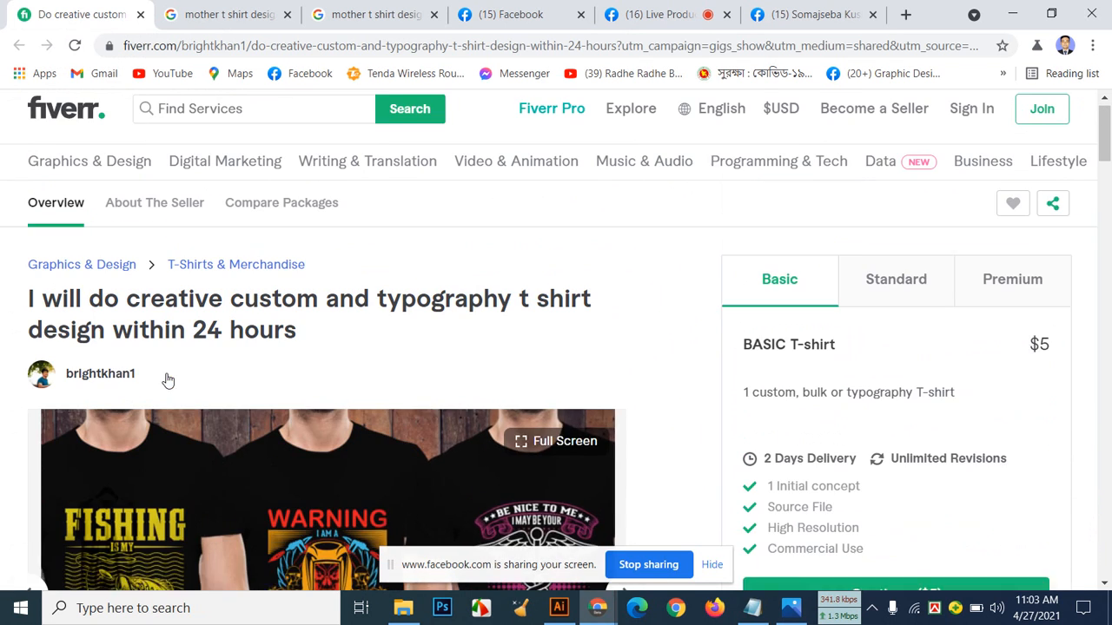
{"action": "scroll", "coordinate": [372, 363], "scroll_direction": "down", "scroll_amount": 2}
{"action": "mouse_move", "coordinate": [186, 402]}
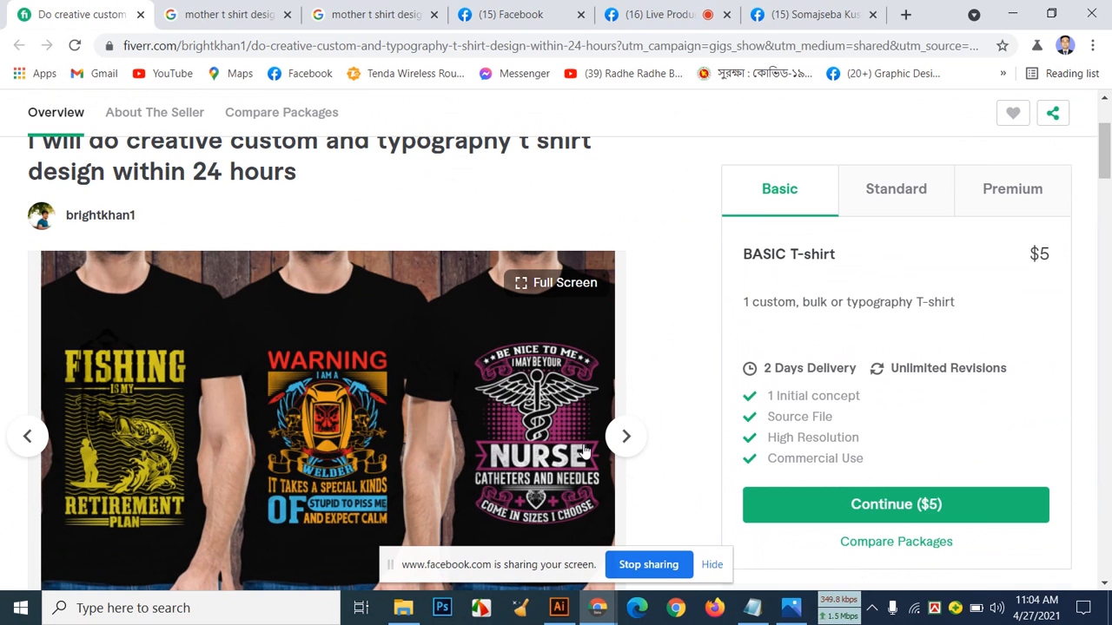
{"action": "scroll", "coordinate": [584, 450], "scroll_direction": "down", "scroll_amount": 1}
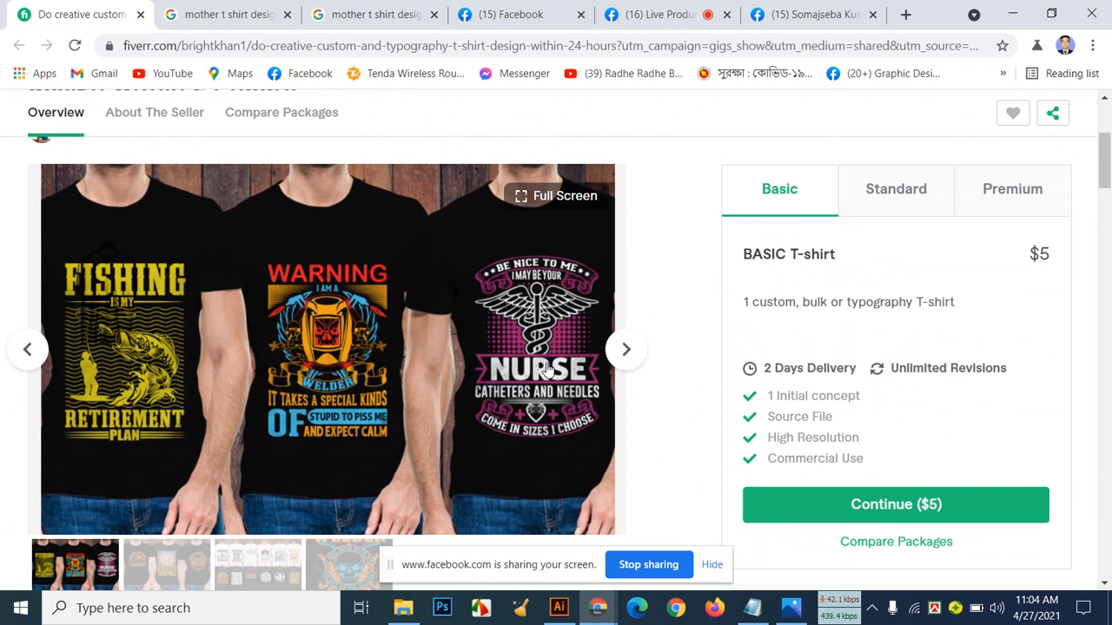
Step: Browse all the sample T-shirt images in the gig's gallery, ending back on the first image
{"action": "left_click", "coordinate": [612, 356]}
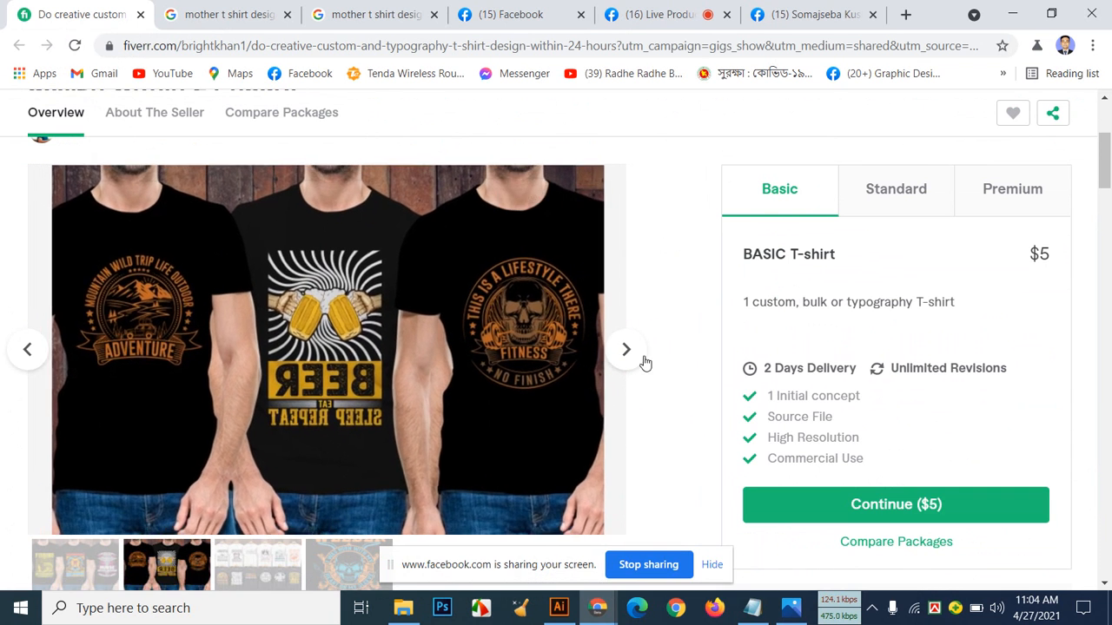
{"action": "left_click", "coordinate": [626, 354]}
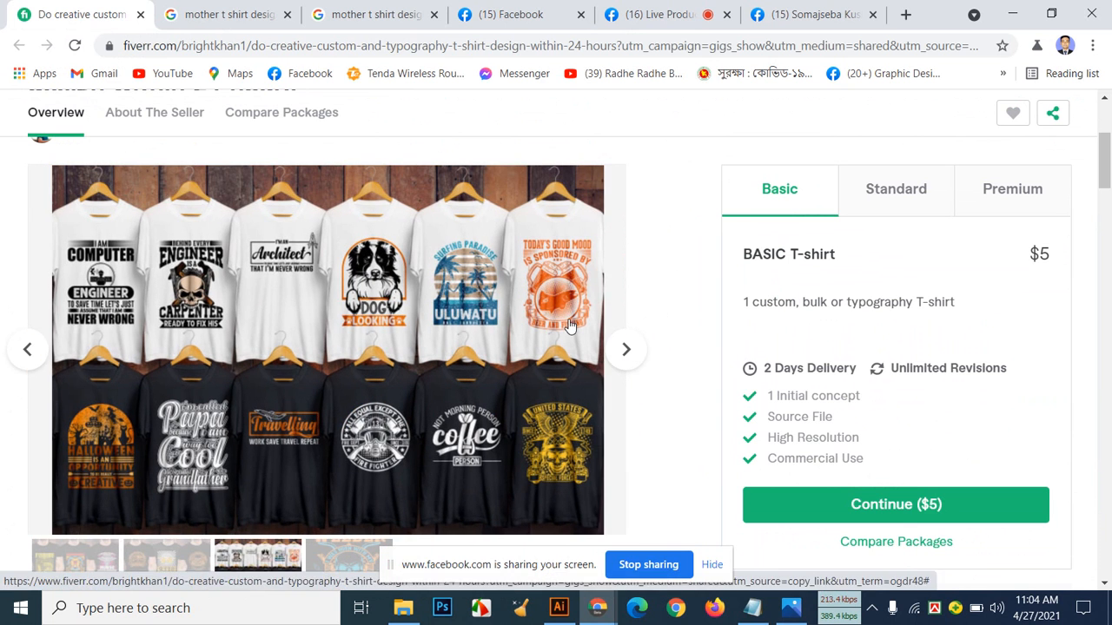
{"action": "scroll", "coordinate": [569, 398], "scroll_direction": "down", "scroll_amount": 1}
{"action": "scroll", "coordinate": [608, 347], "scroll_direction": "down", "scroll_amount": 1}
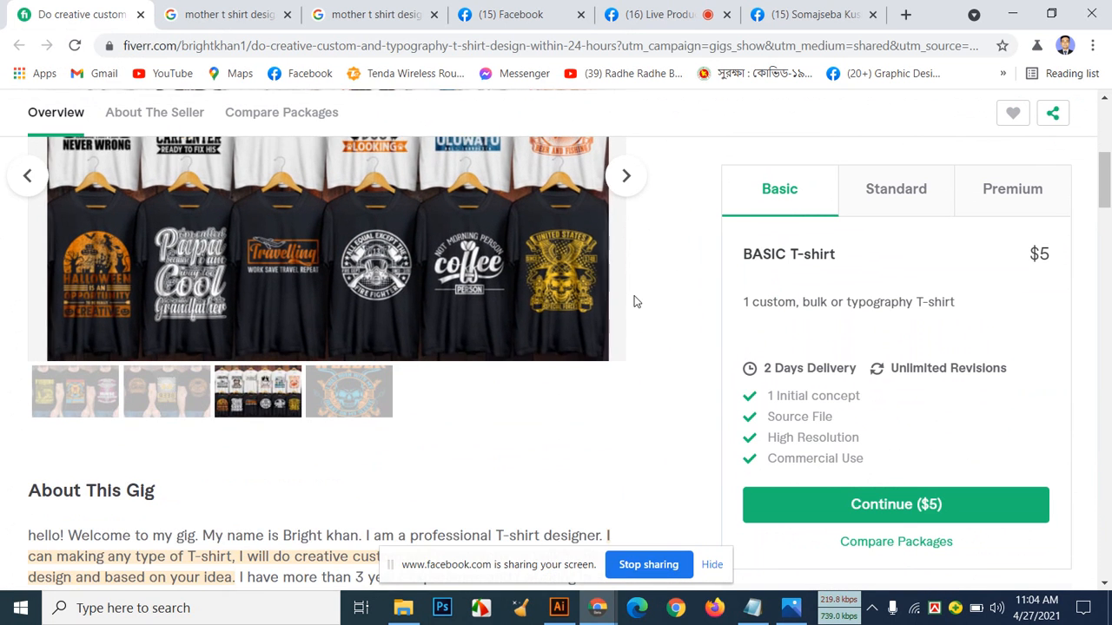
{"action": "scroll", "coordinate": [633, 298], "scroll_direction": "up", "scroll_amount": 2}
{"action": "left_click", "coordinate": [625, 350]}
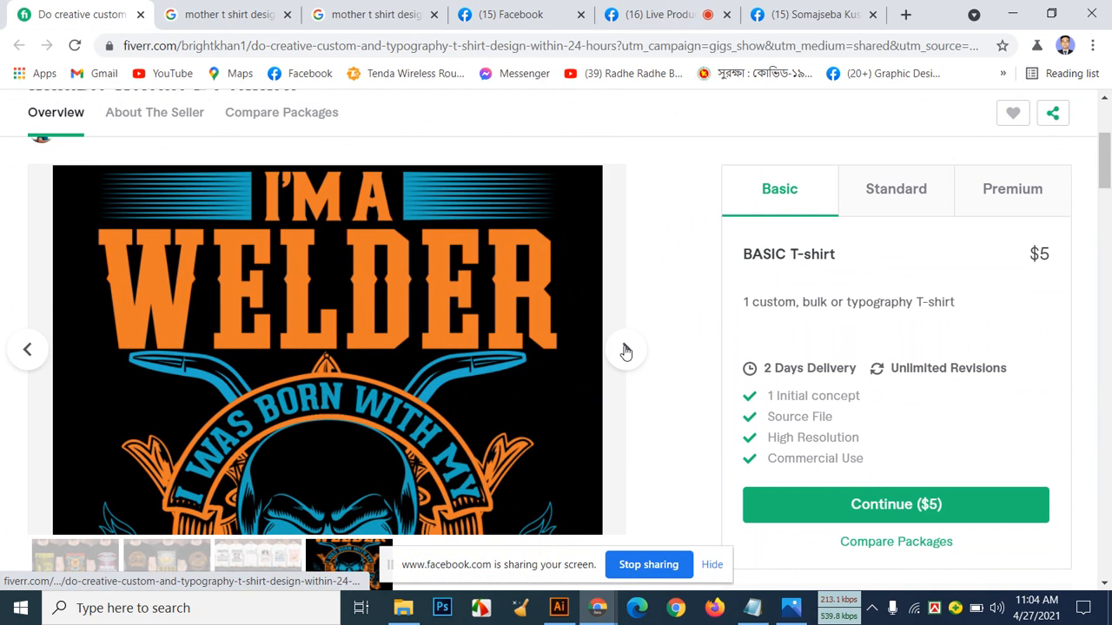
{"action": "scroll", "coordinate": [591, 359], "scroll_direction": "down", "scroll_amount": 2}
{"action": "left_click", "coordinate": [171, 372]}
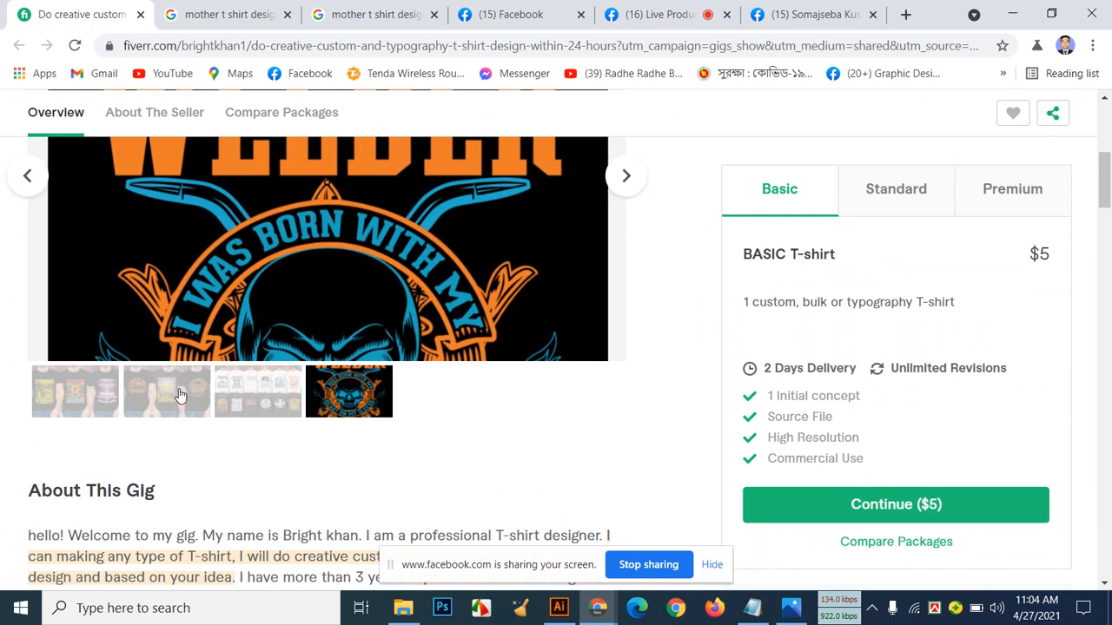
{"action": "scroll", "coordinate": [427, 359], "scroll_direction": "up", "scroll_amount": 2}
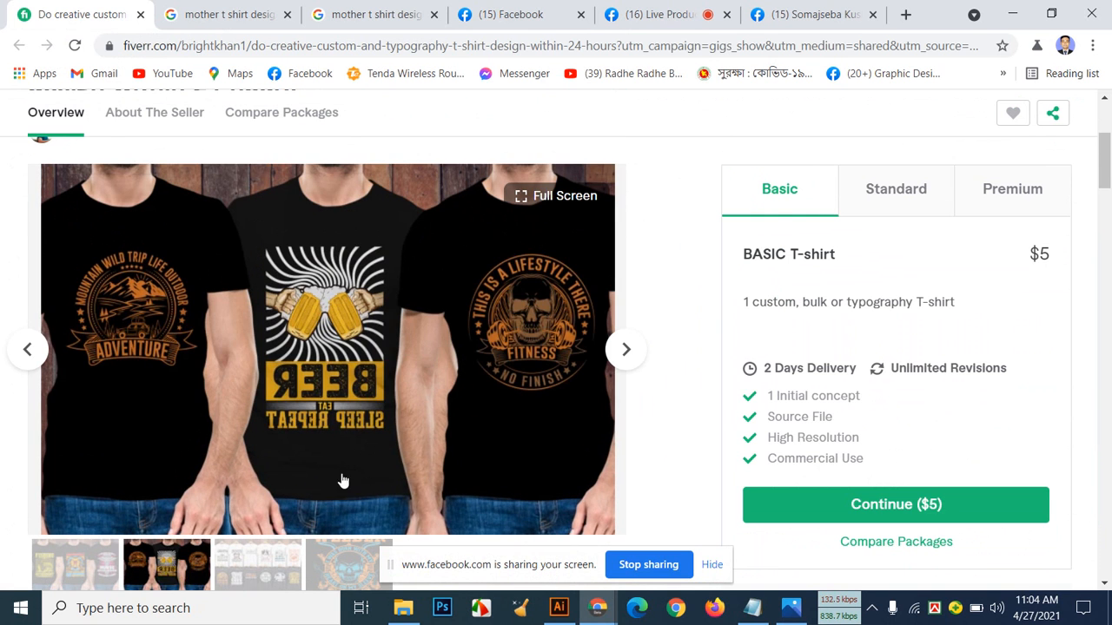
{"action": "left_click", "coordinate": [87, 568]}
{"action": "scroll", "coordinate": [382, 443], "scroll_direction": "up", "scroll_amount": 2}
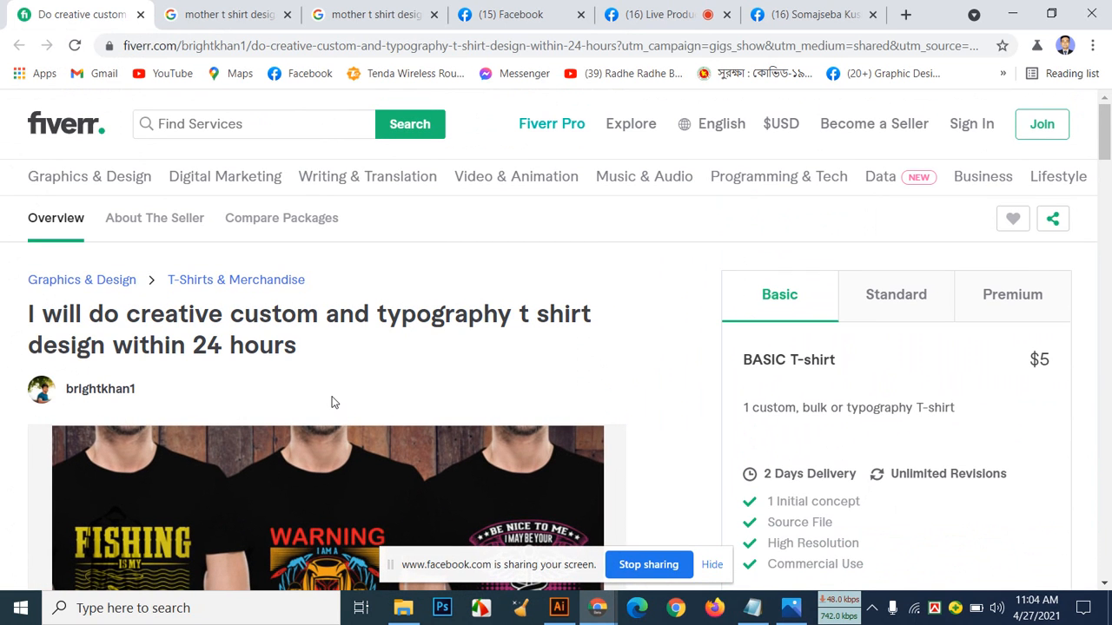
Step: Review the gig's description, the list of provided file formats and the seller information
{"action": "scroll", "coordinate": [347, 389], "scroll_direction": "down", "scroll_amount": 1}
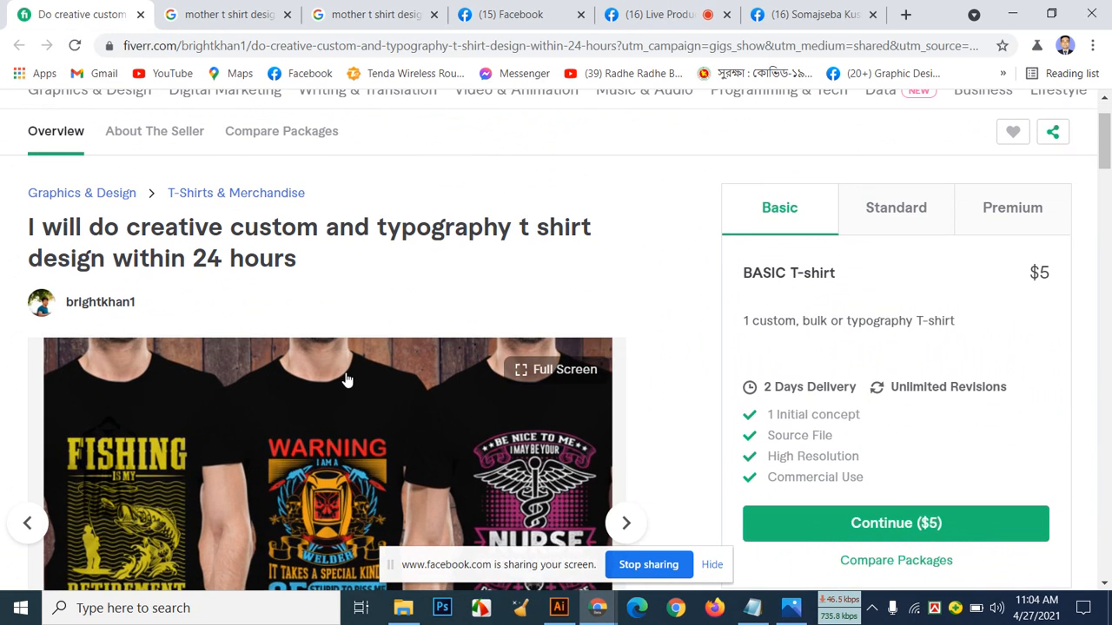
{"action": "scroll", "coordinate": [345, 380], "scroll_direction": "down", "scroll_amount": 2}
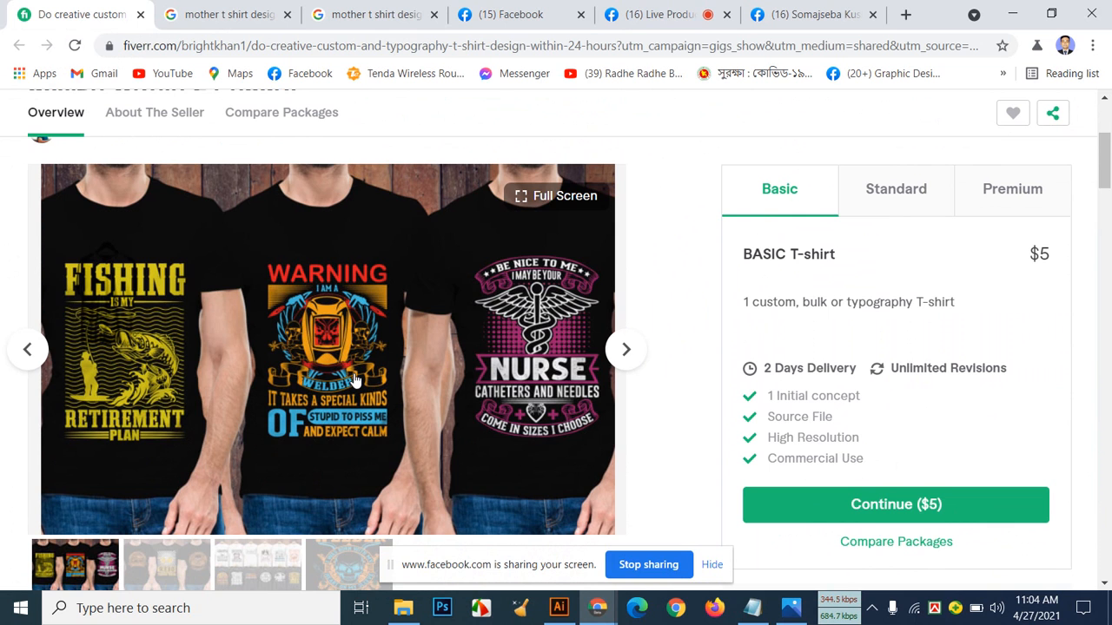
{"action": "scroll", "coordinate": [355, 379], "scroll_direction": "down", "scroll_amount": 2}
{"action": "scroll", "coordinate": [500, 410], "scroll_direction": "down", "scroll_amount": 3}
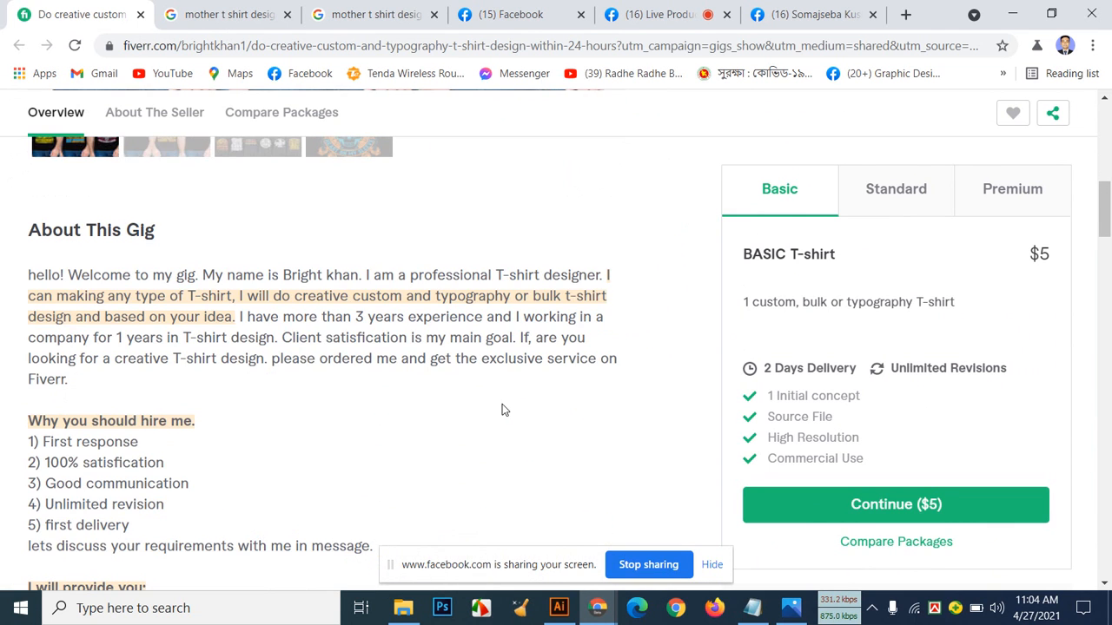
{"action": "scroll", "coordinate": [502, 406], "scroll_direction": "down", "scroll_amount": 5}
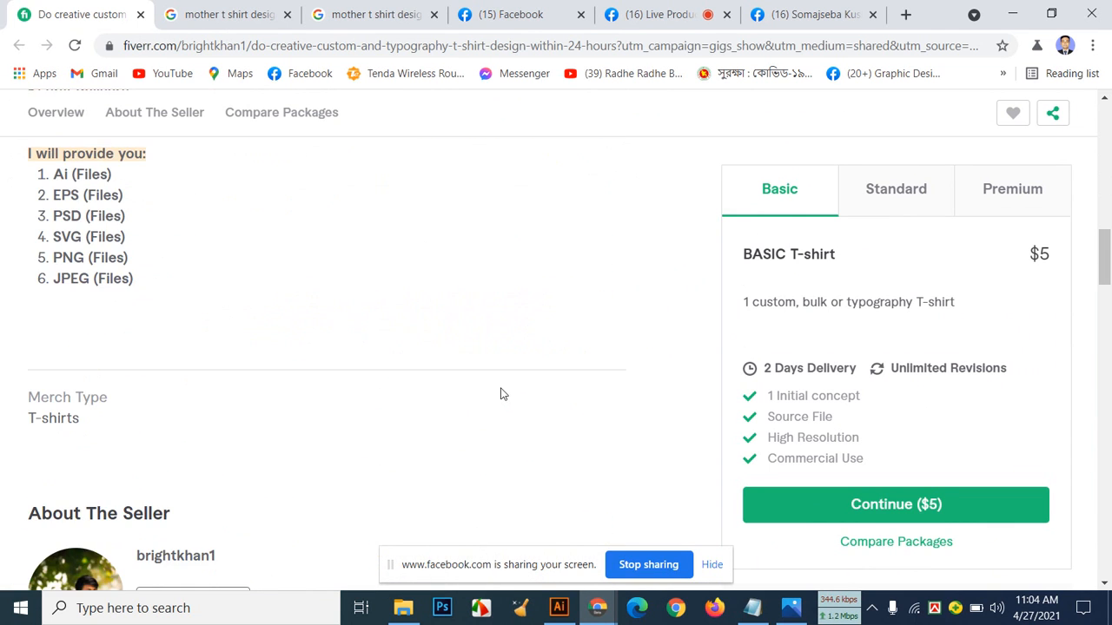
{"action": "scroll", "coordinate": [500, 392], "scroll_direction": "down", "scroll_amount": 2}
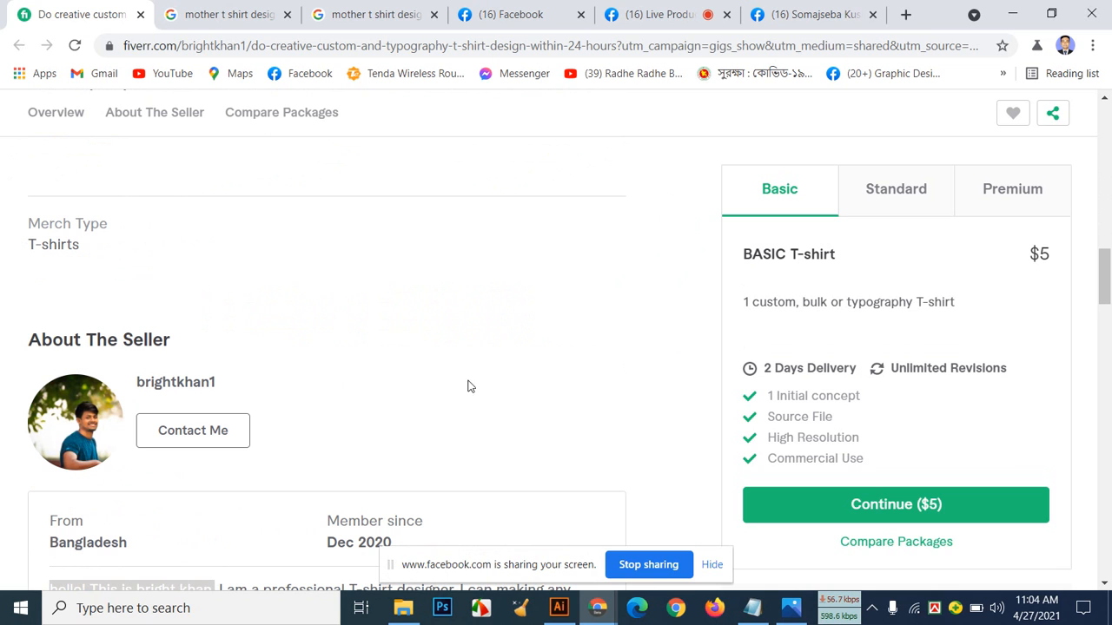
Step: View the Facebook feed and the live stream dashboard, and return to the Fiverr gig
{"action": "left_click", "coordinate": [517, 10]}
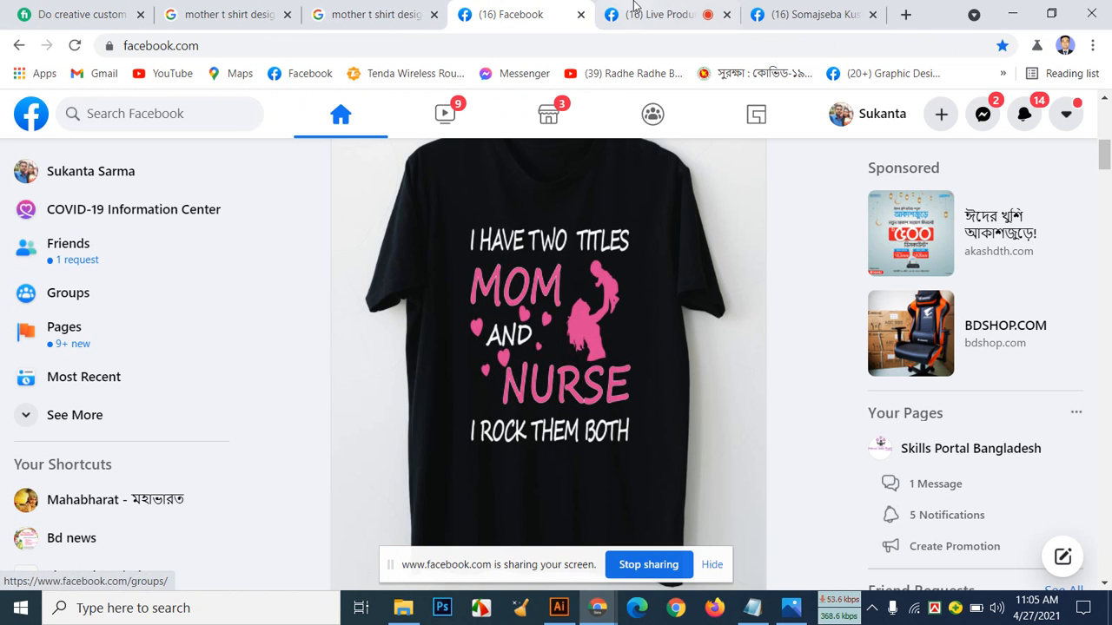
{"action": "left_click", "coordinate": [634, 9]}
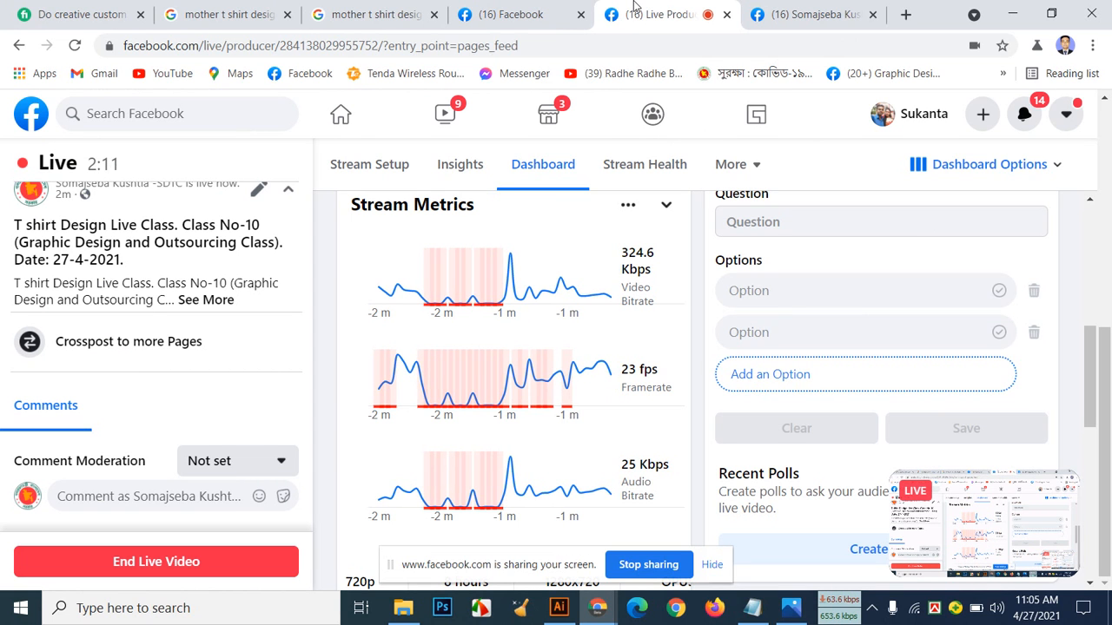
{"action": "left_click", "coordinate": [53, 24]}
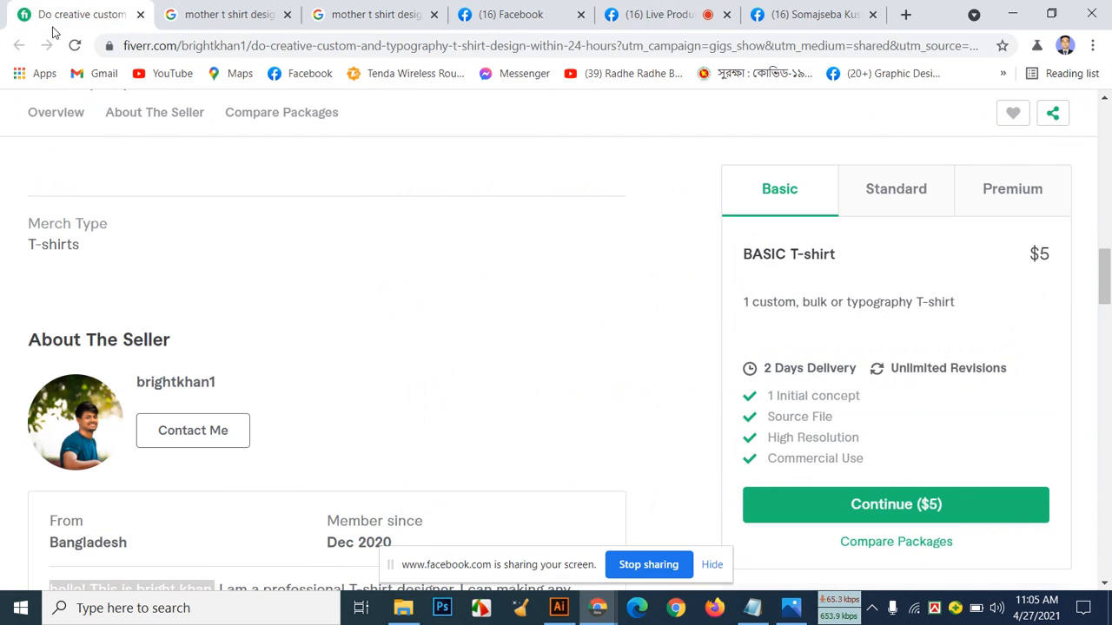
Step: Revisit the gig's title and show the gallery image with white and black T-shirt designs on hangers
{"action": "scroll", "coordinate": [356, 260], "scroll_direction": "up", "scroll_amount": 10}
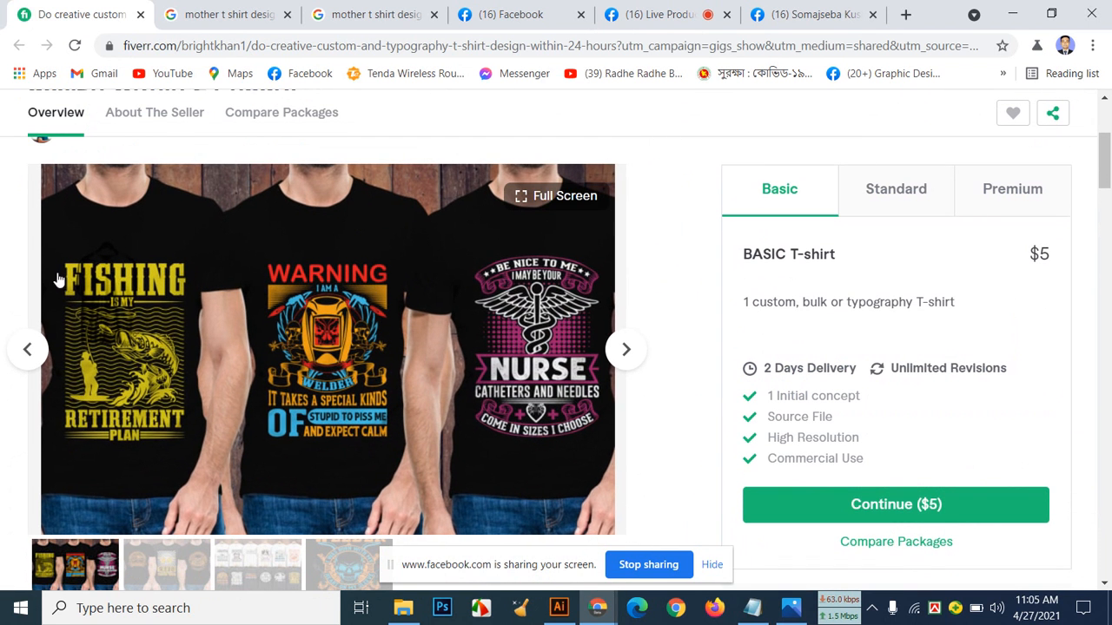
{"action": "scroll", "coordinate": [267, 385], "scroll_direction": "up", "scroll_amount": 2}
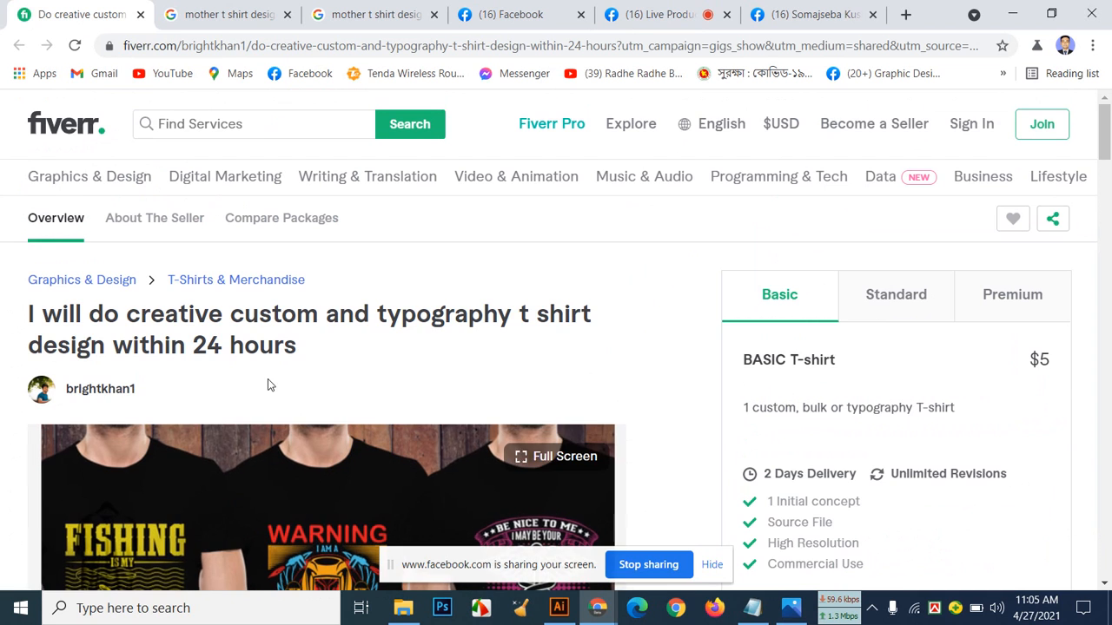
{"action": "scroll", "coordinate": [268, 385], "scroll_direction": "down", "scroll_amount": 3}
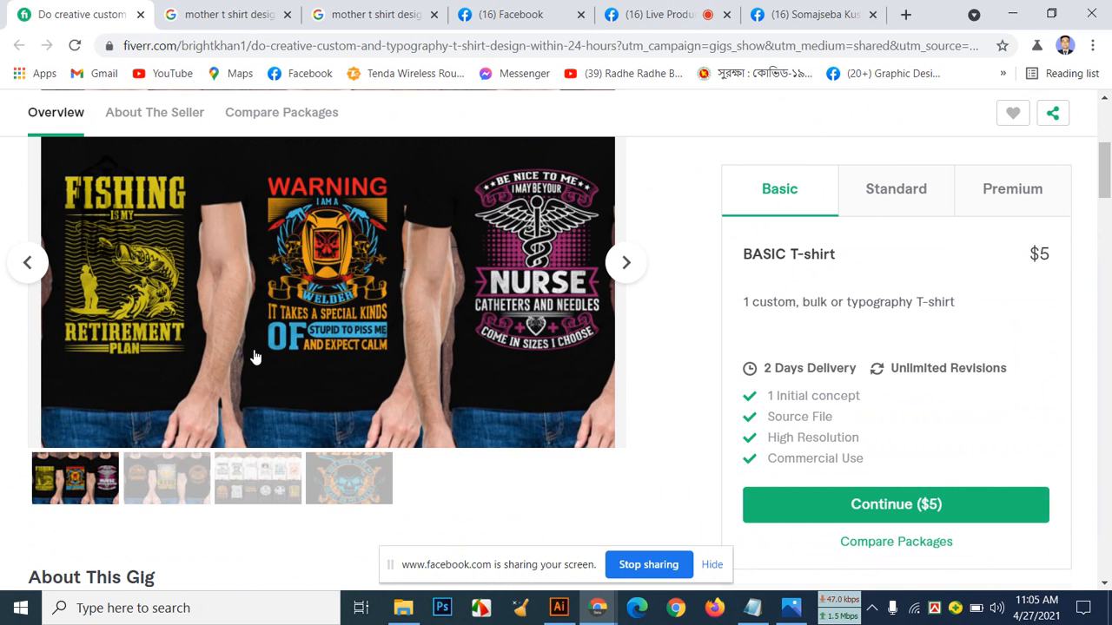
{"action": "scroll", "coordinate": [355, 323], "scroll_direction": "up", "scroll_amount": 1}
{"action": "scroll", "coordinate": [353, 322], "scroll_direction": "down", "scroll_amount": 3}
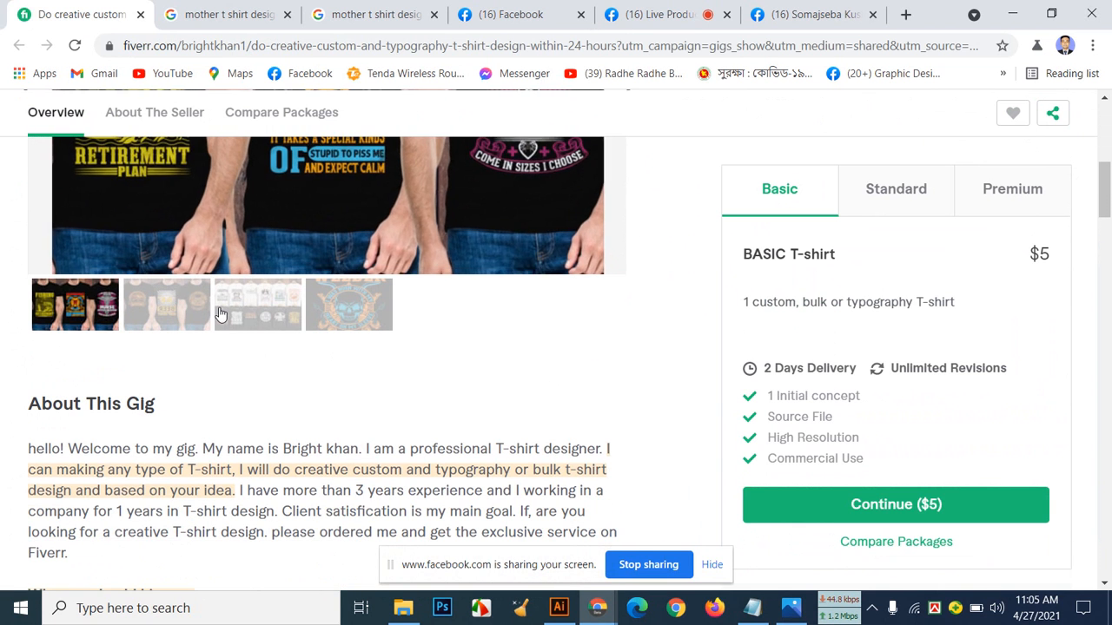
{"action": "left_click", "coordinate": [220, 315]}
{"action": "scroll", "coordinate": [249, 313], "scroll_direction": "up", "scroll_amount": 2}
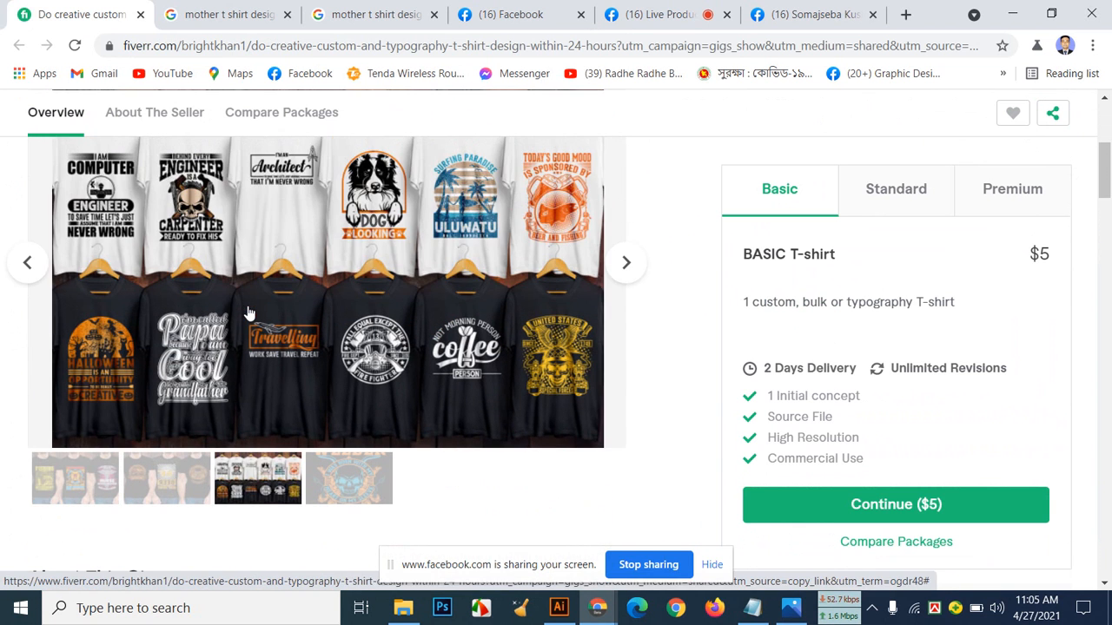
{"action": "scroll", "coordinate": [248, 311], "scroll_direction": "up", "scroll_amount": 1}
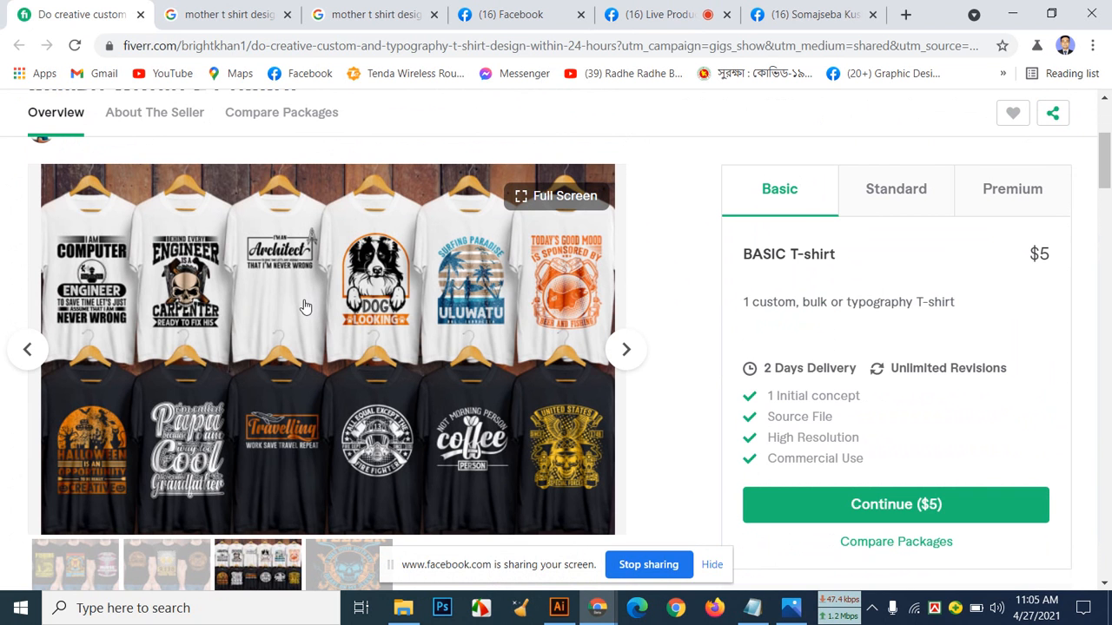
Step: Alternate between the Facebook live dashboard and Photos to show the mother-themed T-shirt reference image
{"action": "left_click", "coordinate": [656, 14]}
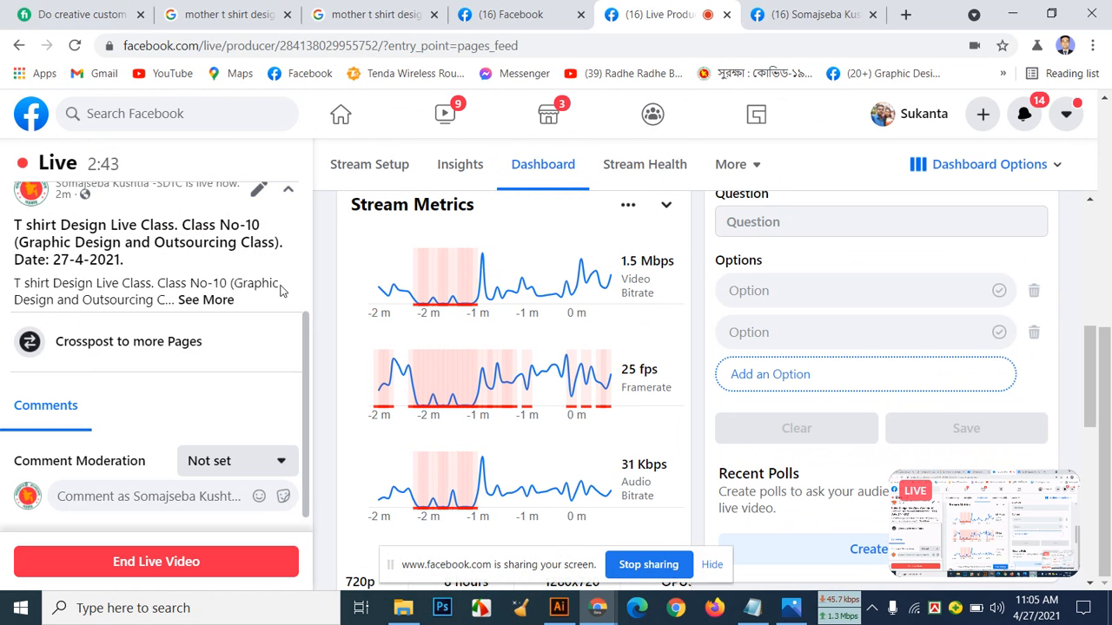
{"action": "left_click", "coordinate": [788, 610]}
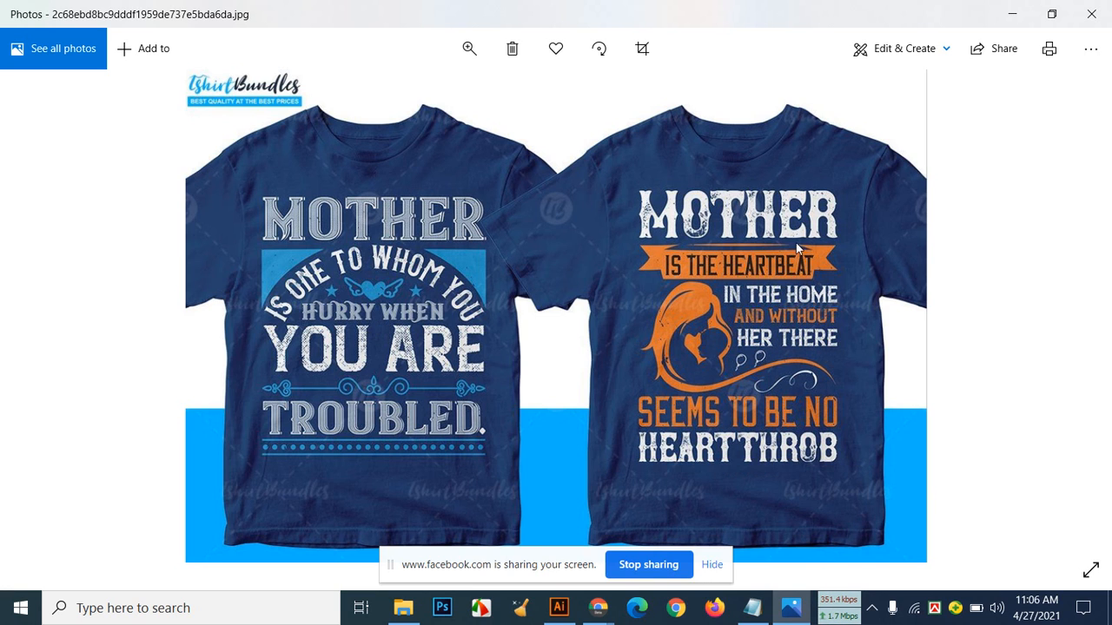
{"action": "mouse_move", "coordinate": [596, 611]}
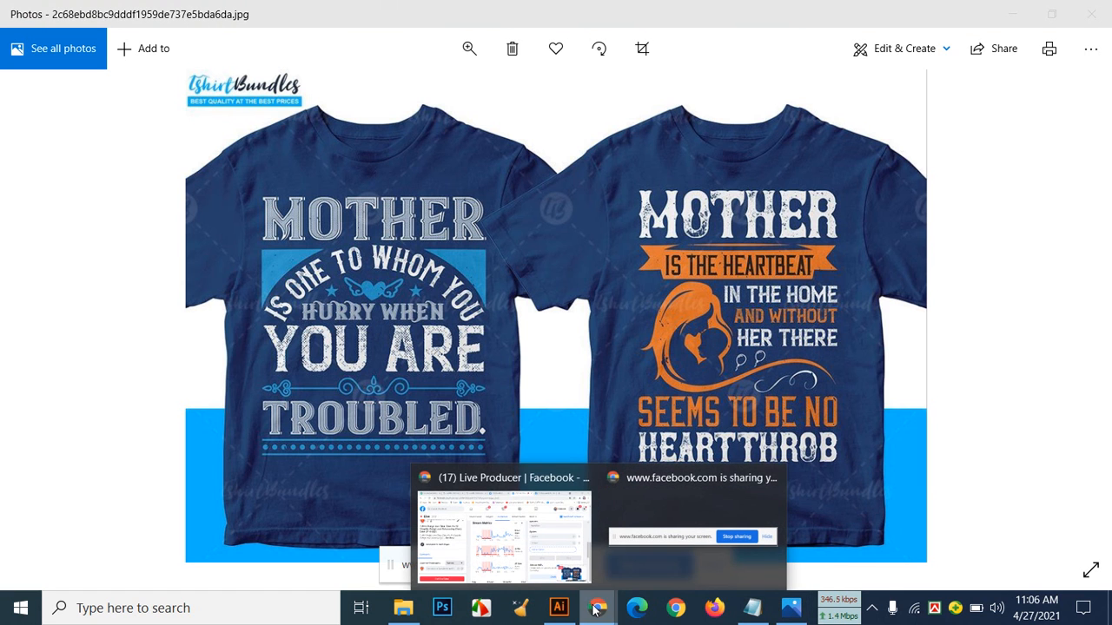
{"action": "left_click", "coordinate": [506, 530]}
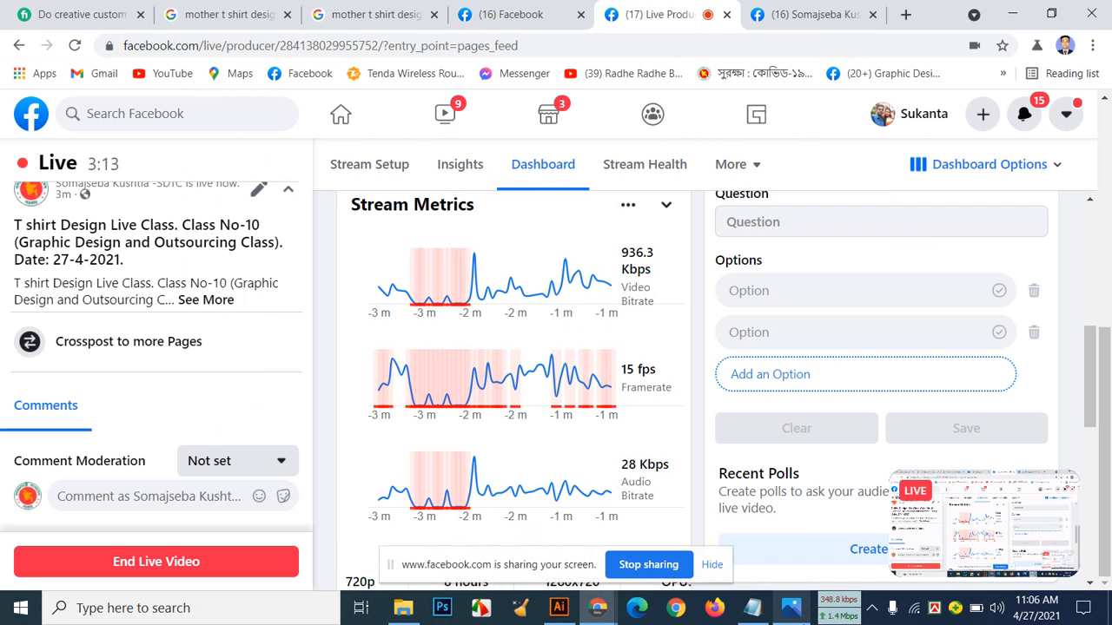
{"action": "mouse_move", "coordinate": [790, 608]}
{"action": "left_click", "coordinate": [752, 486]}
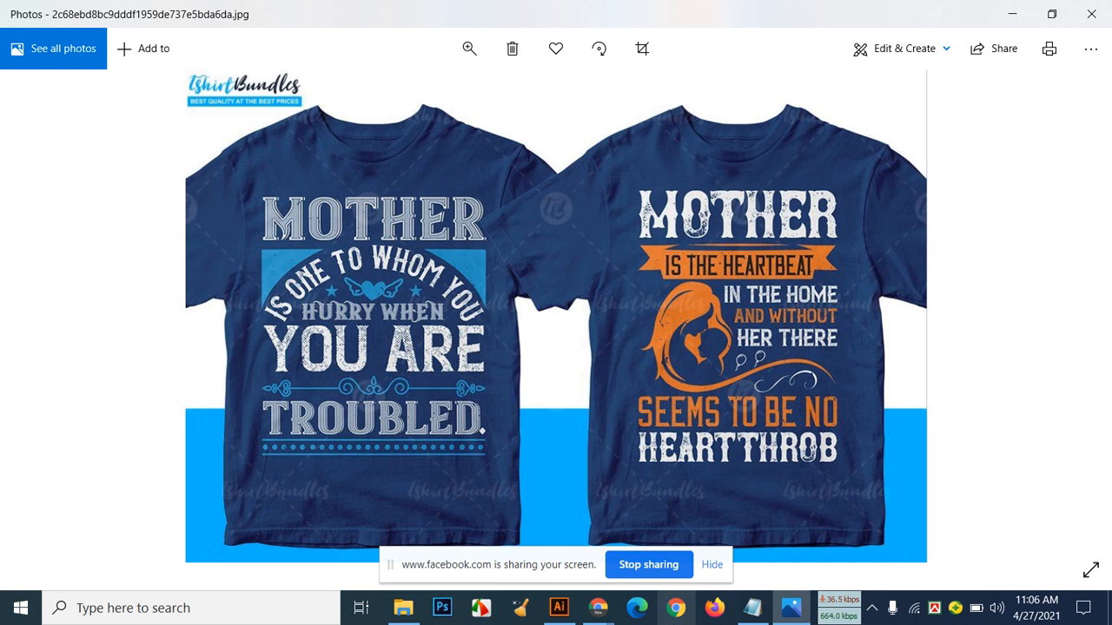
Step: Return to the Facebook live dashboard in Chrome and check the live video's insights and post details
{"action": "left_click", "coordinate": [598, 608]}
{"action": "left_click", "coordinate": [461, 533]}
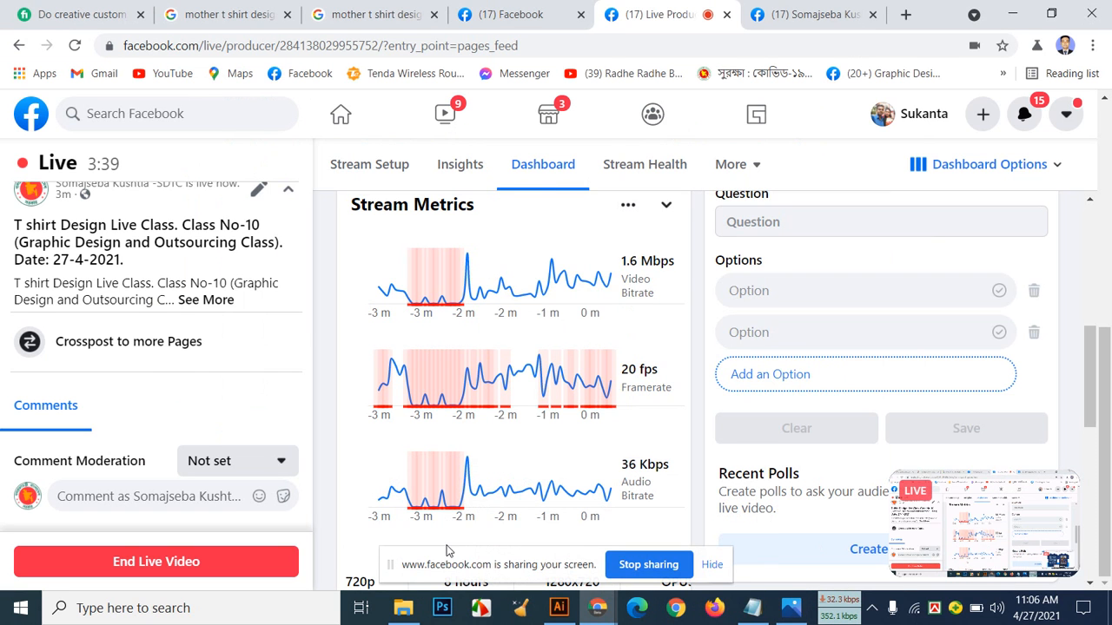
{"action": "scroll", "coordinate": [167, 370], "scroll_direction": "up", "scroll_amount": 3}
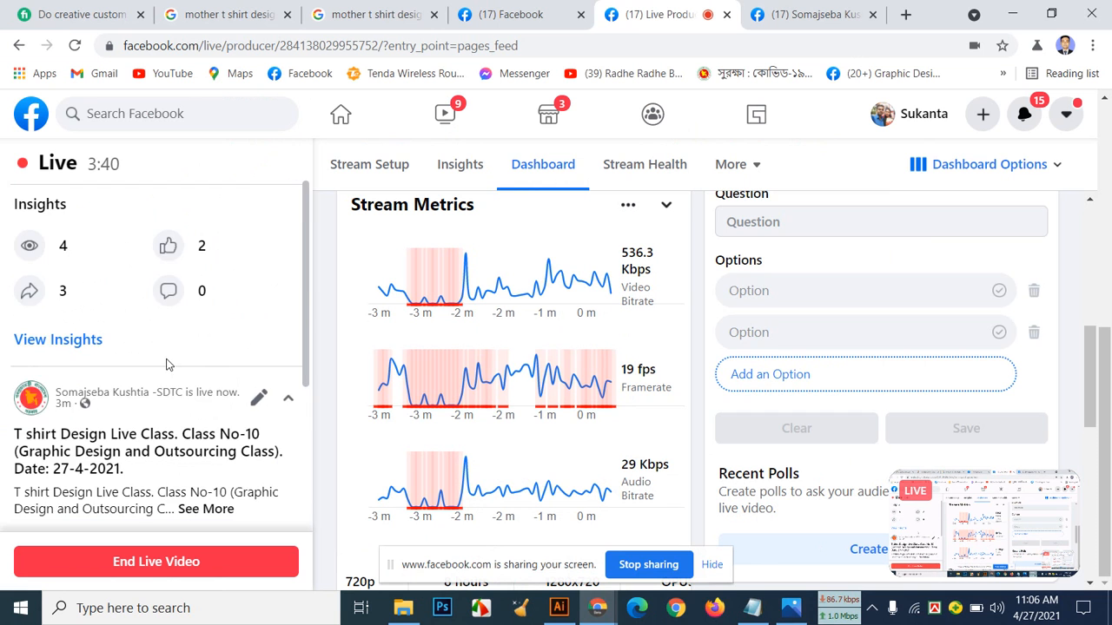
{"action": "scroll", "coordinate": [168, 366], "scroll_direction": "down", "scroll_amount": 3}
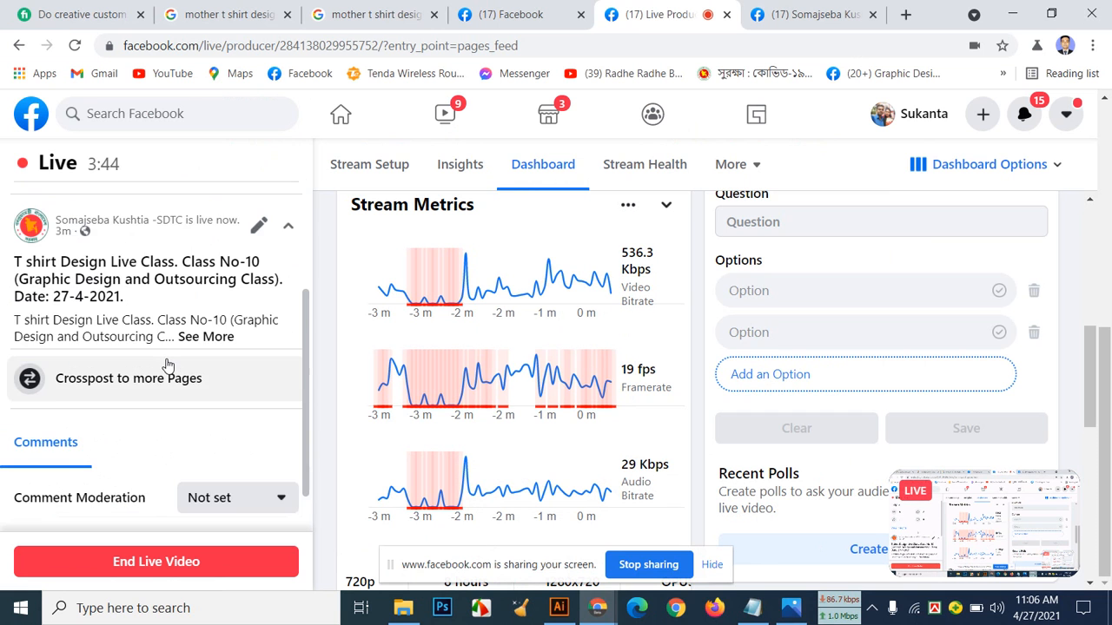
Step: Reload the Somajseba Kushtia -SDTC Facebook page and return to the live dashboard to check the live video's insights
{"action": "left_click", "coordinate": [800, 14]}
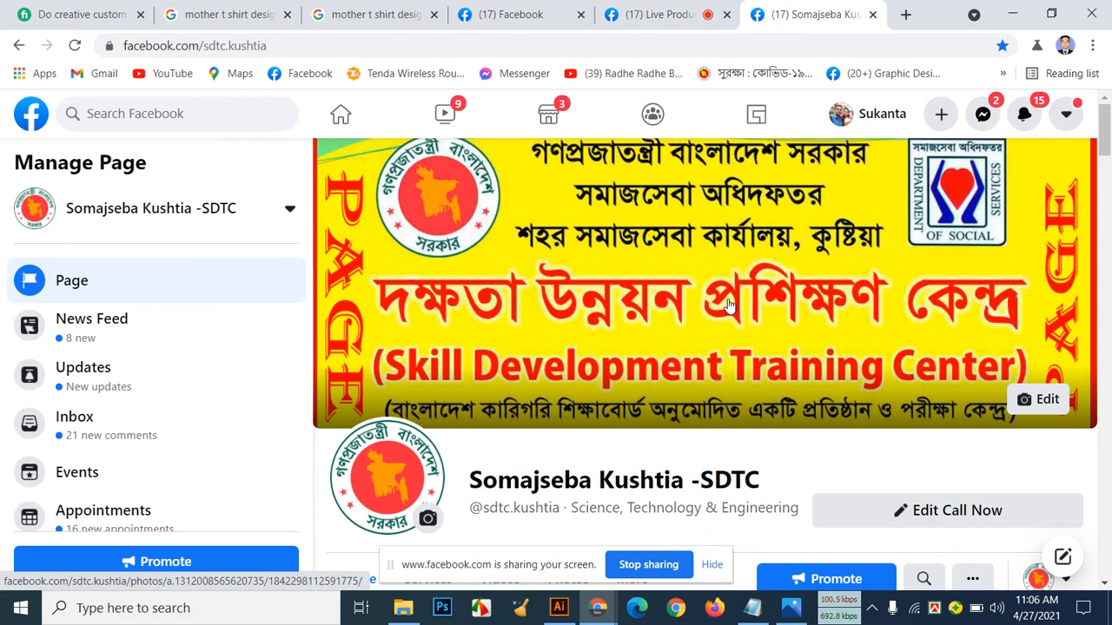
{"action": "scroll", "coordinate": [754, 317], "scroll_direction": "down", "scroll_amount": 5}
{"action": "left_click", "coordinate": [76, 45]}
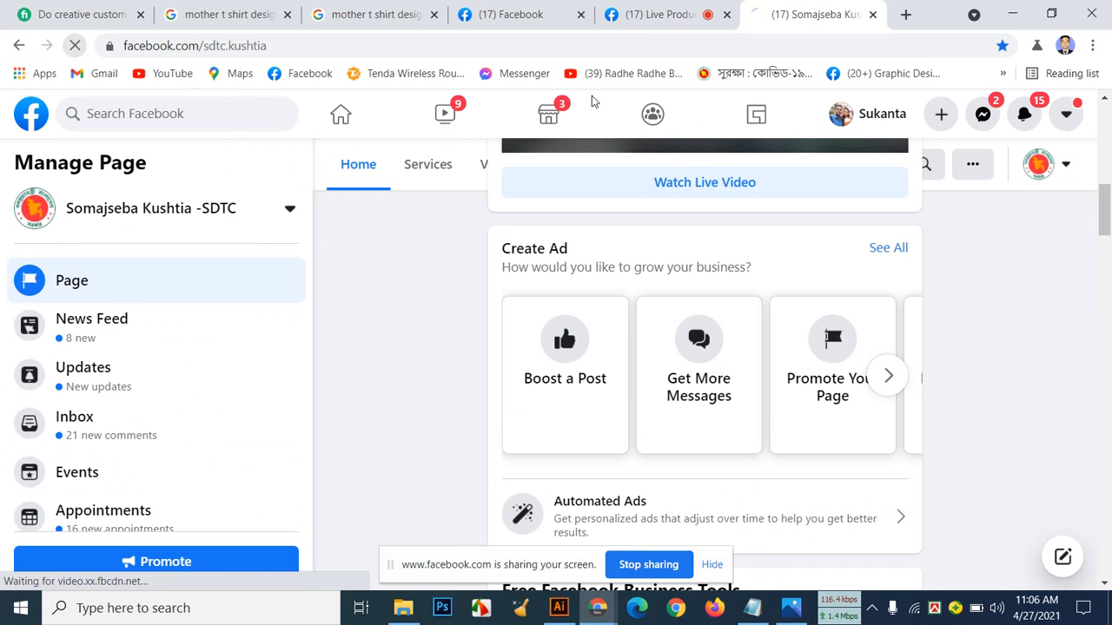
{"action": "left_click", "coordinate": [651, 15]}
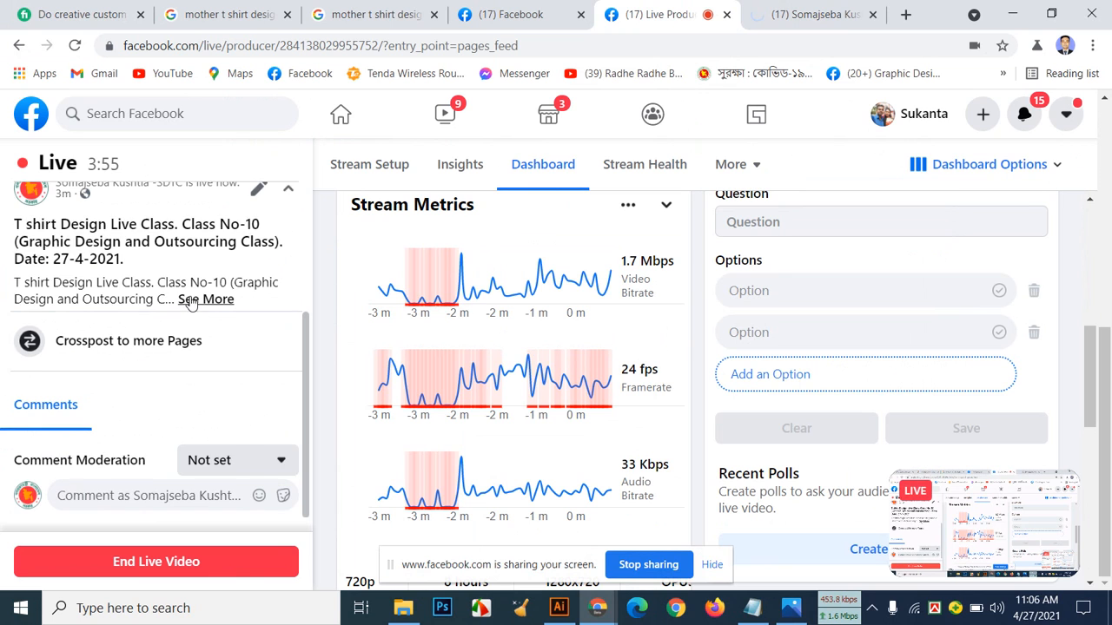
{"action": "scroll", "coordinate": [191, 299], "scroll_direction": "up", "scroll_amount": 3}
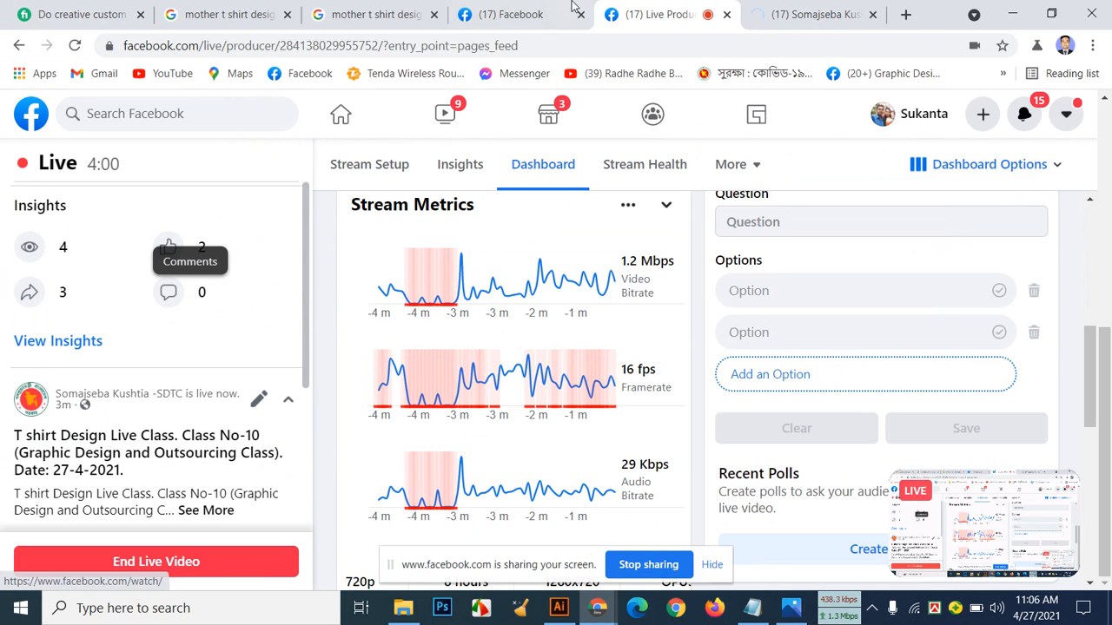
Step: Look through the Facebook home feed to show the black "Mom and Nurse" T-shirt post
{"action": "key", "text": "ctrl+shift+Tab"}
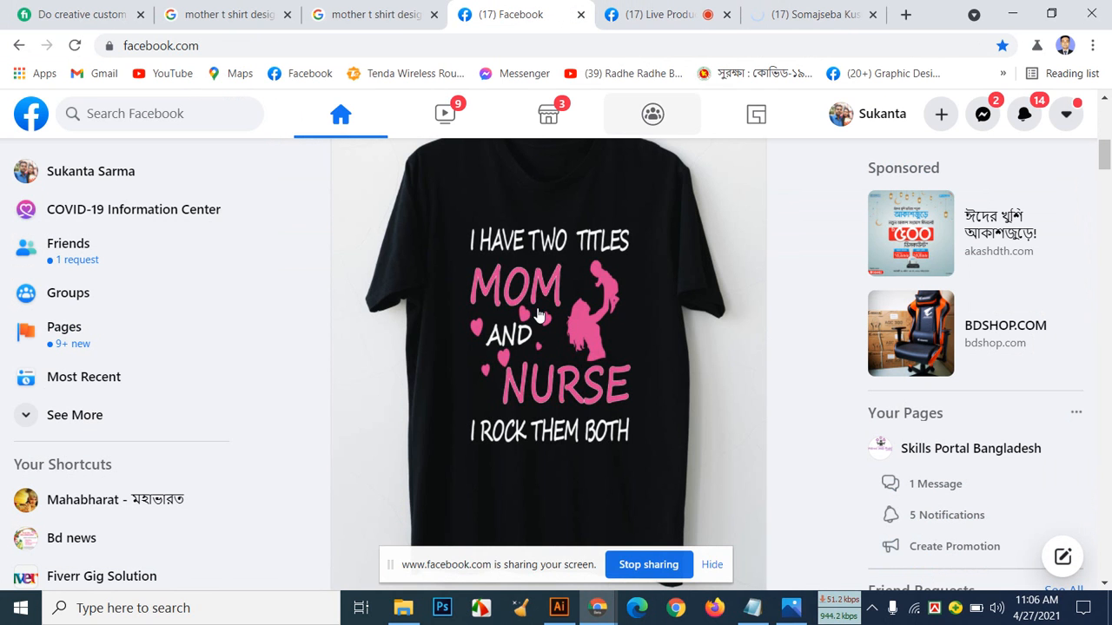
{"action": "scroll", "coordinate": [951, 162], "scroll_direction": "up", "scroll_amount": 5}
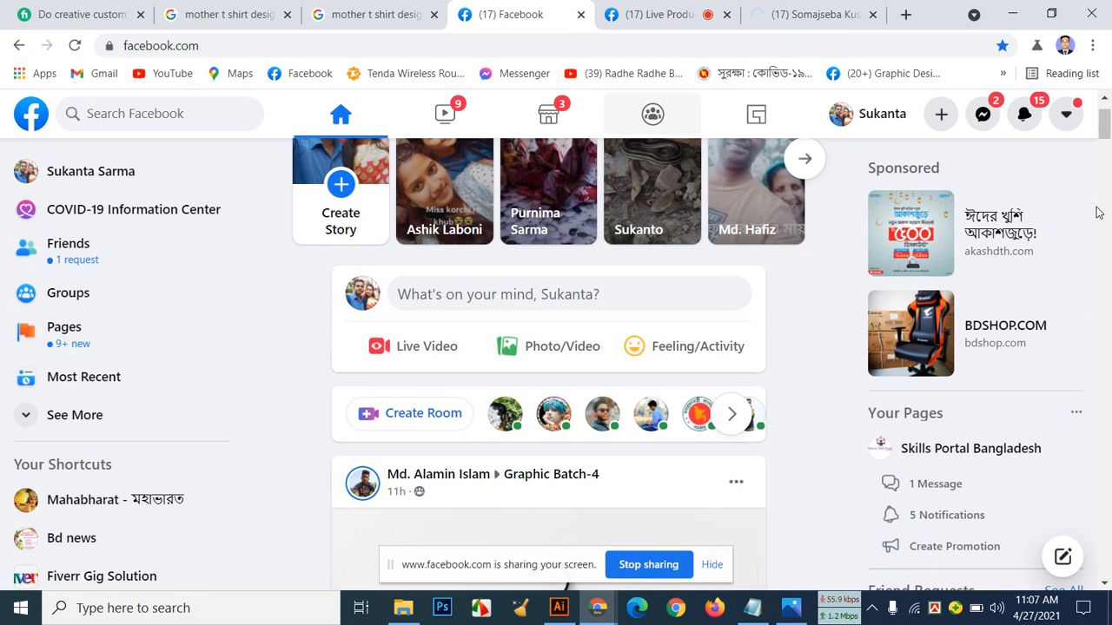
{"action": "scroll", "coordinate": [592, 291], "scroll_direction": "up", "scroll_amount": 1}
{"action": "scroll", "coordinate": [591, 291], "scroll_direction": "down", "scroll_amount": 5}
{"action": "scroll", "coordinate": [591, 291], "scroll_direction": "up", "scroll_amount": 3}
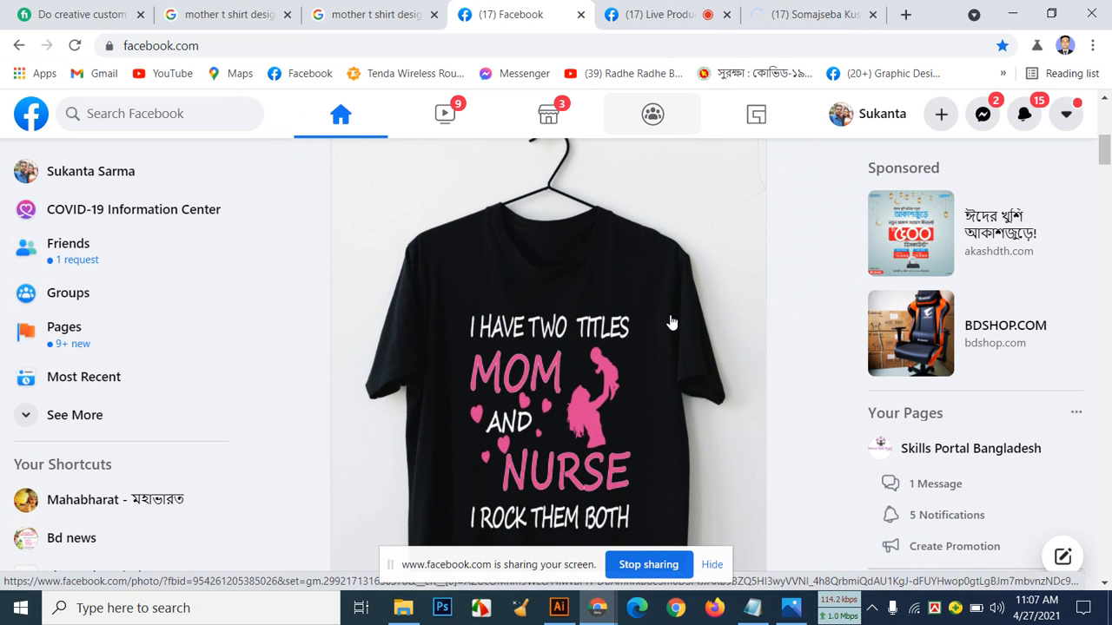
{"action": "scroll", "coordinate": [669, 321], "scroll_direction": "down", "scroll_amount": 1}
Step: Find the "T shirt Design Live Class. Class No-10" live post on the Somajseba Kushtia -SDTC page, and return to the Fiverr gig
{"action": "left_click", "coordinate": [810, 14]}
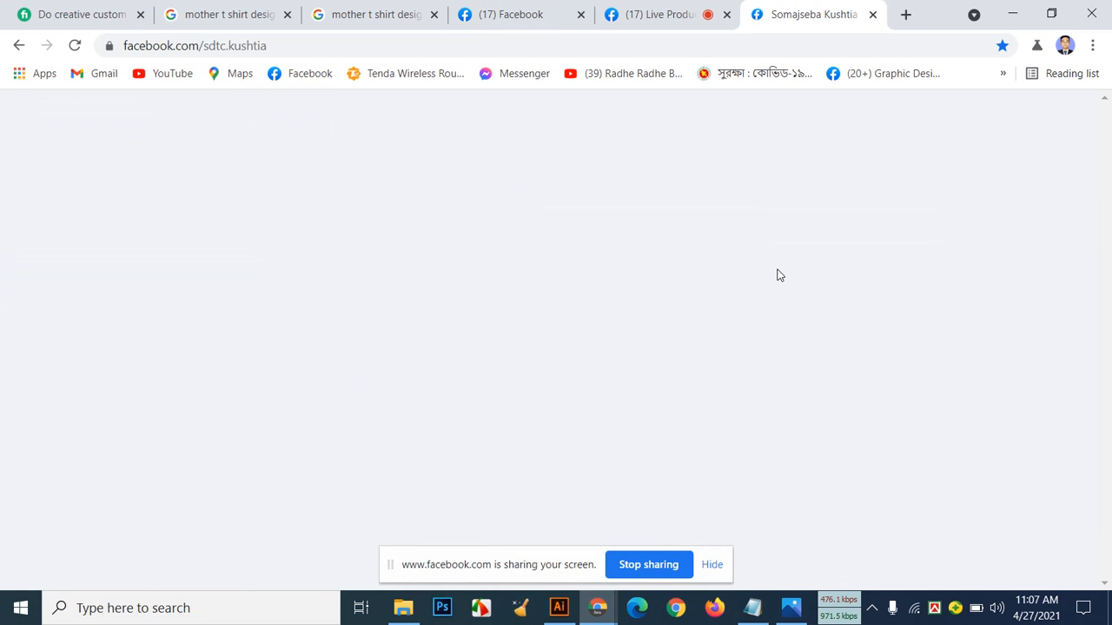
{"action": "left_click", "coordinate": [686, 15]}
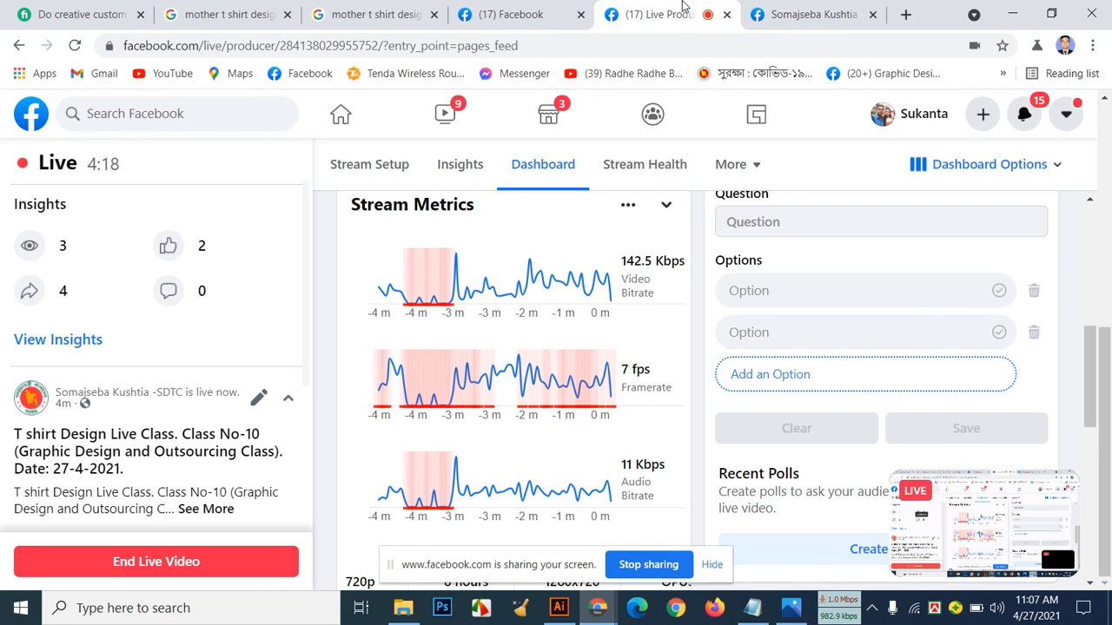
{"action": "left_click", "coordinate": [808, 14]}
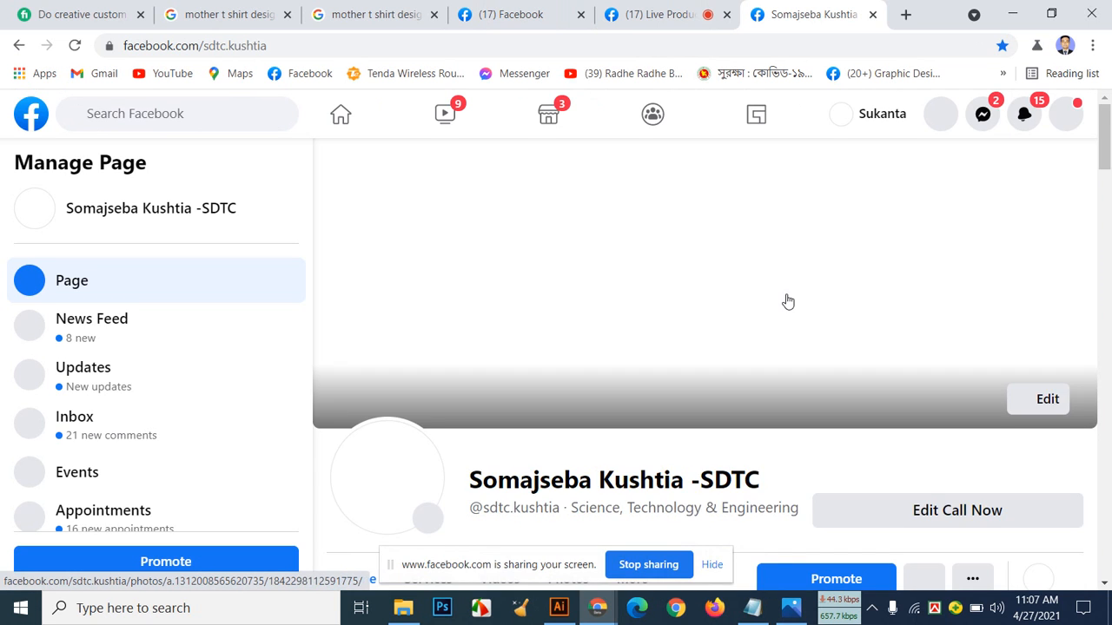
{"action": "scroll", "coordinate": [786, 300], "scroll_direction": "down", "scroll_amount": 8}
{"action": "scroll", "coordinate": [787, 300], "scroll_direction": "down", "scroll_amount": 8}
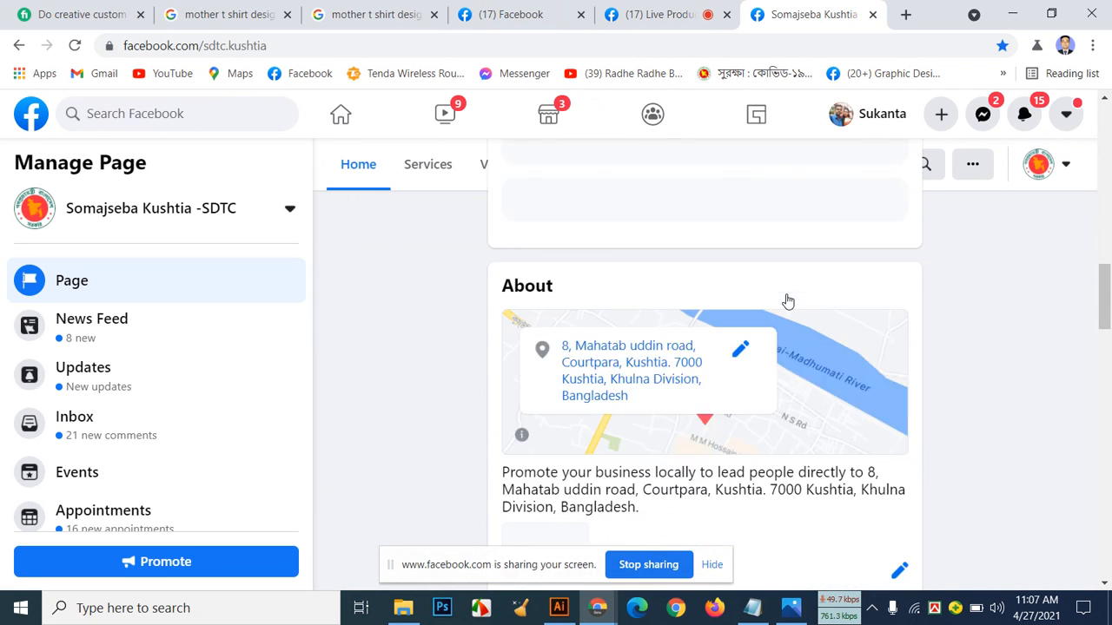
{"action": "scroll", "coordinate": [788, 299], "scroll_direction": "down", "scroll_amount": 10}
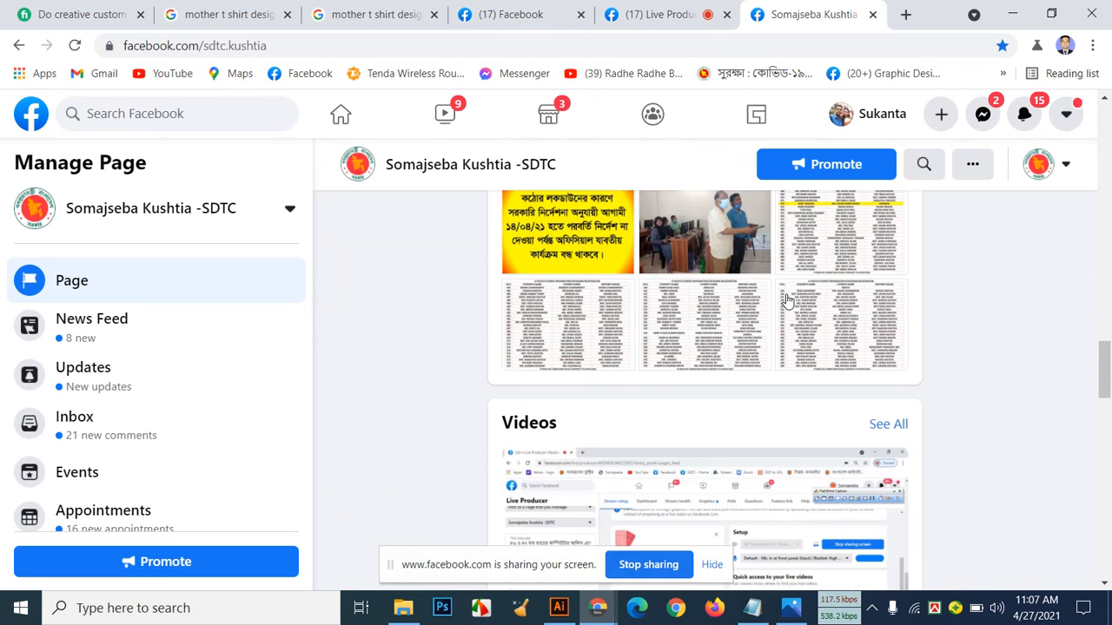
{"action": "scroll", "coordinate": [787, 300], "scroll_direction": "down", "scroll_amount": 5}
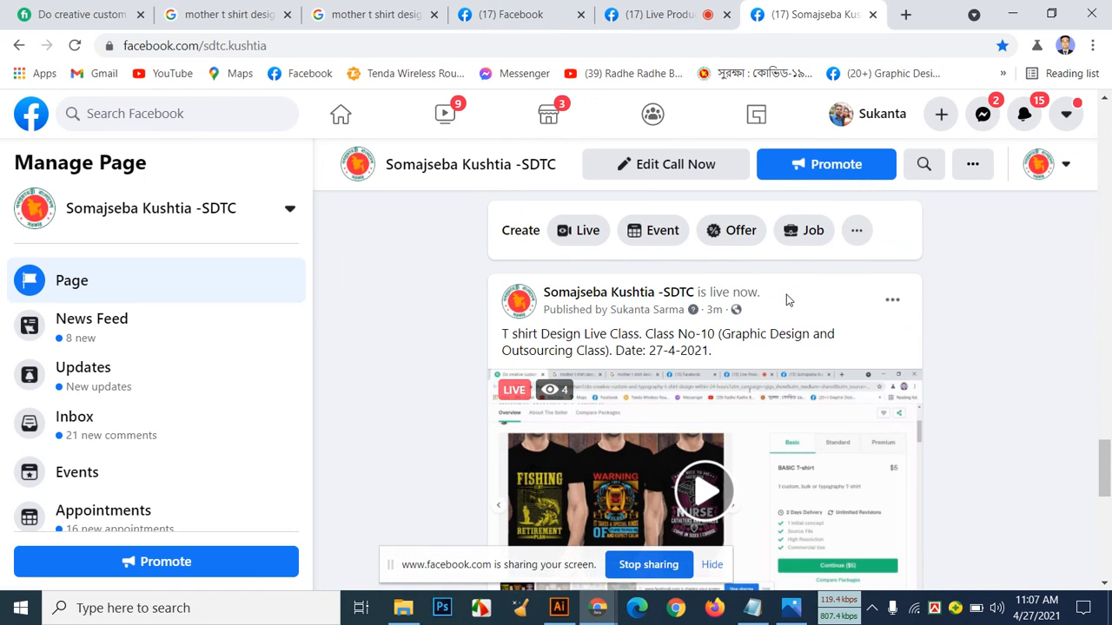
{"action": "scroll", "coordinate": [788, 300], "scroll_direction": "down", "scroll_amount": 2}
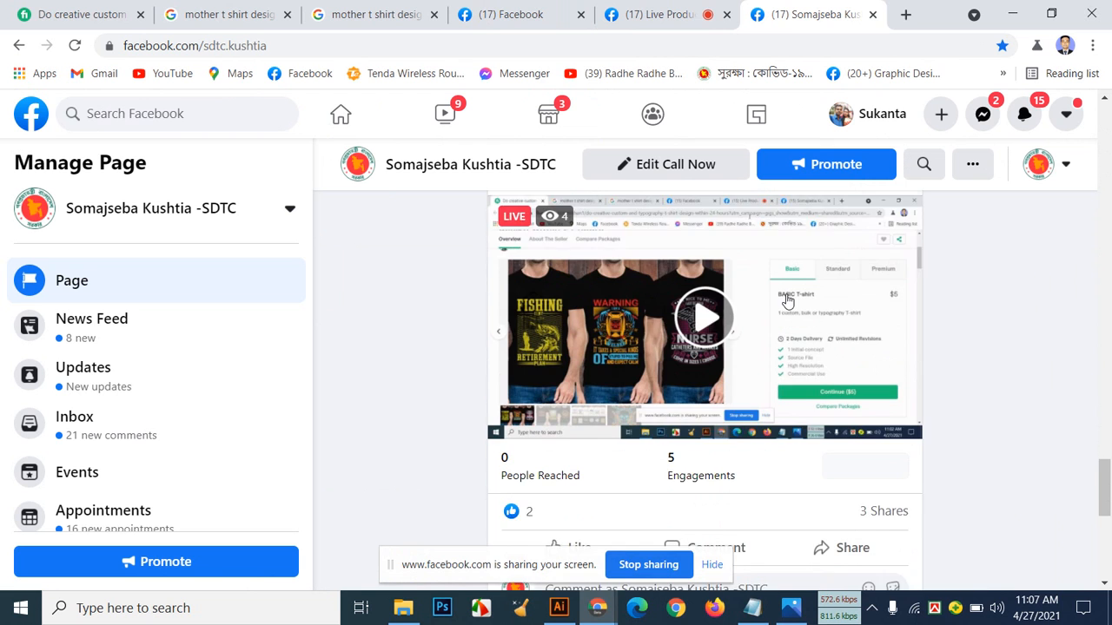
{"action": "scroll", "coordinate": [787, 300], "scroll_direction": "down", "scroll_amount": 1}
{"action": "scroll", "coordinate": [788, 300], "scroll_direction": "up", "scroll_amount": 1}
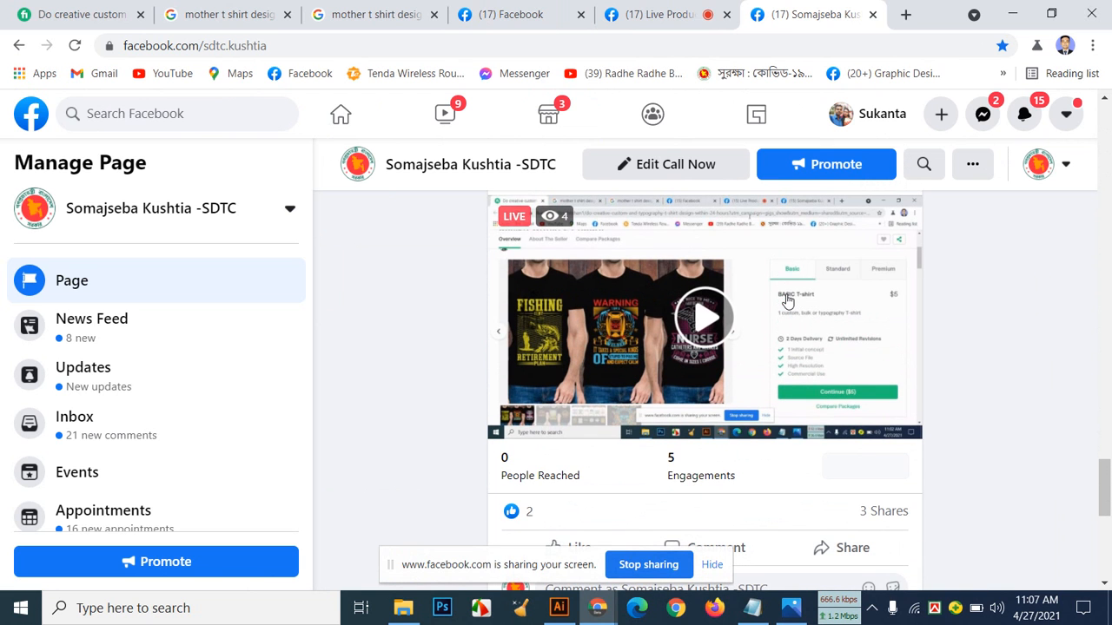
{"action": "left_click", "coordinate": [34, 12]}
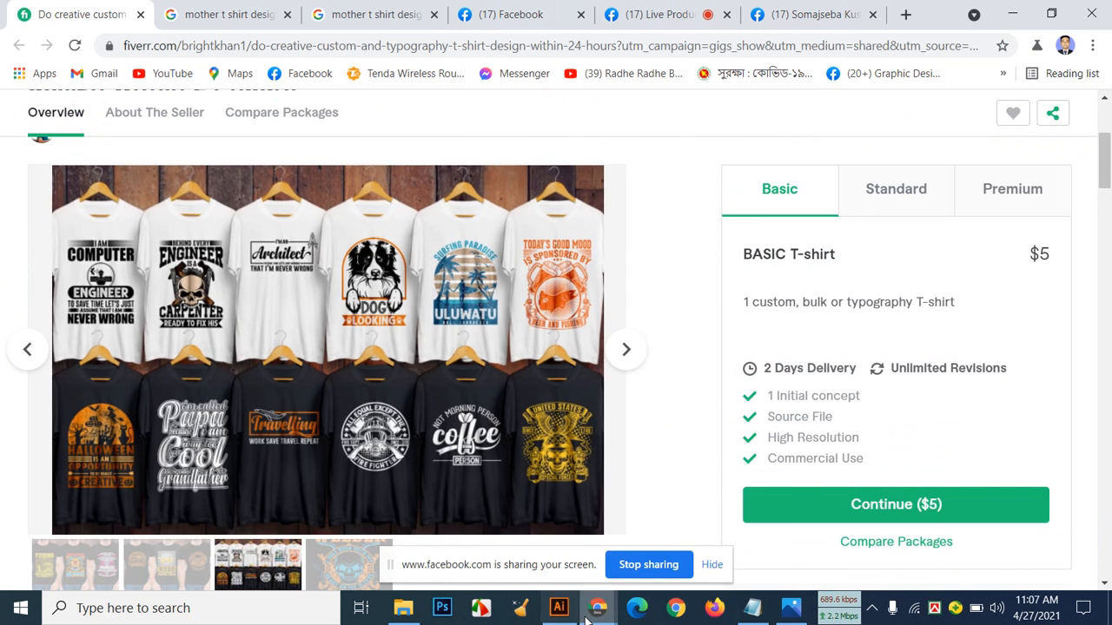
Step: Switch to Illustrator and create a new 1700 × 2400 px document with RGB color mode and 300 ppi raster effects
{"action": "left_click", "coordinate": [559, 608]}
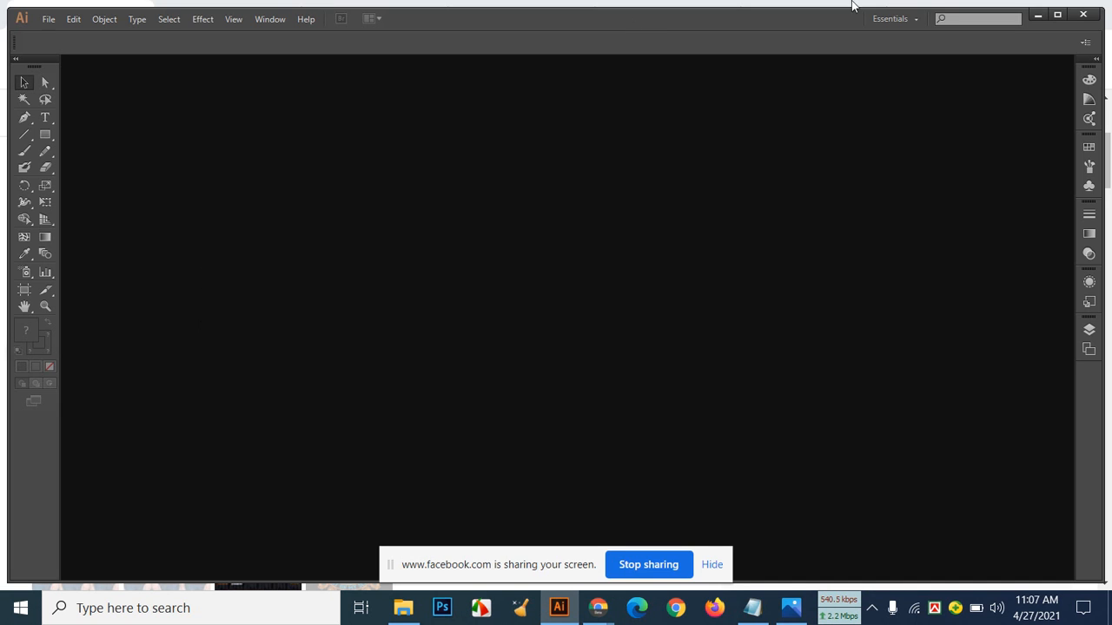
{"action": "left_click", "coordinate": [1057, 15]}
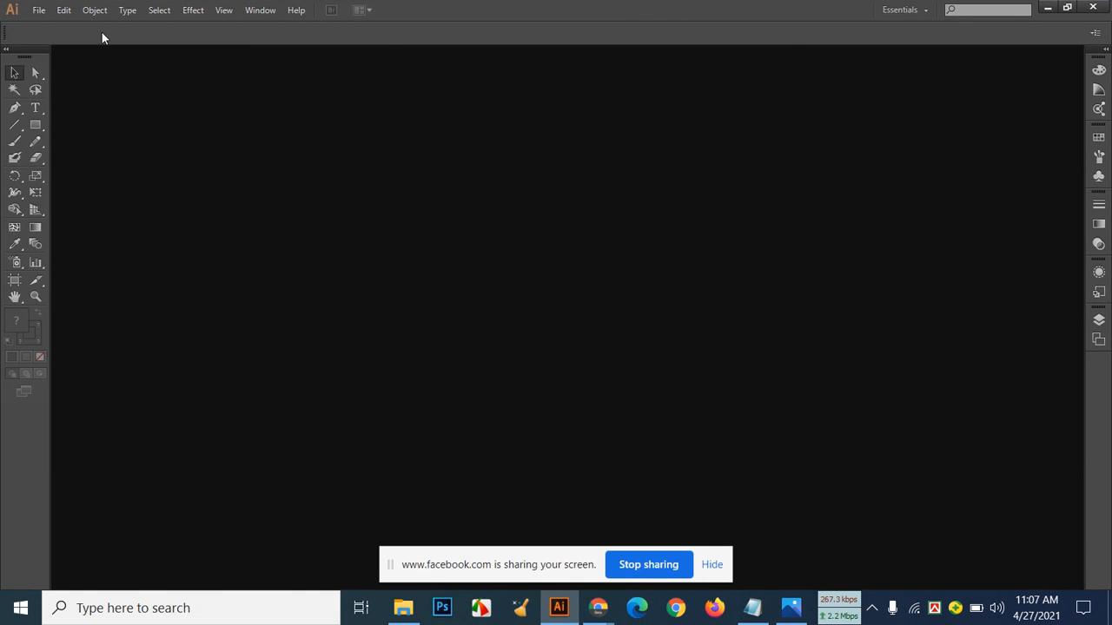
{"action": "left_click", "coordinate": [47, 14]}
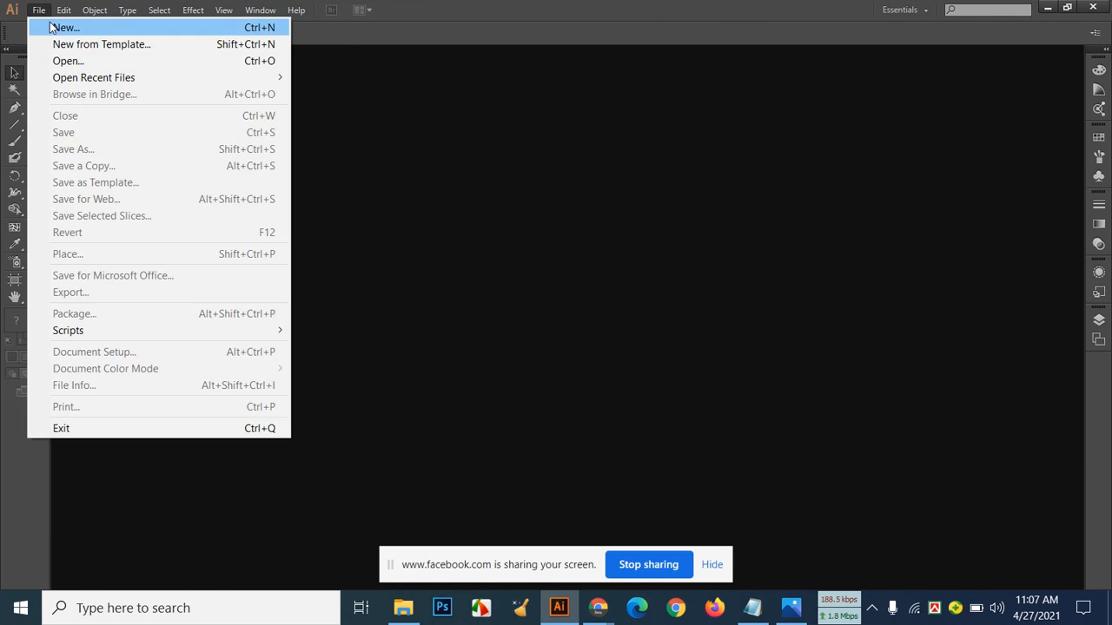
{"action": "left_click", "coordinate": [53, 27]}
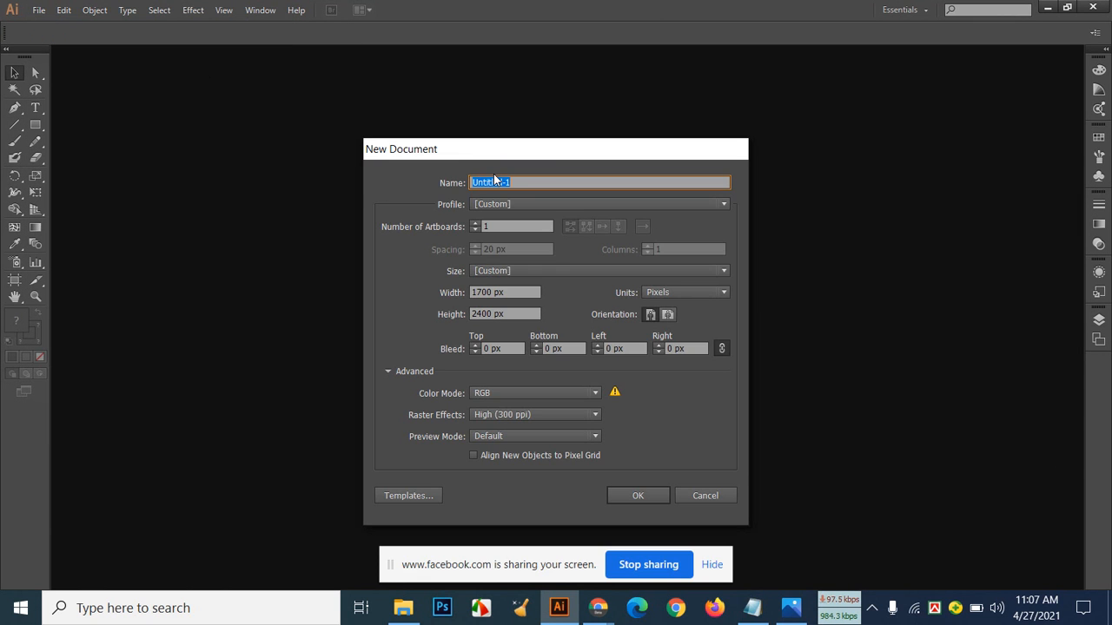
{"action": "left_click", "coordinate": [636, 498]}
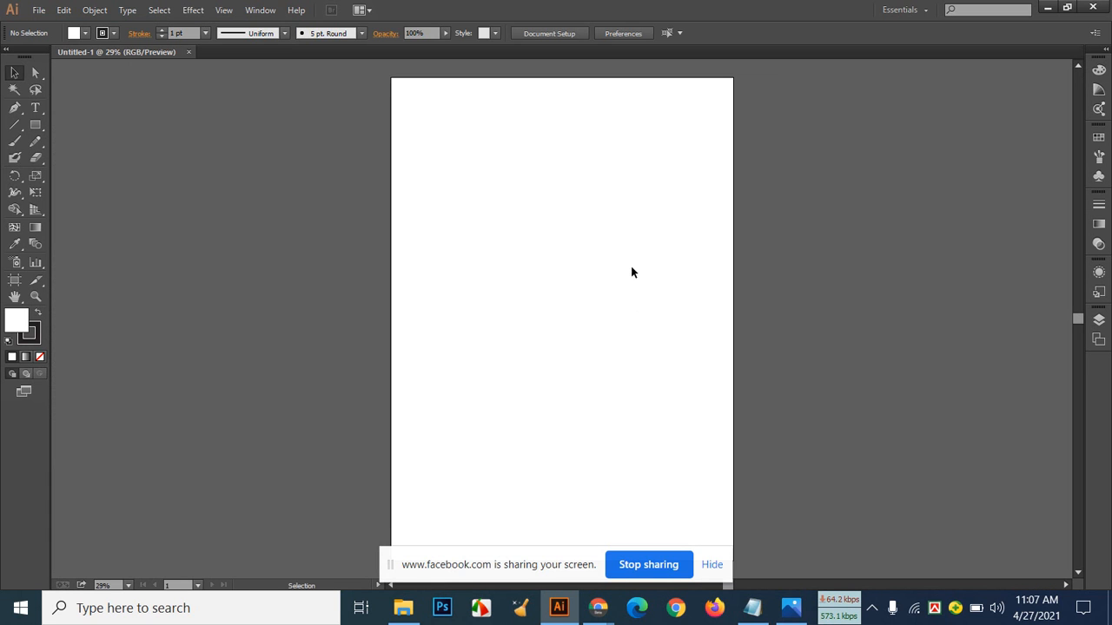
Step: Float the new document's window and open the two-shirt mother reference image from the Desktop folder Mother T shirt
{"action": "left_click", "coordinate": [790, 608]}
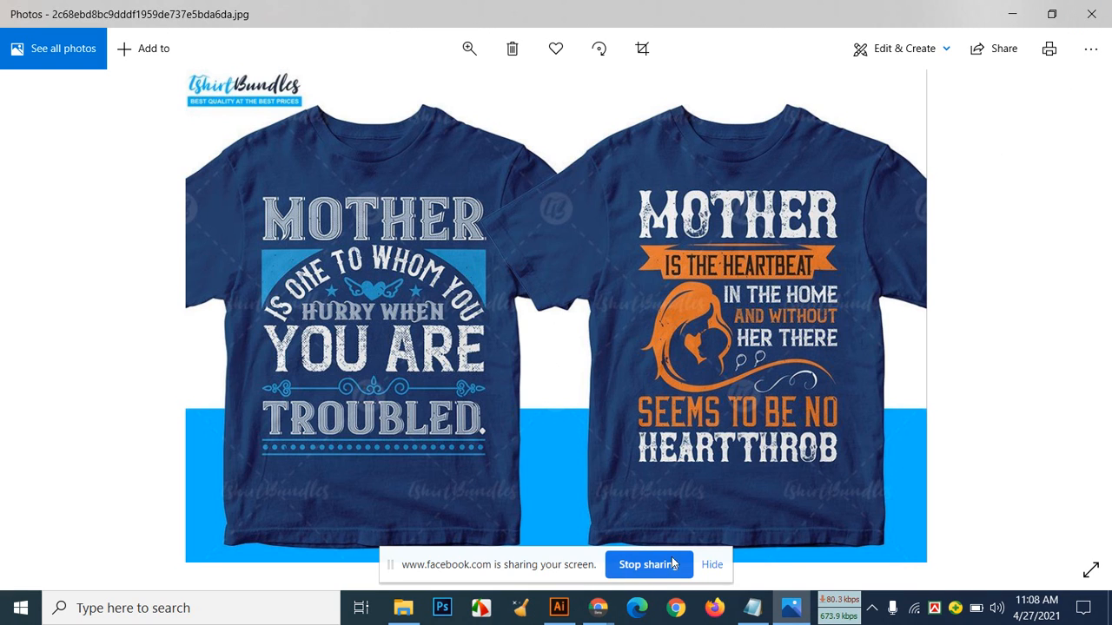
{"action": "left_click", "coordinate": [559, 608]}
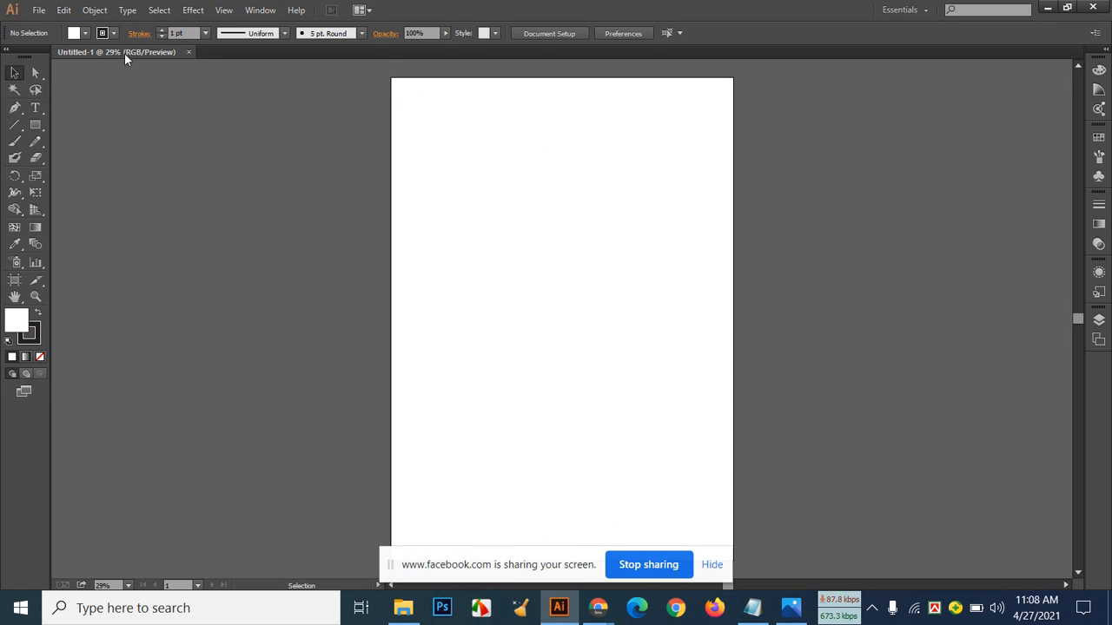
{"action": "left_click_drag", "start_coordinate": [125, 53], "coordinate": [124, 72]}
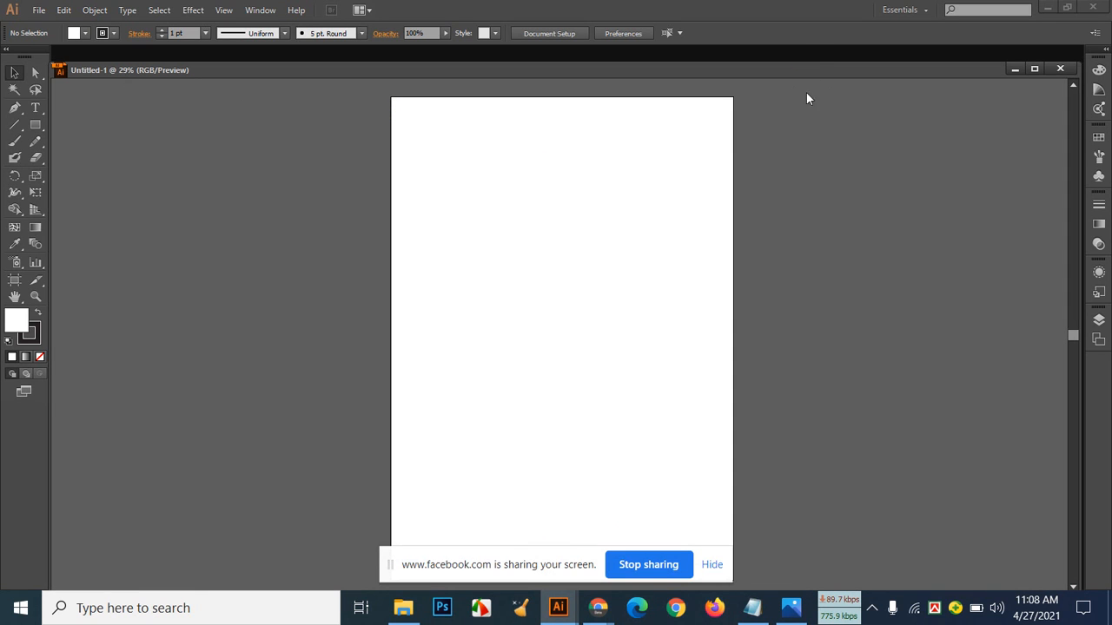
{"action": "key", "text": "ctrl+o"}
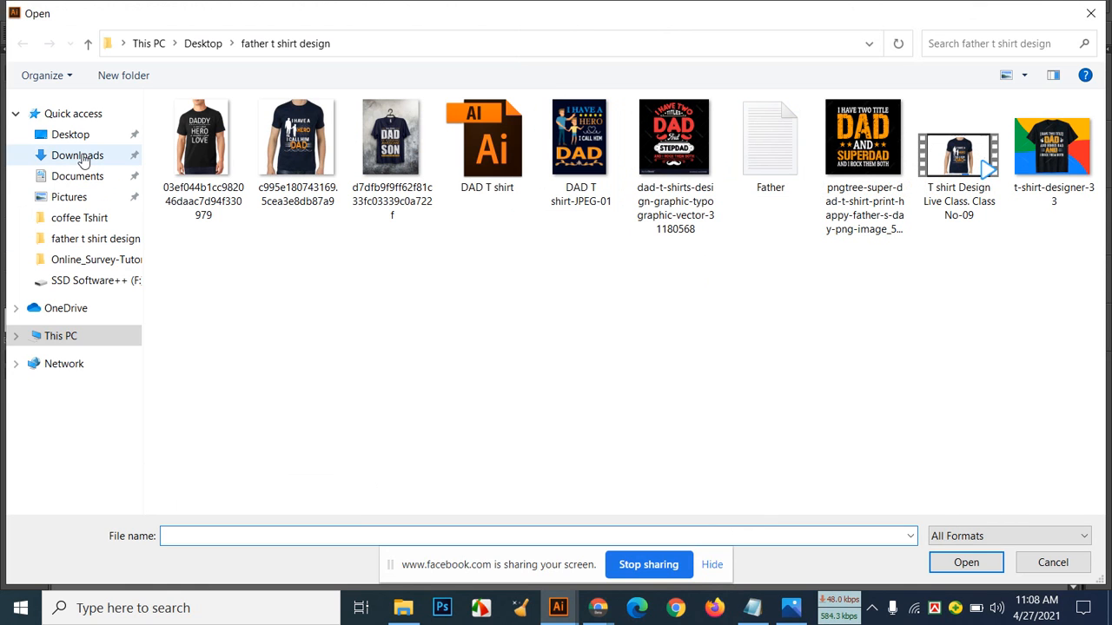
{"action": "left_click", "coordinate": [67, 141]}
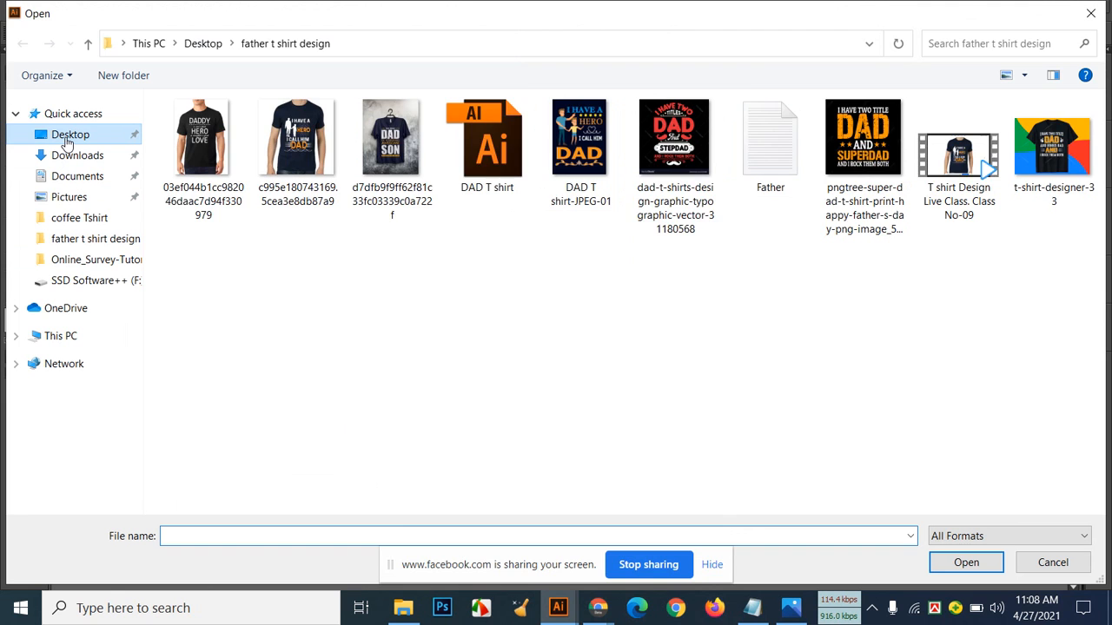
{"action": "left_click", "coordinate": [469, 171]}
{"action": "double_click", "coordinate": [469, 171]}
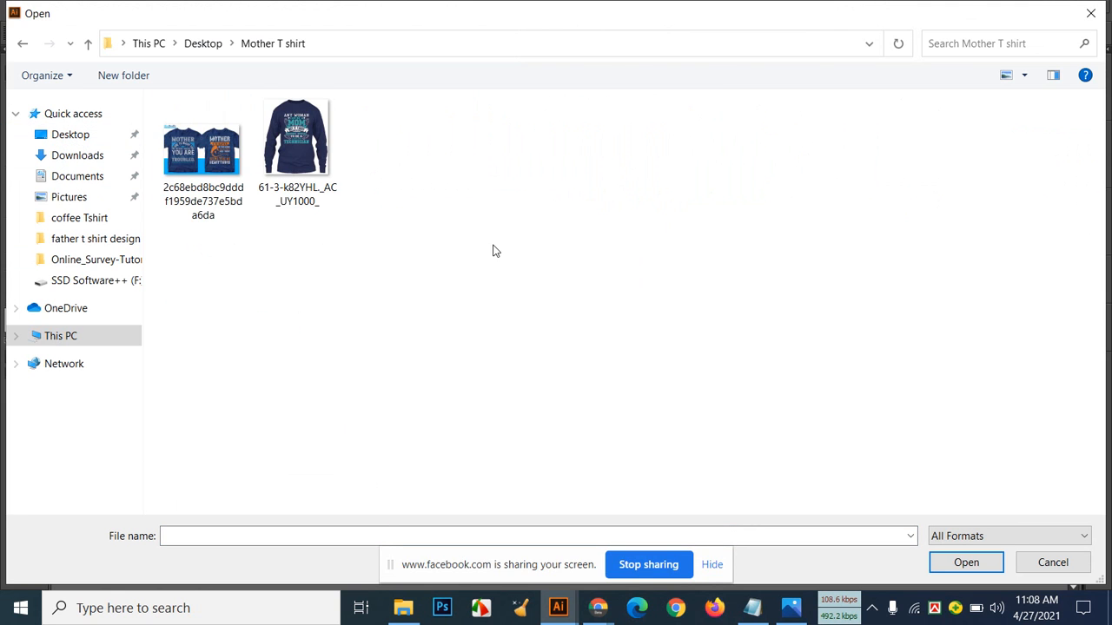
{"action": "double_click", "coordinate": [203, 157]}
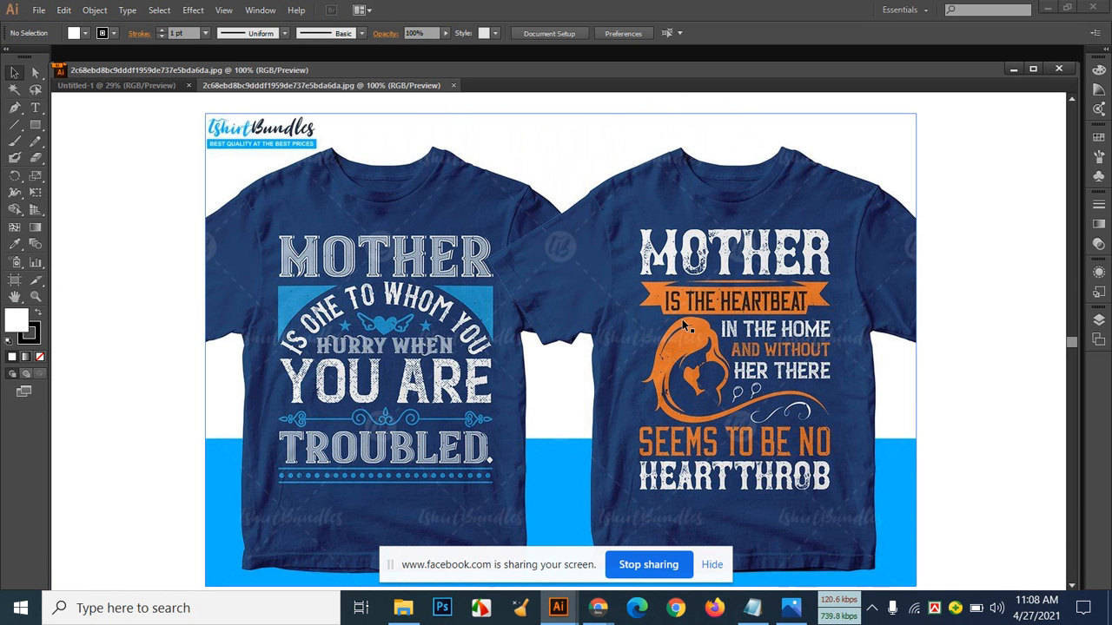
Step: Copy the reference image from its own window to beside the Untitled-1 artboard, enlarging it to about 1853 × 1234 px
{"action": "left_click_drag", "start_coordinate": [355, 87], "coordinate": [509, 191]}
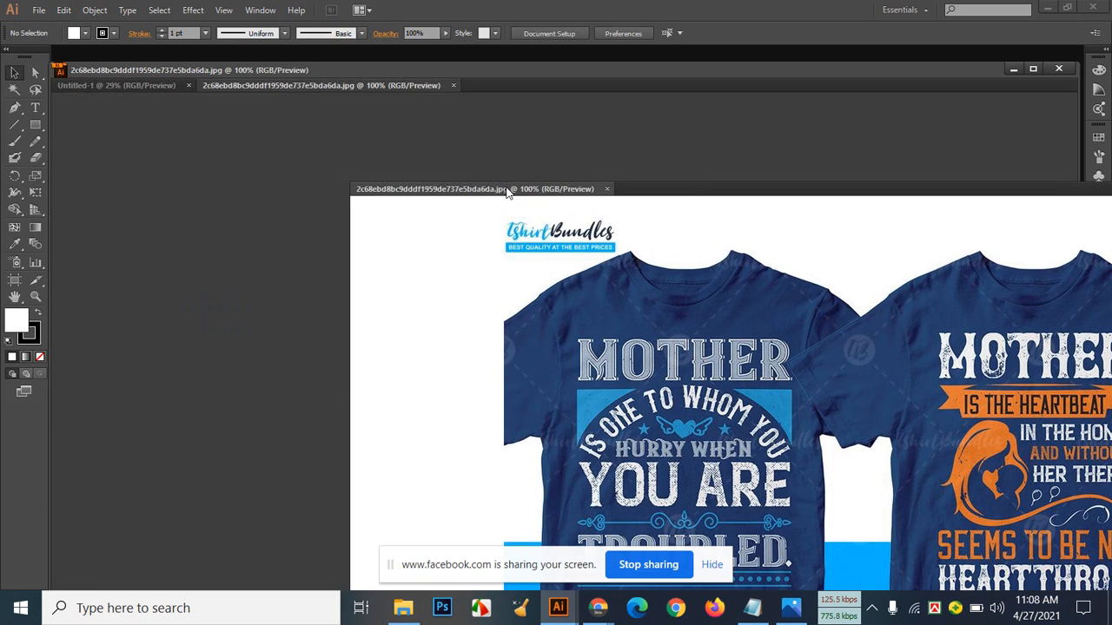
{"action": "left_click_drag", "start_coordinate": [300, 329], "coordinate": [830, 237]}
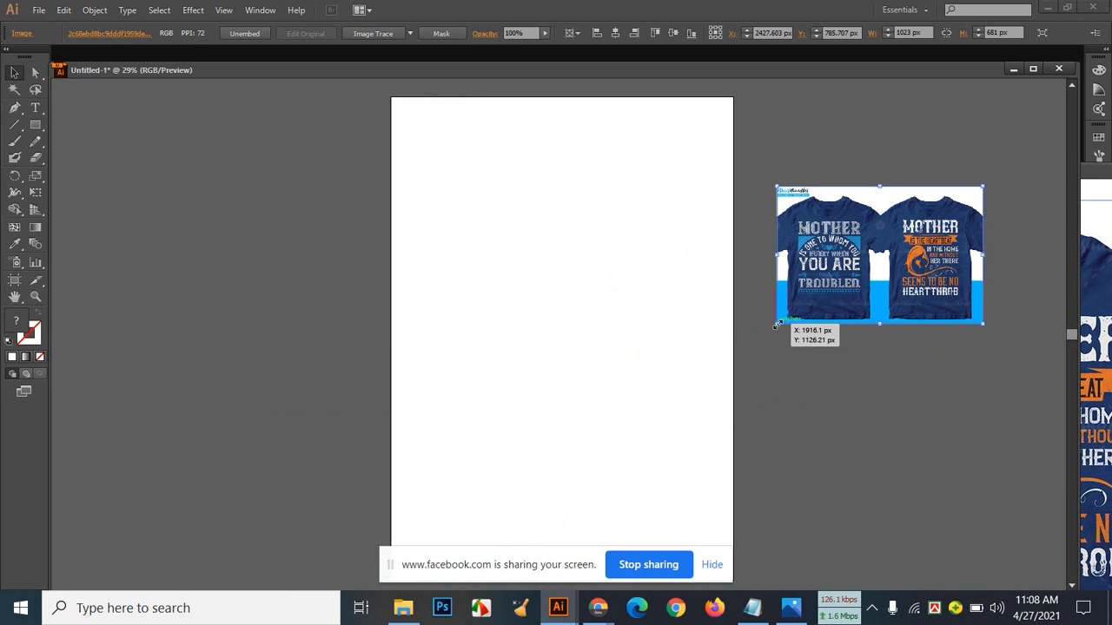
{"action": "left_click_drag", "start_coordinate": [778, 324], "coordinate": [610, 591]}
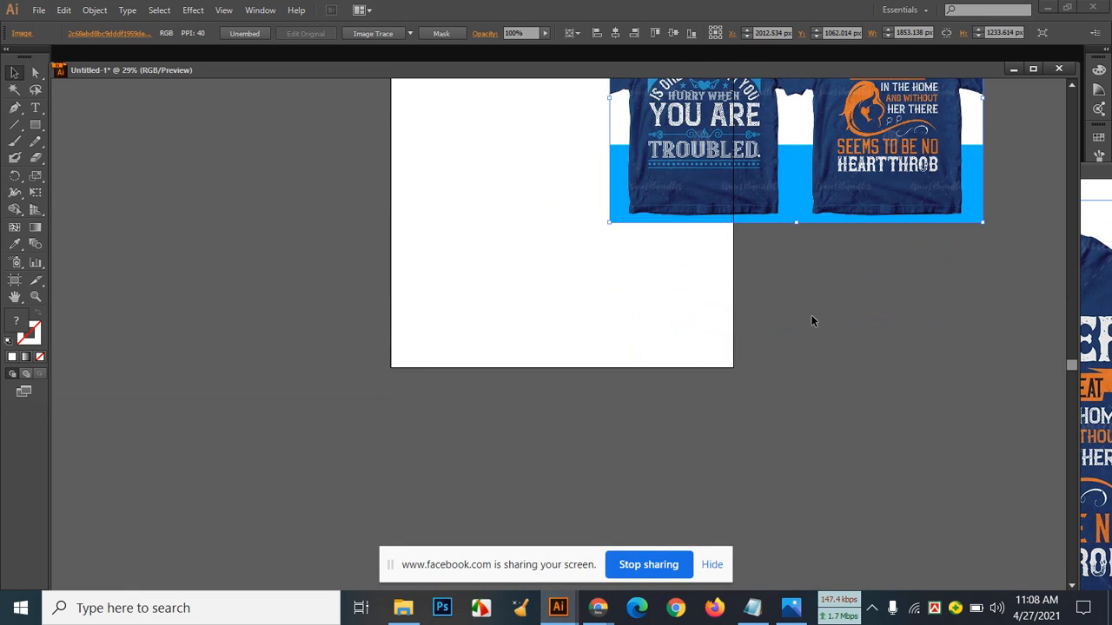
{"action": "scroll", "coordinate": [811, 321], "scroll_direction": "up", "scroll_amount": 5}
{"action": "left_click_drag", "start_coordinate": [814, 292], "coordinate": [966, 371]}
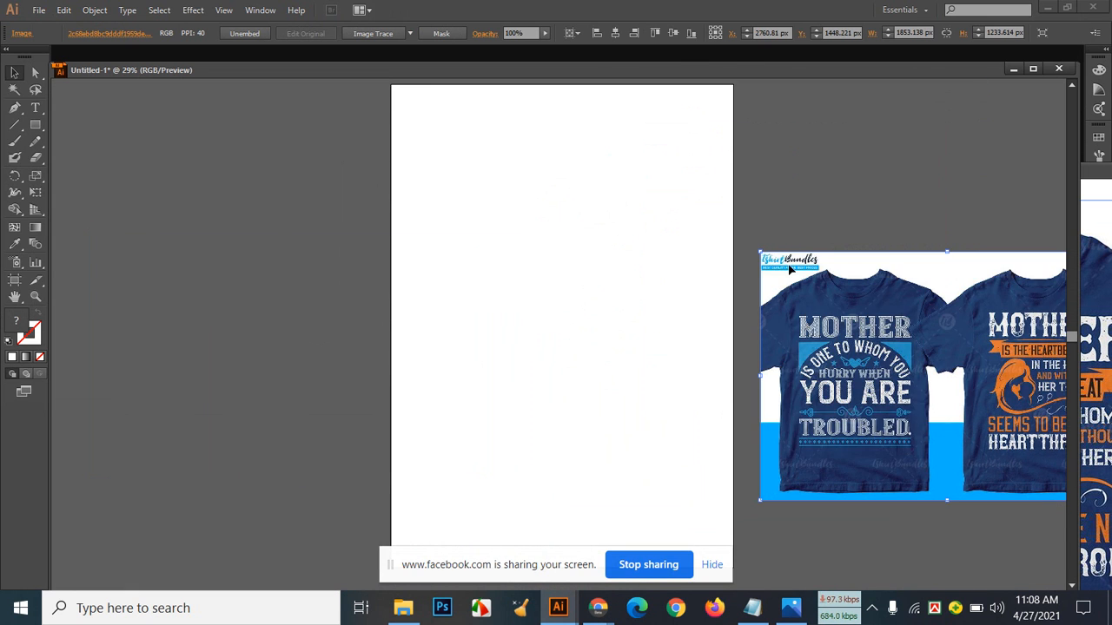
Step: Bring the artboard and the reference image fully into view and dock the Untitled-1 window back as a tab
{"action": "mouse_move", "coordinate": [871, 72]}
{"action": "left_mouse_down"}
{"action": "mouse_move", "coordinate": [834, 72]}
{"action": "mouse_move", "coordinate": [867, 71]}
{"action": "left_mouse_up"}
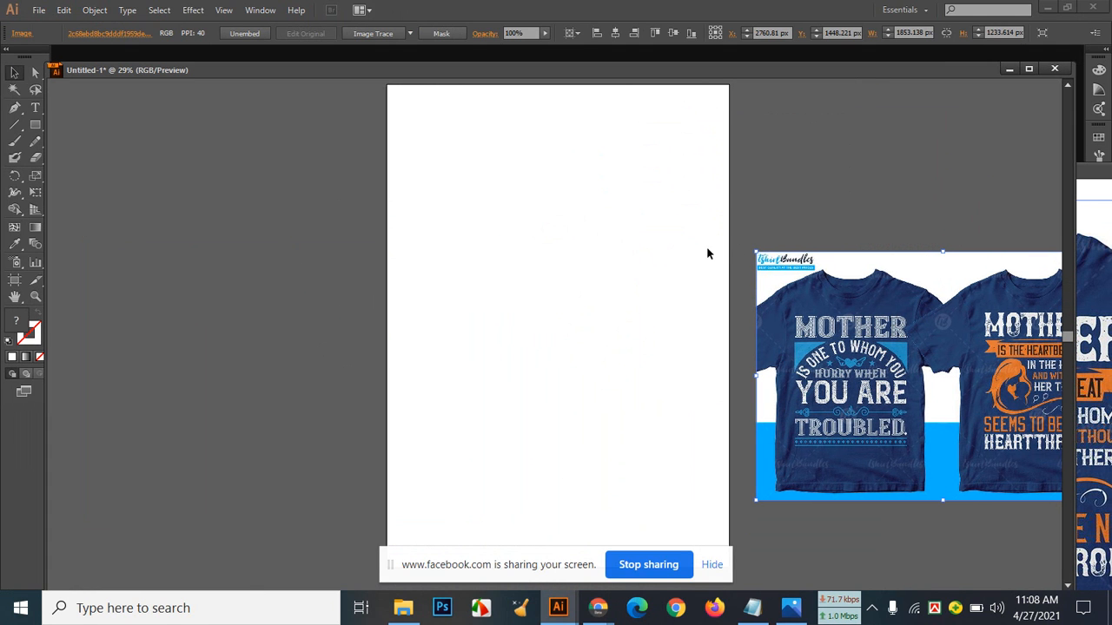
{"action": "left_click_drag", "start_coordinate": [707, 254], "coordinate": [454, 258]}
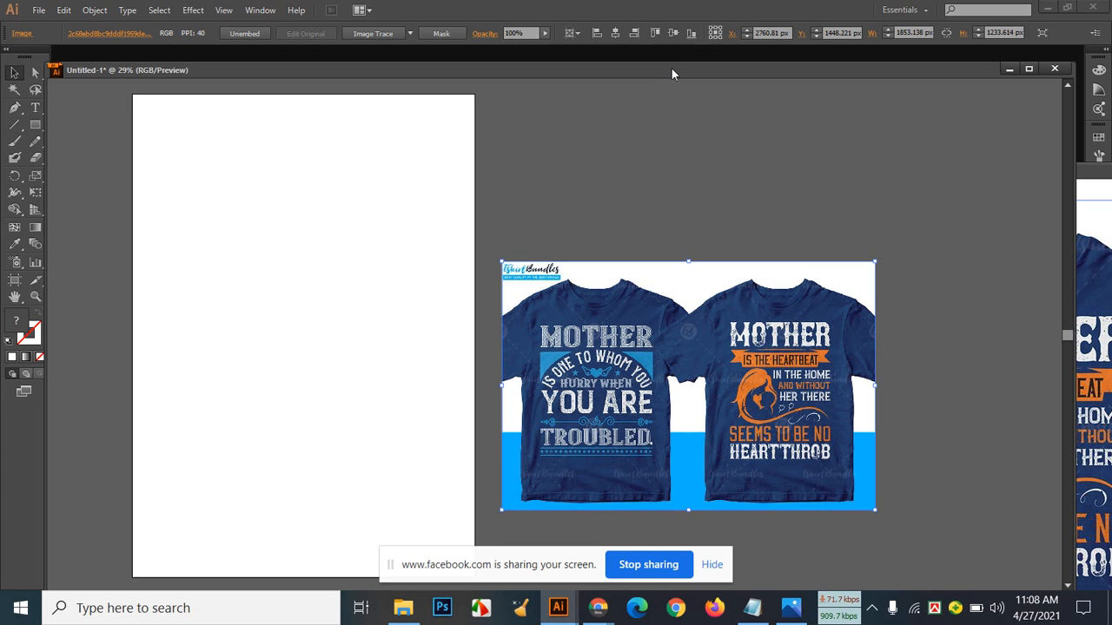
{"action": "left_click_drag", "start_coordinate": [672, 70], "coordinate": [696, 53]}
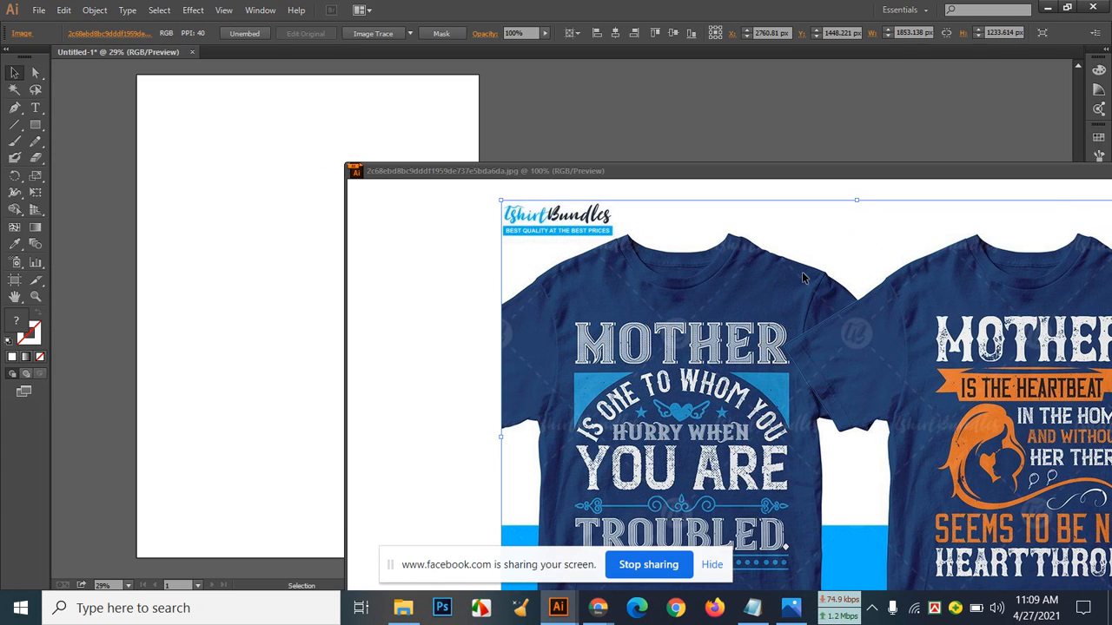
Step: Close the reference image's separate floating window and hide the screen-sharing notice
{"action": "left_click_drag", "start_coordinate": [852, 179], "coordinate": [450, 186]}
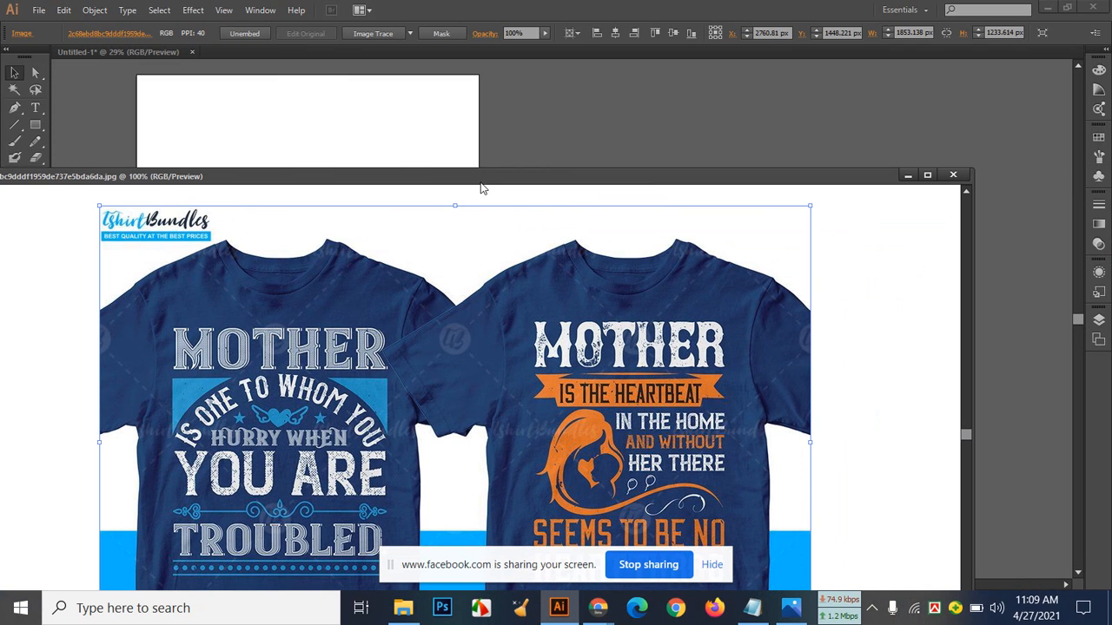
{"action": "left_click", "coordinate": [953, 176]}
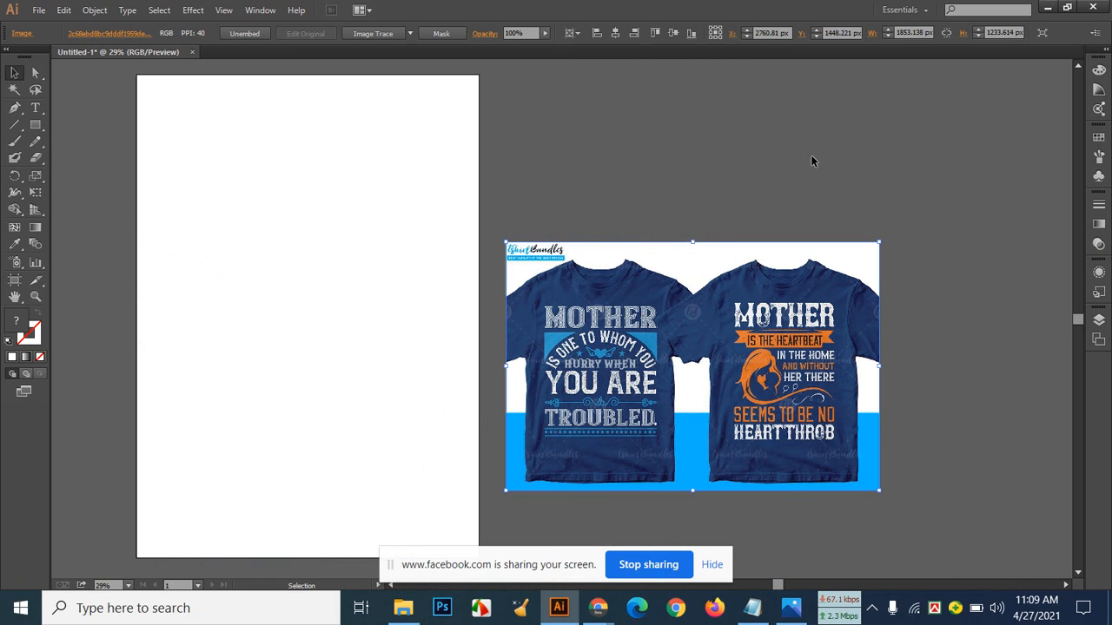
{"action": "left_click", "coordinate": [711, 564]}
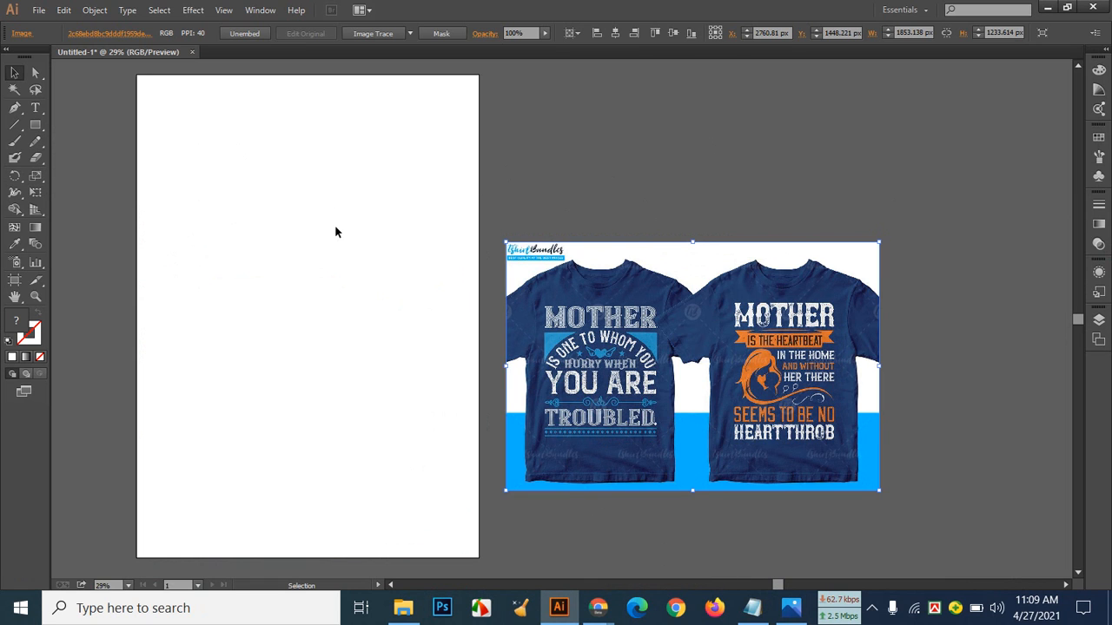
{"action": "scroll", "coordinate": [337, 232], "scroll_direction": "up", "scroll_amount": 1}
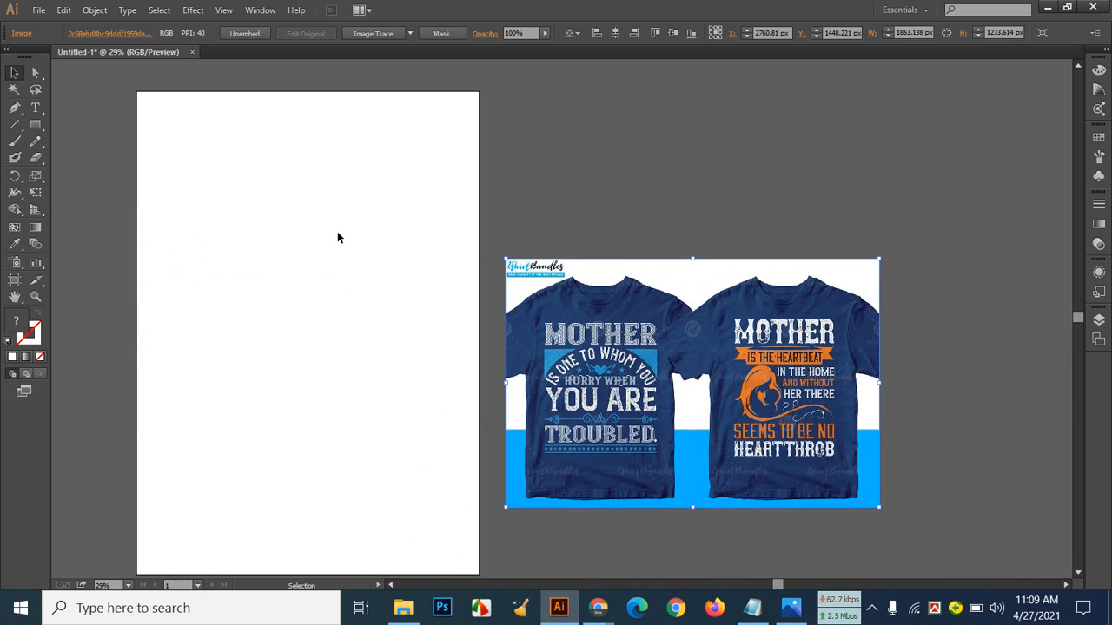
Step: Cover the whole artboard with a 1700 × 2400 px rectangle and fill it with navy blue sampled from the reference T-shirt
{"action": "left_click", "coordinate": [36, 124]}
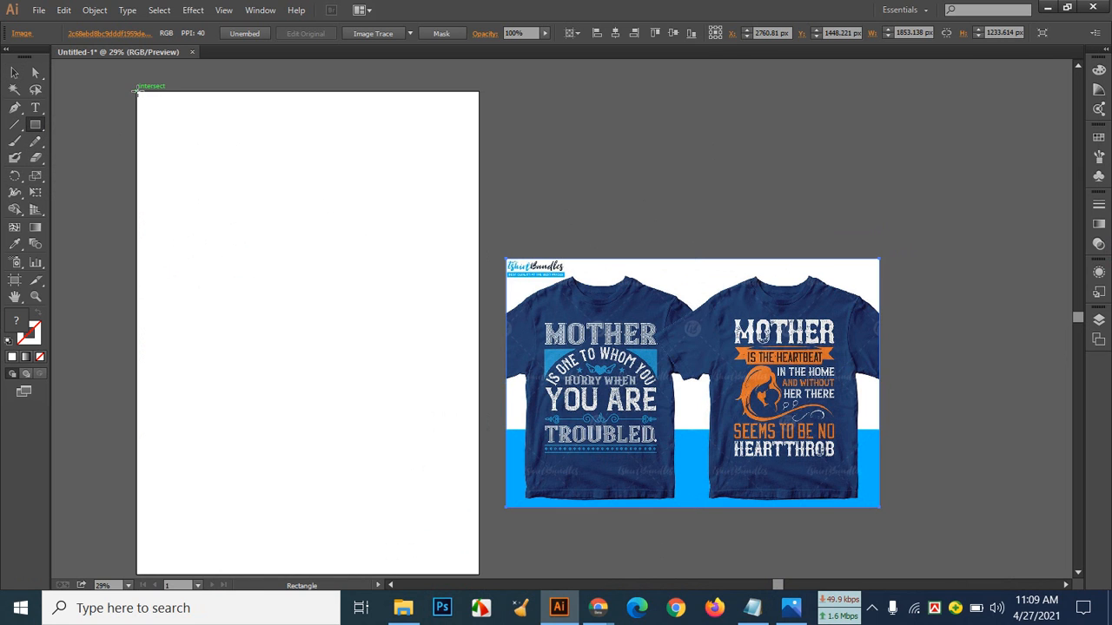
{"action": "left_click_drag", "start_coordinate": [136, 91], "coordinate": [477, 573]}
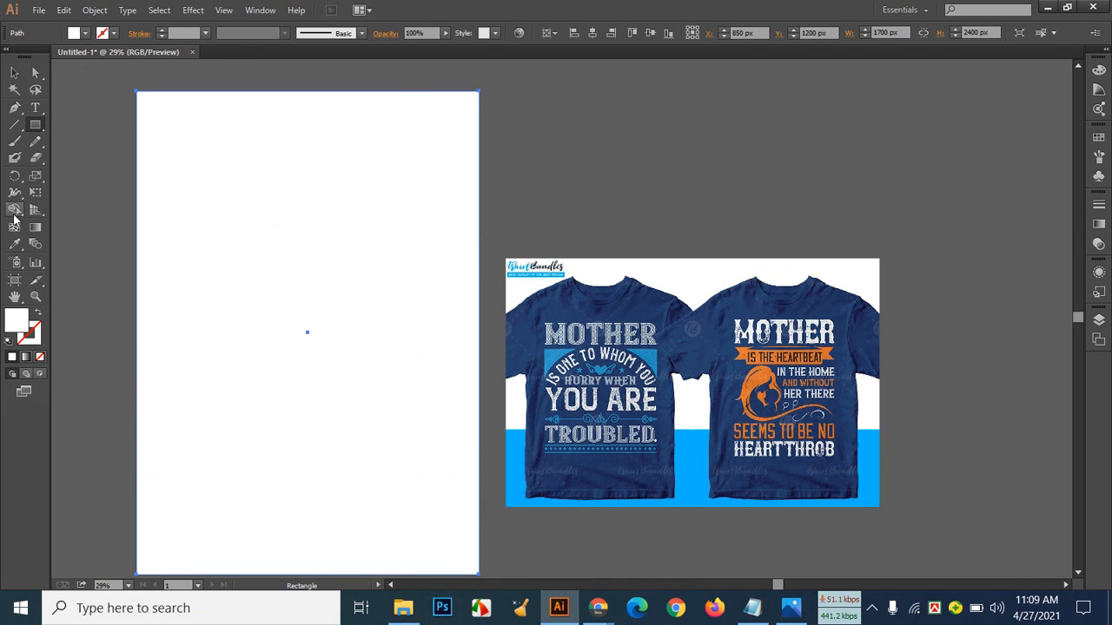
{"action": "left_click", "coordinate": [14, 244]}
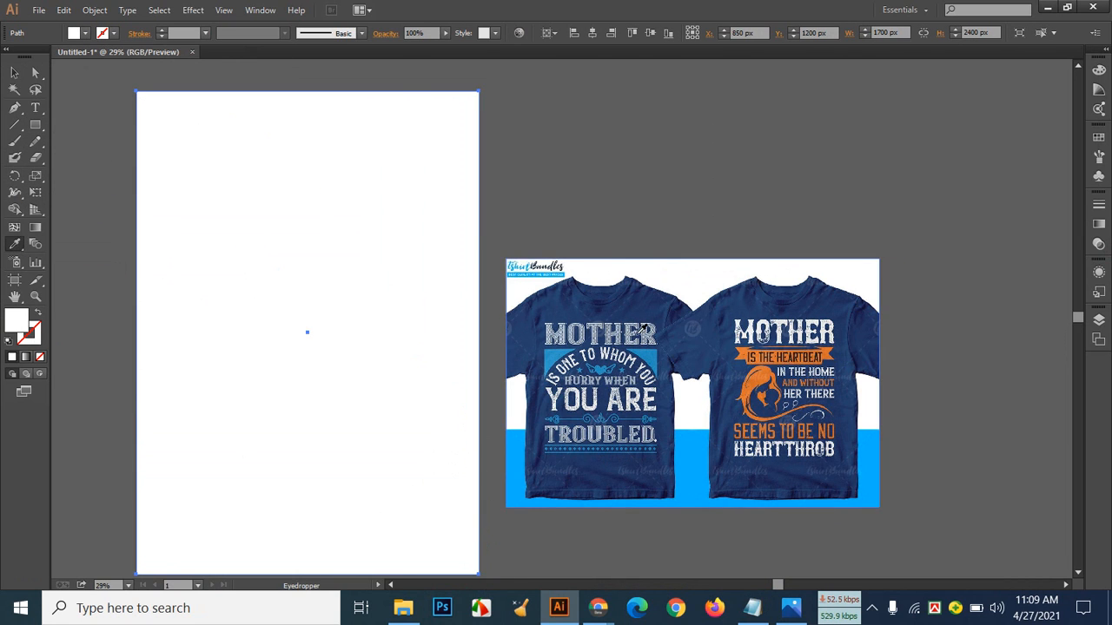
{"action": "left_click", "coordinate": [560, 315]}
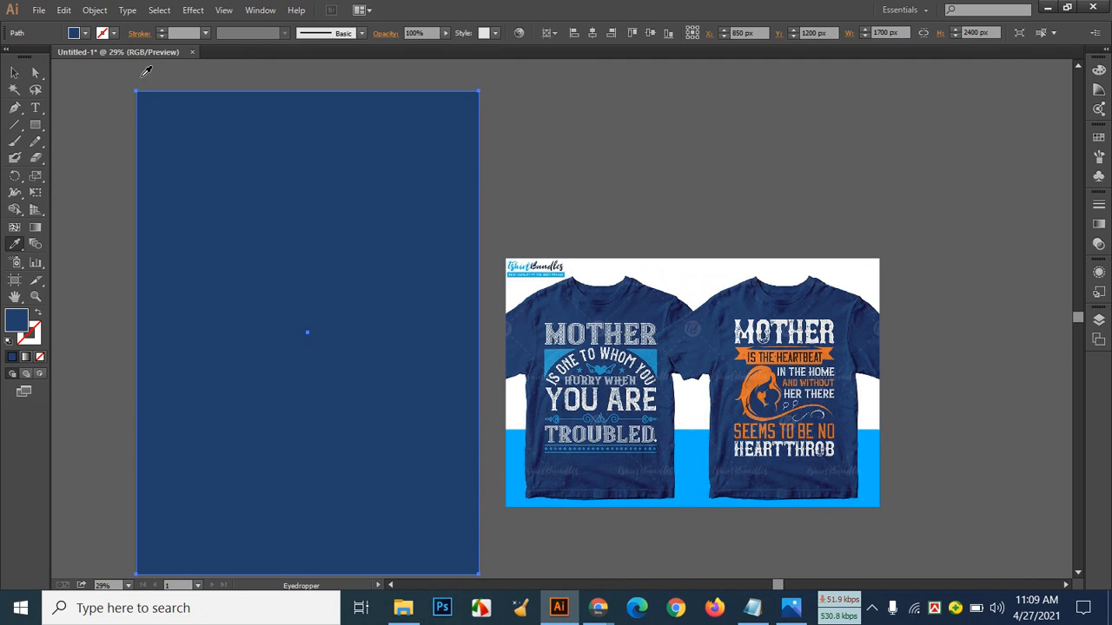
{"action": "left_click", "coordinate": [14, 73]}
{"action": "left_click", "coordinate": [610, 161]}
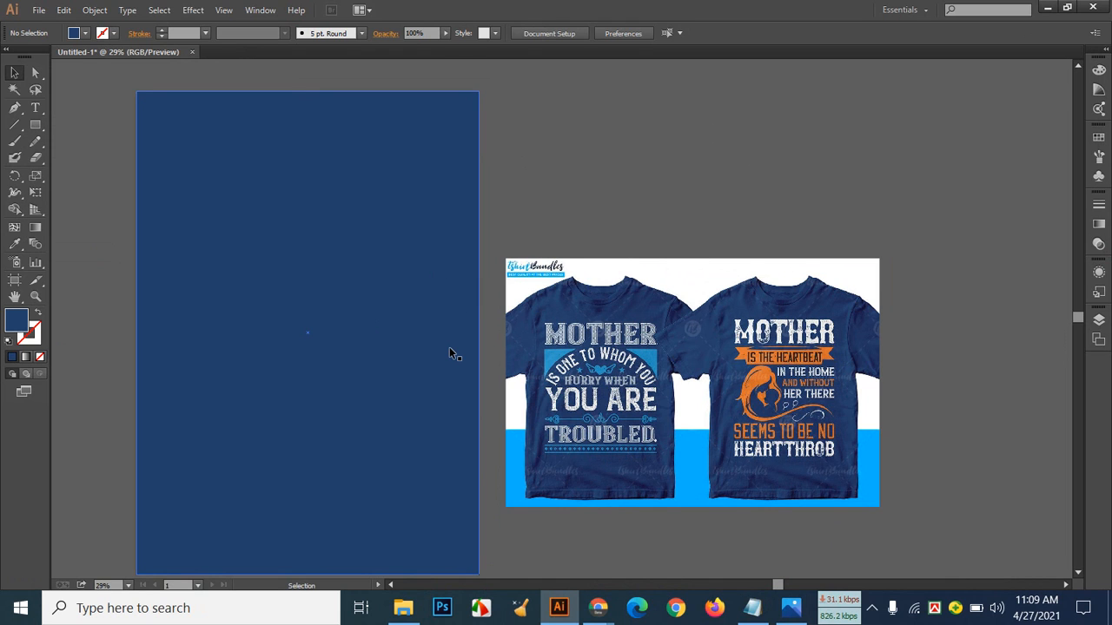
Step: Lock the navy background rectangle
{"action": "left_click", "coordinate": [395, 169]}
{"action": "key", "text": "a"}
{"action": "key", "text": "ctrl+2"}
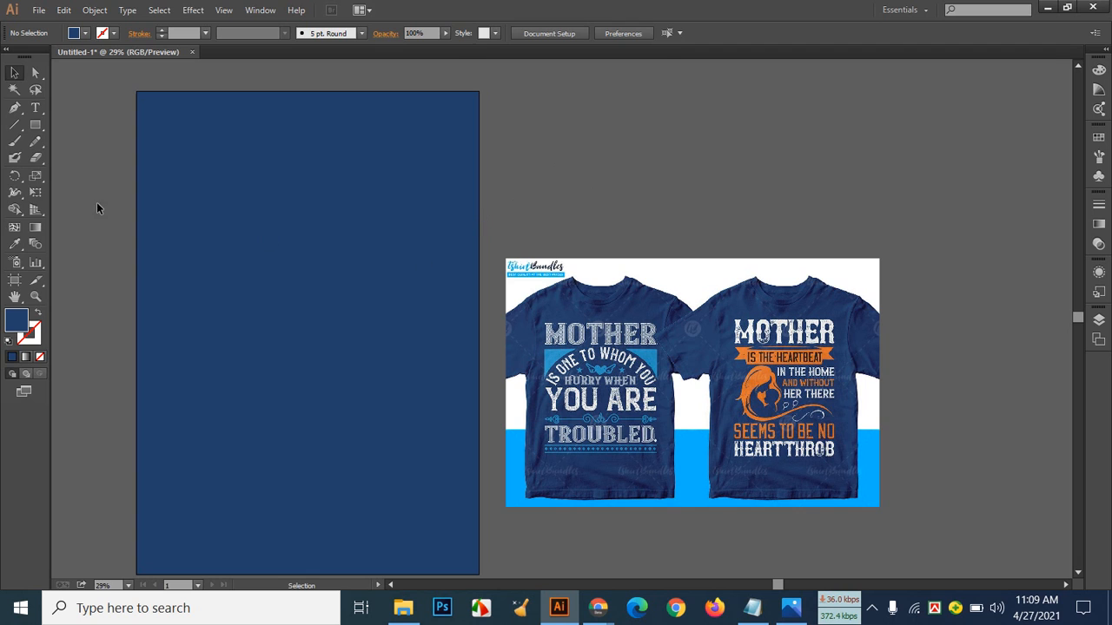
Step: Add the text MOTHER at 300 pt near the upper part of the navy background
{"action": "left_click", "coordinate": [36, 108]}
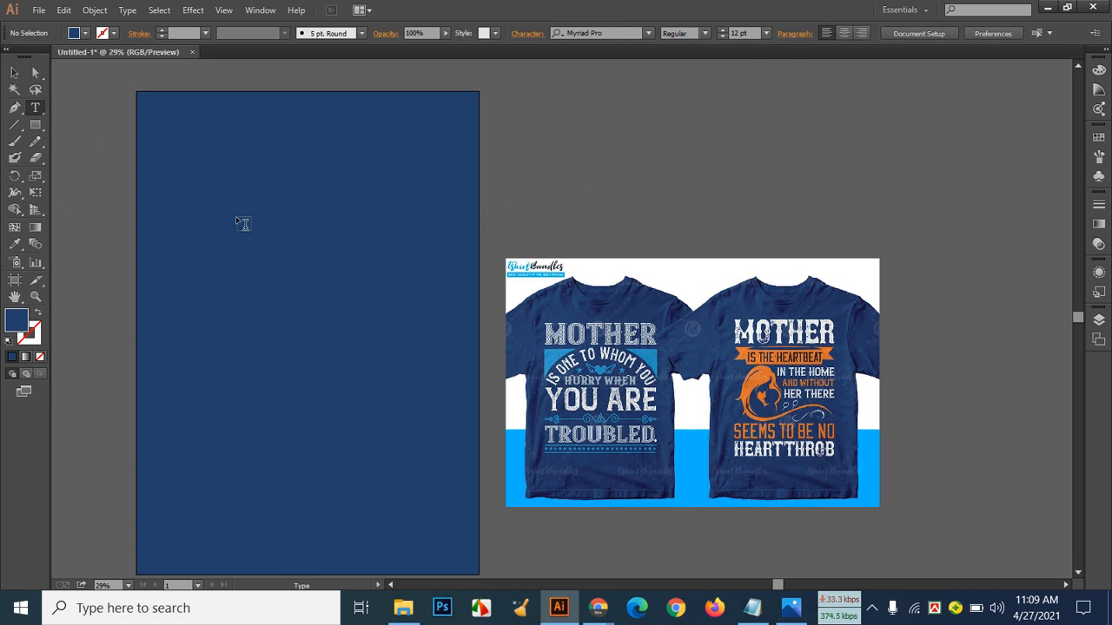
{"action": "left_click", "coordinate": [183, 189]}
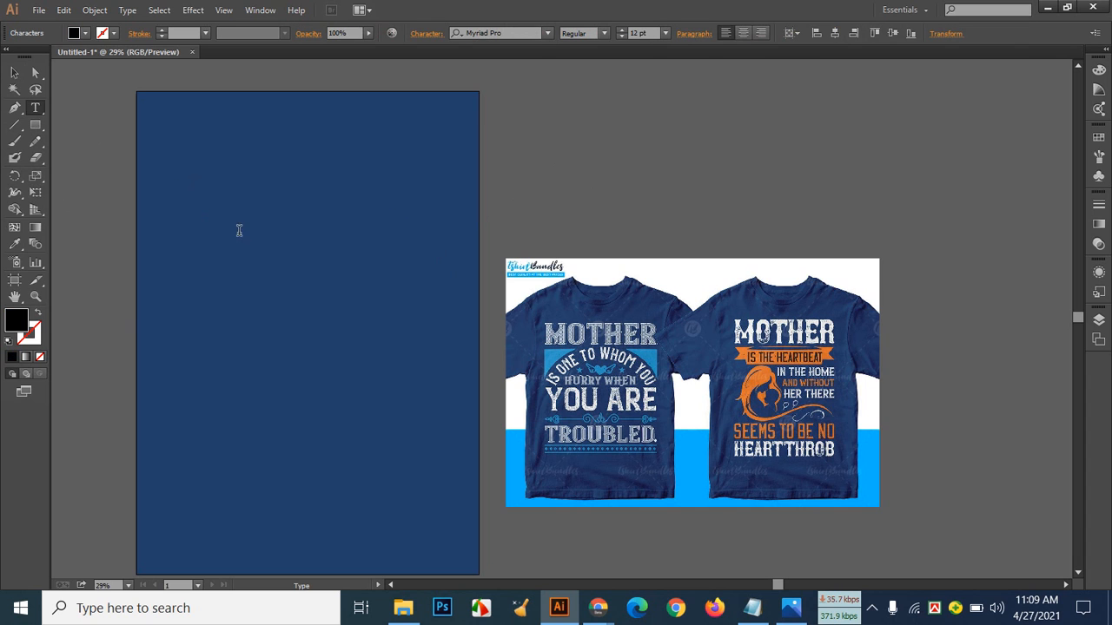
{"action": "left_click", "coordinate": [648, 33]}
{"action": "type", "text": "300"}
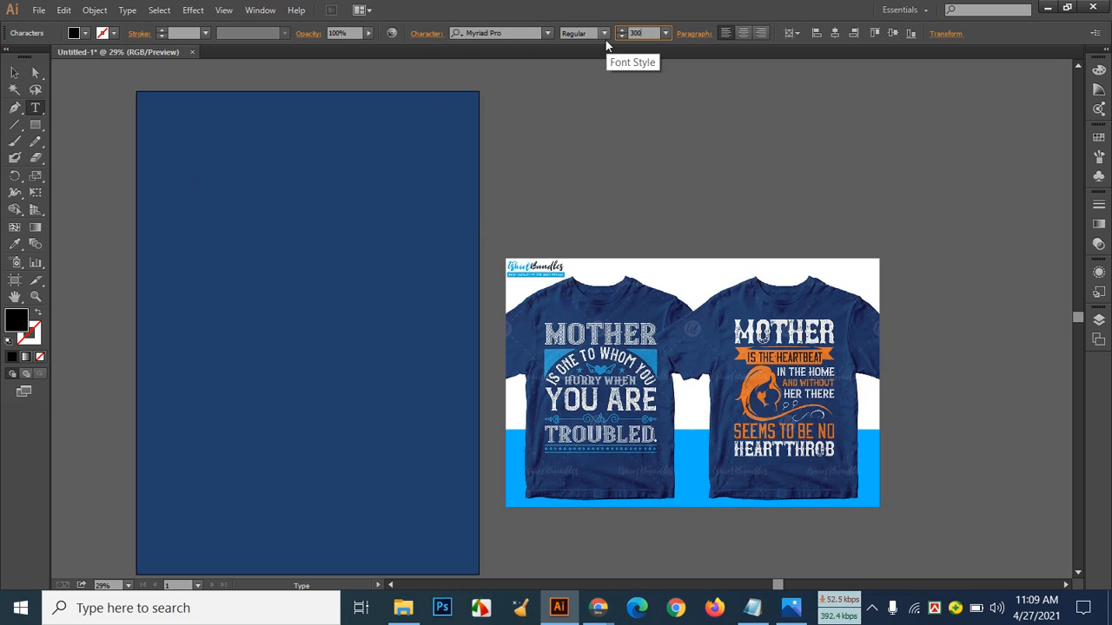
{"action": "key", "text": "Return"}
{"action": "type", "text": "M"}
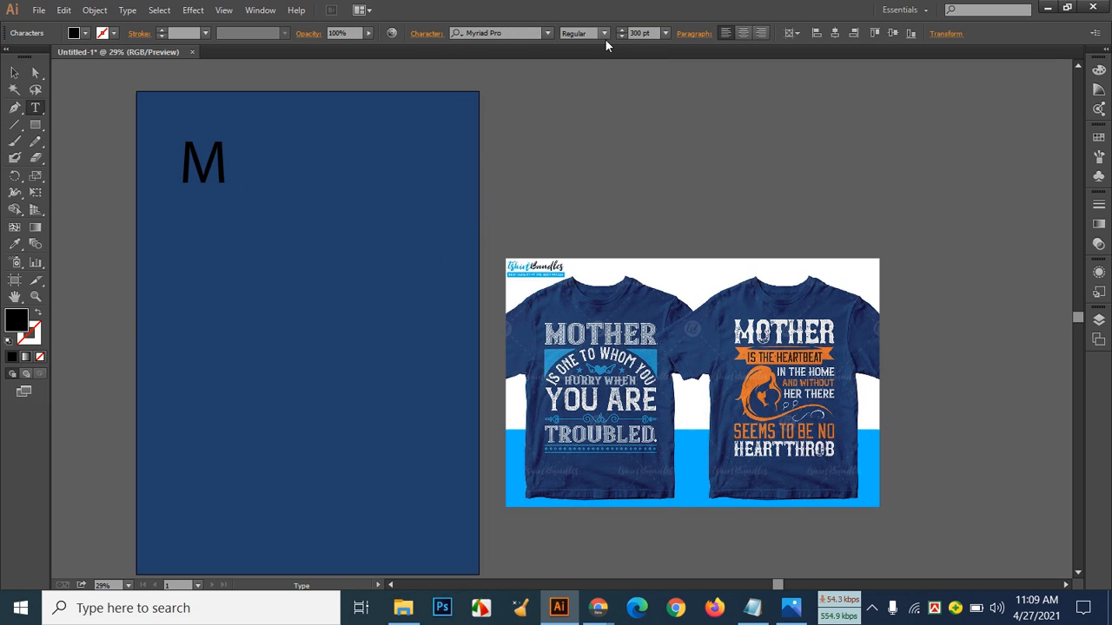
{"action": "type", "text": "OTHER"}
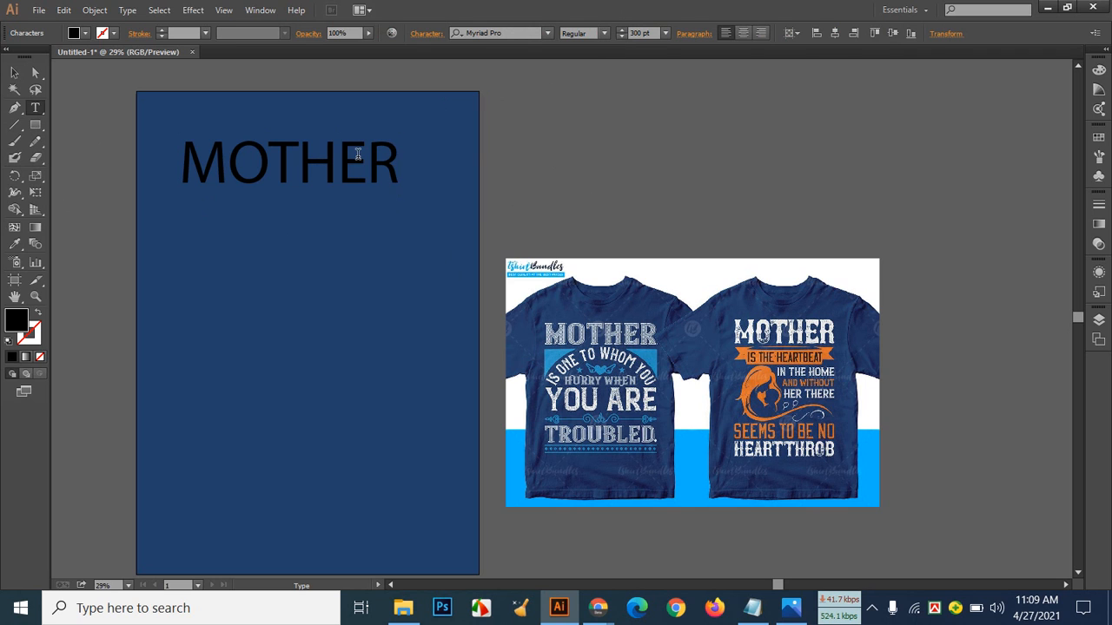
Step: Set the MOTHER text's style to Bold and change its font to Rockwell Extra Bold
{"action": "left_click_drag", "start_coordinate": [400, 158], "coordinate": [169, 165]}
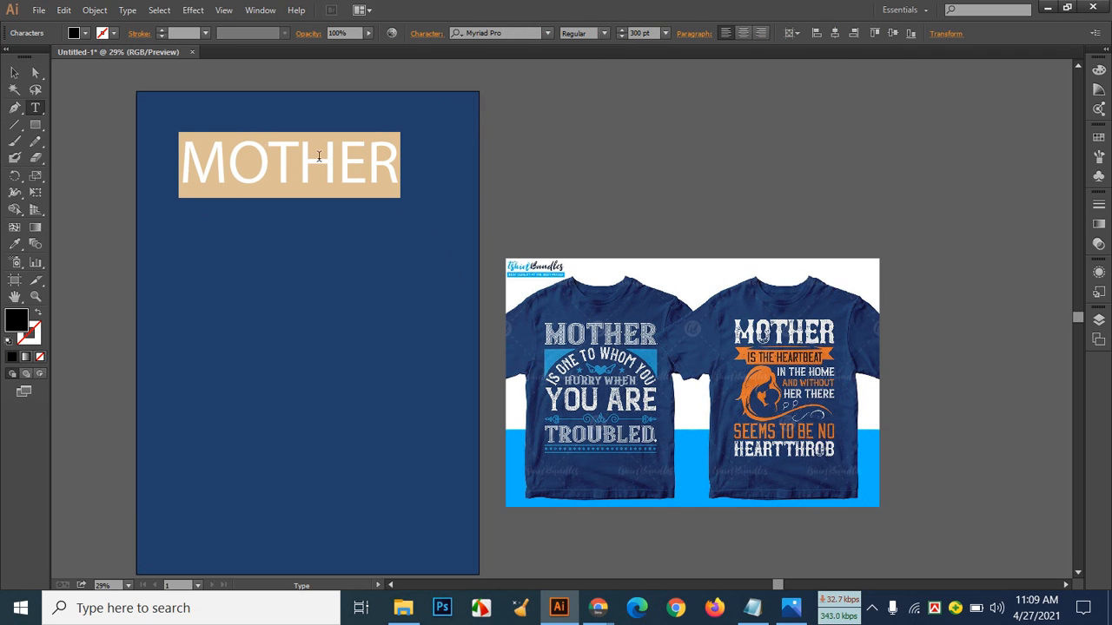
{"action": "left_click", "coordinate": [602, 34]}
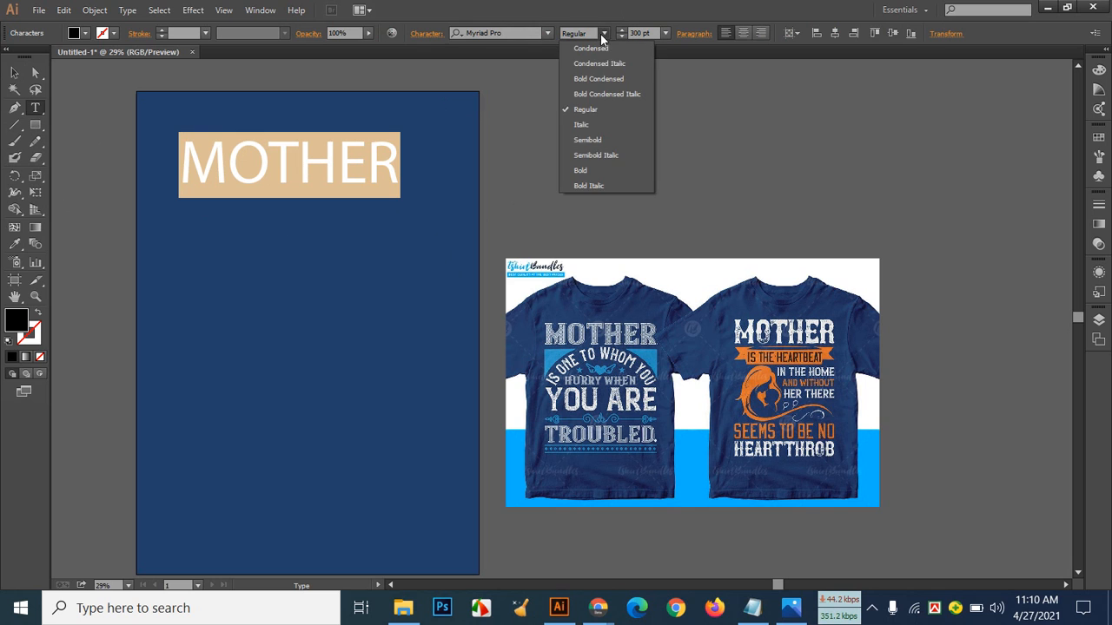
{"action": "left_click", "coordinate": [603, 170]}
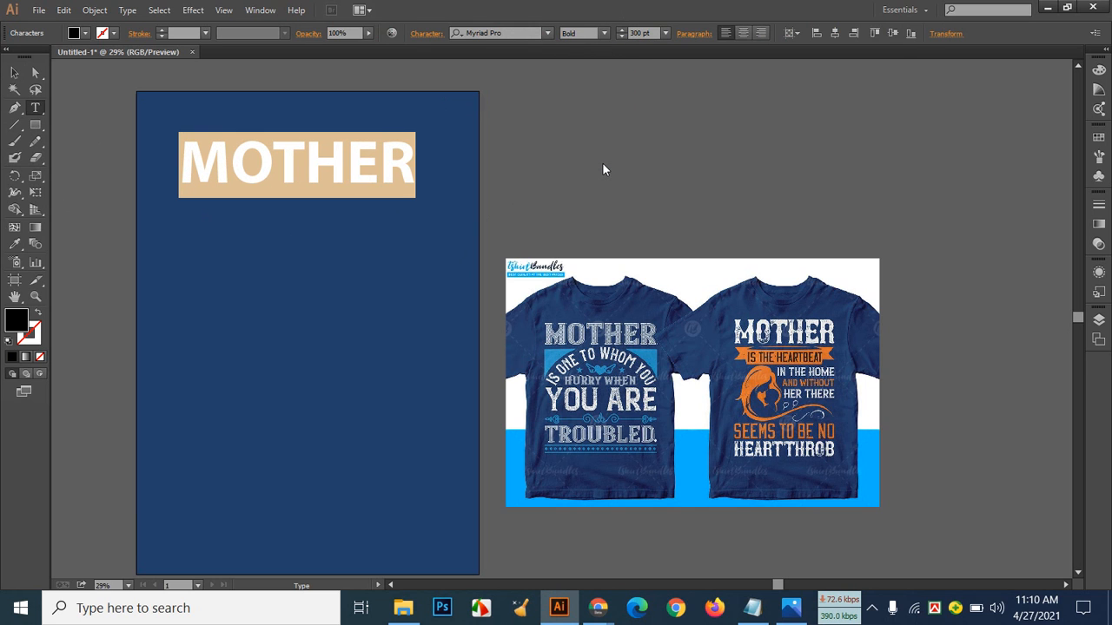
{"action": "left_click", "coordinate": [521, 33]}
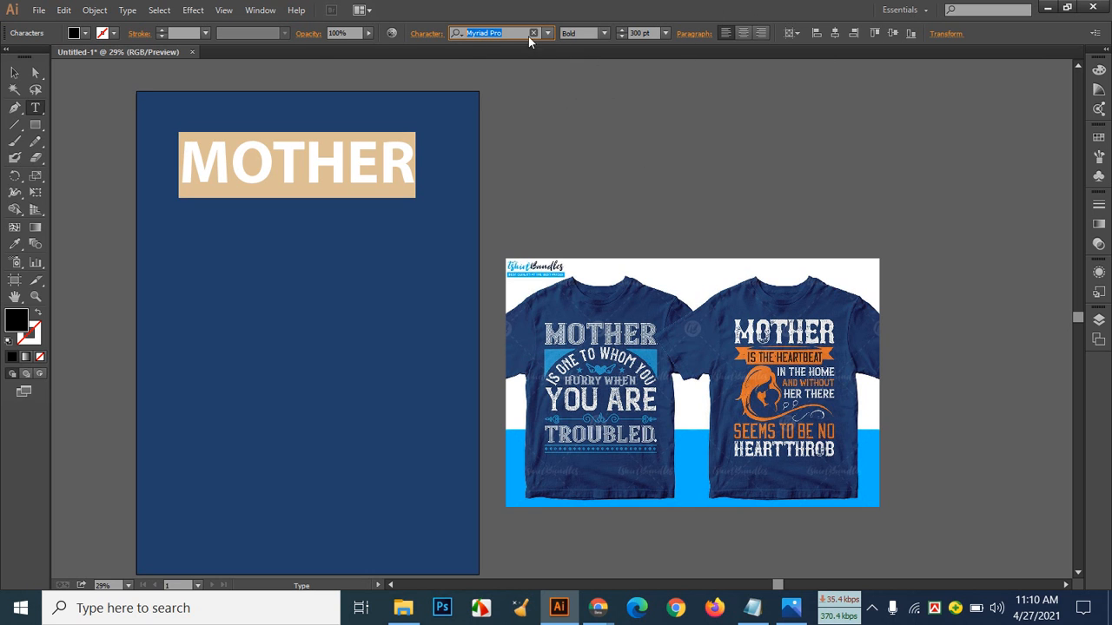
{"action": "key", "text": "BackSpace"}
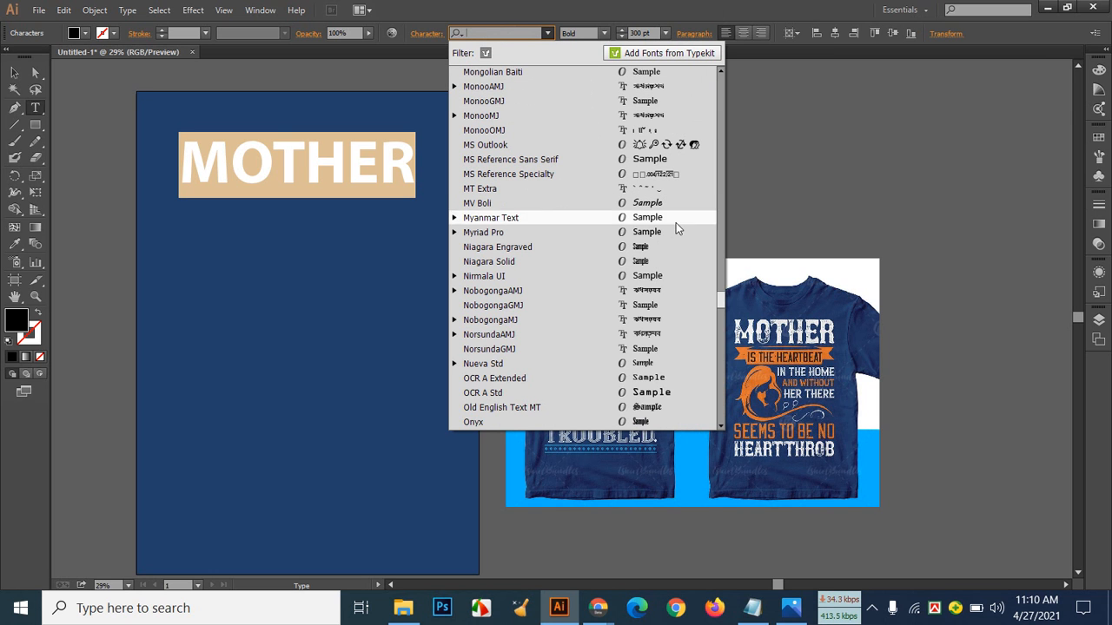
{"action": "scroll", "coordinate": [719, 321], "scroll_direction": "down", "scroll_amount": 1}
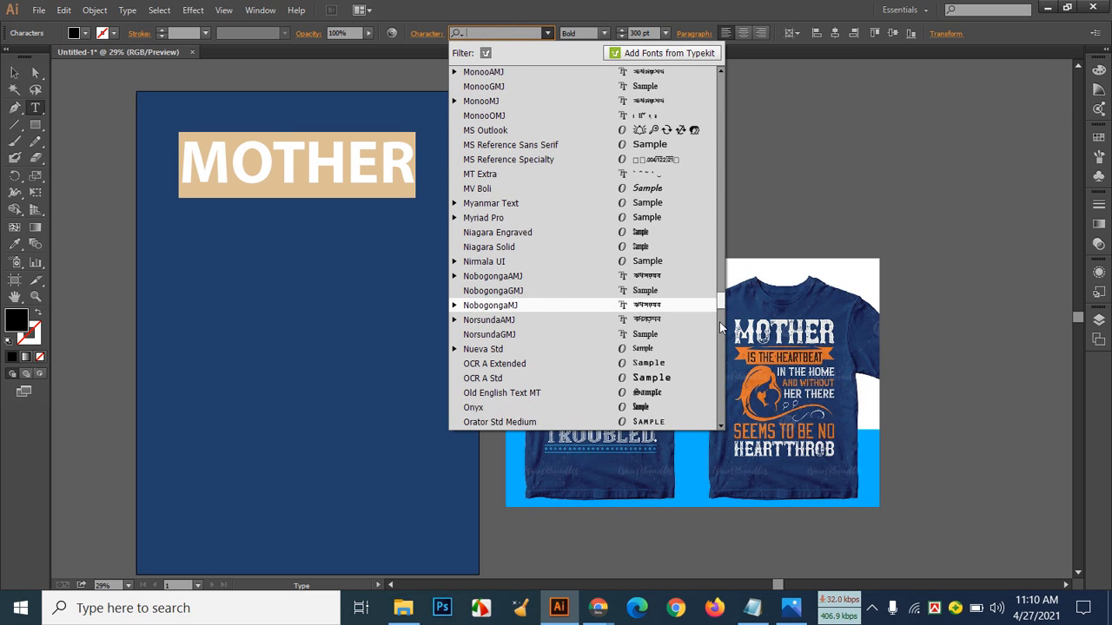
{"action": "left_click_drag", "start_coordinate": [719, 326], "coordinate": [719, 340]}
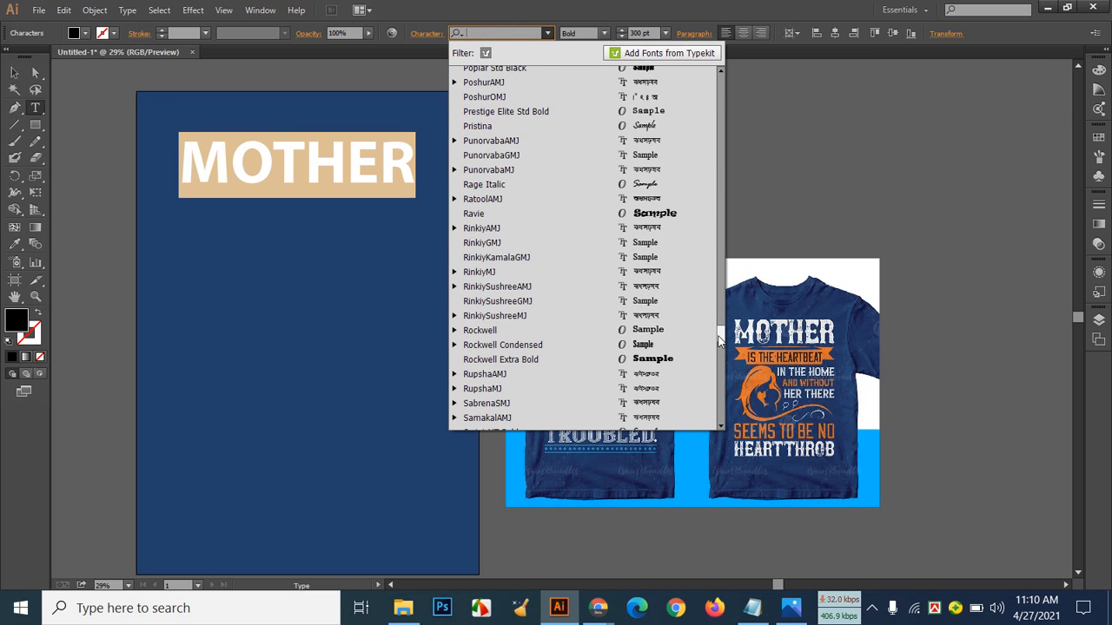
{"action": "left_click", "coordinate": [673, 357]}
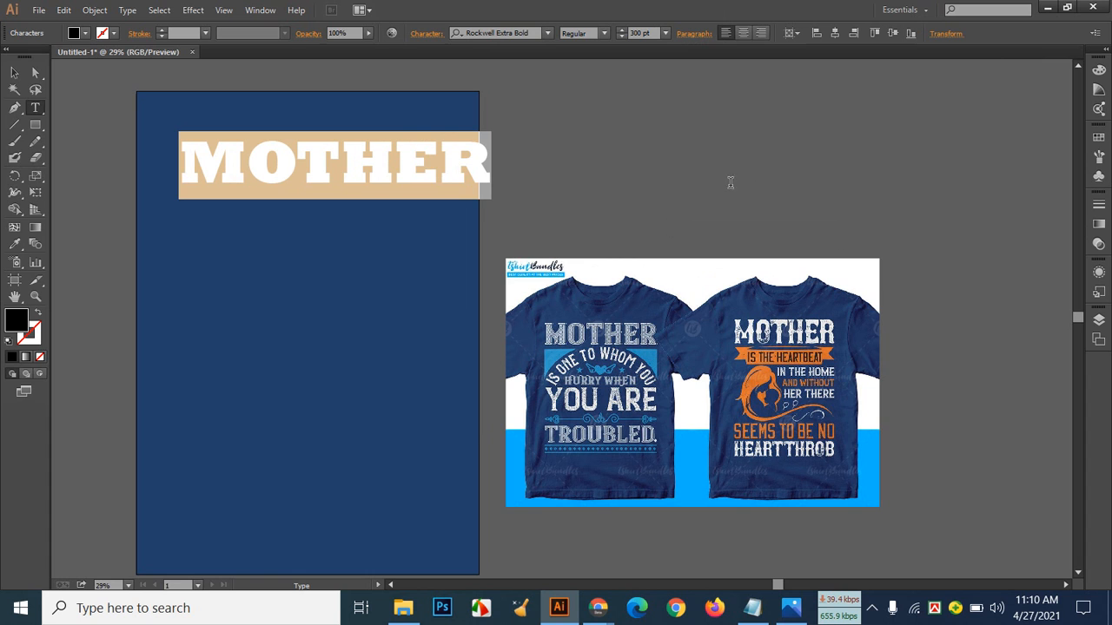
Step: Move the MOTHER text fully onto the artboard and center it horizontally
{"action": "left_click", "coordinate": [14, 73]}
{"action": "left_click_drag", "start_coordinate": [326, 157], "coordinate": [285, 169]}
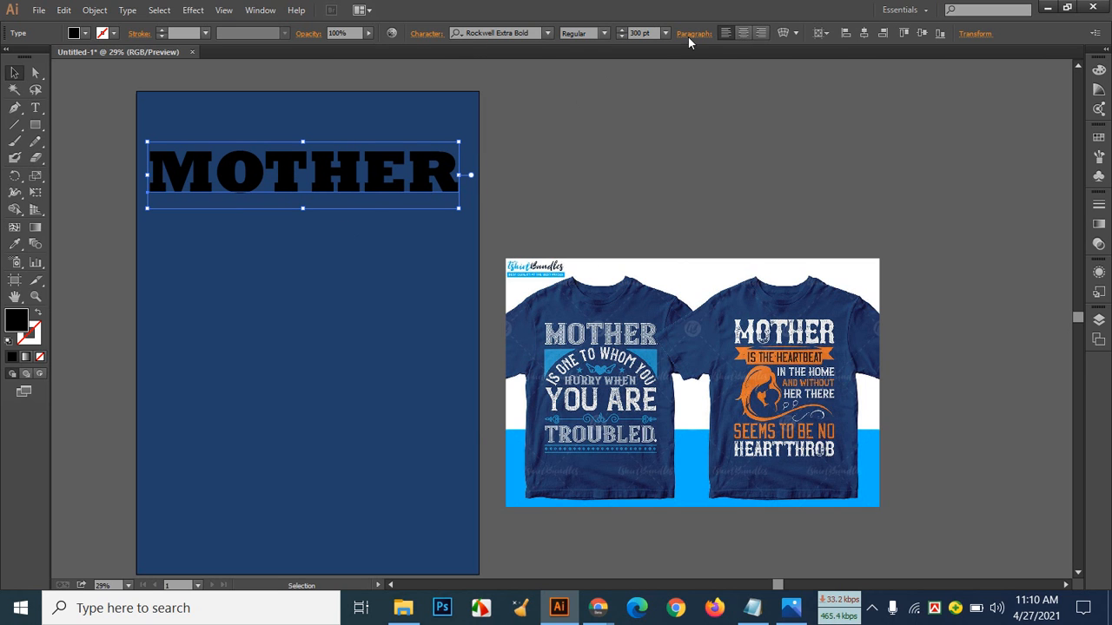
{"action": "left_click", "coordinate": [864, 34]}
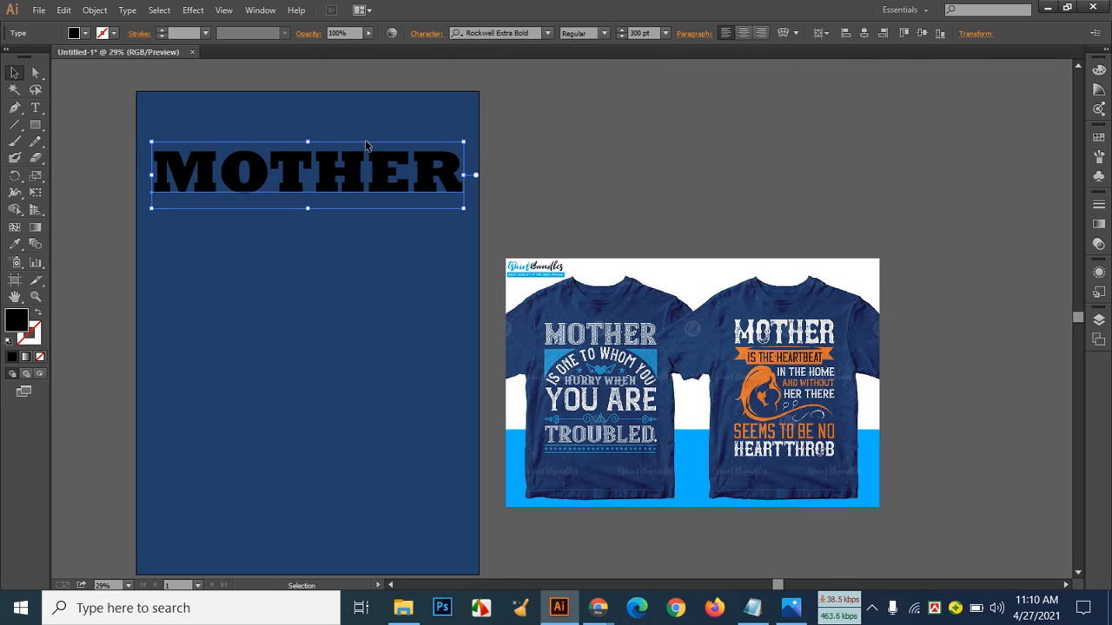
Step: Fill the MOTHER text with a very light gray swatch and deselect it
{"action": "left_click", "coordinate": [86, 34]}
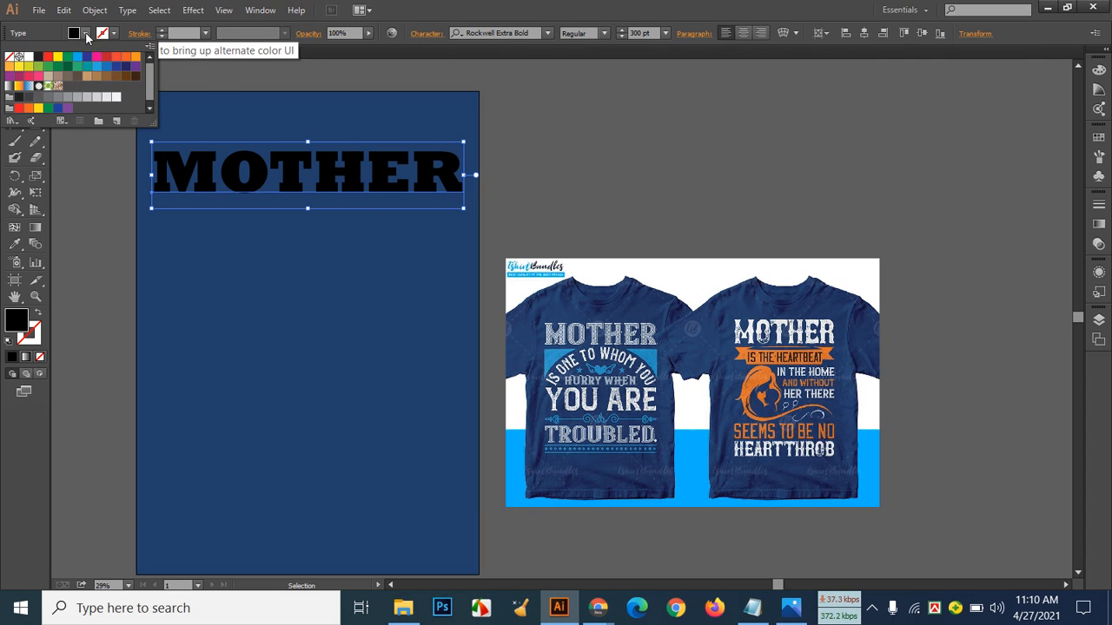
{"action": "left_click", "coordinate": [106, 97]}
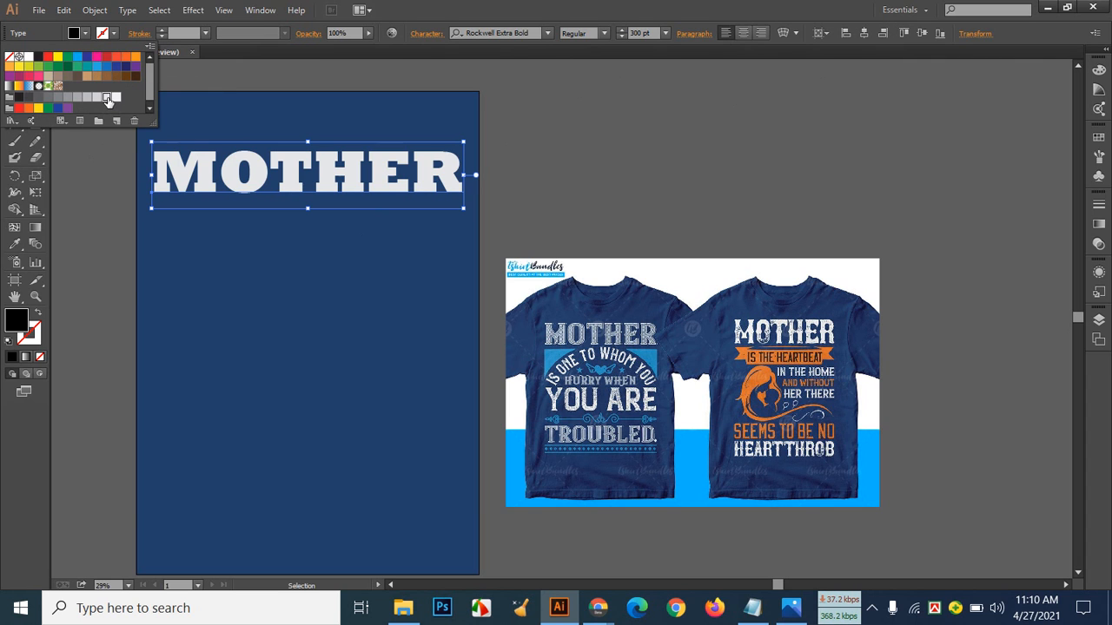
{"action": "left_click", "coordinate": [90, 167]}
{"action": "left_click", "coordinate": [502, 177]}
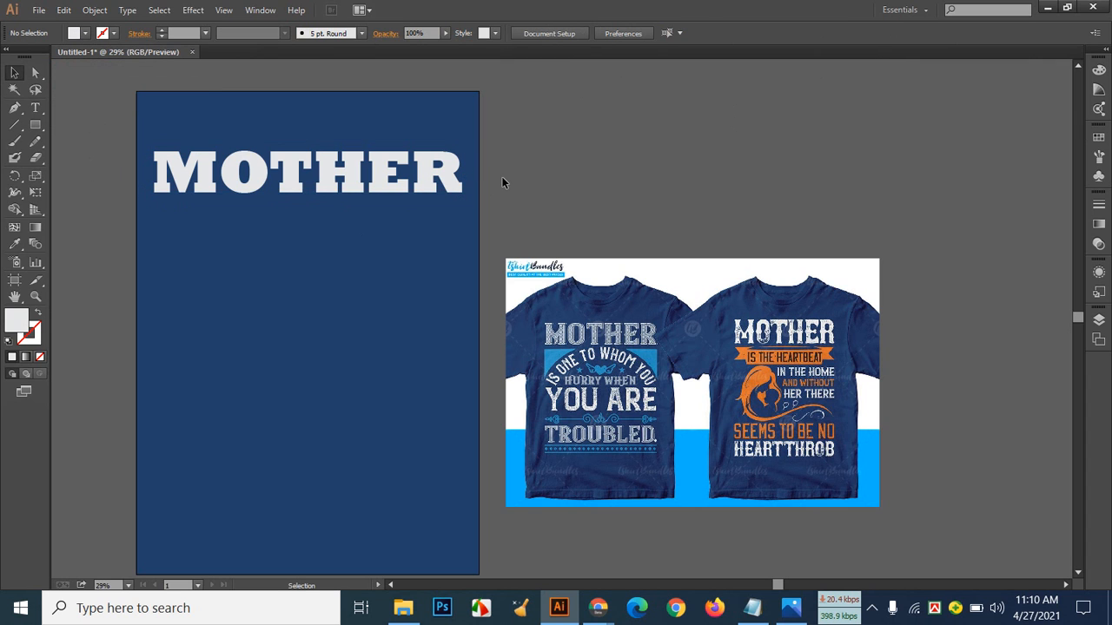
Step: Stretch the MOTHER text vertically to a font size of about 356 pt, keeping its width
{"action": "left_click", "coordinate": [373, 195]}
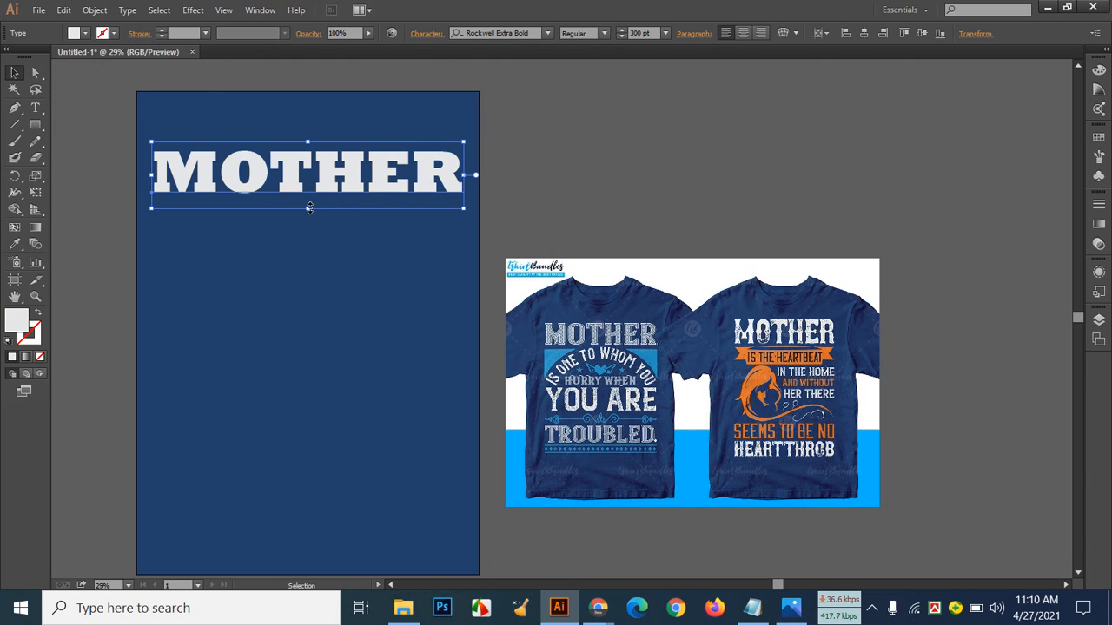
{"action": "mouse_move", "coordinate": [308, 208]}
{"action": "left_mouse_down"}
{"action": "mouse_move", "coordinate": [307, 322]}
{"action": "mouse_move", "coordinate": [307, 224]}
{"action": "left_mouse_up"}
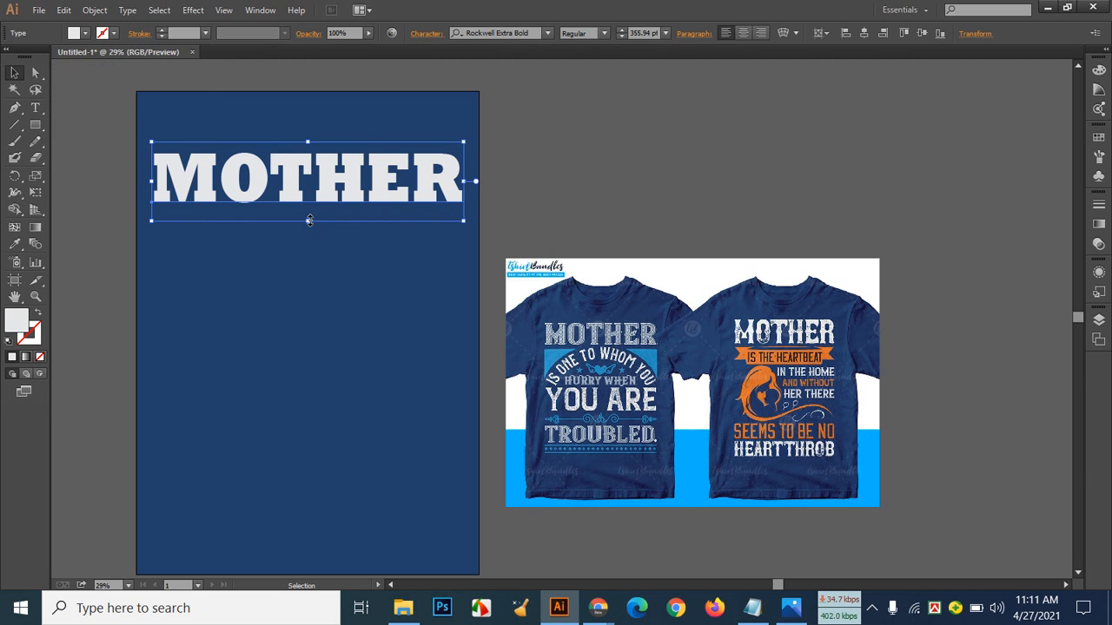
{"action": "left_click", "coordinate": [318, 243]}
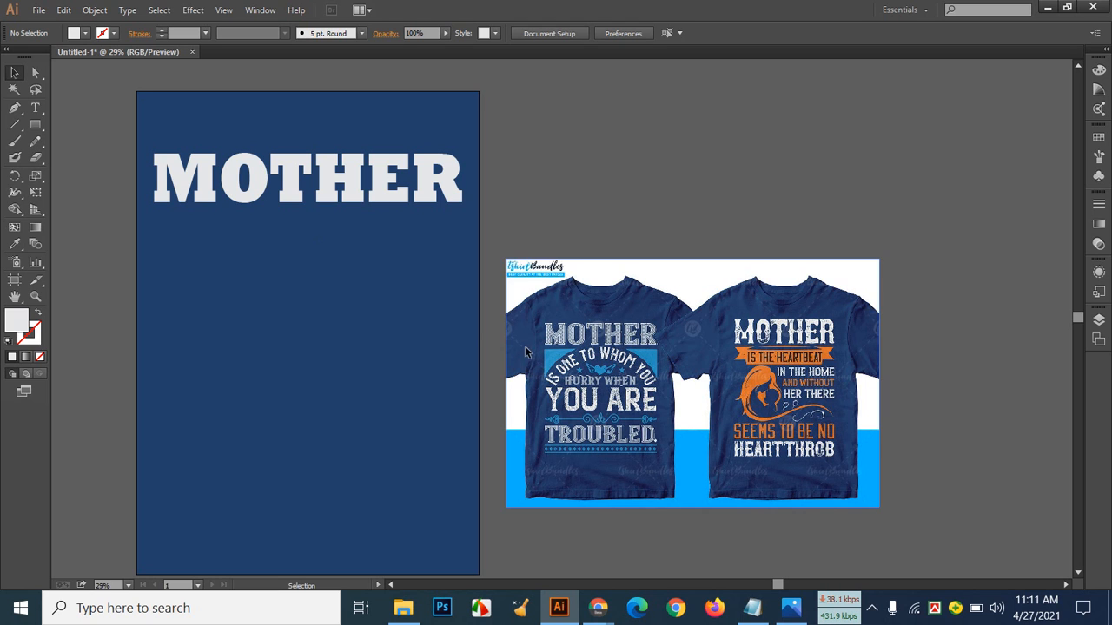
Step: Draw a rectangle about 1521 × 452 px below MOTHER and fill it with the blue sampled from the reference banner
{"action": "left_click", "coordinate": [35, 125]}
{"action": "left_click_drag", "start_coordinate": [158, 236], "coordinate": [462, 327]}
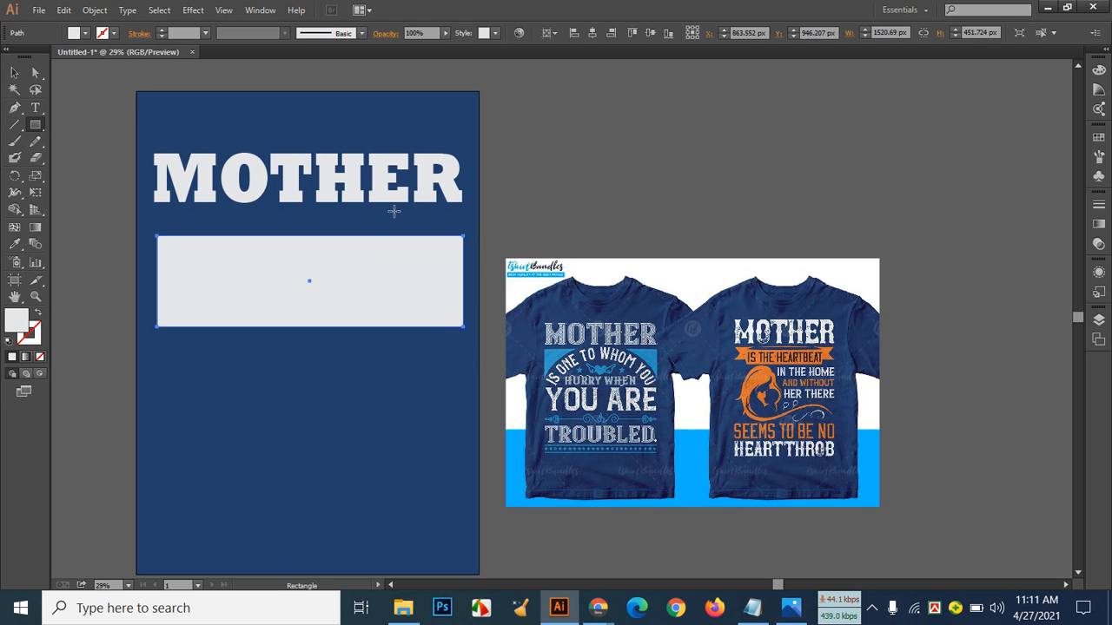
{"action": "left_click", "coordinate": [15, 244]}
{"action": "left_click", "coordinate": [551, 364]}
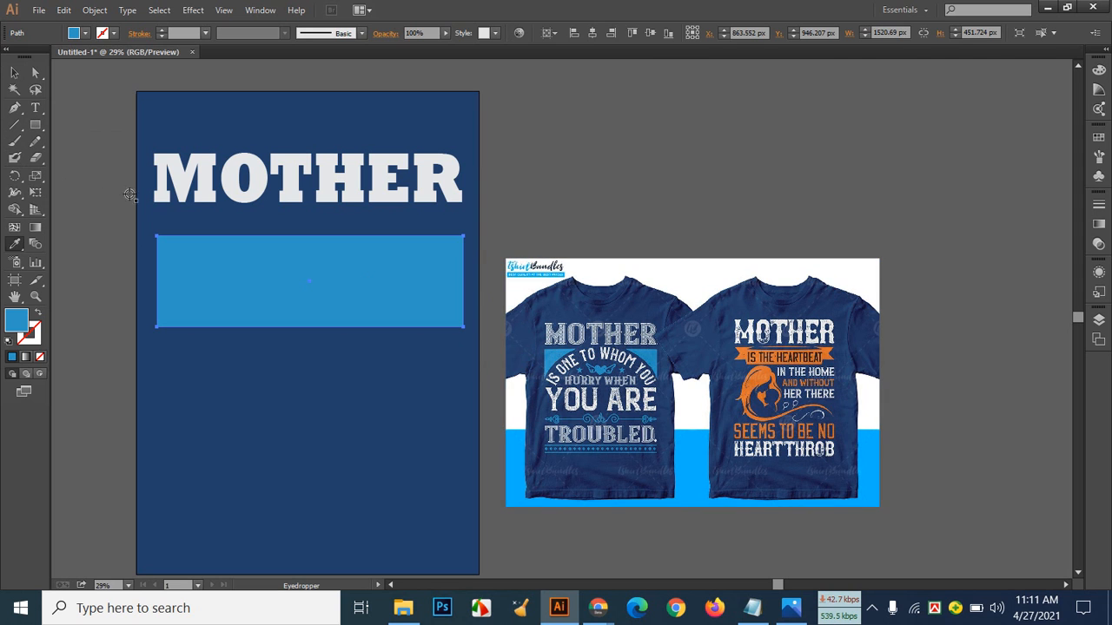
Step: Set the banner rectangle's fill to the brighter blue 3AAFD8
{"action": "double_click", "coordinate": [17, 321]}
{"action": "left_click", "coordinate": [884, 269]}
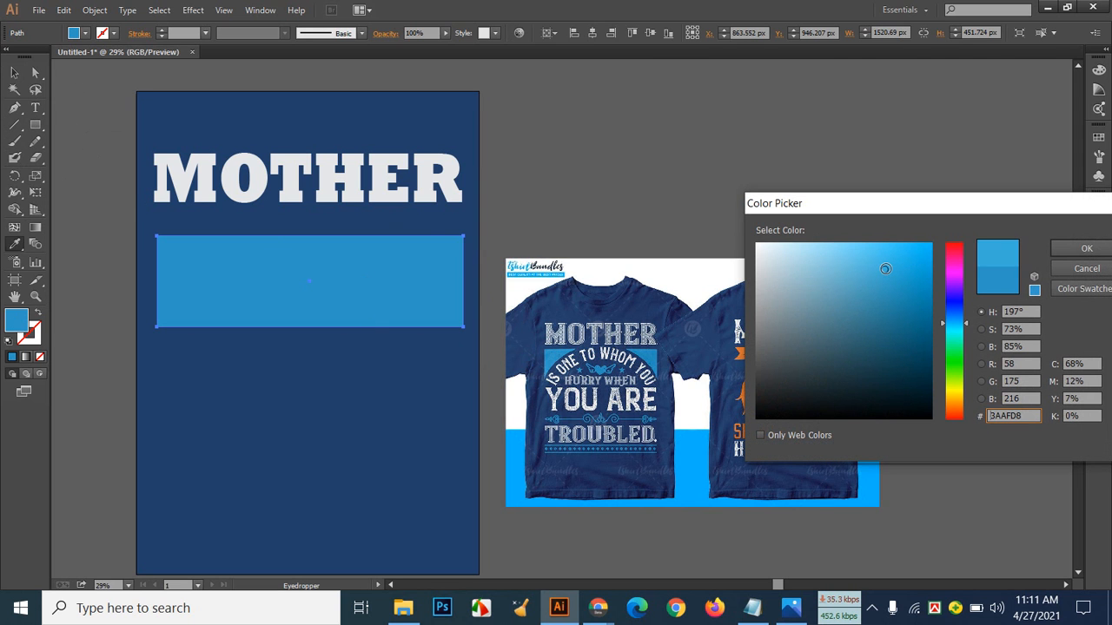
{"action": "left_click", "coordinate": [1087, 250]}
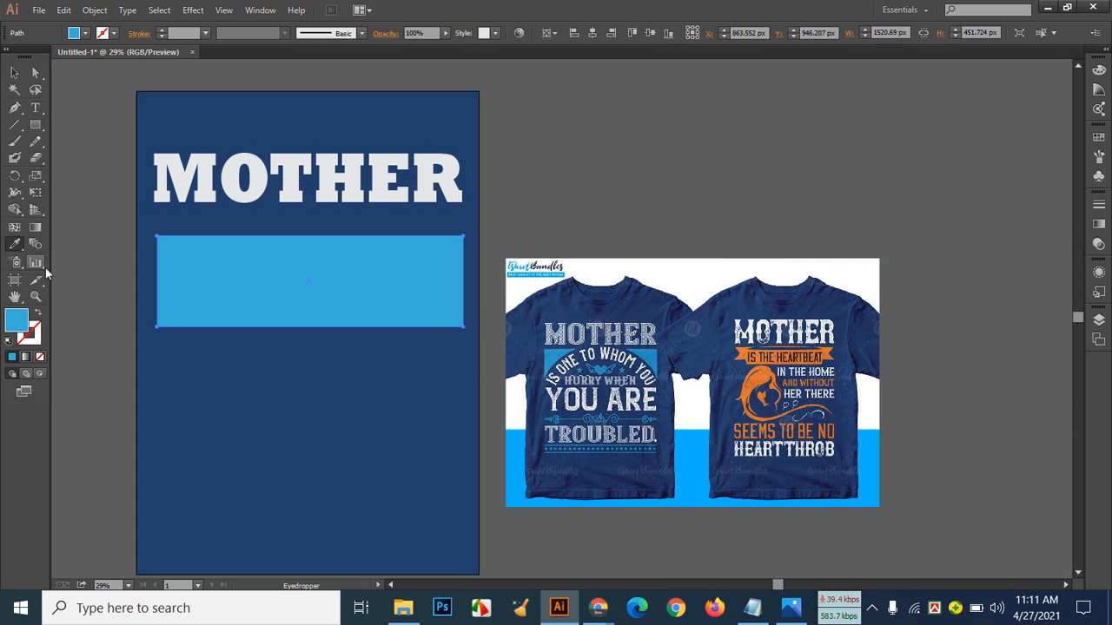
Step: Centre the banner rectangle horizontally on the artboard and draw a circle about 1524 px wide from the midpoint of its upper edge
{"action": "left_click", "coordinate": [16, 75]}
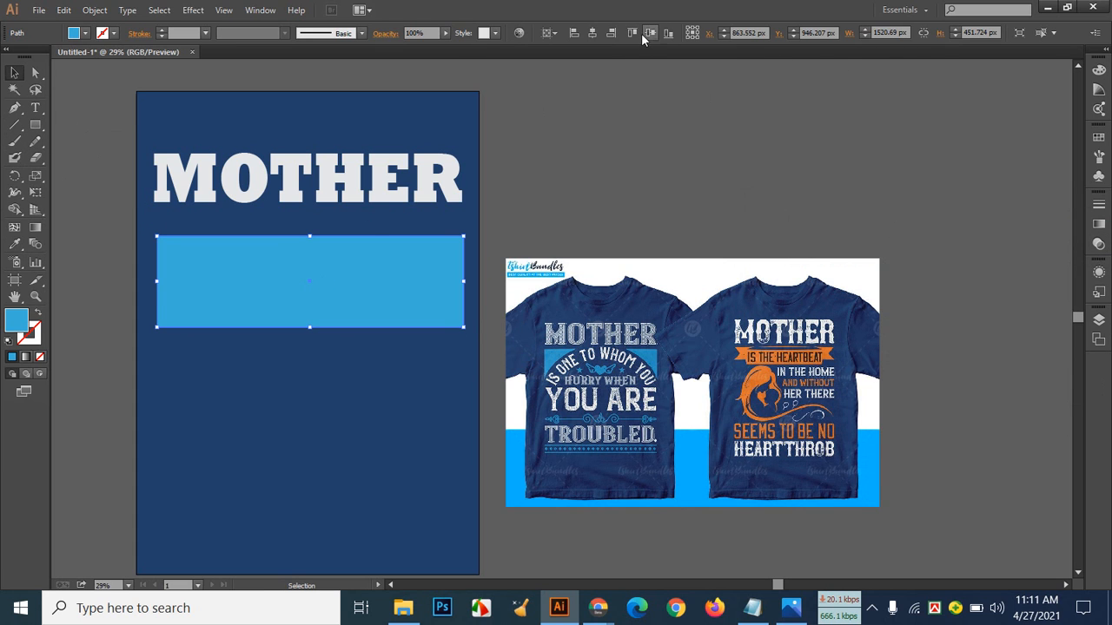
{"action": "left_click", "coordinate": [597, 31]}
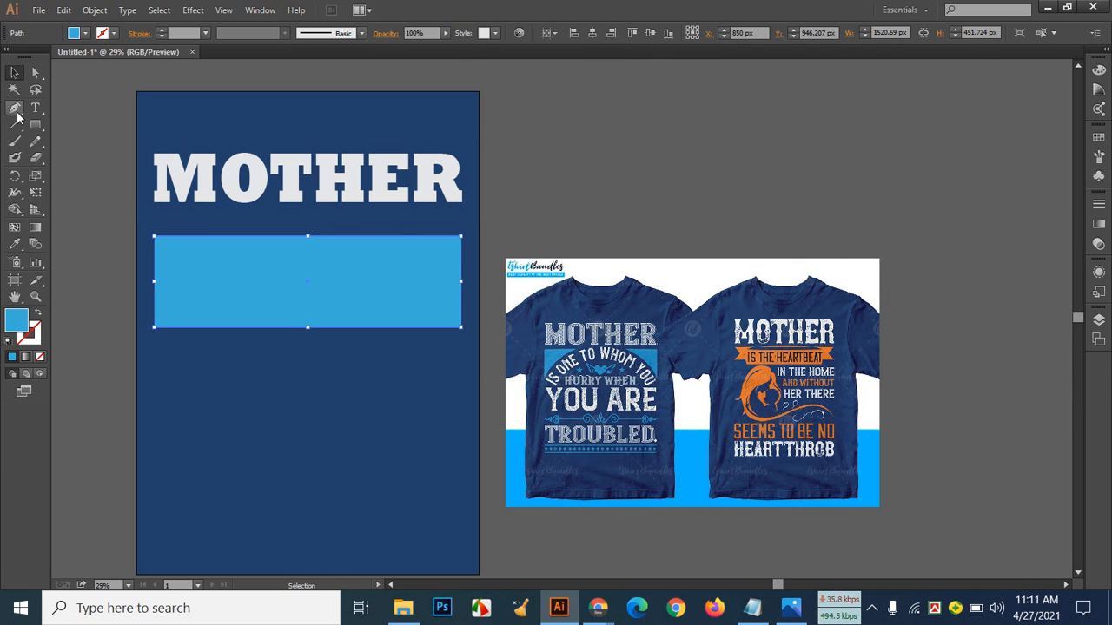
{"action": "left_click_drag", "start_coordinate": [36, 124], "coordinate": [113, 158]}
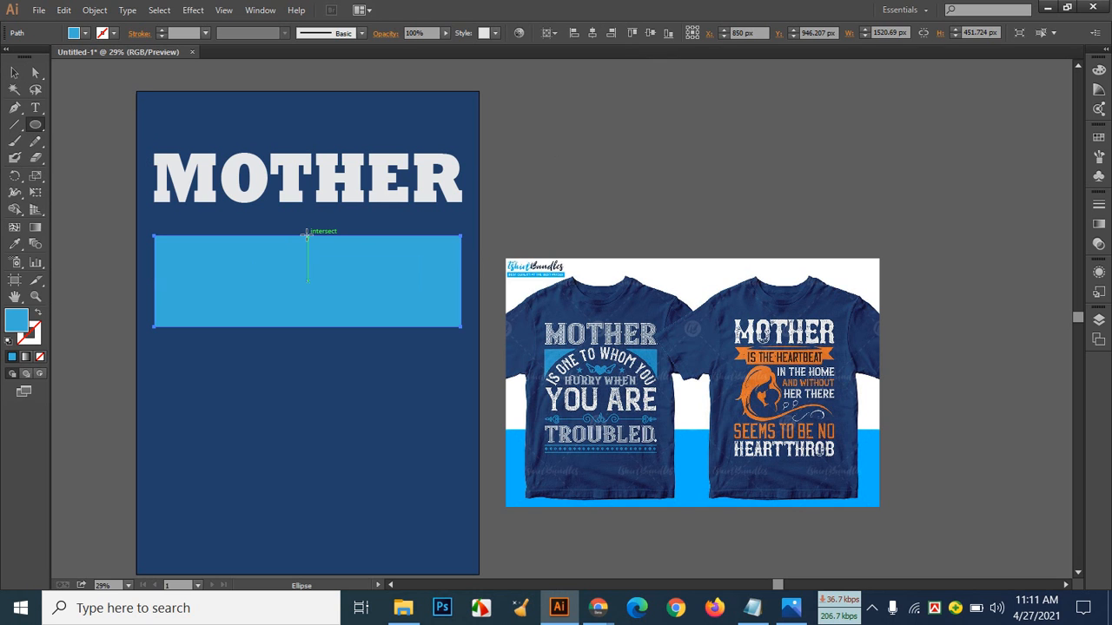
{"action": "left_click_drag", "start_coordinate": [307, 234], "coordinate": [366, 390]}
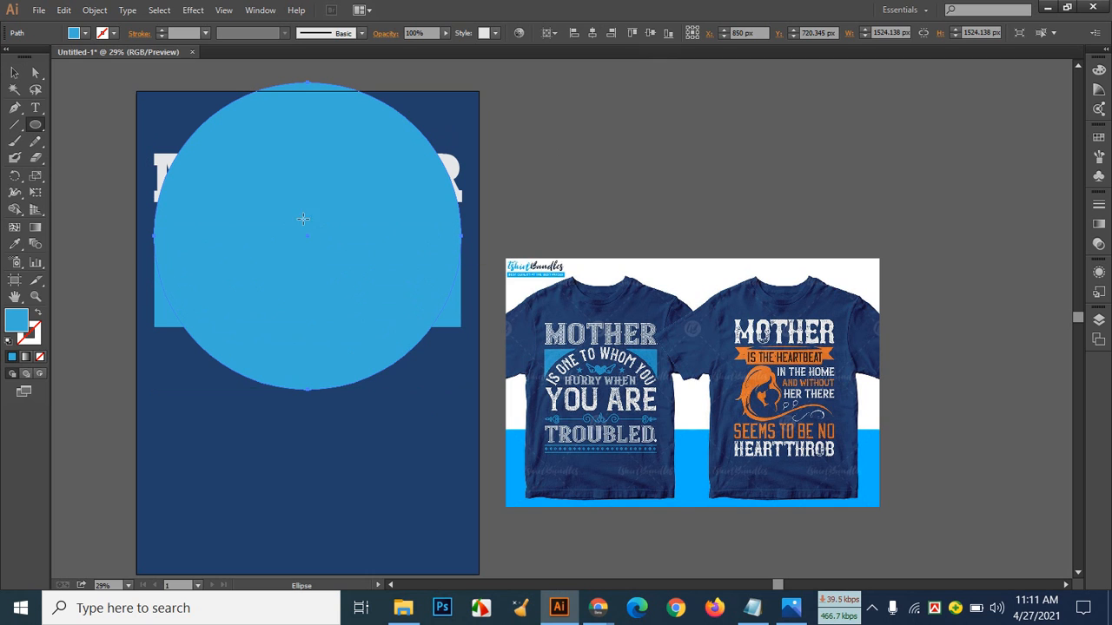
Step: Fill the circle with the red swatch and move it down over the banner, keeping it horizontally centred
{"action": "left_click", "coordinate": [85, 33]}
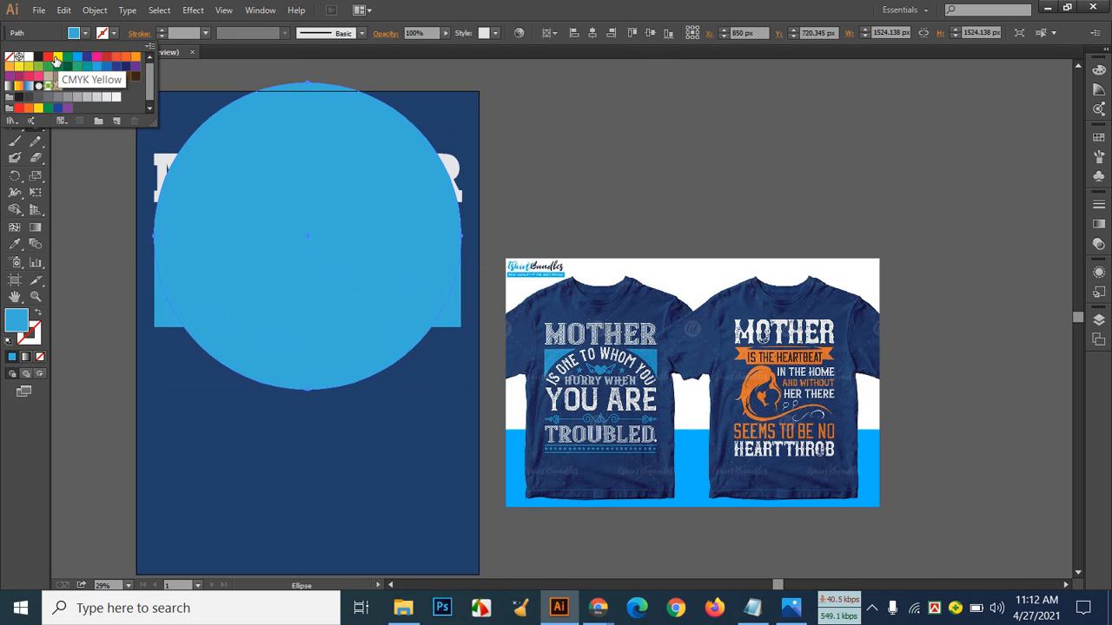
{"action": "left_click", "coordinate": [49, 57]}
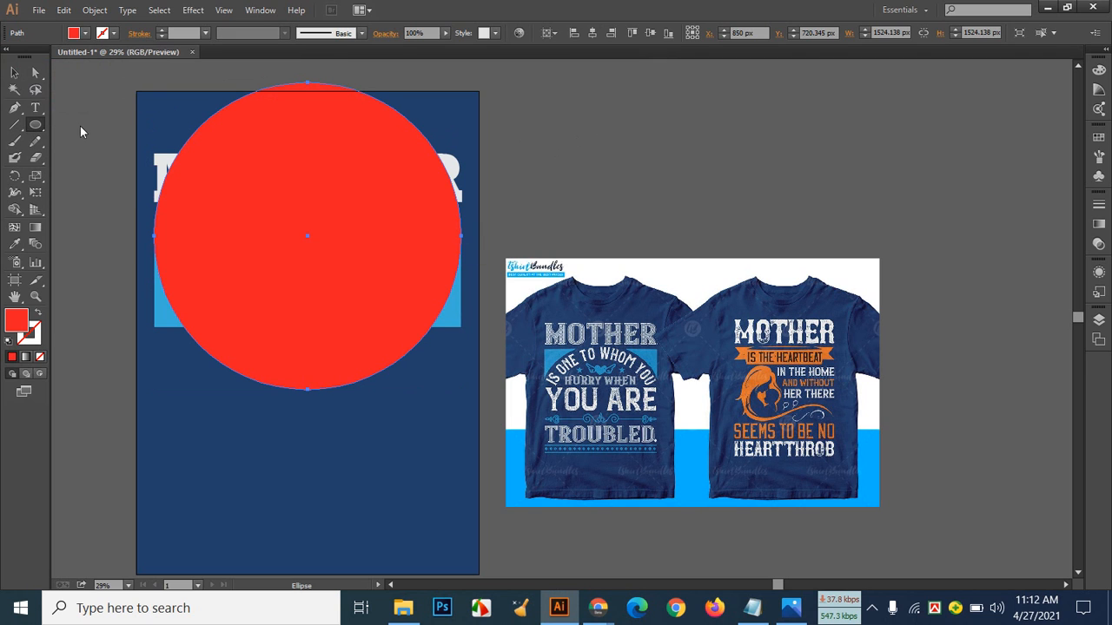
{"action": "left_click", "coordinate": [15, 74]}
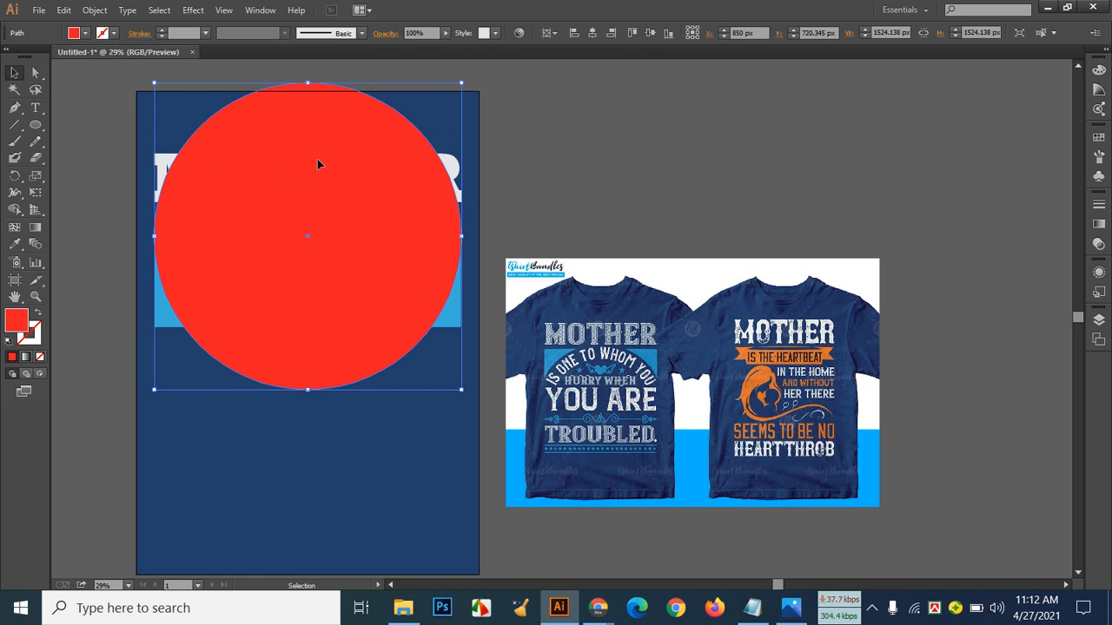
{"action": "left_click_drag", "start_coordinate": [317, 160], "coordinate": [308, 273]}
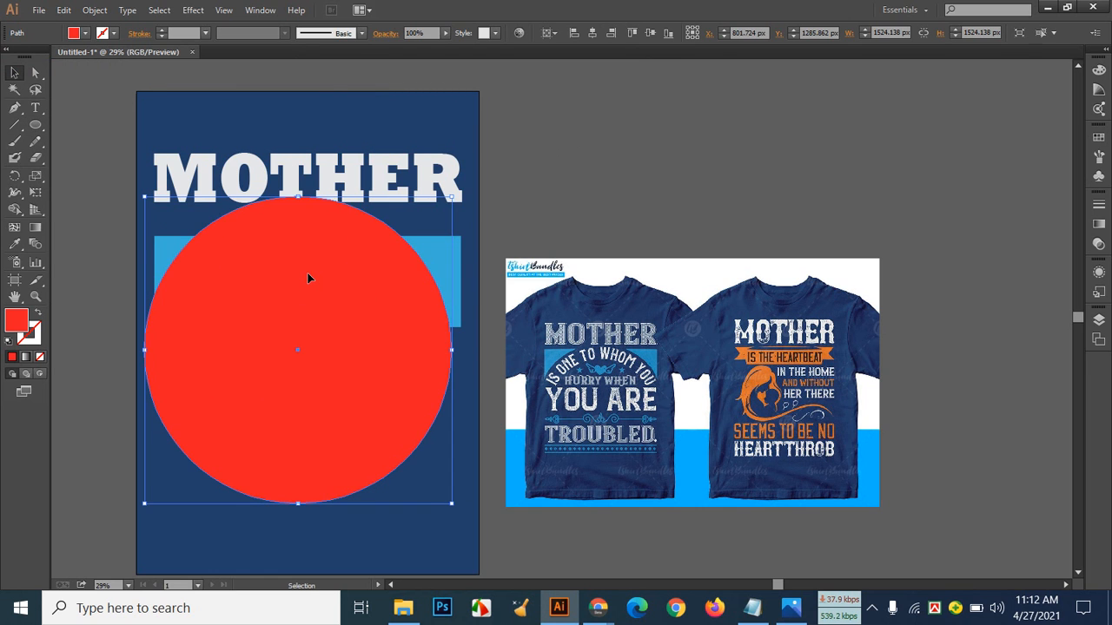
{"action": "left_click_drag", "start_coordinate": [305, 296], "coordinate": [333, 282]}
{"action": "left_click", "coordinate": [647, 163]}
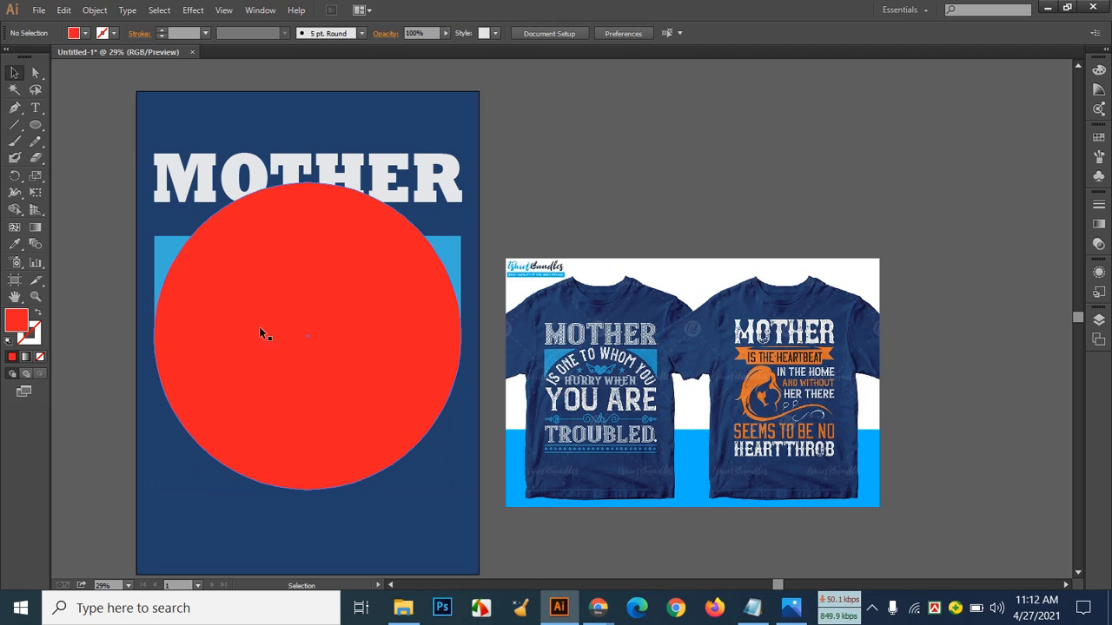
Step: Nudge the red circle down to a Y position of about 1285 px and deselect it
{"action": "left_click", "coordinate": [376, 329]}
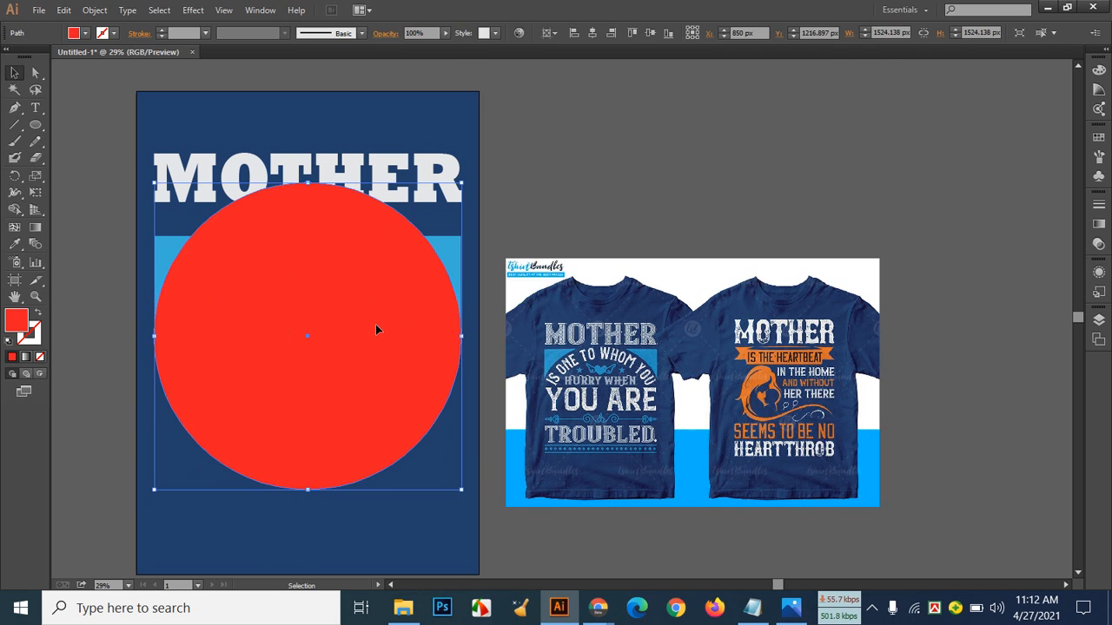
{"action": "key", "text": "Down"}
{"action": "key", "text": "Down"}
{"action": "key", "text": "Down"}
{"action": "key", "text": "Down"}
{"action": "key", "text": "Down"}
{"action": "key", "text": "Down"}
{"action": "key", "text": "Down"}
{"action": "key", "text": "Down"}
{"action": "key", "text": "Down"}
{"action": "key", "text": "Down"}
{"action": "key", "text": "Down"}
{"action": "key", "text": "Down"}
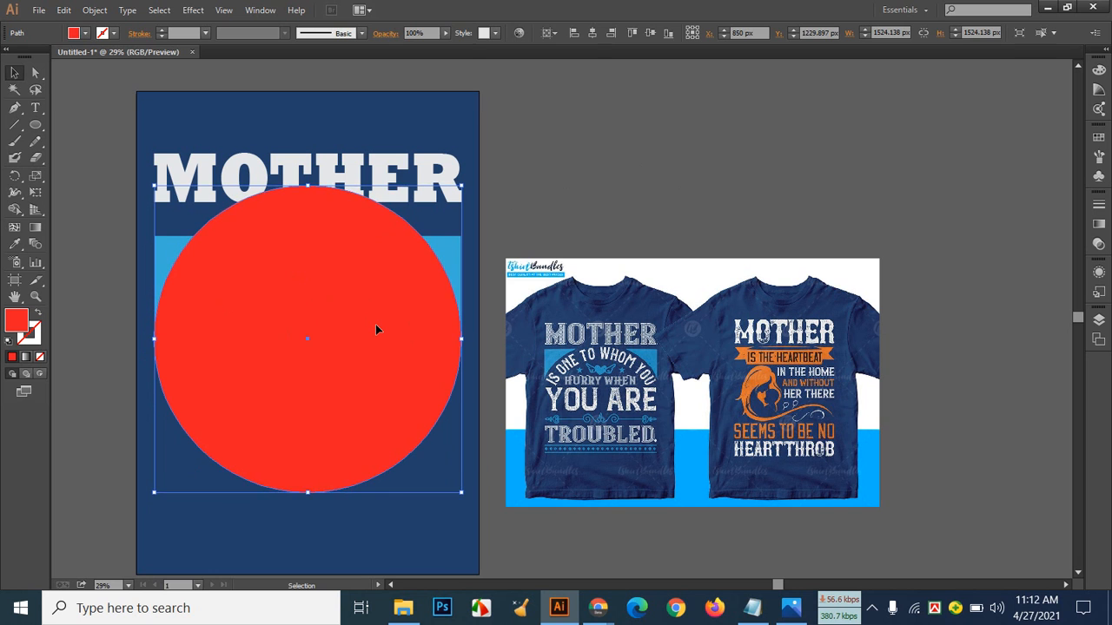
{"action": "key", "text": "Down"}
{"action": "key", "text": "Down"}
{"action": "key", "text": "Down"}
{"action": "key", "text": "Down"}
{"action": "key", "text": "Down"}
{"action": "key", "text": "Down"}
{"action": "key", "text": "Down"}
{"action": "key", "text": "Down"}
{"action": "key", "text": "Down"}
{"action": "key", "text": "Down"}
{"action": "key", "text": "Down"}
{"action": "key", "text": "Down"}
{"action": "key", "text": "Down"}
{"action": "key", "text": "Down"}
{"action": "key", "text": "Down"}
{"action": "key", "text": "Down"}
{"action": "key", "text": "Down"}
{"action": "key", "text": "Down"}
{"action": "key", "text": "Down"}
{"action": "key", "text": "Down"}
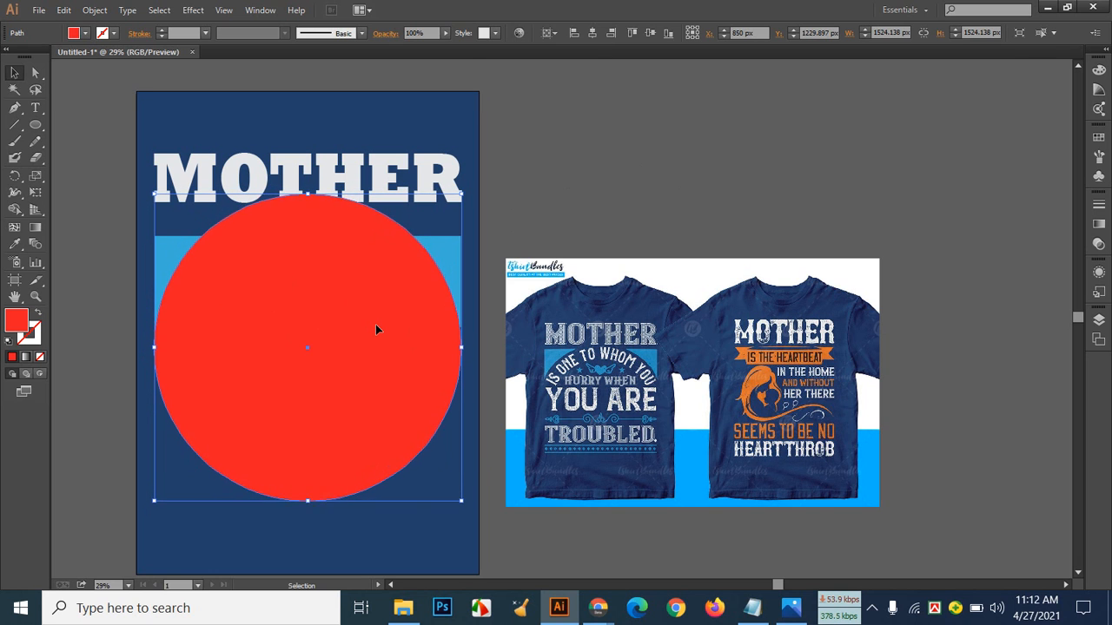
{"action": "key", "text": "Down"}
{"action": "key", "text": "Down"}
{"action": "key", "text": "Down"}
{"action": "key", "text": "Down"}
{"action": "key", "text": "Down"}
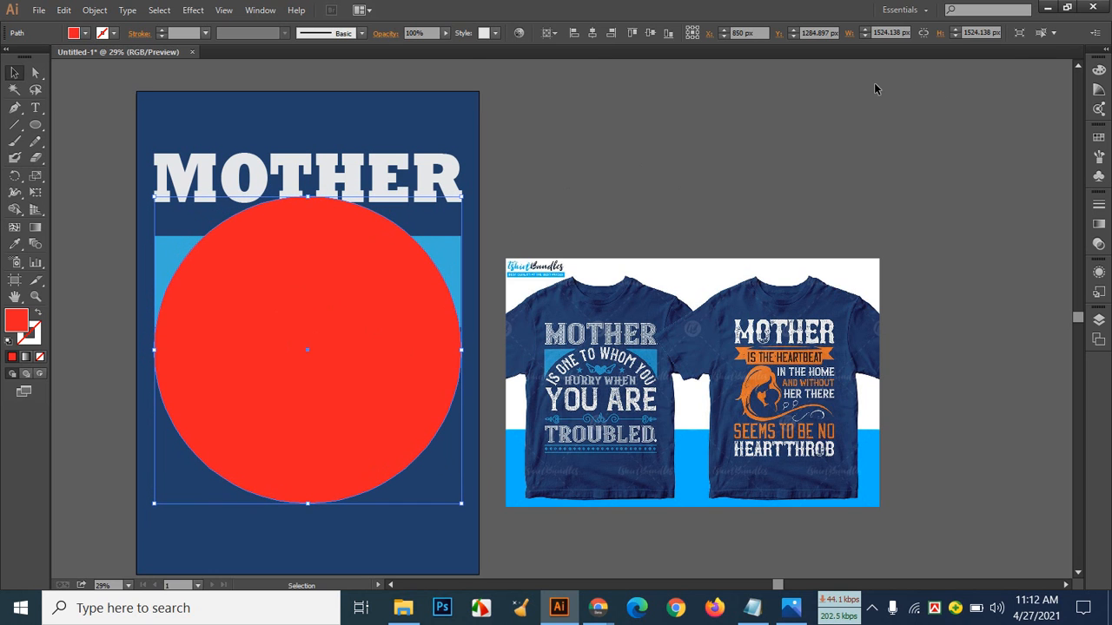
{"action": "left_click", "coordinate": [717, 224]}
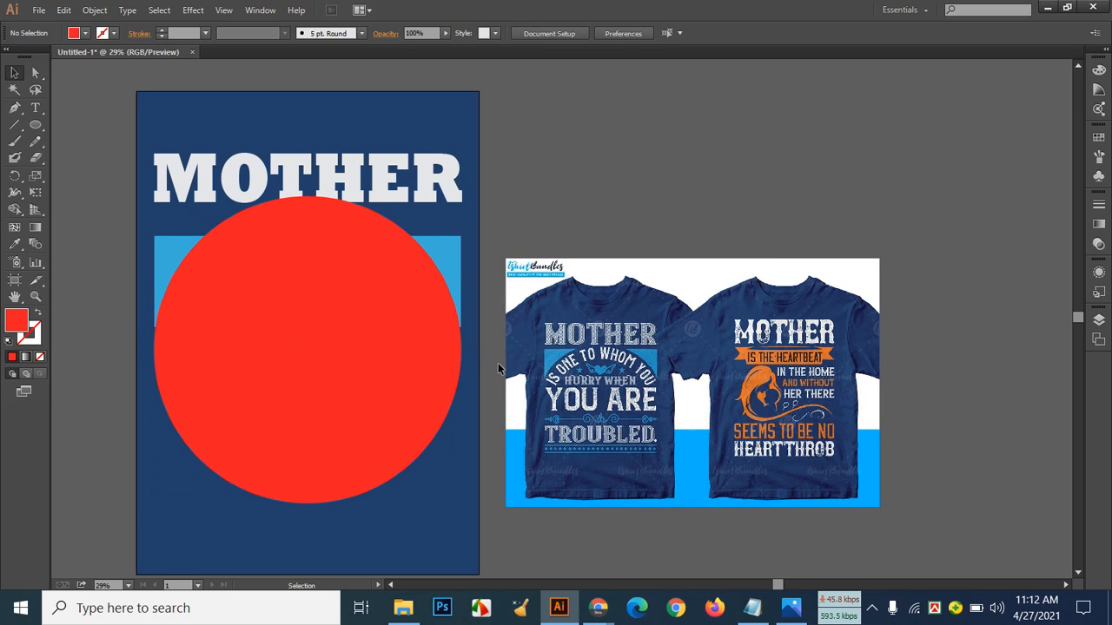
Step: Nudge the red circle up to a Y position of about 1180 px, overlapping the lower part of MOTHER
{"action": "left_click", "coordinate": [425, 361]}
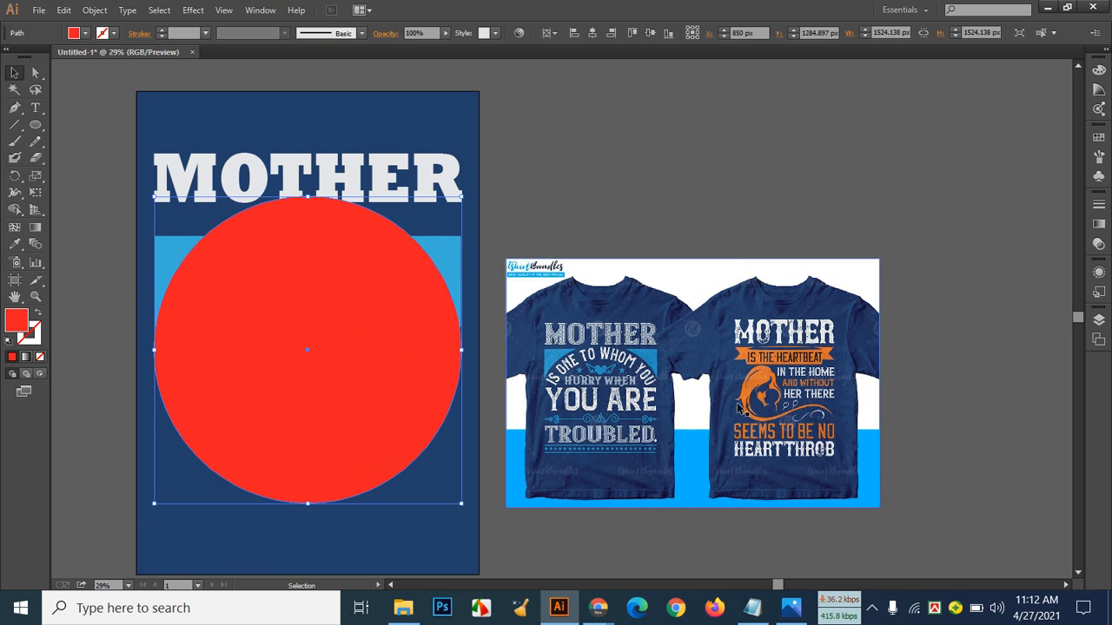
{"action": "key", "text": "Up"}
{"action": "key", "text": "Up"}
{"action": "key", "text": "Up"}
{"action": "key", "text": "Up"}
{"action": "key", "text": "Up"}
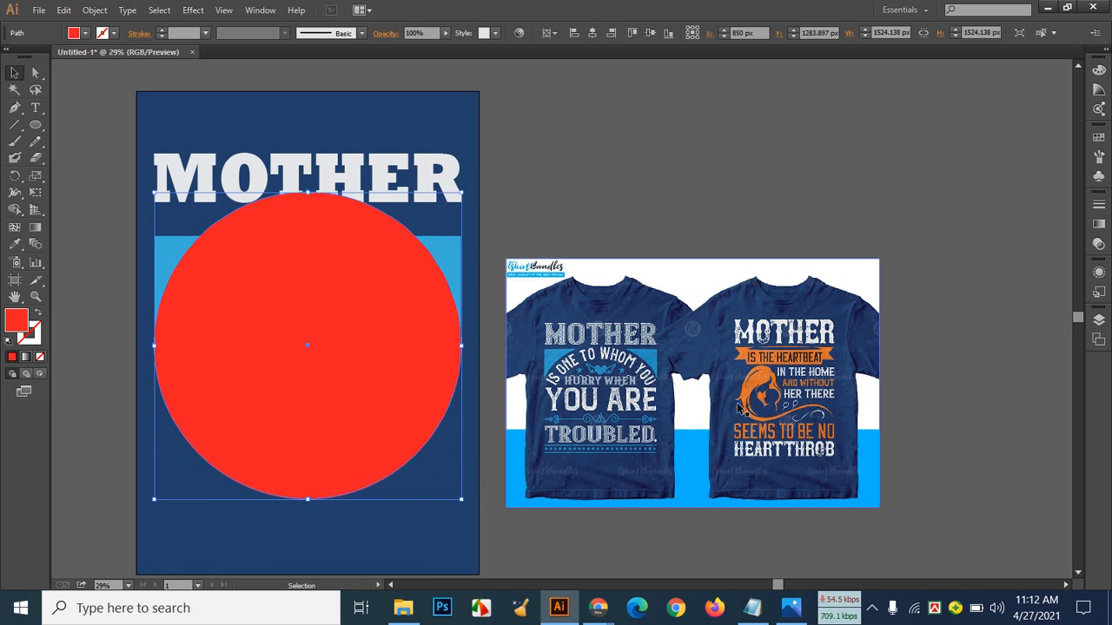
{"action": "key", "text": "Up"}
{"action": "key", "text": "Up"}
{"action": "key", "text": "Up"}
{"action": "key", "text": "Up"}
{"action": "key", "text": "Up"}
{"action": "key", "text": "Up"}
{"action": "key", "text": "Up"}
{"action": "key", "text": "Up"}
{"action": "key", "text": "Up"}
{"action": "key", "text": "Up"}
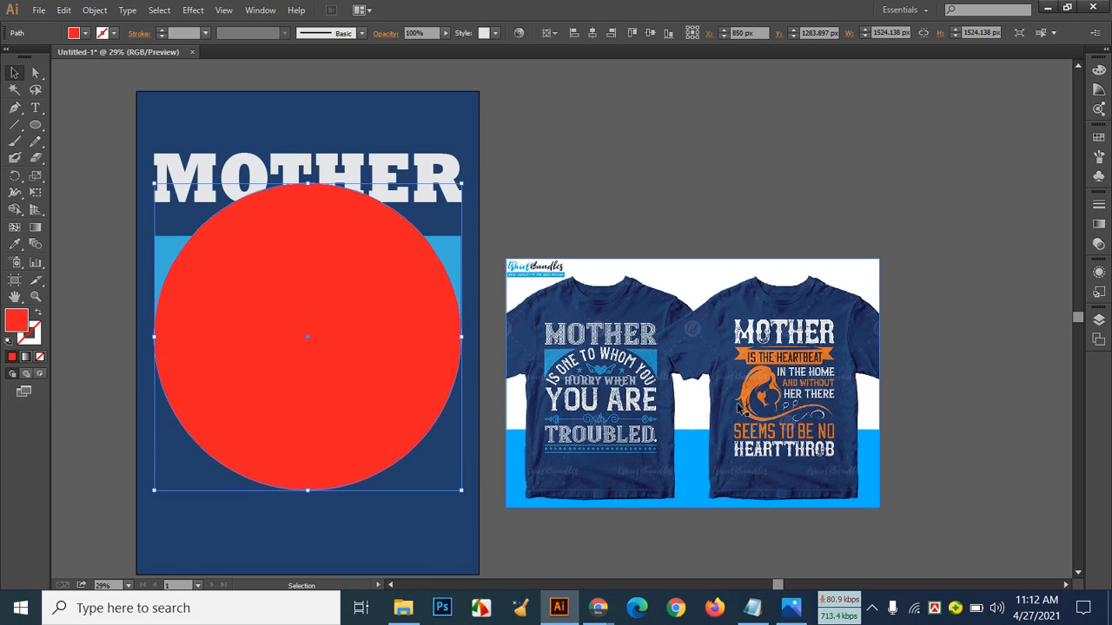
{"action": "key", "text": "Up"}
{"action": "key", "text": "Up"}
{"action": "key", "text": "Up"}
{"action": "key", "text": "Up"}
{"action": "key", "text": "Up"}
{"action": "key", "text": "Up"}
{"action": "key", "text": "Up"}
{"action": "key", "text": "Up"}
{"action": "key", "text": "Up"}
{"action": "key", "text": "Up"}
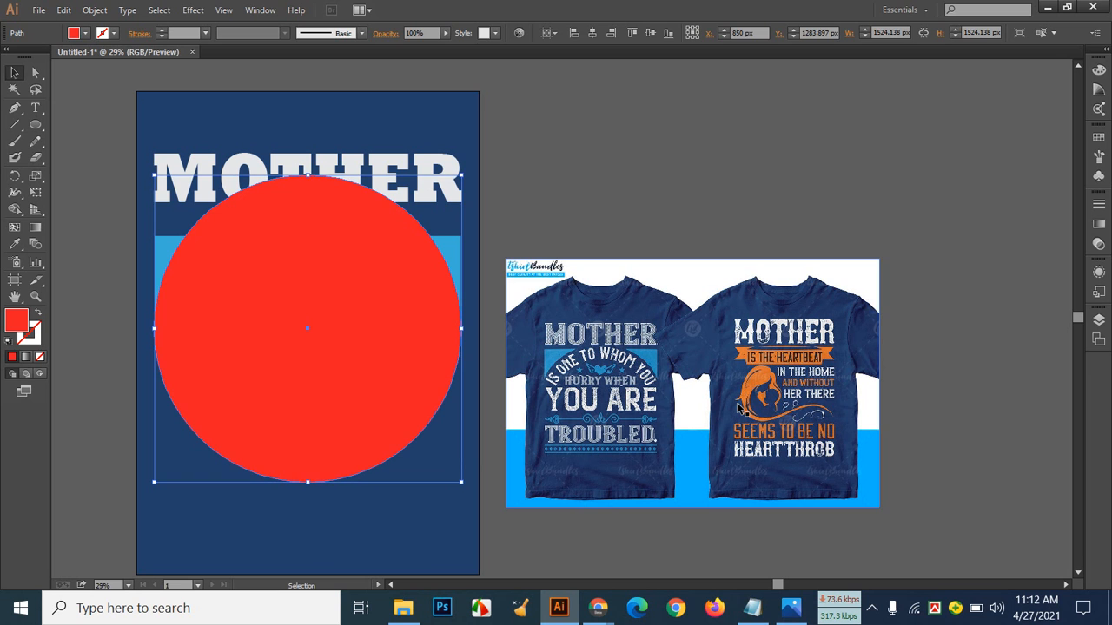
{"action": "left_click", "coordinate": [687, 192]}
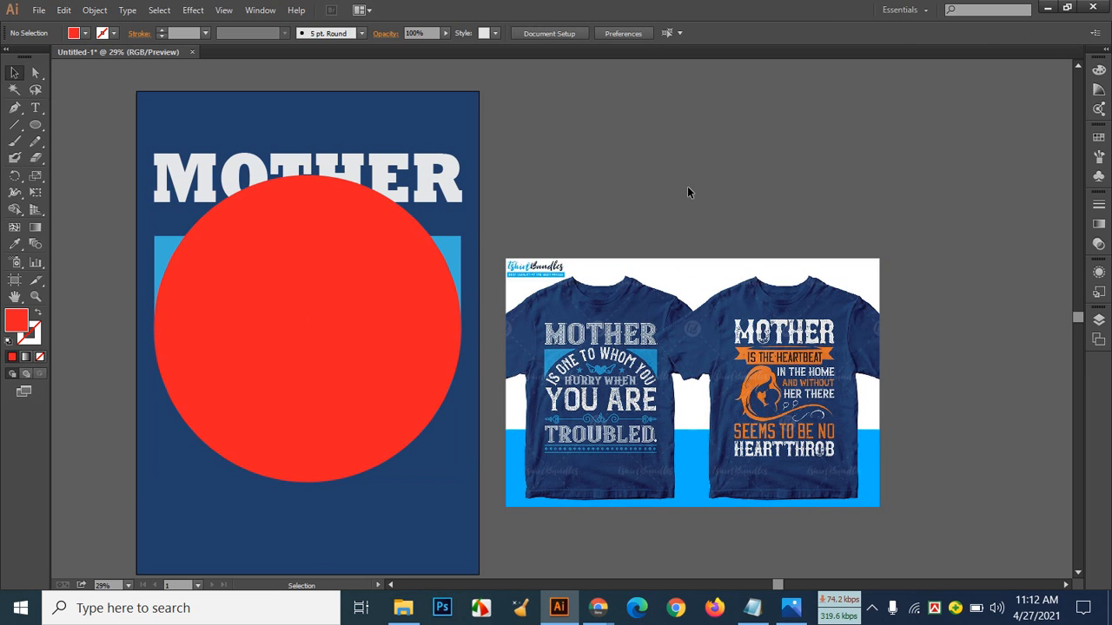
Step: Raise the red circle's lower edge to flatten it into an ellipse about 1199 px high, keeping its width
{"action": "key", "text": "ctrl+plus"}
{"action": "key", "text": "ctrl+plus"}
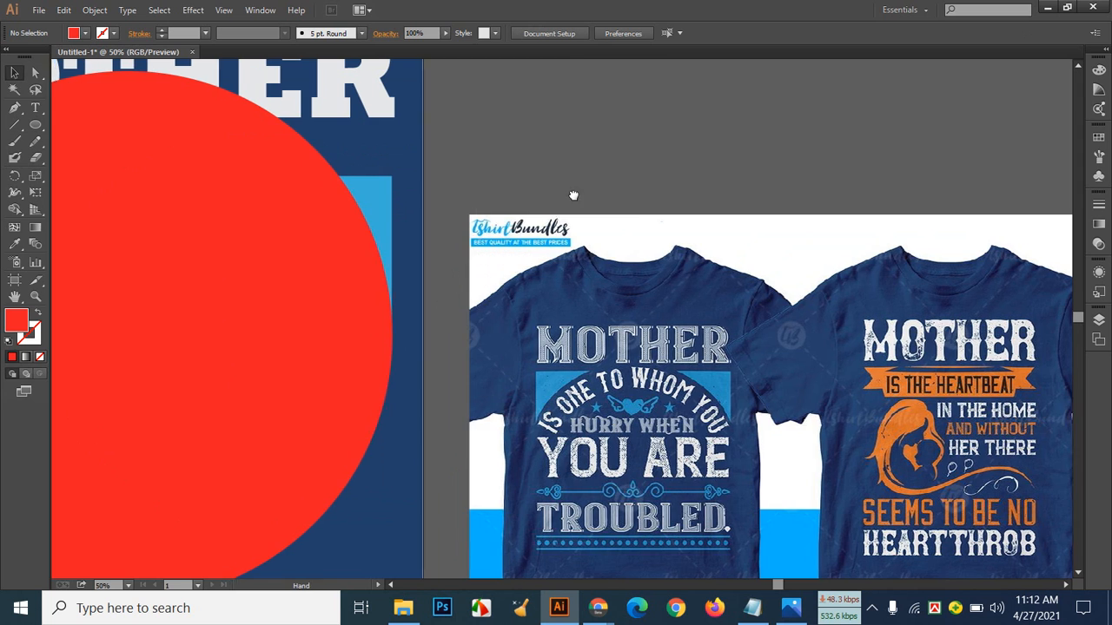
{"action": "left_click_drag", "start_coordinate": [465, 194], "coordinate": [780, 200]}
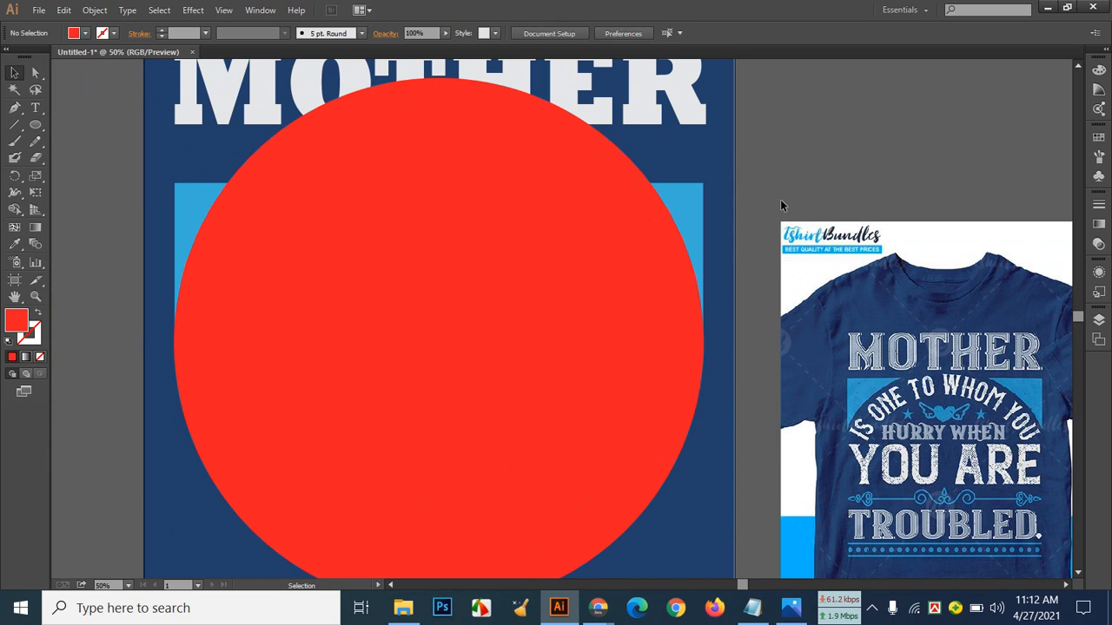
{"action": "left_click", "coordinate": [556, 337]}
{"action": "scroll", "coordinate": [554, 330], "scroll_direction": "down", "scroll_amount": 3}
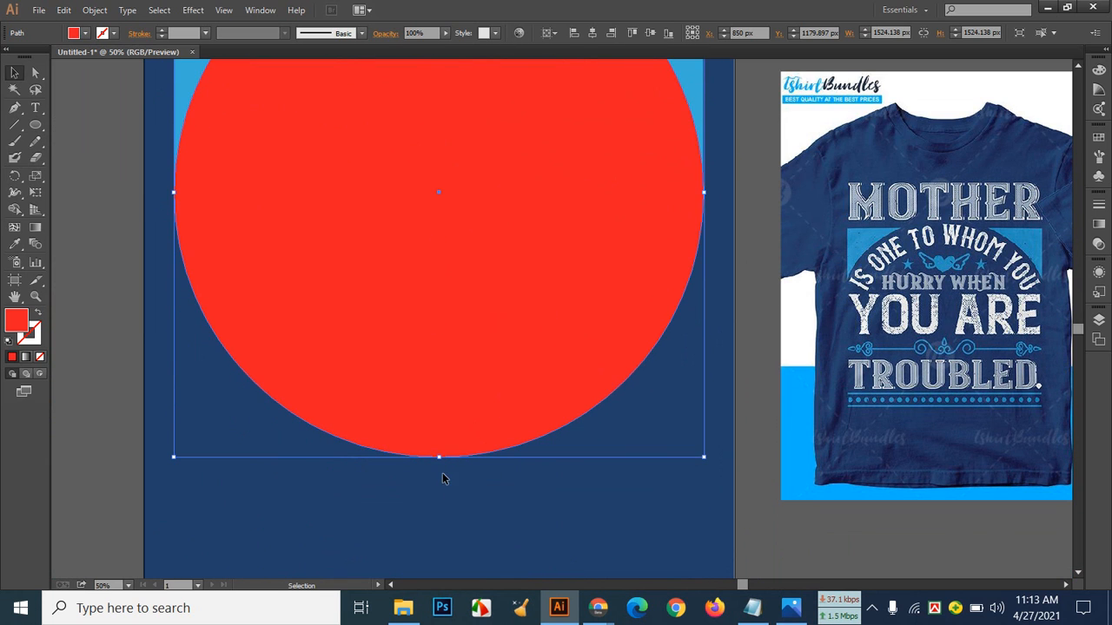
{"action": "left_click_drag", "start_coordinate": [440, 464], "coordinate": [438, 347]}
Step: Lower the ellipse's upper edge clear of the MOTHER text, bringing its height to about 1080 px, and deselect it
{"action": "scroll", "coordinate": [469, 385], "scroll_direction": "up", "scroll_amount": 2}
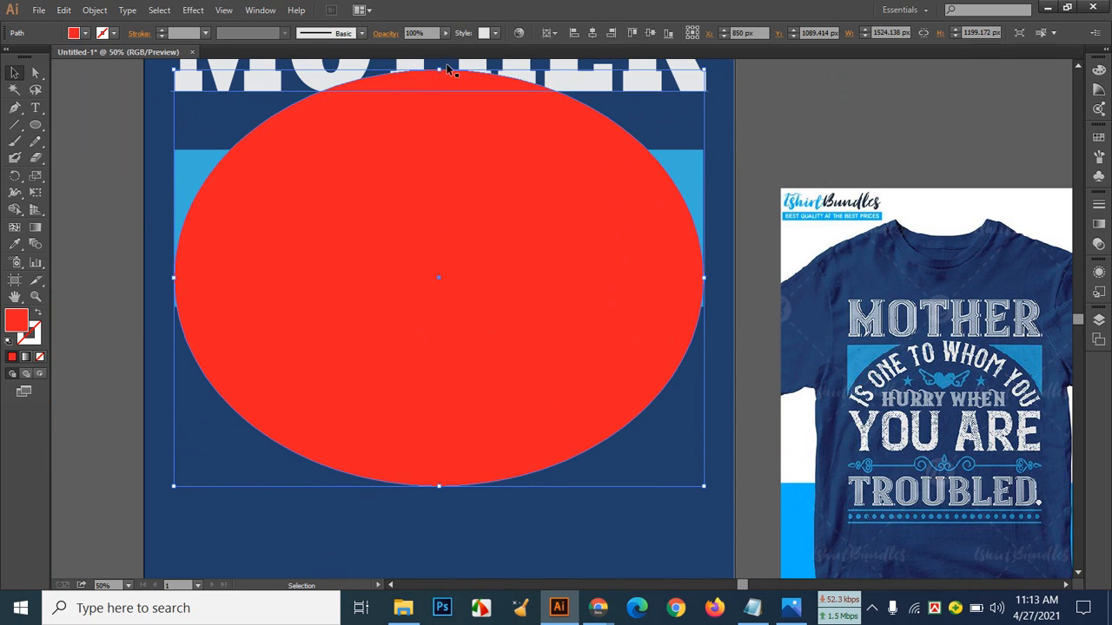
{"action": "left_click_drag", "start_coordinate": [439, 69], "coordinate": [436, 105]}
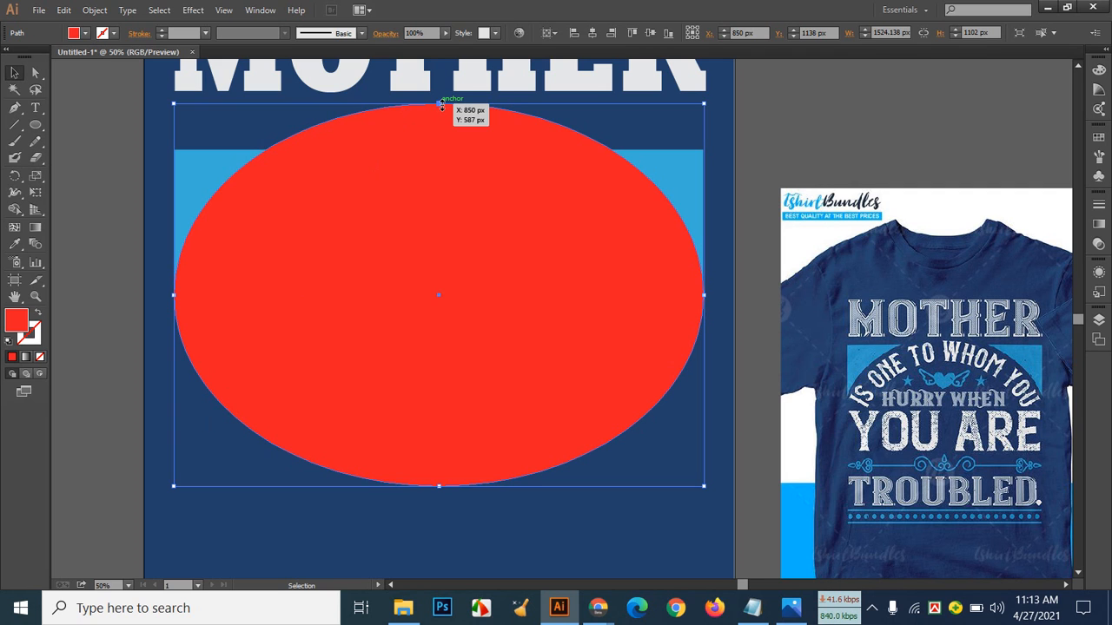
{"action": "left_click", "coordinate": [805, 113]}
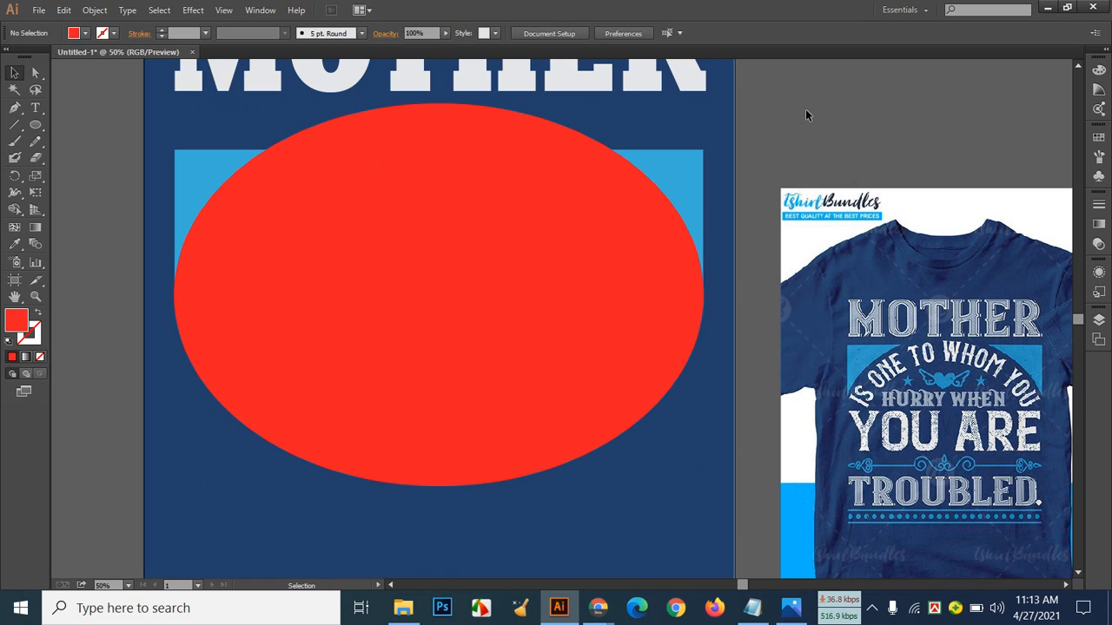
{"action": "left_click", "coordinate": [423, 236]}
{"action": "left_click_drag", "start_coordinate": [440, 103], "coordinate": [439, 111]}
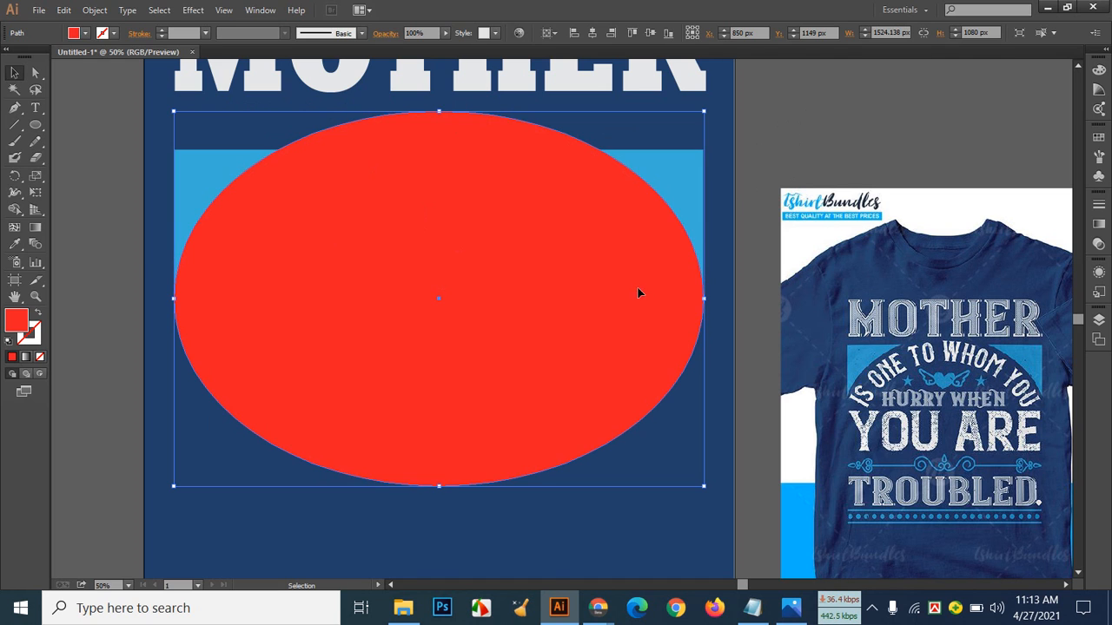
{"action": "left_click", "coordinate": [926, 144]}
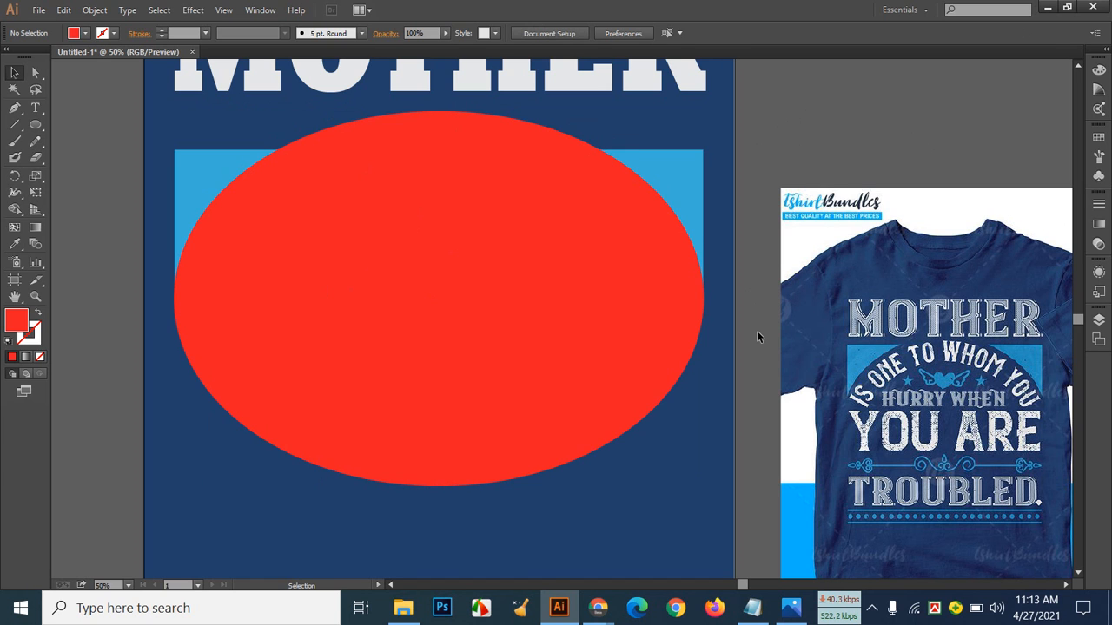
Step: Remove the ellipse and its overlap from the blue banner with Shape Builder, keeping only the two curved upper corner pieces
{"action": "left_click", "coordinate": [686, 177]}
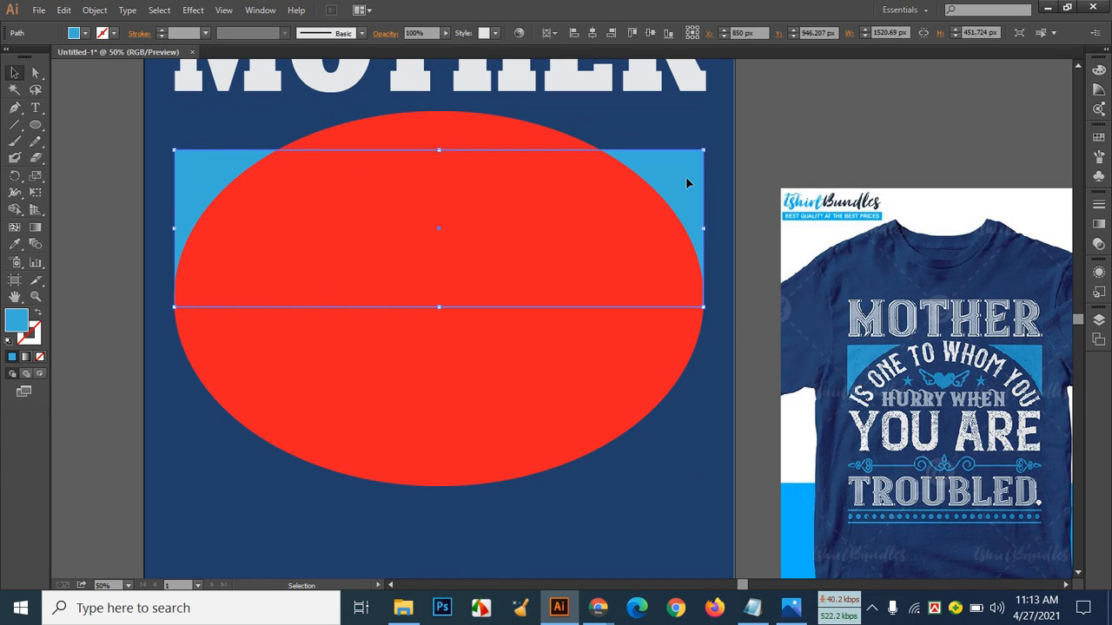
{"action": "left_click", "coordinate": [549, 336], "text": "shift"}
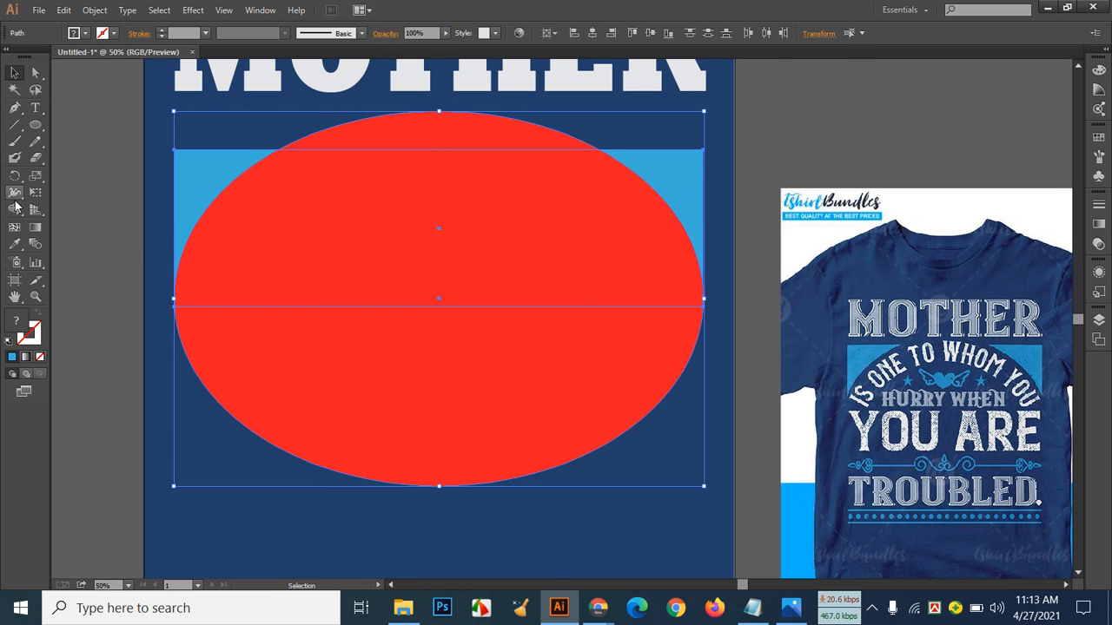
{"action": "left_click_drag", "start_coordinate": [15, 210], "coordinate": [87, 209]}
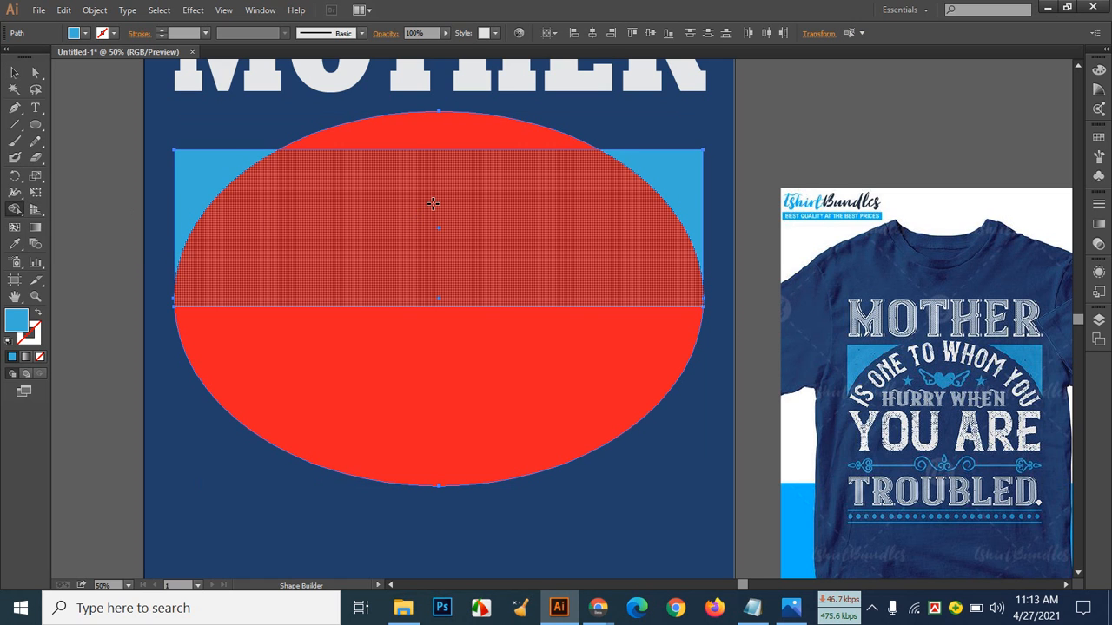
{"action": "left_click", "coordinate": [433, 204], "text": "alt"}
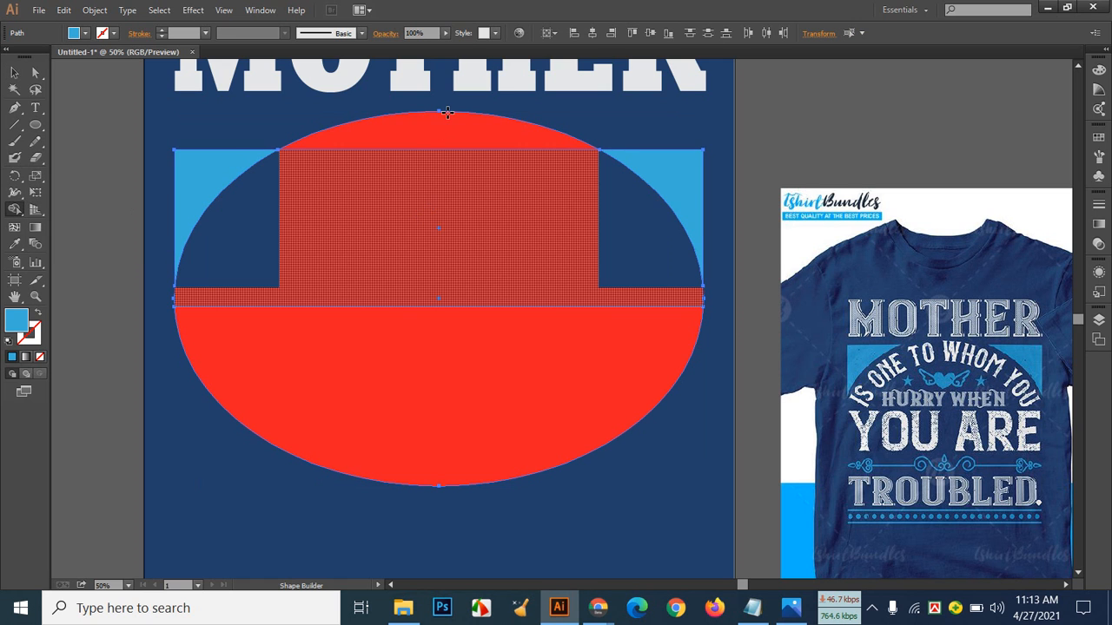
{"action": "mouse_move", "coordinate": [445, 113]}
{"action": "left_mouse_down"}
{"action": "mouse_move", "coordinate": [415, 323]}
{"action": "mouse_move", "coordinate": [429, 392]}
{"action": "mouse_move", "coordinate": [412, 390]}
{"action": "left_mouse_up"}
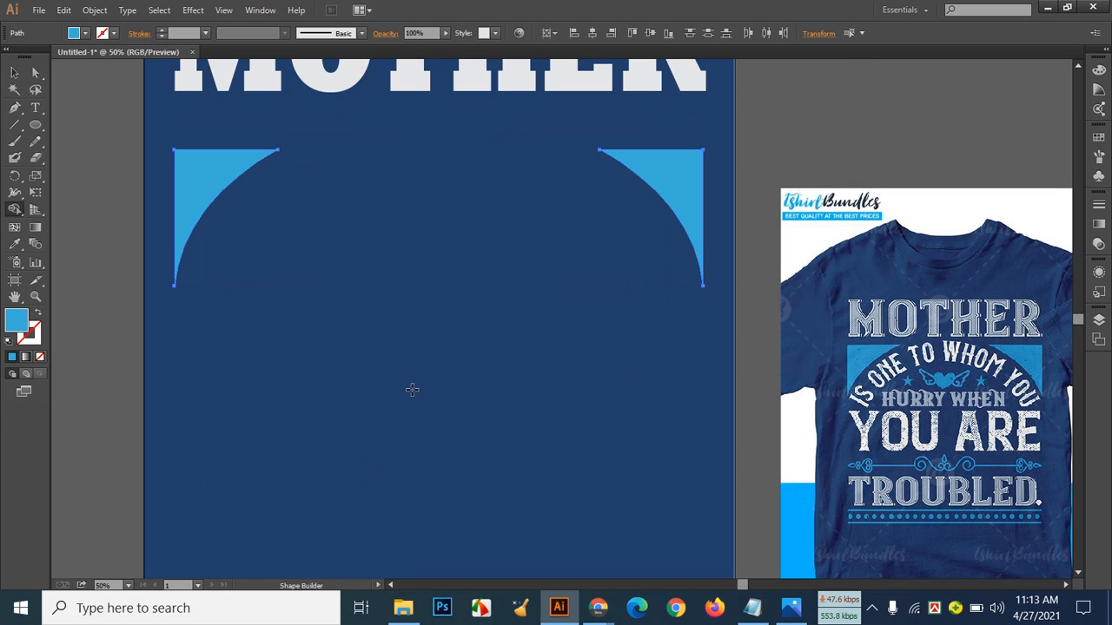
{"action": "left_click", "coordinate": [15, 72]}
{"action": "key", "text": "ctrl+a"}
{"action": "left_click", "coordinate": [369, 355]}
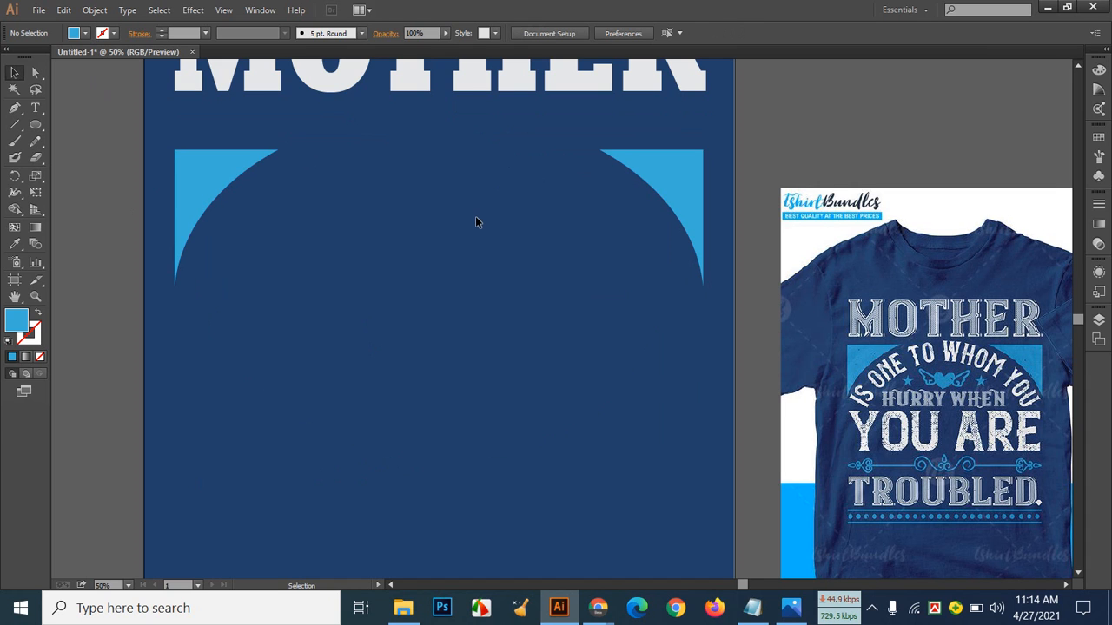
Step: Start saving the document as an Adobe Illustrator file and name it MOTHER T SHIRT
{"action": "left_click", "coordinate": [39, 10]}
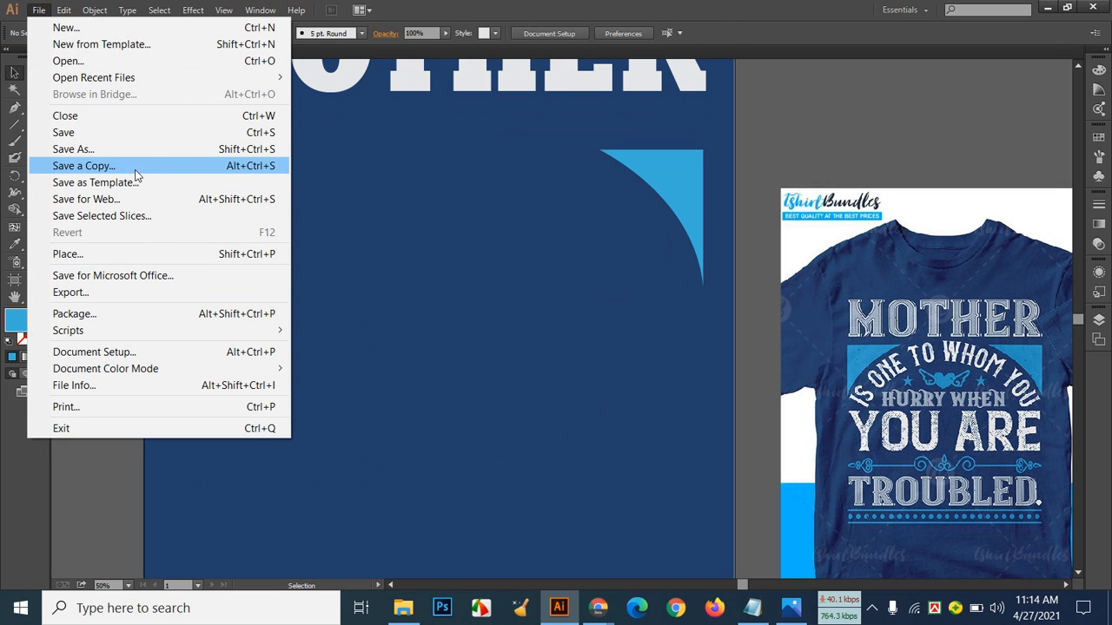
{"action": "left_click", "coordinate": [132, 155]}
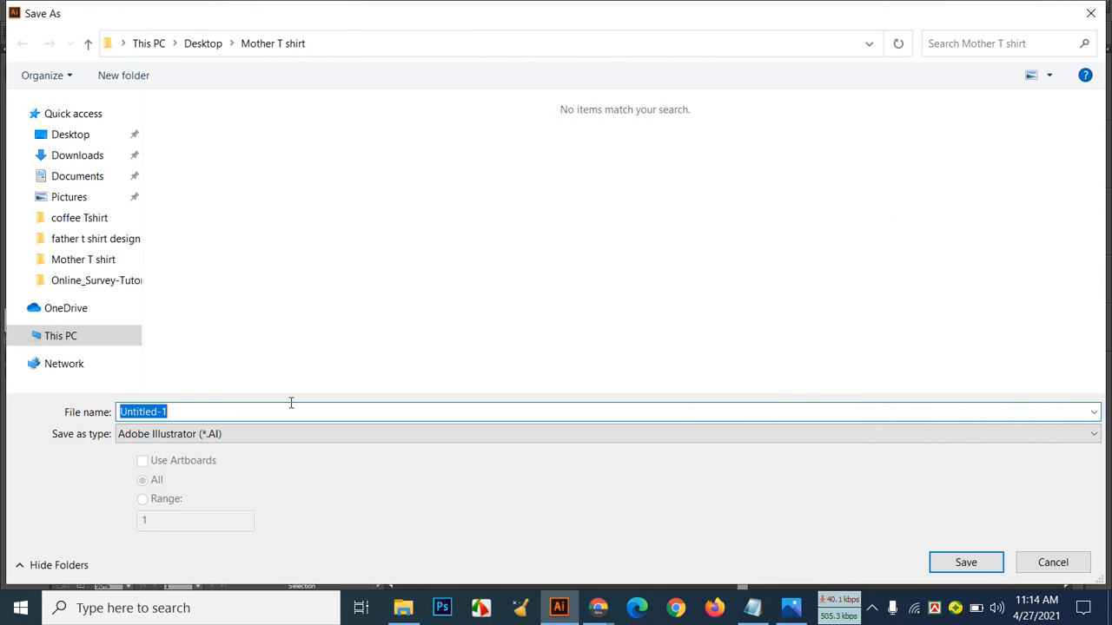
{"action": "type", "text": "mOTHER"}
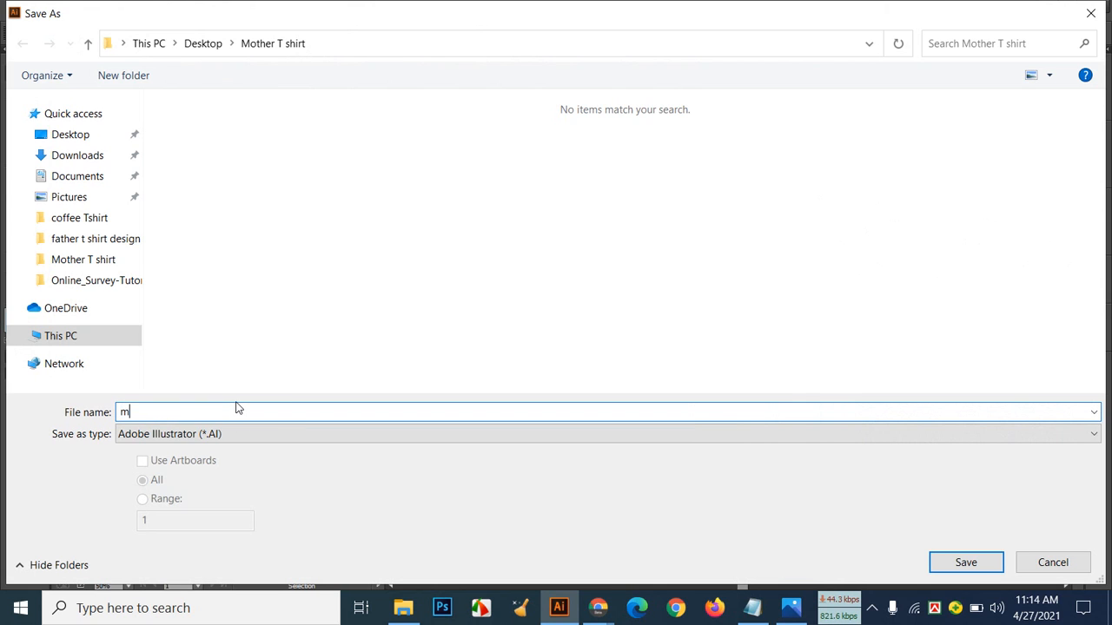
{"action": "key", "text": "BackSpace"}
{"action": "key", "text": "BackSpace"}
{"action": "key", "text": "BackSpace"}
{"action": "key", "text": "BackSpace"}
{"action": "key", "text": "BackSpace"}
{"action": "key", "text": "BackSpace"}
{"action": "type", "text": "MOTHER T SHIRT"}
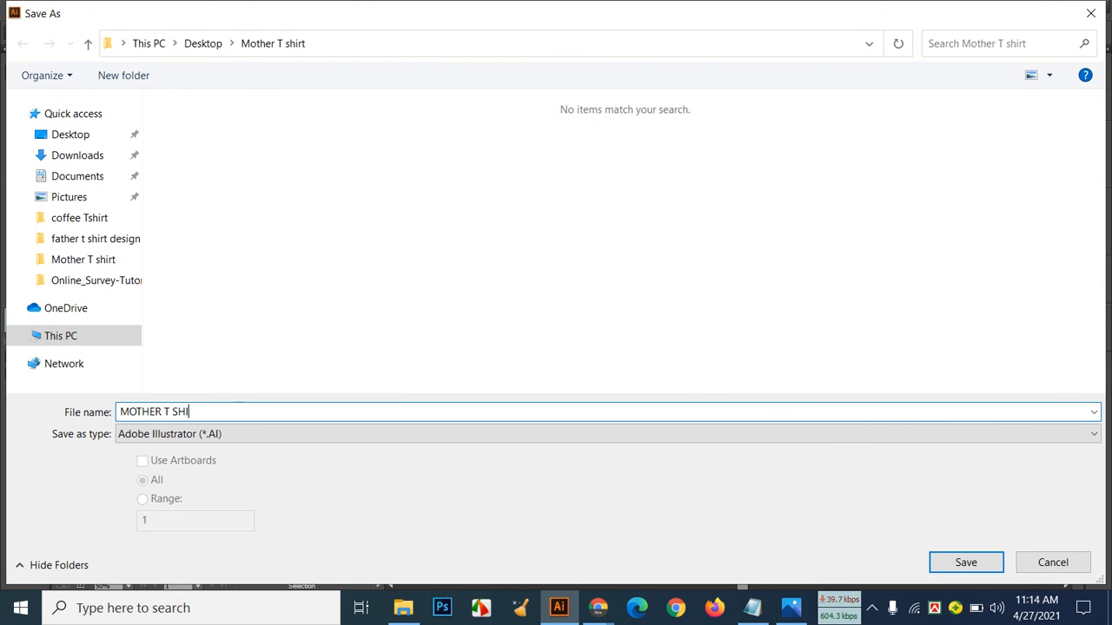
Step: Choose the Mother T shirt folder on the Desktop and save the file in Illustrator CC (17.0) format with the default options
{"action": "left_click", "coordinate": [96, 134]}
{"action": "double_click", "coordinate": [489, 148]}
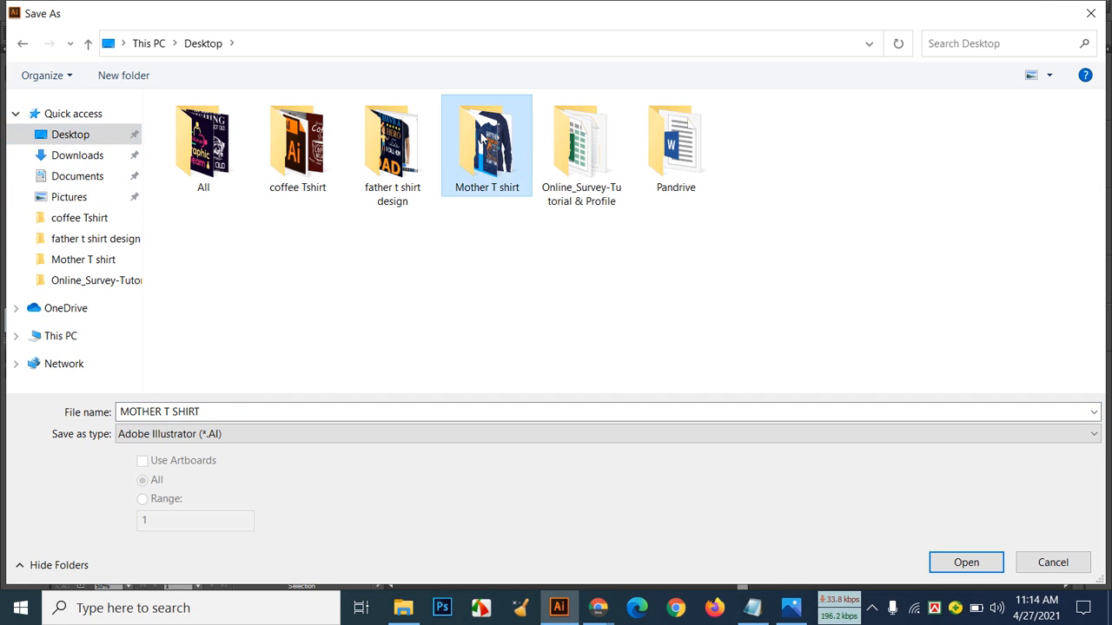
{"action": "left_click", "coordinate": [962, 561]}
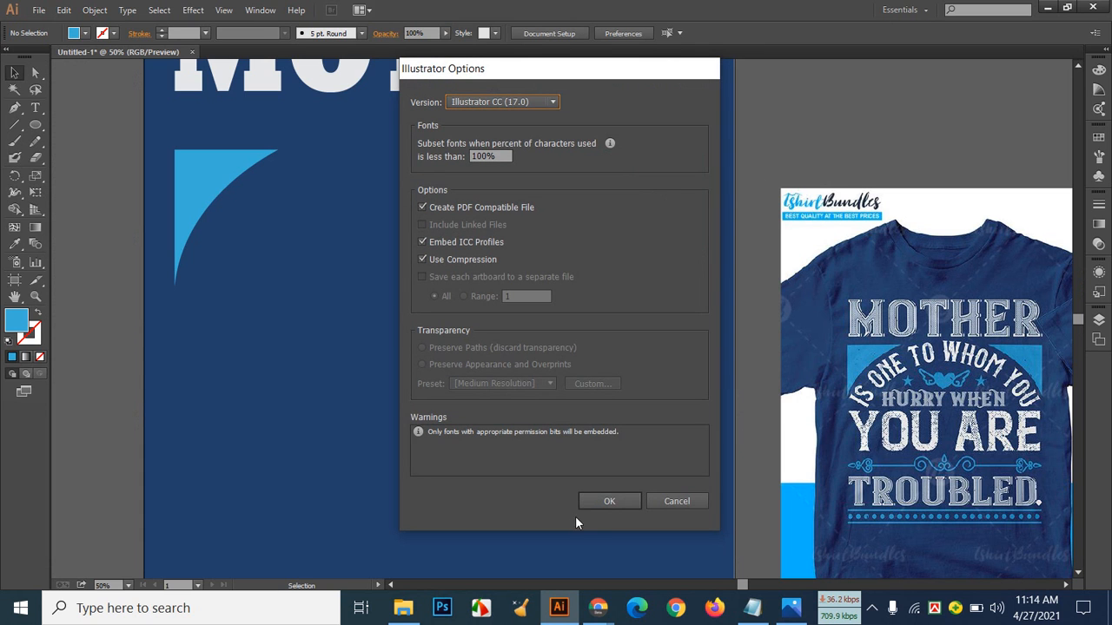
{"action": "left_click", "coordinate": [604, 498]}
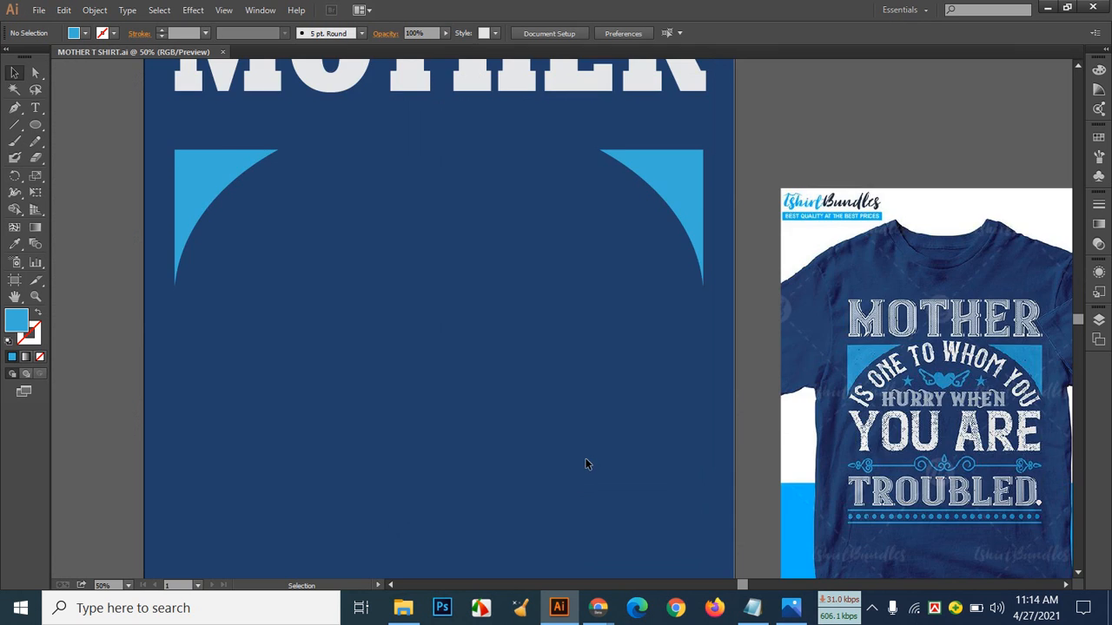
Step: Select both blue curved corner pieces below MOTHER and group them
{"action": "scroll", "coordinate": [585, 461], "scroll_direction": "up", "scroll_amount": 4}
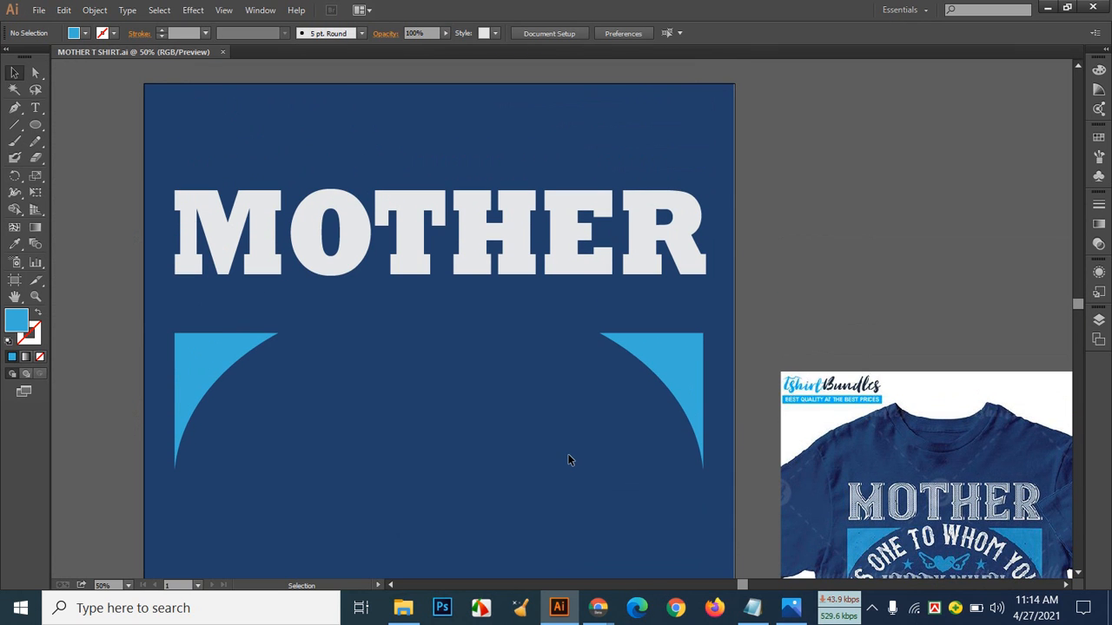
{"action": "scroll", "coordinate": [568, 461], "scroll_direction": "down", "scroll_amount": 2}
{"action": "left_click", "coordinate": [694, 257]}
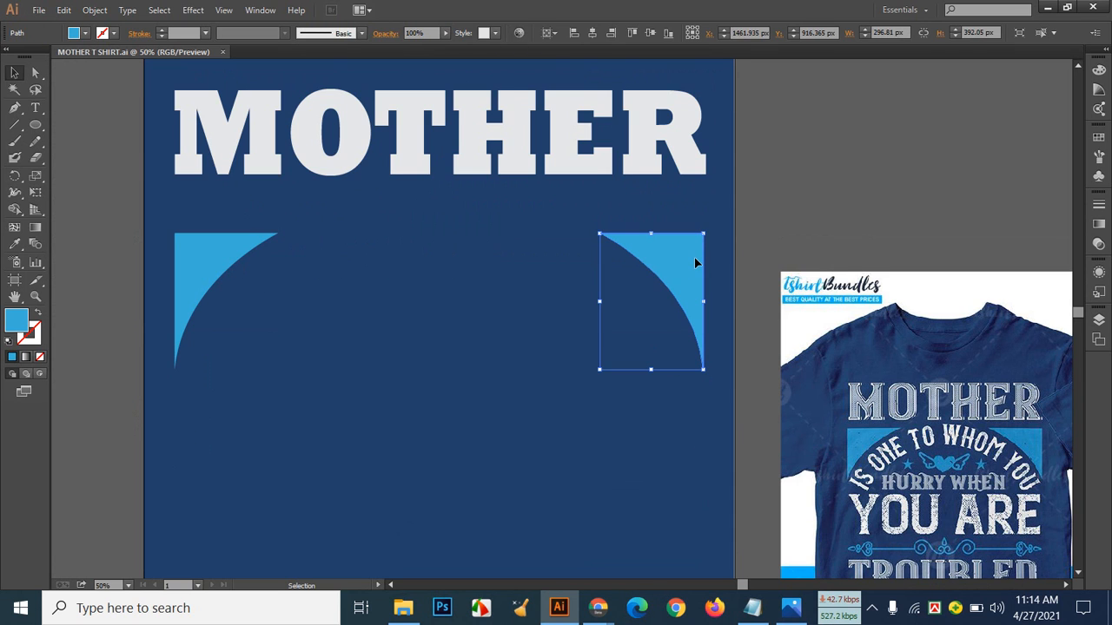
{"action": "left_click", "coordinate": [179, 283]}
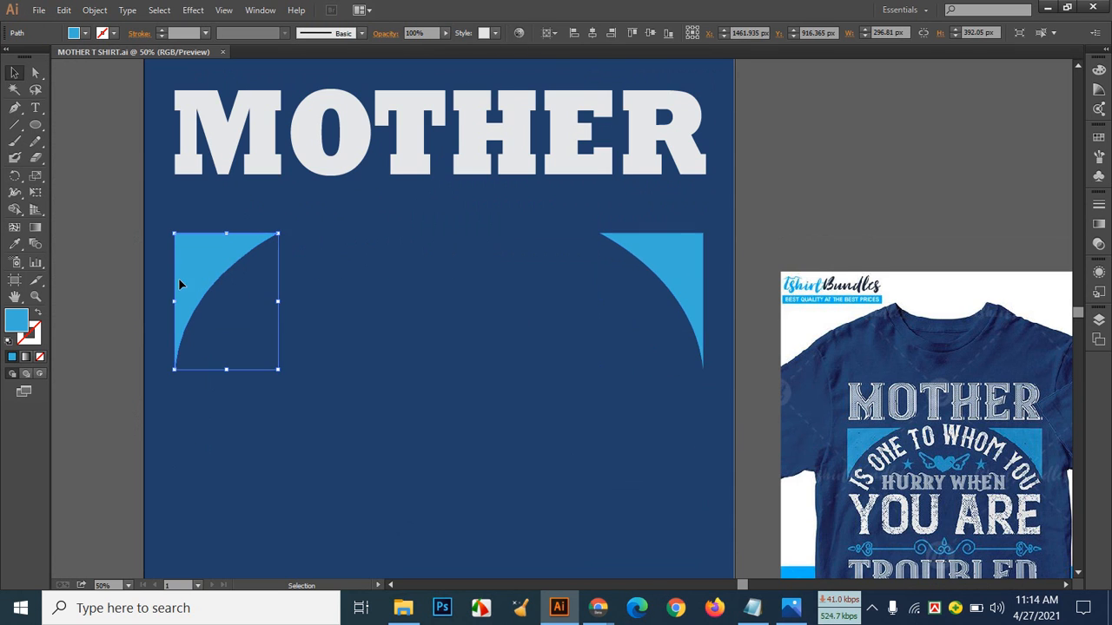
{"action": "left_click", "coordinate": [661, 255], "text": "shift"}
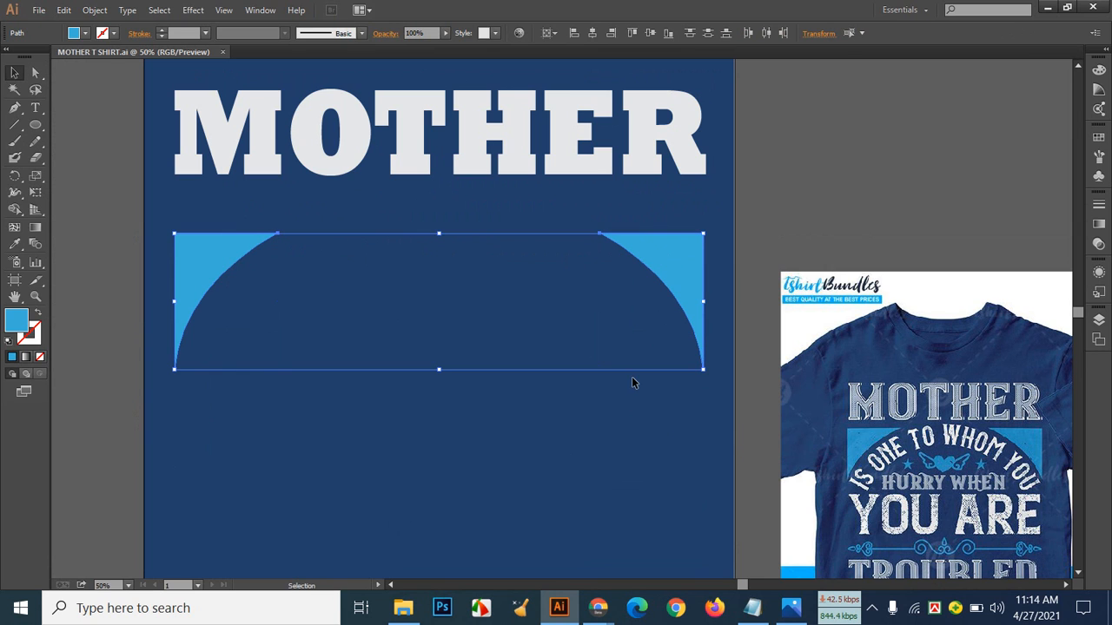
{"action": "key", "text": "a"}
{"action": "key", "text": "v"}
{"action": "key", "text": "ctrl+g"}
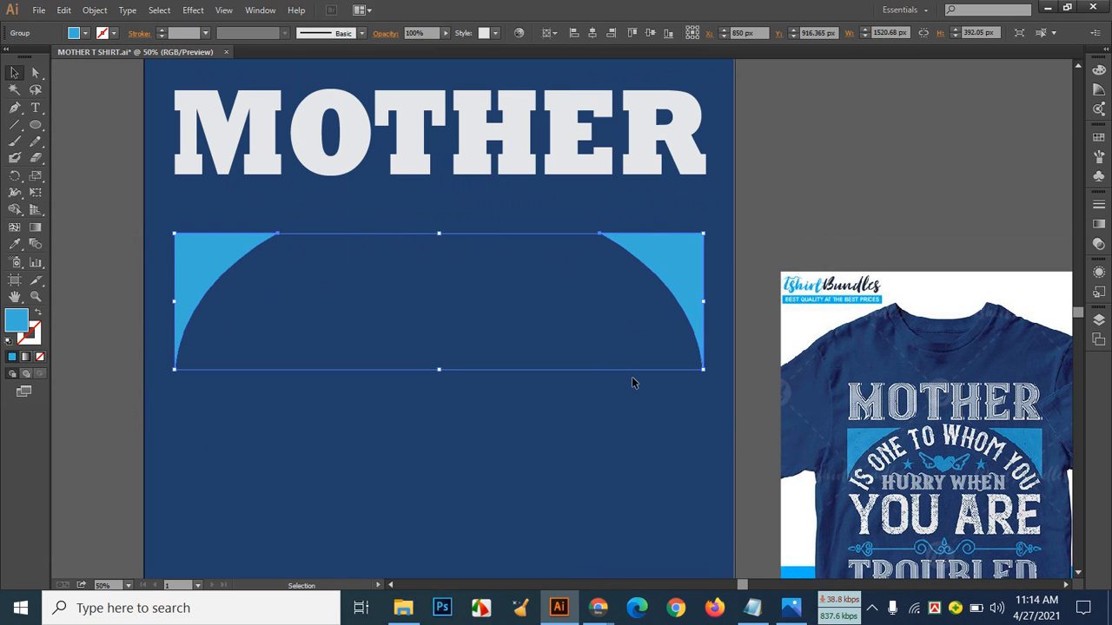
Step: Nudge the corner-piece group up to a Y position of about 800 px, close beneath MOTHER, and deselect it
{"action": "key", "text": "Up"}
{"action": "key", "text": "Up"}
{"action": "key", "text": "Up"}
{"action": "key", "text": "Up"}
{"action": "key", "text": "Up"}
{"action": "key", "text": "Up"}
{"action": "key", "text": "Up"}
{"action": "key", "text": "Up"}
{"action": "key", "text": "Up"}
{"action": "key", "text": "Up"}
{"action": "key", "text": "Up"}
{"action": "key", "text": "Up"}
{"action": "key", "text": "Up"}
{"action": "key", "text": "Up"}
{"action": "key", "text": "Up"}
{"action": "key", "text": "Up"}
{"action": "key", "text": "Up"}
{"action": "key", "text": "Up"}
{"action": "key", "text": "Up"}
{"action": "key", "text": "Up"}
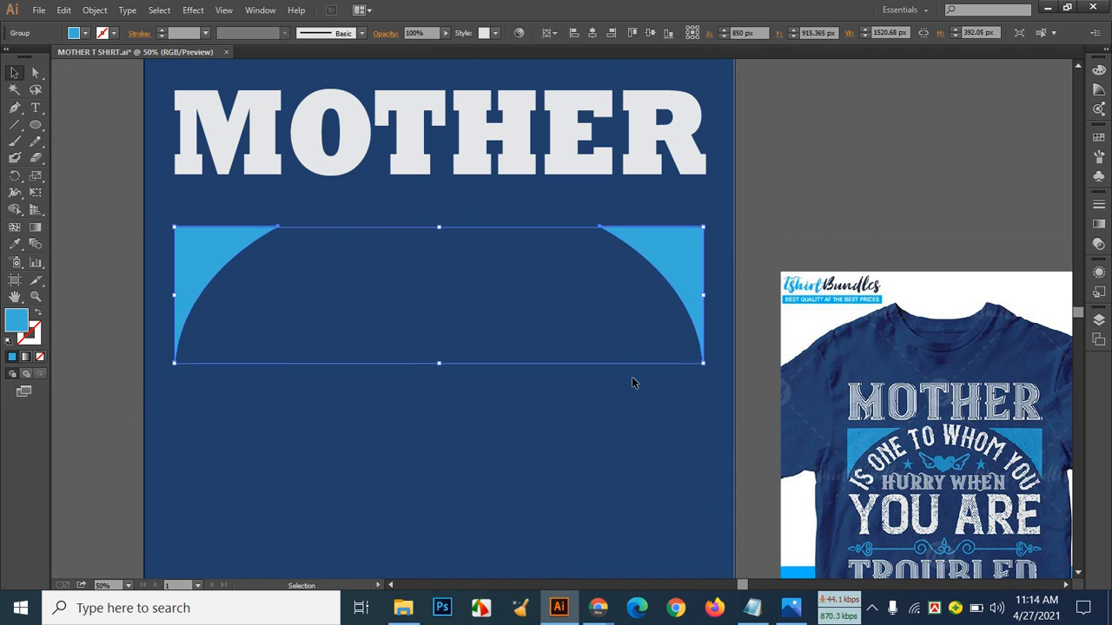
{"action": "key", "text": "Up"}
{"action": "key", "text": "Up"}
{"action": "key", "text": "Up"}
{"action": "key", "text": "Up"}
{"action": "key", "text": "Up"}
{"action": "key", "text": "Up"}
{"action": "key", "text": "Up"}
{"action": "key", "text": "Up"}
{"action": "key", "text": "Up"}
{"action": "key", "text": "Up"}
{"action": "key", "text": "Up"}
{"action": "key", "text": "Up"}
{"action": "key", "text": "Up"}
{"action": "key", "text": "Up"}
{"action": "key", "text": "Up"}
{"action": "key", "text": "Up"}
{"action": "key", "text": "Up"}
{"action": "key", "text": "Up"}
{"action": "key", "text": "Up"}
{"action": "key", "text": "Up"}
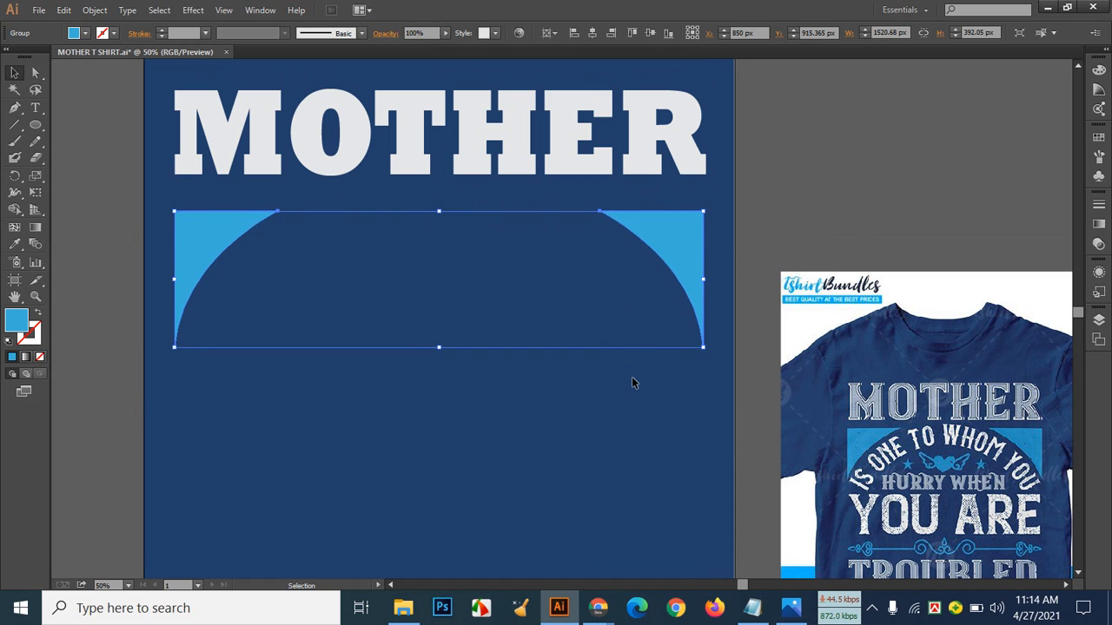
{"action": "key", "text": "Up"}
{"action": "key", "text": "Up"}
{"action": "key", "text": "Up"}
{"action": "key", "text": "Up"}
{"action": "key", "text": "Up"}
{"action": "key", "text": "Up"}
{"action": "key", "text": "Up"}
{"action": "key", "text": "Up"}
{"action": "key", "text": "Up"}
{"action": "key", "text": "Up"}
{"action": "key", "text": "Up"}
{"action": "key", "text": "Up"}
{"action": "key", "text": "Up"}
{"action": "key", "text": "Up"}
{"action": "key", "text": "Up"}
{"action": "key", "text": "Up"}
{"action": "key", "text": "Up"}
{"action": "key", "text": "Up"}
{"action": "key", "text": "Up"}
{"action": "key", "text": "Up"}
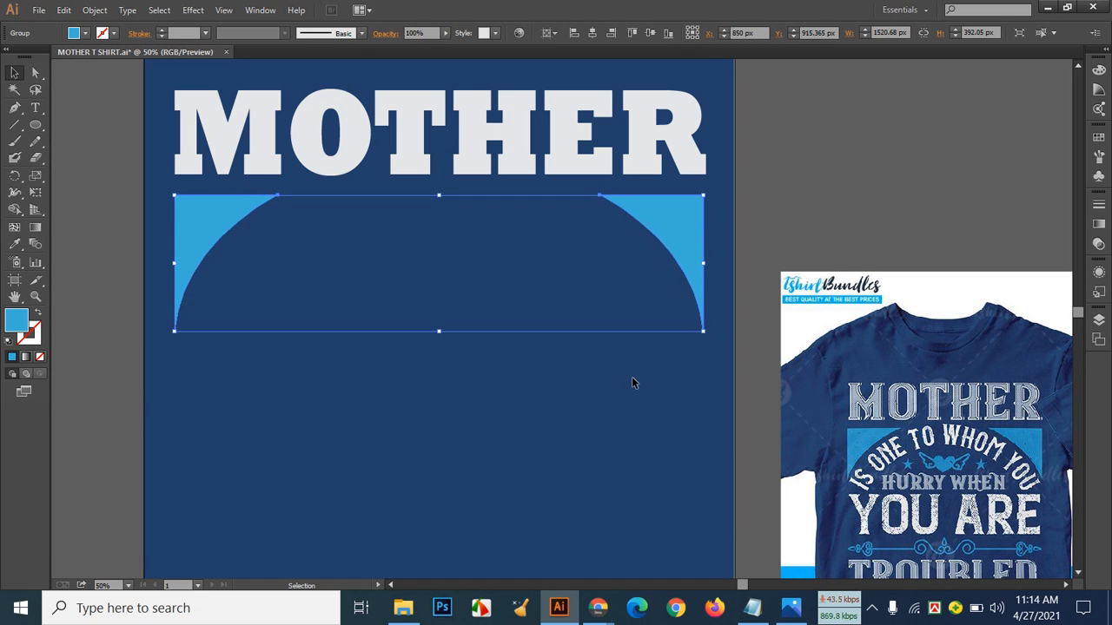
{"action": "key", "text": "Up"}
{"action": "key", "text": "Up"}
{"action": "key", "text": "Up"}
{"action": "key", "text": "Up"}
{"action": "key", "text": "Up"}
{"action": "key", "text": "Up"}
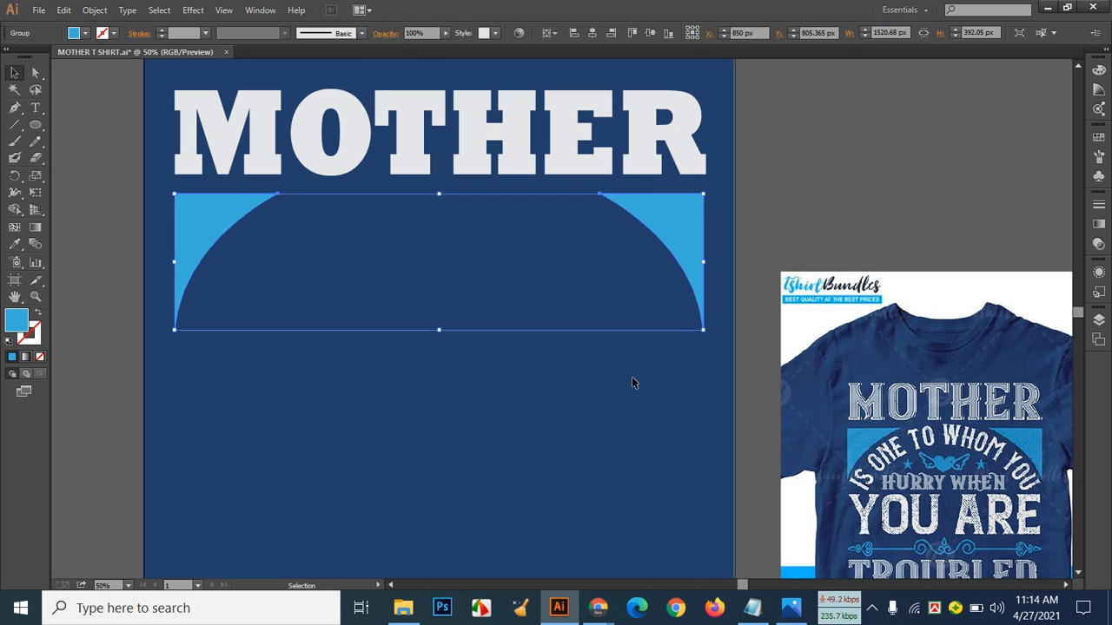
{"action": "left_click", "coordinate": [635, 376]}
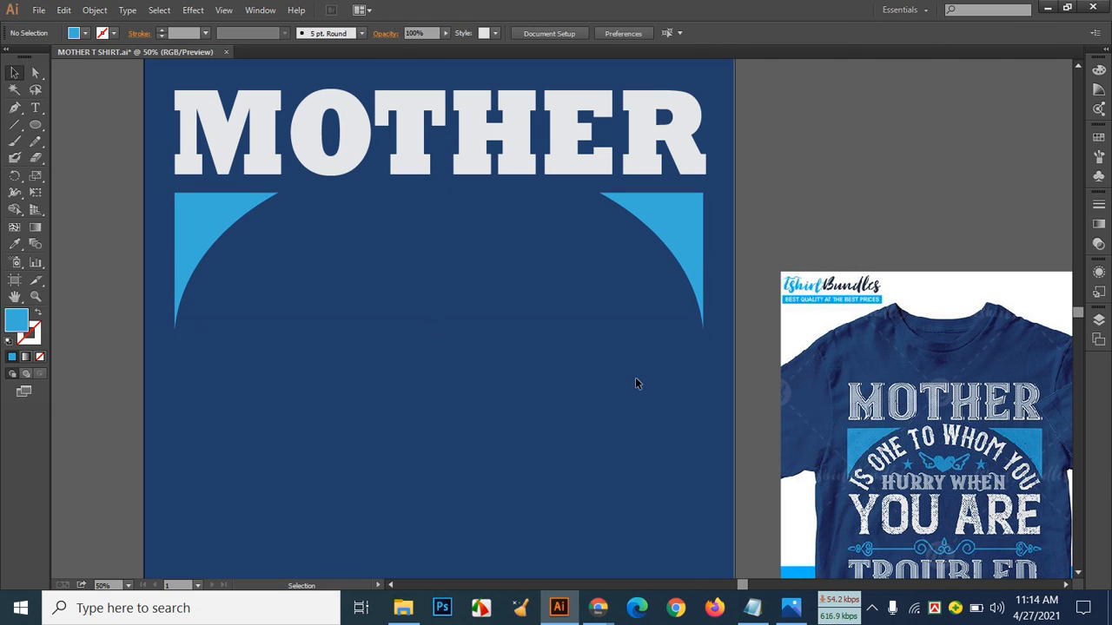
Step: Show the rulers and place a vertical guide along the artboard's right edge at X 1700 px
{"action": "scroll", "coordinate": [580, 369], "scroll_direction": "down", "scroll_amount": 1}
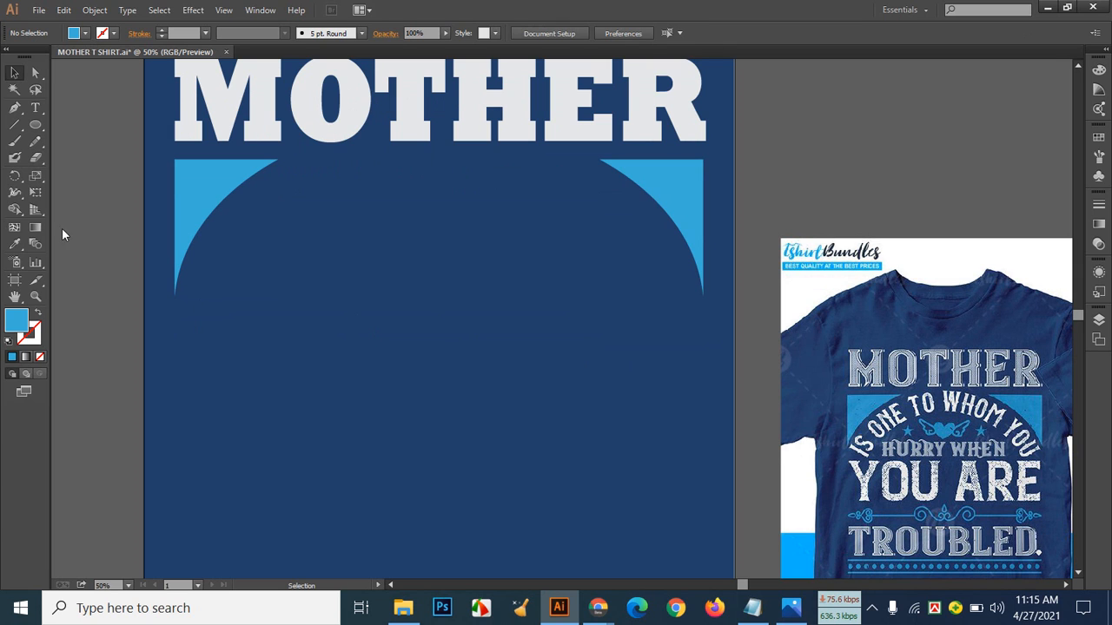
{"action": "left_click", "coordinate": [36, 108]}
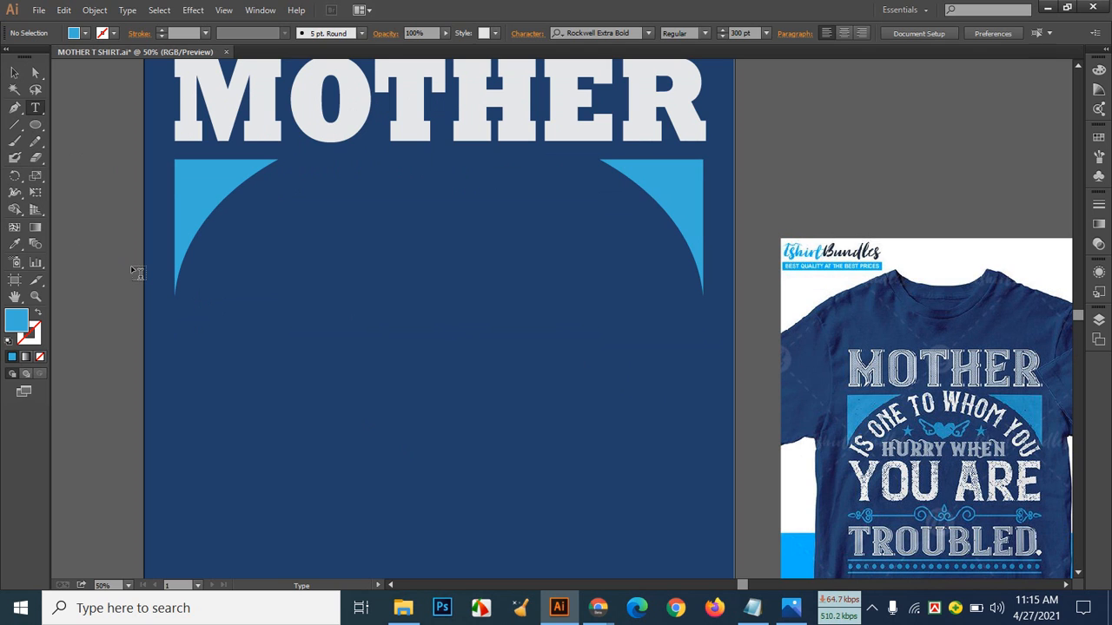
{"action": "key", "text": "ctrl+r"}
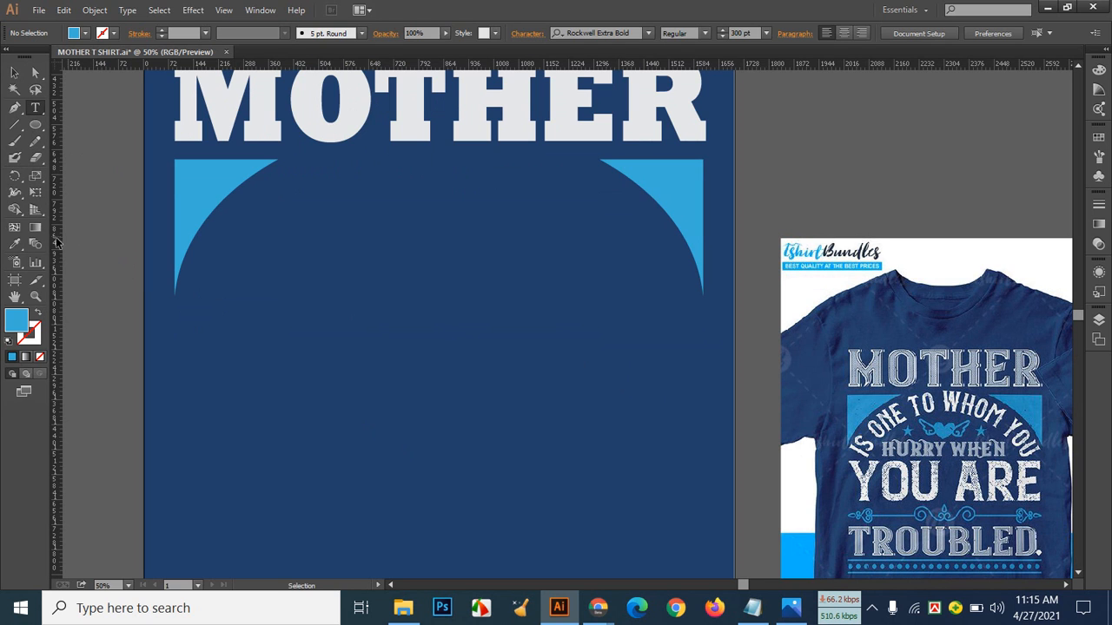
{"action": "left_click", "coordinate": [15, 72]}
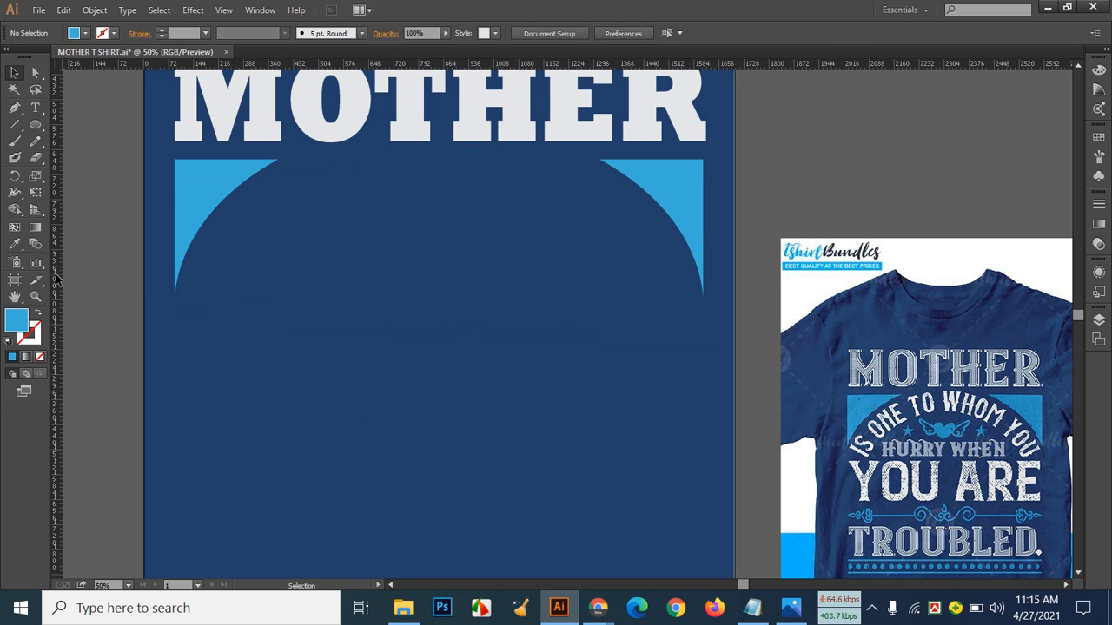
{"action": "left_click_drag", "start_coordinate": [56, 278], "coordinate": [734, 396]}
{"action": "scroll", "coordinate": [733, 395], "scroll_direction": "up", "scroll_amount": 6}
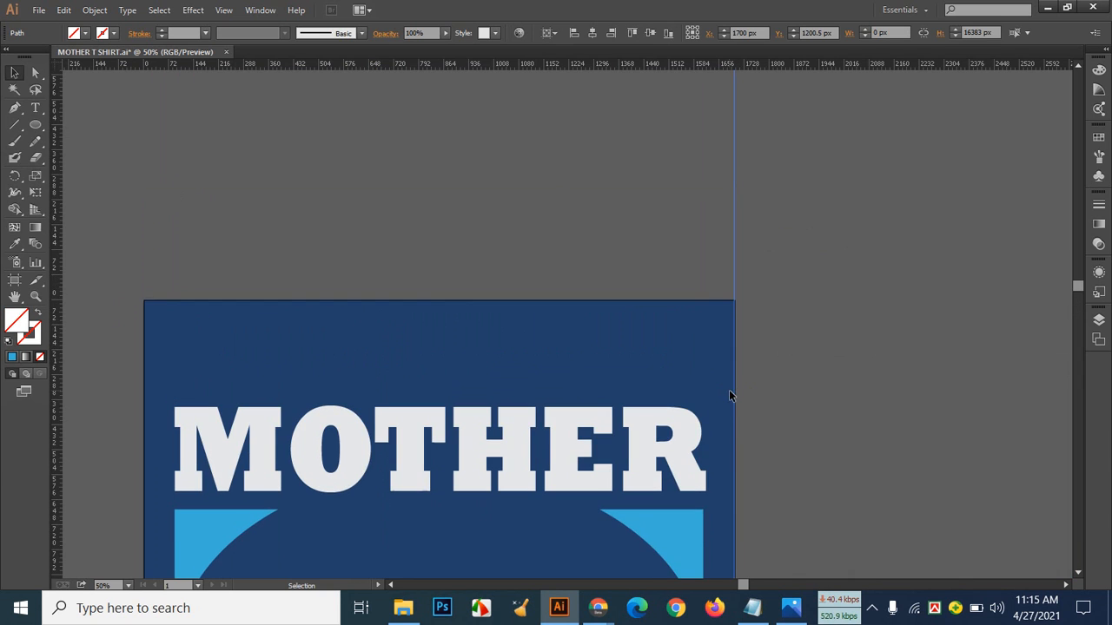
Step: Move the vertical guide toward the artboard's middle and align it to the horizontal centre at X 850 px
{"action": "left_click_drag", "start_coordinate": [734, 225], "coordinate": [453, 255]}
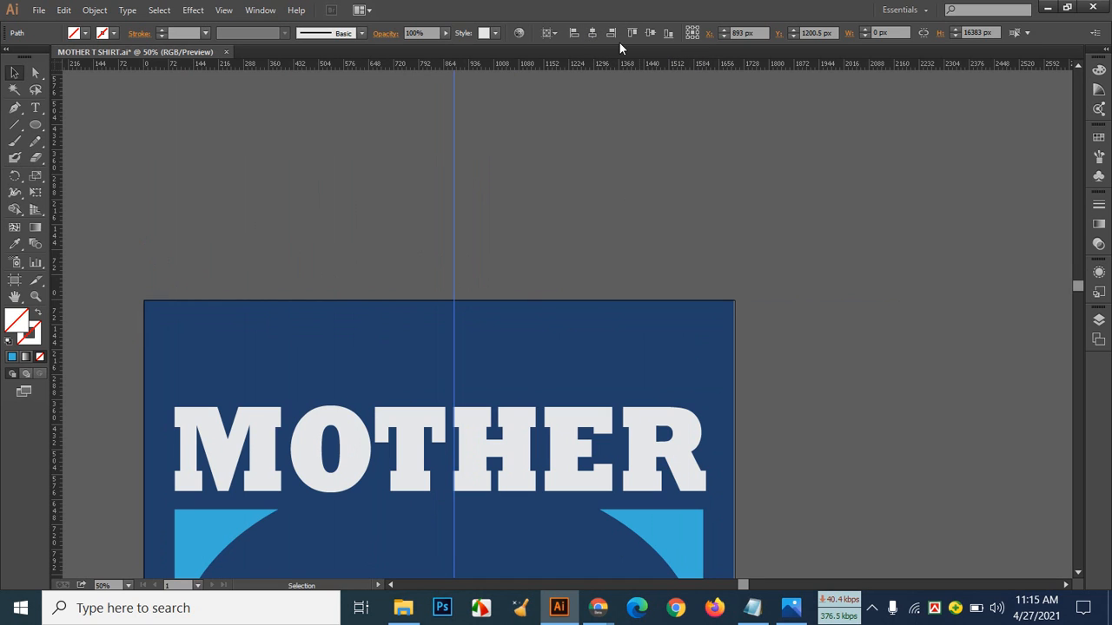
{"action": "left_click", "coordinate": [595, 33]}
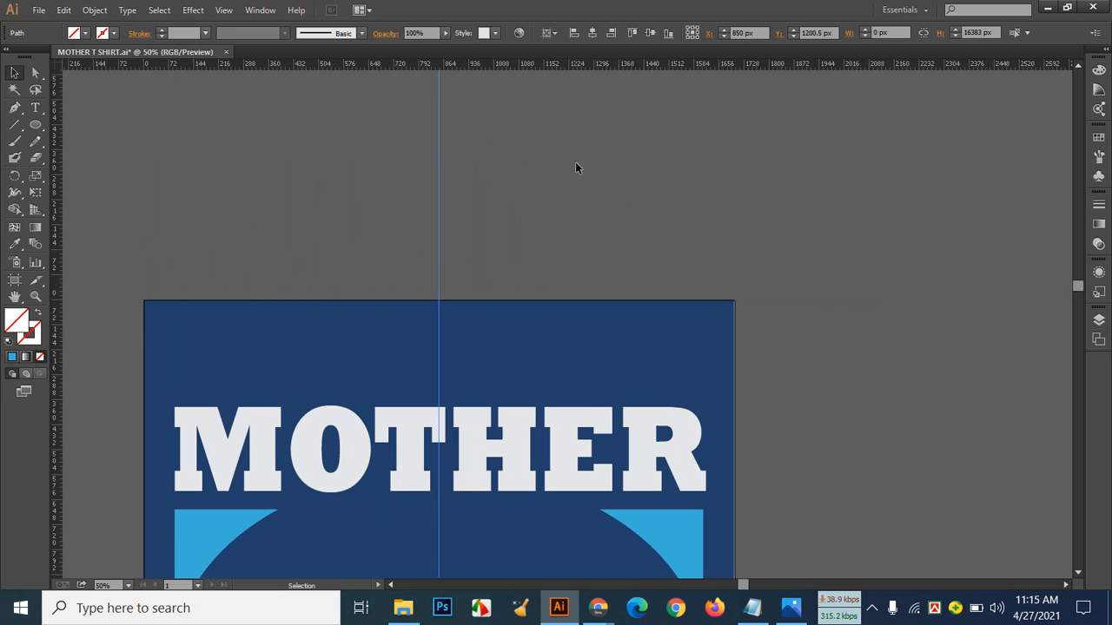
{"action": "scroll", "coordinate": [629, 147], "scroll_direction": "down", "scroll_amount": 3}
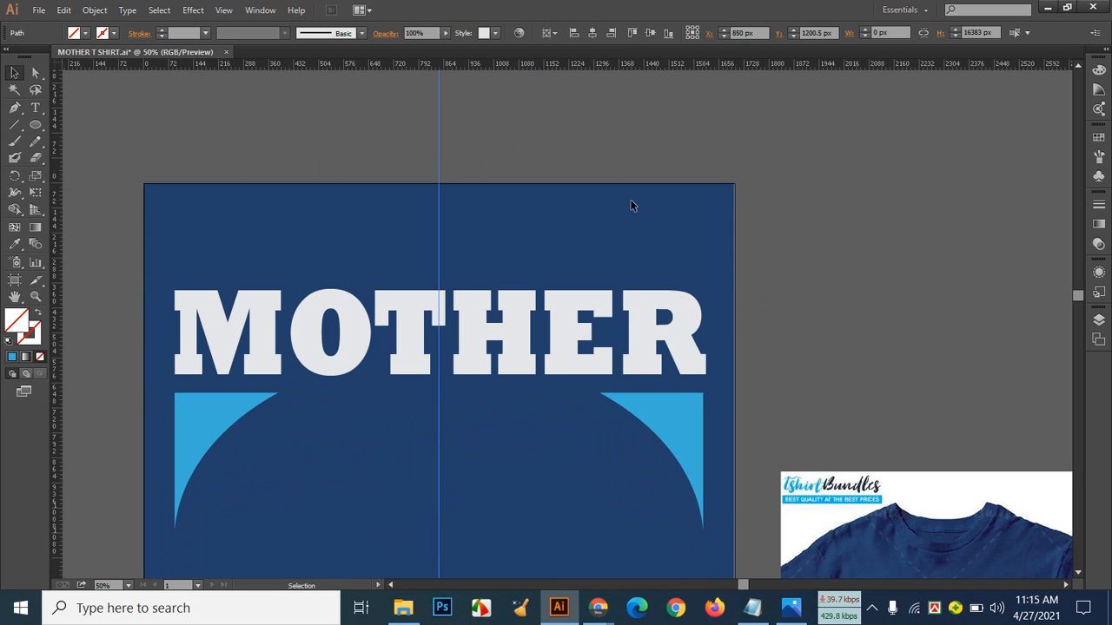
{"action": "left_click", "coordinate": [661, 388]}
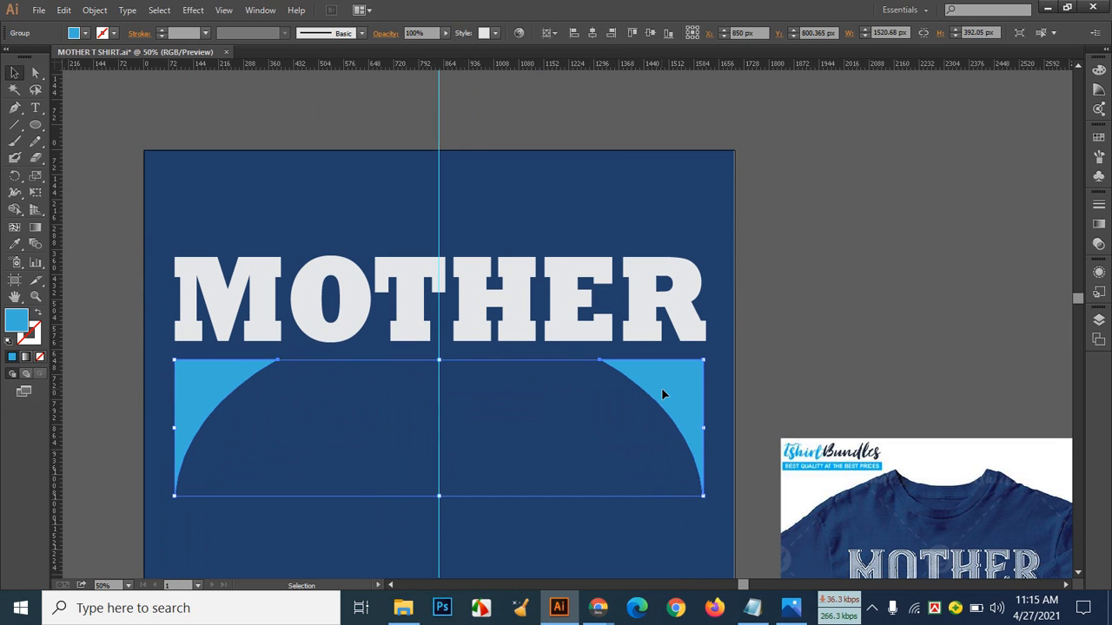
{"action": "left_click", "coordinate": [852, 174]}
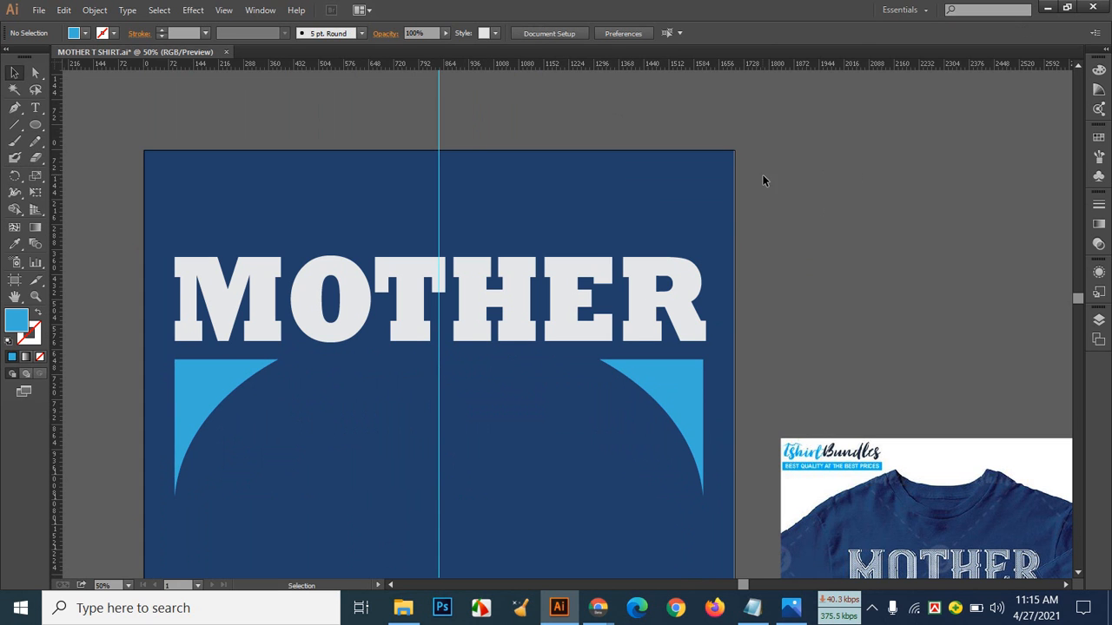
Step: Add the text YOU ARE at 280 pt in Rockwell Extra Bold, starting at the centre guide below the corner pieces
{"action": "scroll", "coordinate": [757, 178], "scroll_direction": "down", "scroll_amount": 3}
{"action": "scroll", "coordinate": [754, 179], "scroll_direction": "down", "scroll_amount": 1}
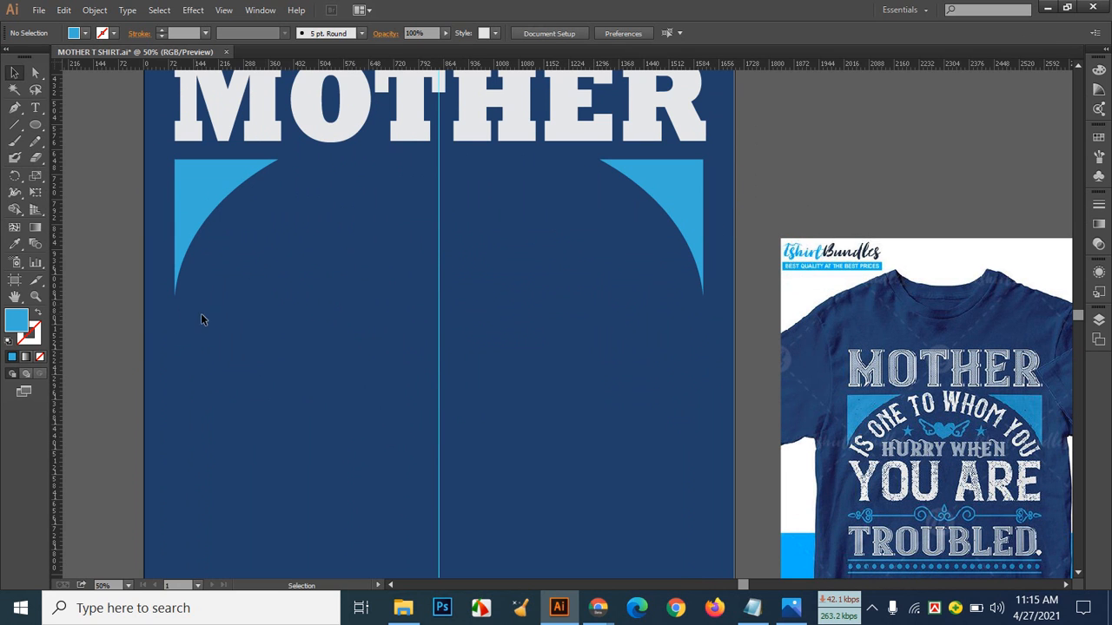
{"action": "scroll", "coordinate": [283, 304], "scroll_direction": "down", "scroll_amount": 1}
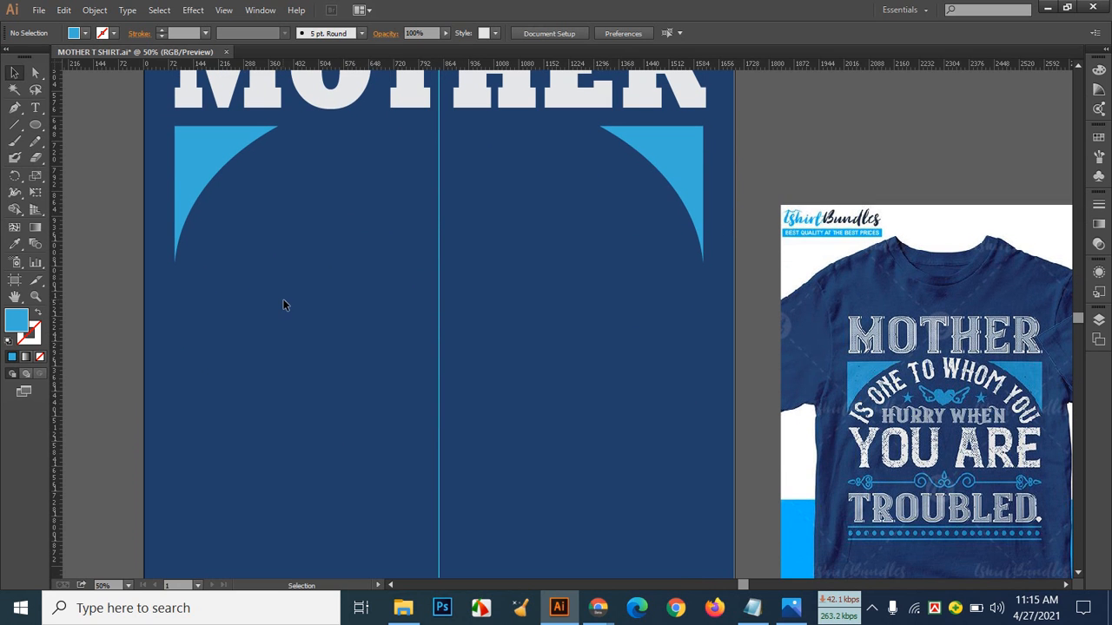
{"action": "left_click", "coordinate": [35, 106]}
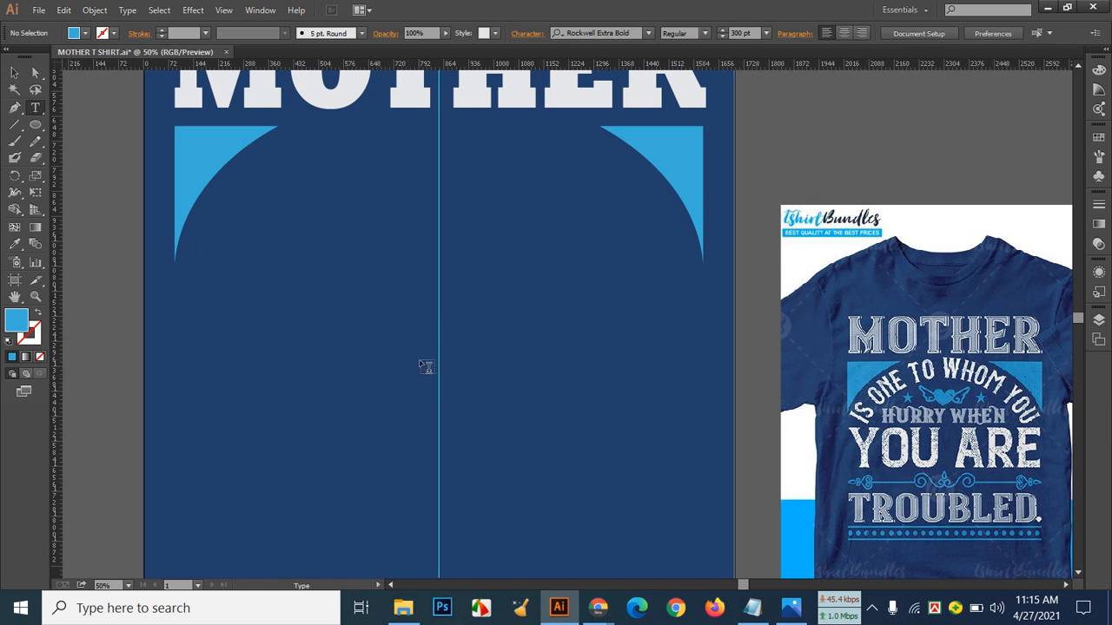
{"action": "left_click", "coordinate": [440, 309]}
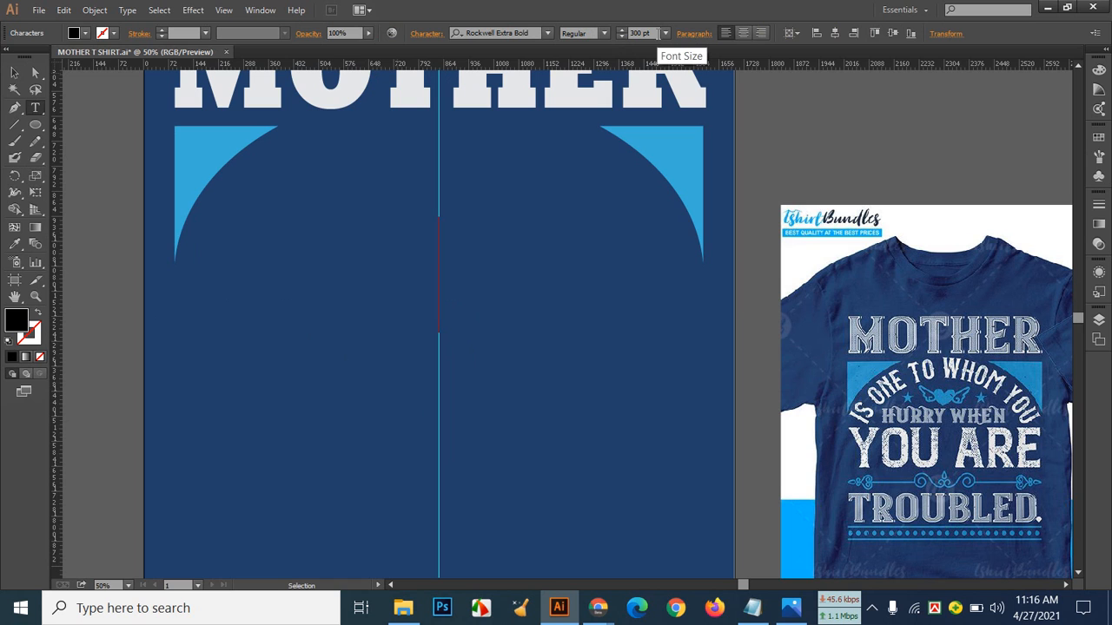
{"action": "left_click", "coordinate": [658, 35]}
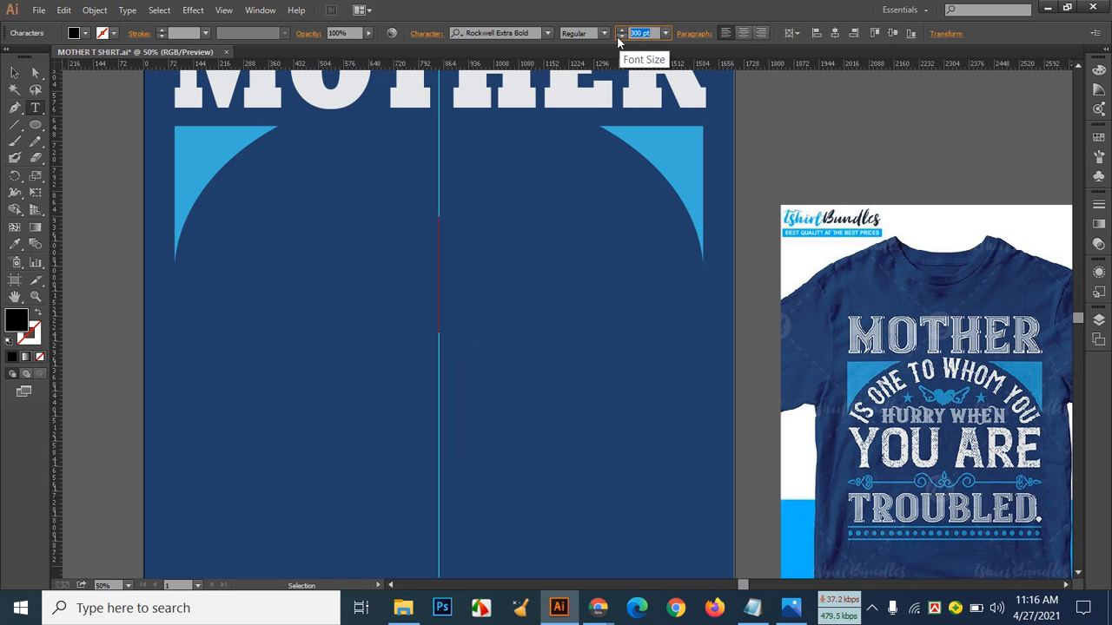
{"action": "type", "text": "280"}
{"action": "key", "text": "Return"}
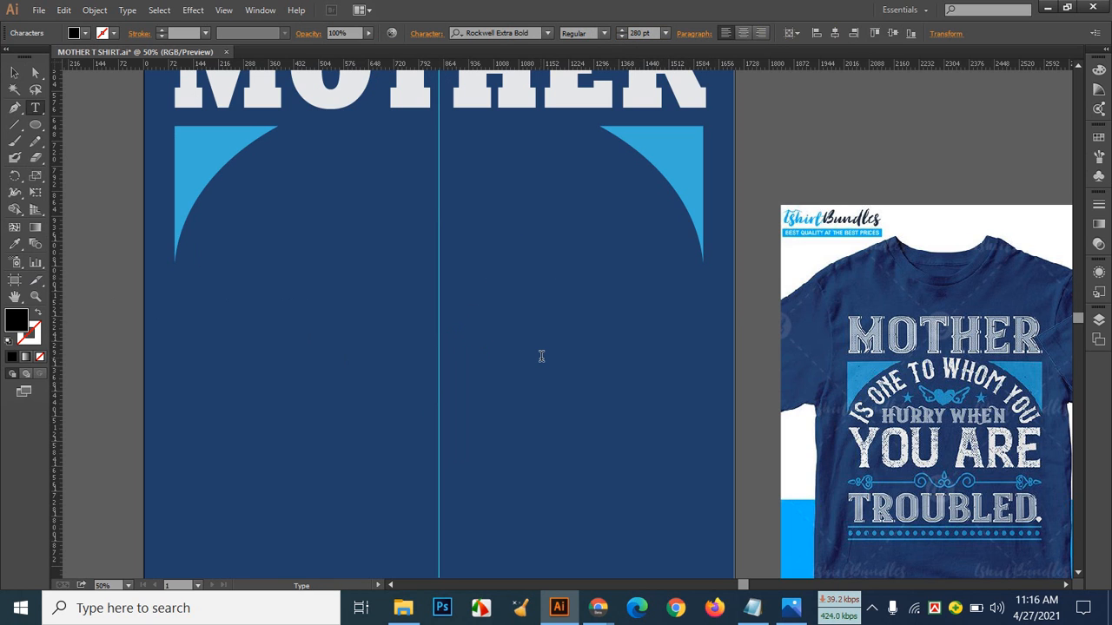
{"action": "type", "text": "YOU"}
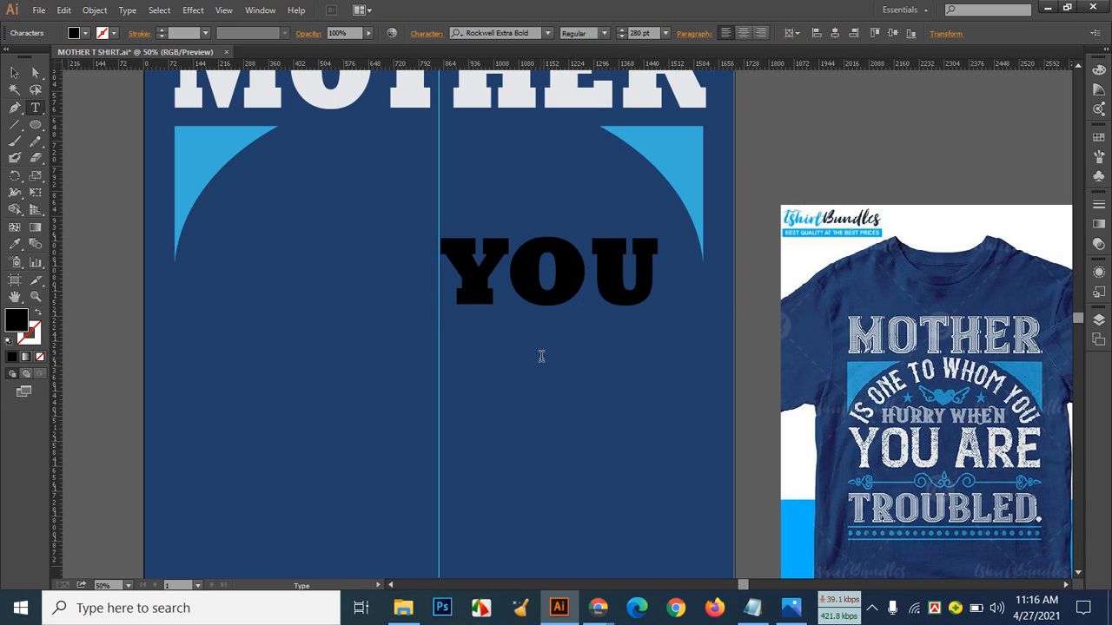
{"action": "type", "text": " ARE"}
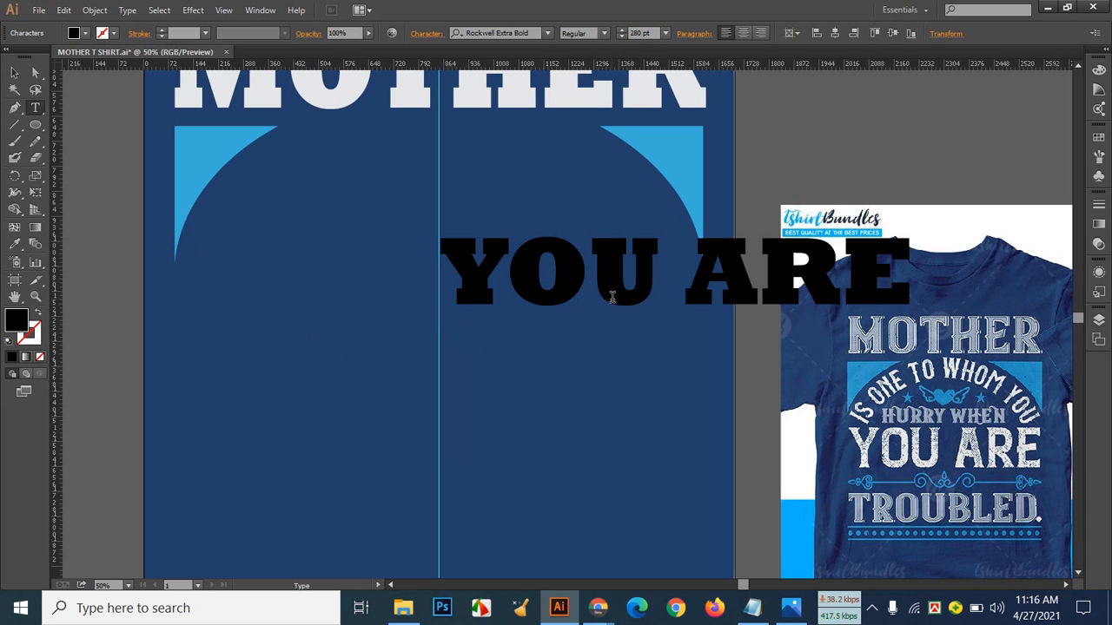
Step: Change the font of the YOU ARE text to Rockwell in the Bold style
{"action": "left_click_drag", "start_coordinate": [909, 285], "coordinate": [421, 285]}
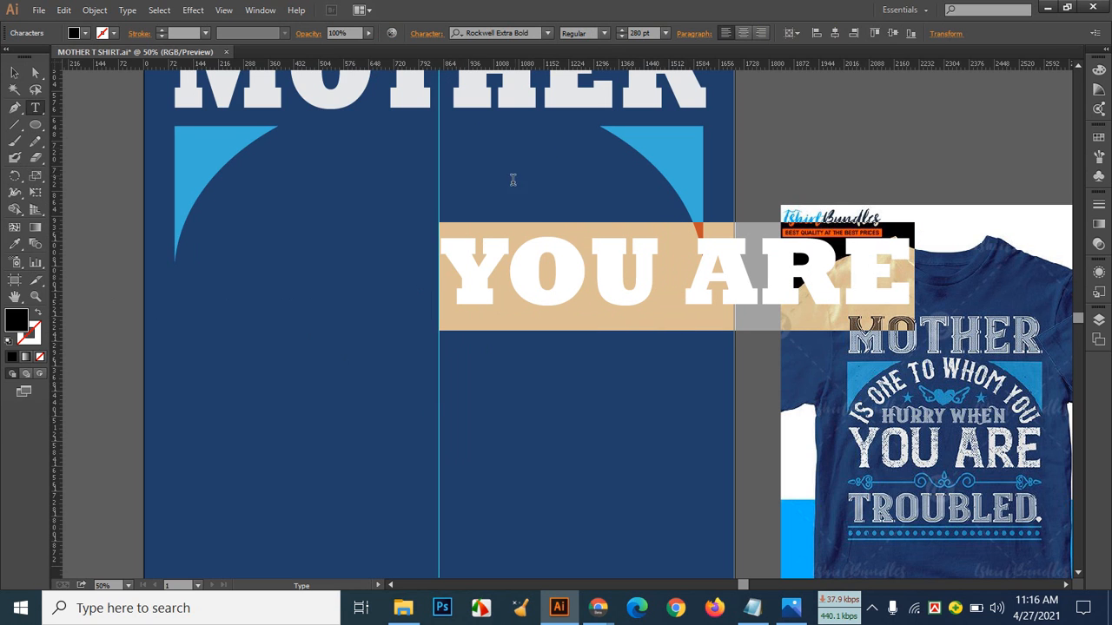
{"action": "left_click", "coordinate": [546, 35]}
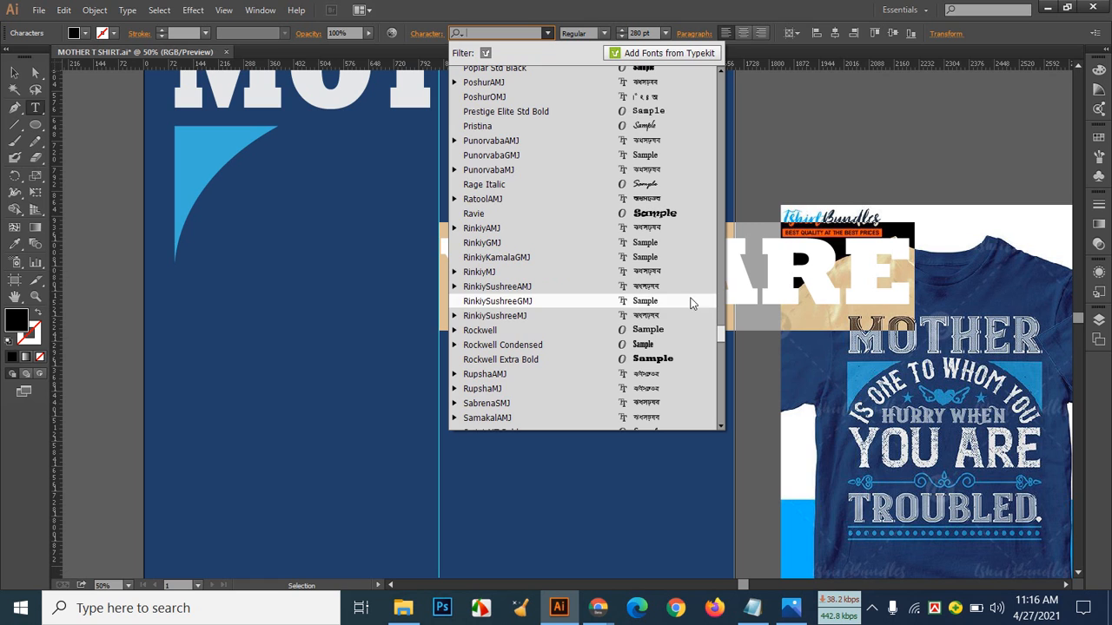
{"action": "left_click", "coordinate": [683, 330]}
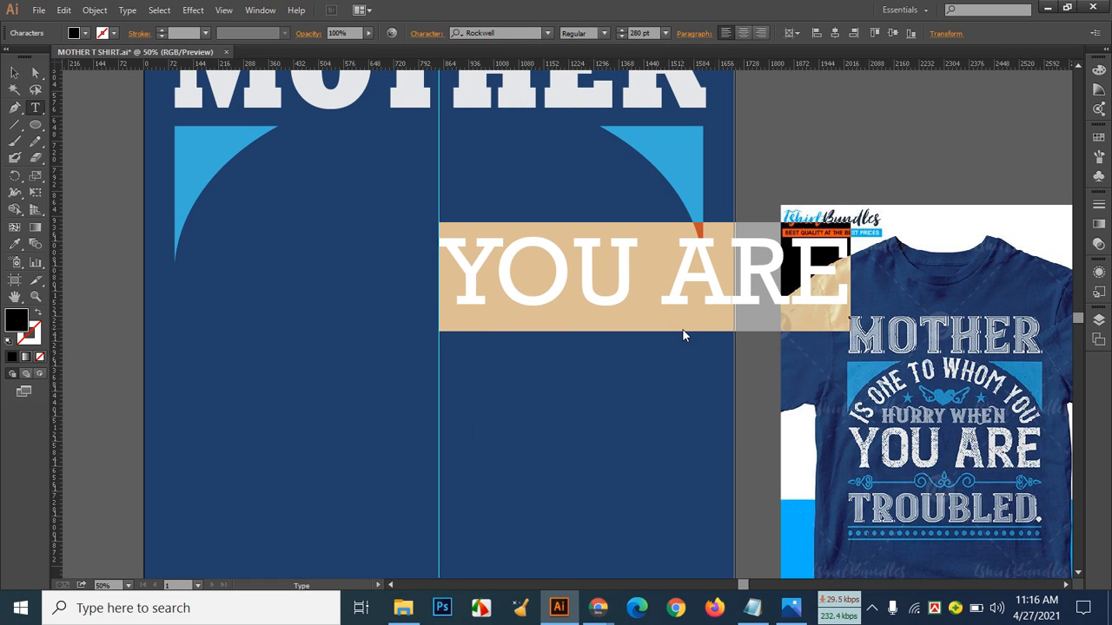
{"action": "left_click", "coordinate": [605, 35]}
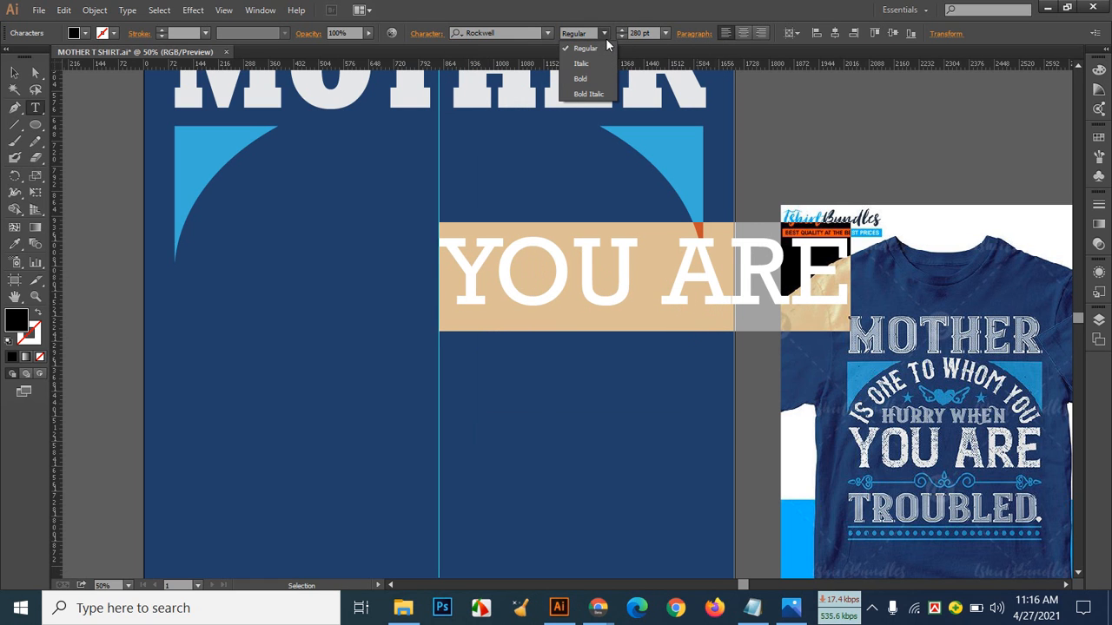
{"action": "left_click", "coordinate": [605, 79]}
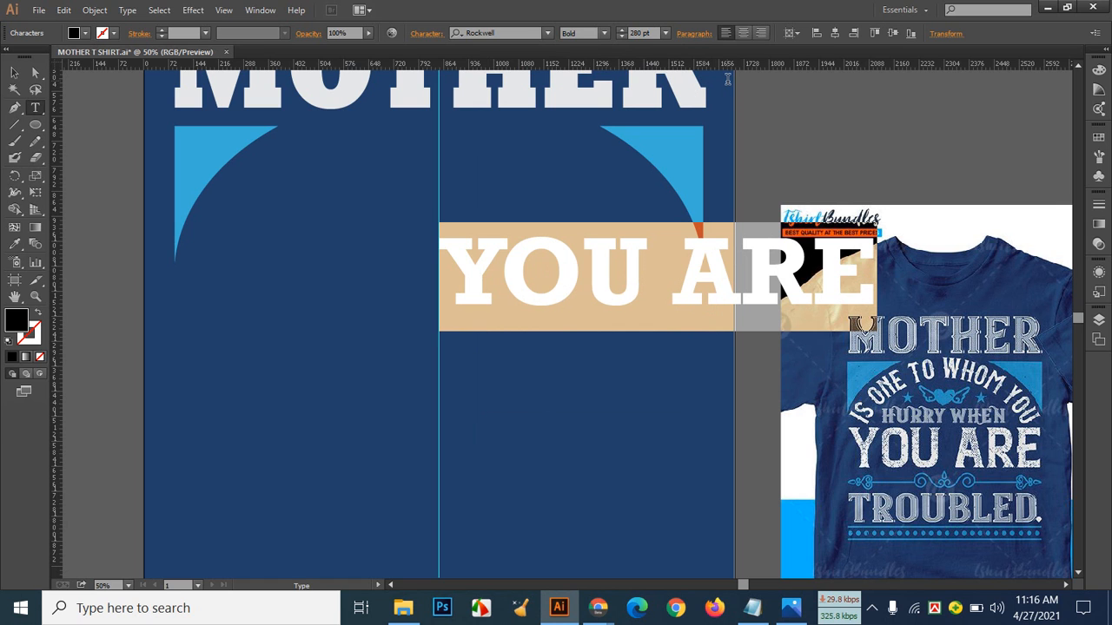
Step: Browse further through the font list and switch the YOU ARE text to Segoe UI Historic
{"action": "left_click", "coordinate": [548, 33]}
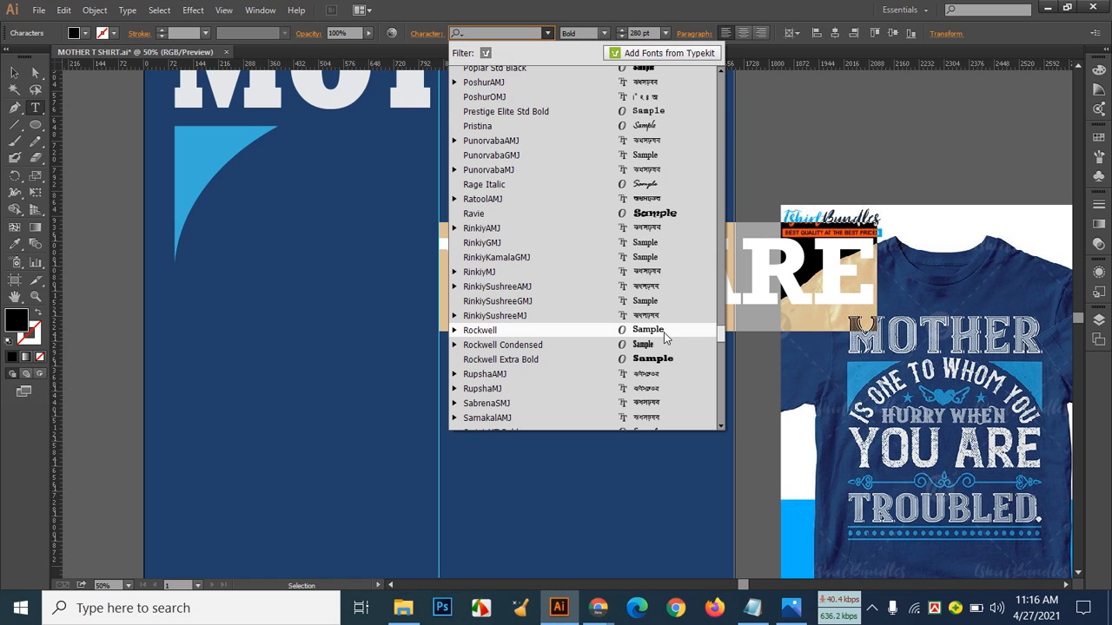
{"action": "scroll", "coordinate": [678, 365], "scroll_direction": "down", "scroll_amount": 2}
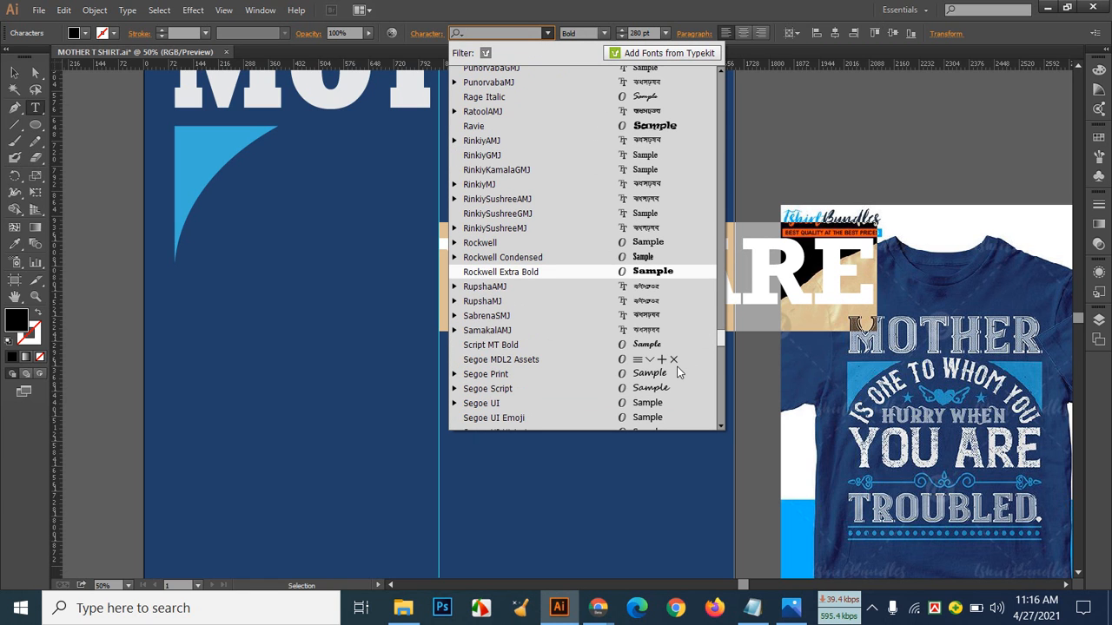
{"action": "scroll", "coordinate": [679, 369], "scroll_direction": "down", "scroll_amount": 3}
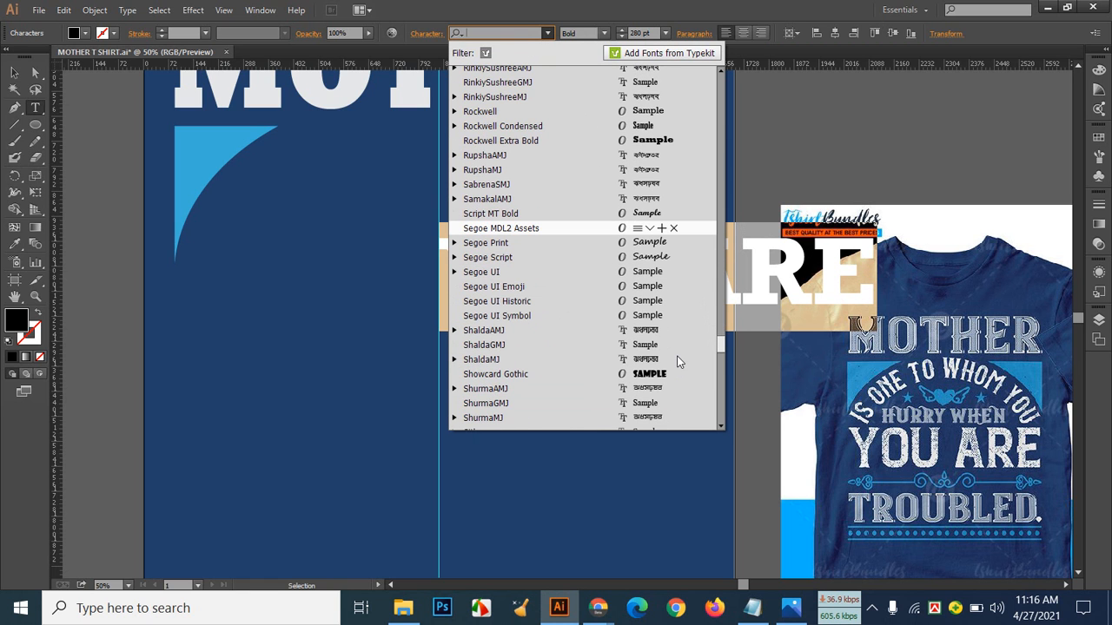
{"action": "left_click", "coordinate": [670, 301]}
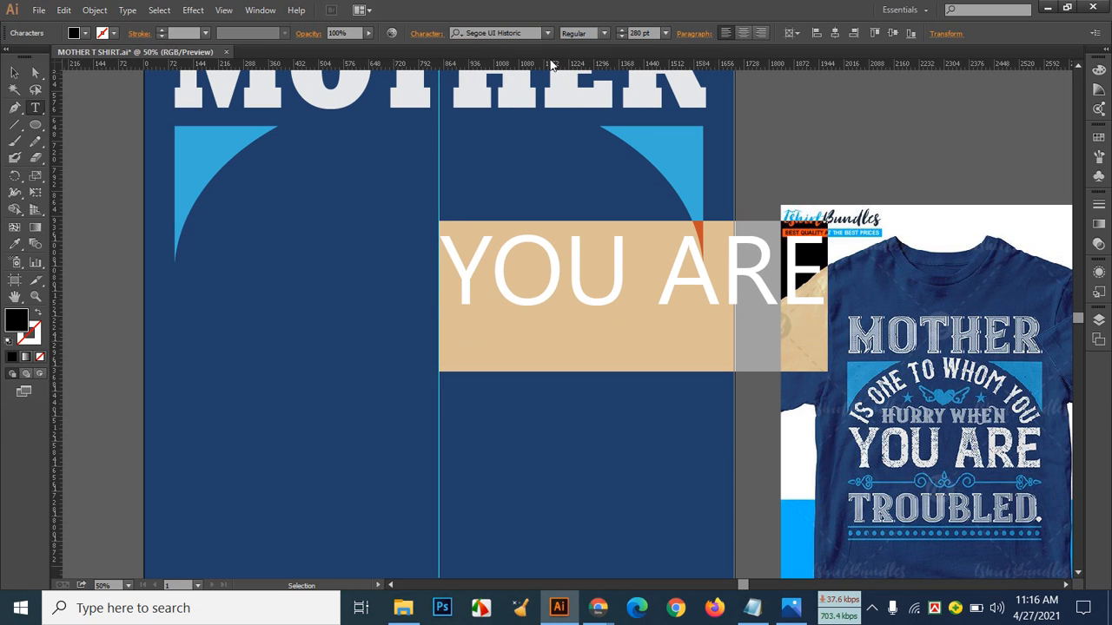
Step: Step through the neighbouring fonts to ShaldaGMJ for the YOU ARE text and check its available styles
{"action": "left_click", "coordinate": [600, 35]}
{"action": "left_click", "coordinate": [529, 33]}
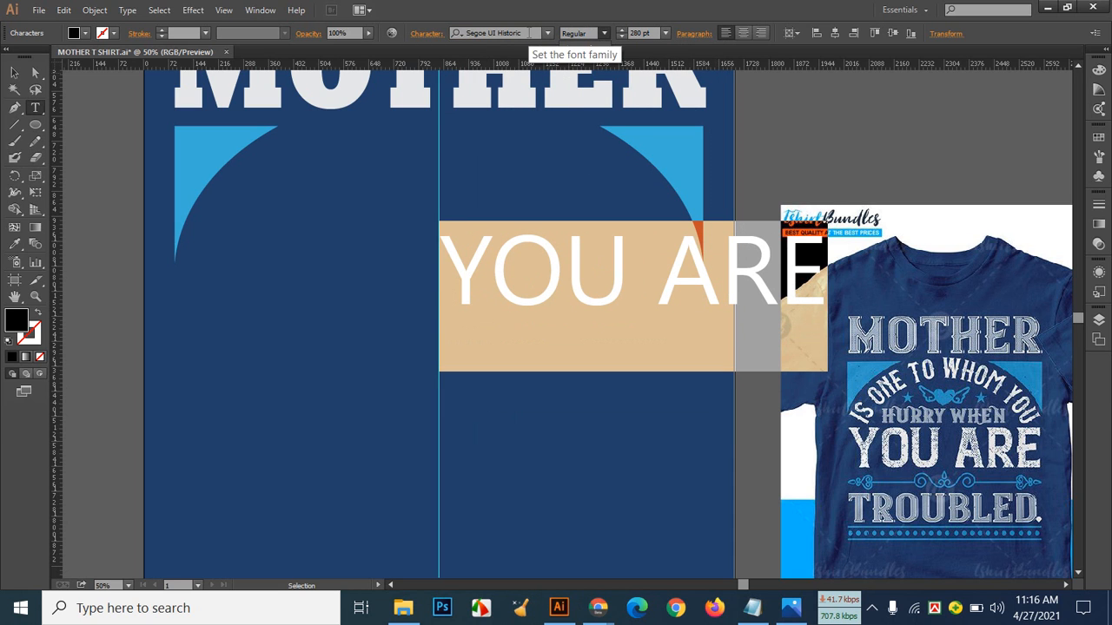
{"action": "left_click", "coordinate": [529, 33]}
{"action": "key", "text": "Down"}
{"action": "key", "text": "Down"}
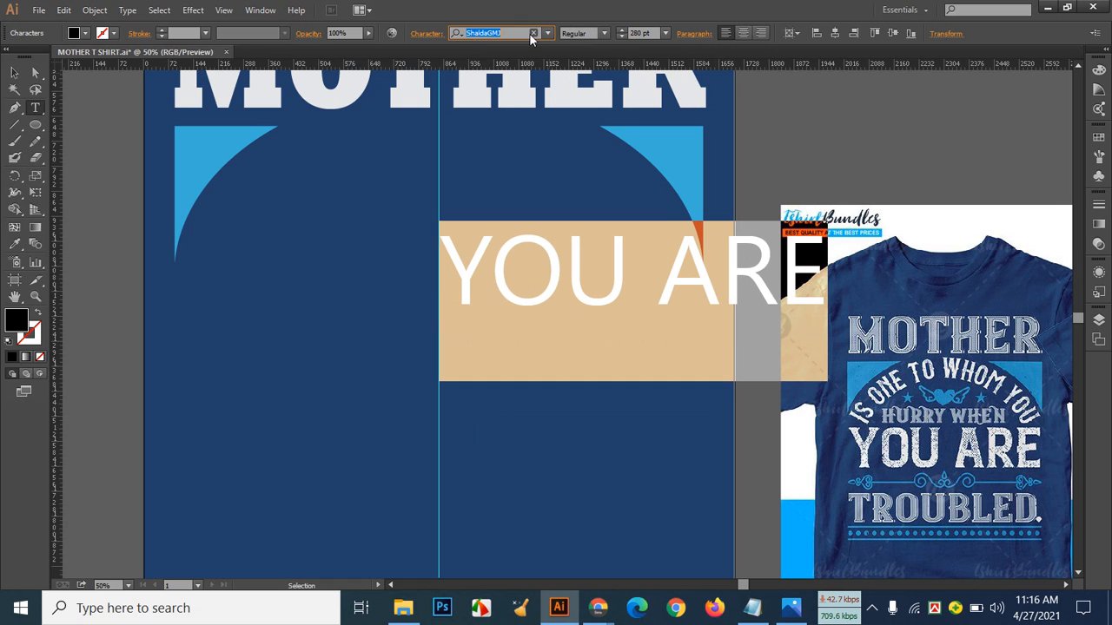
{"action": "key", "text": "Down"}
{"action": "key", "text": "Up"}
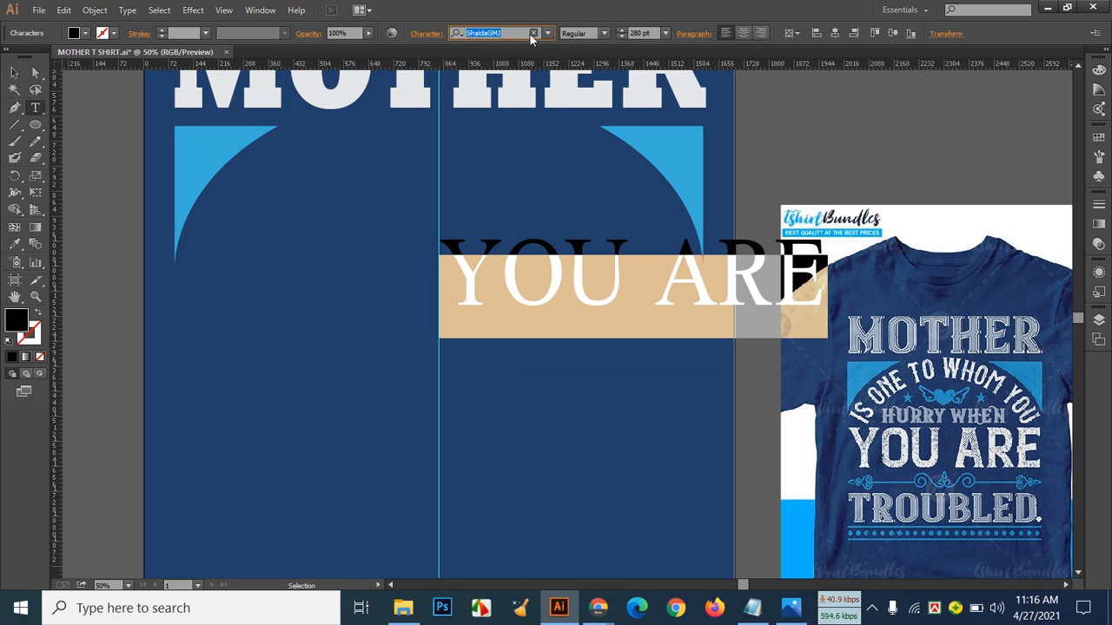
{"action": "left_click", "coordinate": [604, 34]}
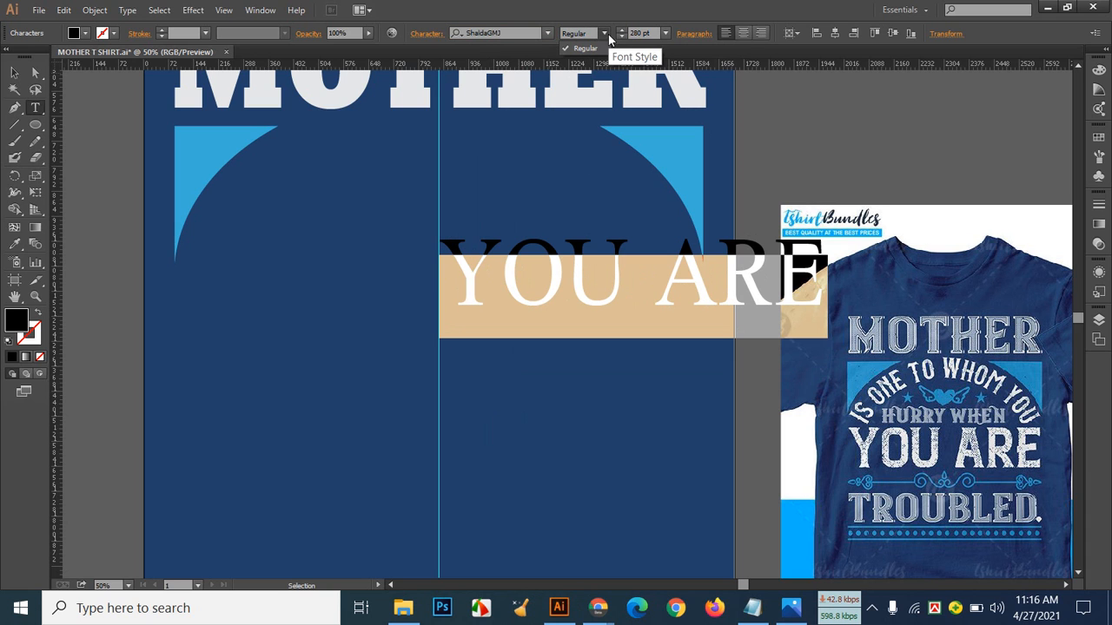
{"action": "left_click", "coordinate": [534, 34]}
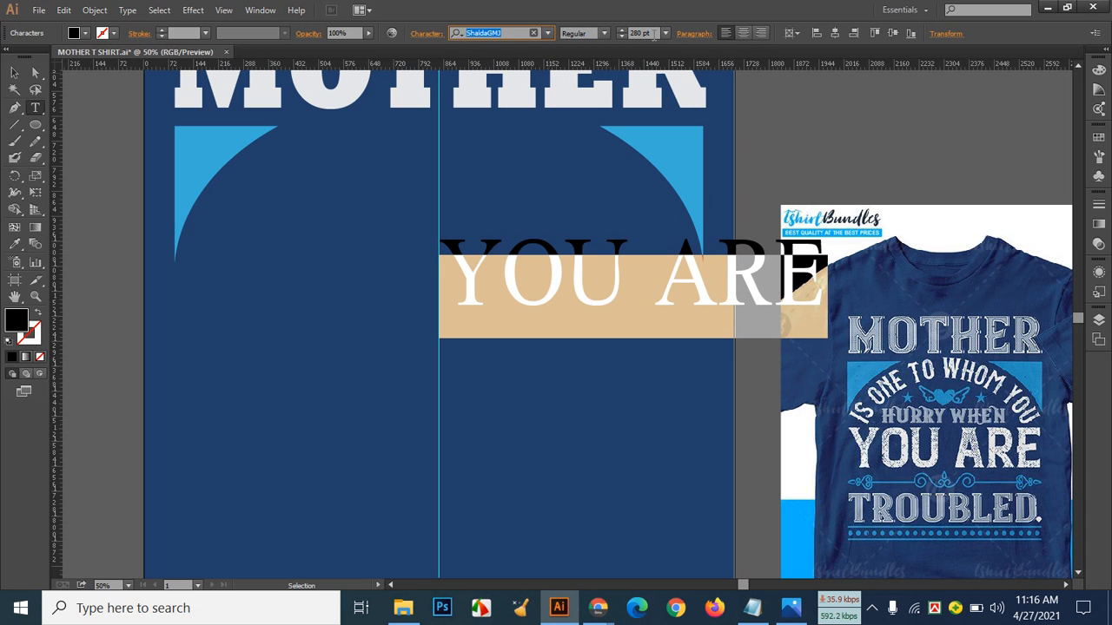
Step: Leave the font setting and move the YOU ARE text beneath the corner pieces so it spans the centre guide
{"action": "left_click", "coordinate": [670, 218]}
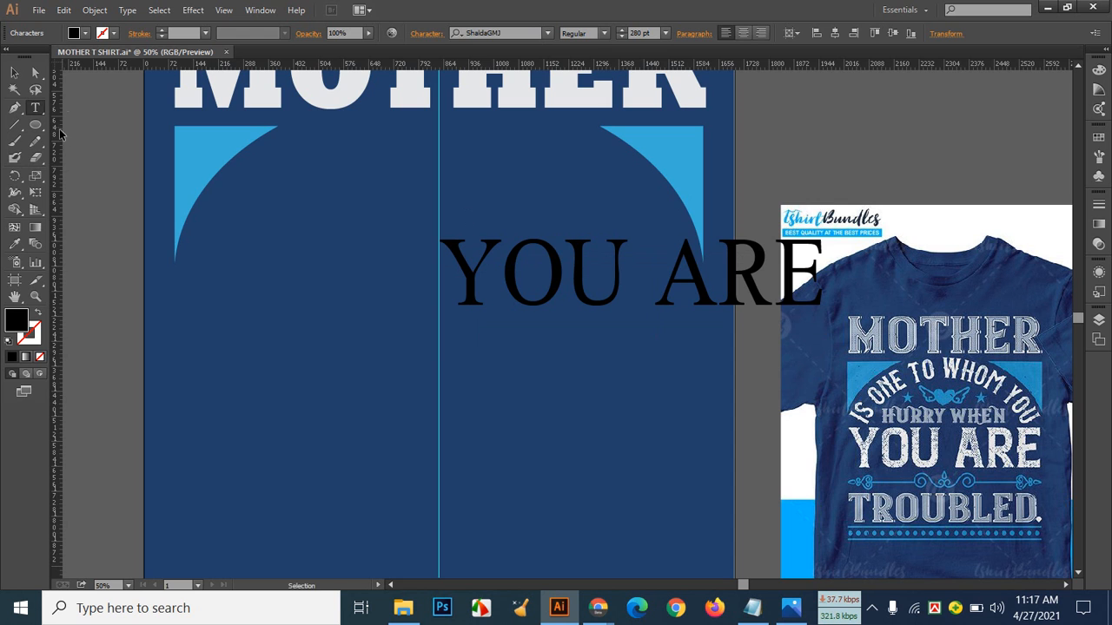
{"action": "left_click", "coordinate": [14, 73]}
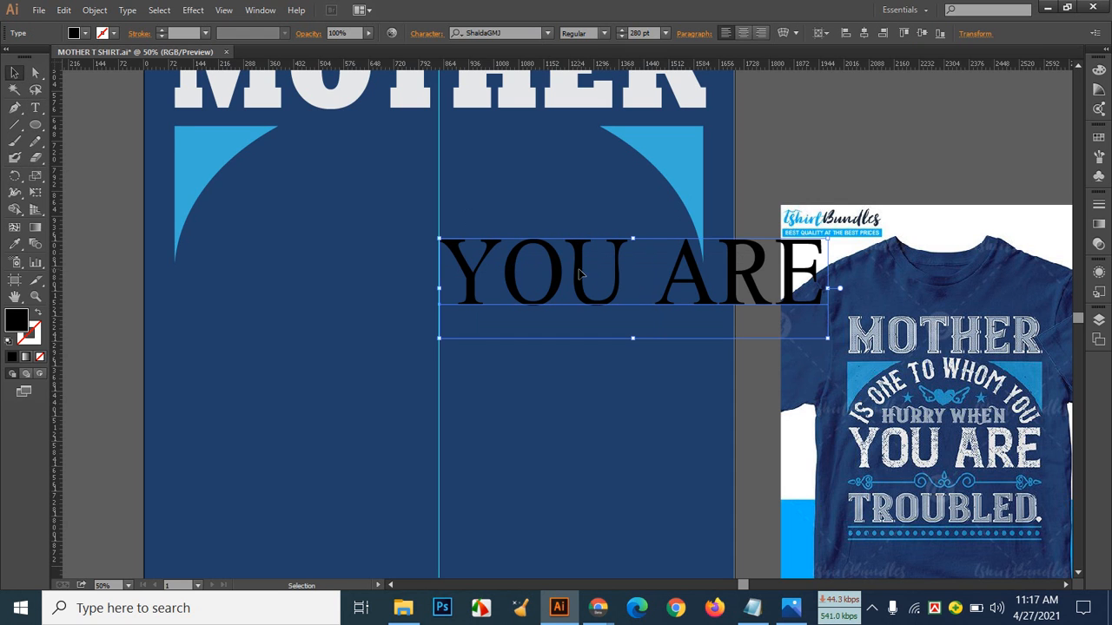
{"action": "left_click_drag", "start_coordinate": [580, 275], "coordinate": [365, 330]}
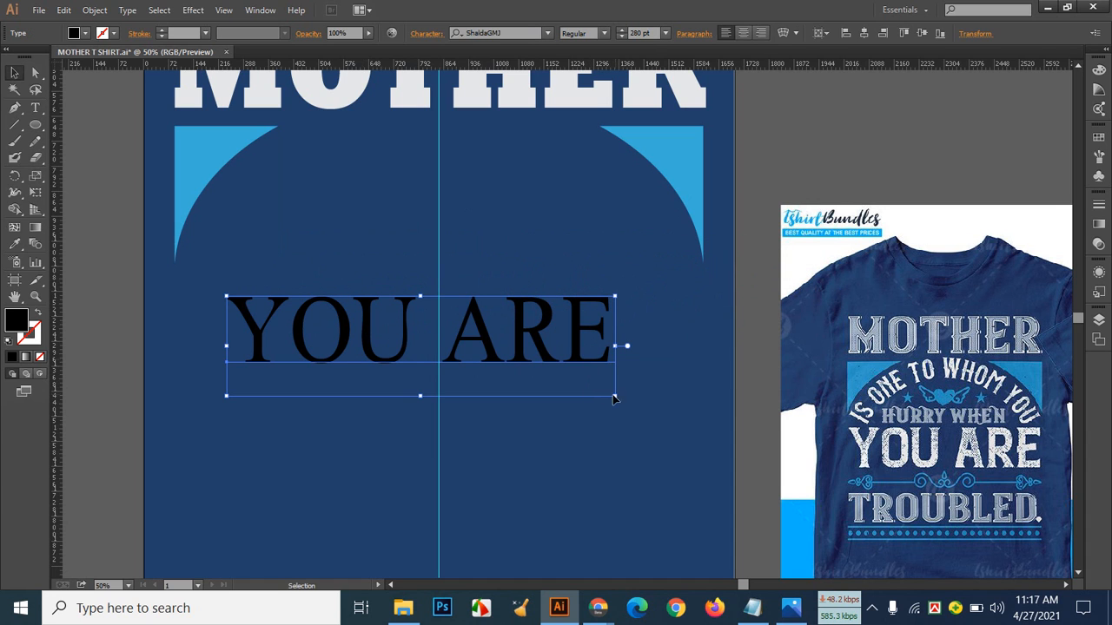
Step: Try Segoe UI Semilight on the whole YOU ARE text, and set its font to Segoe UI Emoji instead
{"action": "left_click", "coordinate": [36, 107]}
{"action": "left_click", "coordinate": [398, 339]}
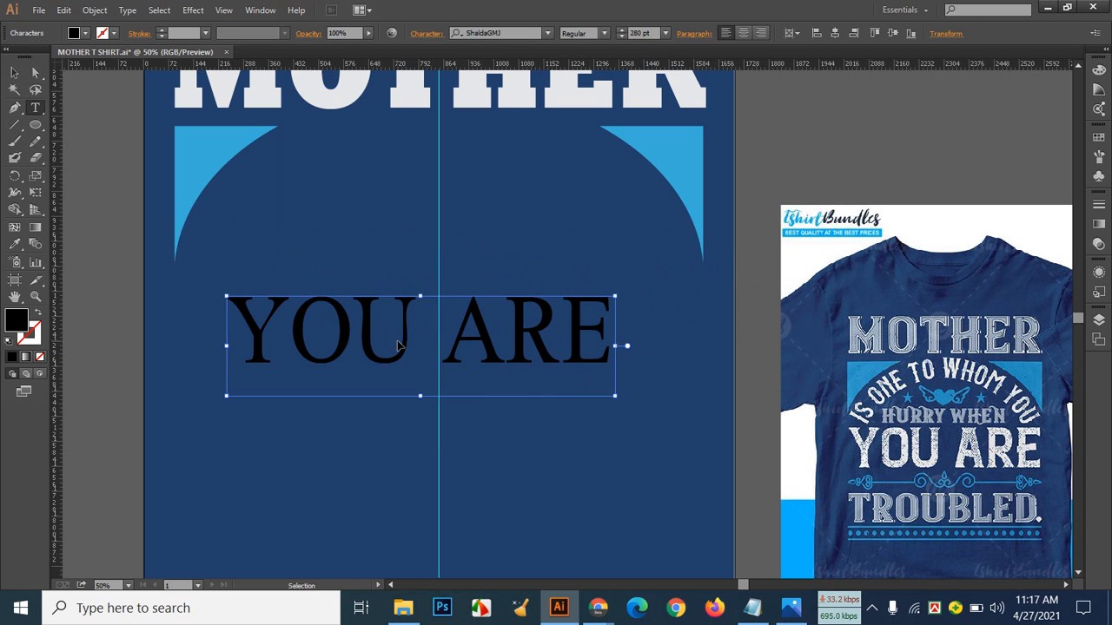
{"action": "key", "text": "ctrl+a"}
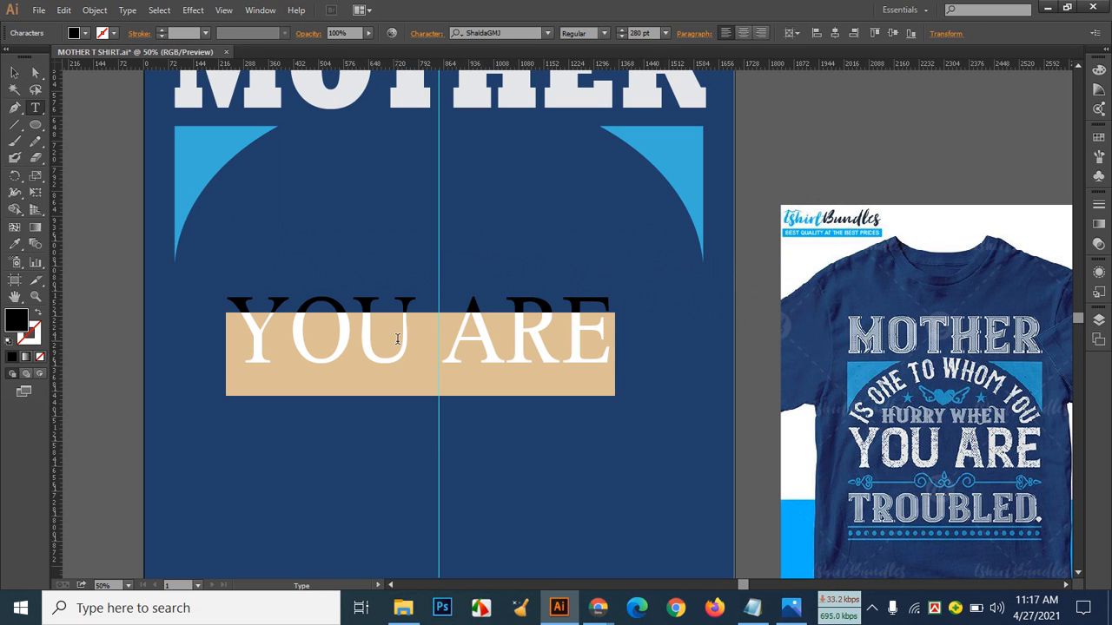
{"action": "left_click", "coordinate": [547, 33]}
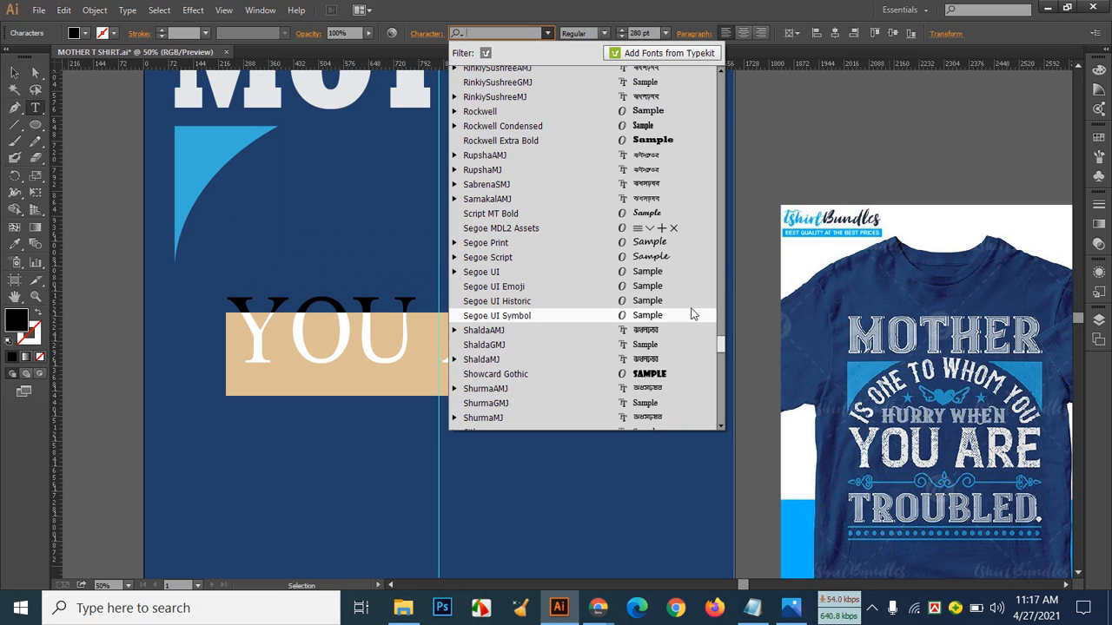
{"action": "left_click", "coordinate": [695, 272]}
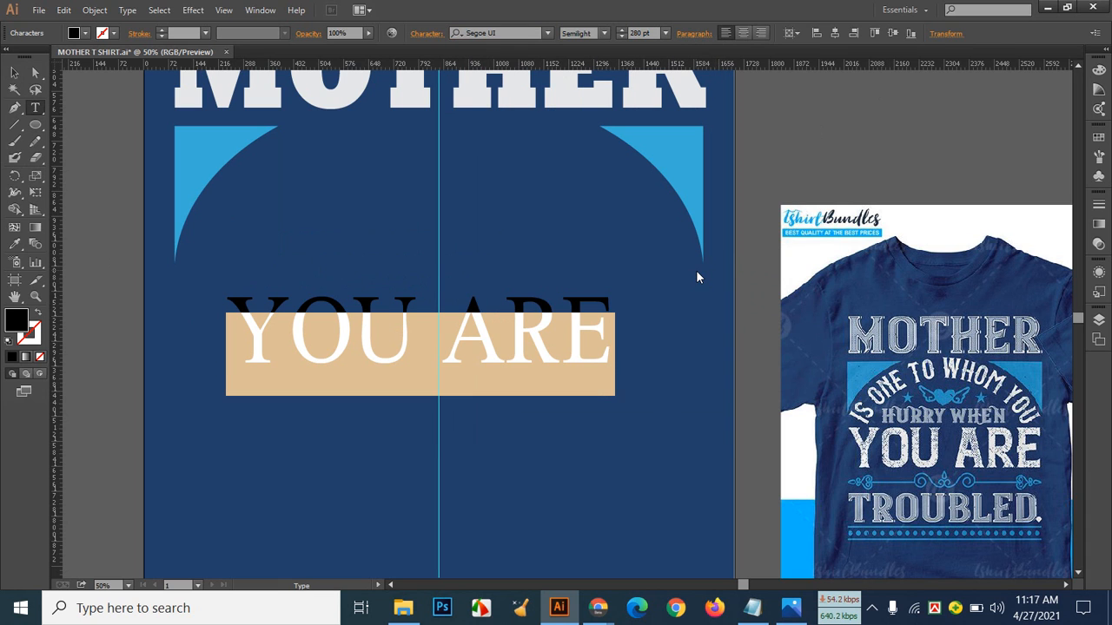
{"action": "left_click", "coordinate": [547, 33]}
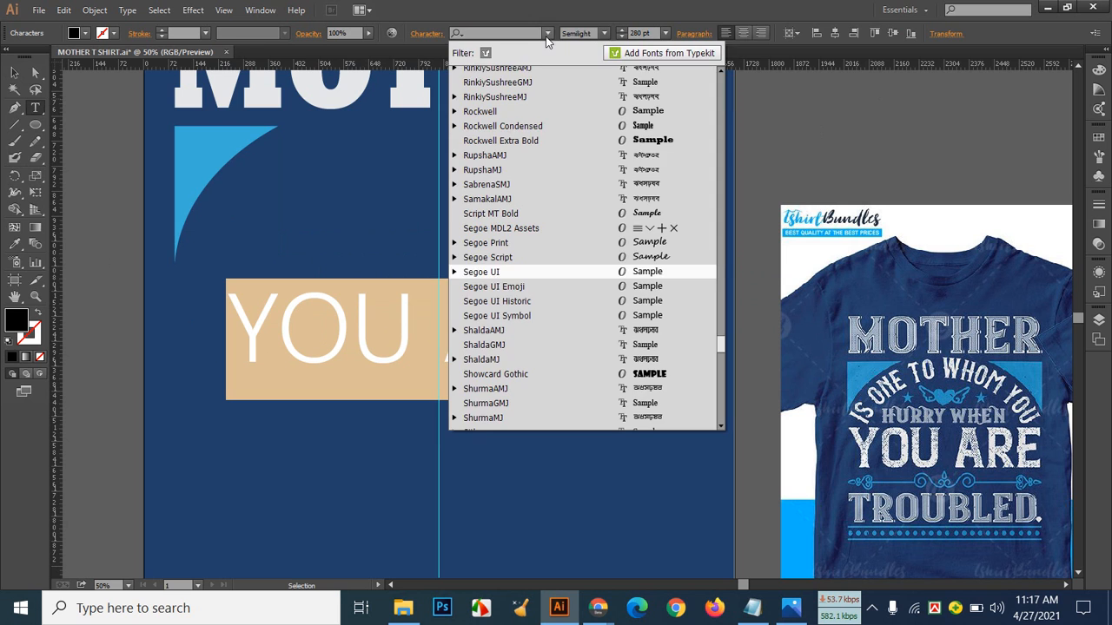
{"action": "left_click", "coordinate": [671, 280]}
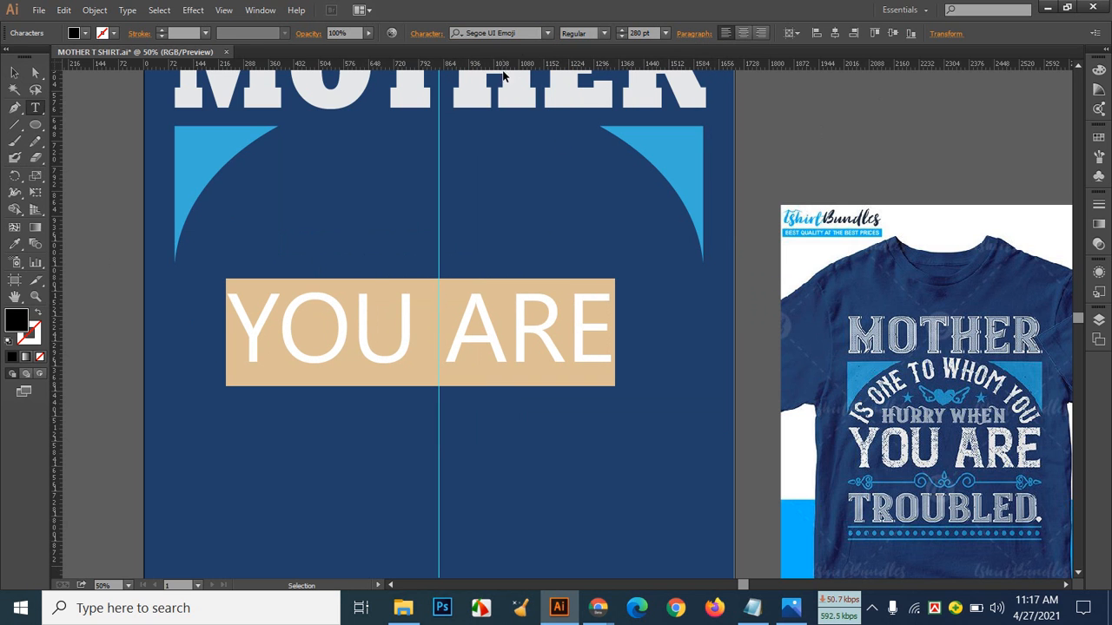
Step: Try Segoe UI Historic on YOU ARE and return the text to Segoe UI Emoji
{"action": "left_click", "coordinate": [547, 33]}
{"action": "left_click", "coordinate": [626, 298]}
{"action": "left_click", "coordinate": [547, 33]}
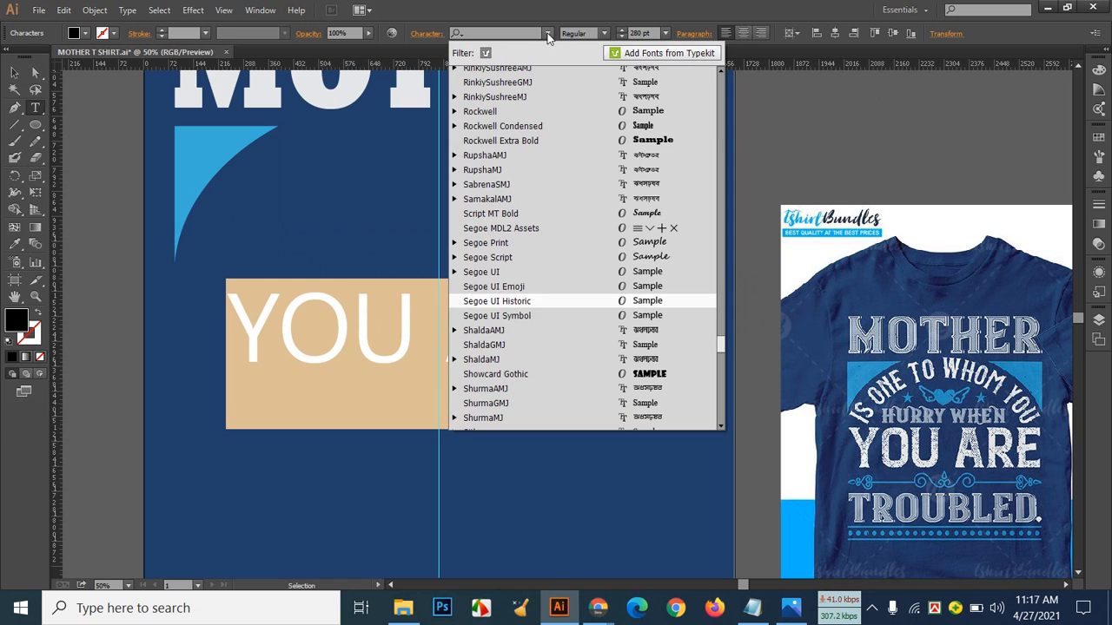
{"action": "left_click", "coordinate": [639, 302]}
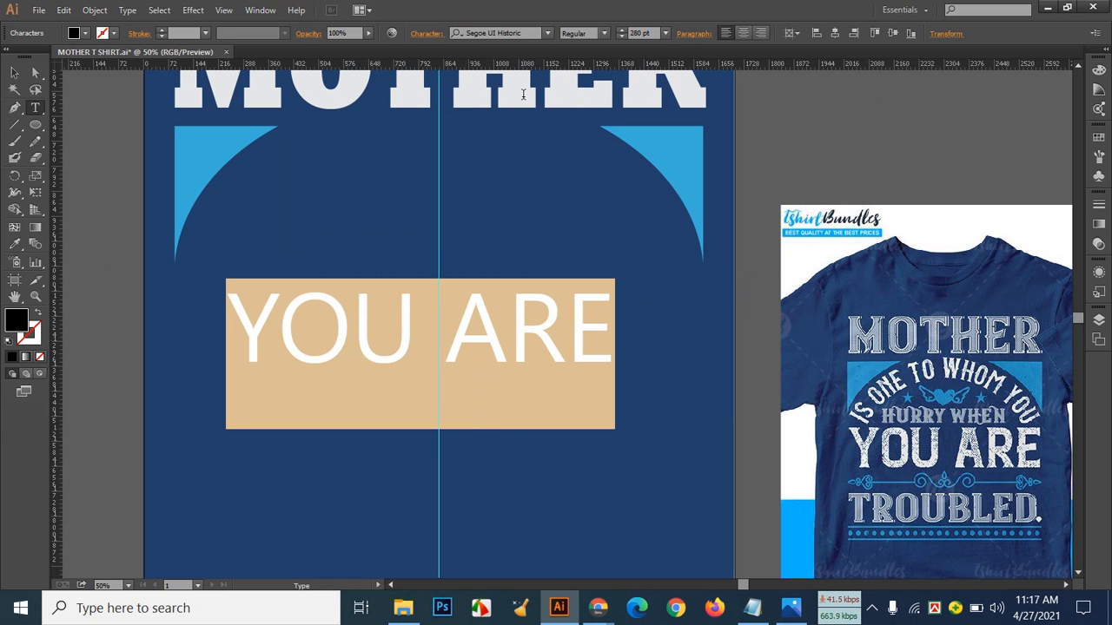
{"action": "left_click", "coordinate": [525, 33]}
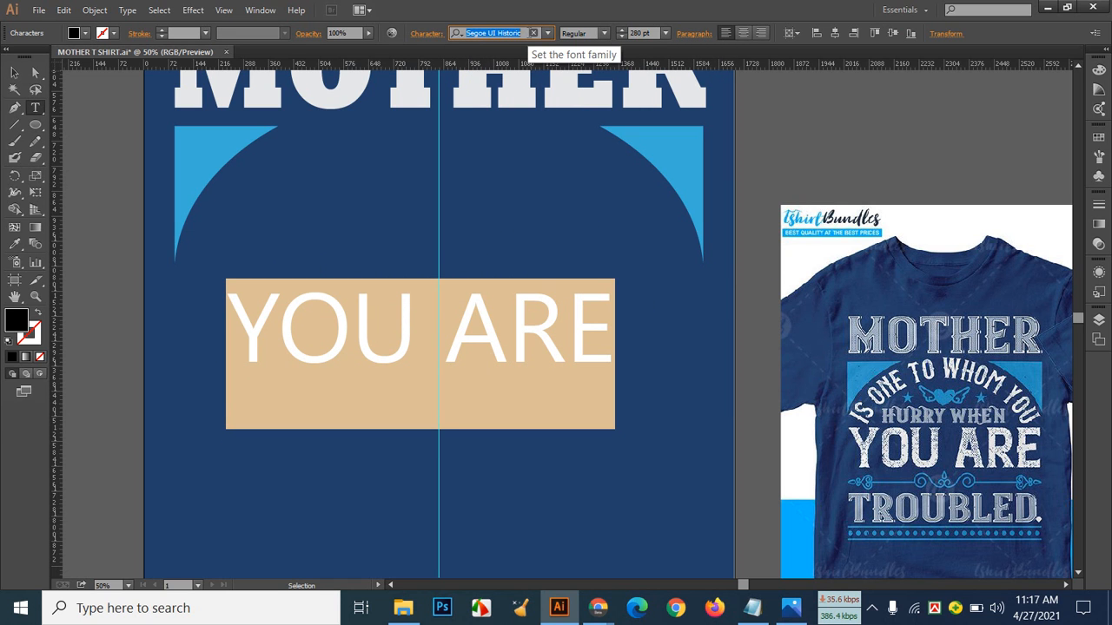
{"action": "key", "text": "Up"}
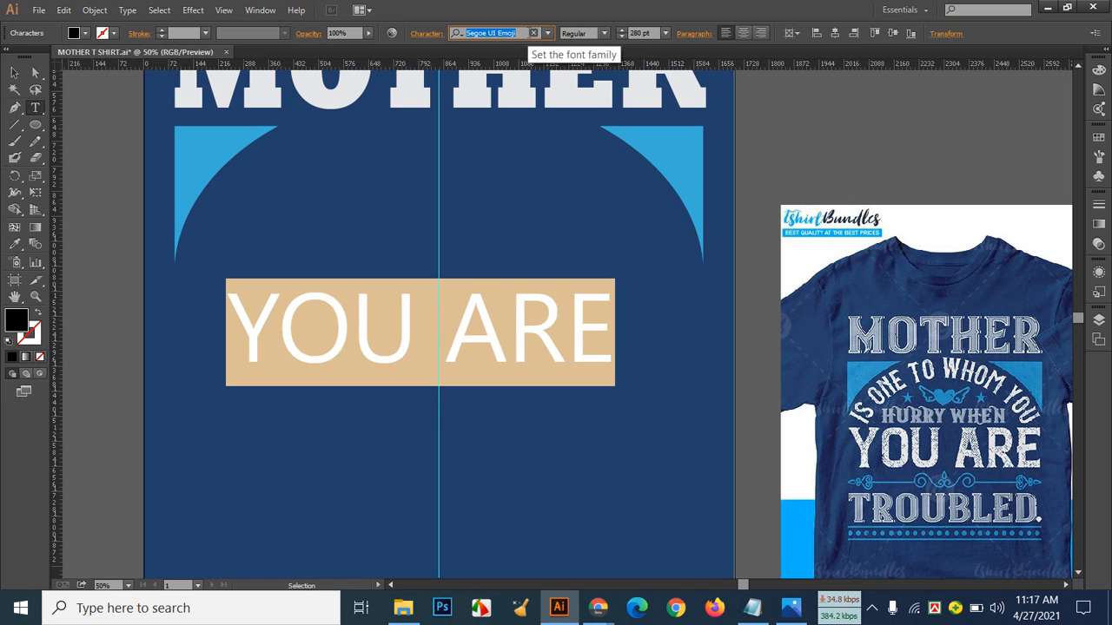
{"action": "left_click", "coordinate": [755, 114]}
Step: Enlarge the whole YOU ARE text to a font size of 356 pt
{"action": "left_click", "coordinate": [525, 300]}
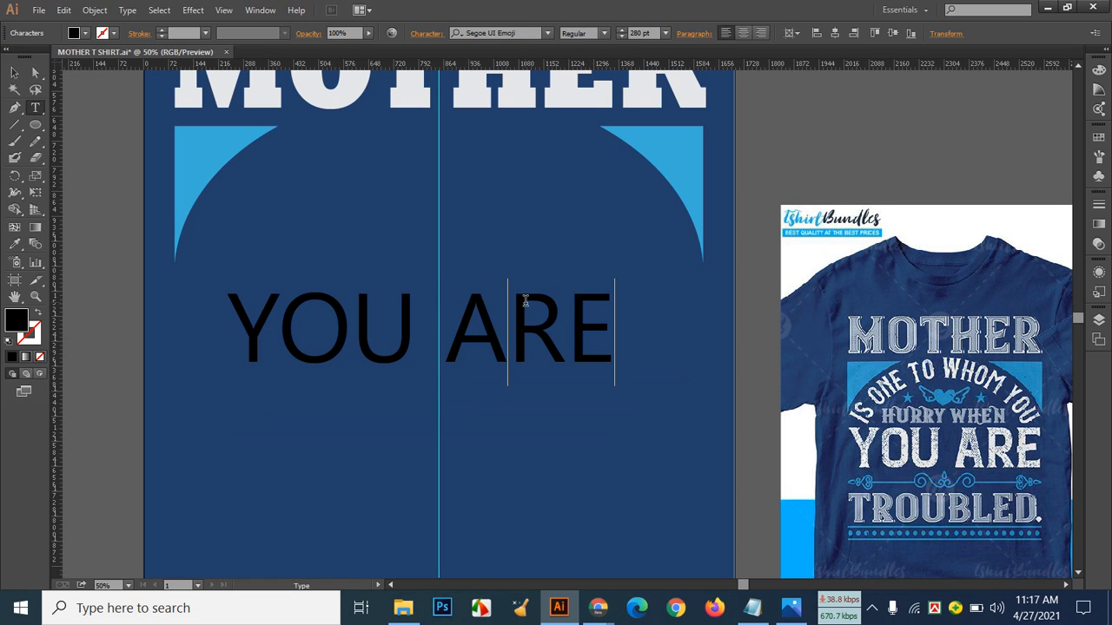
{"action": "key", "text": "ctrl+a"}
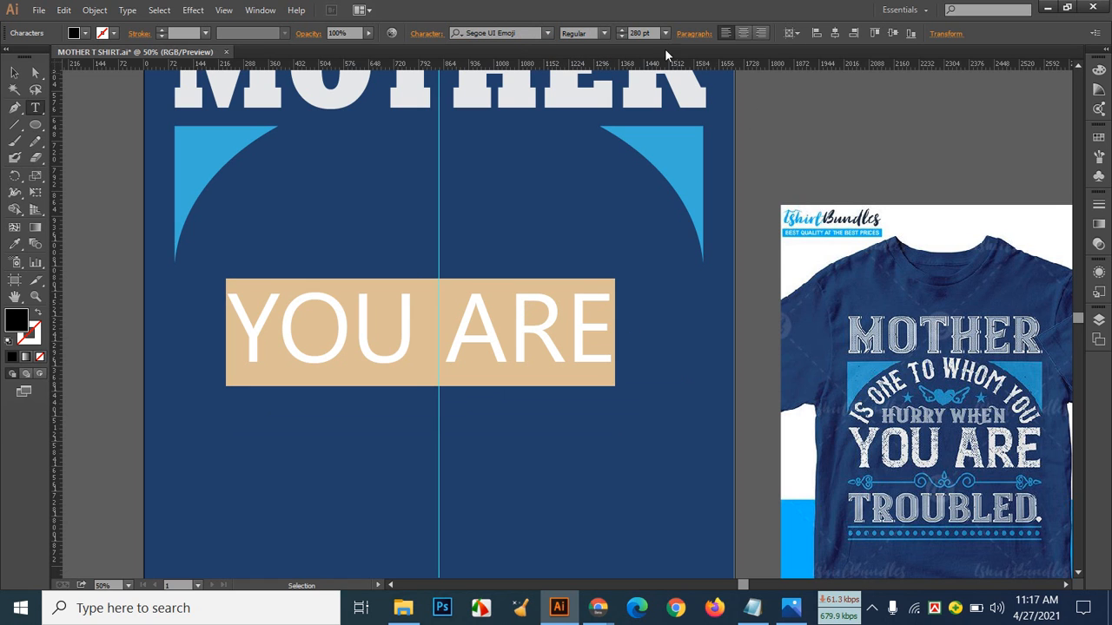
{"action": "left_click", "coordinate": [647, 33]}
{"action": "scroll", "coordinate": [653, 35], "scroll_direction": "up", "scroll_amount": 11}
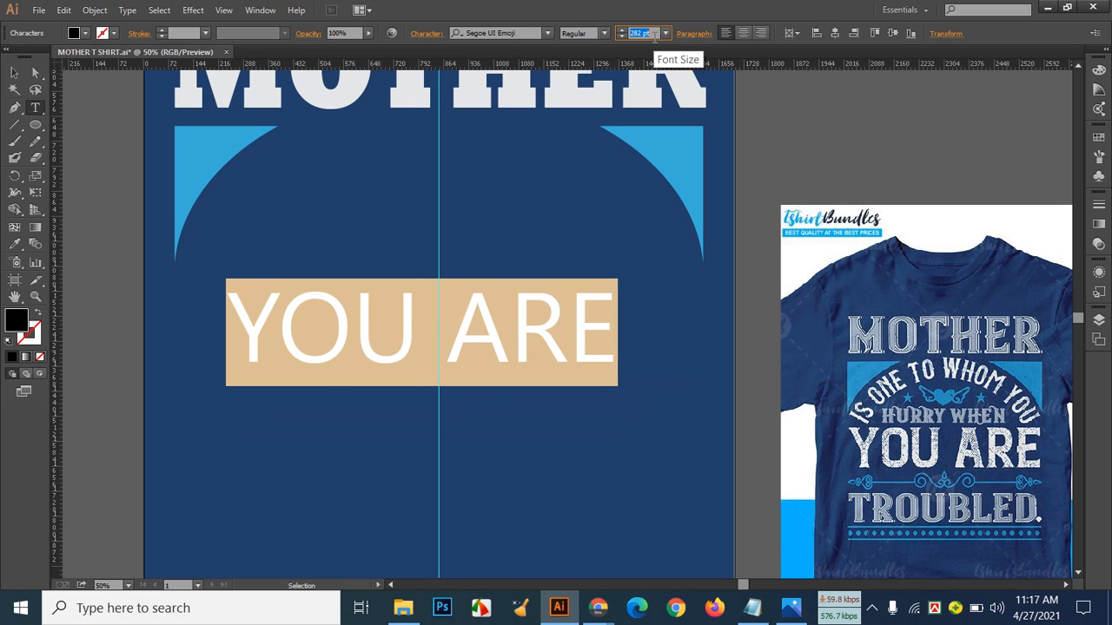
{"action": "scroll", "coordinate": [653, 35], "scroll_direction": "up", "scroll_amount": 1}
{"action": "scroll", "coordinate": [653, 35], "scroll_direction": "up", "scroll_amount": 20}
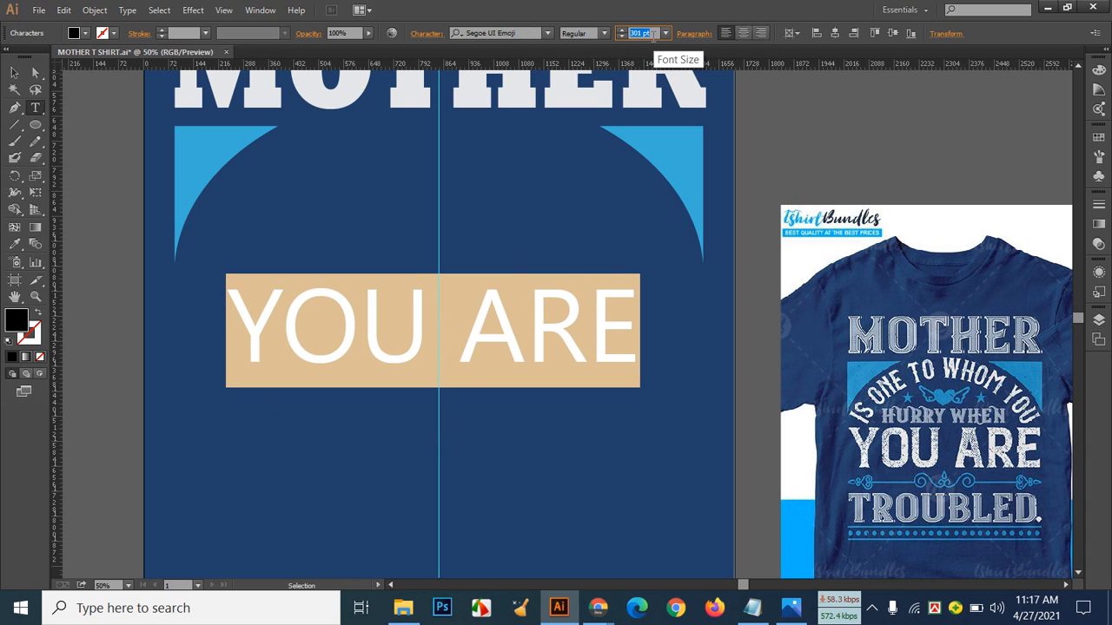
{"action": "scroll", "coordinate": [653, 35], "scroll_direction": "up", "scroll_amount": 17}
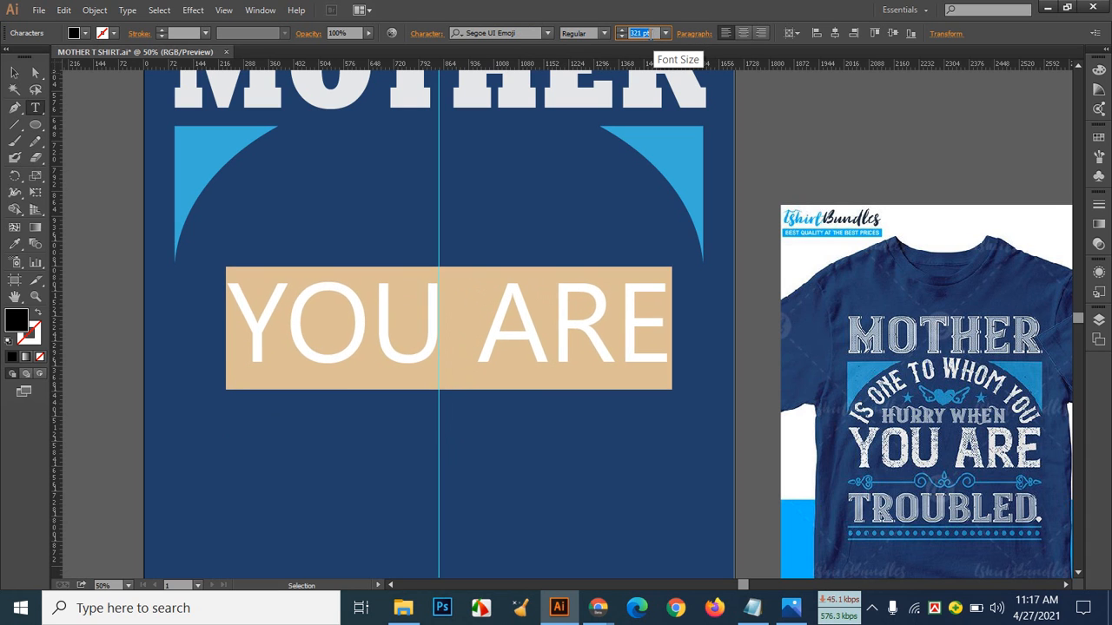
{"action": "scroll", "coordinate": [653, 35], "scroll_direction": "up", "scroll_amount": 16}
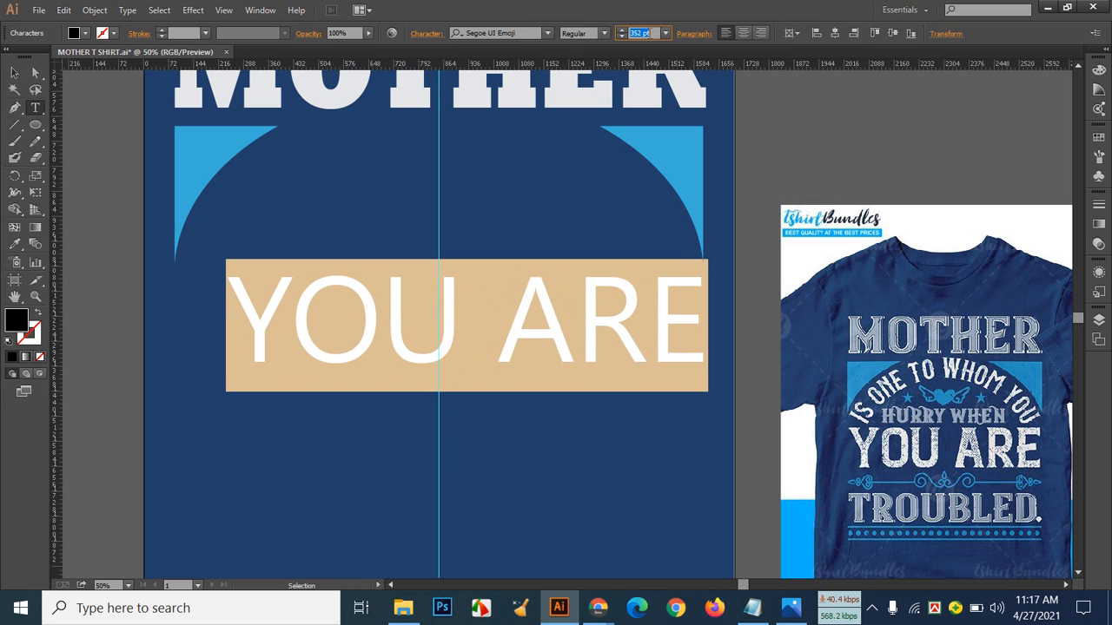
{"action": "scroll", "coordinate": [653, 35], "scroll_direction": "up", "scroll_amount": 4}
{"action": "scroll", "coordinate": [640, 33], "scroll_direction": "up", "scroll_amount": 2}
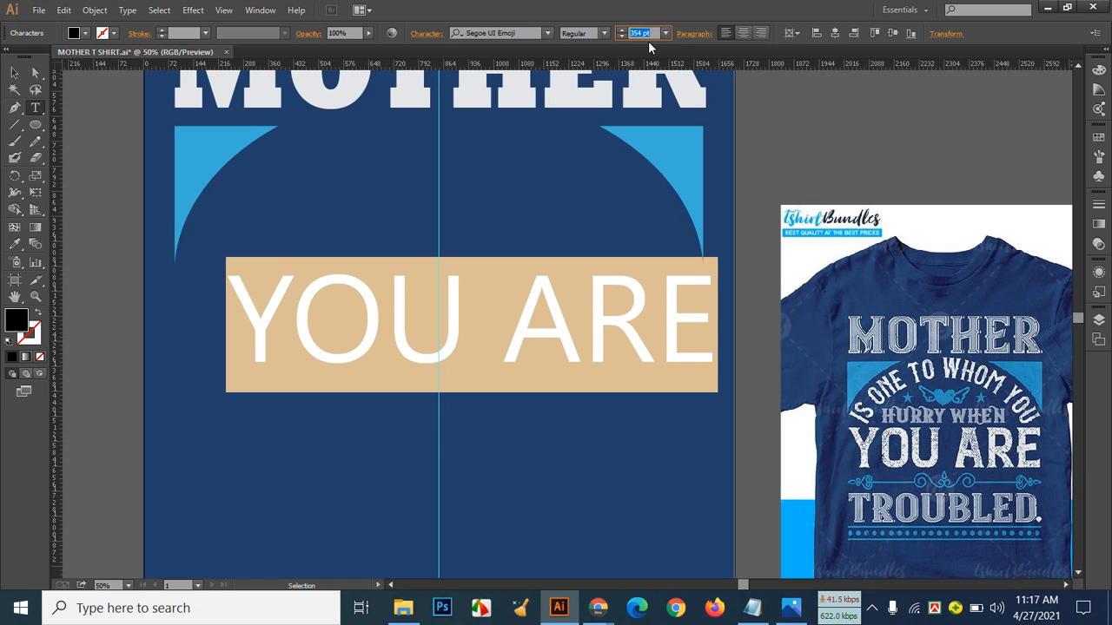
{"action": "scroll", "coordinate": [655, 35], "scroll_direction": "up", "scroll_amount": 2}
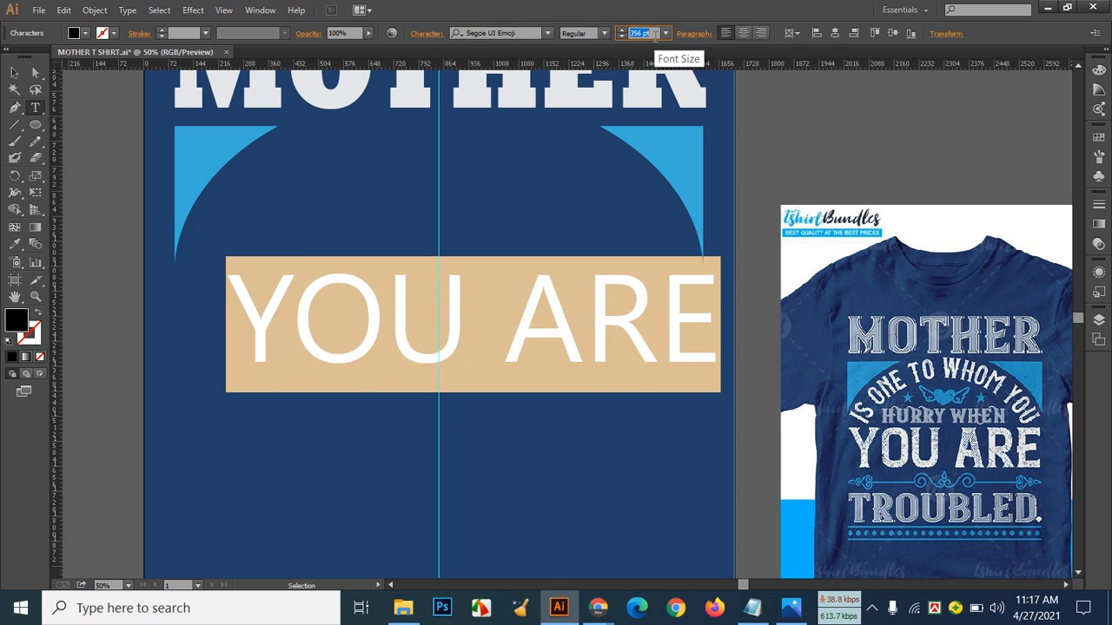
Step: Centre the YOU ARE text horizontally on the artboard and scale it from its centre to about 378.7 pt, matching the corner pieces' overall width
{"action": "left_click", "coordinate": [15, 73]}
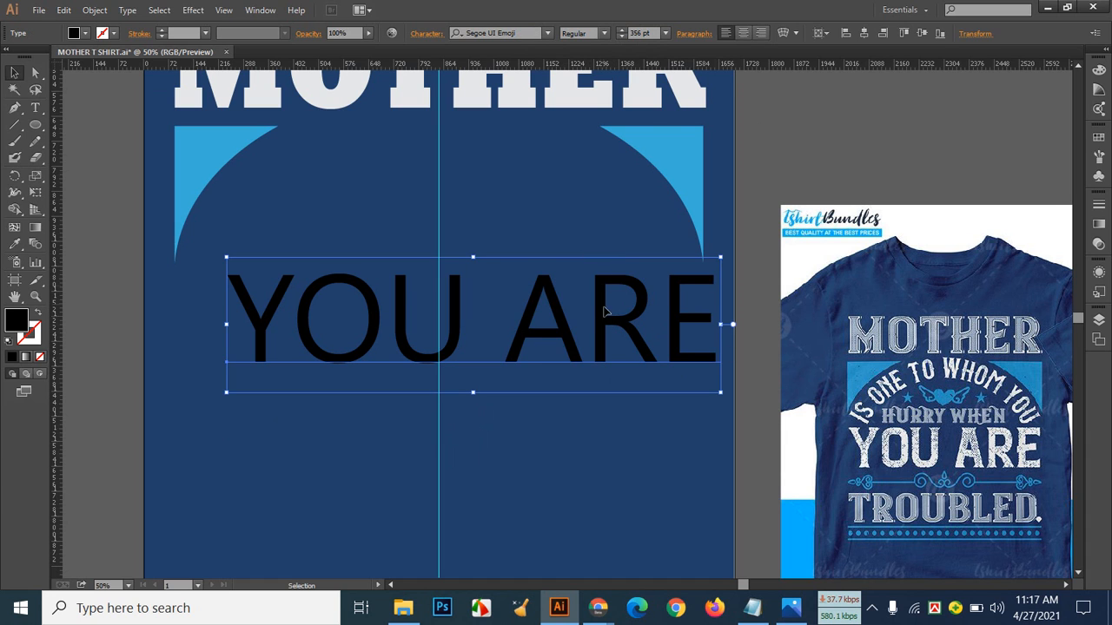
{"action": "left_click", "coordinate": [862, 34]}
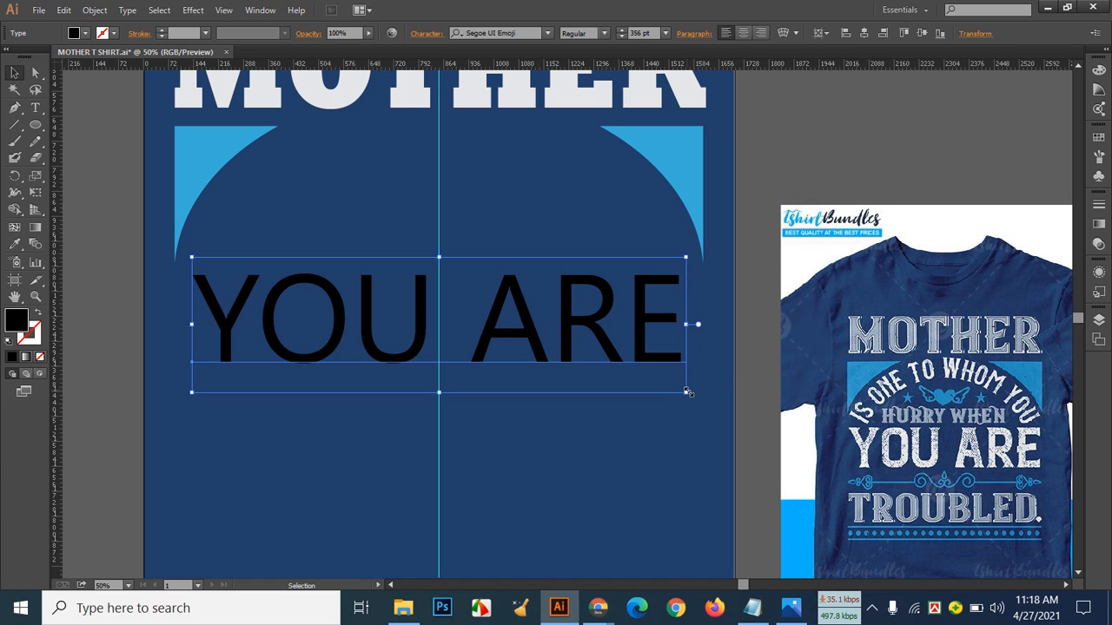
{"action": "left_click_drag", "start_coordinate": [687, 391], "coordinate": [703, 395]}
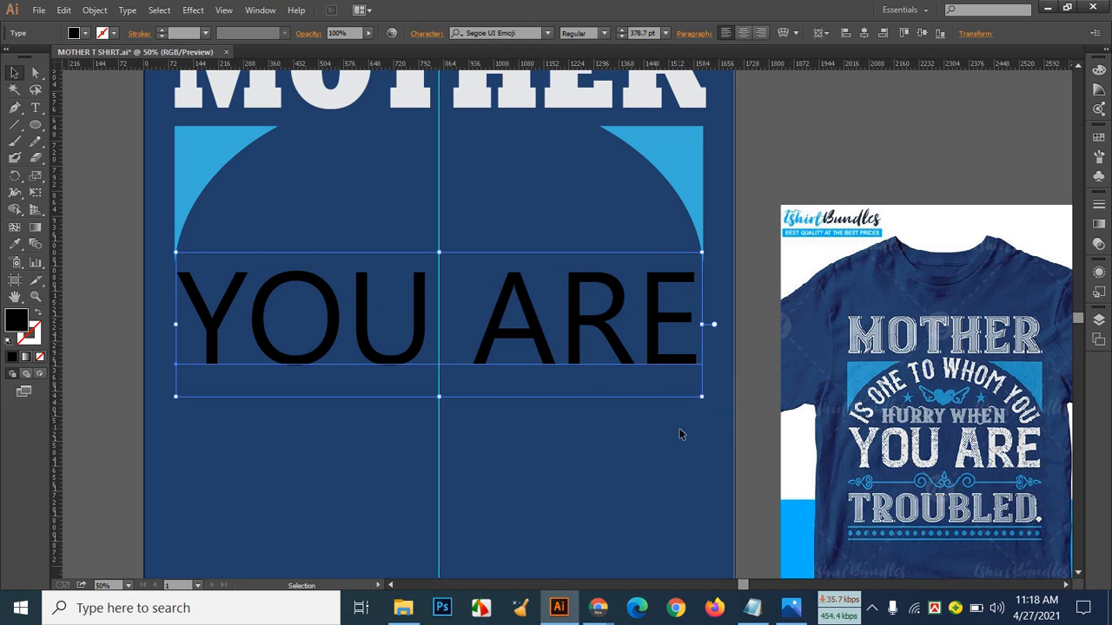
{"action": "left_click", "coordinate": [676, 431]}
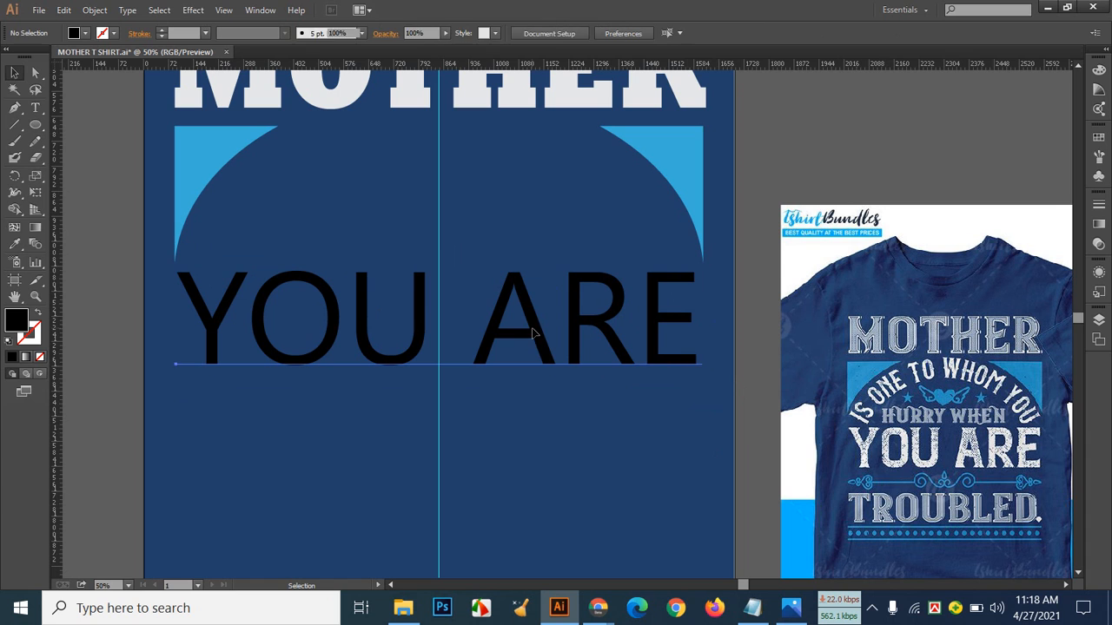
Step: Nudge the YOU ARE text straight down to leave a clear gap beneath the corner pieces
{"action": "left_click", "coordinate": [539, 359]}
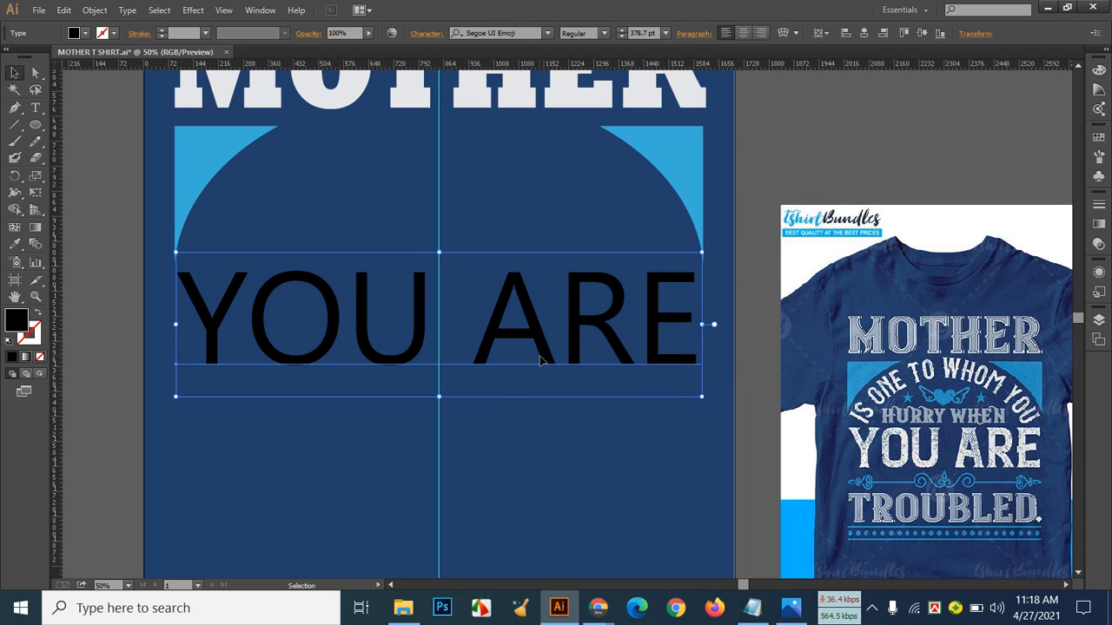
{"action": "key", "text": "Down"}
{"action": "key", "text": "Down"}
{"action": "key", "text": "Down"}
{"action": "key", "text": "Down"}
{"action": "key", "text": "Down"}
{"action": "key", "text": "Down"}
{"action": "key", "text": "Down"}
{"action": "key", "text": "Down"}
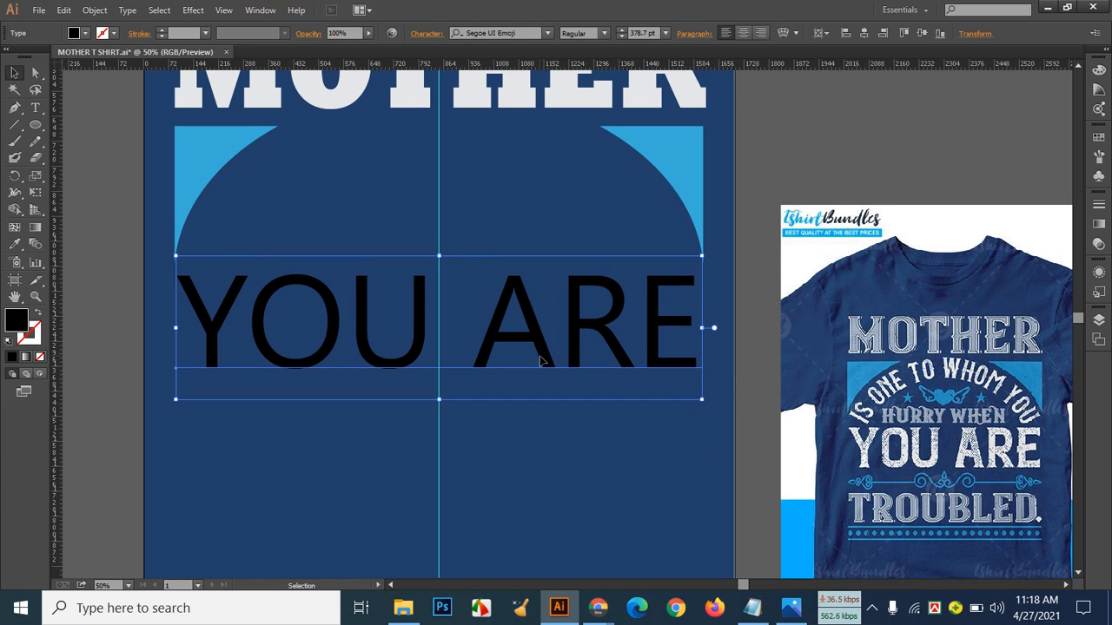
{"action": "key", "text": "Down"}
{"action": "key", "text": "Down"}
{"action": "key", "text": "Down"}
{"action": "key", "text": "Down"}
{"action": "key", "text": "Down"}
{"action": "key", "text": "Down"}
{"action": "key", "text": "Down"}
{"action": "key", "text": "Down"}
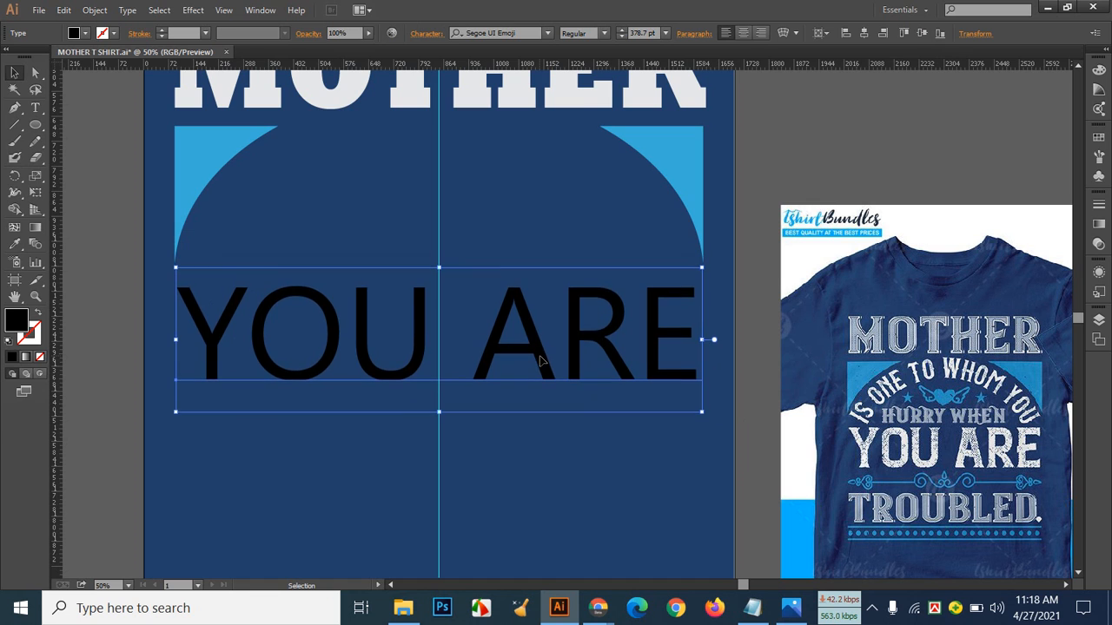
{"action": "key", "text": "Down"}
{"action": "key", "text": "Down"}
{"action": "key", "text": "Down"}
{"action": "key", "text": "Down"}
{"action": "key", "text": "Down"}
{"action": "key", "text": "Down"}
{"action": "key", "text": "Down"}
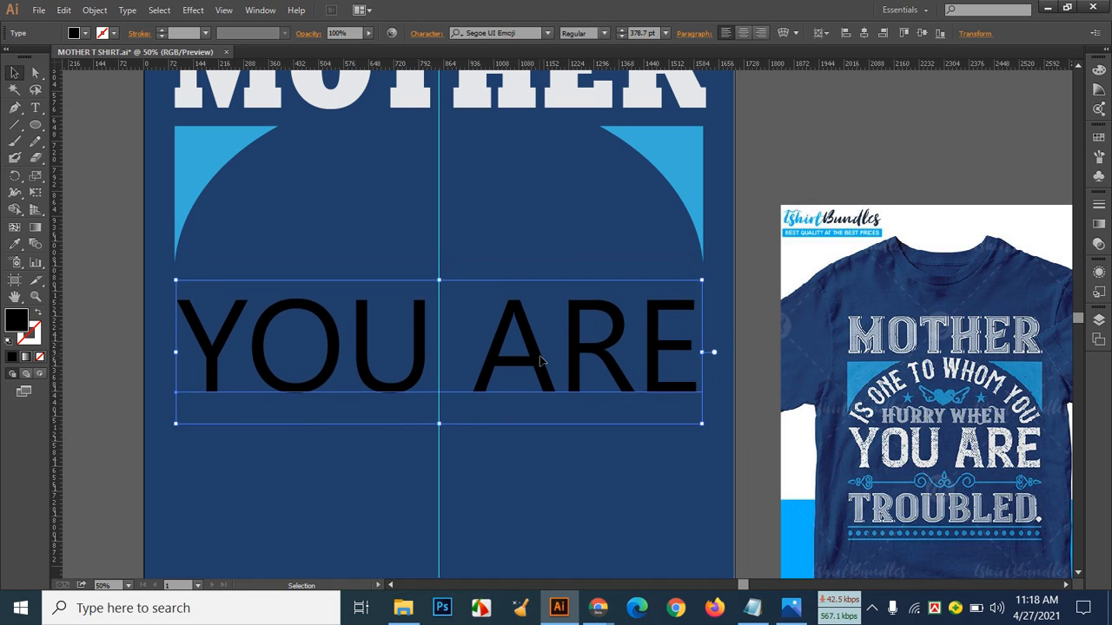
{"action": "key", "text": "Down"}
{"action": "key", "text": "Down"}
{"action": "key", "text": "Down"}
{"action": "key", "text": "Down"}
{"action": "key", "text": "Down"}
{"action": "key", "text": "Down"}
{"action": "key", "text": "Down"}
{"action": "key", "text": "Down"}
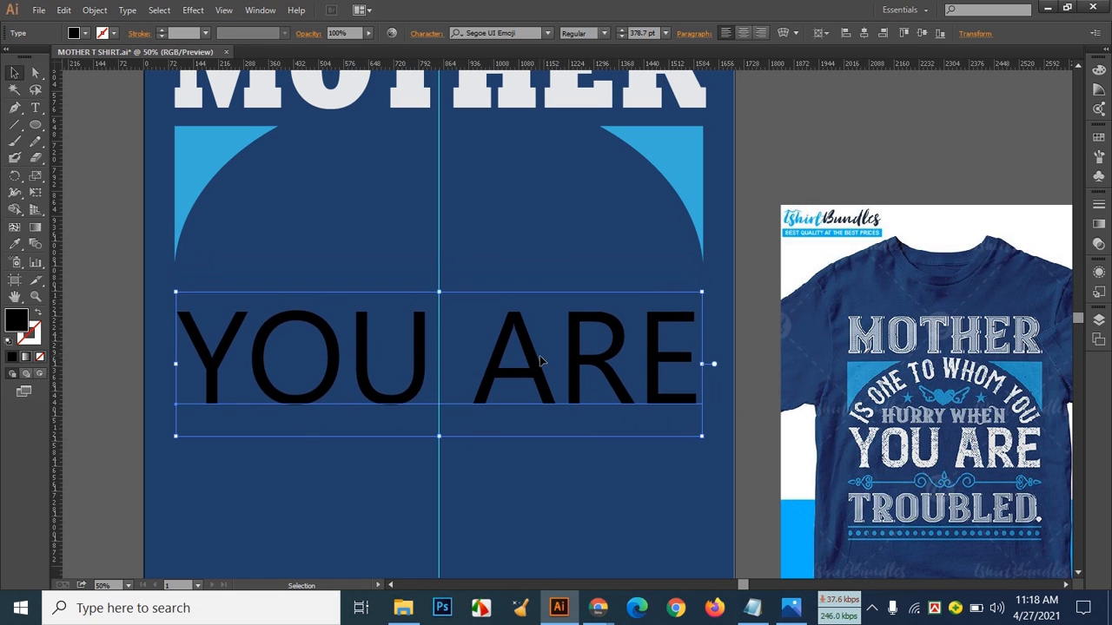
{"action": "key", "text": "Down"}
{"action": "key", "text": "Down"}
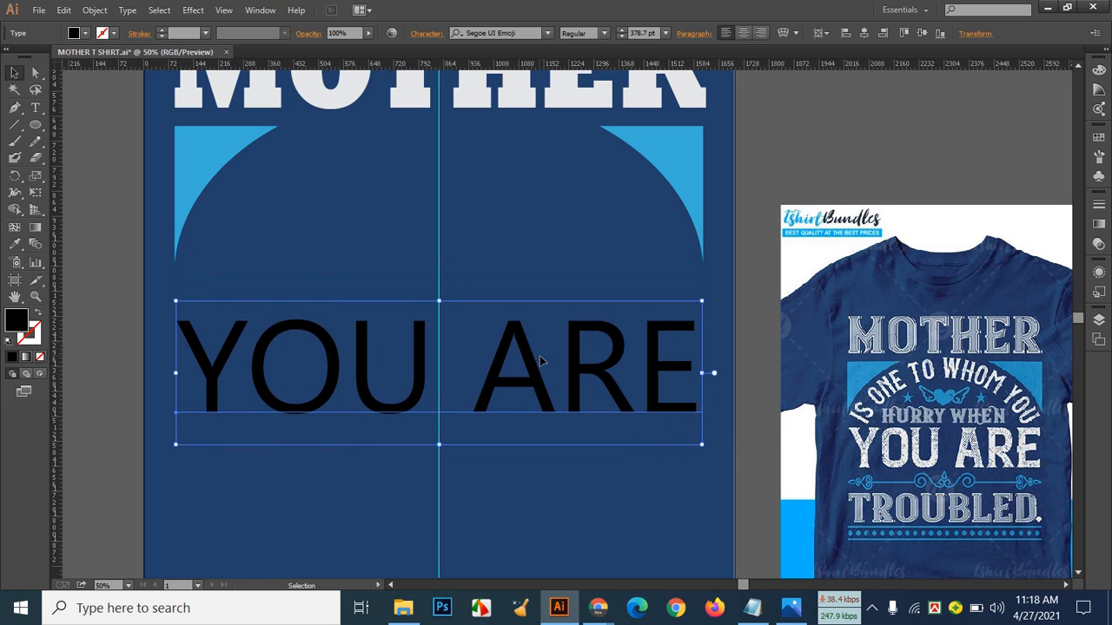
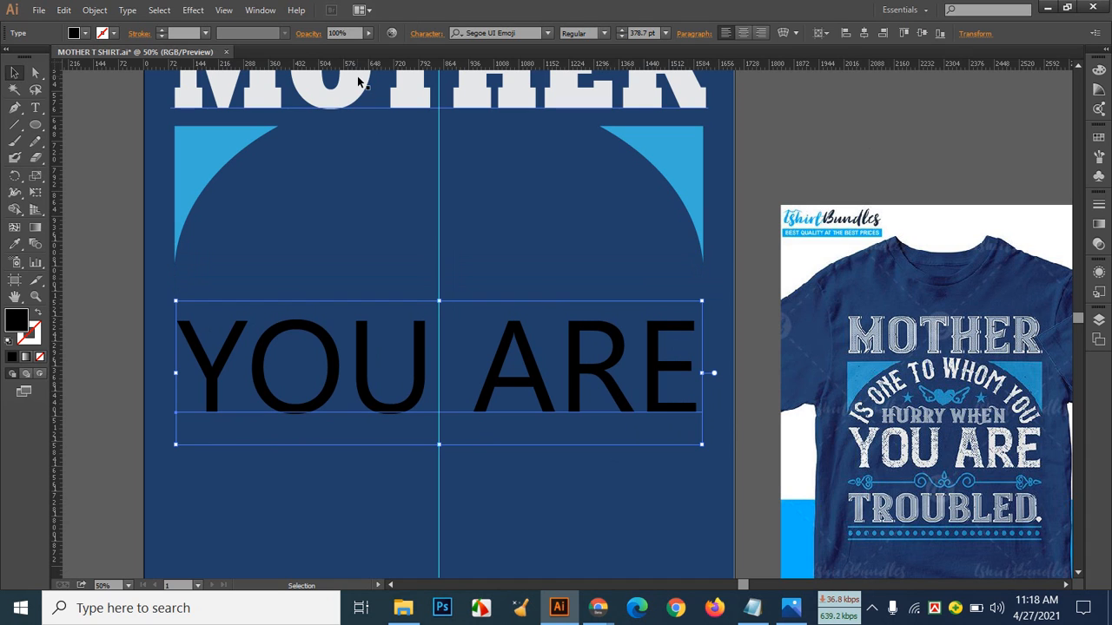
Step: Fill the YOU ARE text with the light grey swatch used for MOTHER and deselect it
{"action": "left_click", "coordinate": [84, 33]}
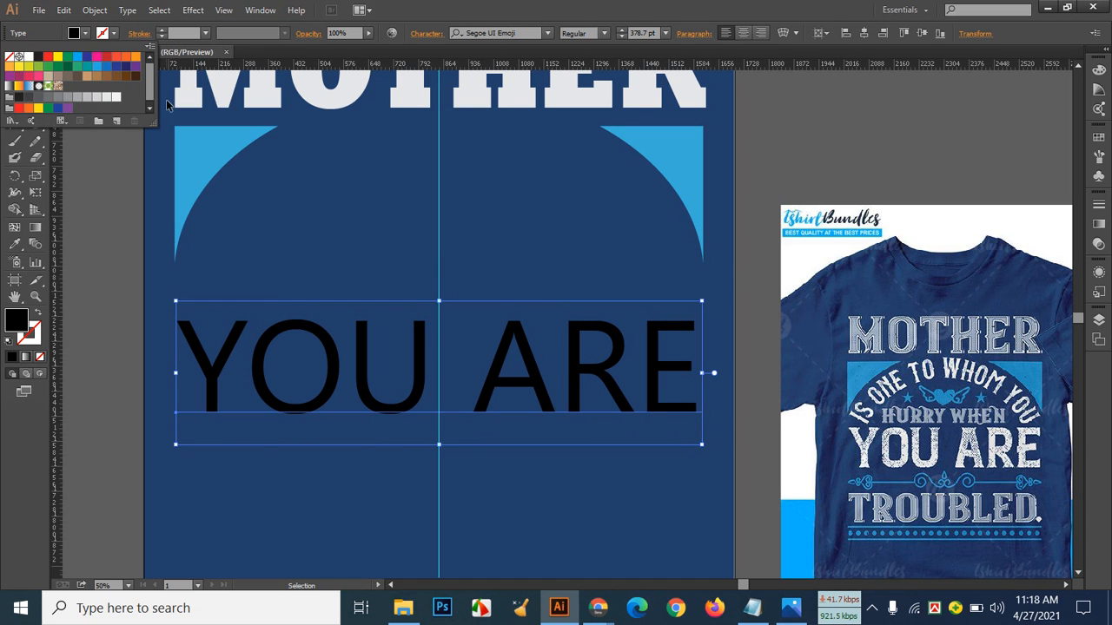
{"action": "left_click", "coordinate": [108, 98]}
{"action": "left_click", "coordinate": [819, 143]}
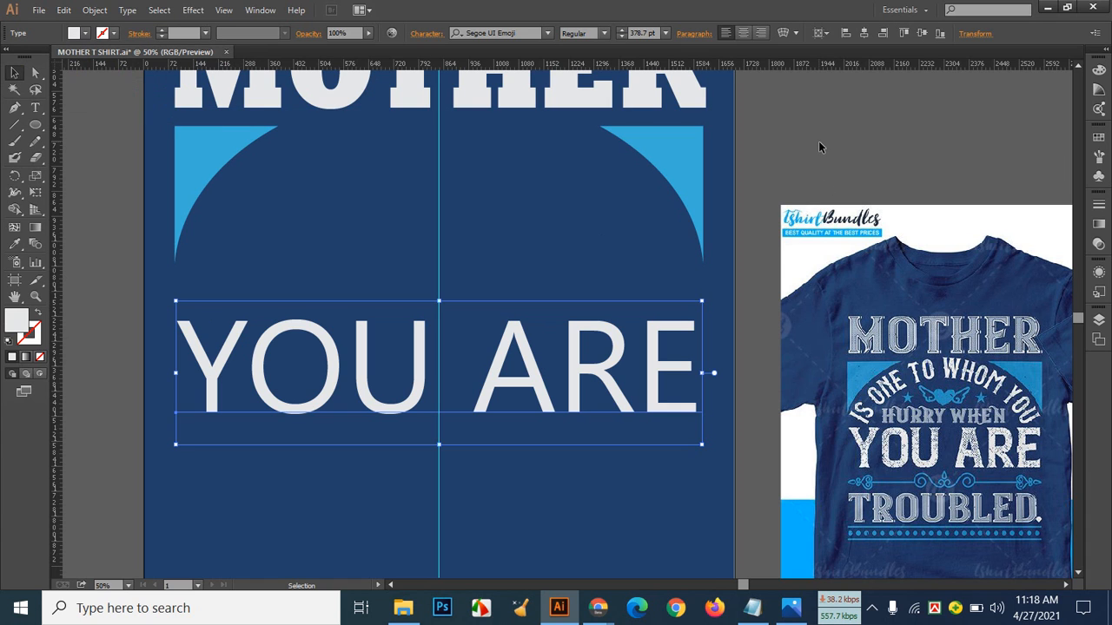
{"action": "left_click", "coordinate": [549, 199]}
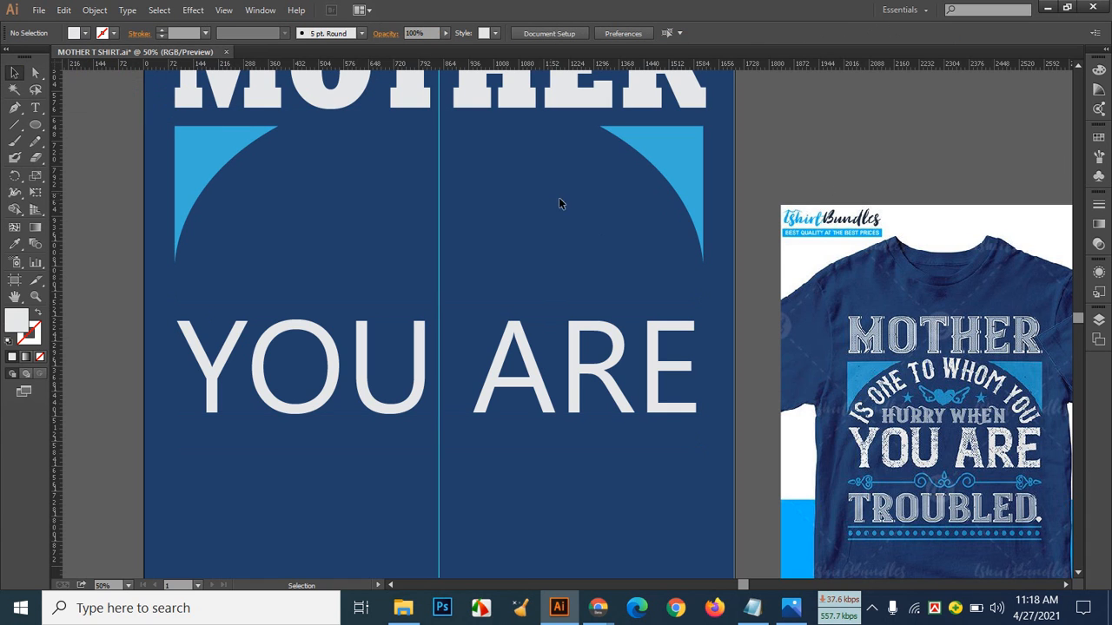
Step: Add a text line reading HURRY WHEN between the corner pieces, starting at the centre guide
{"action": "left_click", "coordinate": [36, 107]}
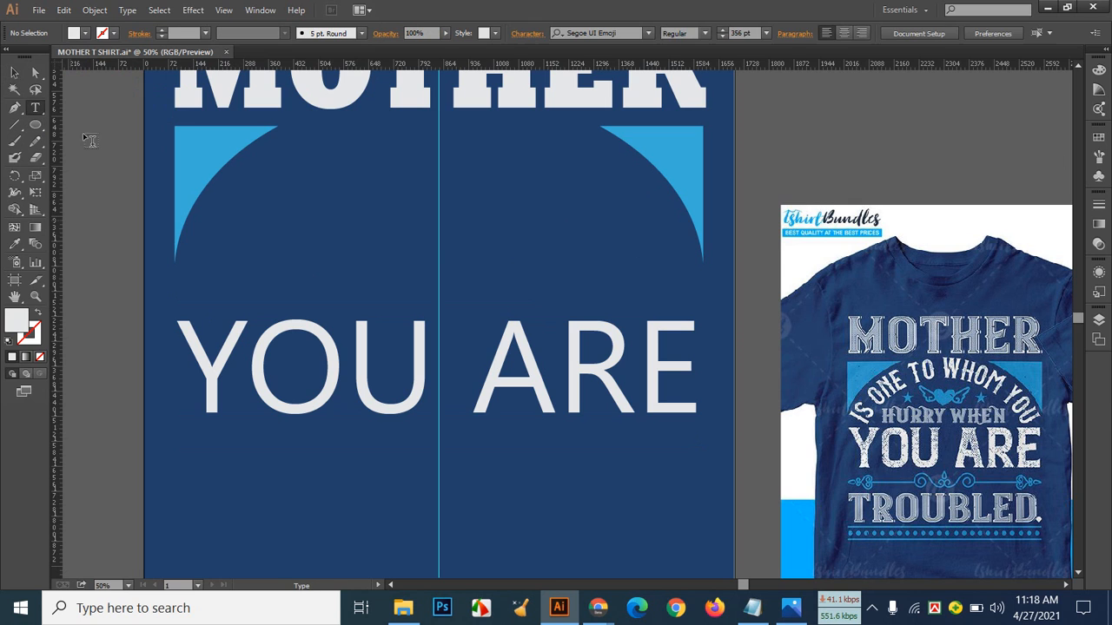
{"action": "left_click", "coordinate": [438, 235]}
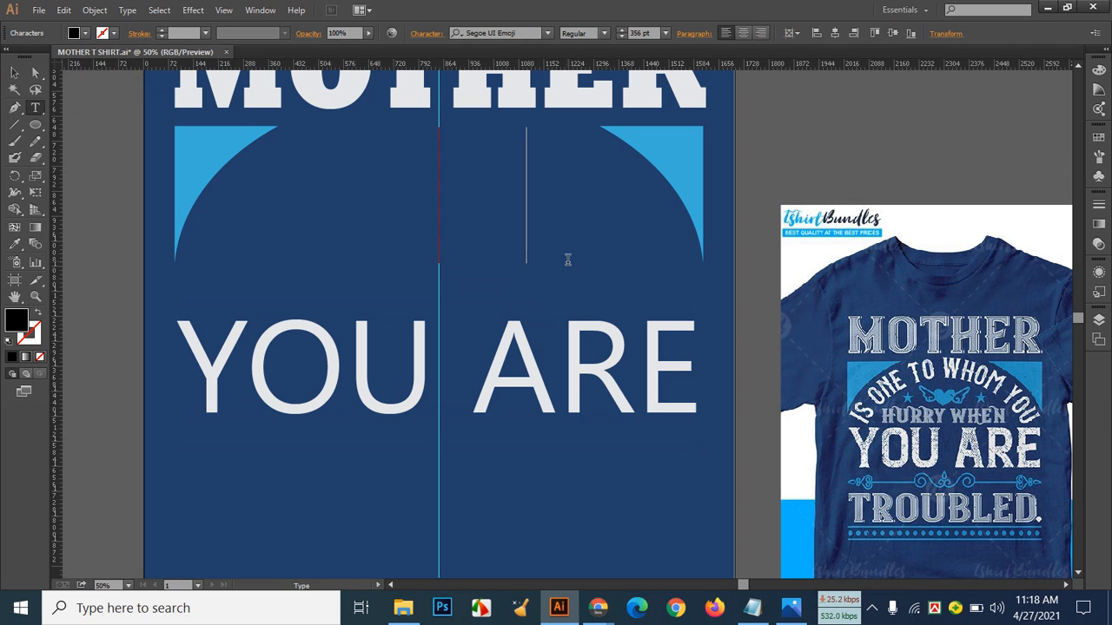
{"action": "type", "text": "HU"}
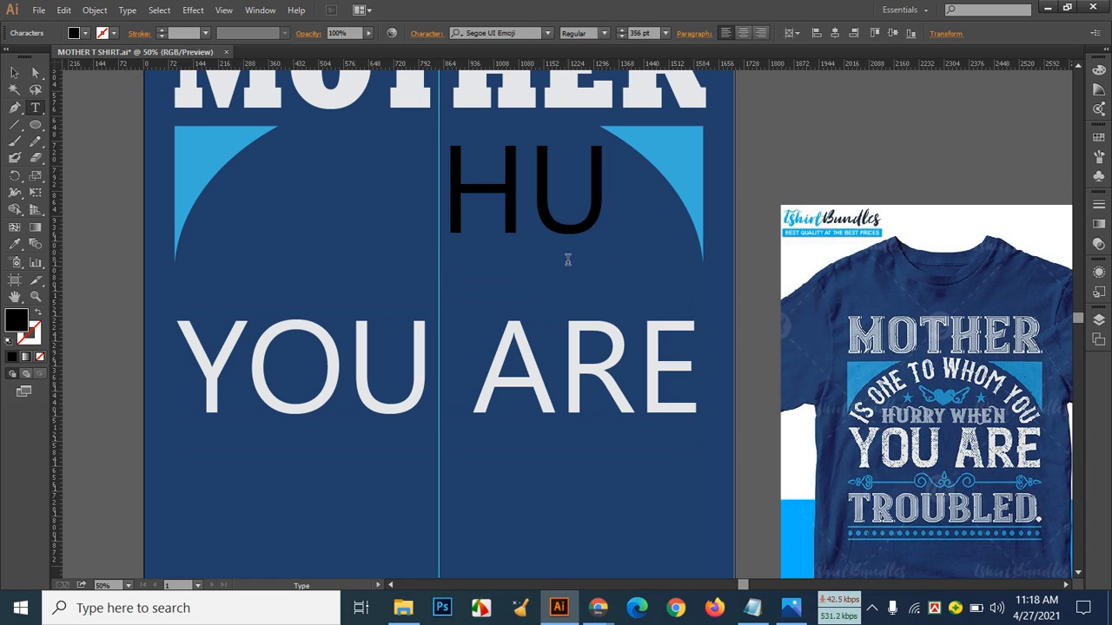
{"action": "type", "text": "RRY"}
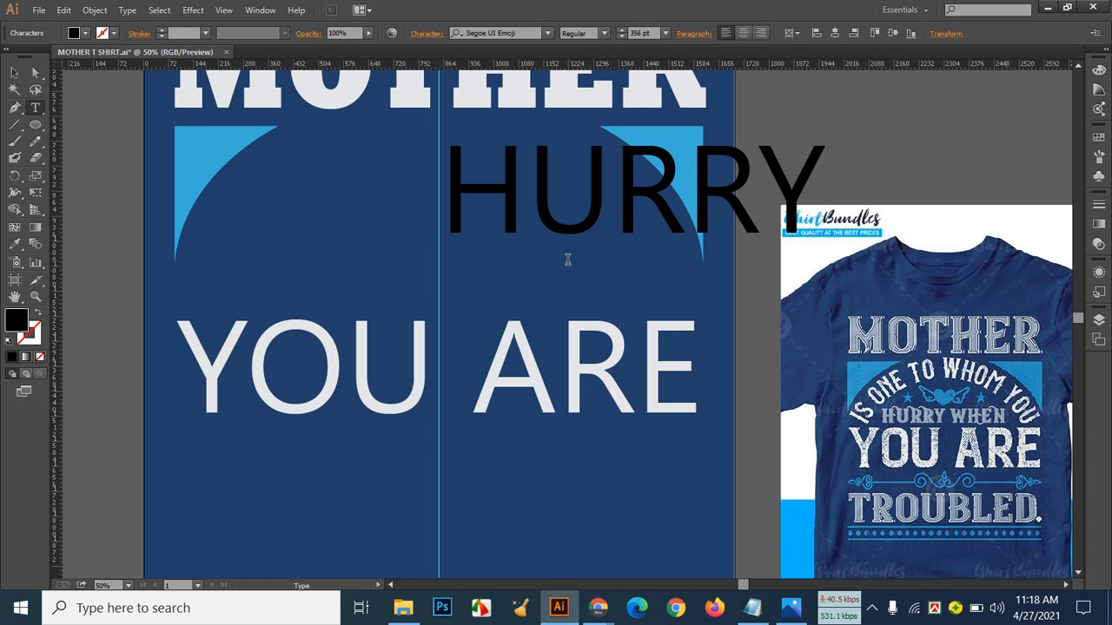
{"action": "type", "text": " WH"}
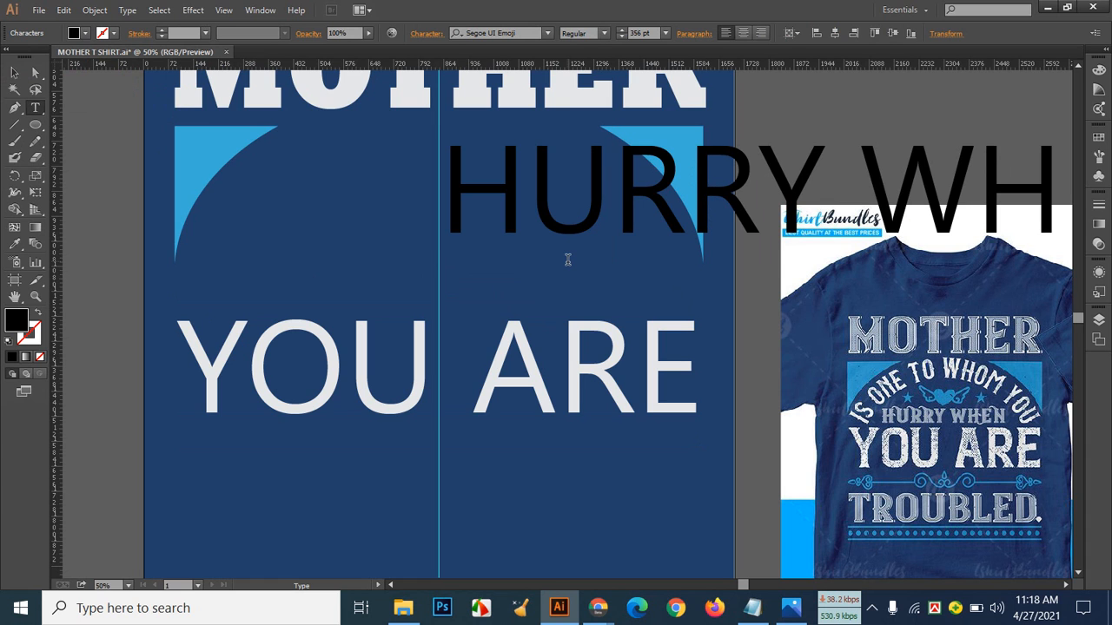
{"action": "type", "text": "EN"}
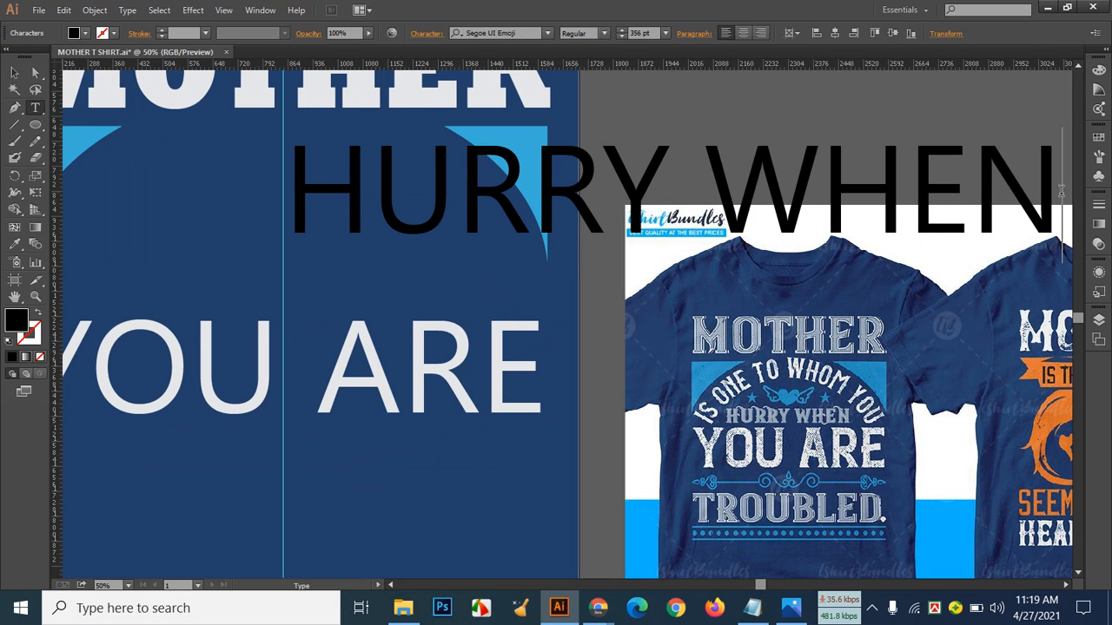
Step: Try 200 pt on the whole HURRY WHEN text and set its font size to 160 pt
{"action": "left_click_drag", "start_coordinate": [1066, 189], "coordinate": [238, 194]}
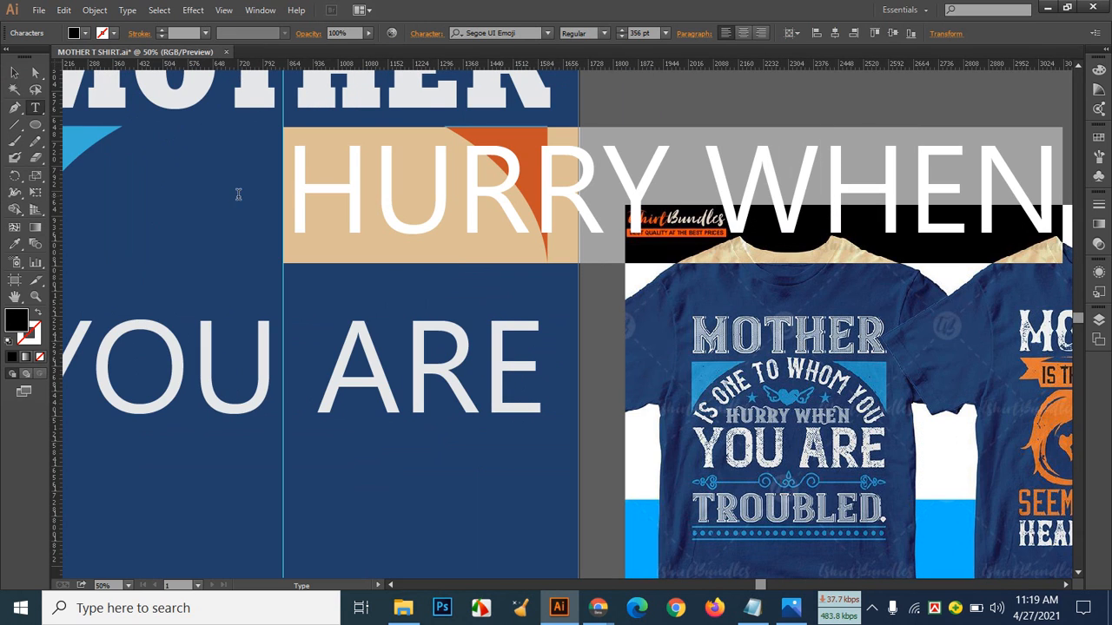
{"action": "left_click", "coordinate": [641, 33]}
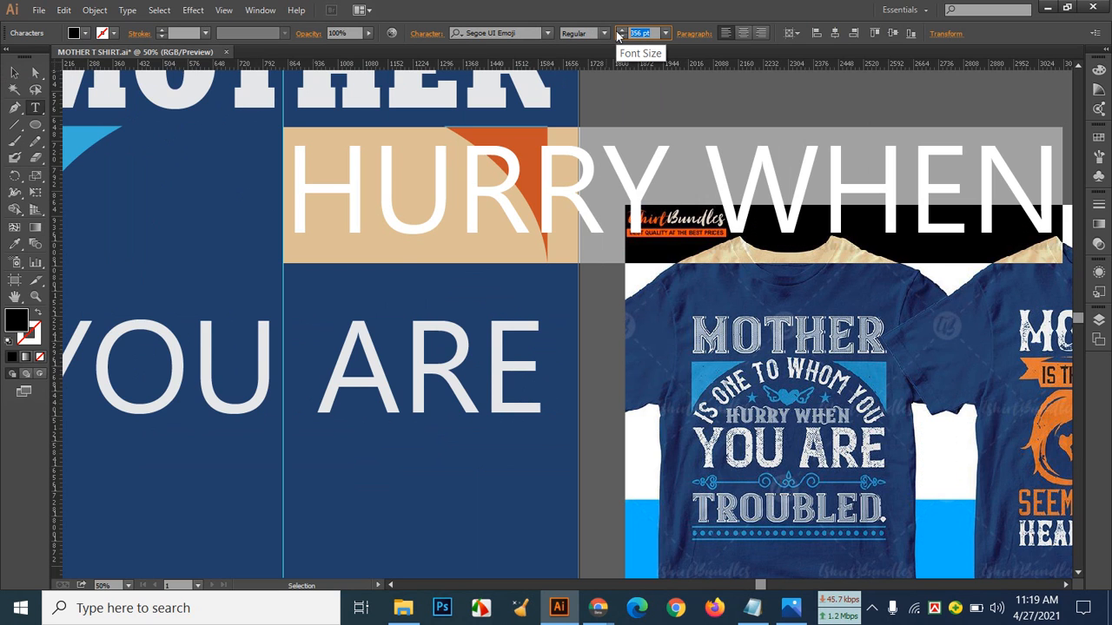
{"action": "type", "text": "200"}
{"action": "key", "text": "Return"}
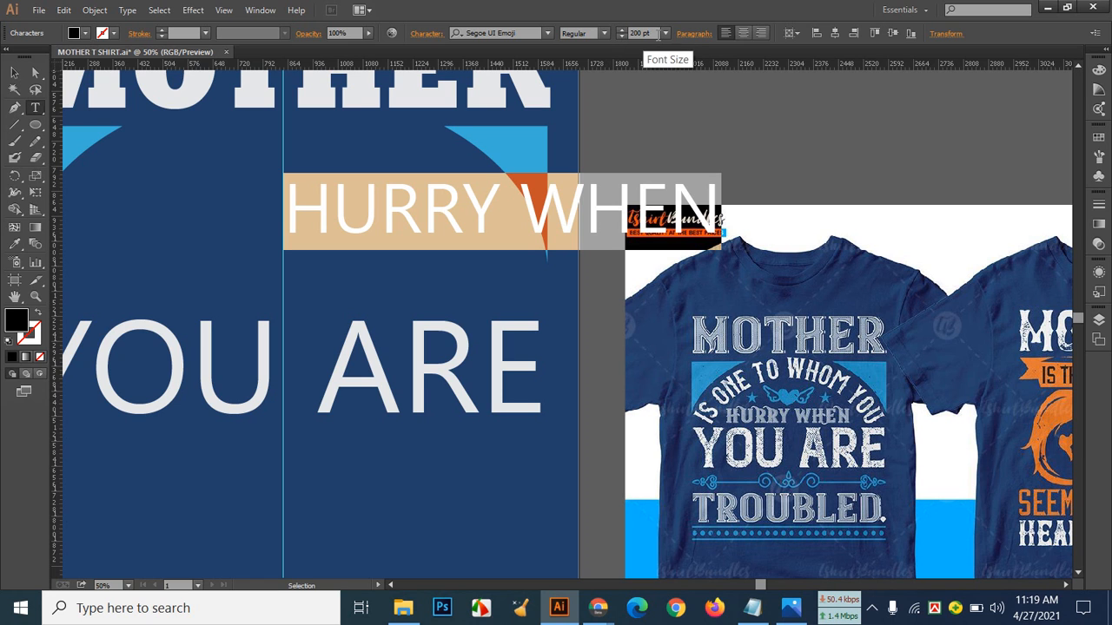
{"action": "left_click", "coordinate": [657, 33]}
{"action": "type", "text": "1"}
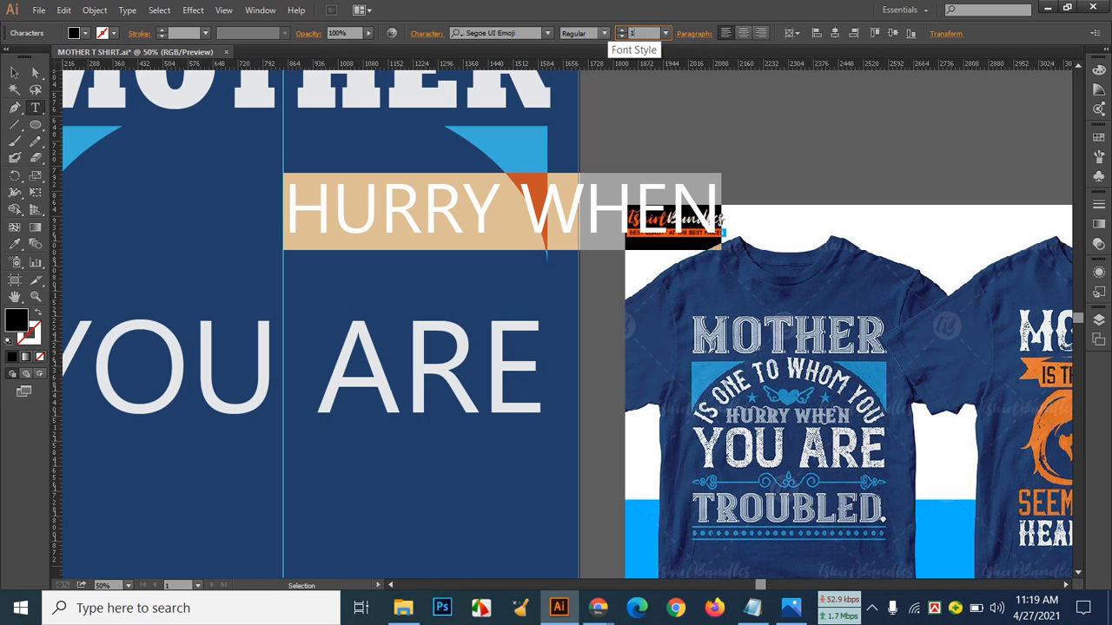
{"action": "type", "text": "60"}
{"action": "key", "text": "Return"}
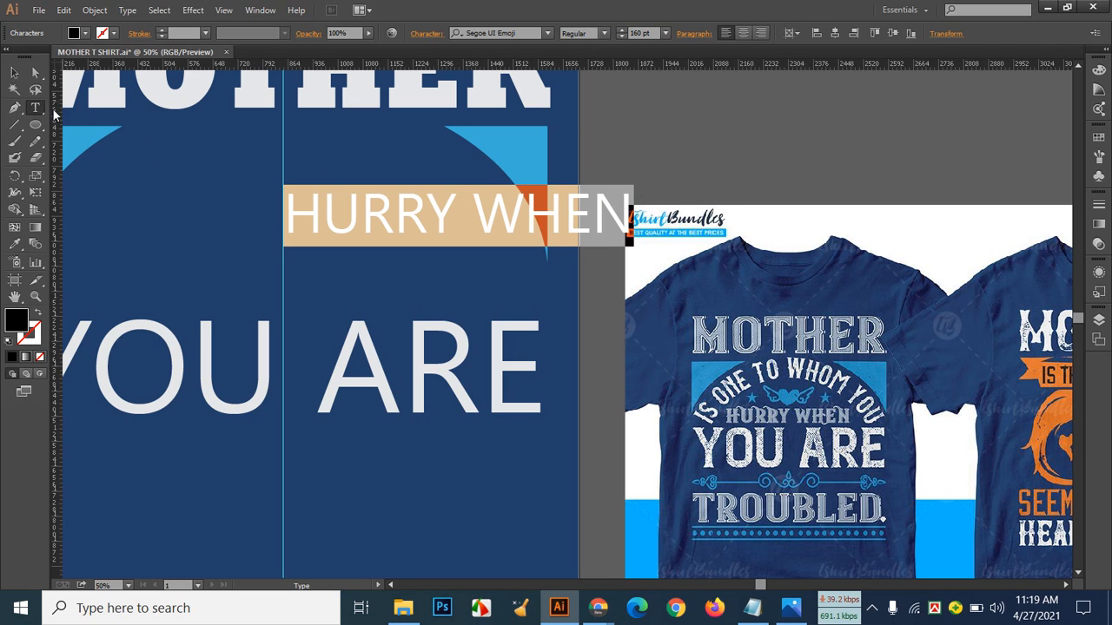
Step: Centre the HURRY WHEN text horizontally on the artboard
{"action": "left_click", "coordinate": [15, 72]}
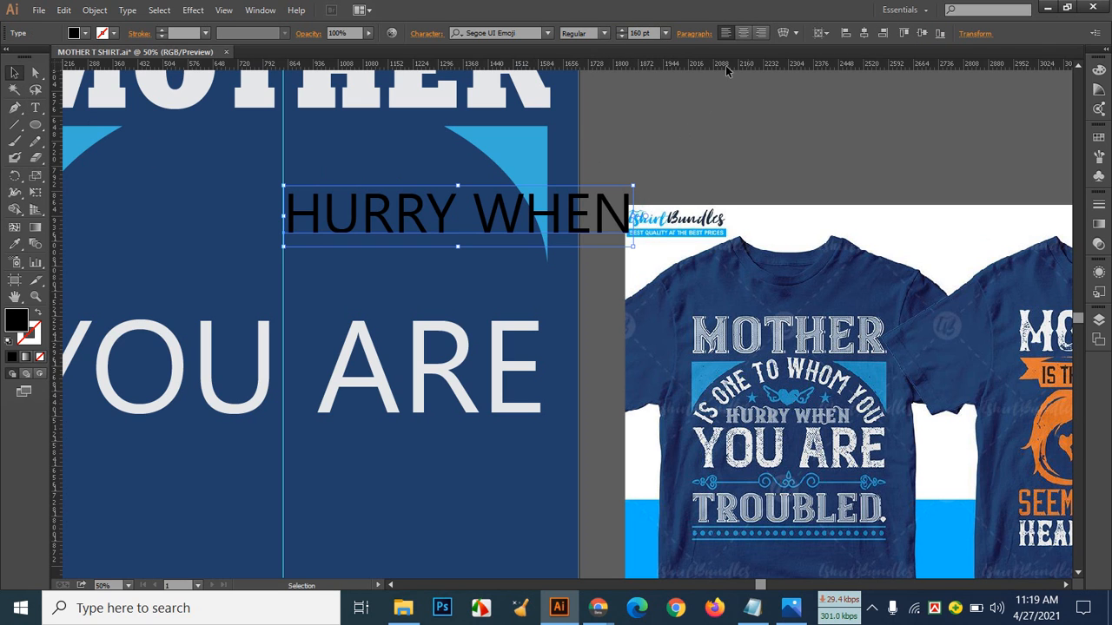
{"action": "left_click", "coordinate": [863, 33]}
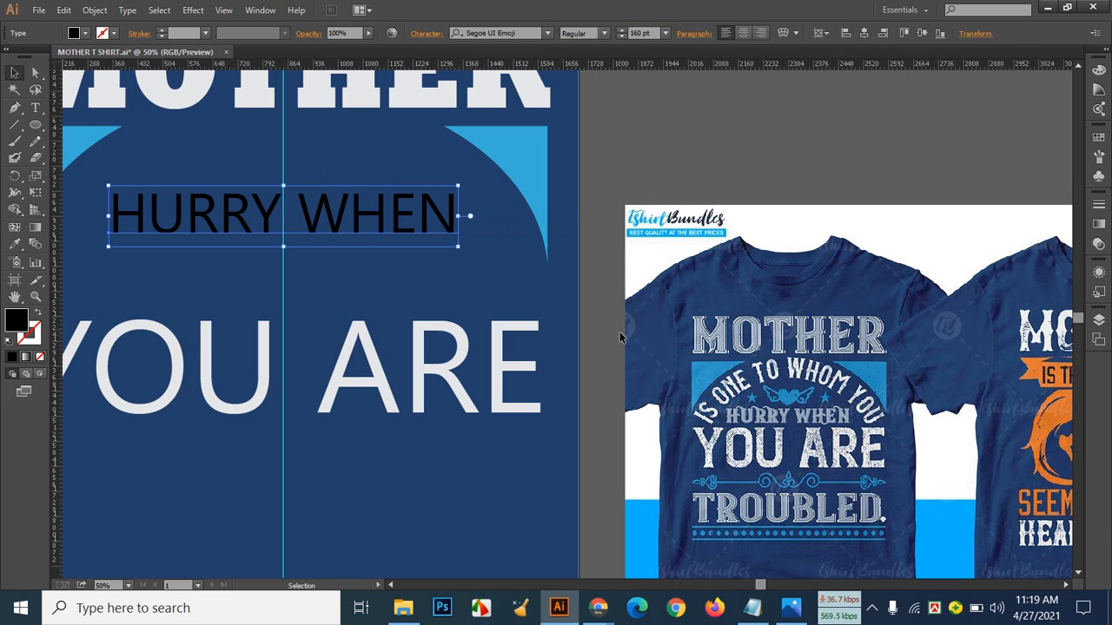
{"action": "key", "text": "space"}
{"action": "left_click_drag", "start_coordinate": [626, 170], "coordinate": [805, 169]}
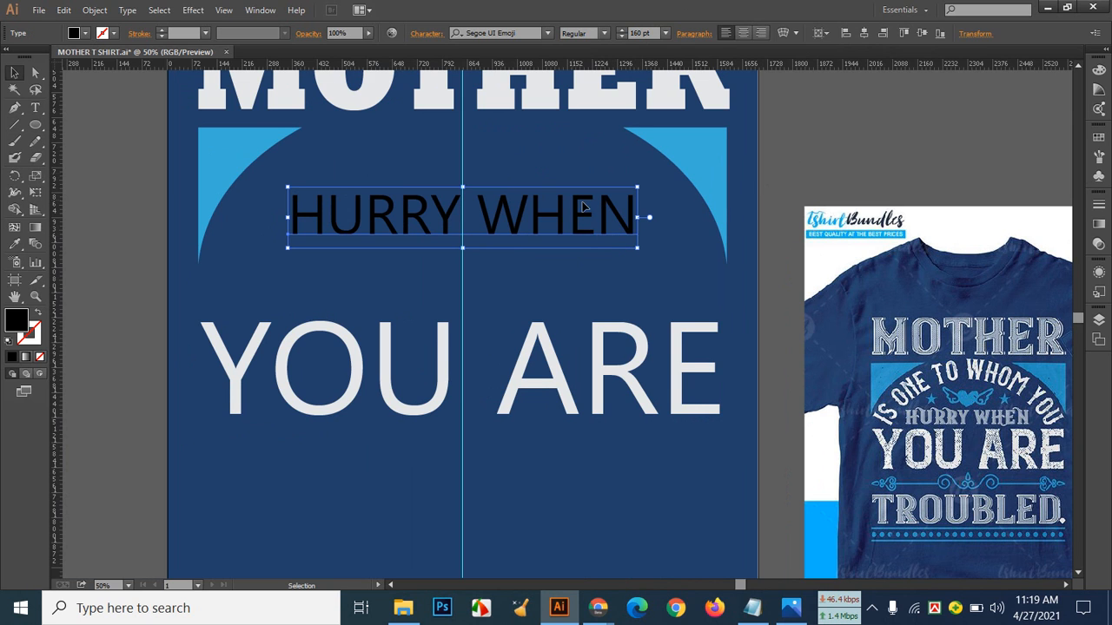
Step: Try Rockwell Extra Bold and the fonts listed after it on the HURRY WHEN text, and set its font to Stencil
{"action": "left_click", "coordinate": [547, 33]}
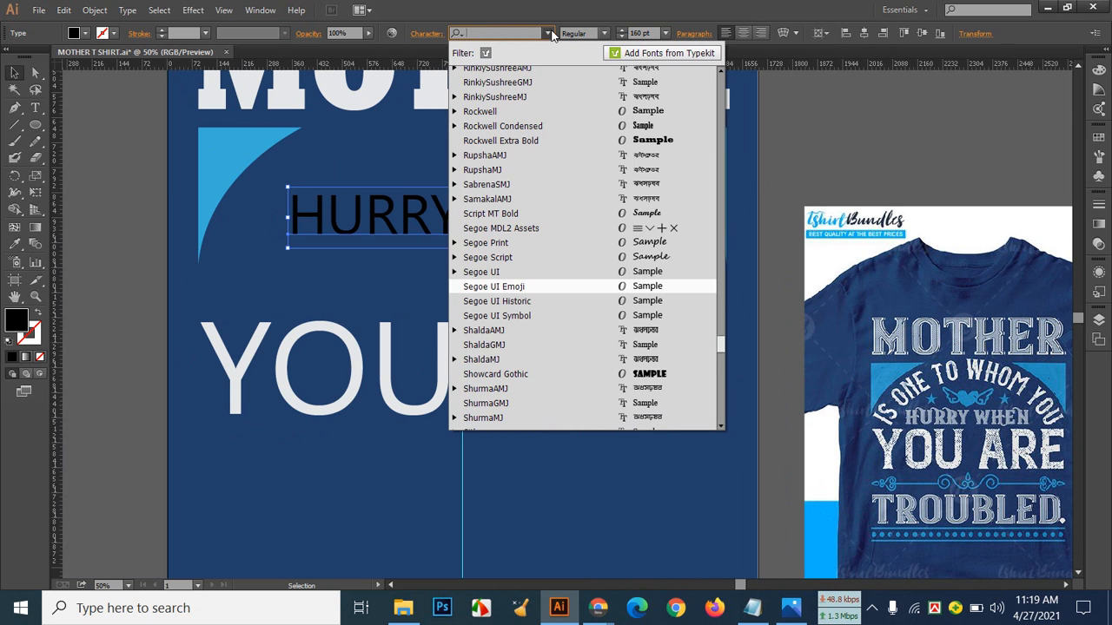
{"action": "left_click", "coordinate": [666, 139]}
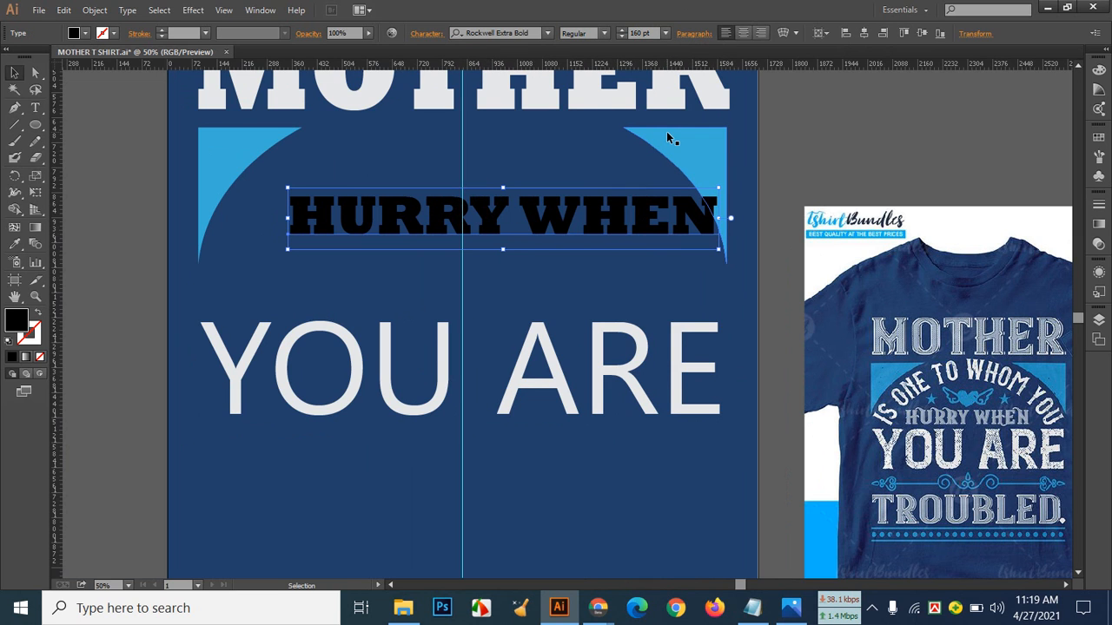
{"action": "left_click", "coordinate": [533, 32]}
{"action": "key", "text": "Down"}
{"action": "key", "text": "Down"}
{"action": "key", "text": "Down"}
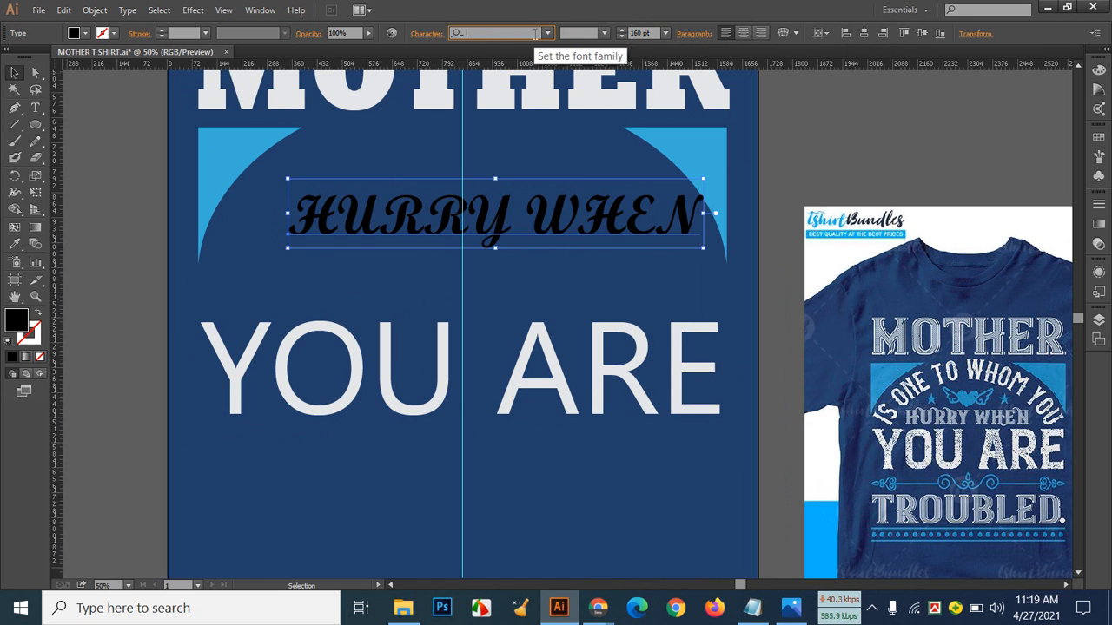
{"action": "key", "text": "Down"}
{"action": "key", "text": "Down"}
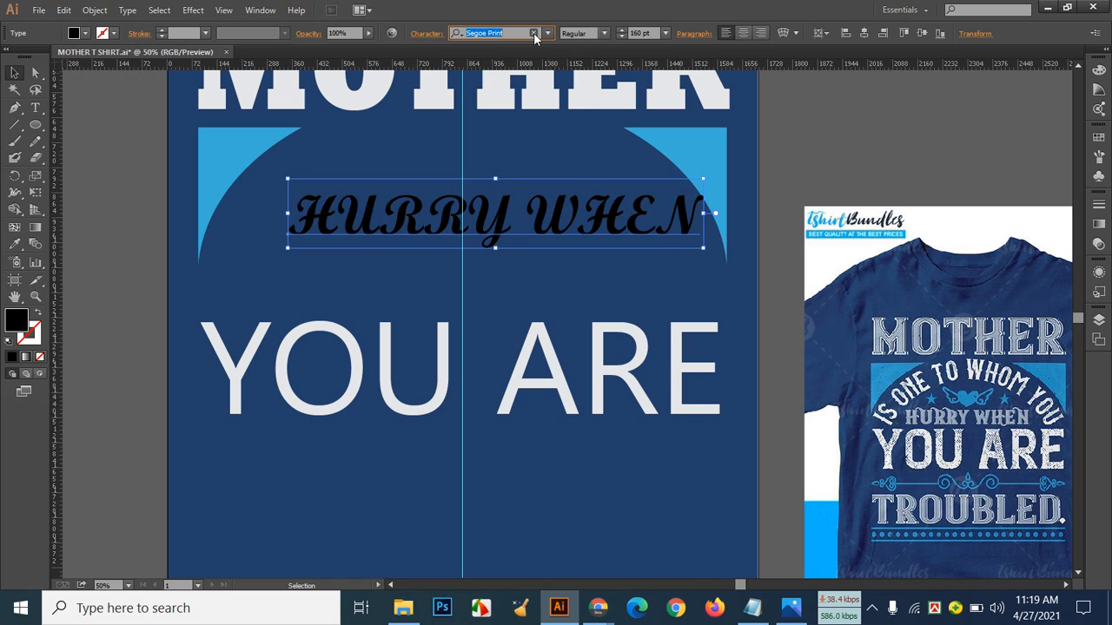
{"action": "key", "text": "Down"}
{"action": "key", "text": "Down"}
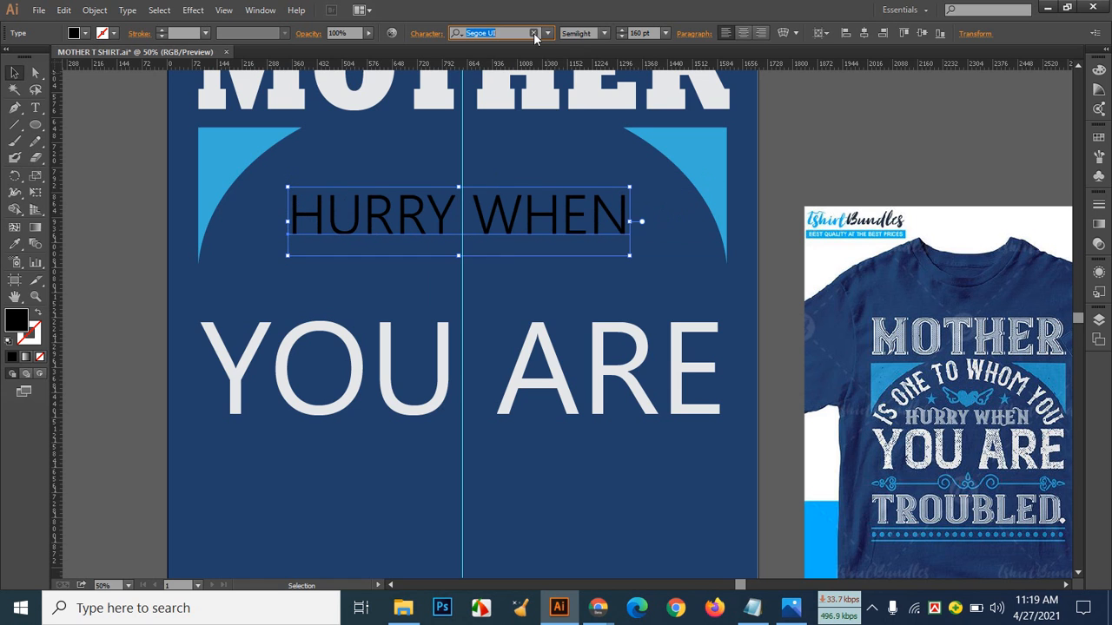
{"action": "key", "text": "Down"}
{"action": "key", "text": "Down"}
{"action": "key", "text": "Down"}
{"action": "key", "text": "Down"}
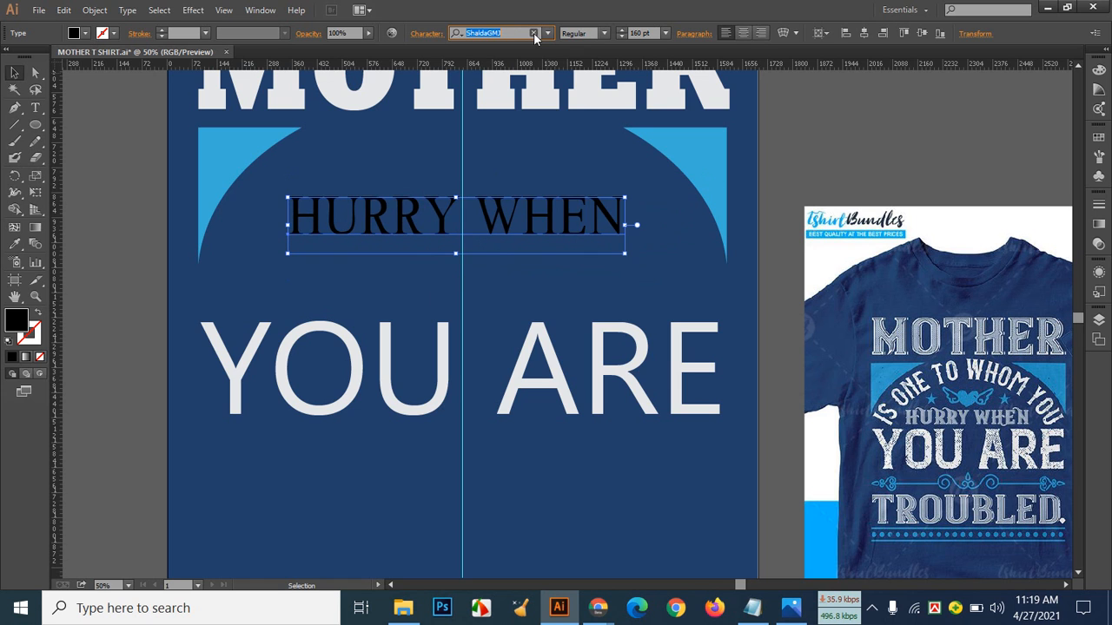
{"action": "key", "text": "Down"}
{"action": "key", "text": "Down"}
{"action": "key", "text": "Down"}
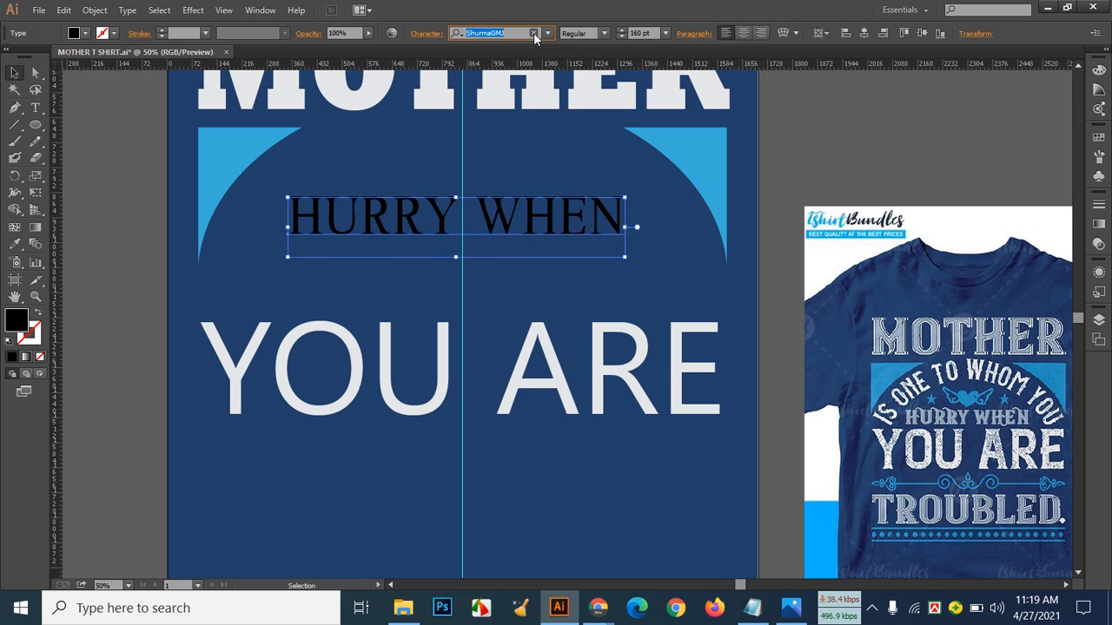
{"action": "key", "text": "Down"}
{"action": "key", "text": "Down"}
{"action": "key", "text": "Down"}
{"action": "key", "text": "Down"}
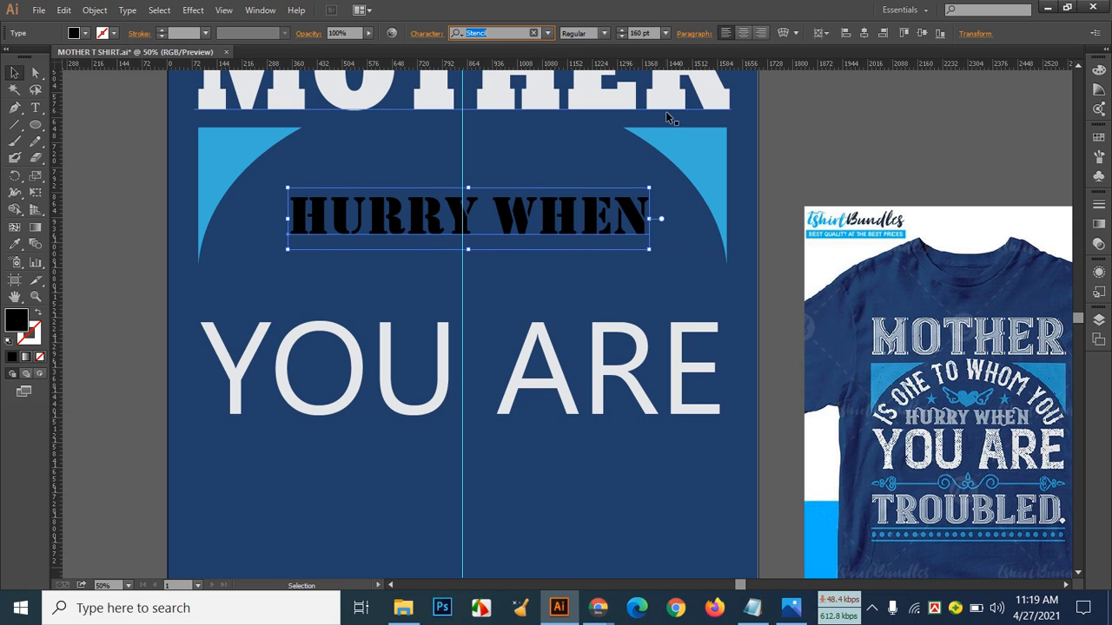
Step: Move the HURRY WHEN text down to just above YOU ARE and centre it horizontally on the artboard
{"action": "left_click", "coordinate": [579, 174]}
{"action": "left_click_drag", "start_coordinate": [543, 217], "coordinate": [540, 277]}
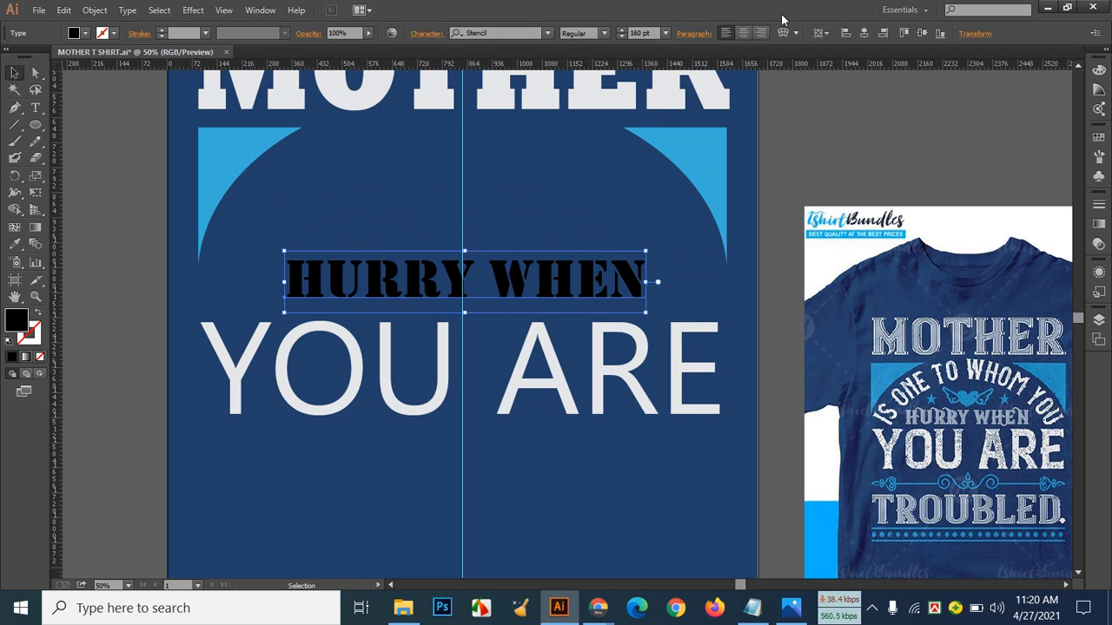
{"action": "left_click", "coordinate": [865, 38]}
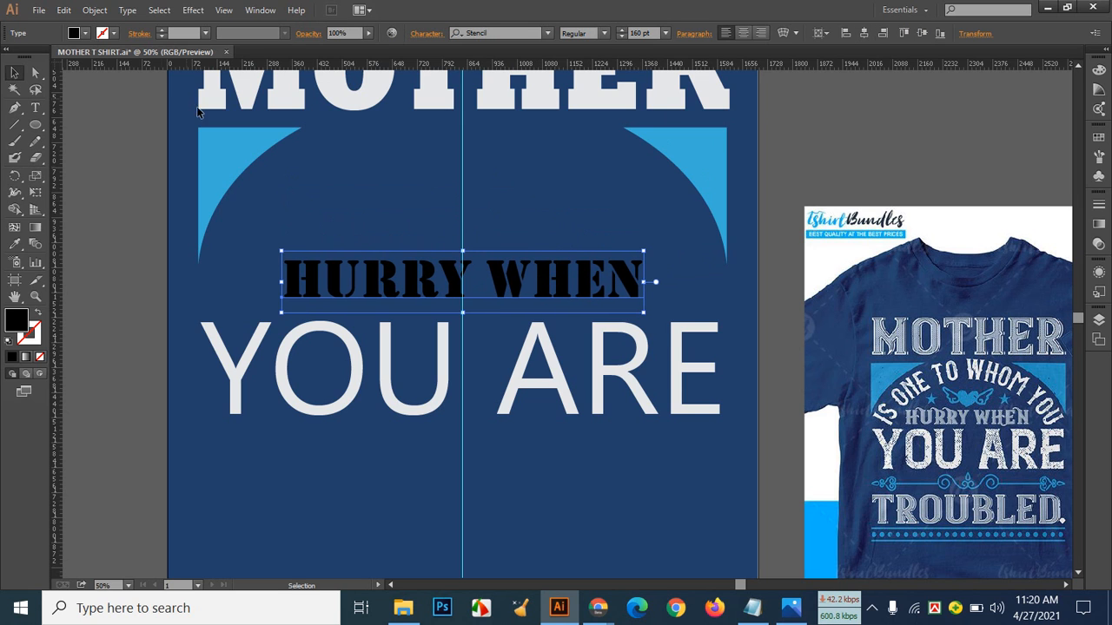
Step: Fill the HURRY WHEN text with a medium grey swatch and deselect it
{"action": "left_click", "coordinate": [86, 34]}
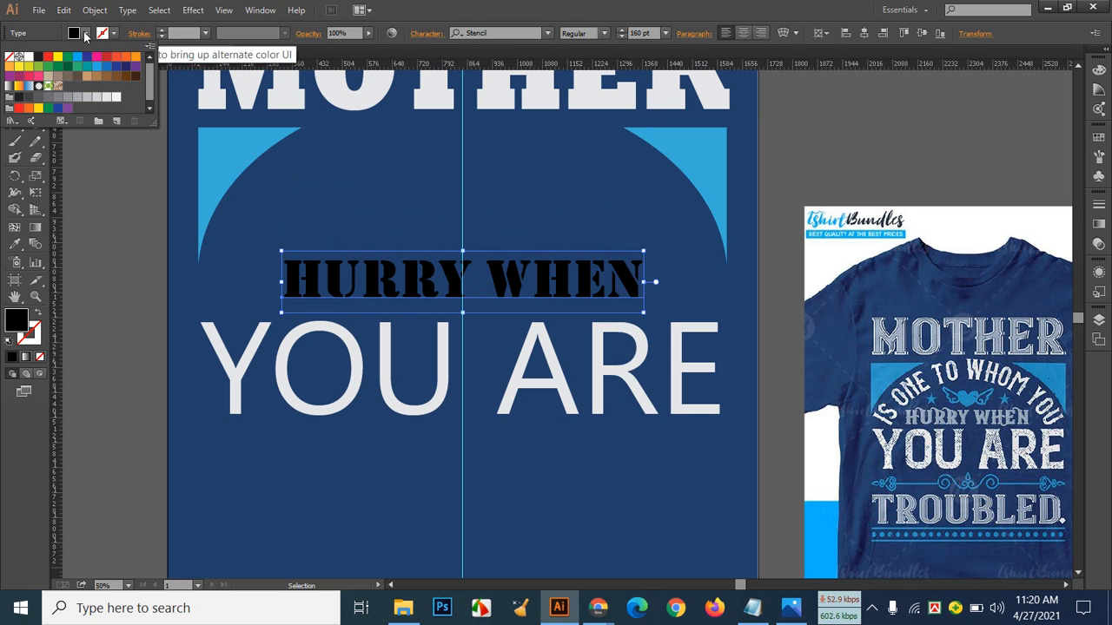
{"action": "left_click", "coordinate": [77, 99]}
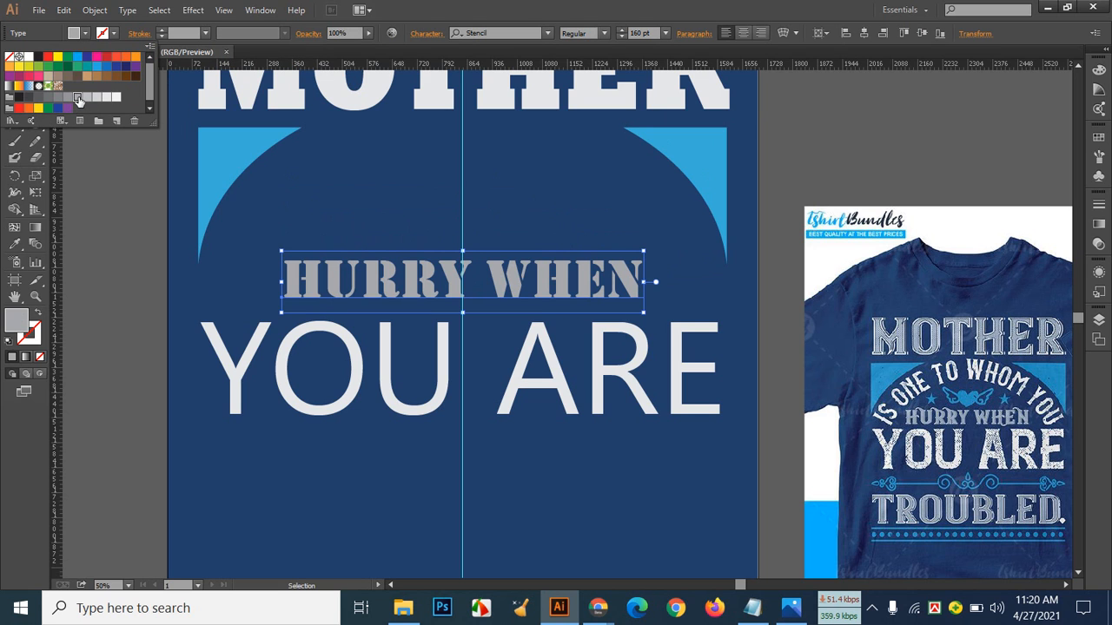
{"action": "left_click", "coordinate": [800, 133]}
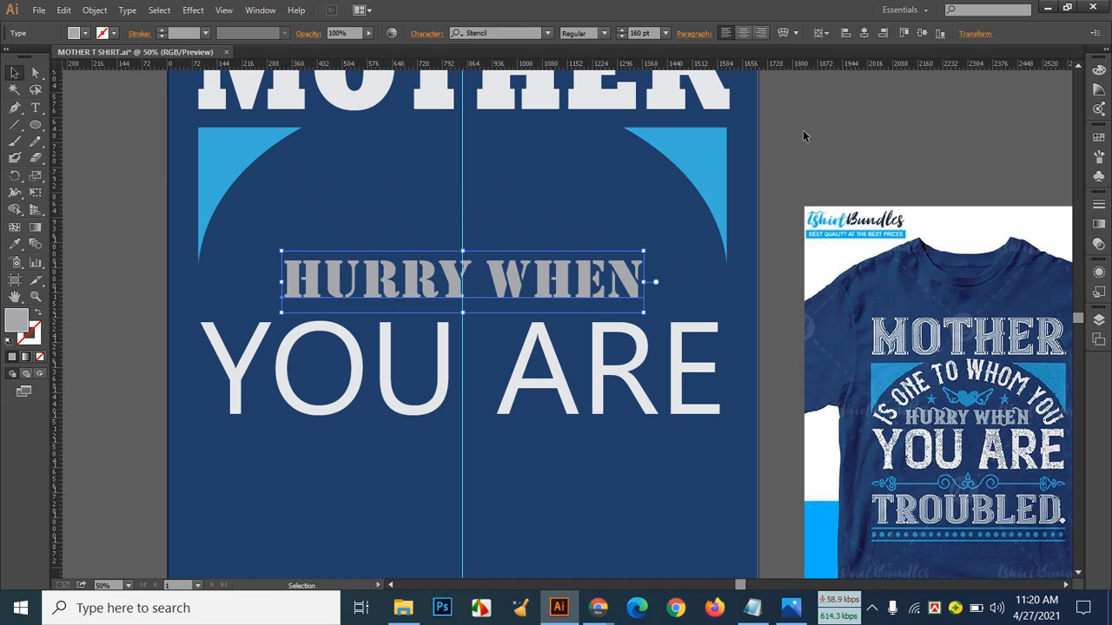
{"action": "left_click", "coordinate": [531, 233]}
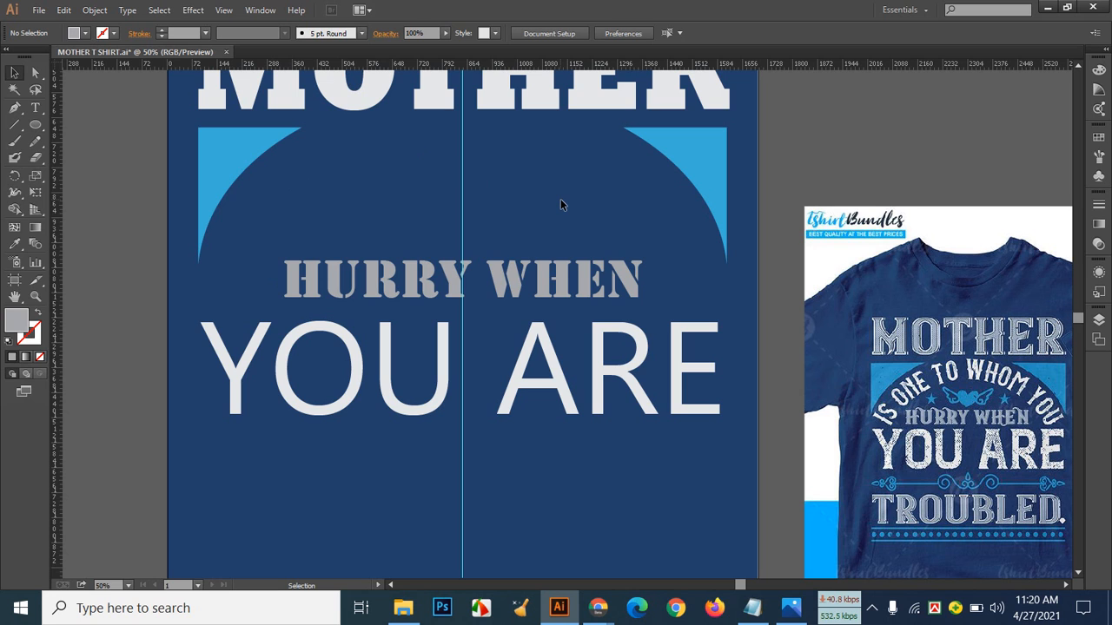
Step: Add a 150 pt text line reading IS ONE TO WHOM YOU above HURRY WHEN, starting at the centre guide
{"action": "left_click", "coordinate": [40, 110]}
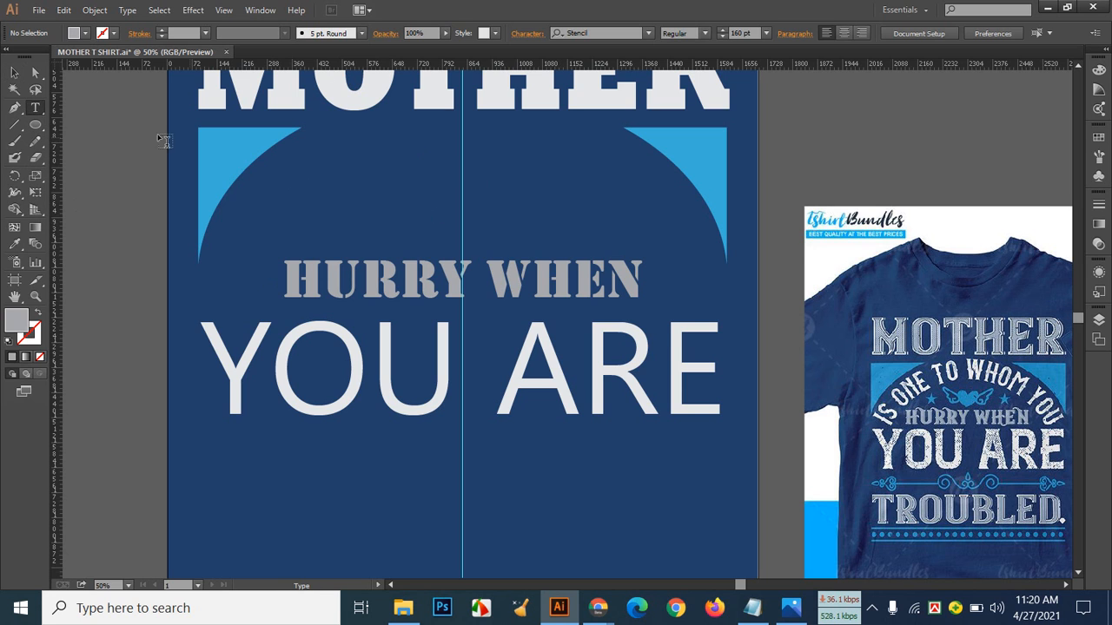
{"action": "left_click", "coordinate": [467, 182]}
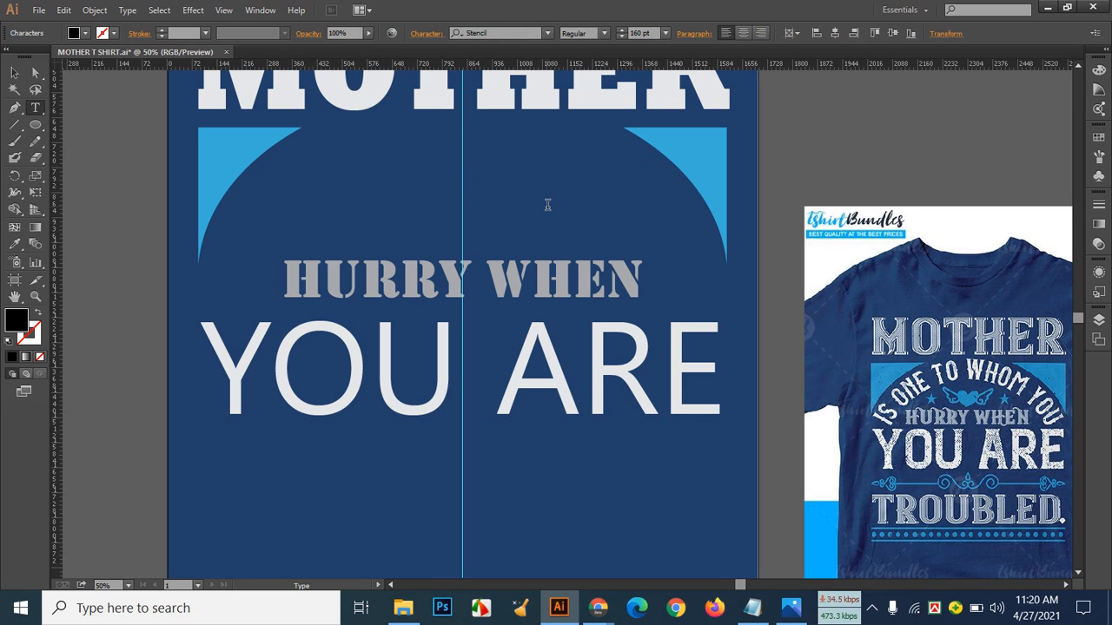
{"action": "left_click", "coordinate": [640, 33]}
{"action": "type", "text": "1"}
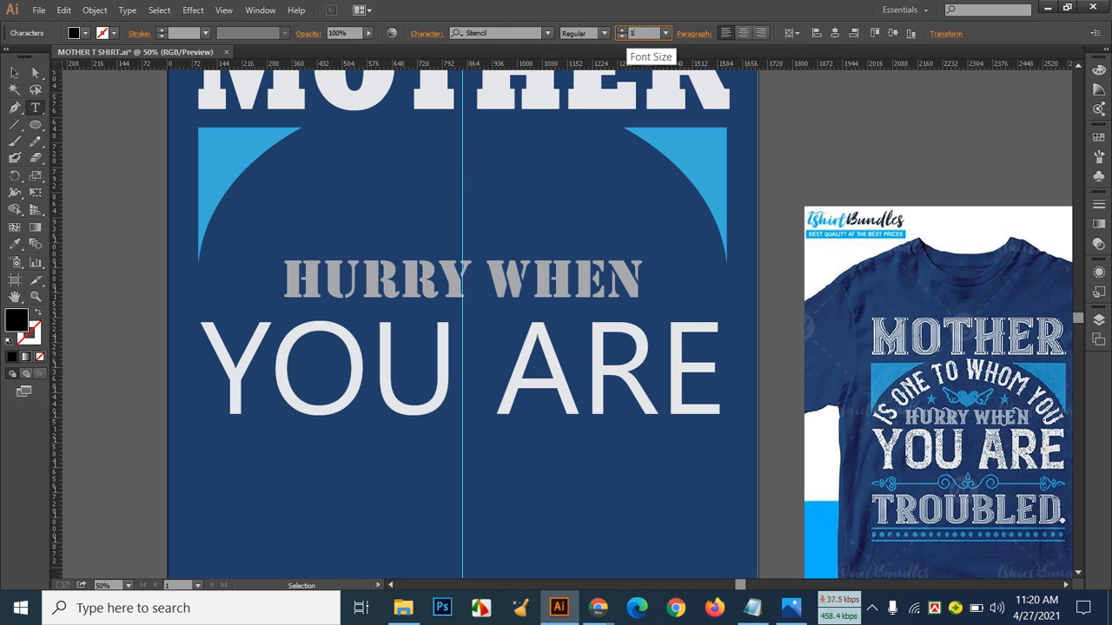
{"action": "type", "text": "50"}
{"action": "key", "text": "Return"}
{"action": "type", "text": "I"}
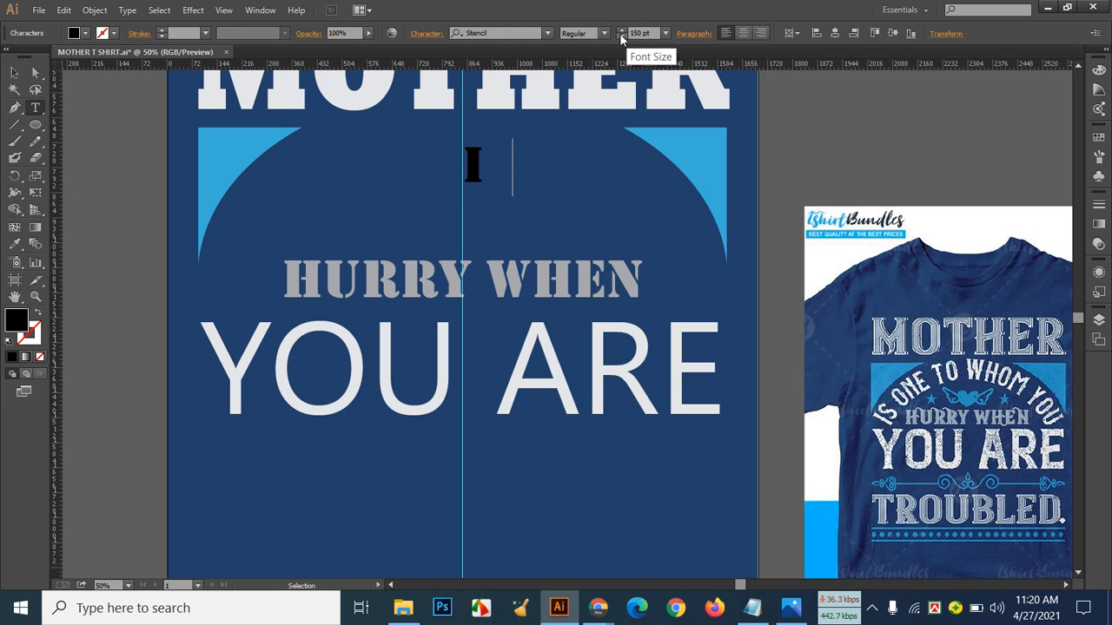
{"action": "type", "text": "S O"}
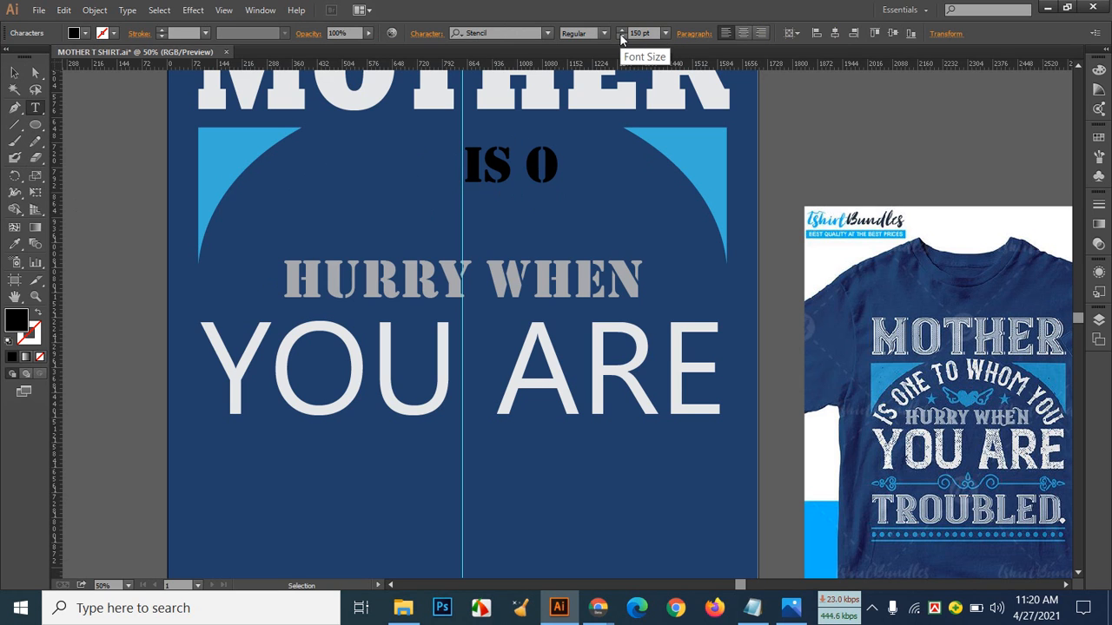
{"action": "type", "text": "NE T"}
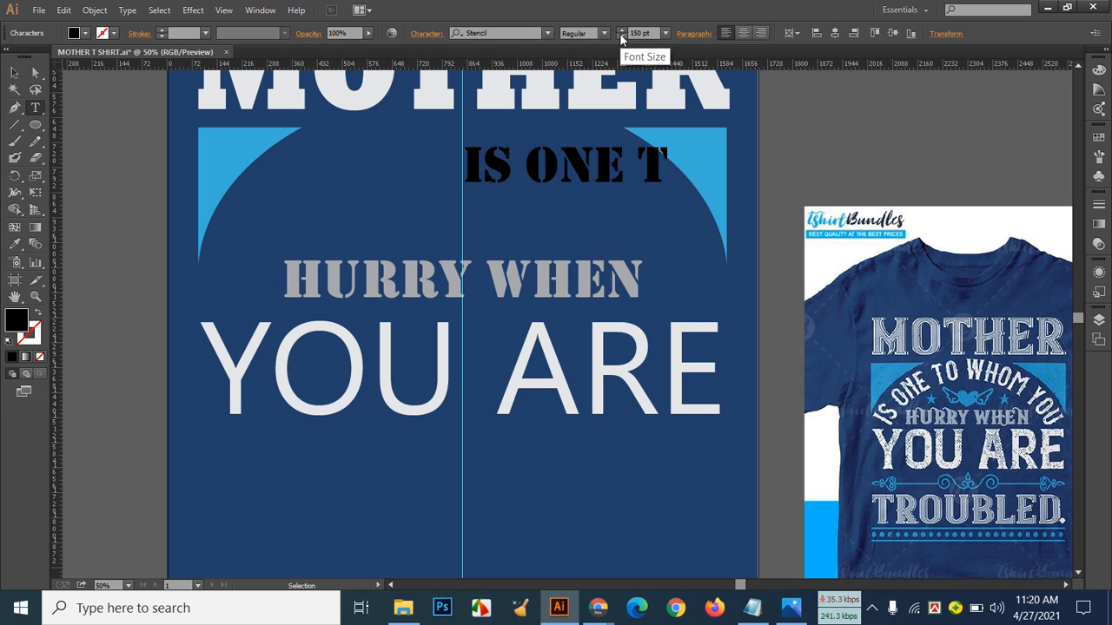
{"action": "type", "text": "O WH"}
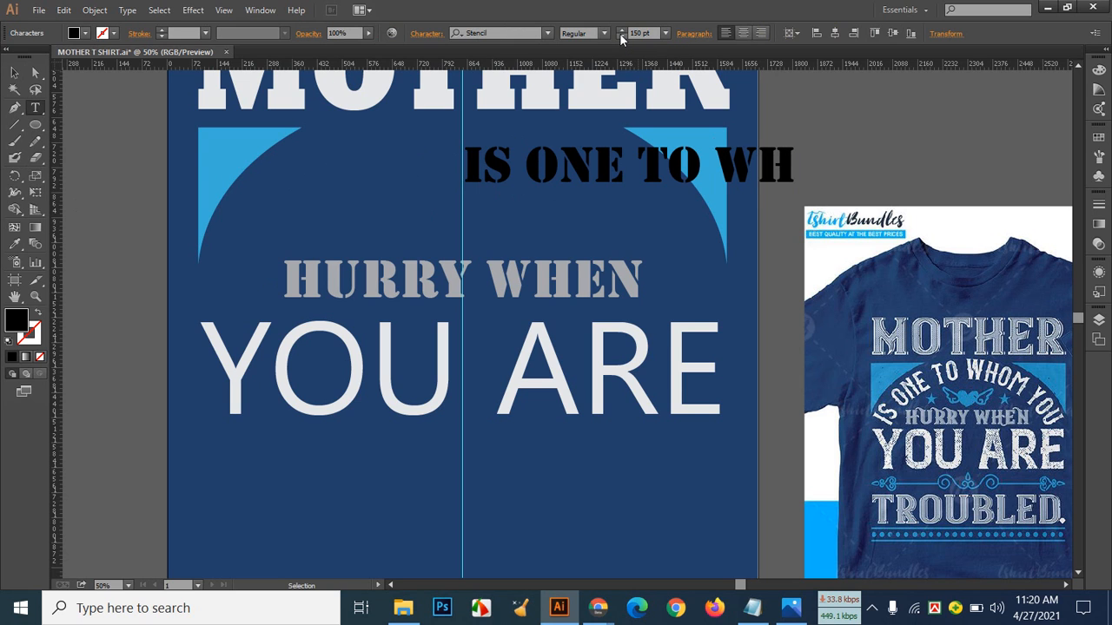
{"action": "type", "text": "OM"}
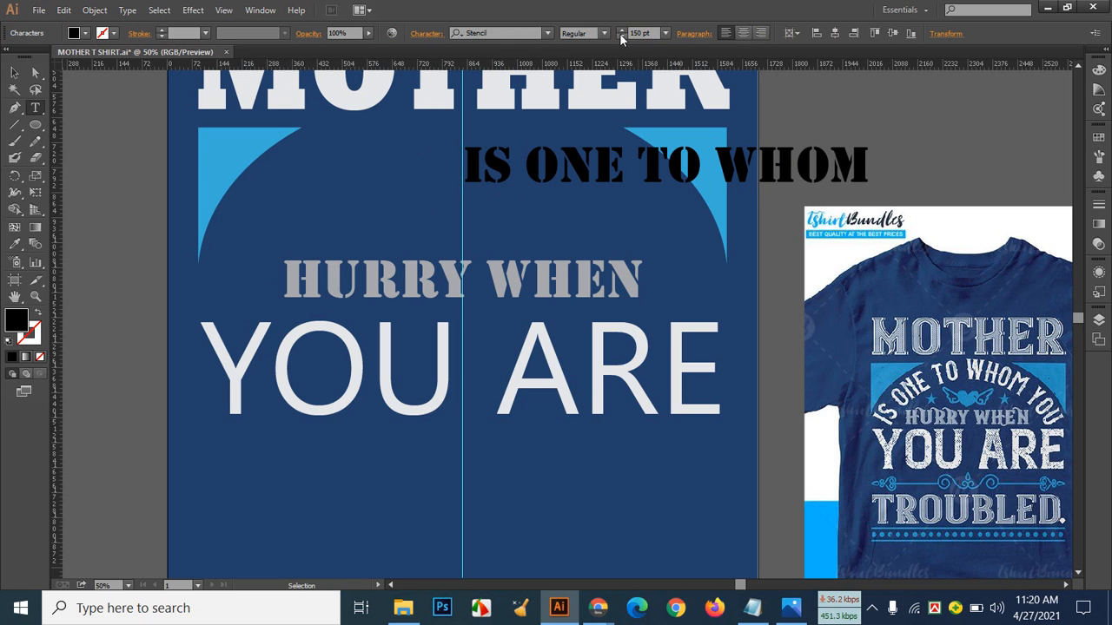
{"action": "type", "text": " YO"}
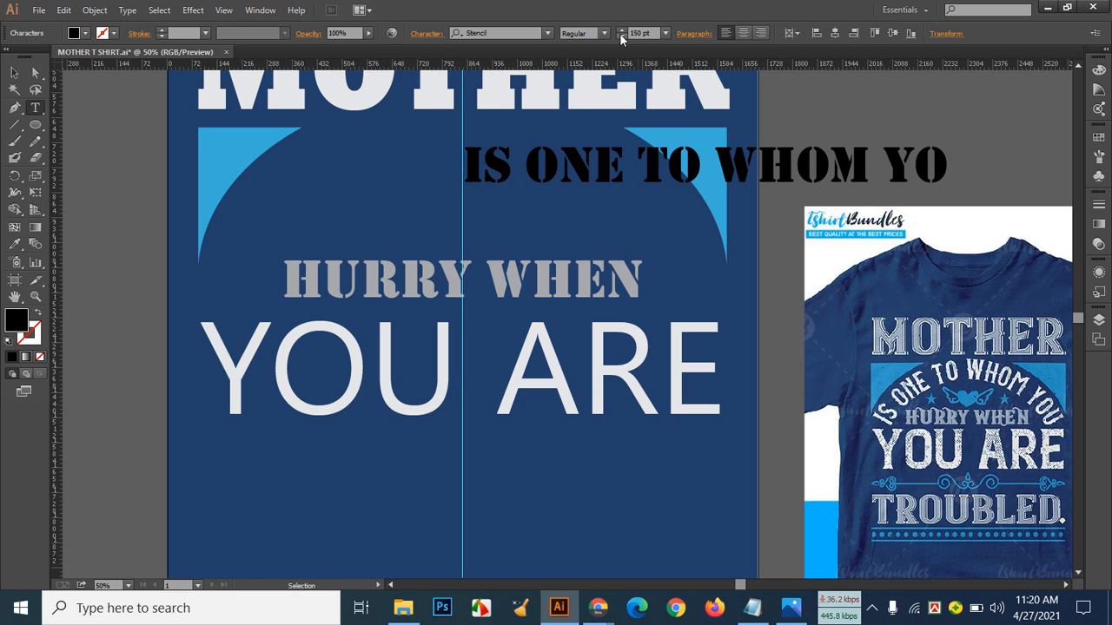
{"action": "type", "text": "U"}
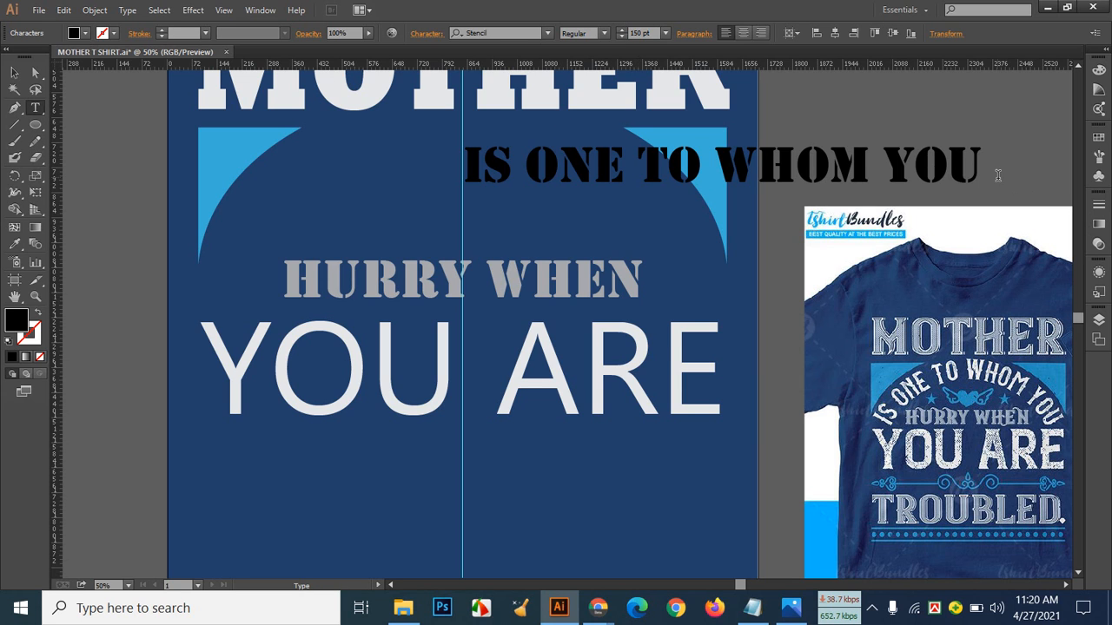
Step: Set the whole IS ONE TO WHOM YOU text in Trebuchet MS
{"action": "left_click_drag", "start_coordinate": [979, 173], "coordinate": [456, 165]}
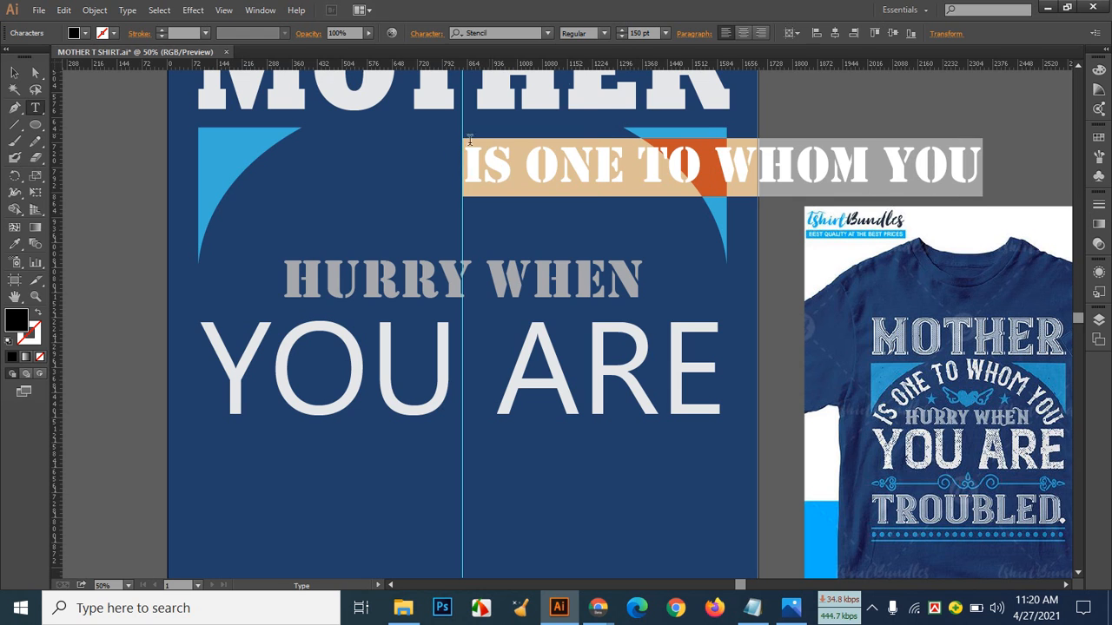
{"action": "left_click", "coordinate": [550, 31]}
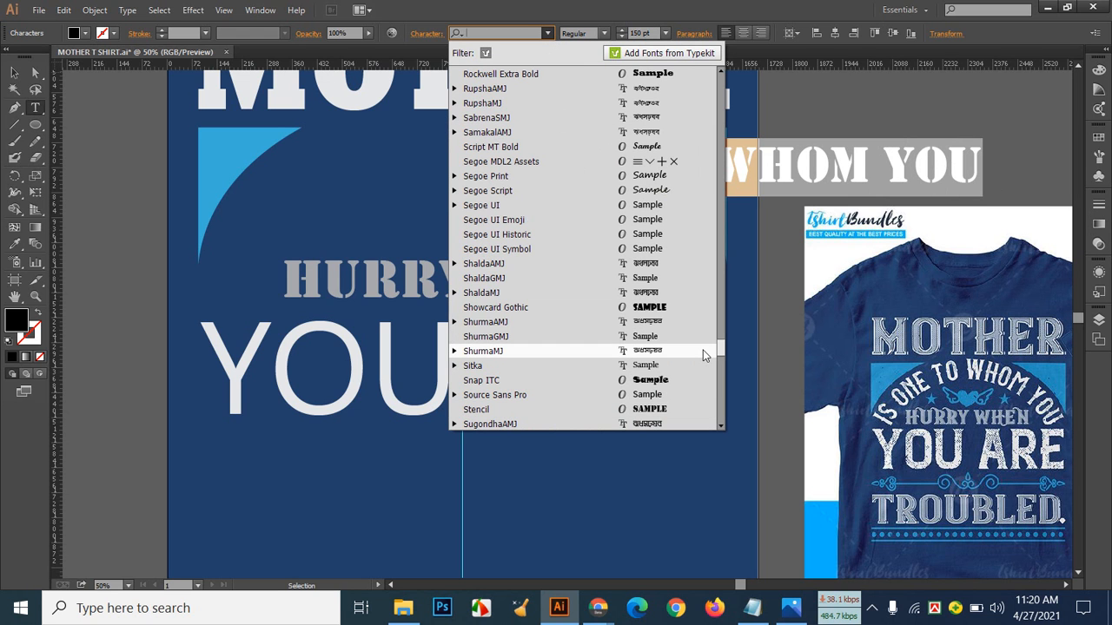
{"action": "left_click", "coordinate": [714, 409]}
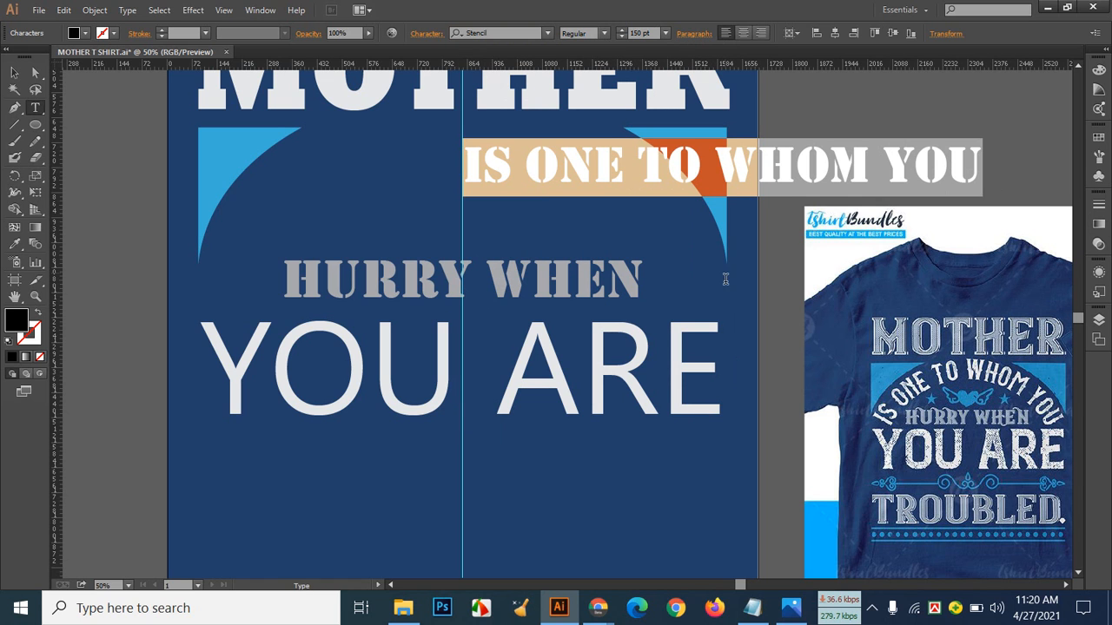
{"action": "left_click", "coordinate": [548, 34]}
{"action": "left_click_drag", "start_coordinate": [712, 350], "coordinate": [720, 380]}
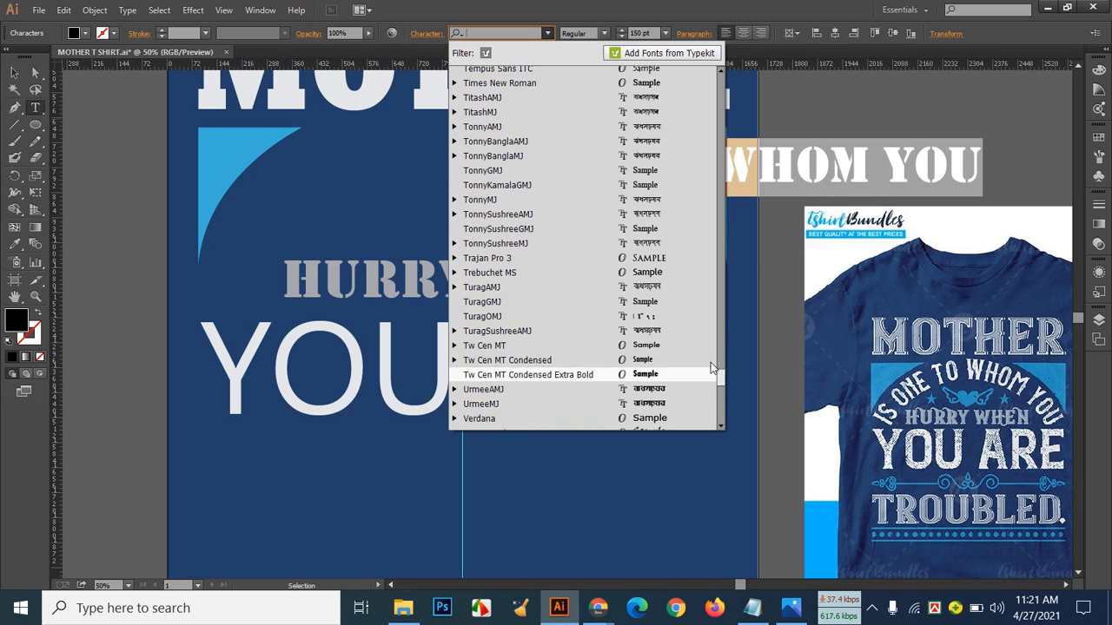
{"action": "left_click", "coordinate": [679, 272]}
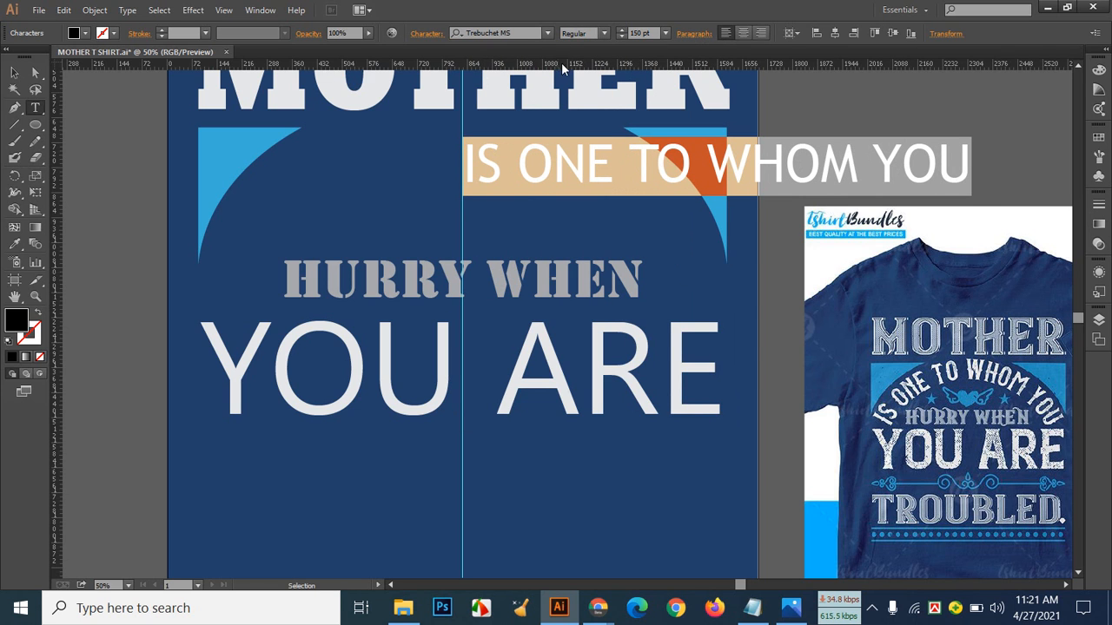
Step: Try the fonts listed after Trebuchet MS one by one on the selected IS ONE TO WHOM YOU text
{"action": "left_click", "coordinate": [531, 33]}
{"action": "key", "text": "Down"}
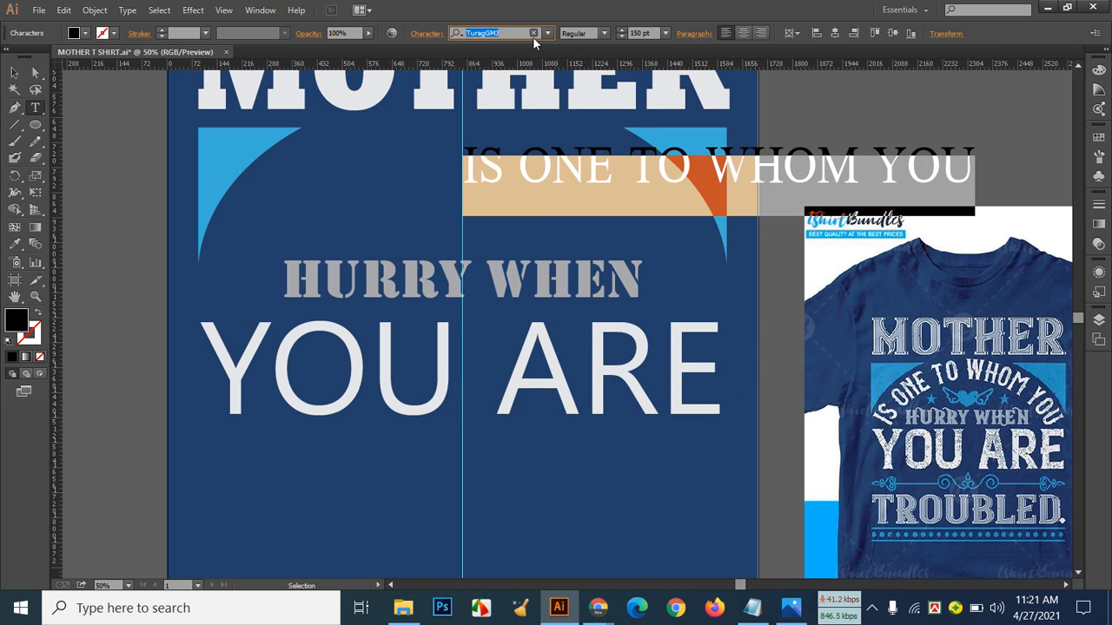
{"action": "key", "text": "Down"}
{"action": "key", "text": "Down"}
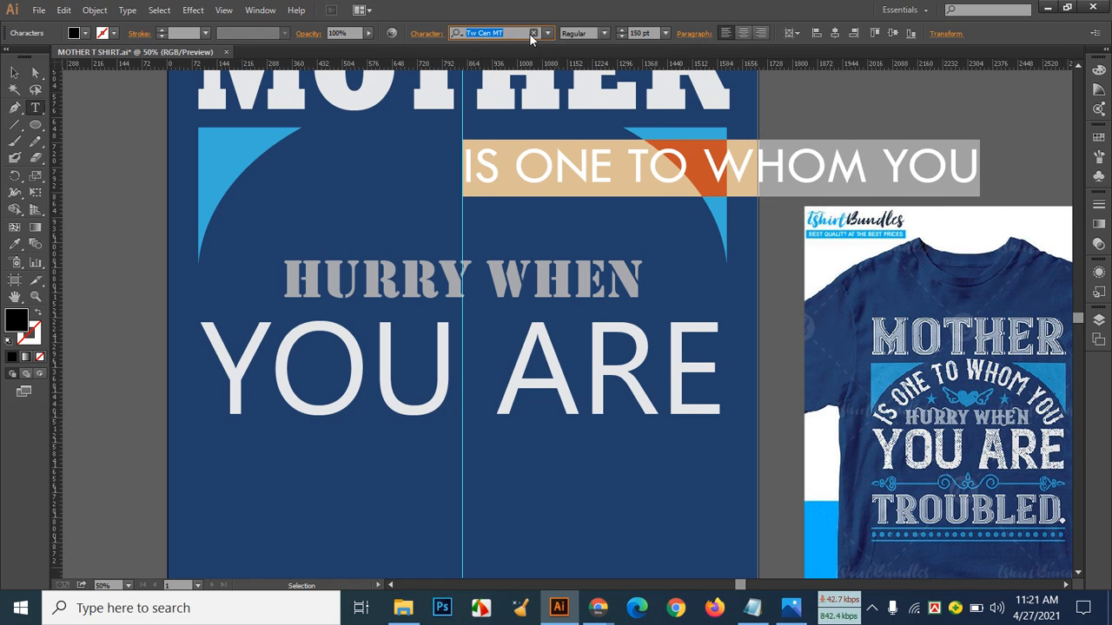
{"action": "key", "text": "Down"}
{"action": "key", "text": "Down"}
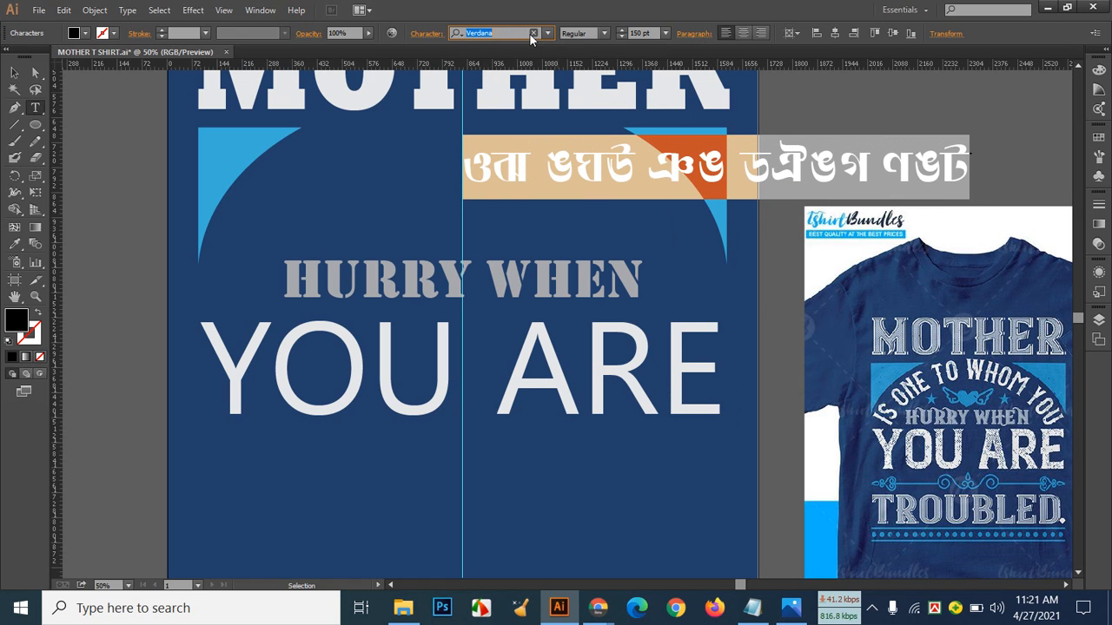
{"action": "key", "text": "Down"}
{"action": "key", "text": "Down"}
{"action": "key", "text": "Down"}
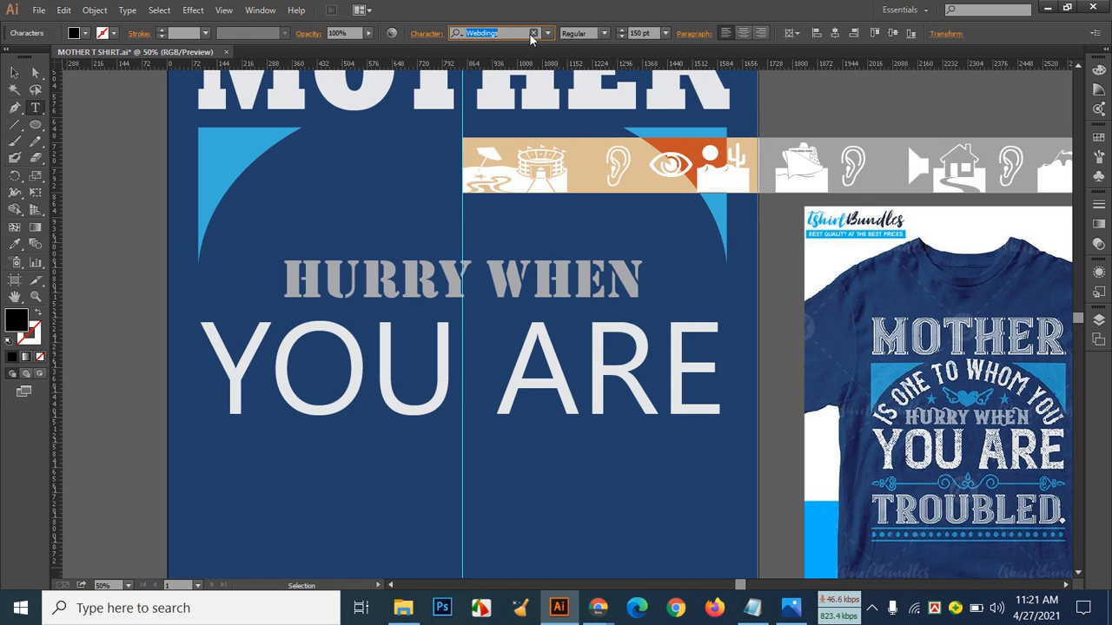
{"action": "key", "text": "Down"}
{"action": "key", "text": "Down"}
{"action": "key", "text": "Down"}
{"action": "key", "text": "Down"}
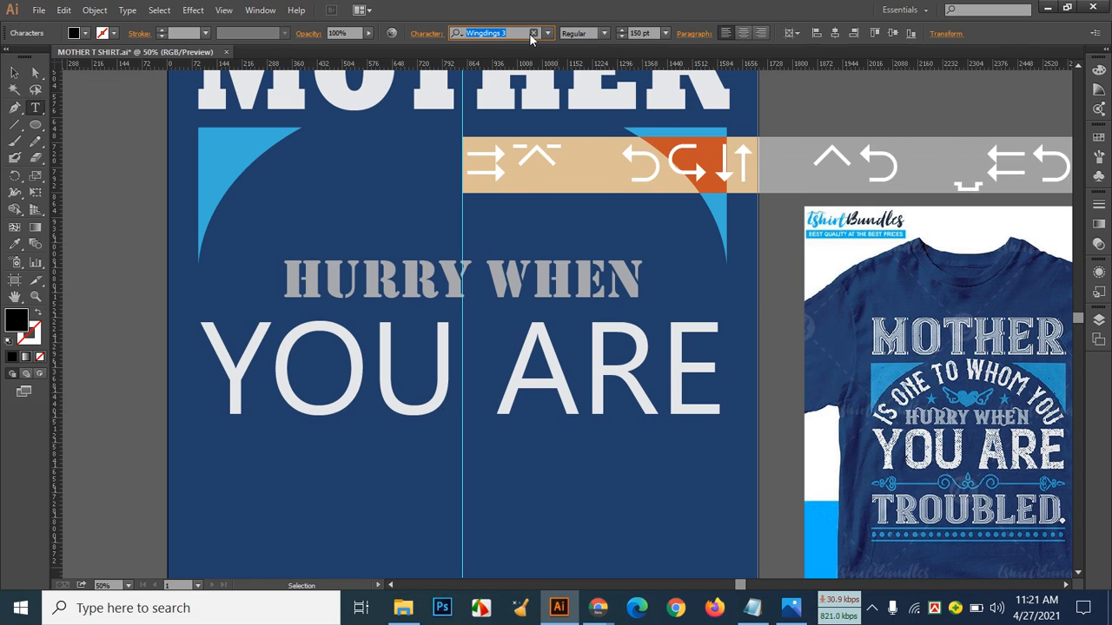
{"action": "key", "text": "Down"}
{"action": "key", "text": "Down"}
{"action": "key", "text": "Down"}
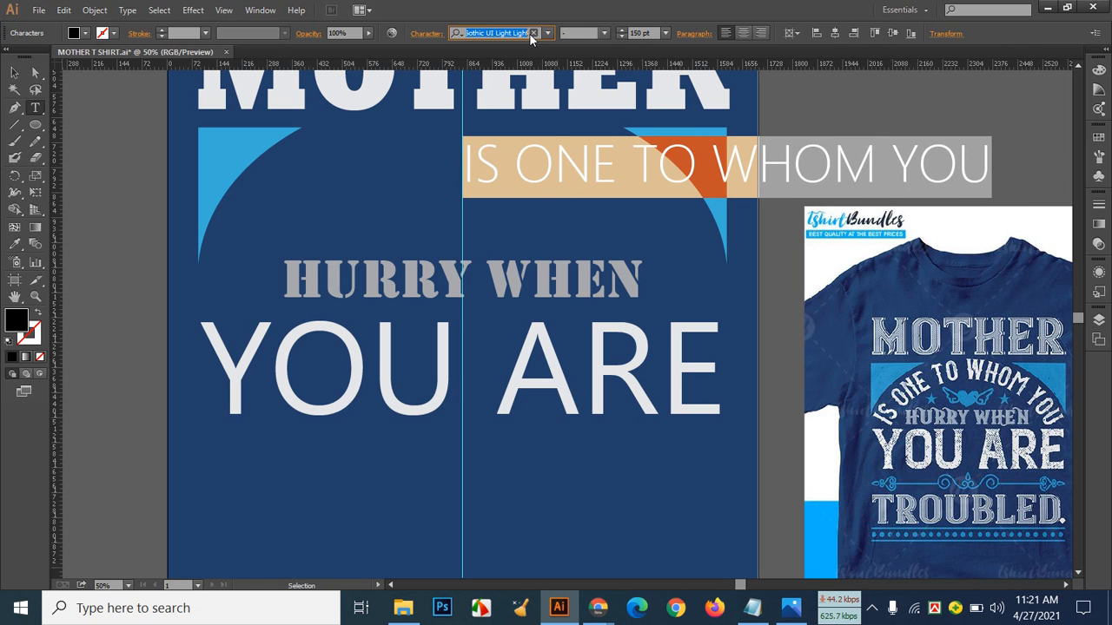
{"action": "key", "text": "Down"}
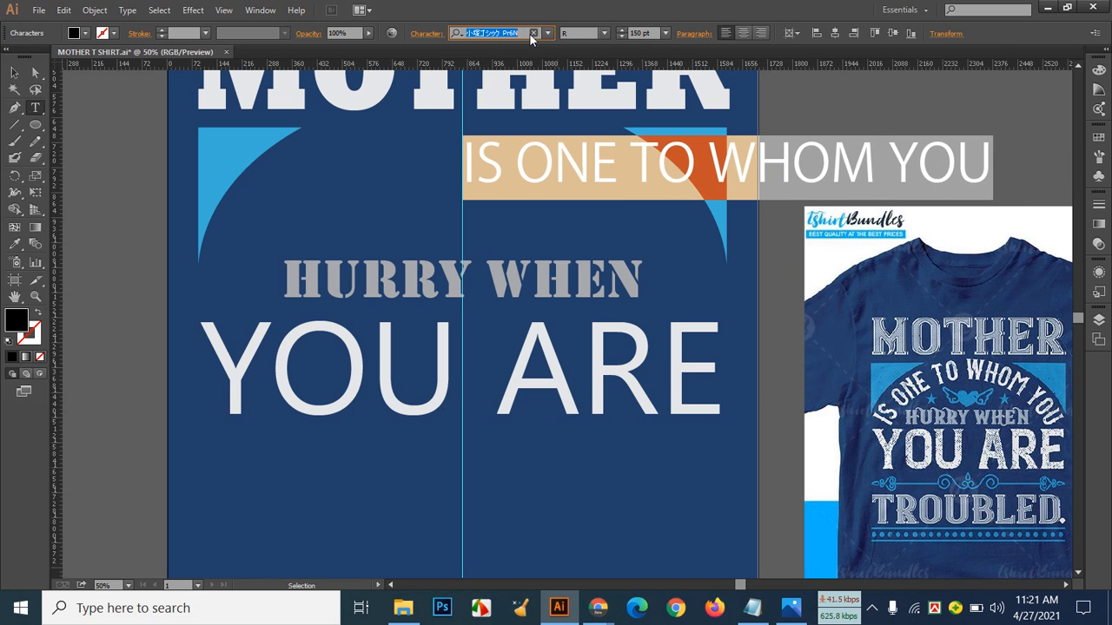
{"action": "key", "text": "Down"}
{"action": "key", "text": "Down"}
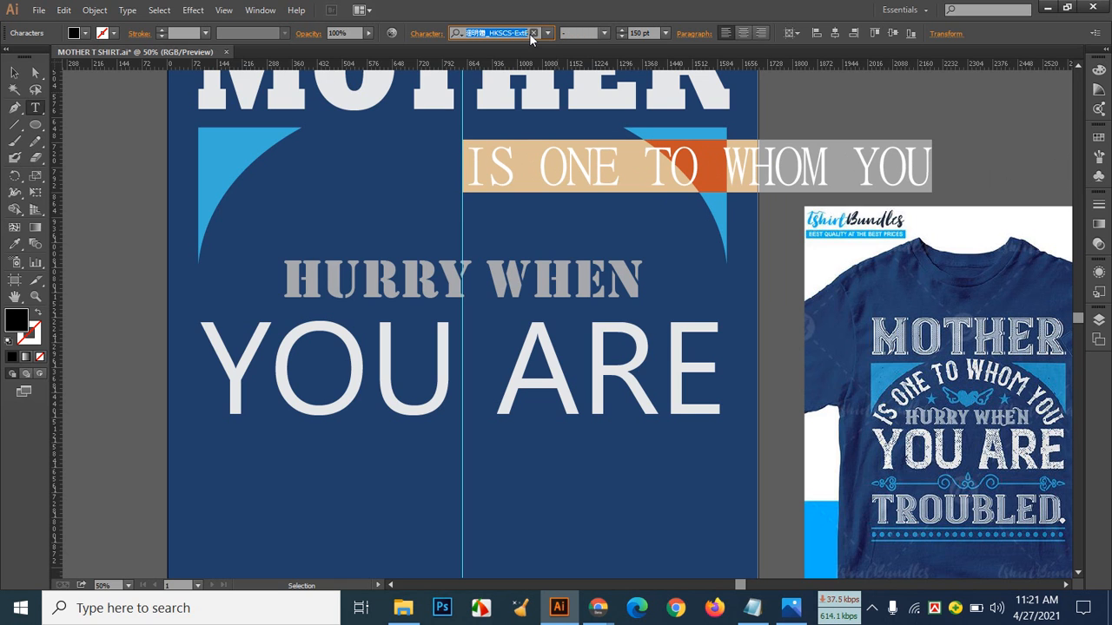
{"action": "key", "text": "Down"}
{"action": "key", "text": "Down"}
{"action": "key", "text": "Down"}
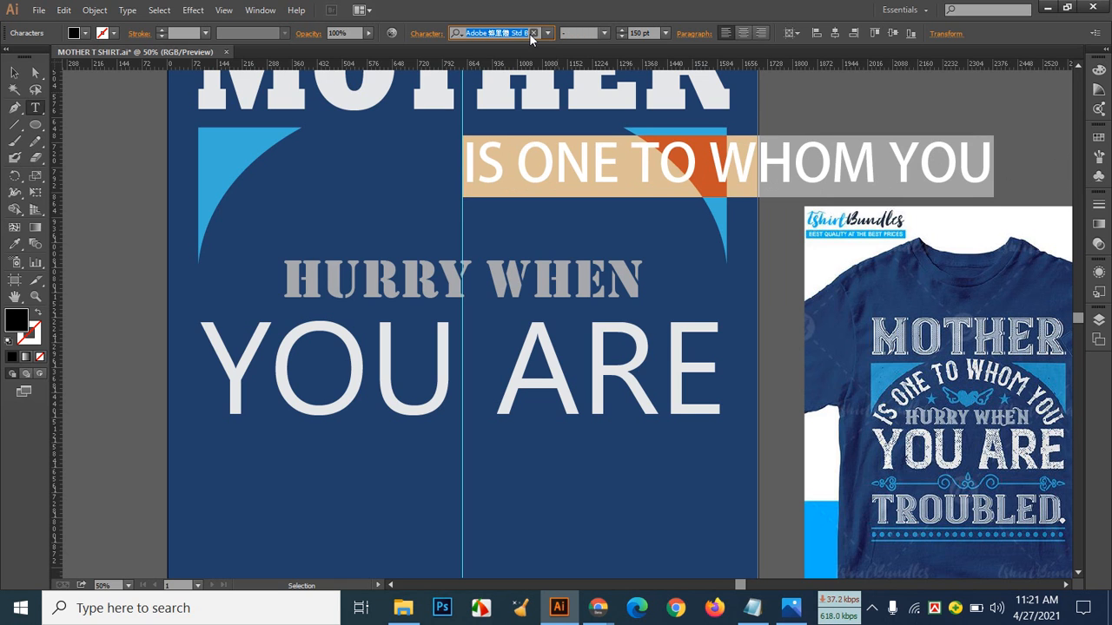
{"action": "key", "text": "Down"}
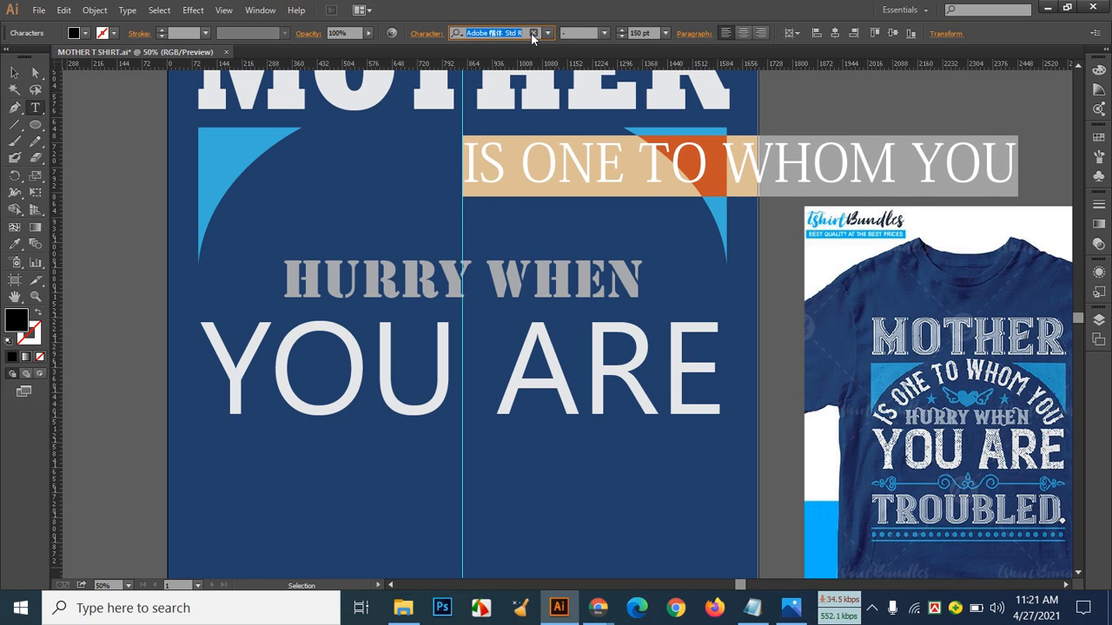
{"action": "key", "text": "Down"}
{"action": "key", "text": "Down"}
{"action": "key", "text": "Down"}
{"action": "key", "text": "Down"}
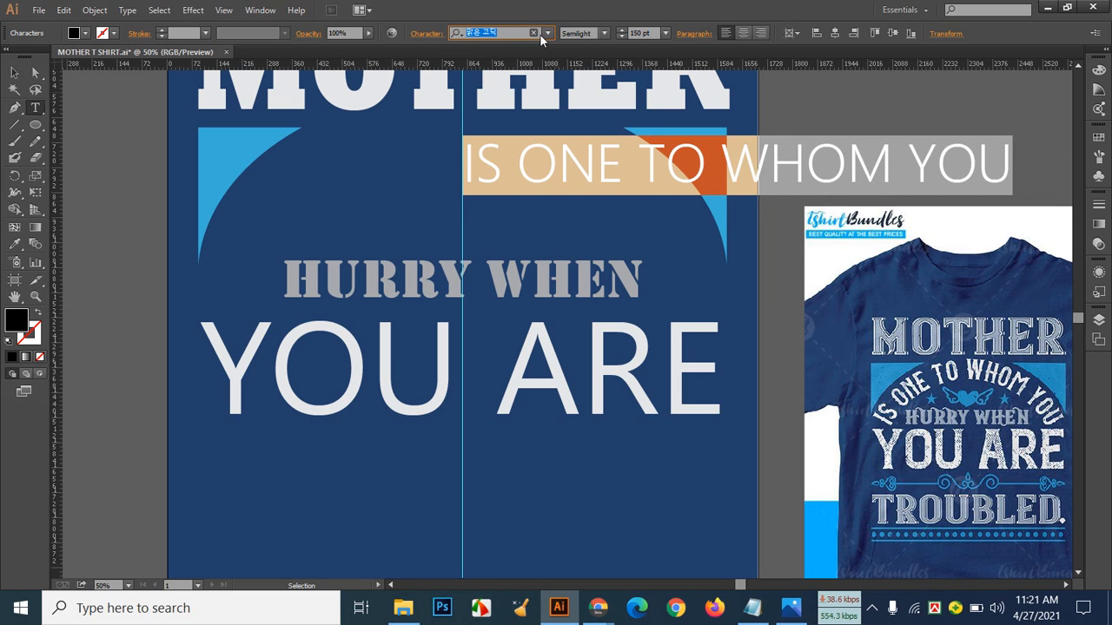
{"action": "key", "text": "Down"}
{"action": "key", "text": "Down"}
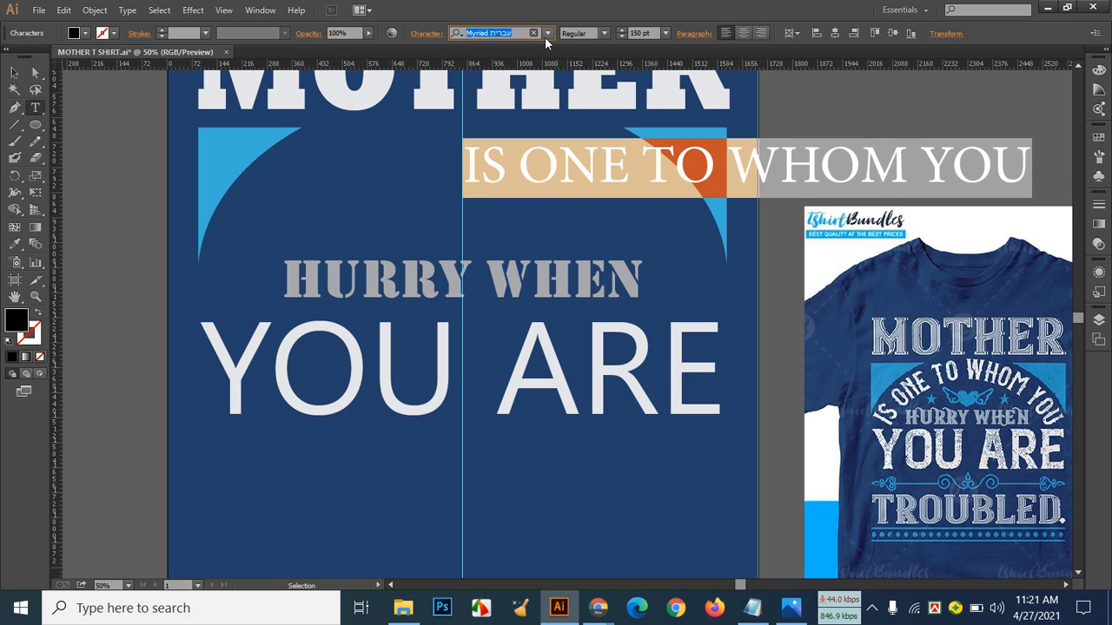
Step: Try Microsoft Himalaya and Matura MT Script Capitals on the IS ONE TO WHOM YOU text
{"action": "left_click", "coordinate": [548, 33]}
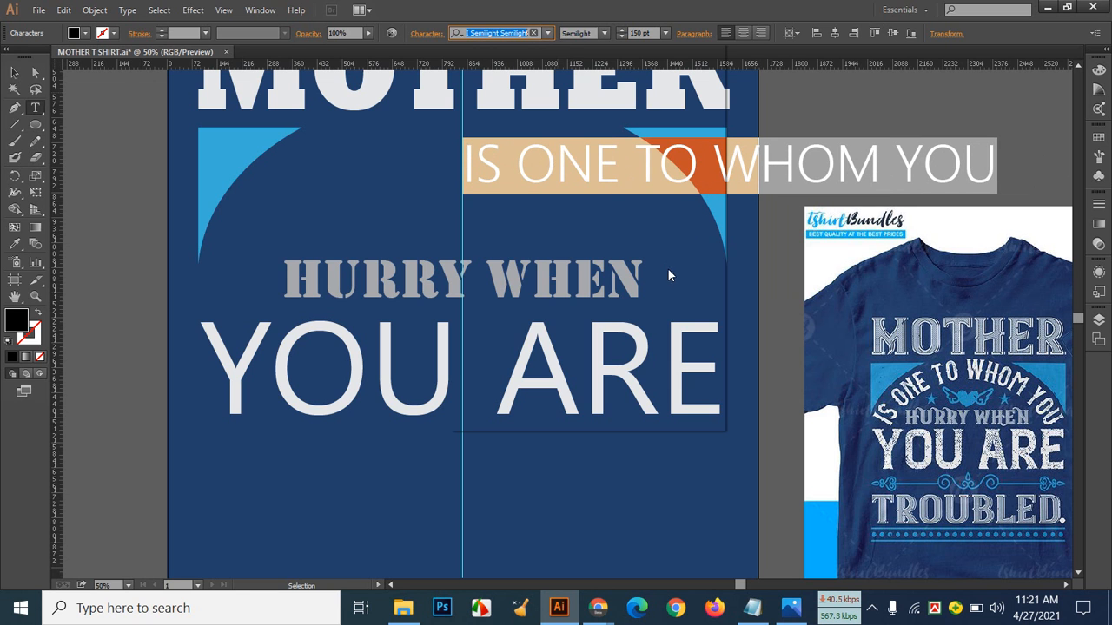
{"action": "scroll", "coordinate": [719, 367], "scroll_direction": "up", "scroll_amount": 1}
{"action": "left_click_drag", "start_coordinate": [720, 372], "coordinate": [720, 291]}
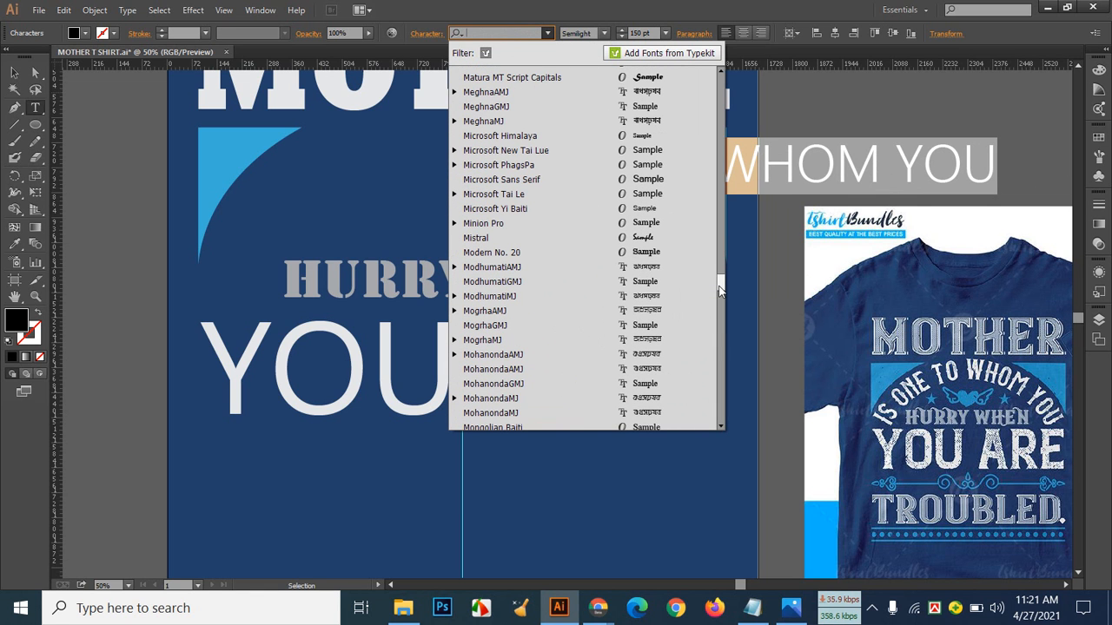
{"action": "left_click", "coordinate": [664, 136]}
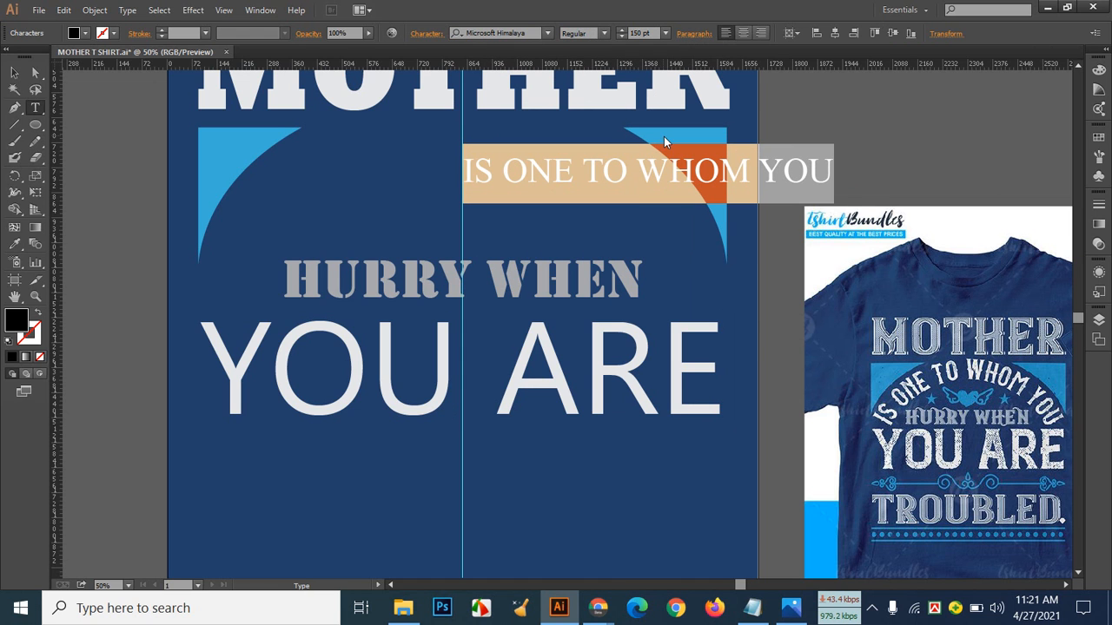
{"action": "left_click", "coordinate": [547, 33]}
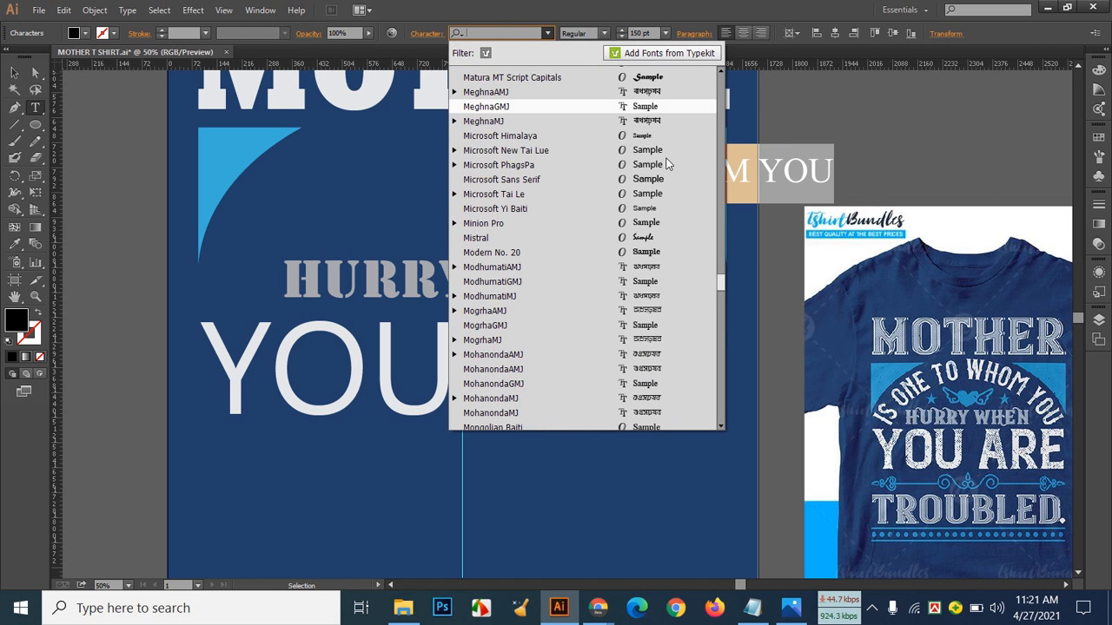
{"action": "left_click", "coordinate": [665, 78]}
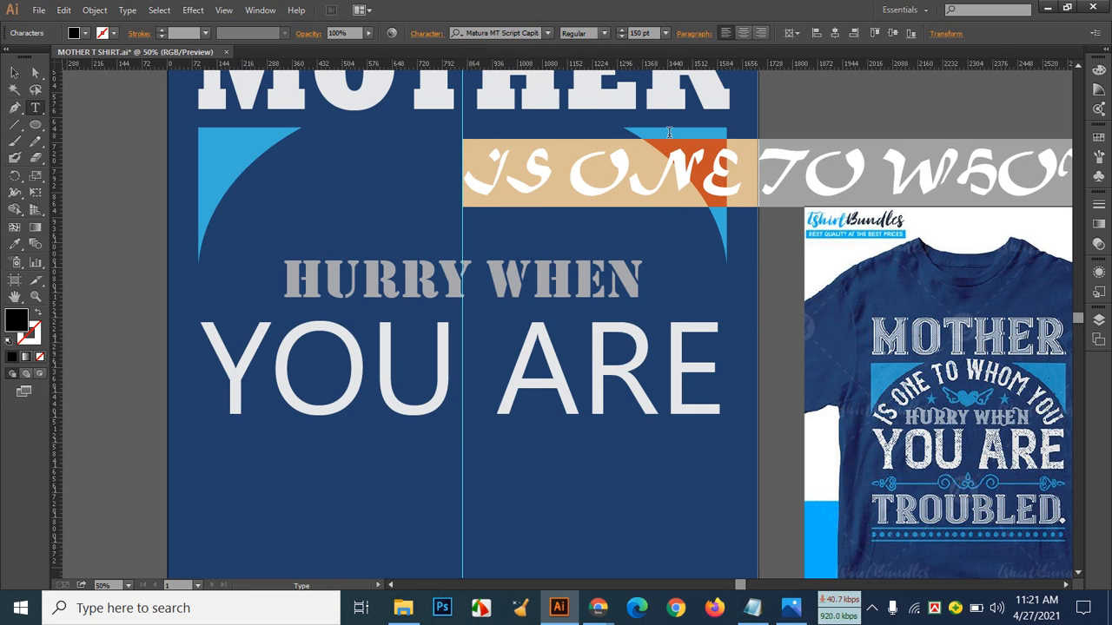
Step: Try the Lucida Handwriting Italic font on the IS ONE TO WHOM YOU text
{"action": "left_click", "coordinate": [547, 33]}
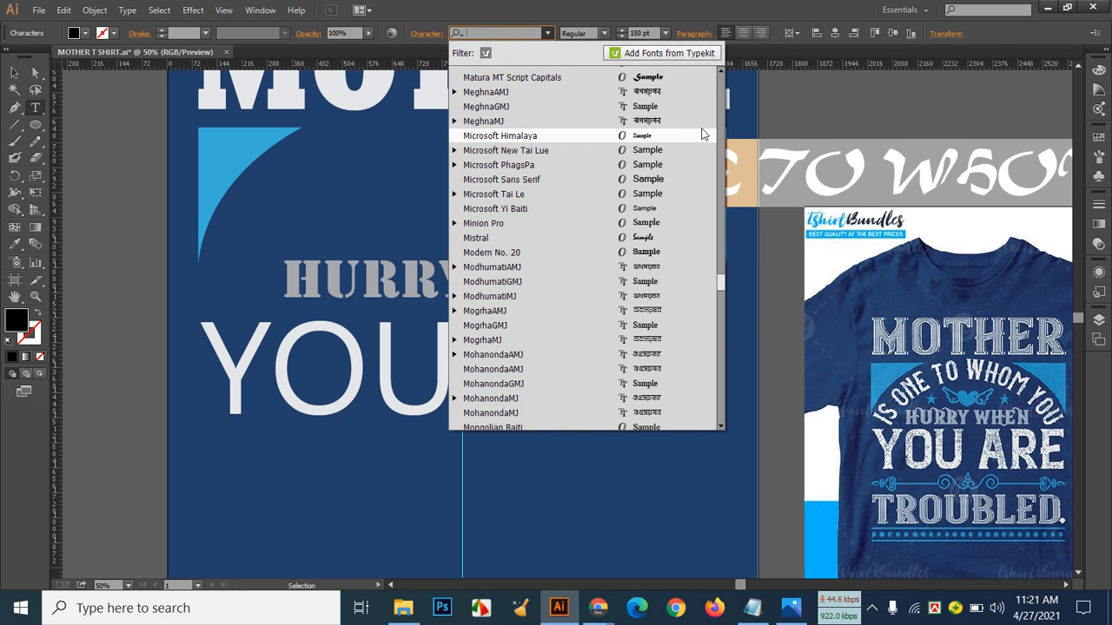
{"action": "left_click", "coordinate": [719, 77]}
{"action": "left_click", "coordinate": [719, 76]}
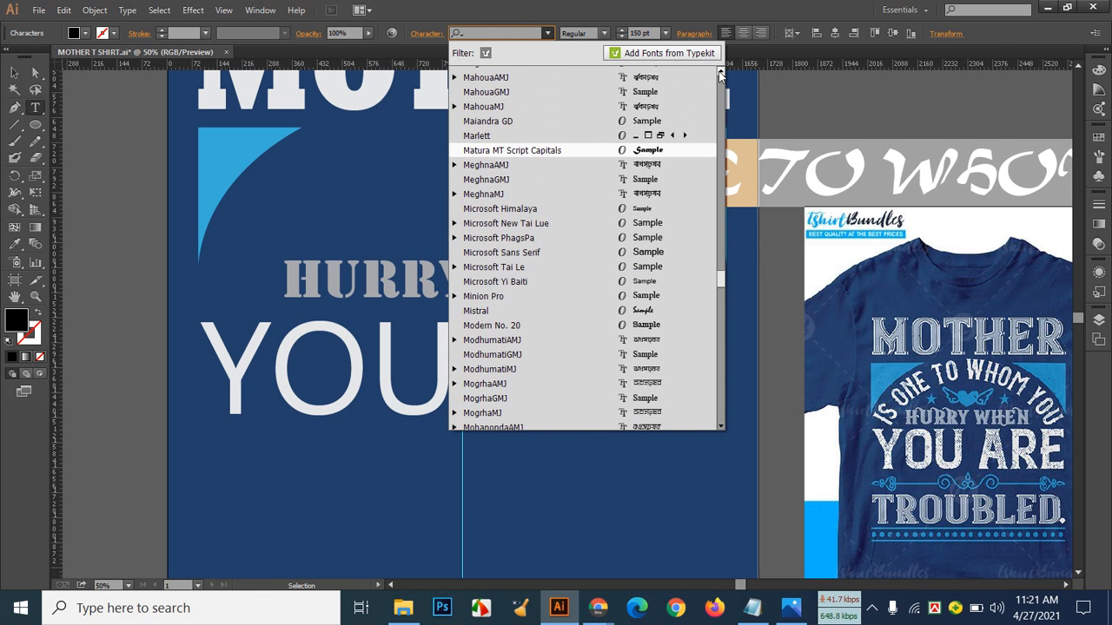
{"action": "left_click", "coordinate": [719, 76]}
{"action": "left_click", "coordinate": [719, 76]}
{"action": "left_click", "coordinate": [719, 76]}
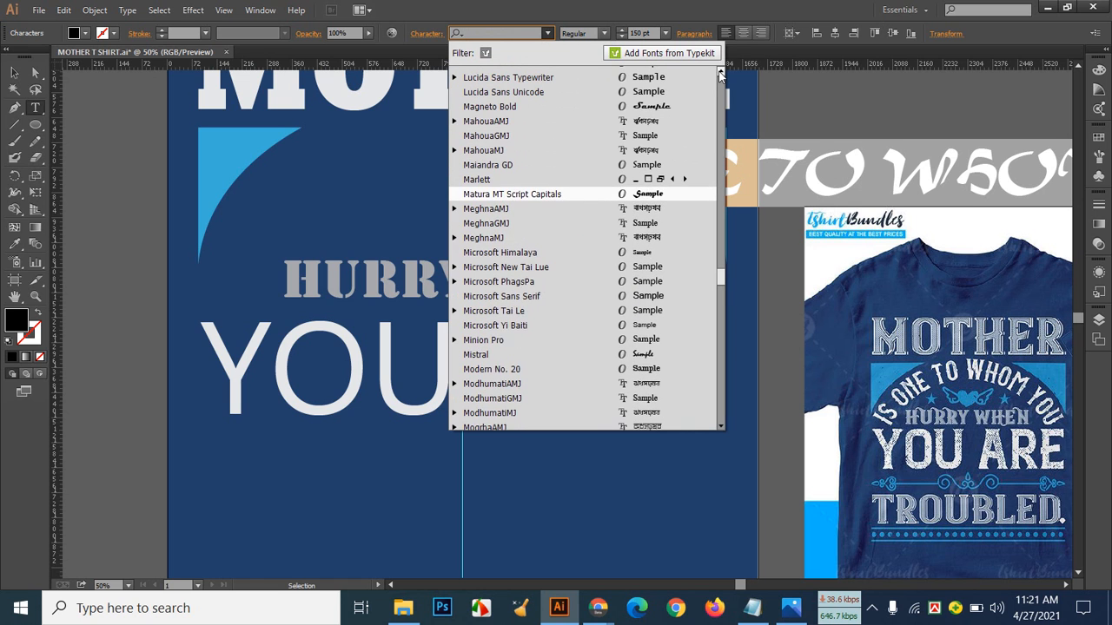
{"action": "left_click", "coordinate": [719, 76]}
{"action": "left_click", "coordinate": [719, 77]}
{"action": "left_click", "coordinate": [719, 76]}
{"action": "left_click", "coordinate": [719, 76]}
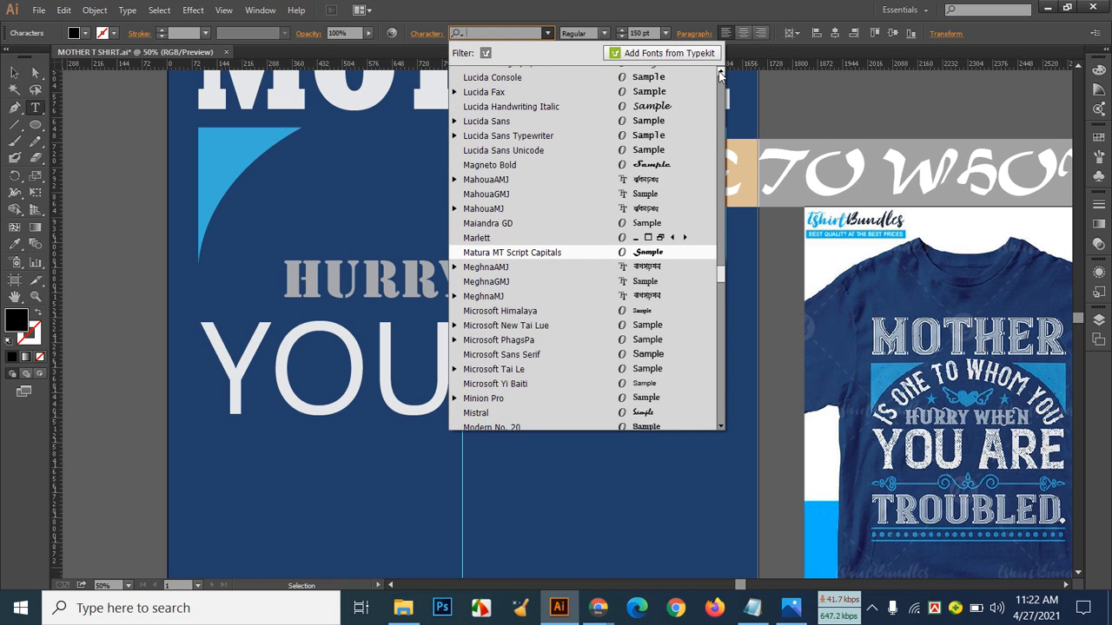
{"action": "left_click", "coordinate": [672, 105]}
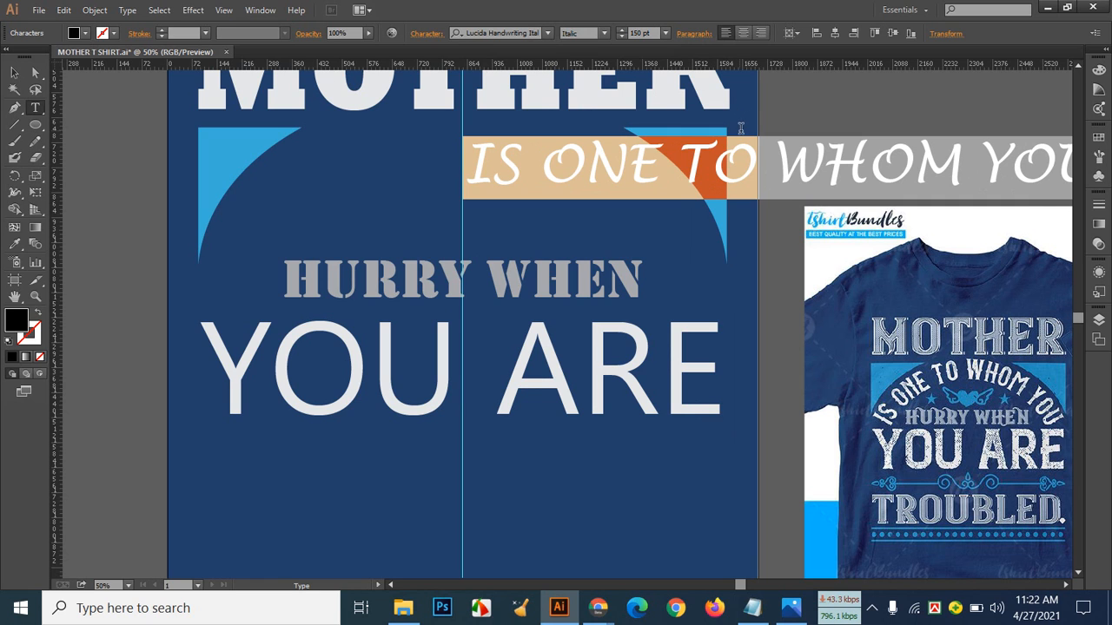
Step: Set the IS ONE TO WHOM YOU text in Lucida Calligraphy Italic
{"action": "left_click", "coordinate": [546, 37]}
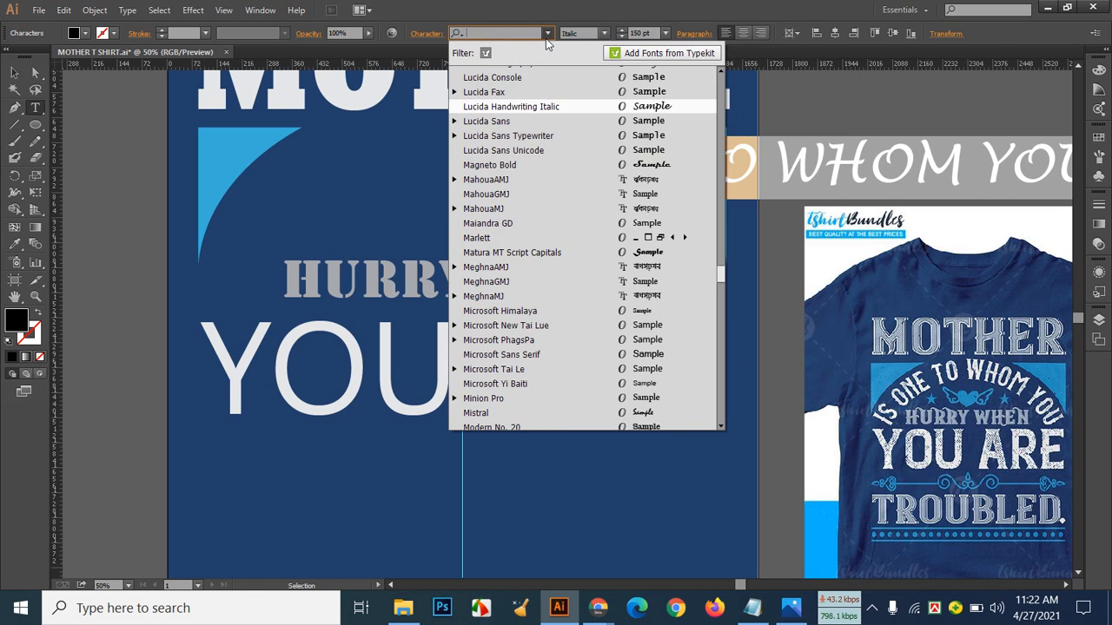
{"action": "left_click", "coordinate": [721, 76]}
{"action": "left_click", "coordinate": [721, 75]}
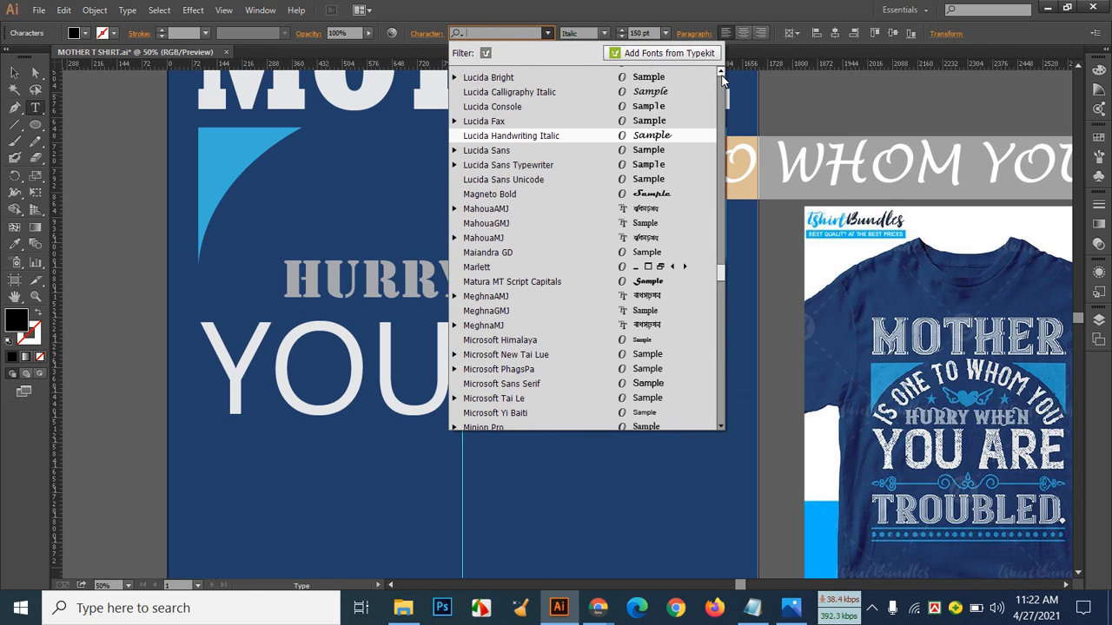
{"action": "left_click", "coordinate": [674, 94]}
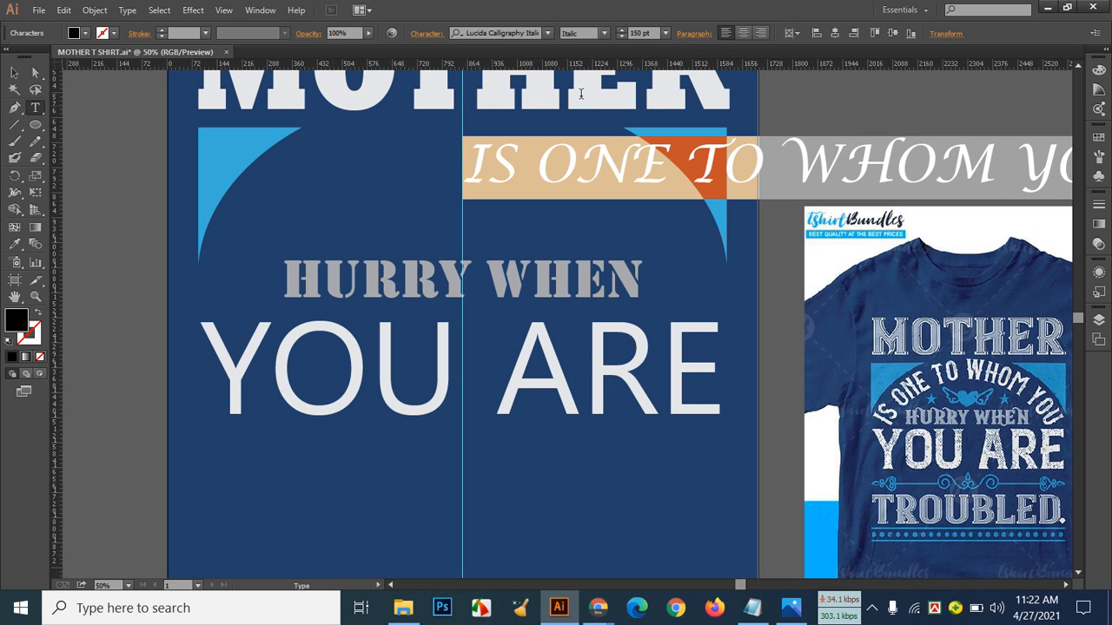
Step: Move the IS ONE TO WHOM YOU line over the blue corner shapes, just above HURRY WHEN
{"action": "left_click", "coordinate": [15, 73]}
{"action": "left_click", "coordinate": [606, 32]}
{"action": "left_click", "coordinate": [917, 152]}
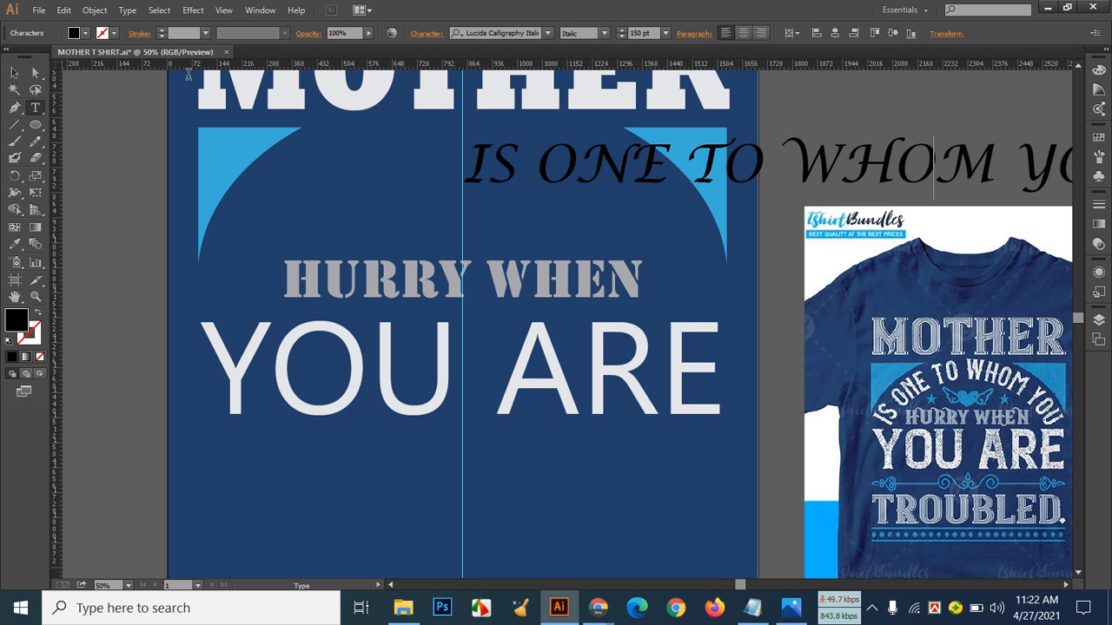
{"action": "left_click", "coordinate": [13, 72]}
{"action": "left_click_drag", "start_coordinate": [825, 165], "coordinate": [514, 203]}
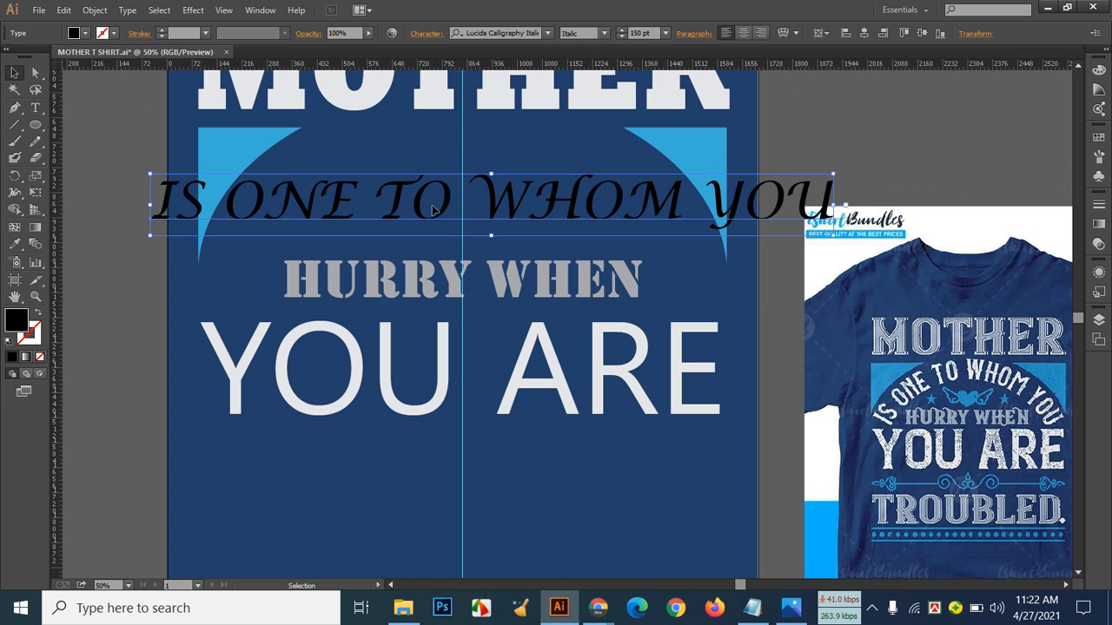
Step: Try the whole IS ONE TO WHOM YOU text at a font size of 130 pt
{"action": "left_click", "coordinate": [36, 107]}
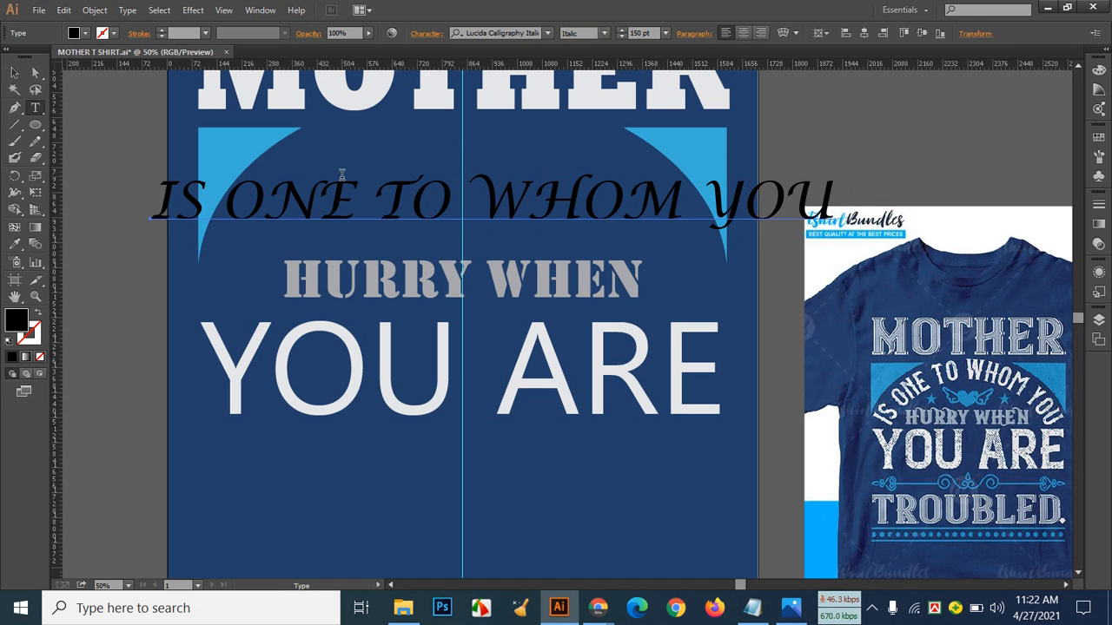
{"action": "left_click", "coordinate": [347, 190]}
{"action": "key", "text": "ctrl+a"}
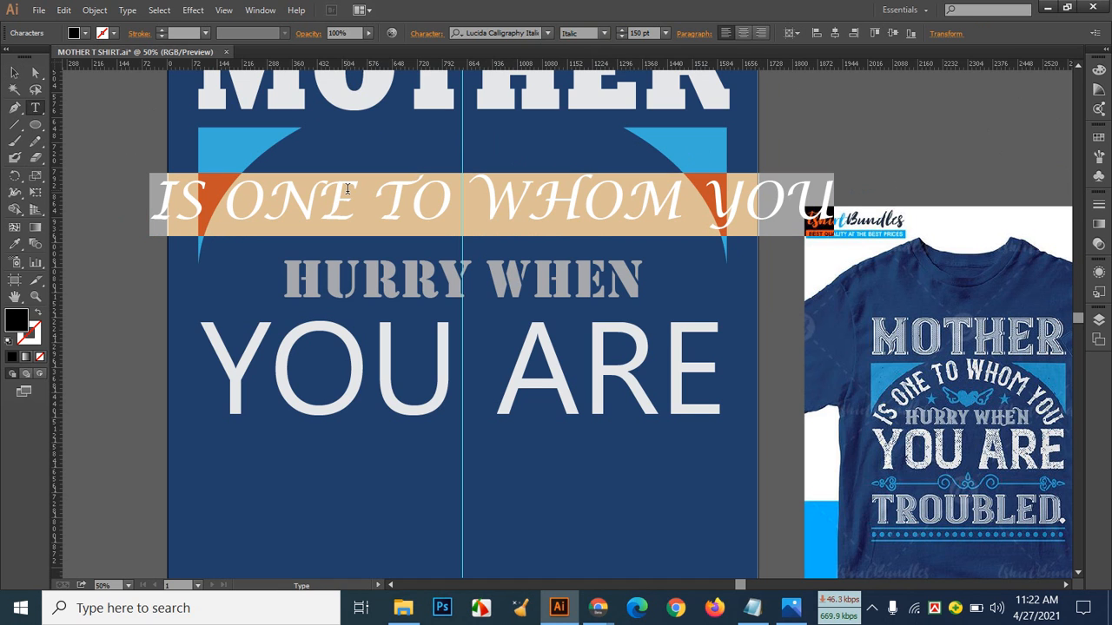
{"action": "left_click", "coordinate": [616, 33]}
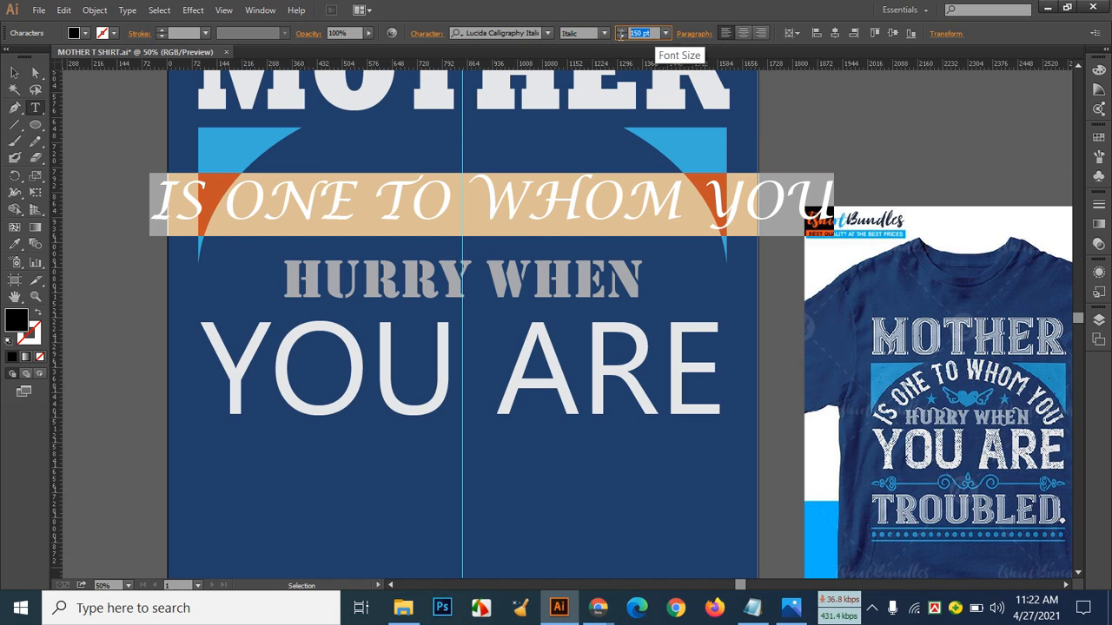
{"action": "type", "text": "130"}
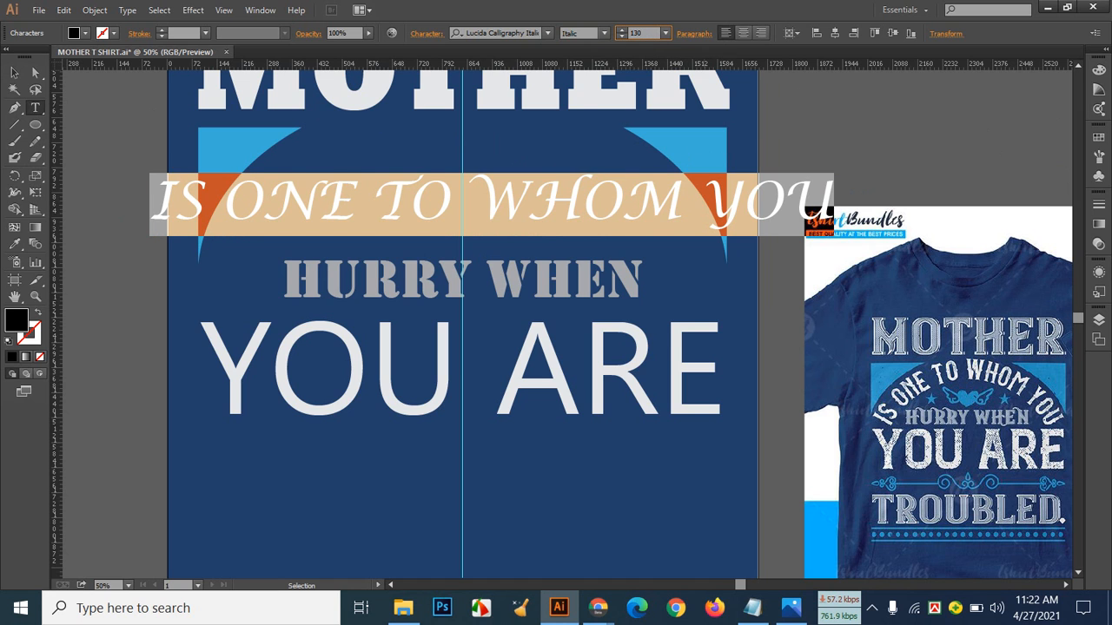
{"action": "key", "text": "Return"}
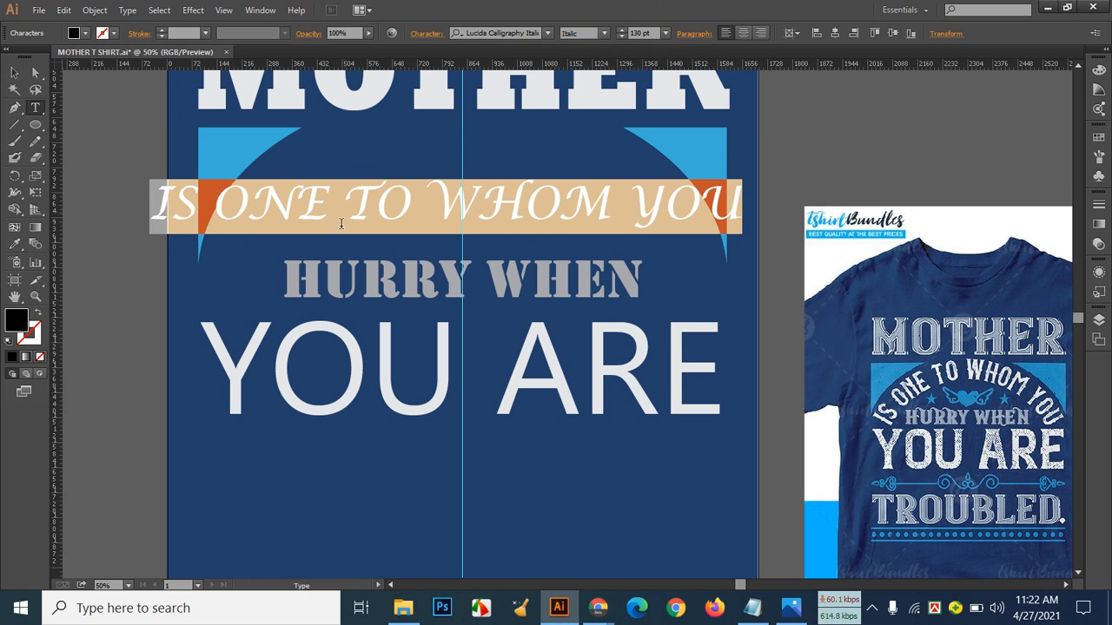
Step: Set the IS ONE TO WHOM YOU text to 150 pt and centre it horizontally on the artboard
{"action": "left_click", "coordinate": [653, 33]}
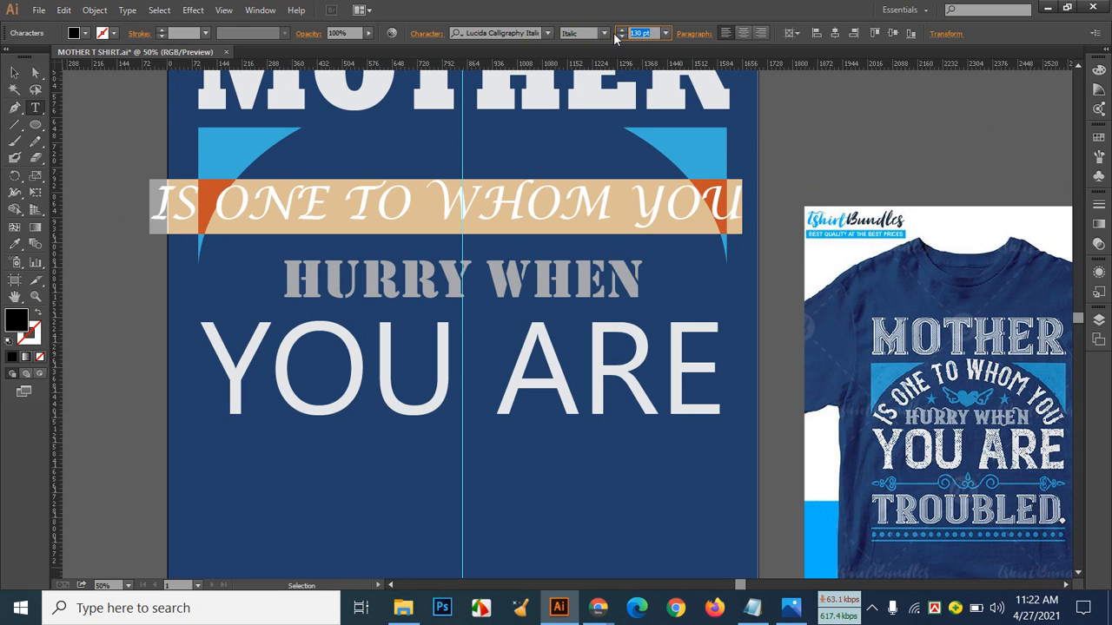
{"action": "type", "text": "150"}
{"action": "key", "text": "Return"}
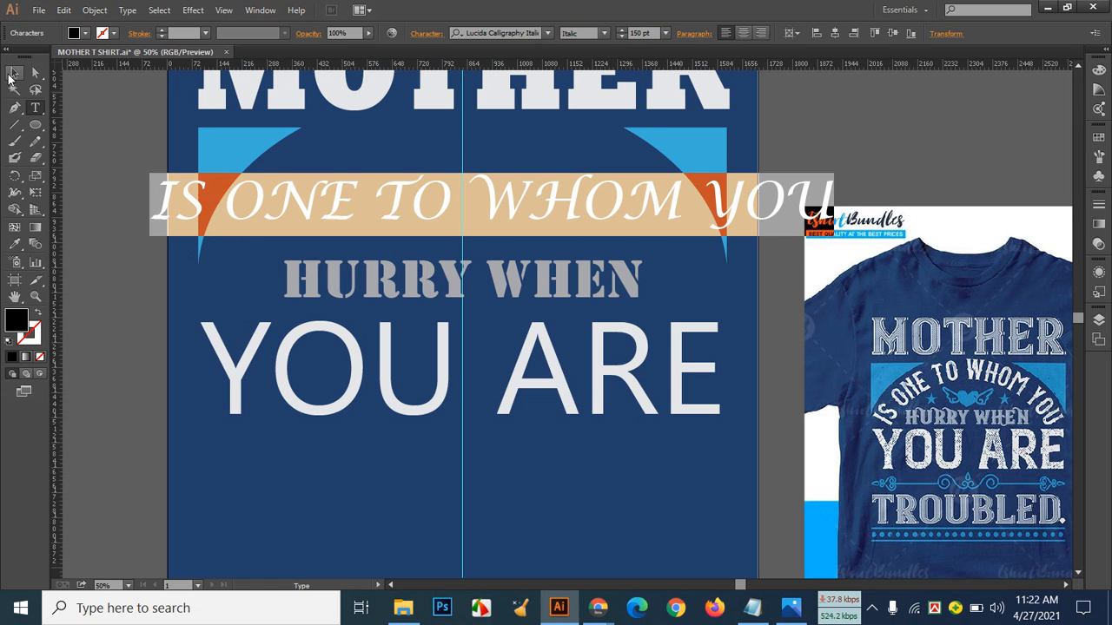
{"action": "left_click", "coordinate": [15, 73]}
{"action": "left_click", "coordinate": [864, 34]}
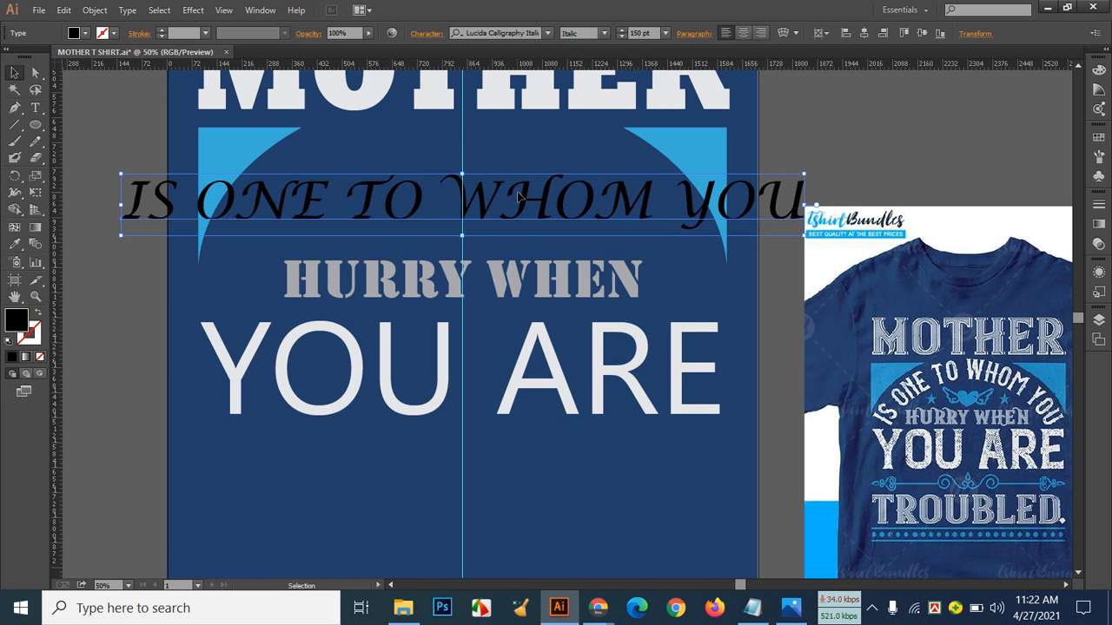
Step: Move the IS ONE TO WHOM YOU line up across the top of the blue corner shapes, just below MOTHER
{"action": "left_click_drag", "start_coordinate": [521, 200], "coordinate": [526, 150]}
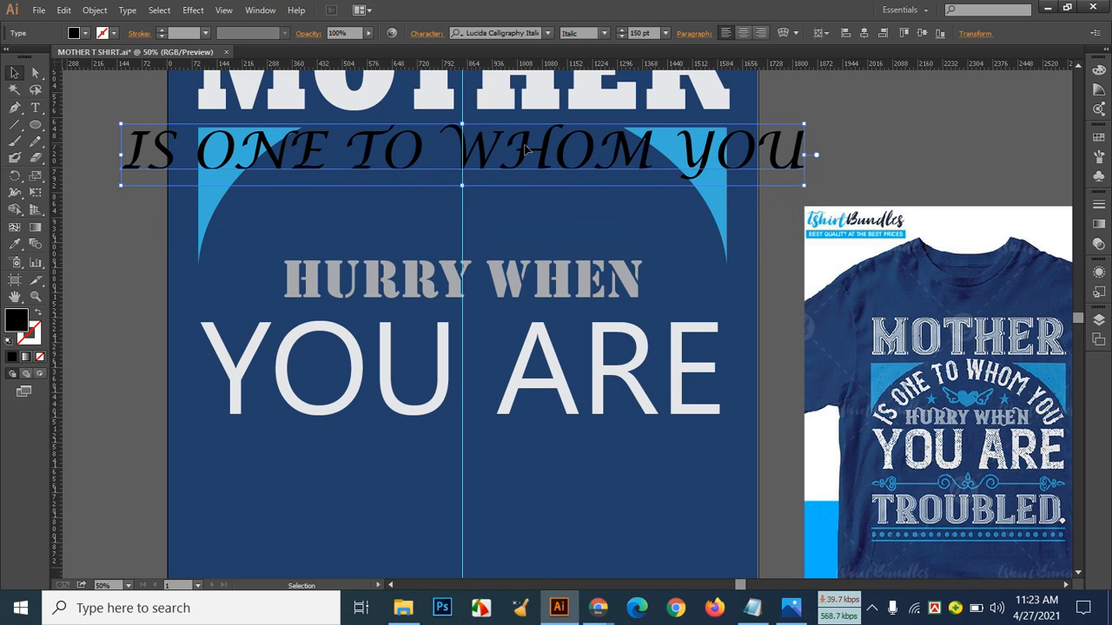
{"action": "key", "text": "Down"}
{"action": "key", "text": "Down"}
{"action": "key", "text": "Down"}
{"action": "key", "text": "Down"}
{"action": "key", "text": "Down"}
{"action": "key", "text": "Down"}
{"action": "key", "text": "Down"}
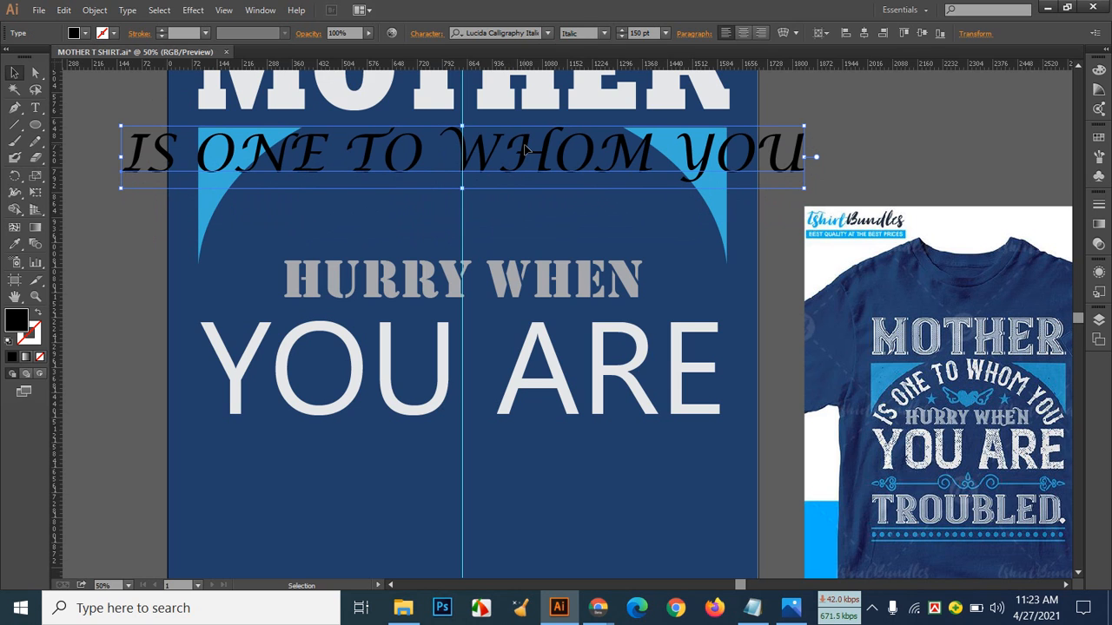
Step: Warp the IS ONE TO WHOM YOU text into a horizontal Arc with 50% bend and move it down below MOTHER
{"action": "left_click", "coordinate": [775, 32]}
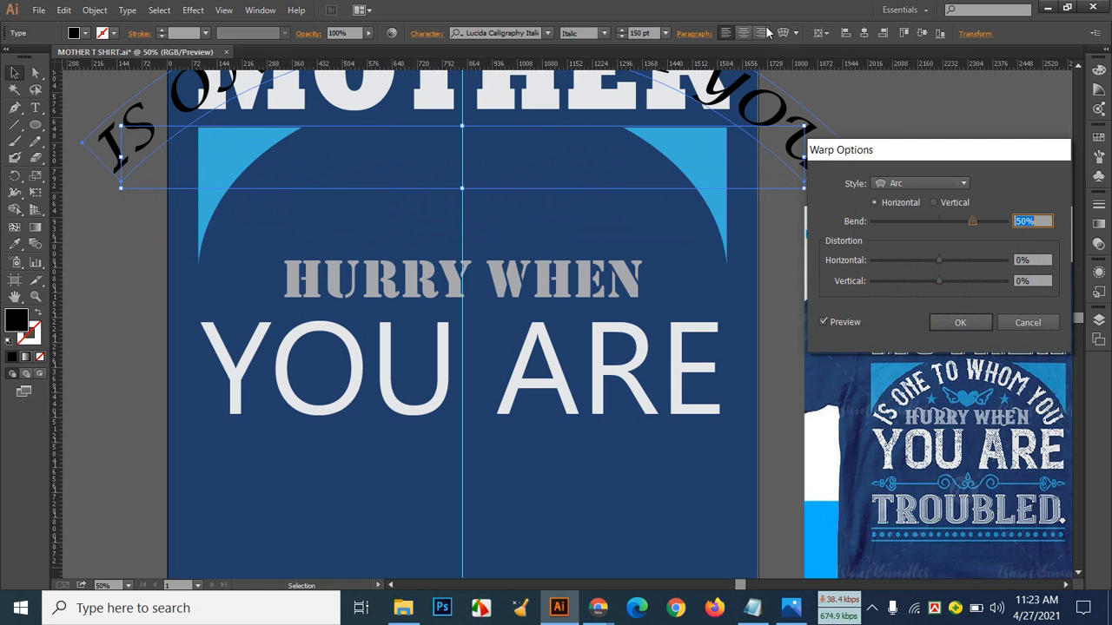
{"action": "left_click", "coordinate": [960, 322]}
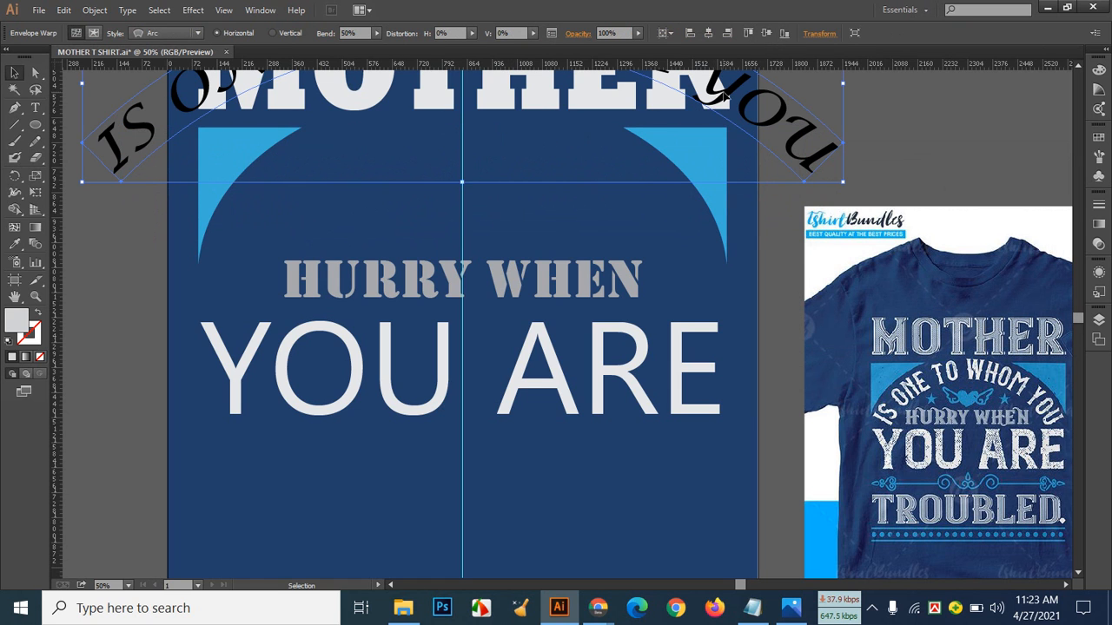
{"action": "left_click_drag", "start_coordinate": [723, 96], "coordinate": [729, 224]}
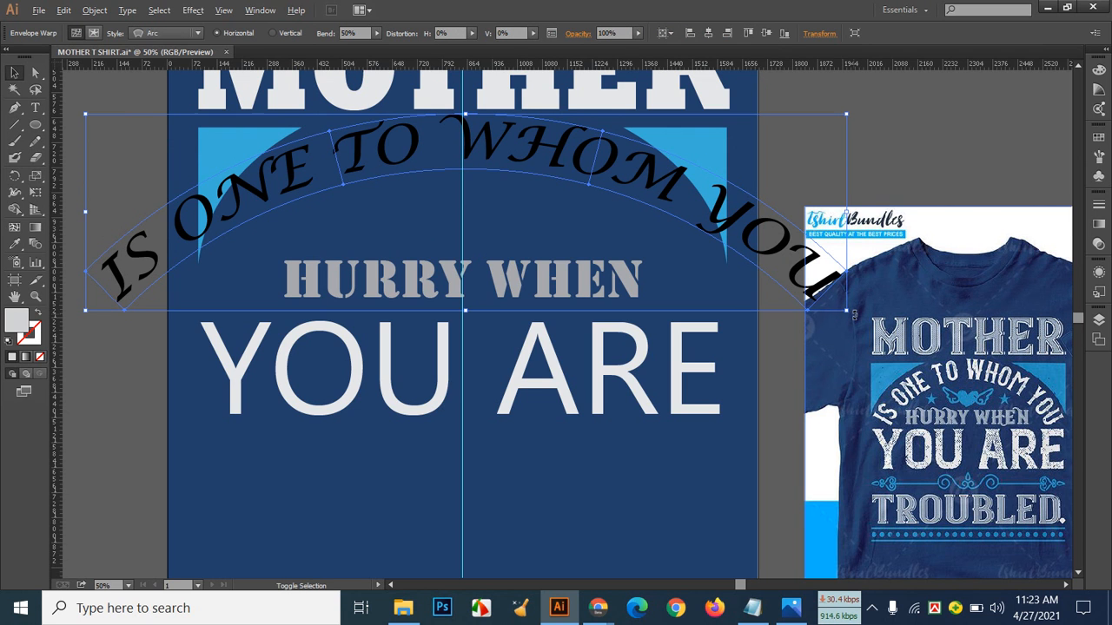
Step: Scale the arched text down to span the outer edges of the blue corner shapes, centred on the vertical guide
{"action": "left_click_drag", "start_coordinate": [850, 312], "coordinate": [779, 278]}
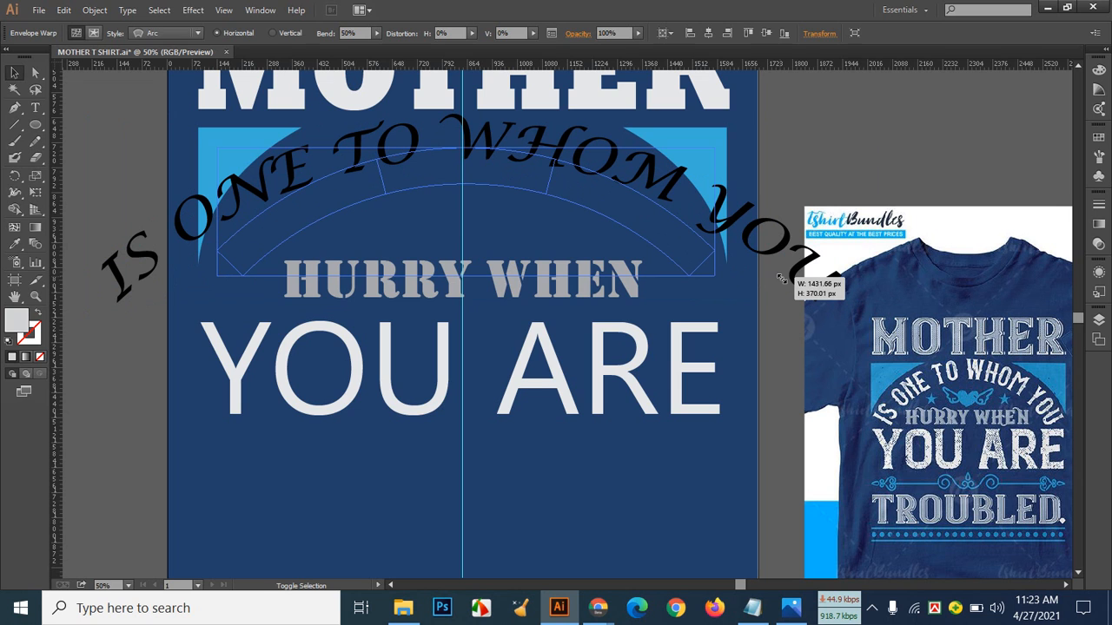
{"action": "left_click_drag", "start_coordinate": [780, 278], "coordinate": [782, 281]}
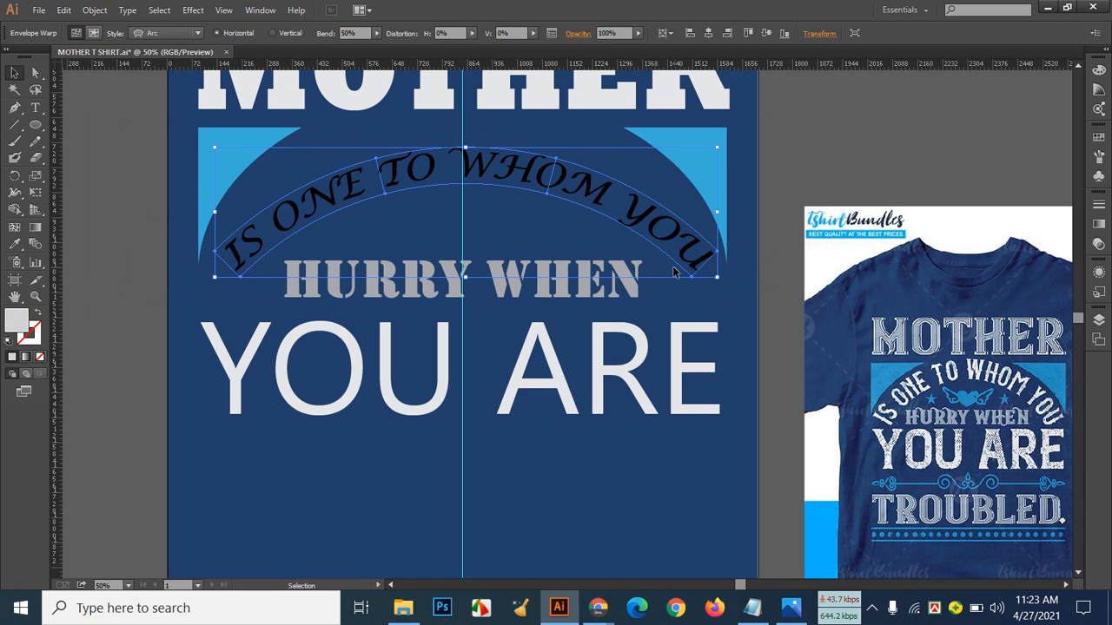
{"action": "key", "text": "Left"}
{"action": "key", "text": "Left"}
{"action": "key", "text": "Left"}
{"action": "key", "text": "Left"}
{"action": "key", "text": "Left"}
{"action": "key", "text": "Left"}
{"action": "key", "text": "Left"}
{"action": "key", "text": "Left"}
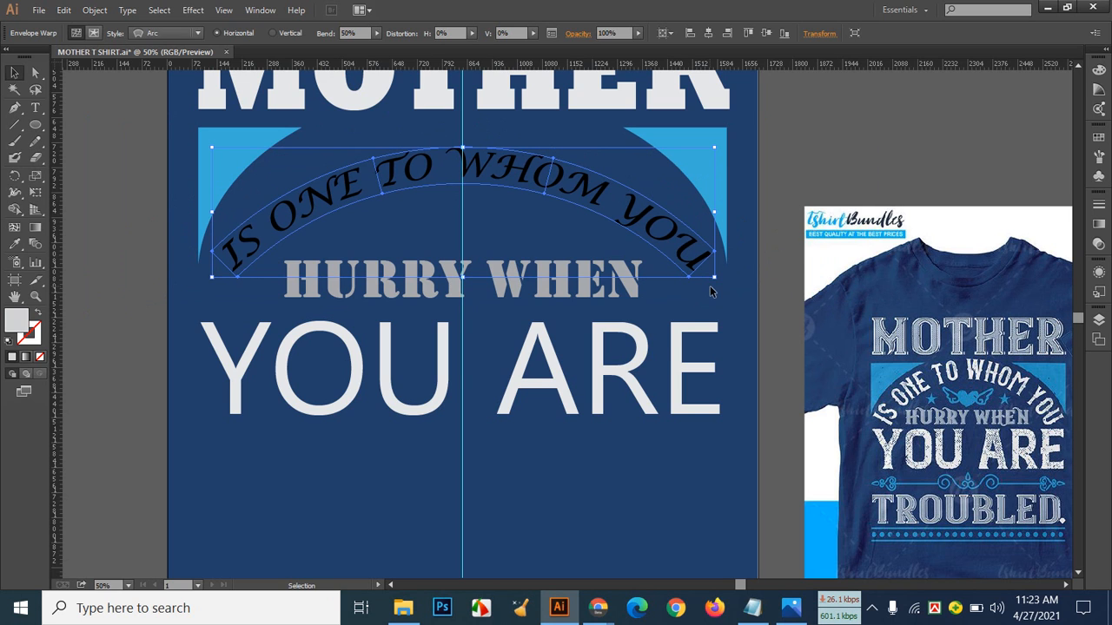
{"action": "left_click_drag", "start_coordinate": [714, 278], "coordinate": [731, 285]}
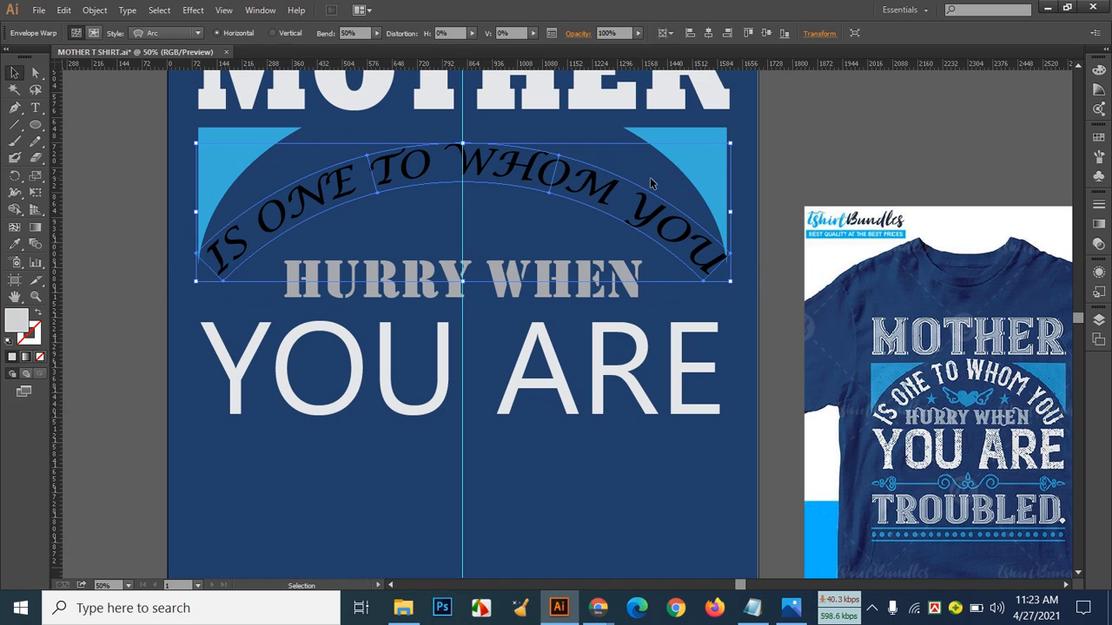
{"action": "left_click", "coordinate": [768, 178]}
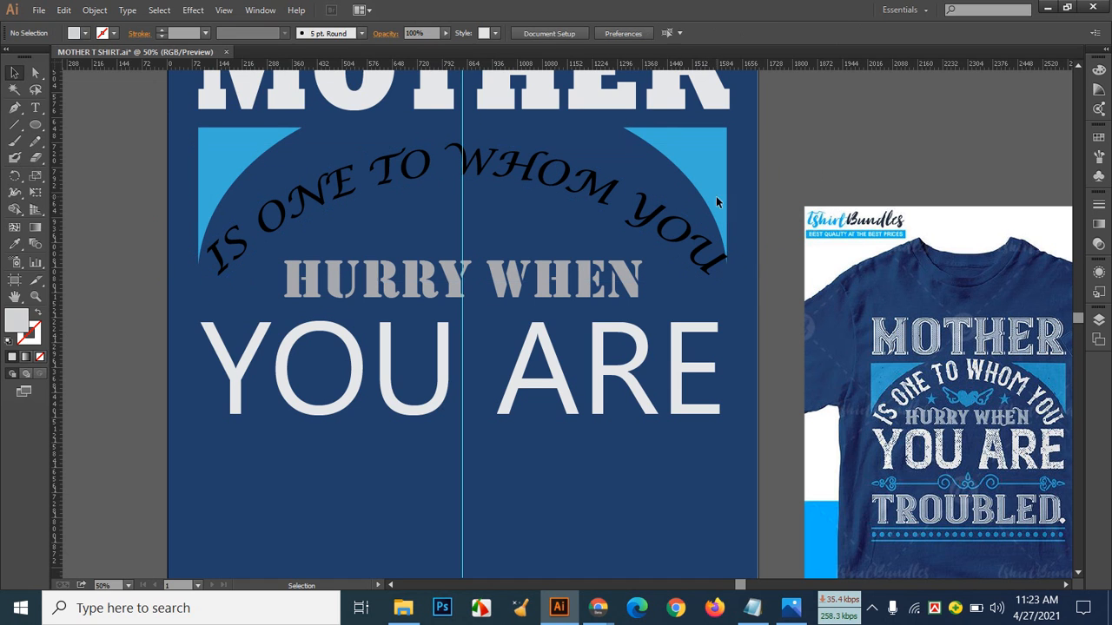
Step: Add a horizontal Arc warp effect to the arched text and try a 25% bend
{"action": "left_click", "coordinate": [604, 198]}
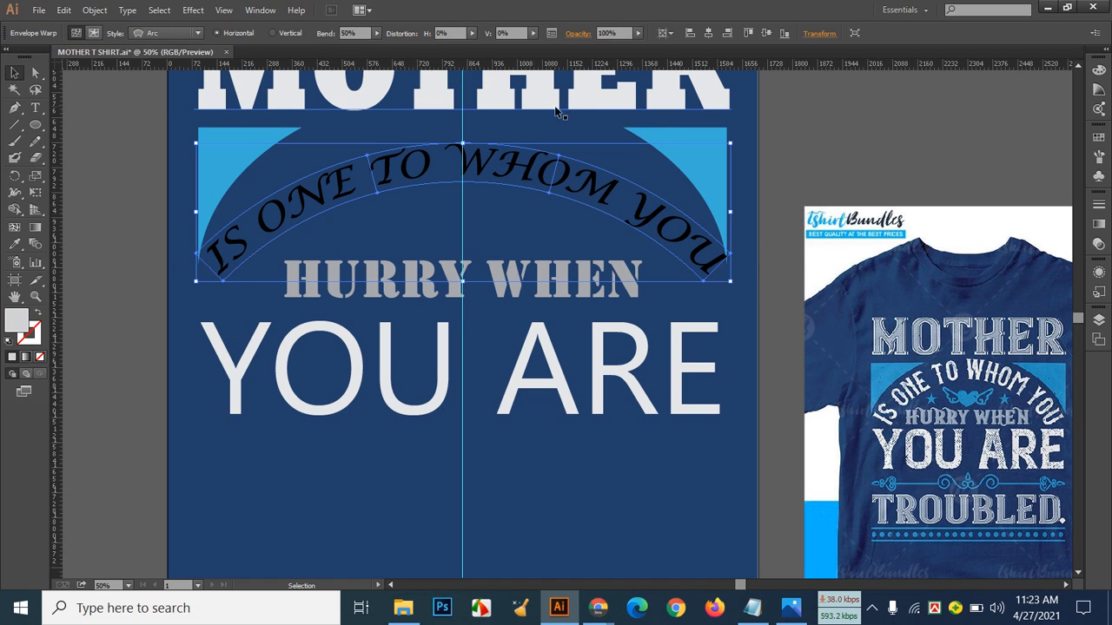
{"action": "left_click", "coordinate": [179, 34]}
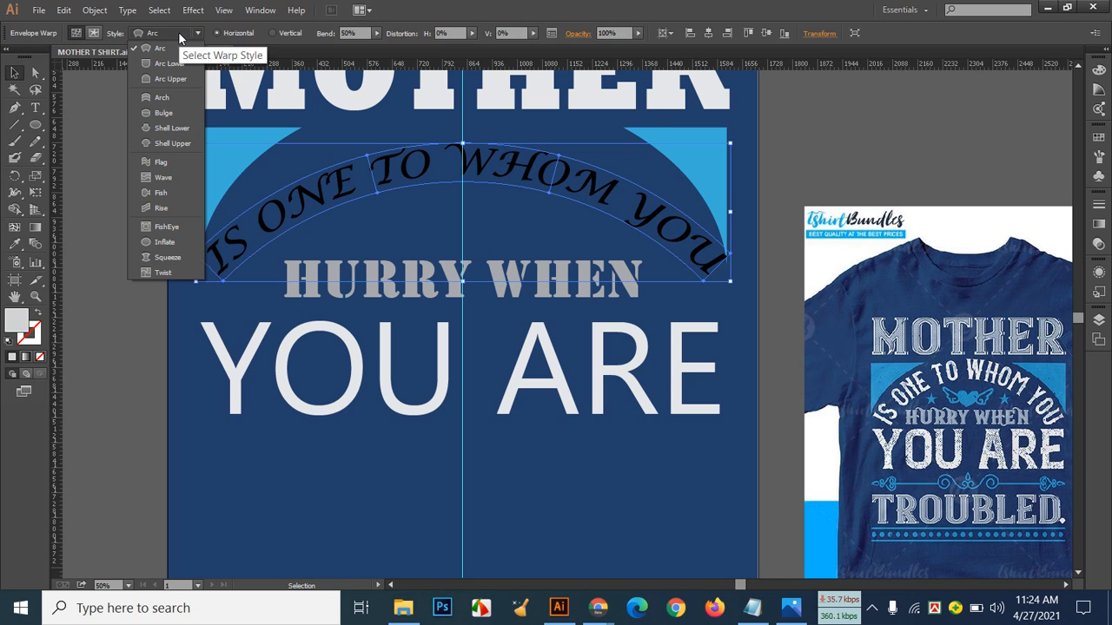
{"action": "left_click", "coordinate": [175, 48]}
{"action": "left_click", "coordinate": [197, 34]}
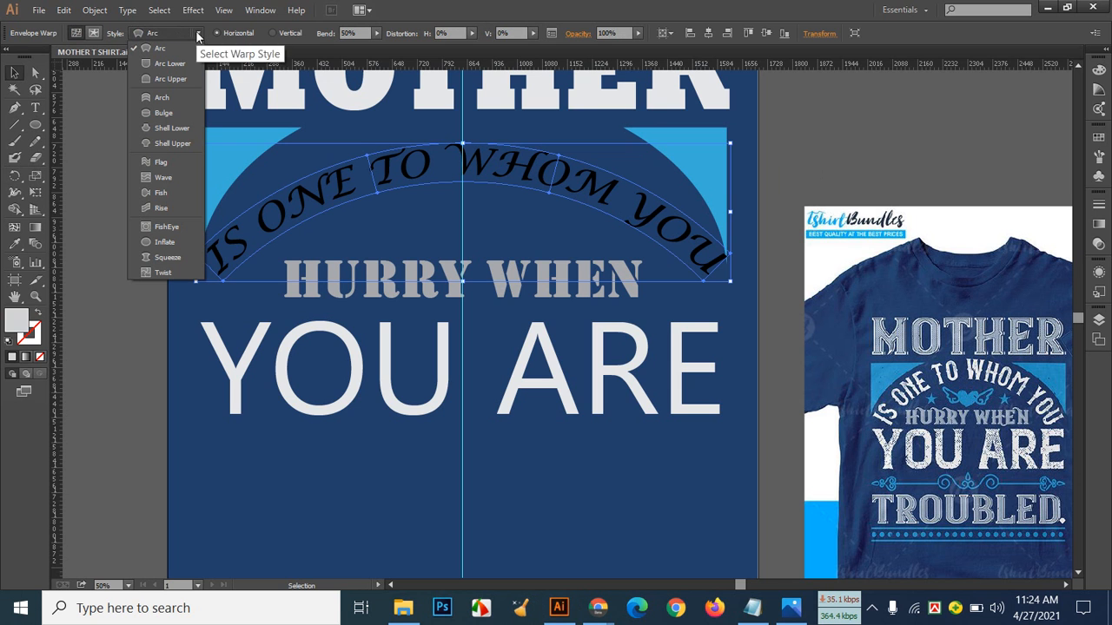
{"action": "left_click", "coordinate": [254, 10]}
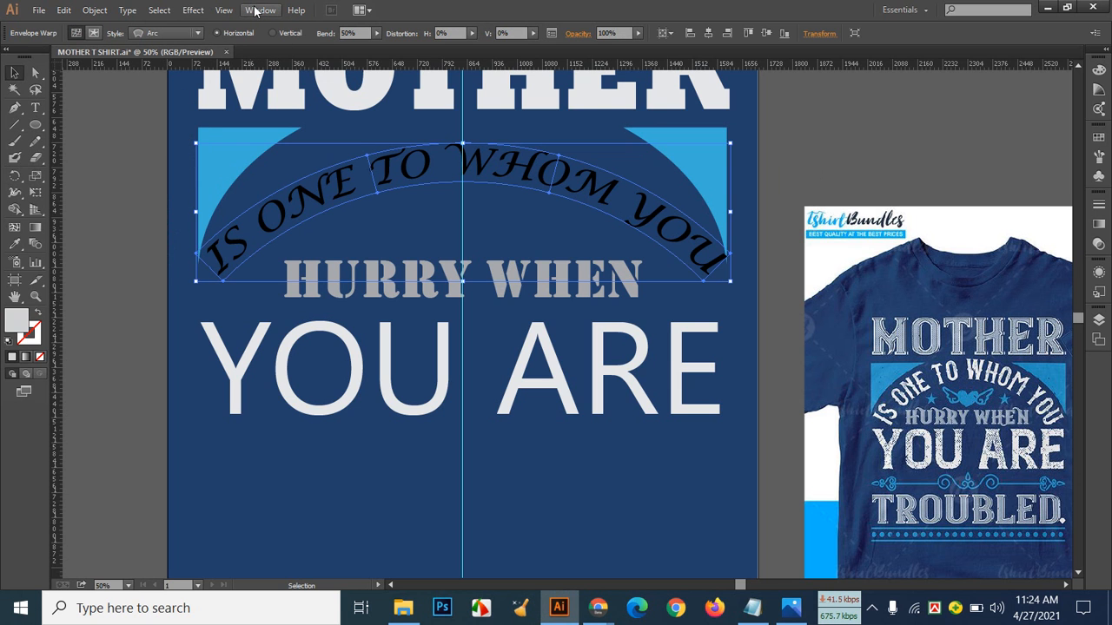
{"action": "left_click", "coordinate": [255, 10]}
{"action": "mouse_move", "coordinate": [193, 10]}
{"action": "mouse_move", "coordinate": [286, 267]}
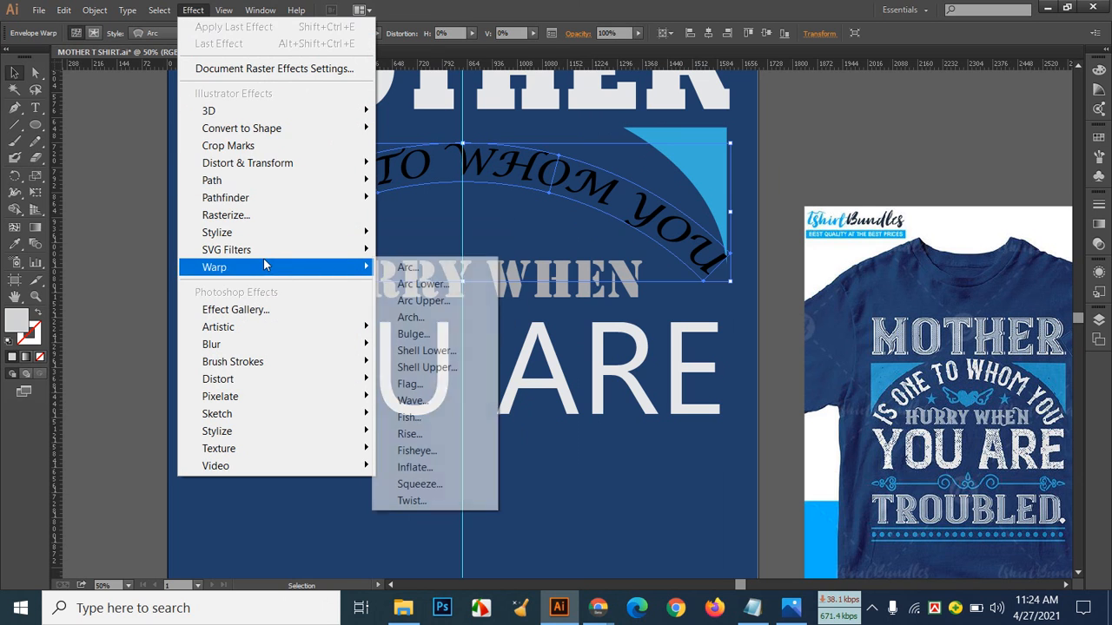
{"action": "left_click", "coordinate": [401, 267]}
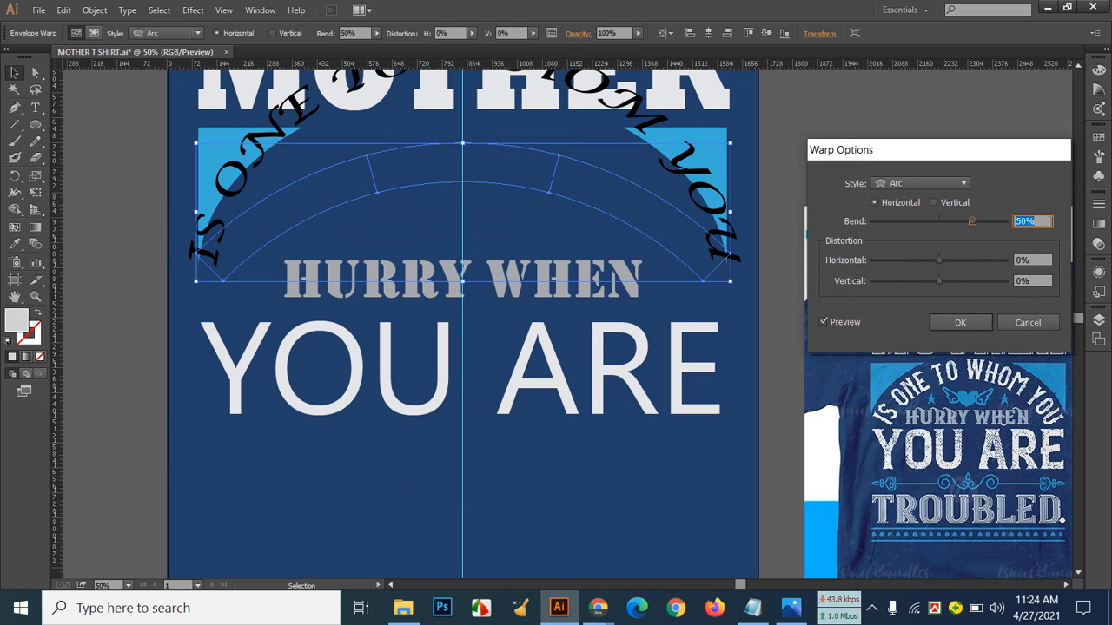
{"action": "key", "text": "shift+Down"}
{"action": "key", "text": "Down"}
{"action": "key", "text": "Down"}
{"action": "key", "text": "Down"}
{"action": "key", "text": "Down"}
{"action": "key", "text": "Down"}
{"action": "key", "text": "Down"}
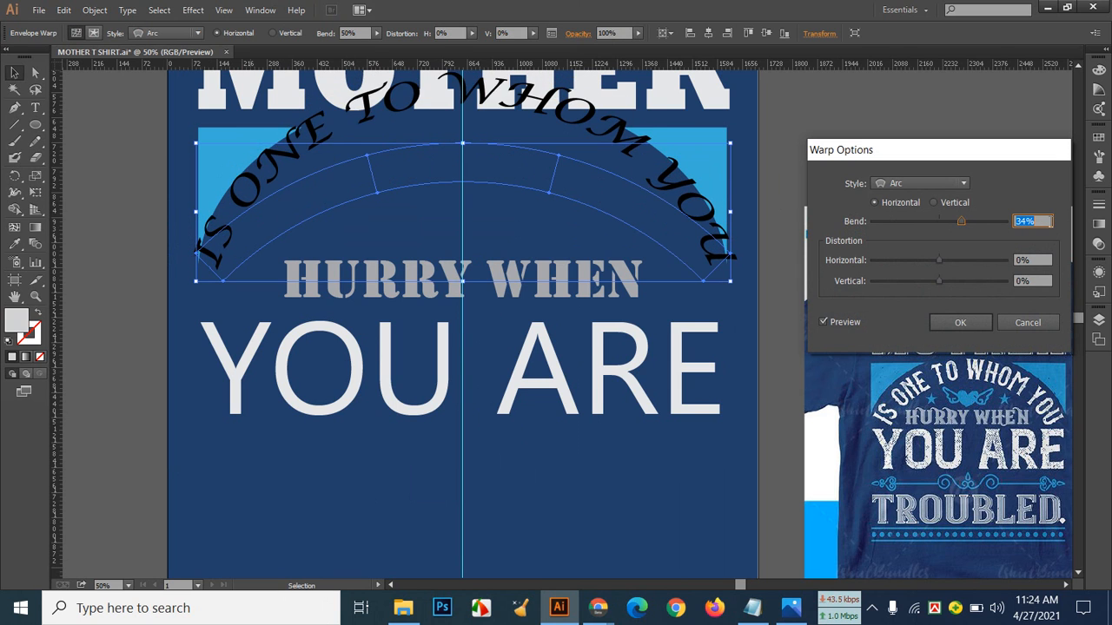
{"action": "key", "text": "Down"}
{"action": "key", "text": "Down"}
{"action": "key", "text": "Down"}
{"action": "key", "text": "Down"}
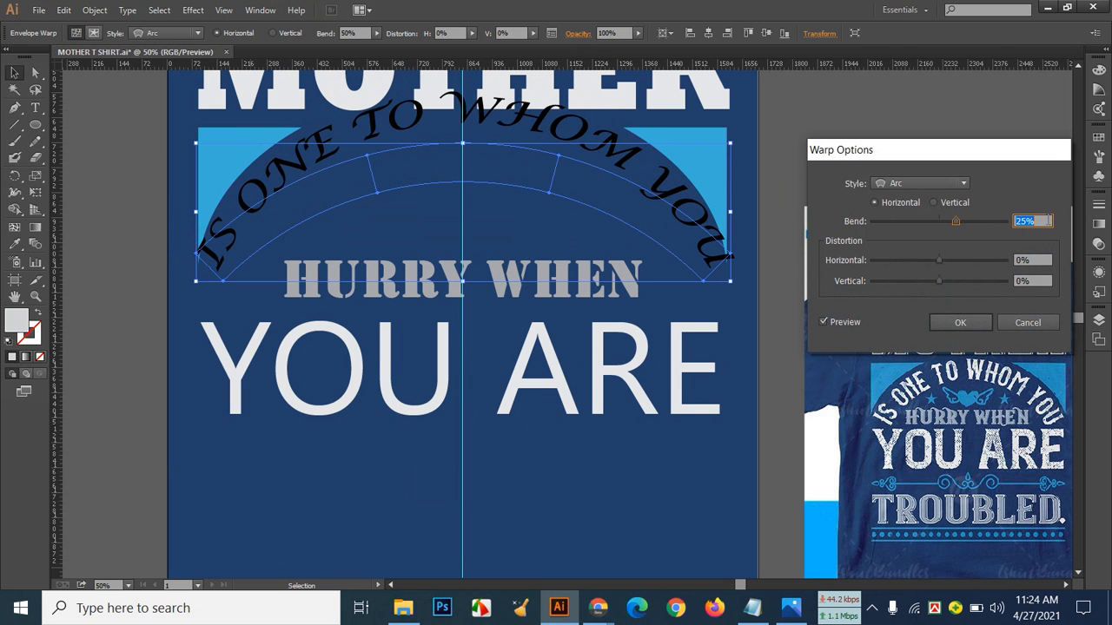
Step: Set the Arc warp effect's bend to 30% and apply it to the arched text
{"action": "key", "text": "Up"}
{"action": "key", "text": "Up"}
{"action": "key", "text": "Up"}
{"action": "key", "text": "Up"}
{"action": "key", "text": "Up"}
{"action": "key", "text": "Up"}
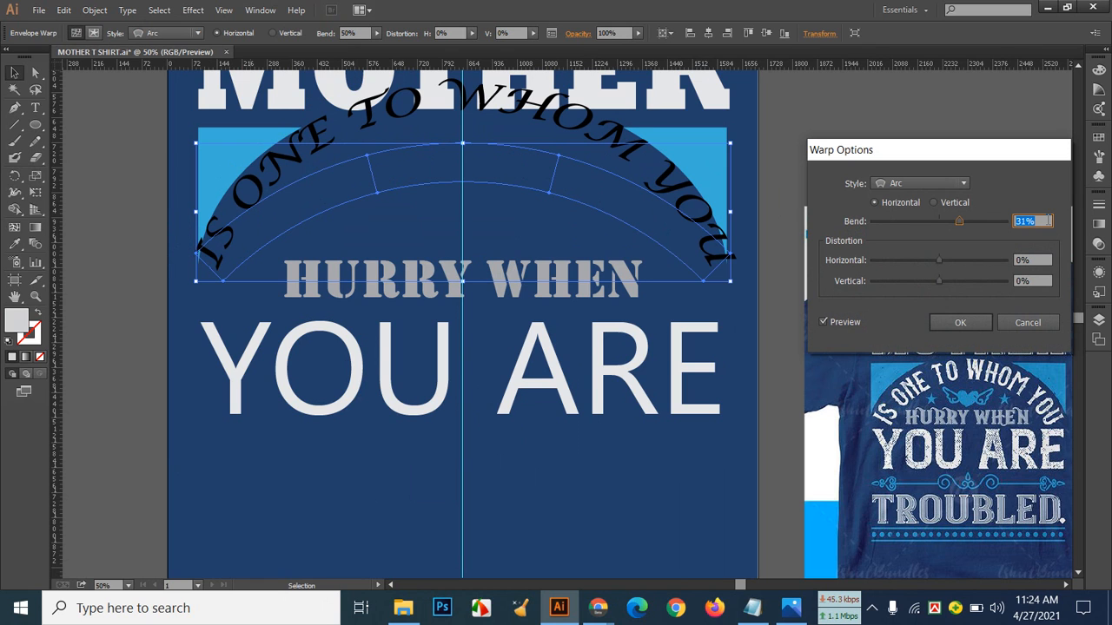
{"action": "key", "text": "Down"}
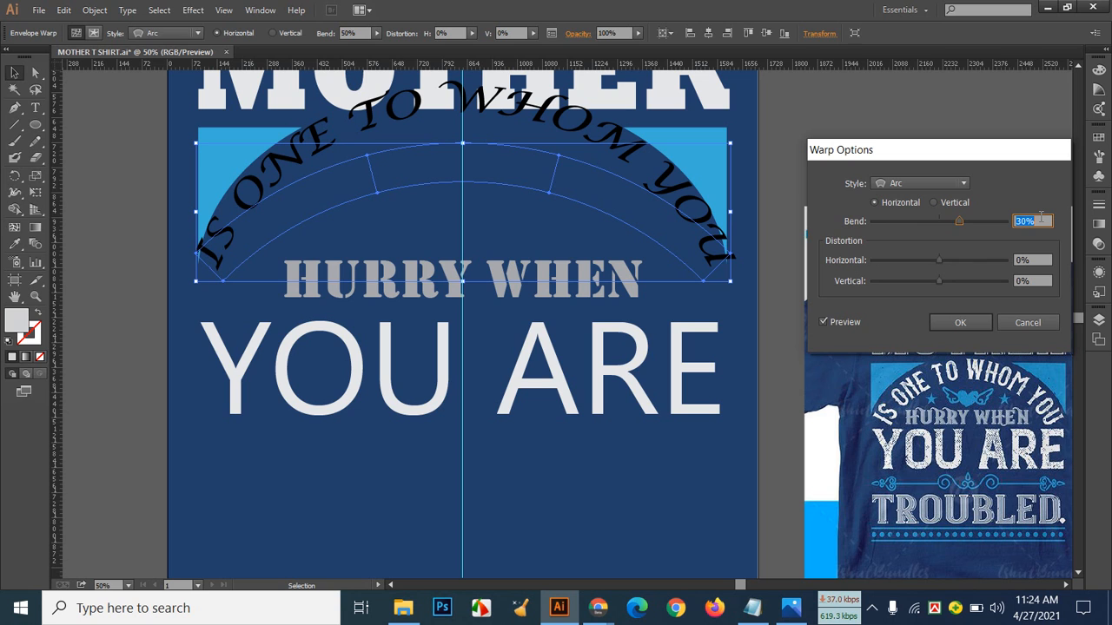
{"action": "left_click", "coordinate": [959, 322]}
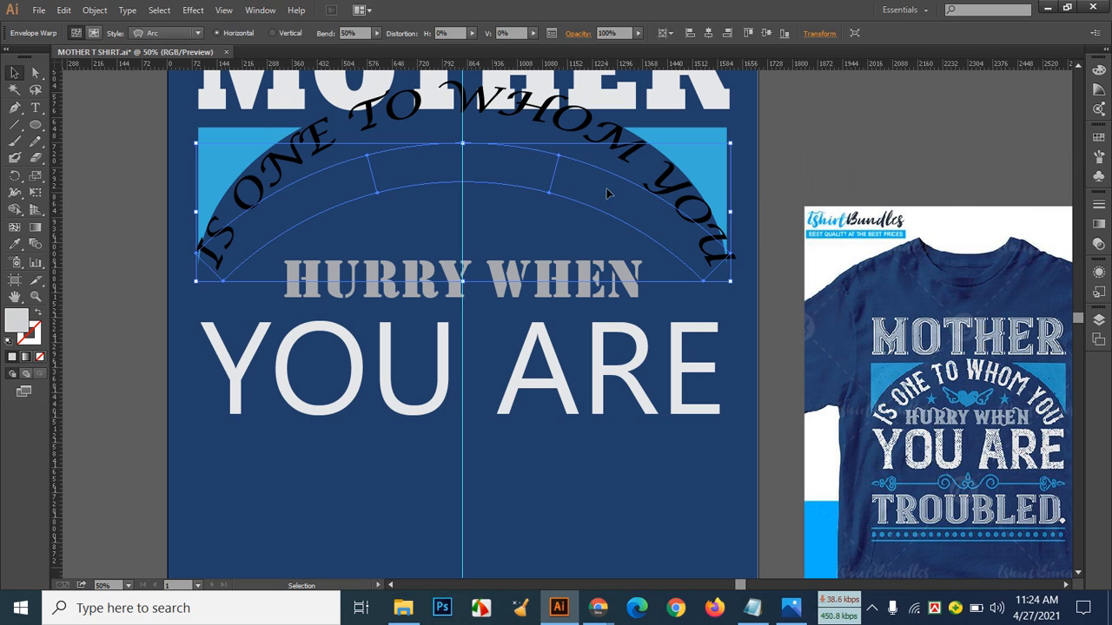
Step: Lower the arched text beneath MOTHER and narrow it inward from both sides within the blue corner shapes
{"action": "left_click_drag", "start_coordinate": [562, 163], "coordinate": [565, 198]}
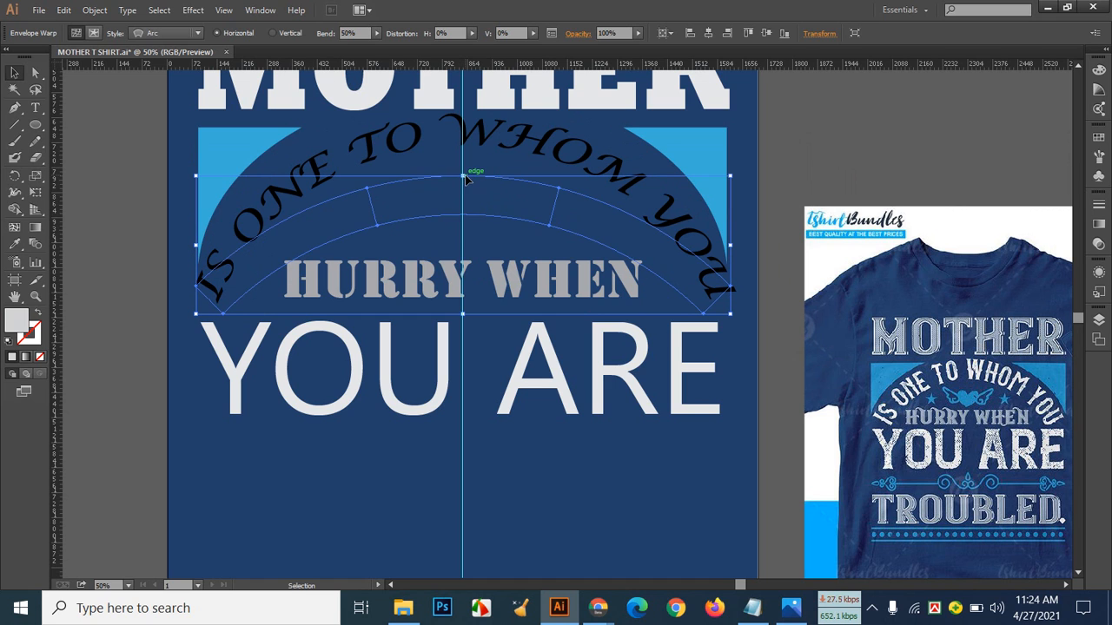
{"action": "left_click_drag", "start_coordinate": [464, 178], "coordinate": [469, 173]}
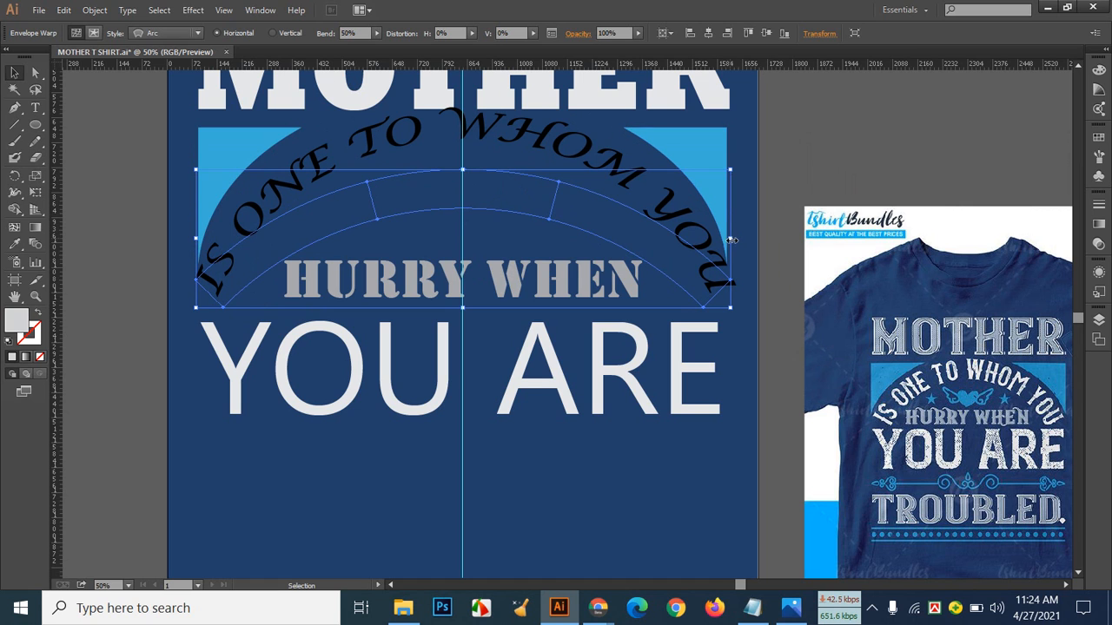
{"action": "left_click_drag", "start_coordinate": [733, 240], "coordinate": [717, 239]}
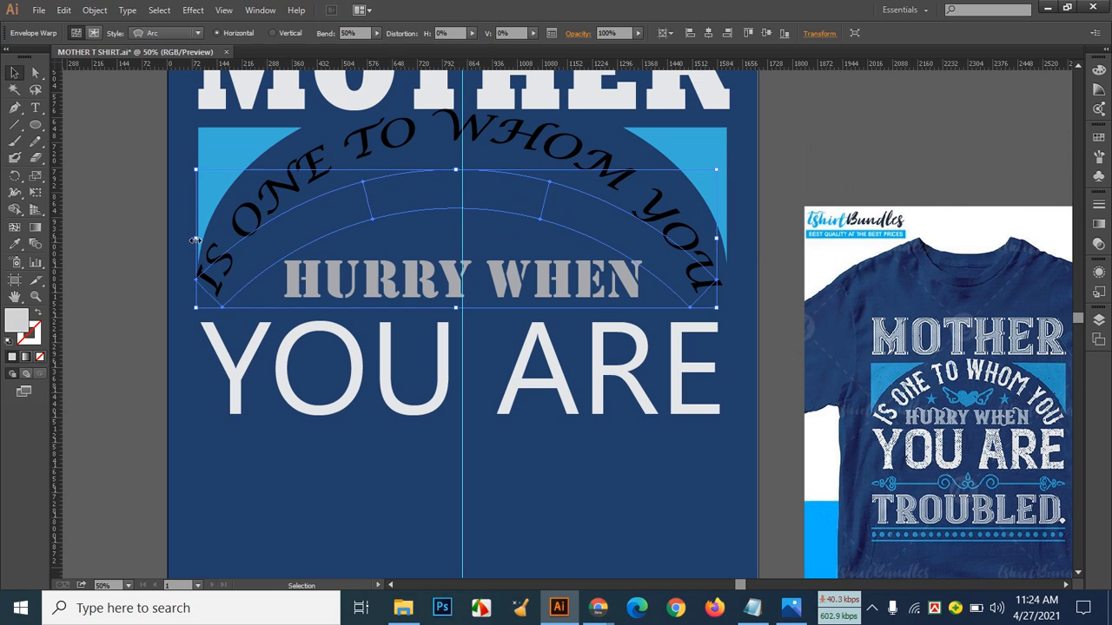
{"action": "left_click_drag", "start_coordinate": [201, 236], "coordinate": [212, 239]}
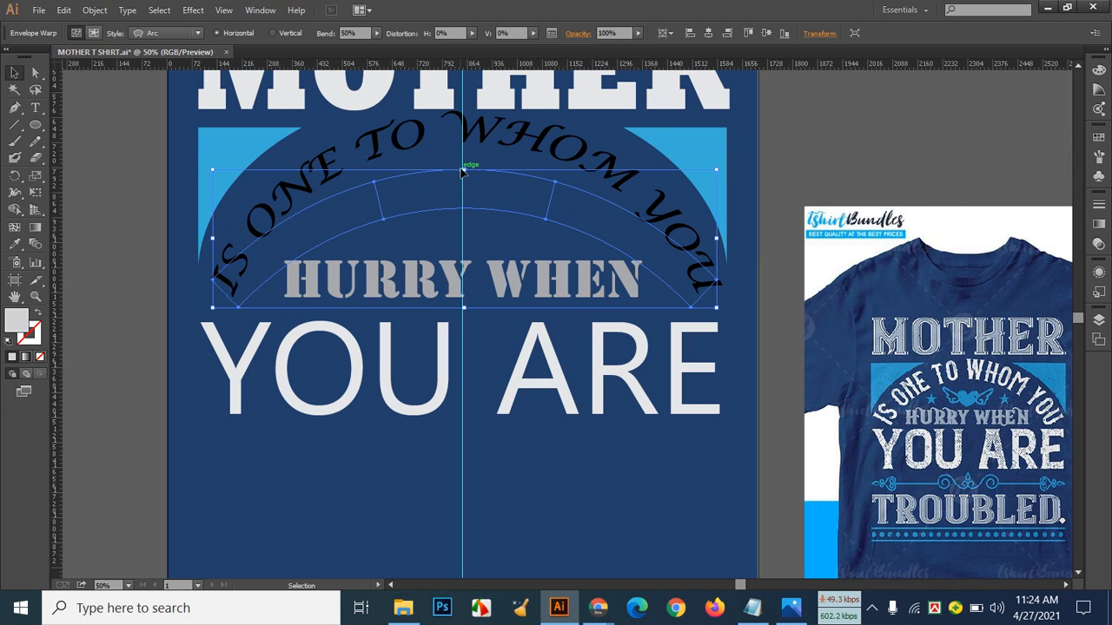
Step: Try reducing the arched text's height from its upper and lower edges, and delete the text
{"action": "left_click_drag", "start_coordinate": [462, 171], "coordinate": [464, 185]}
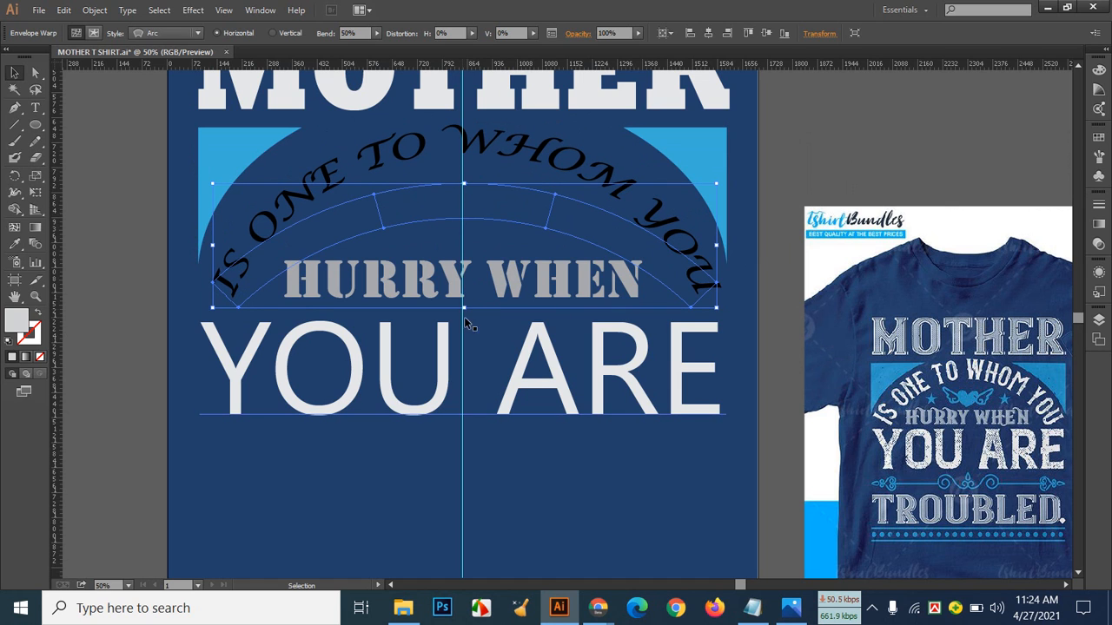
{"action": "left_click_drag", "start_coordinate": [463, 307], "coordinate": [463, 286]}
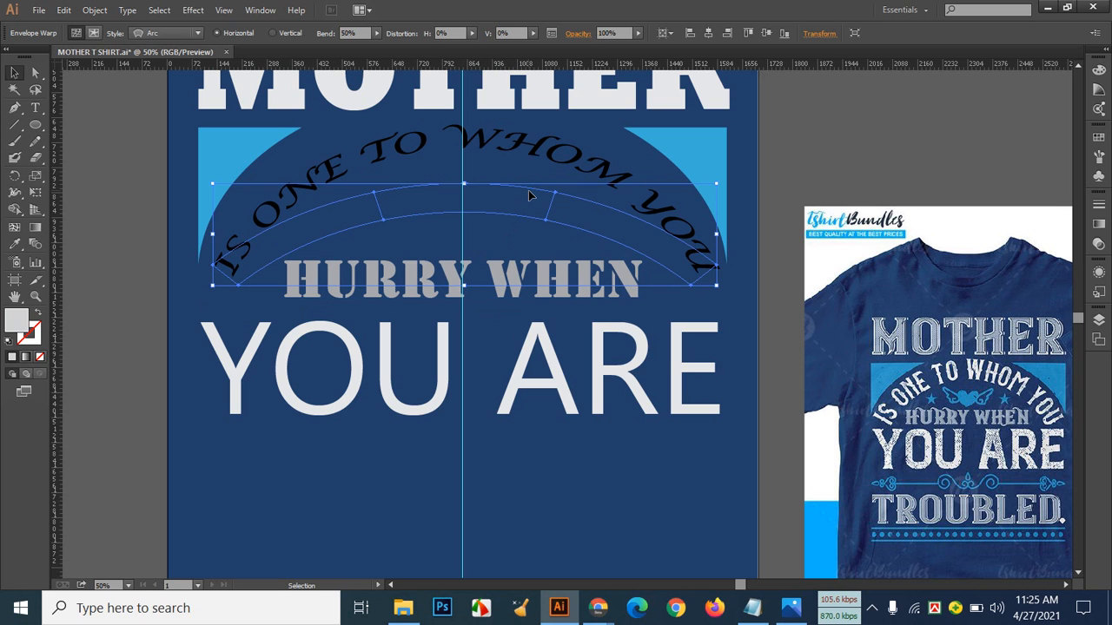
{"action": "key", "text": "Delete"}
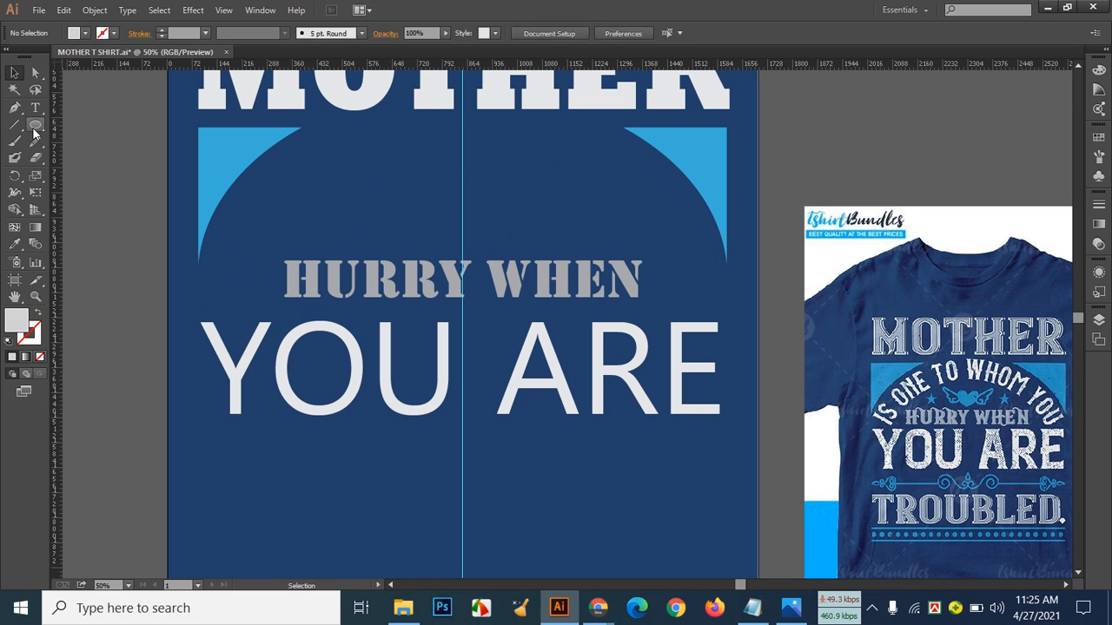
Step: Draw a circle about 1516 px in diameter centred on the vertical guide, with a 2 pt CMYK Red stroke
{"action": "left_click_drag", "start_coordinate": [36, 125], "coordinate": [99, 159]}
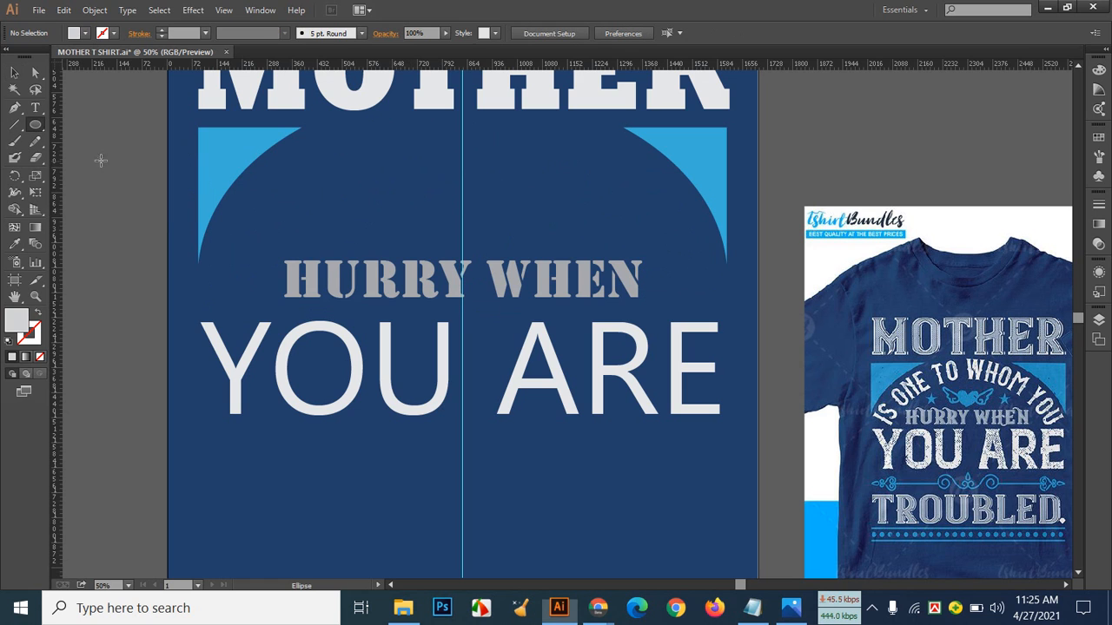
{"action": "left_click_drag", "start_coordinate": [463, 145], "coordinate": [651, 415]}
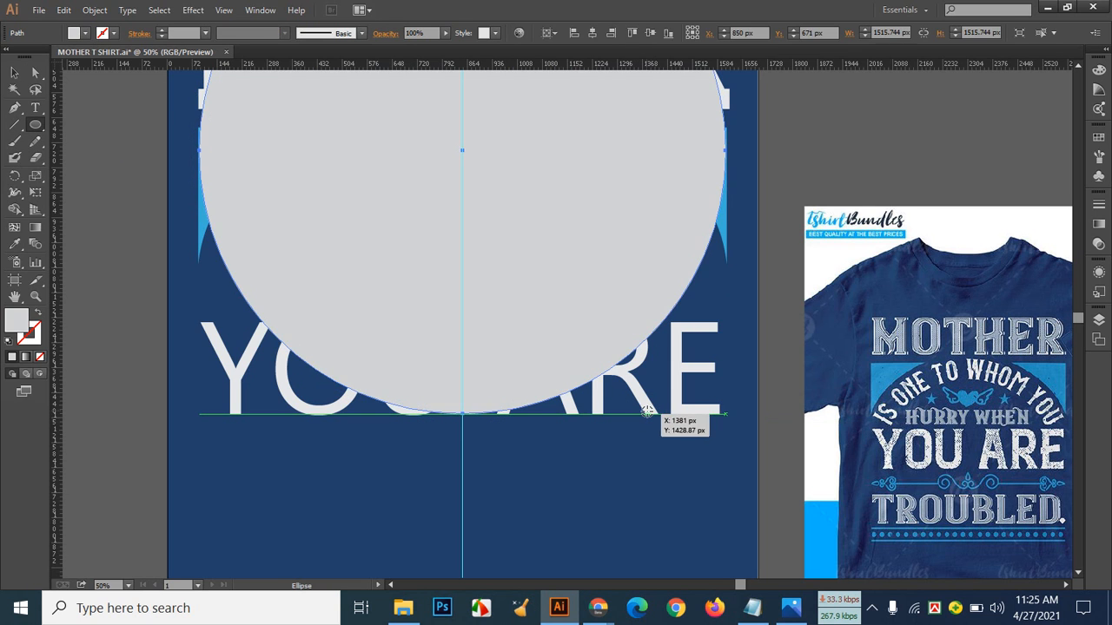
{"action": "left_click", "coordinate": [113, 33]}
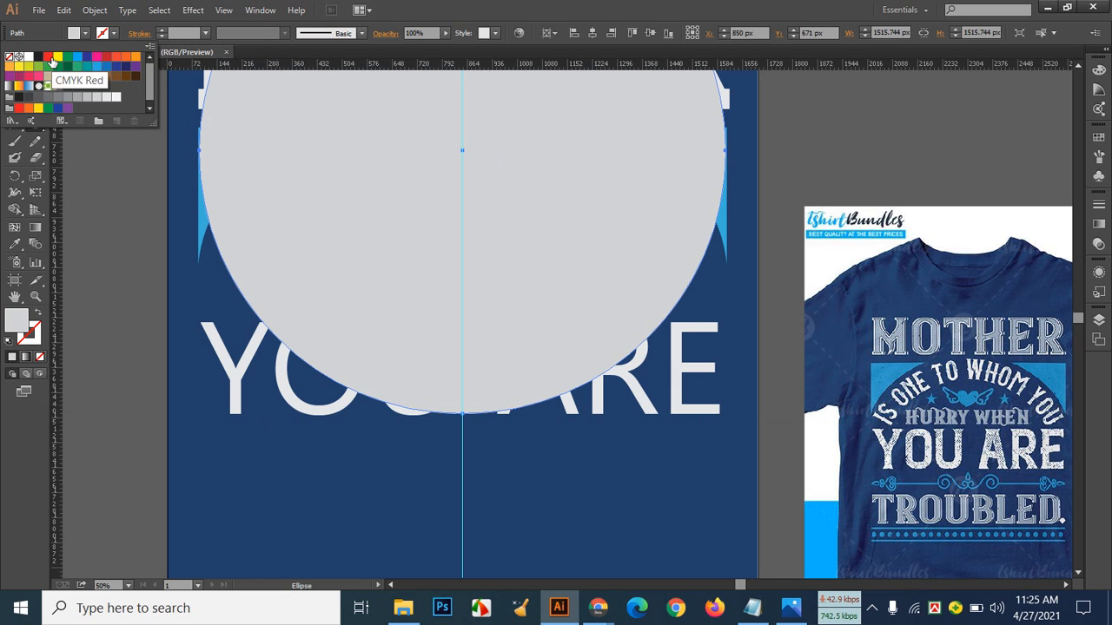
{"action": "left_click", "coordinate": [48, 56]}
{"action": "left_click", "coordinate": [162, 31]}
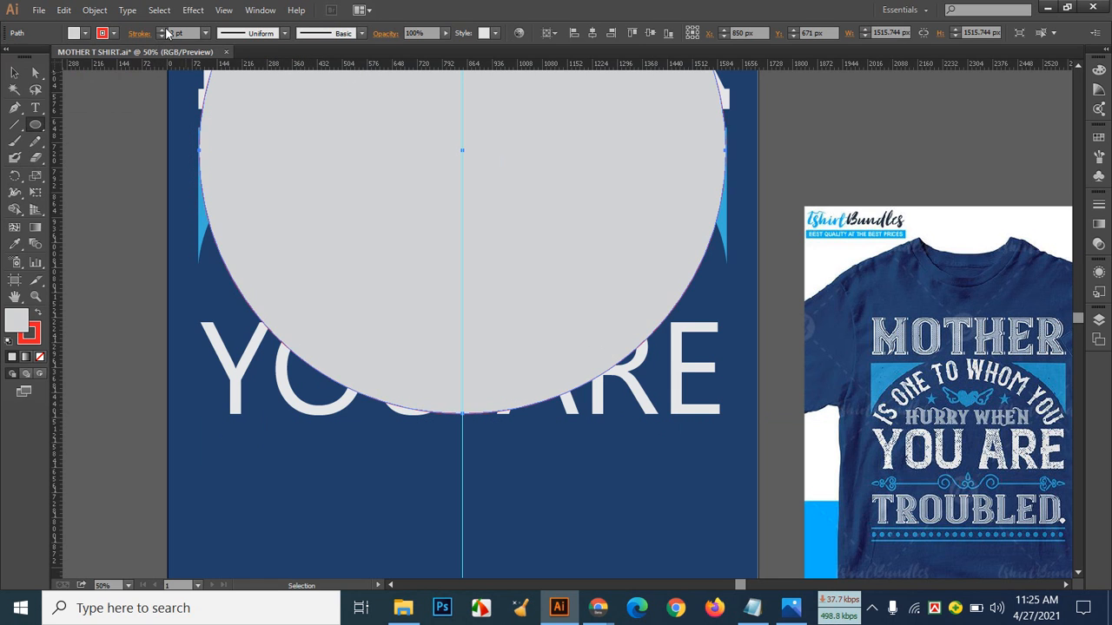
Step: Remove the circle's fill, keep its red stroke and increase the stroke weight to 5 pt
{"action": "left_click", "coordinate": [40, 313]}
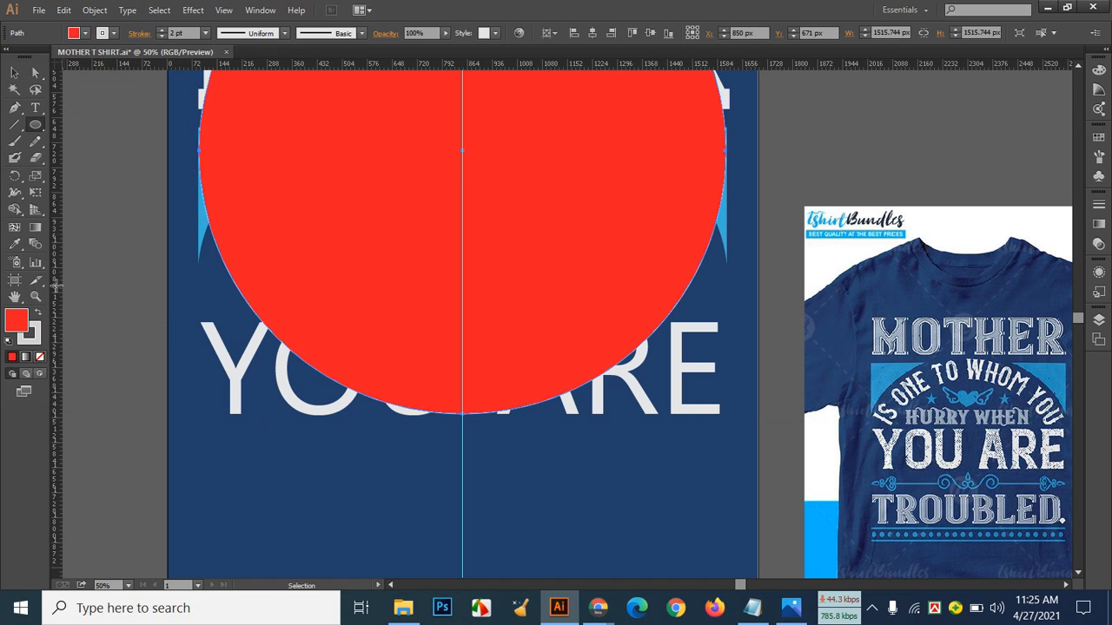
{"action": "left_click", "coordinate": [89, 33]}
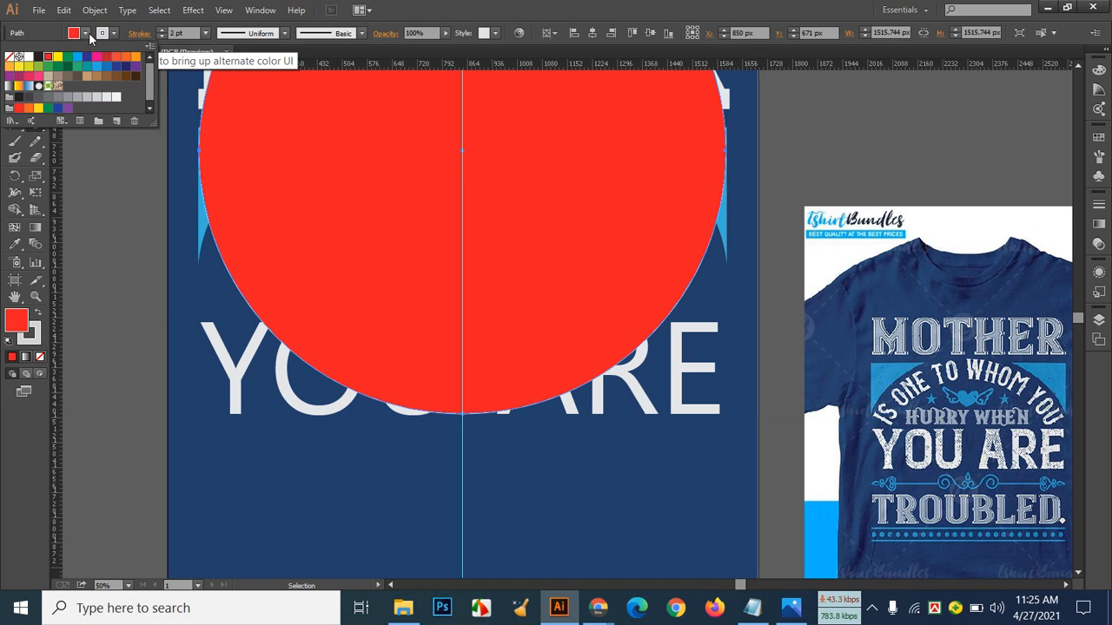
{"action": "left_click", "coordinate": [47, 315]}
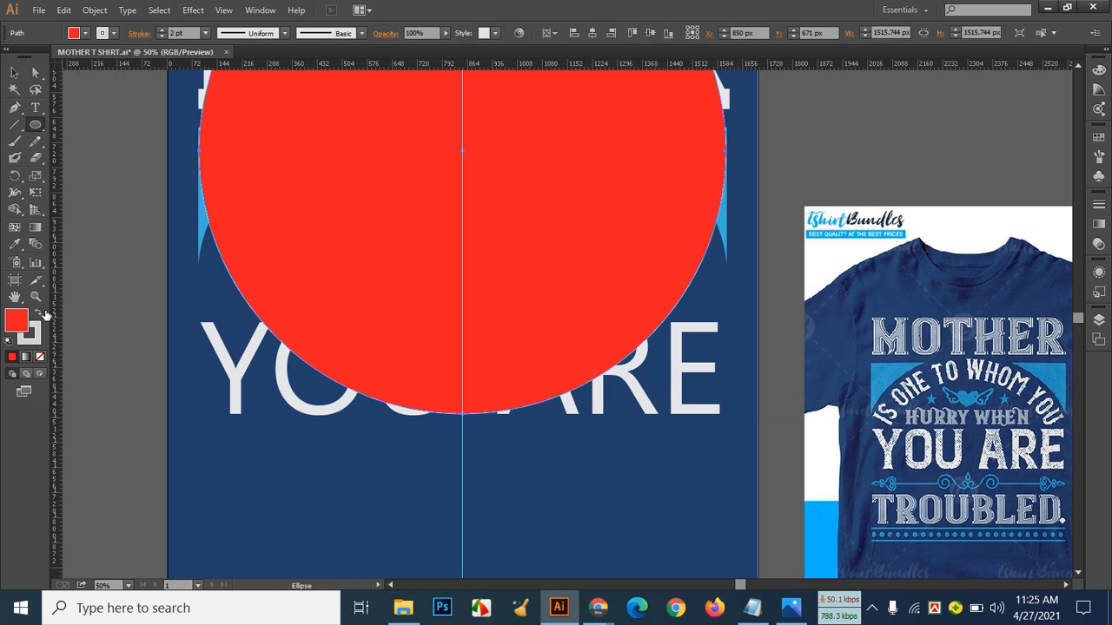
{"action": "left_click", "coordinate": [41, 313]}
{"action": "left_click", "coordinate": [86, 33]}
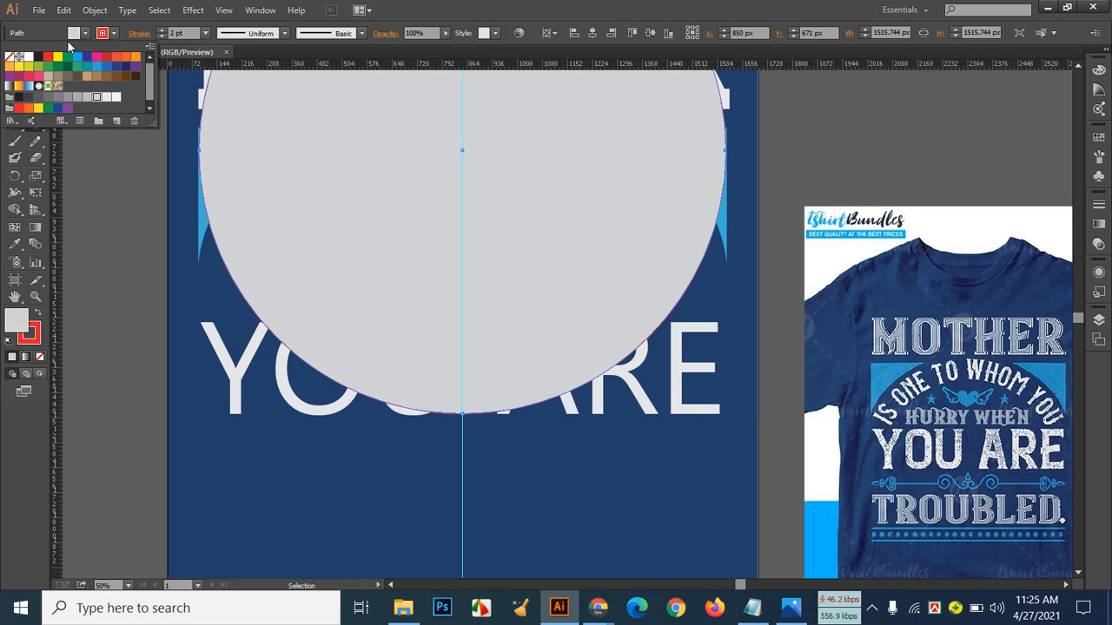
{"action": "left_click", "coordinate": [13, 59]}
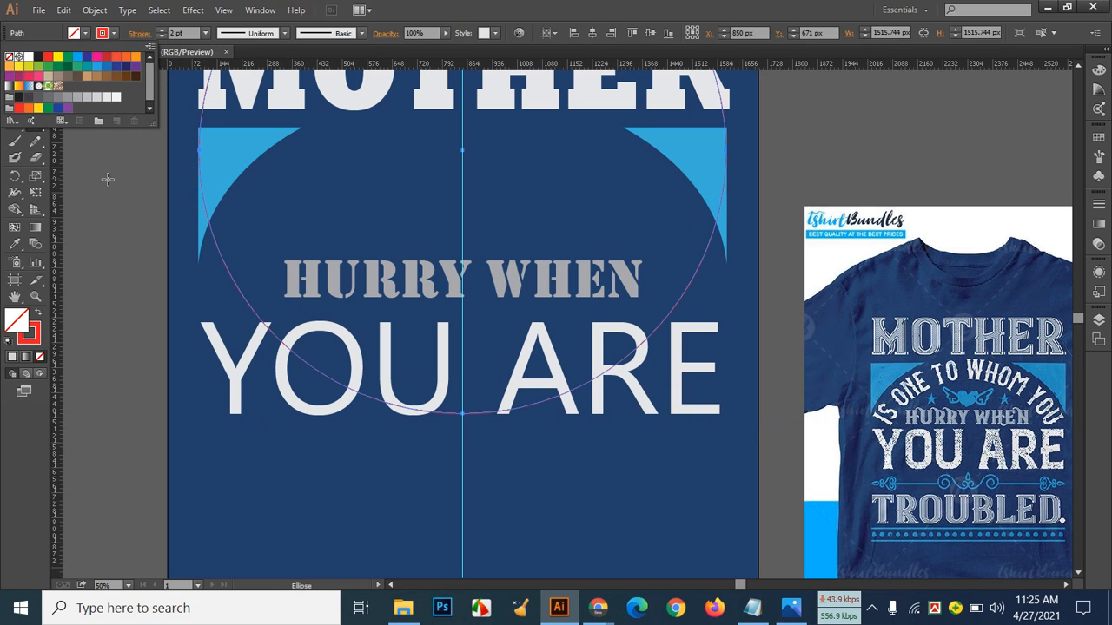
{"action": "left_click", "coordinate": [162, 30]}
{"action": "left_click", "coordinate": [161, 30]}
{"action": "left_click", "coordinate": [161, 31]}
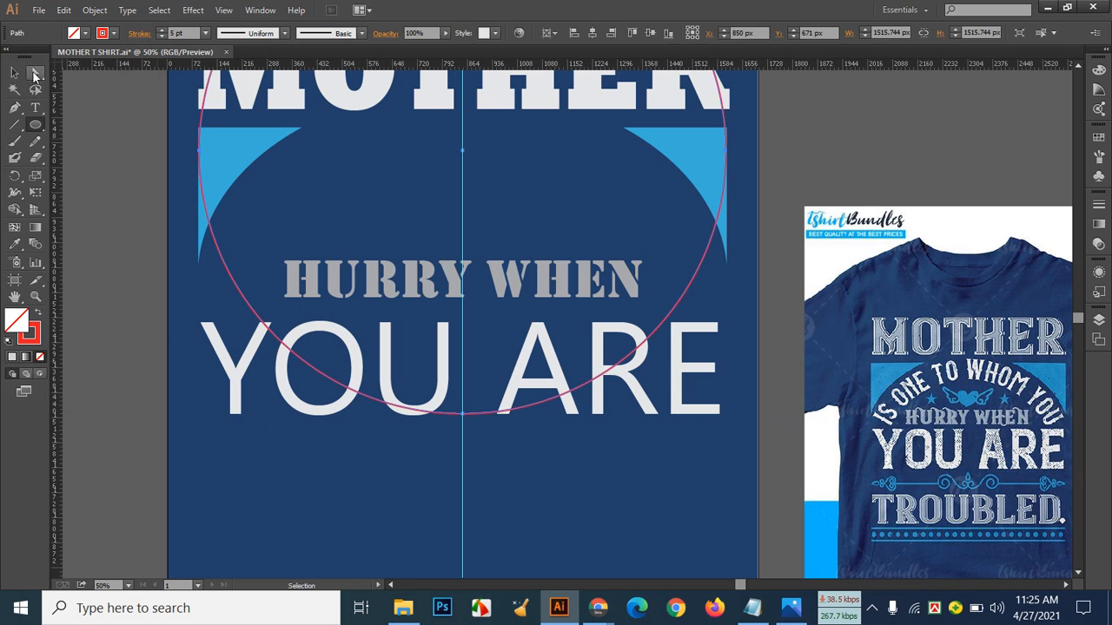
Step: Move the circle straight down along the vertical guide by about 407 px, bringing its upper edge to the MOTHER line
{"action": "left_click", "coordinate": [15, 72]}
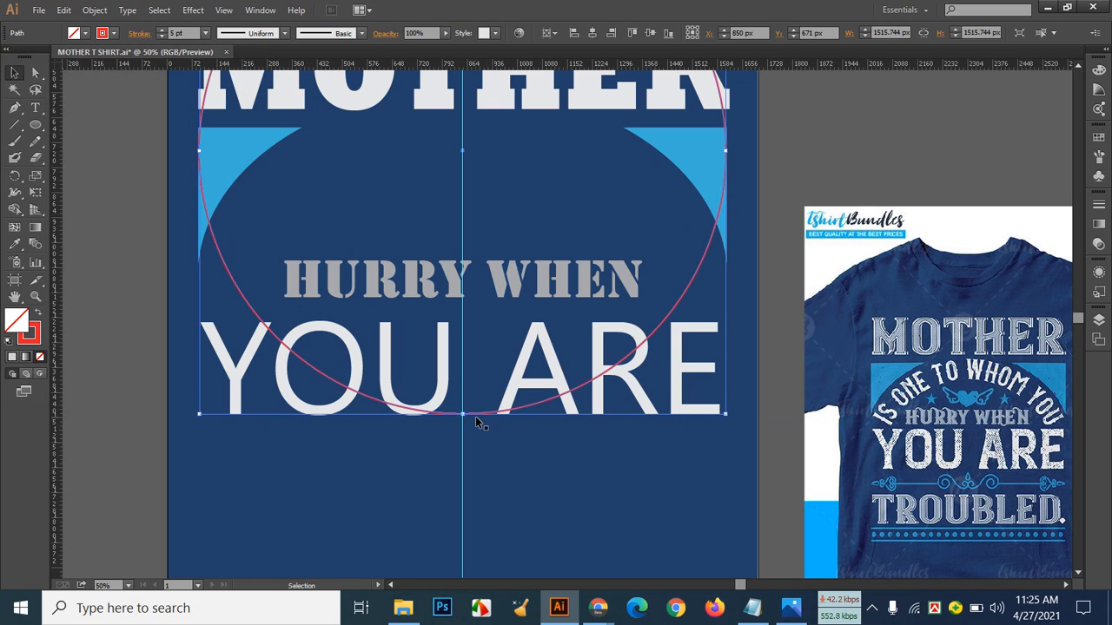
{"action": "left_click_drag", "start_coordinate": [477, 413], "coordinate": [458, 609]}
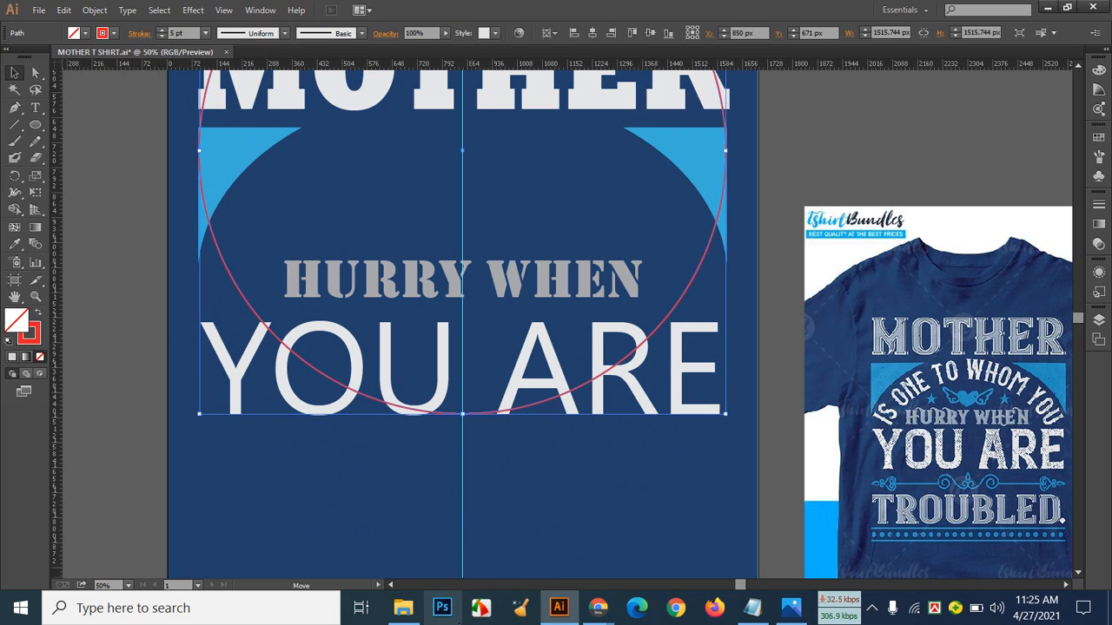
{"action": "left_click_drag", "start_coordinate": [478, 413], "coordinate": [475, 553]}
Step: Reshape the circle from its upper and lower edges into an ellipse about 1226 px tall
{"action": "scroll", "coordinate": [589, 436], "scroll_direction": "up", "scroll_amount": 3}
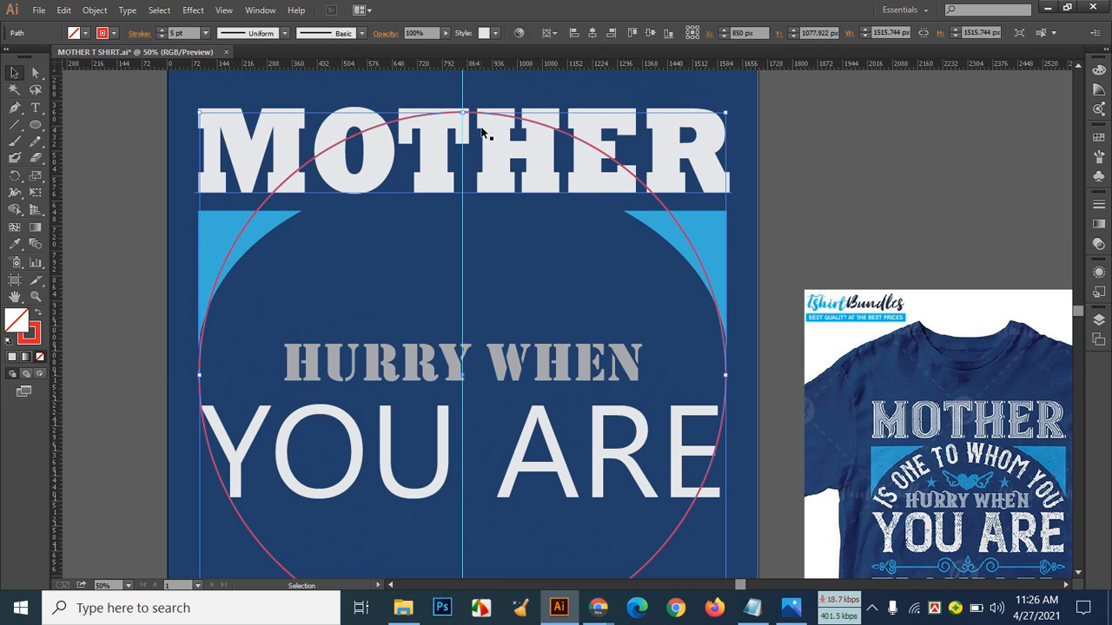
{"action": "left_click_drag", "start_coordinate": [464, 112], "coordinate": [450, 207]}
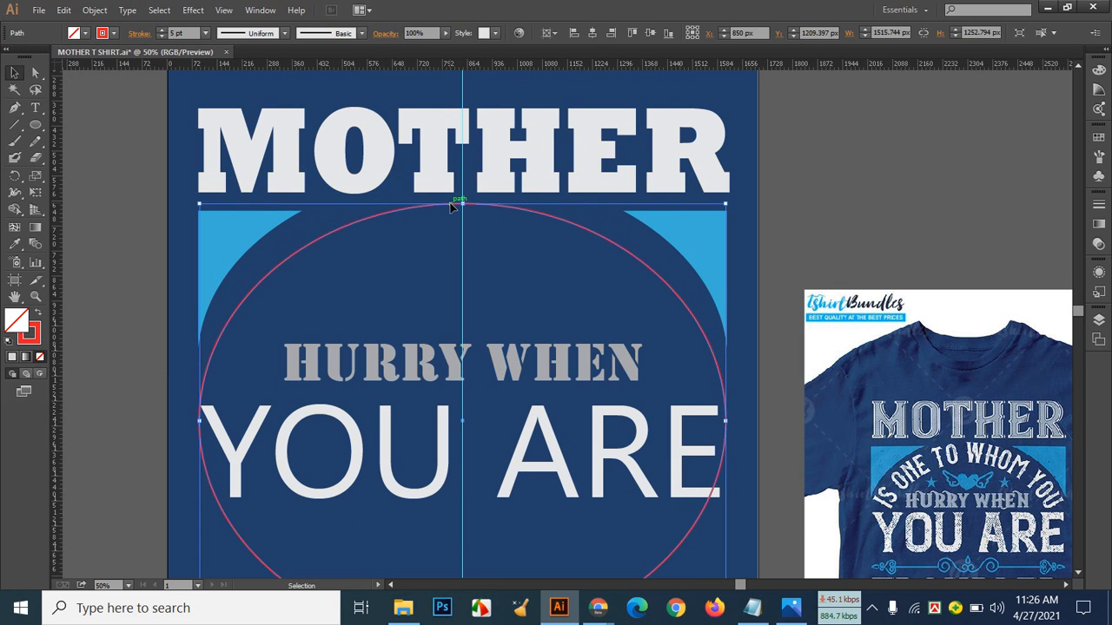
{"action": "scroll", "coordinate": [454, 218], "scroll_direction": "down", "scroll_amount": 2}
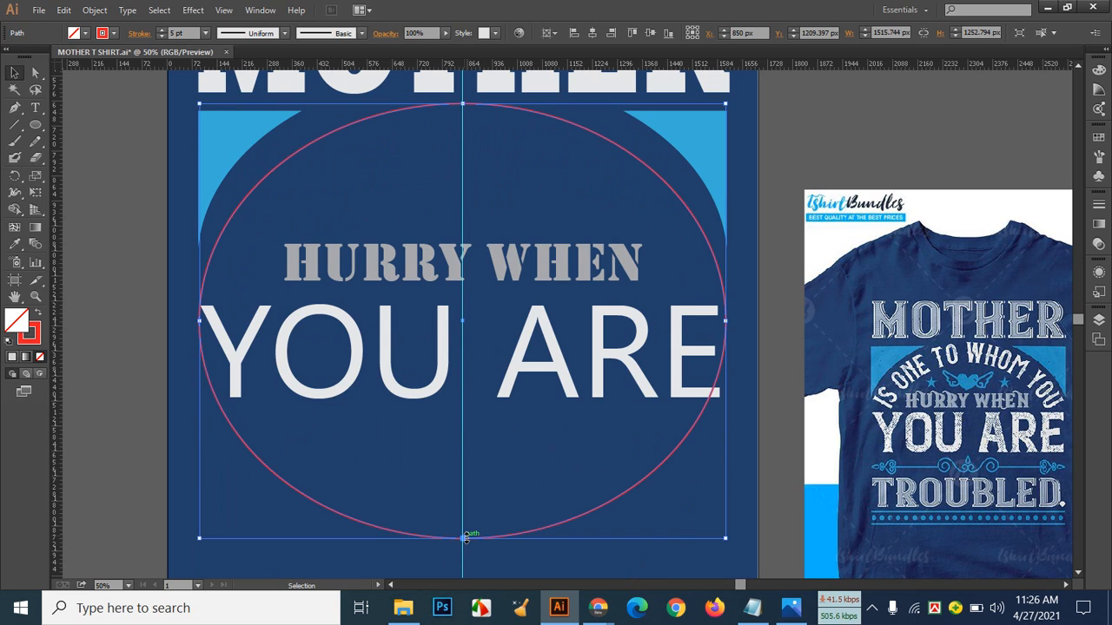
{"action": "left_click_drag", "start_coordinate": [464, 538], "coordinate": [462, 509]}
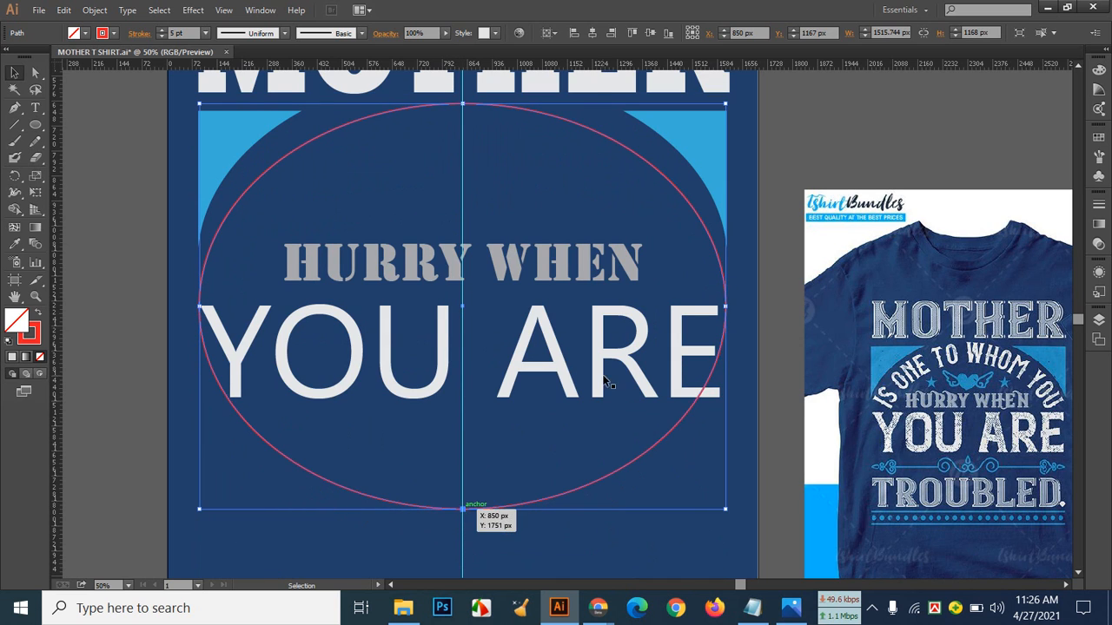
{"action": "scroll", "coordinate": [495, 191], "scroll_direction": "up", "scroll_amount": 1}
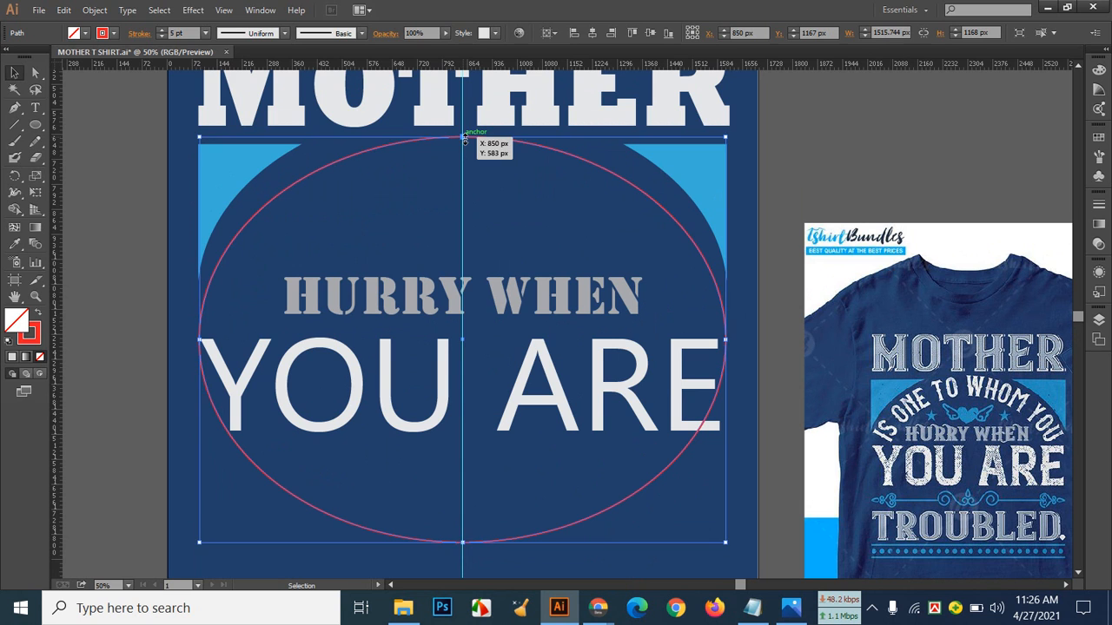
{"action": "left_click_drag", "start_coordinate": [463, 139], "coordinate": [459, 124]}
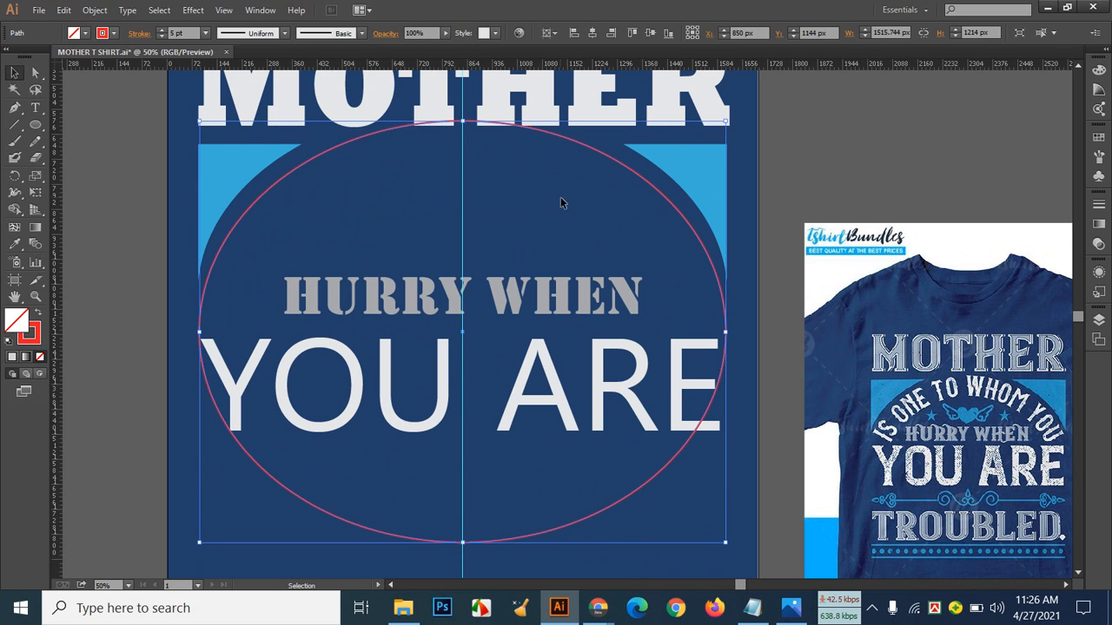
{"action": "left_click_drag", "start_coordinate": [473, 122], "coordinate": [465, 116]}
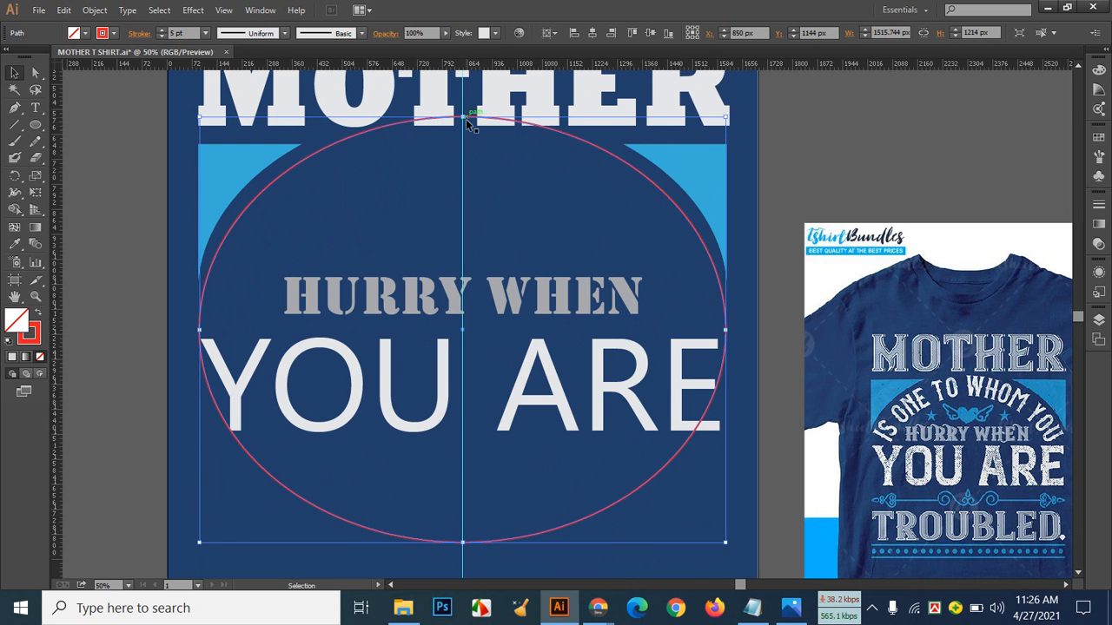
{"action": "left_click", "coordinate": [497, 195]}
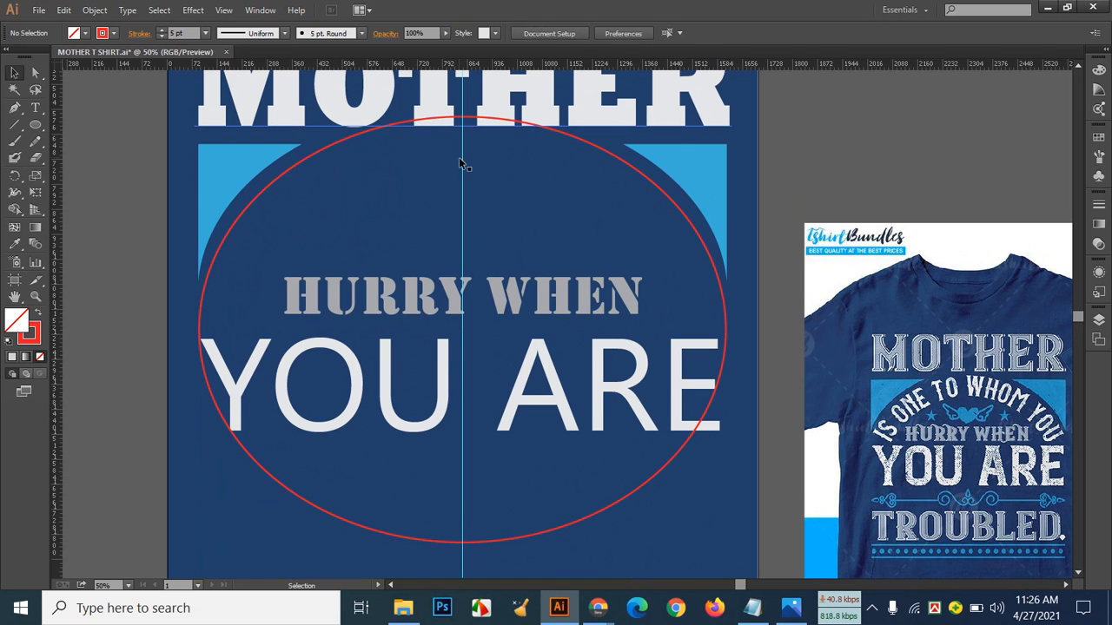
{"action": "left_click", "coordinate": [479, 119]}
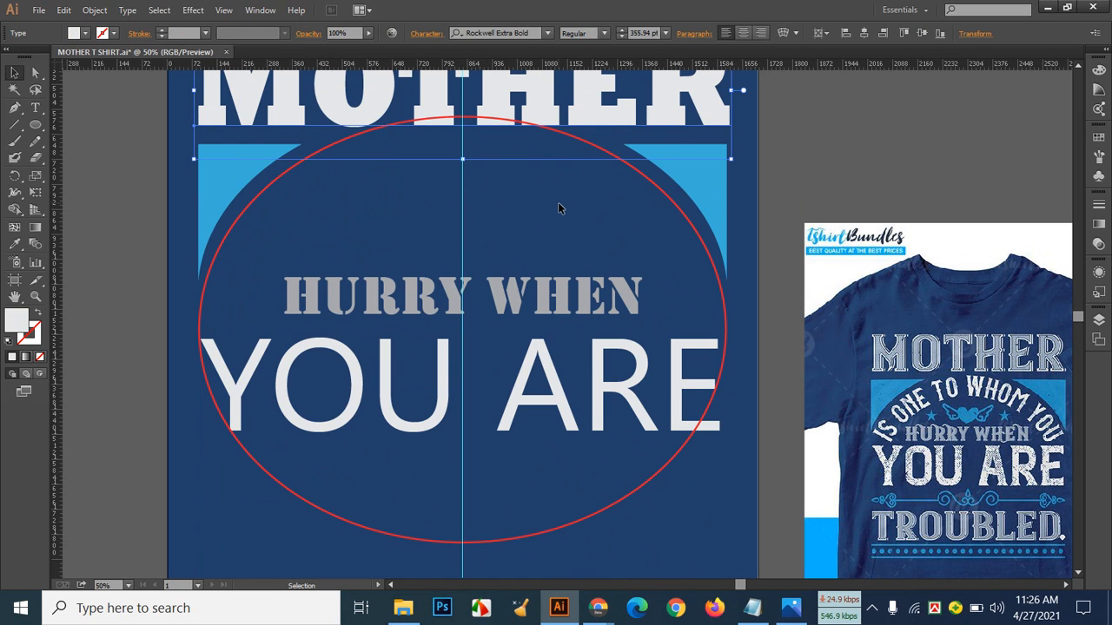
{"action": "left_click", "coordinate": [559, 205]}
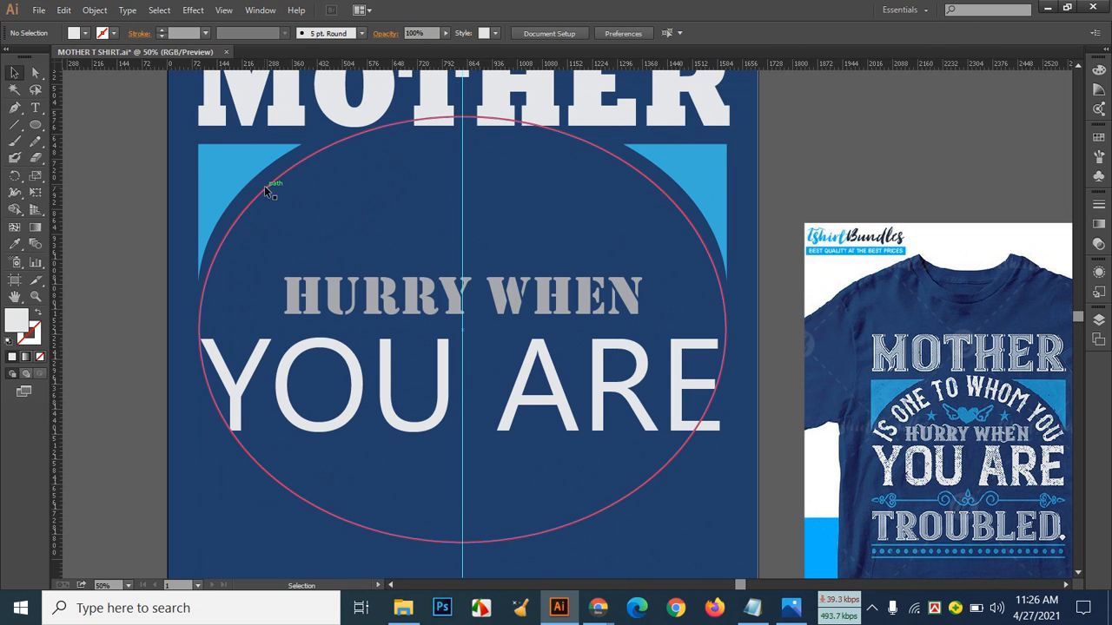
Step: Nudge the ellipse down along the guide until its upper edge sits just below MOTHER, with its centre at about Y 1192 px
{"action": "left_click", "coordinate": [267, 190]}
{"action": "key", "text": "Down"}
{"action": "key", "text": "Down"}
{"action": "key", "text": "Down"}
{"action": "key", "text": "Down"}
{"action": "key", "text": "Down"}
{"action": "key", "text": "Down"}
{"action": "key", "text": "Down"}
{"action": "key", "text": "Down"}
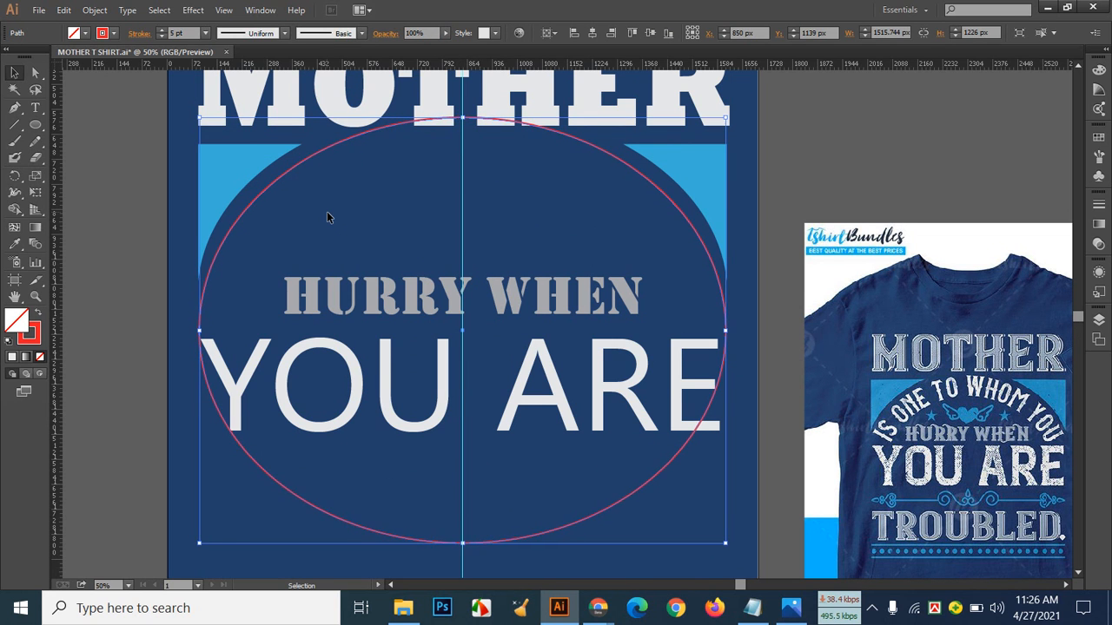
{"action": "key", "text": "Down"}
{"action": "key", "text": "Down"}
{"action": "key", "text": "Down"}
{"action": "key", "text": "Down"}
{"action": "key", "text": "Down"}
{"action": "key", "text": "Down"}
{"action": "key", "text": "Down"}
{"action": "key", "text": "Down"}
{"action": "key", "text": "Down"}
{"action": "key", "text": "Down"}
{"action": "key", "text": "Down"}
{"action": "key", "text": "Down"}
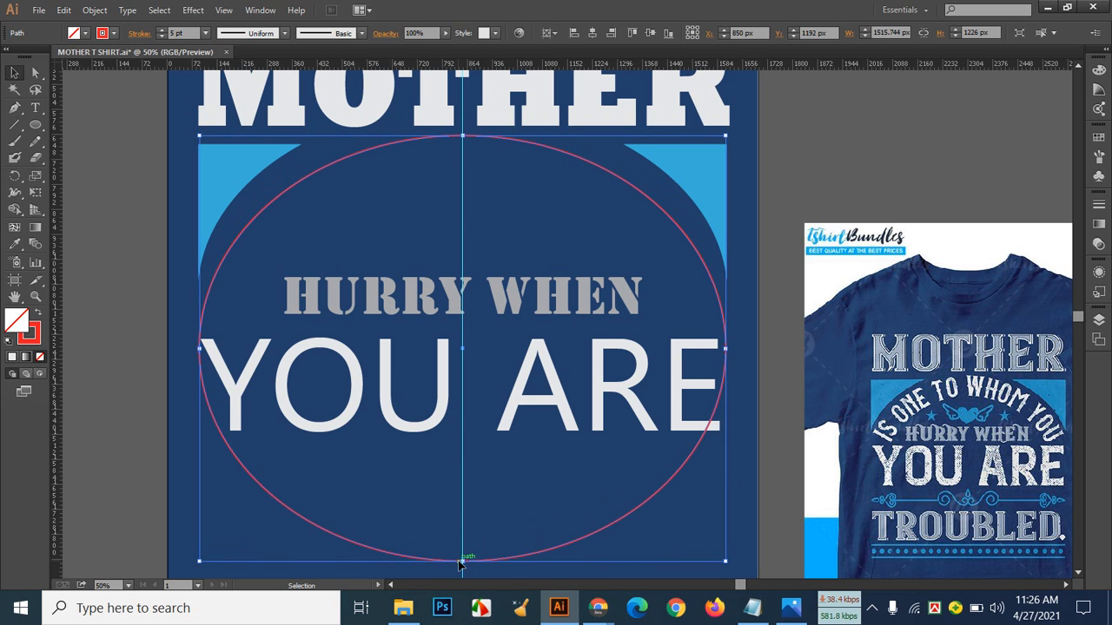
Step: Stretch the ellipse downward from its lower edge to a height of about 1456 px
{"action": "left_click_drag", "start_coordinate": [461, 565], "coordinate": [463, 590]}
{"action": "left_click_drag", "start_coordinate": [465, 601], "coordinate": [464, 597]}
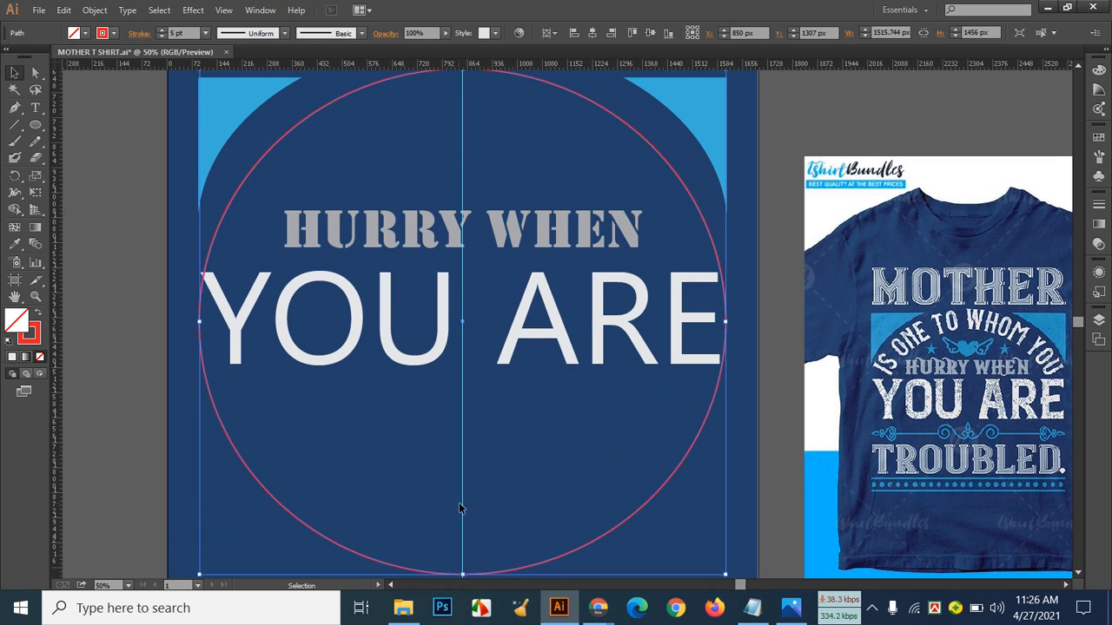
{"action": "scroll", "coordinate": [463, 509], "scroll_direction": "up", "scroll_amount": 2}
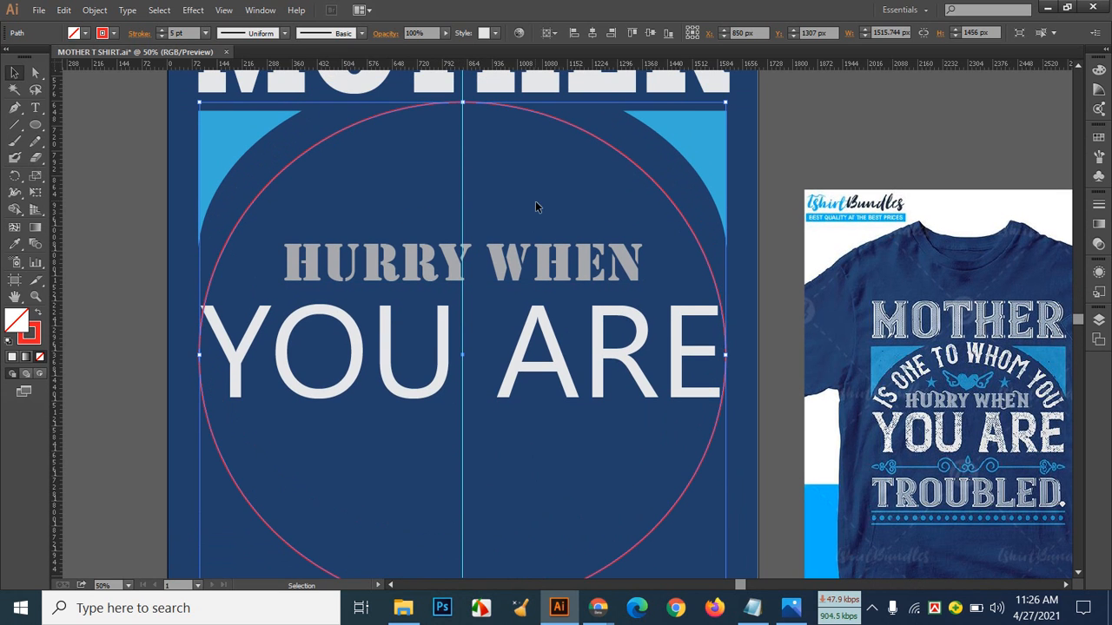
{"action": "left_click", "coordinate": [551, 175]}
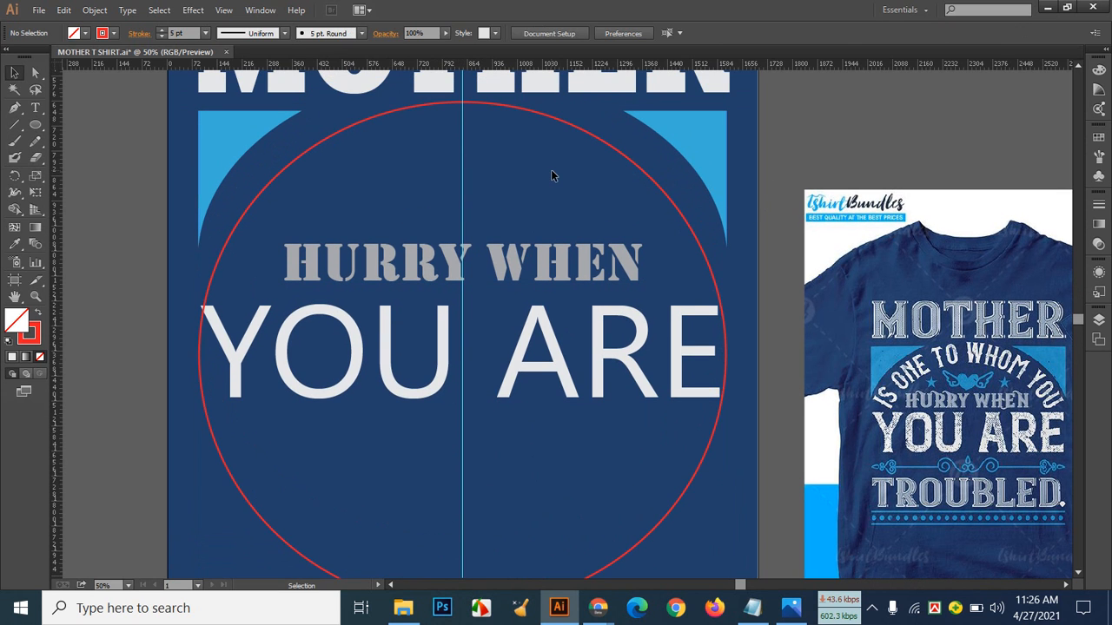
Step: Add the text line IS ONE TO WHOM YOU on the empty canvas above the reference image
{"action": "scroll", "coordinate": [547, 184], "scroll_direction": "up", "scroll_amount": 1}
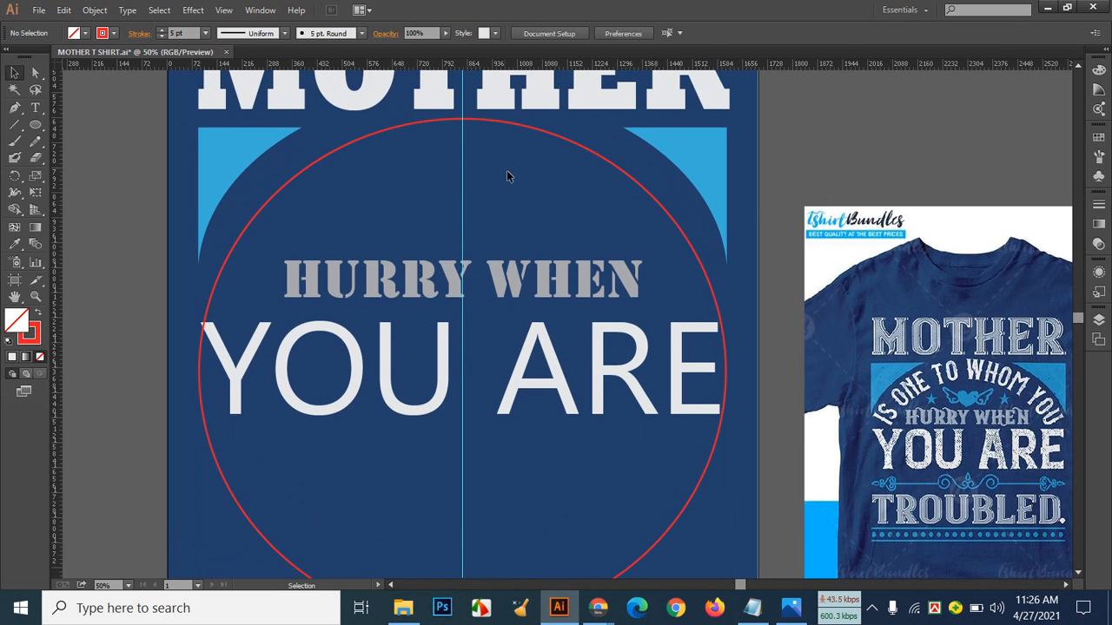
{"action": "left_click", "coordinate": [501, 123]}
{"action": "left_click", "coordinate": [35, 107]}
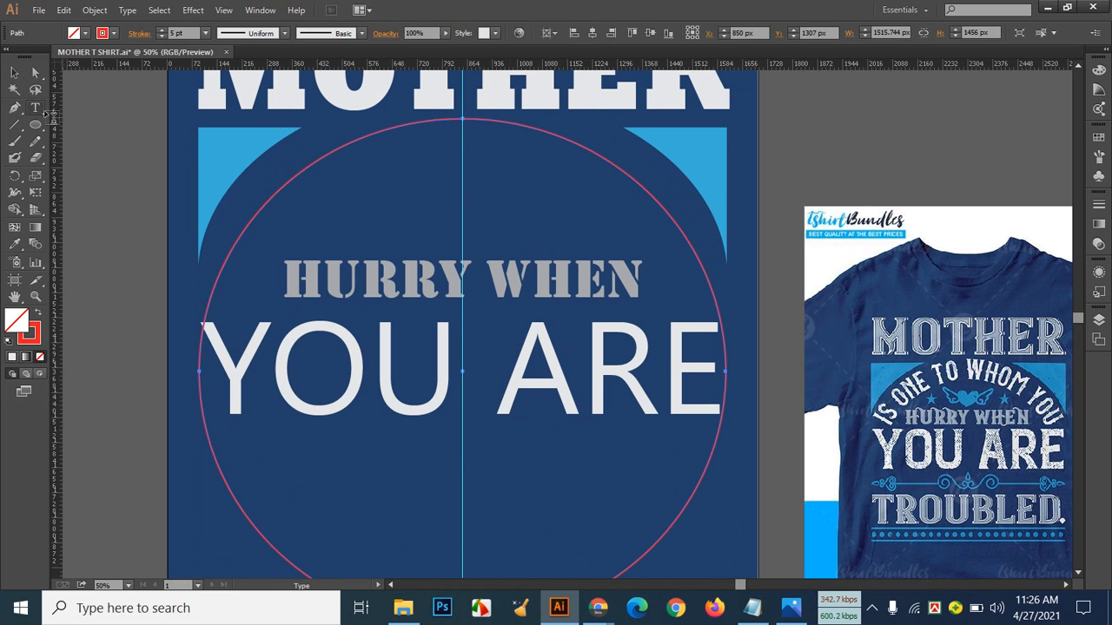
{"action": "left_click", "coordinate": [801, 124]}
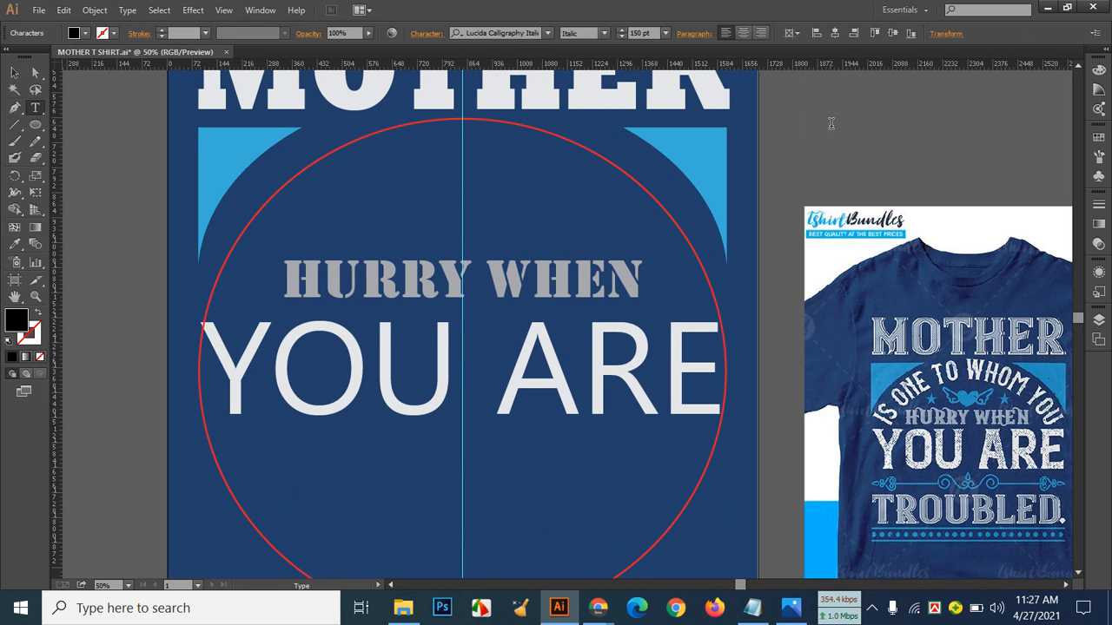
{"action": "type", "text": "IS"}
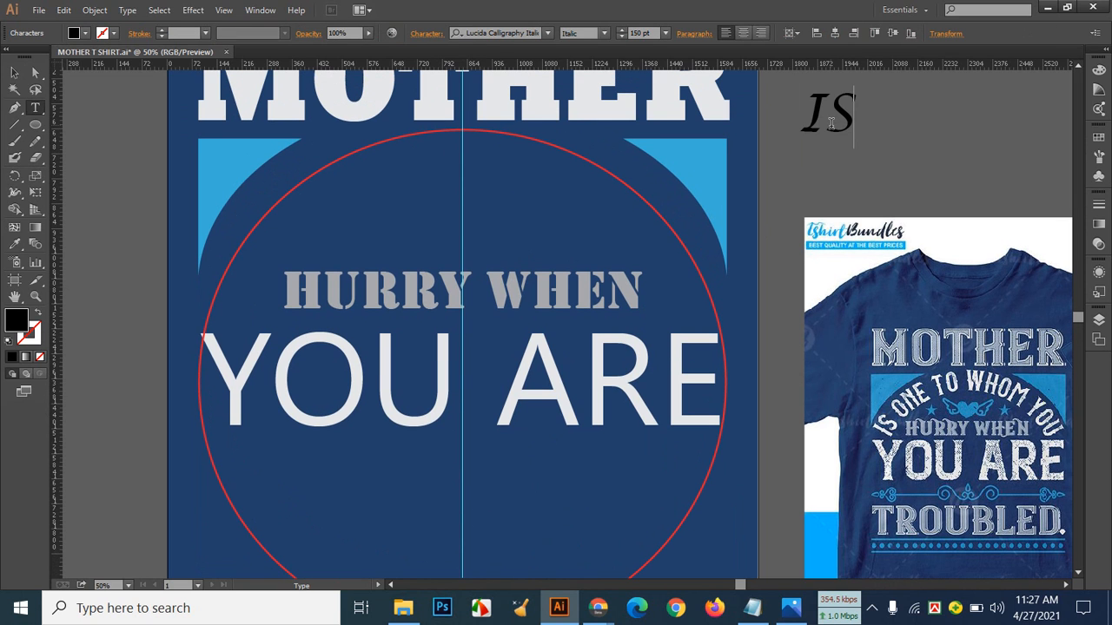
{"action": "type", "text": " ONE"}
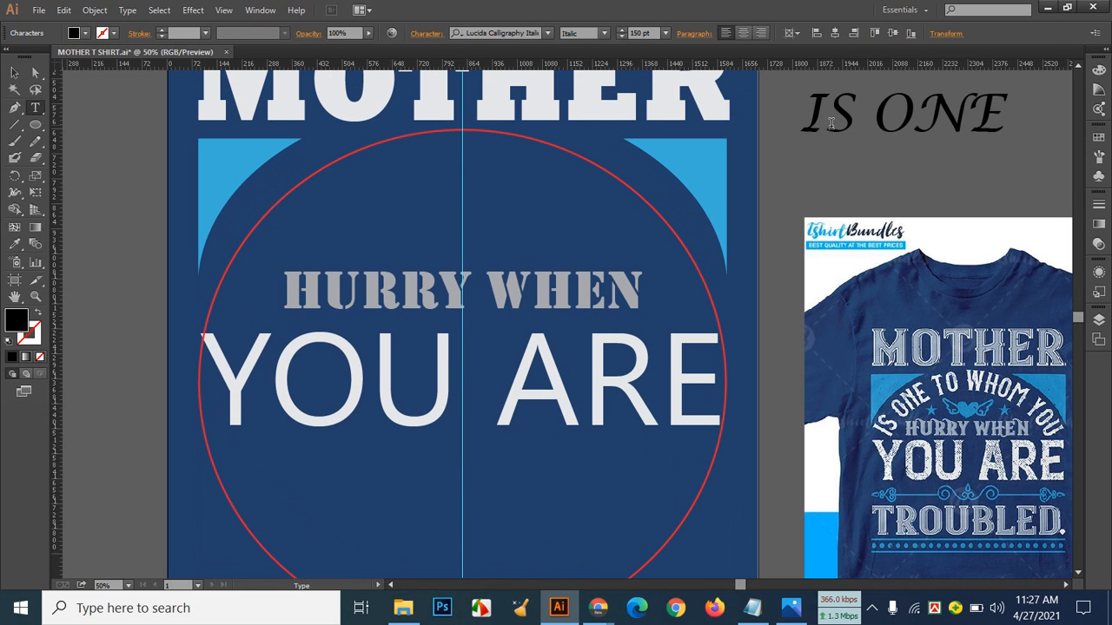
{"action": "type", "text": " TO"}
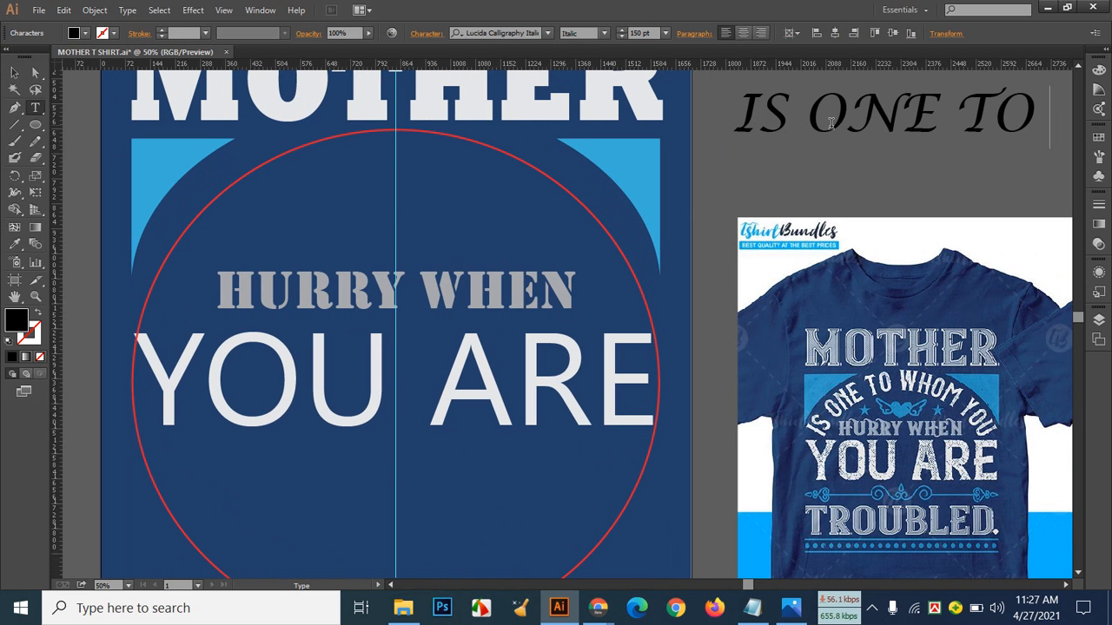
{"action": "type", "text": " WHOM"}
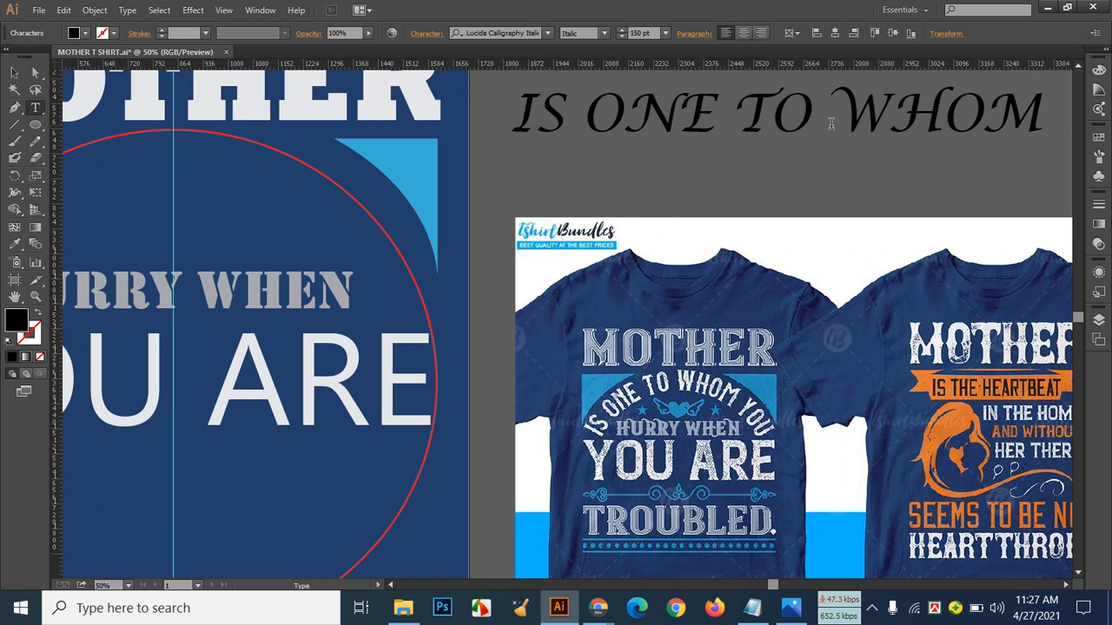
{"action": "type", "text": " YOU"}
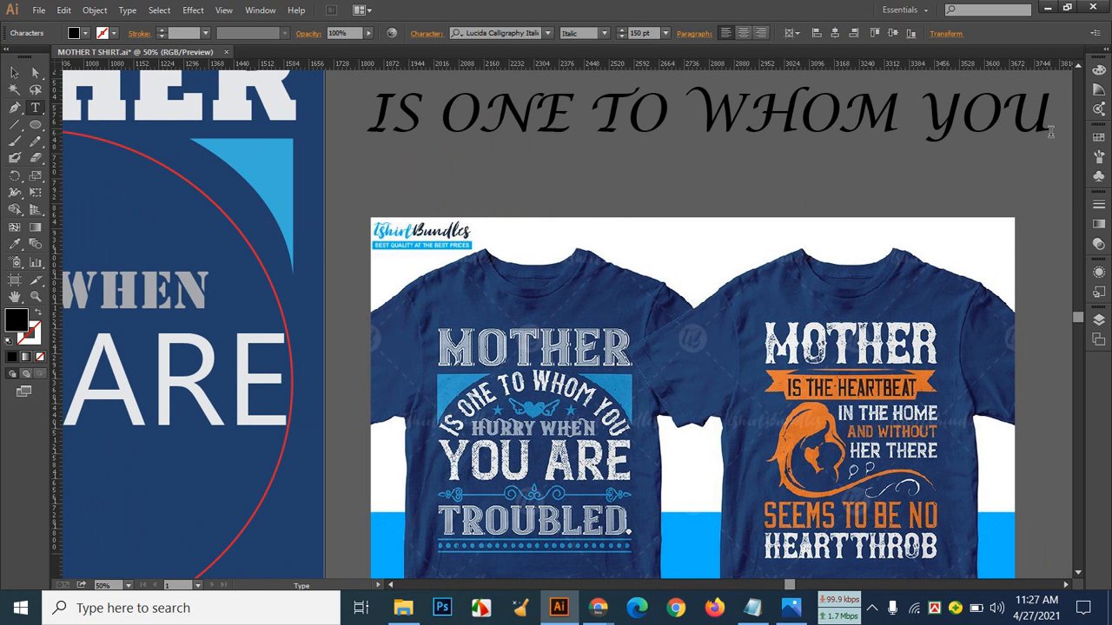
Step: Set the IS ONE TO WHOM YOU text in the Lucida Bright font with the Regular style
{"action": "left_click_drag", "start_coordinate": [1048, 117], "coordinate": [376, 117]}
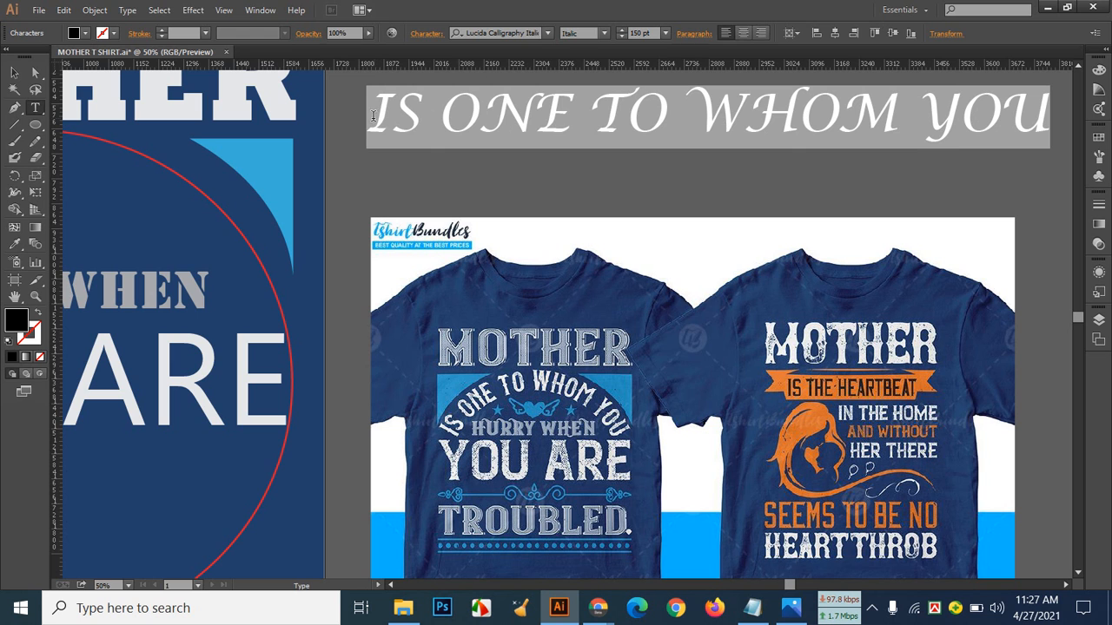
{"action": "left_click", "coordinate": [545, 33]}
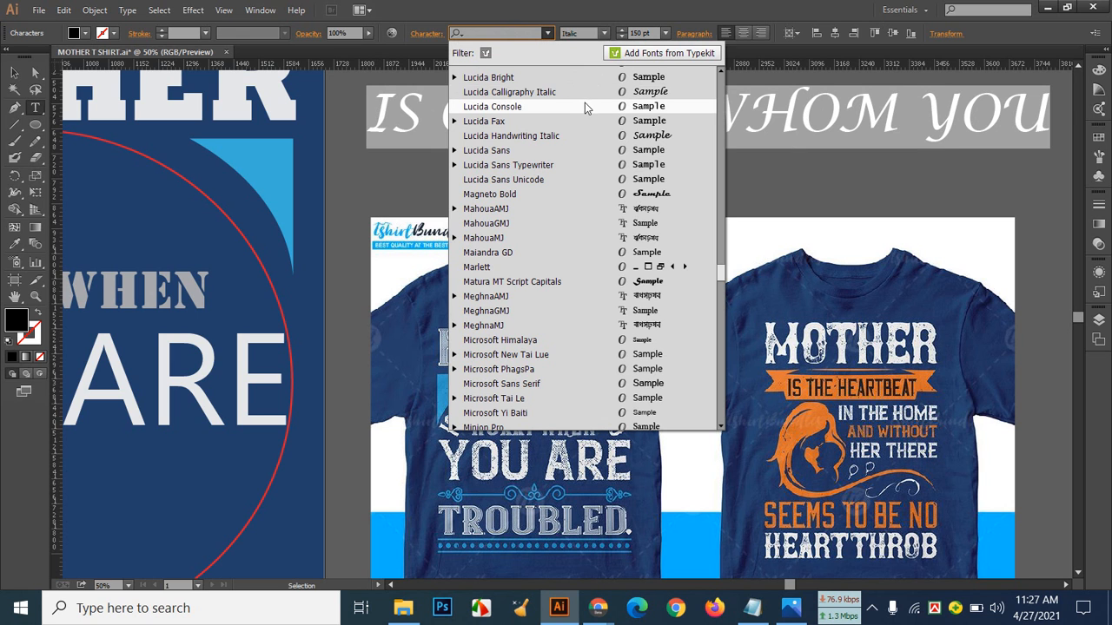
{"action": "left_click", "coordinate": [608, 78]}
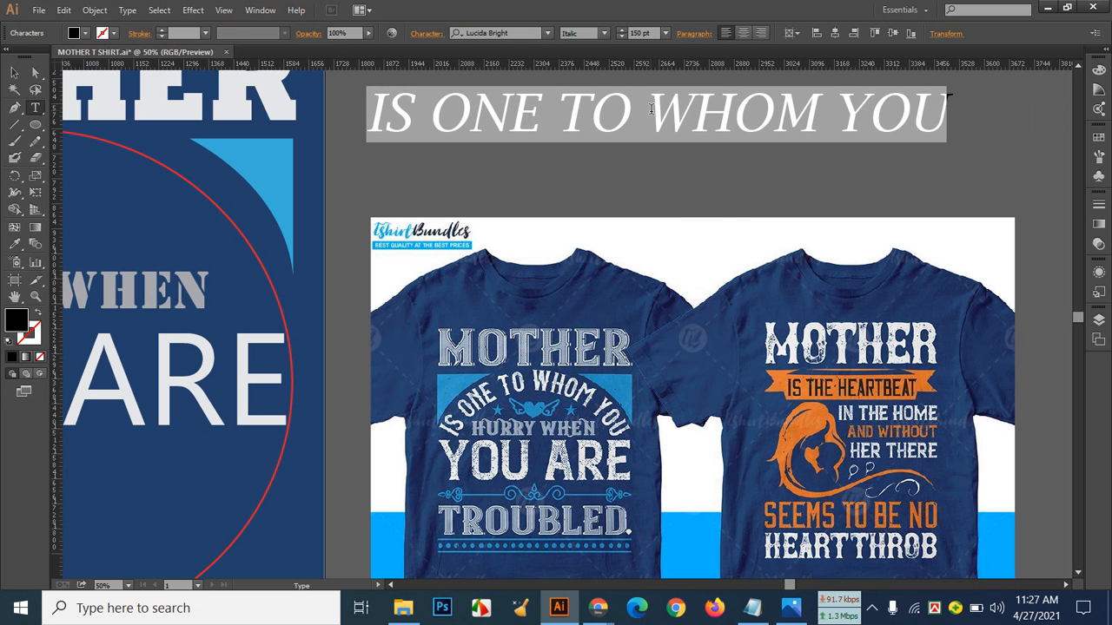
{"action": "left_click", "coordinate": [603, 33]}
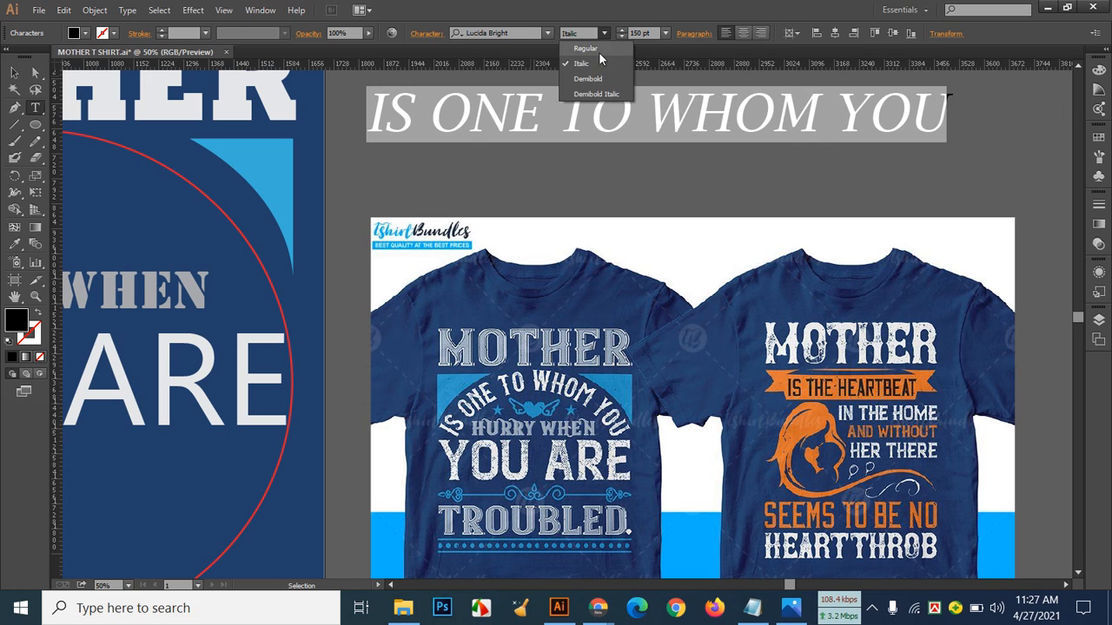
{"action": "left_click", "coordinate": [598, 50]}
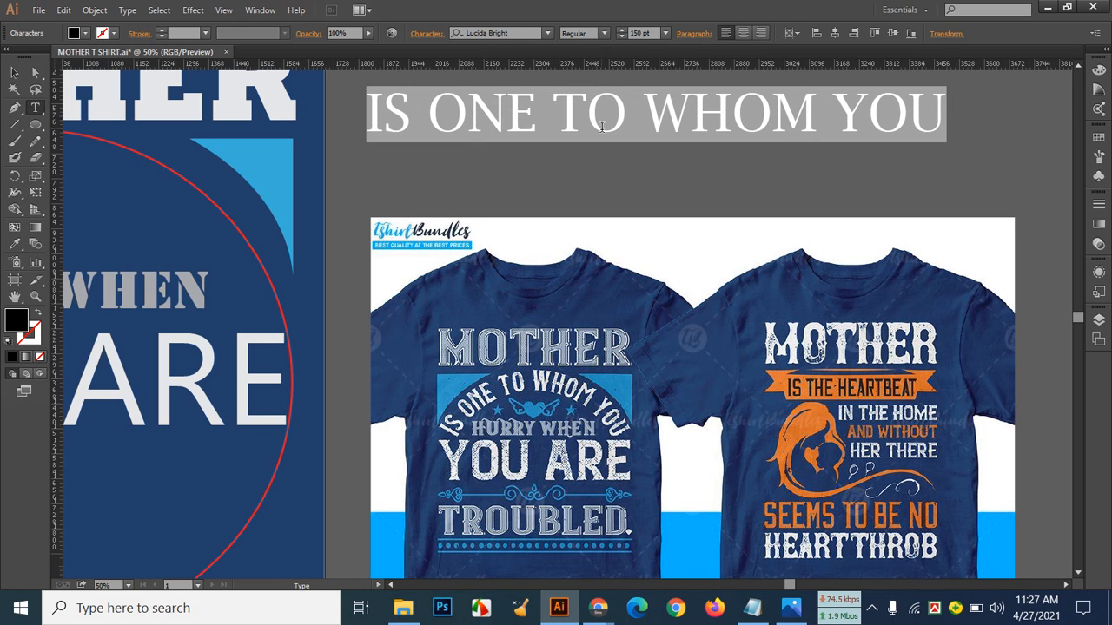
Step: Try the KushiaraGMJ font on the "IS ONE TO WHOM YOU" text above the reference shirts
{"action": "left_click", "coordinate": [604, 33]}
{"action": "left_click", "coordinate": [548, 33]}
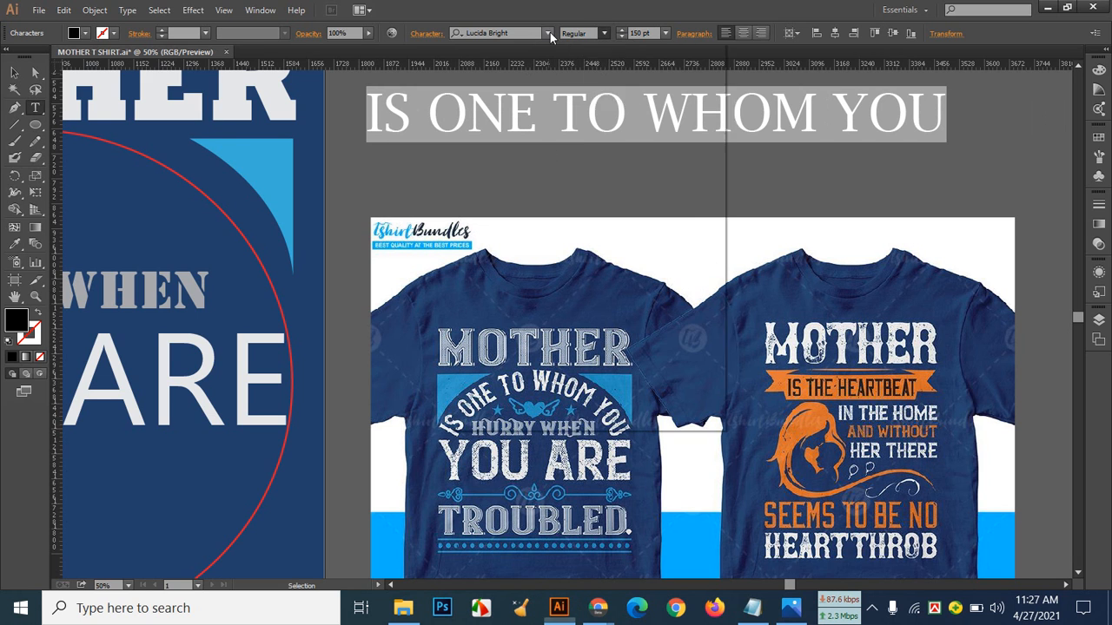
{"action": "left_click", "coordinate": [548, 33]}
{"action": "left_click", "coordinate": [719, 71]}
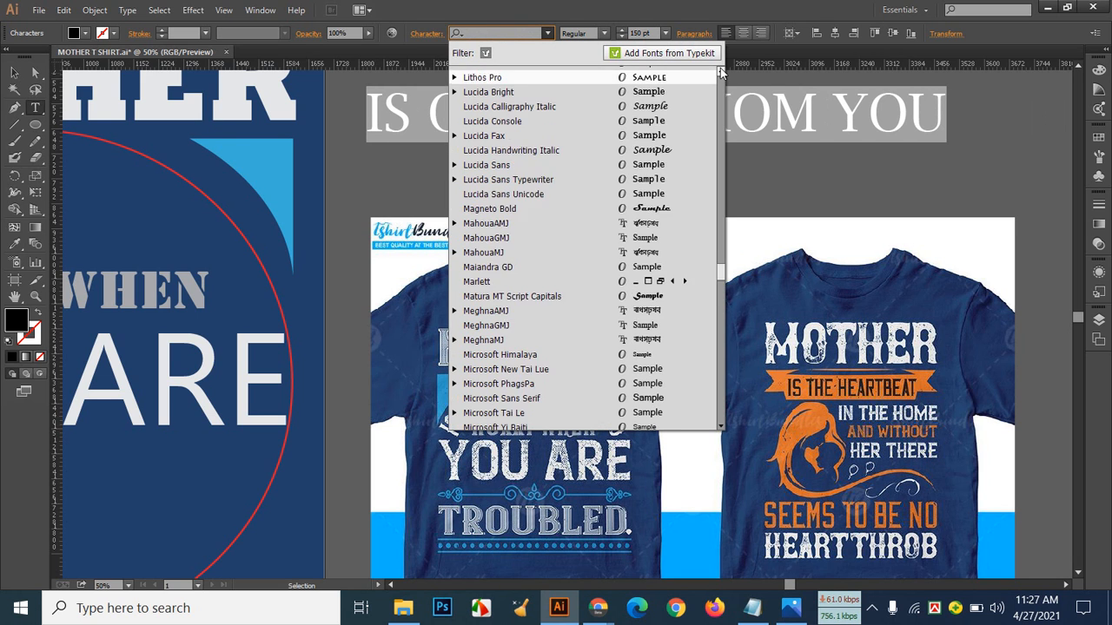
{"action": "left_click", "coordinate": [719, 71]}
{"action": "left_click", "coordinate": [719, 71]}
{"action": "left_click", "coordinate": [719, 71]}
{"action": "left_click", "coordinate": [719, 71]}
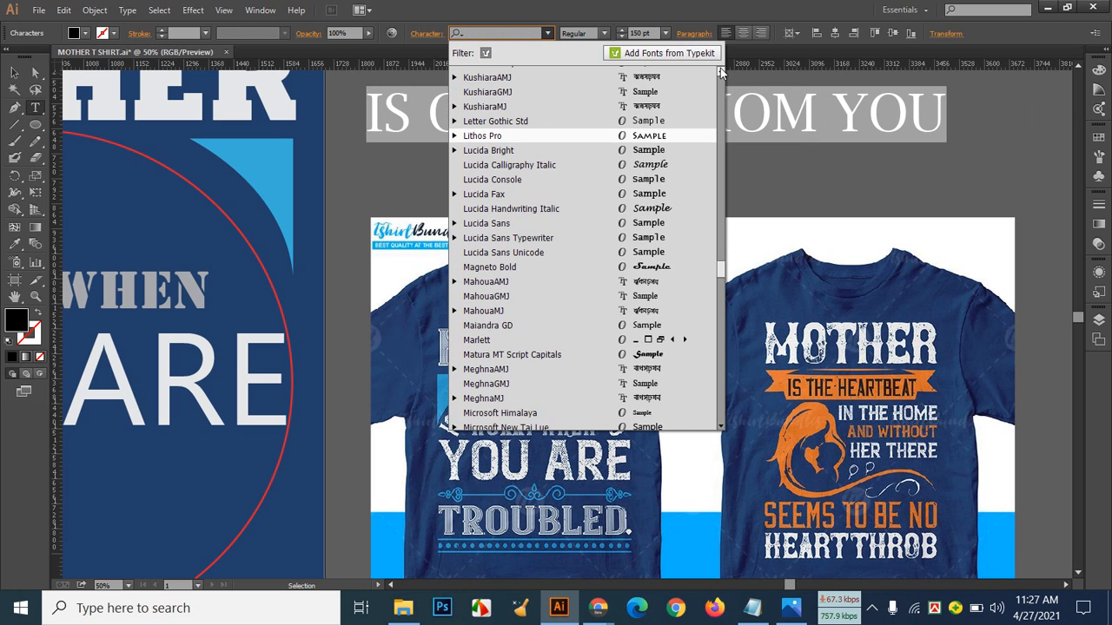
{"action": "left_click", "coordinate": [672, 92]}
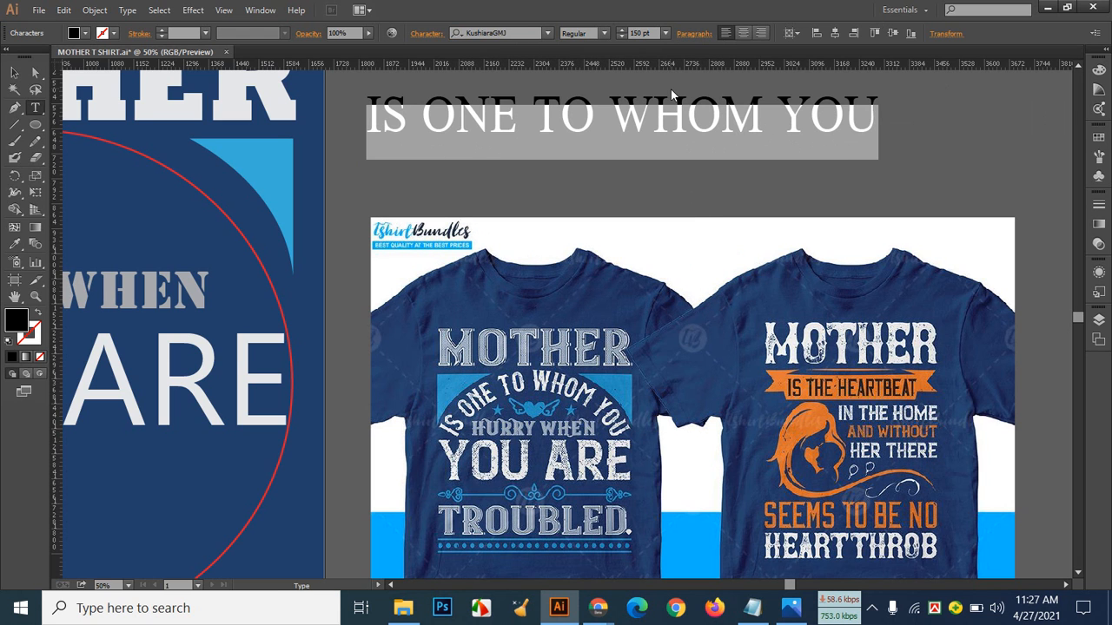
Step: Try the KorotoaGMJ font on the selected "IS ONE TO WHOM YOU" text
{"action": "left_click", "coordinate": [548, 34]}
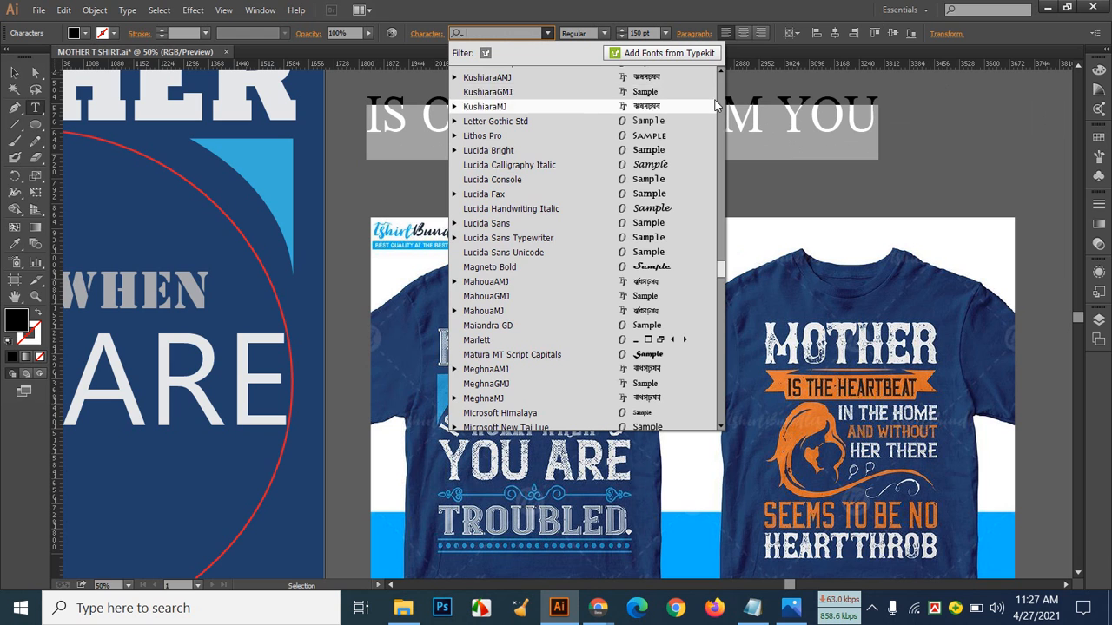
{"action": "left_click", "coordinate": [719, 73]}
{"action": "left_click", "coordinate": [720, 73]}
{"action": "left_click", "coordinate": [719, 73]}
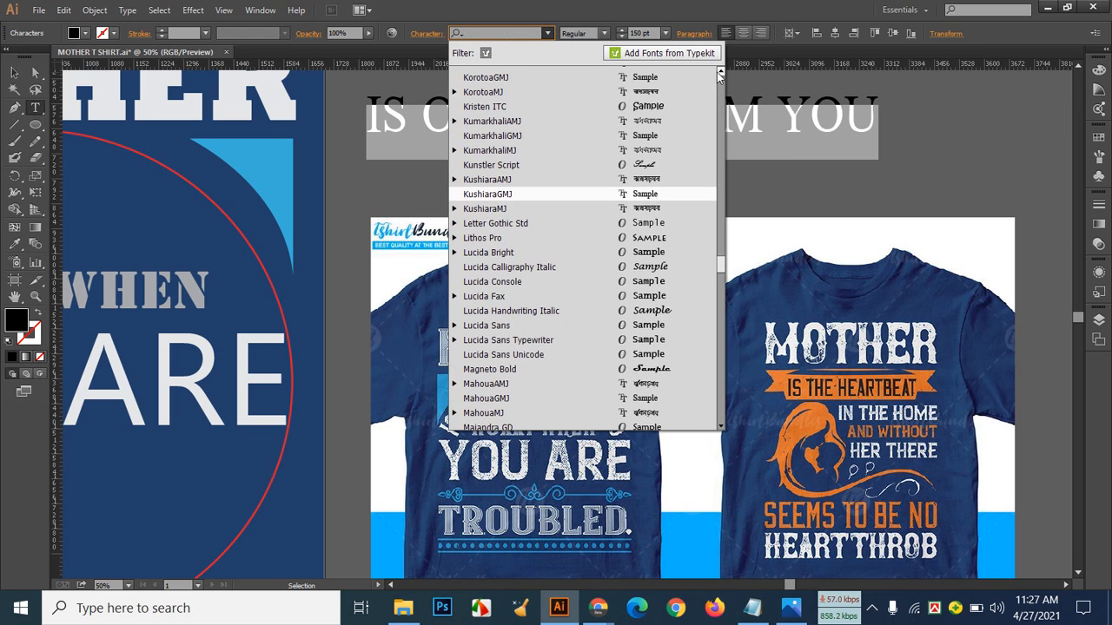
{"action": "left_click", "coordinate": [719, 73]}
{"action": "left_click", "coordinate": [659, 108]}
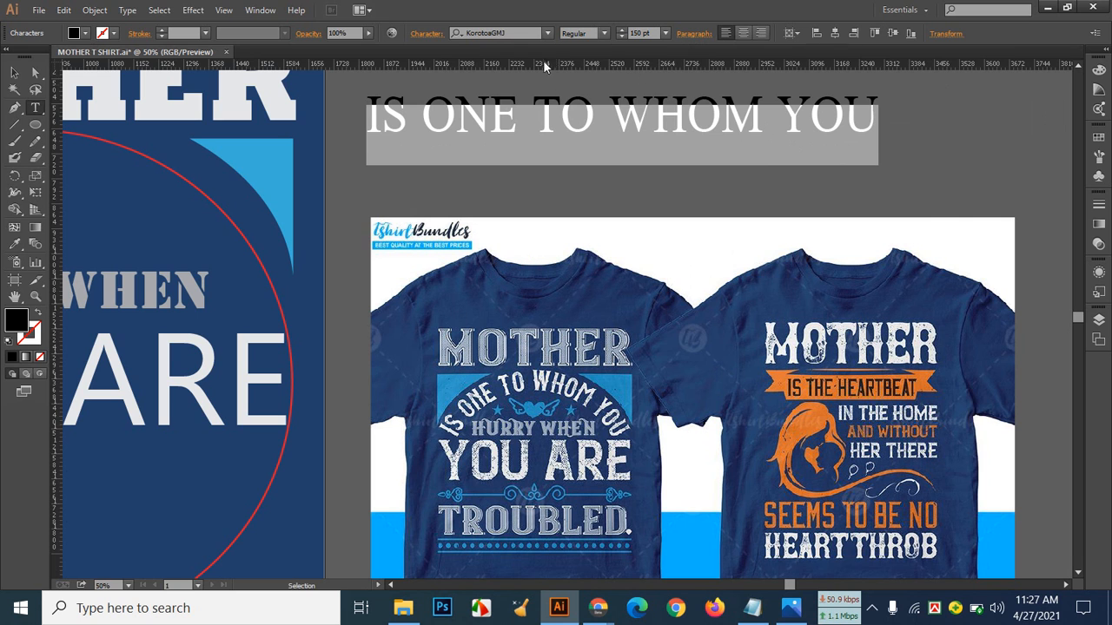
Step: Try the KongshoGMJ font on the selected "IS ONE TO WHOM YOU" text
{"action": "left_click", "coordinate": [601, 35]}
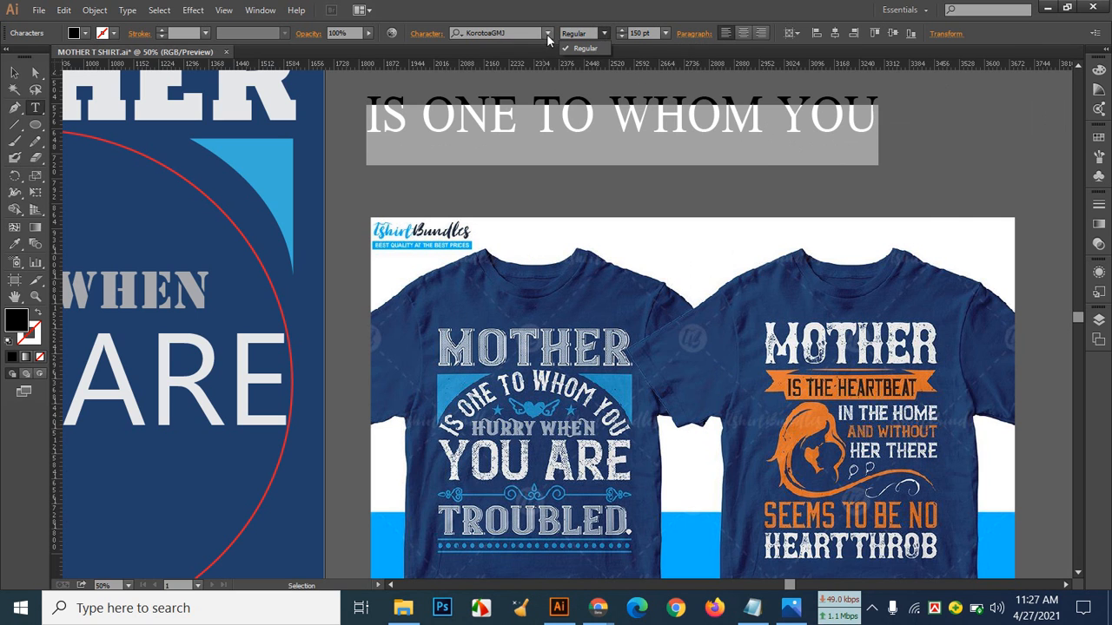
{"action": "left_click", "coordinate": [546, 34]}
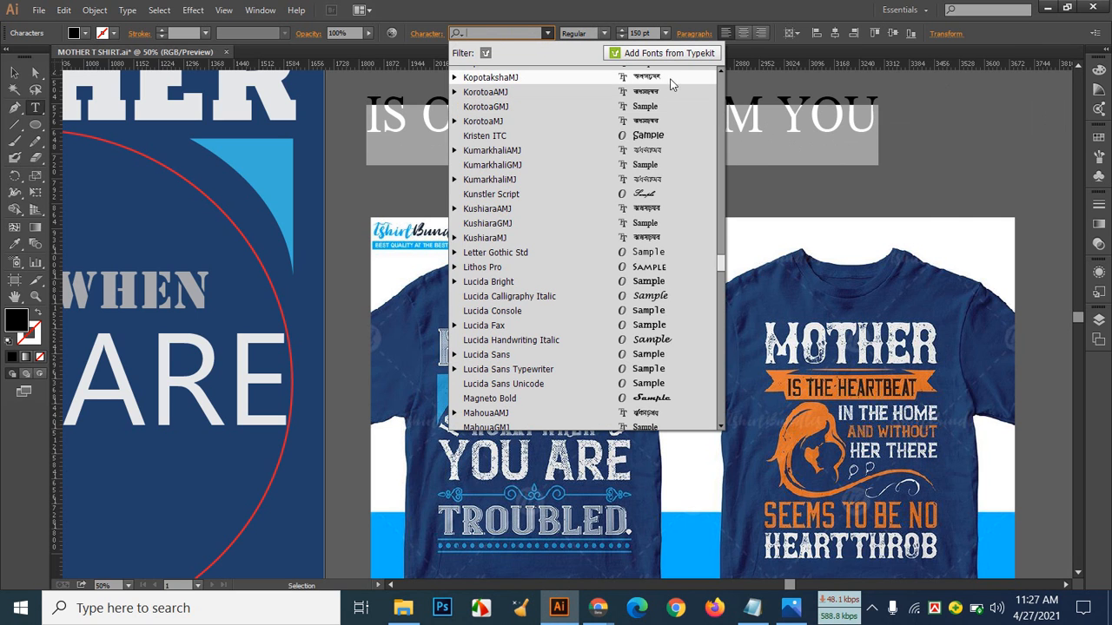
{"action": "left_click", "coordinate": [722, 73]}
{"action": "left_click_drag", "start_coordinate": [722, 72], "coordinate": [723, 72]}
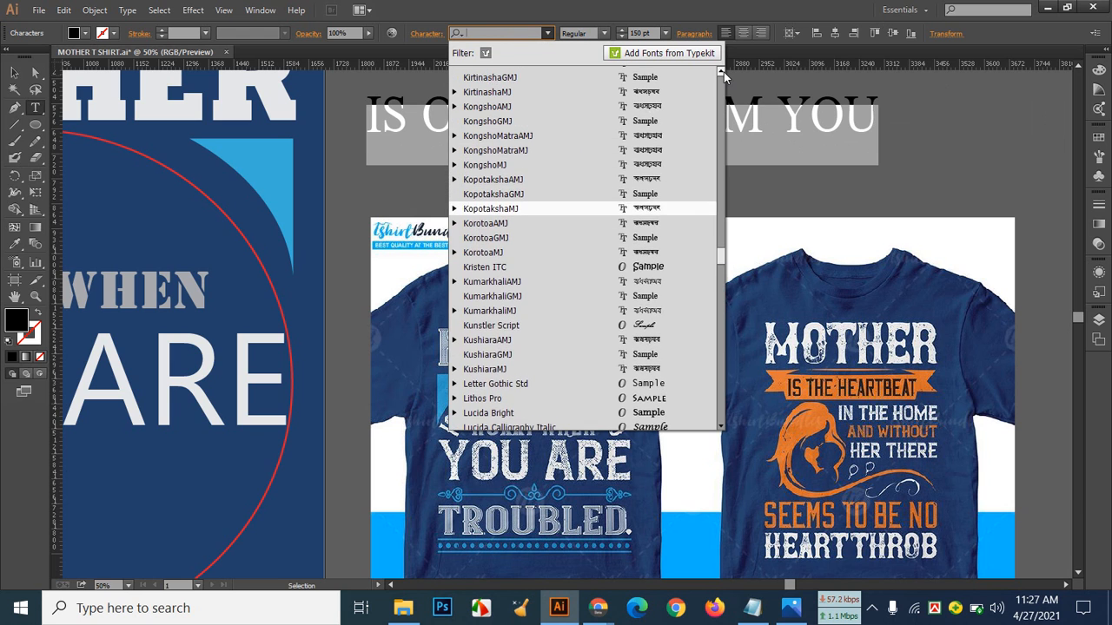
{"action": "left_click", "coordinate": [661, 116]}
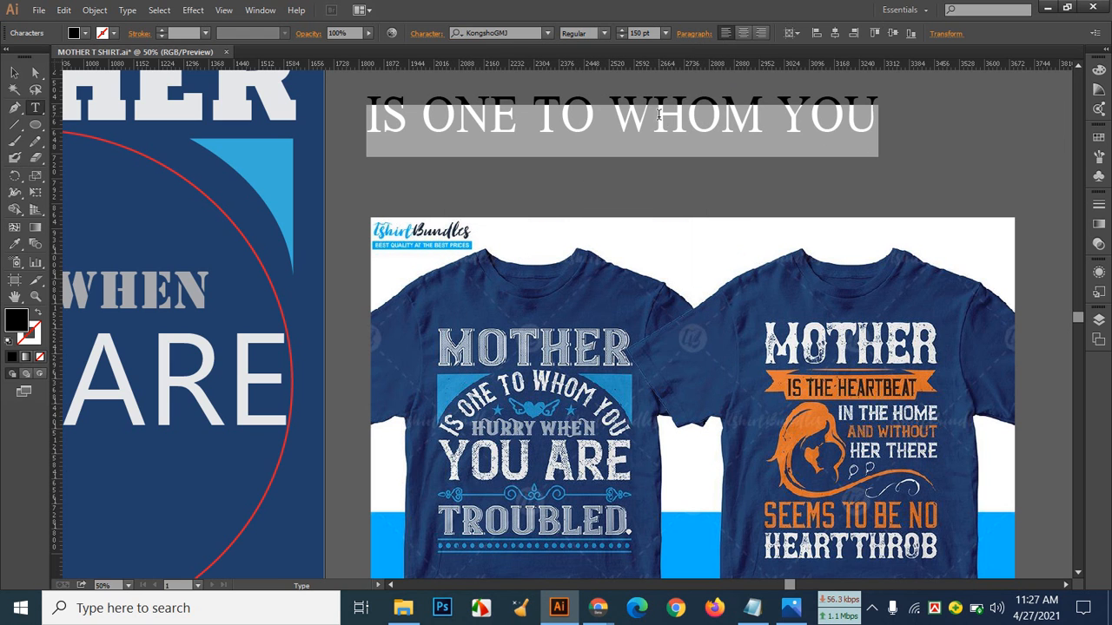
Step: Set the "IS ONE TO WHOM YOU" text to the KhooaiGMJ font and finish editing it
{"action": "left_click", "coordinate": [547, 34]}
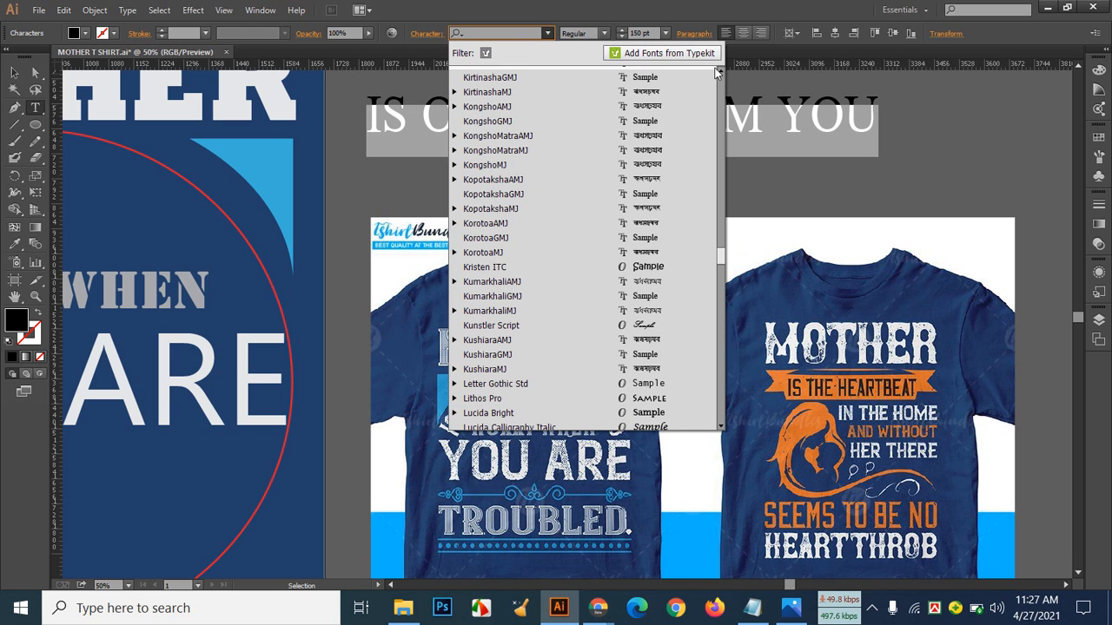
{"action": "left_click_drag", "start_coordinate": [721, 74], "coordinate": [721, 75]}
{"action": "left_click", "coordinate": [662, 153]}
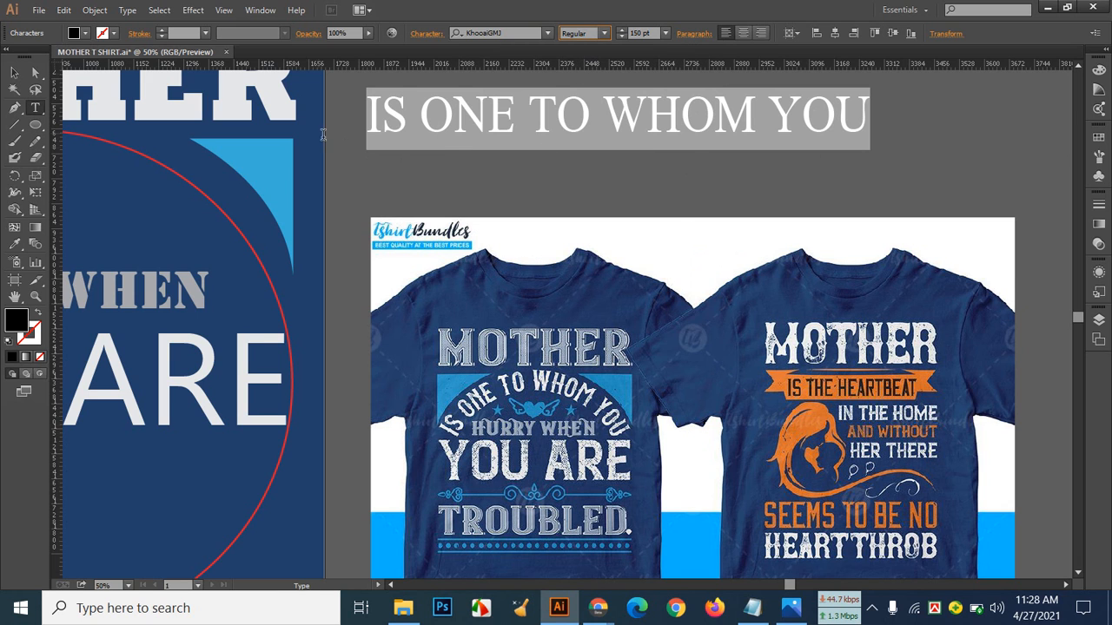
{"action": "left_click", "coordinate": [445, 139]}
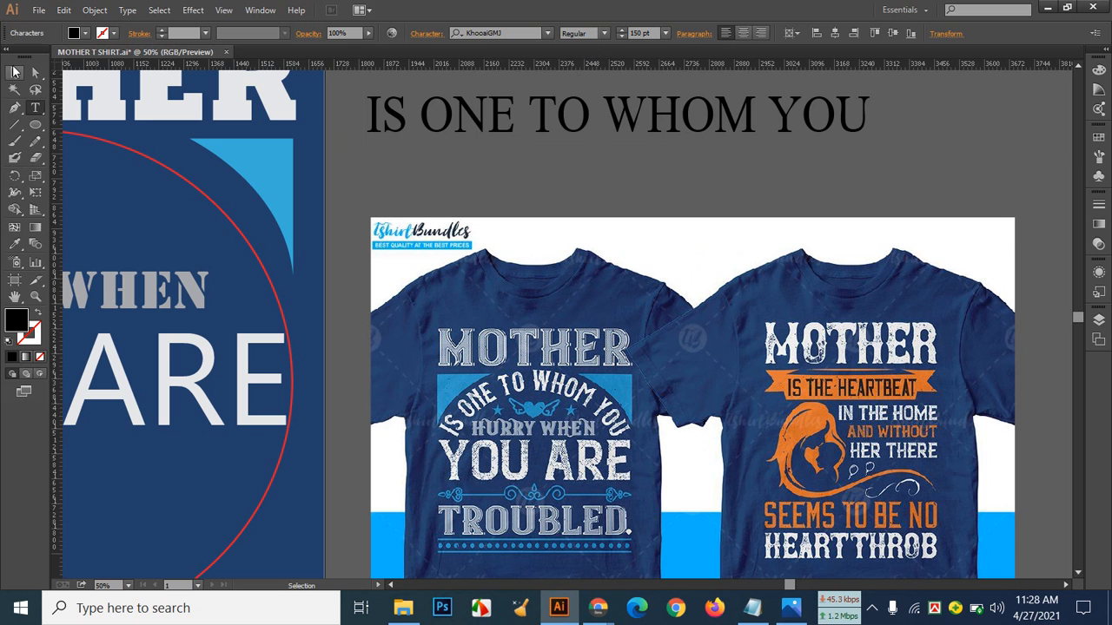
{"action": "left_click", "coordinate": [14, 72]}
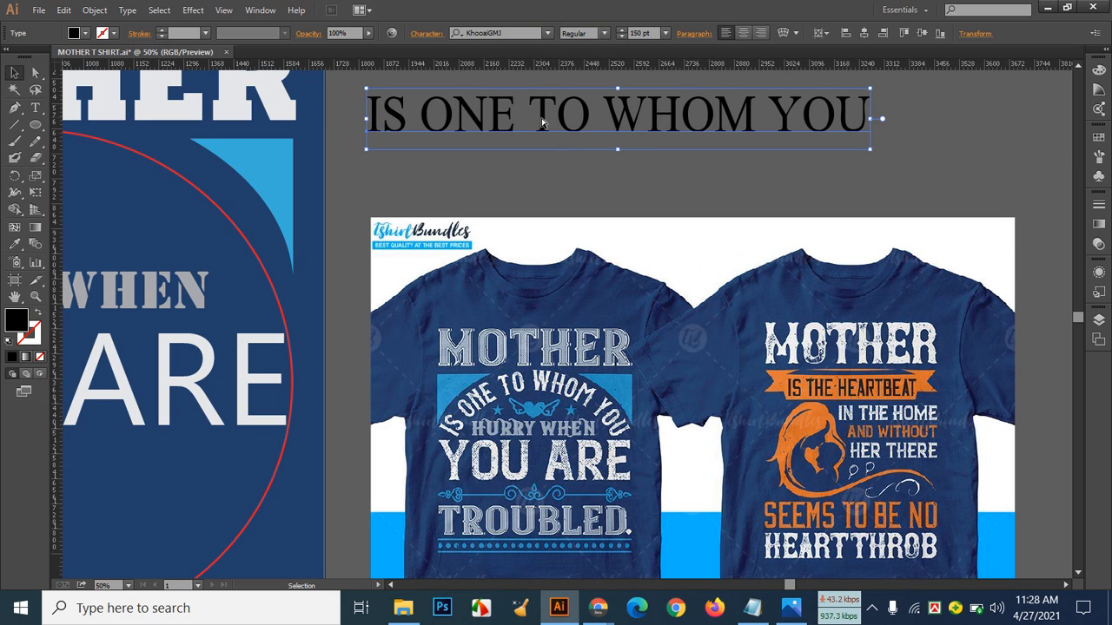
Step: Add "IS ONE TO WHOM YOU" as type on a path along the red circle, starting at its top anchor
{"action": "key", "text": "space"}
{"action": "key", "text": "space"}
{"action": "left_click_drag", "start_coordinate": [676, 213], "coordinate": [1094, 244]}
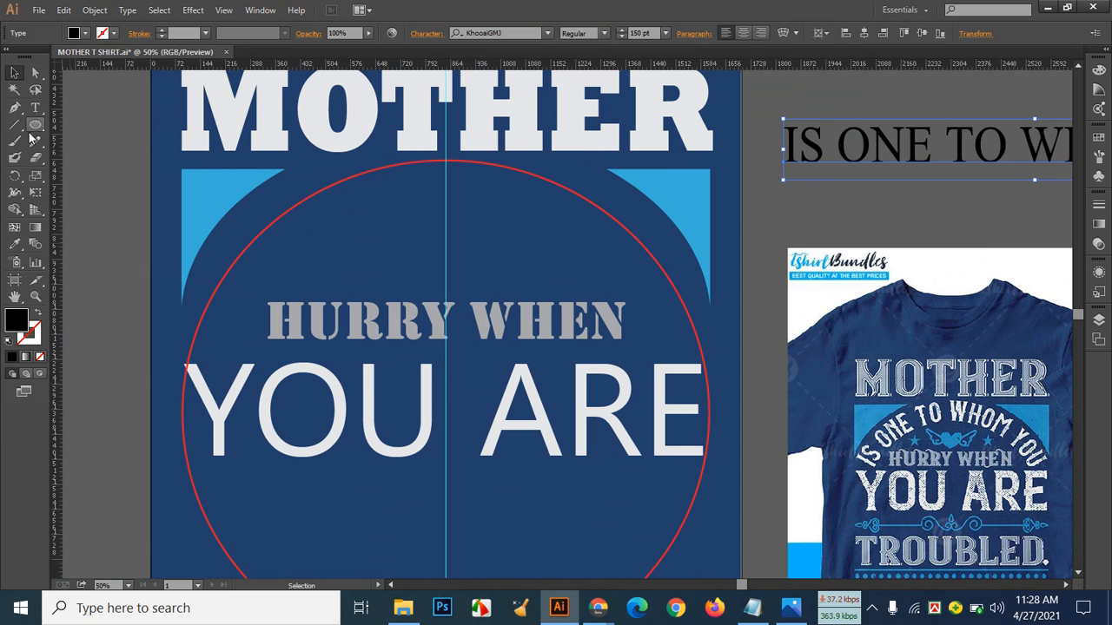
{"action": "left_click", "coordinate": [35, 107]}
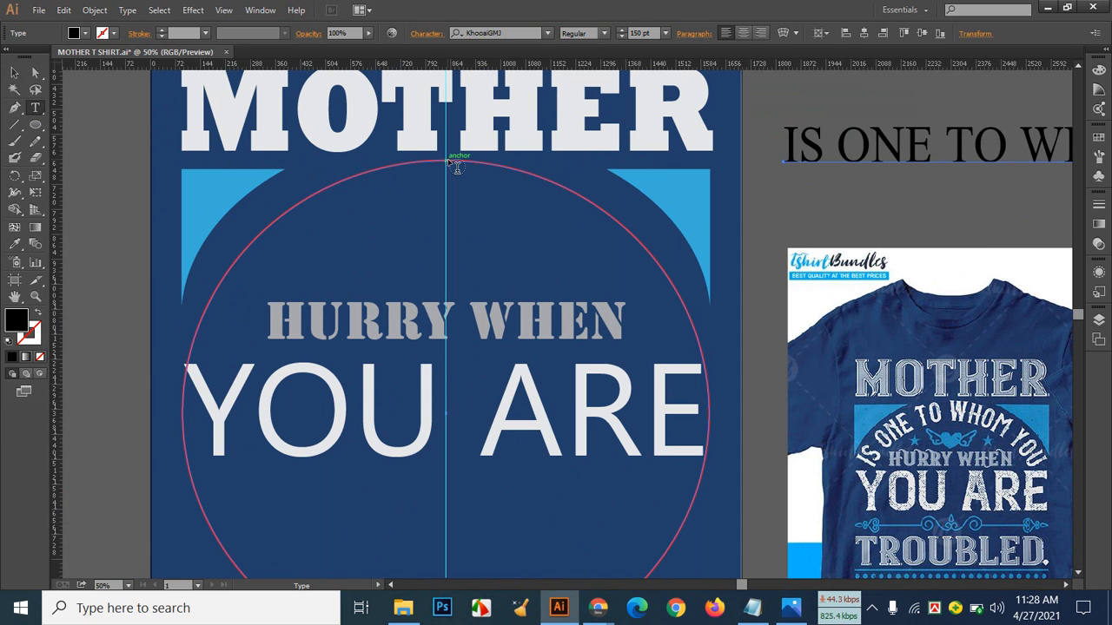
{"action": "left_click", "coordinate": [35, 110]}
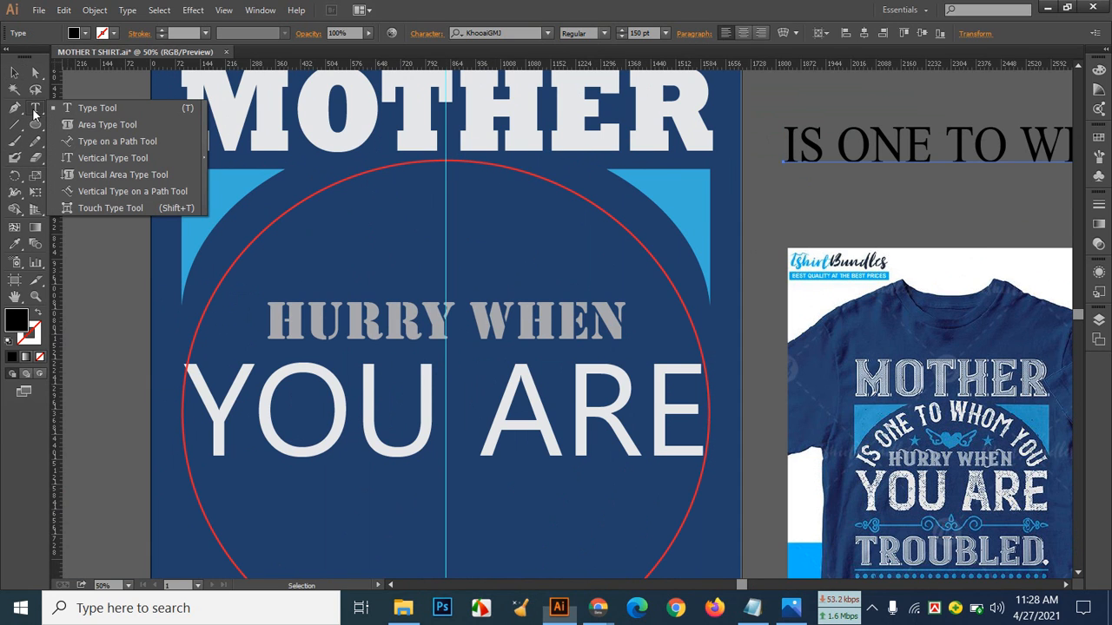
{"action": "left_click", "coordinate": [136, 145]}
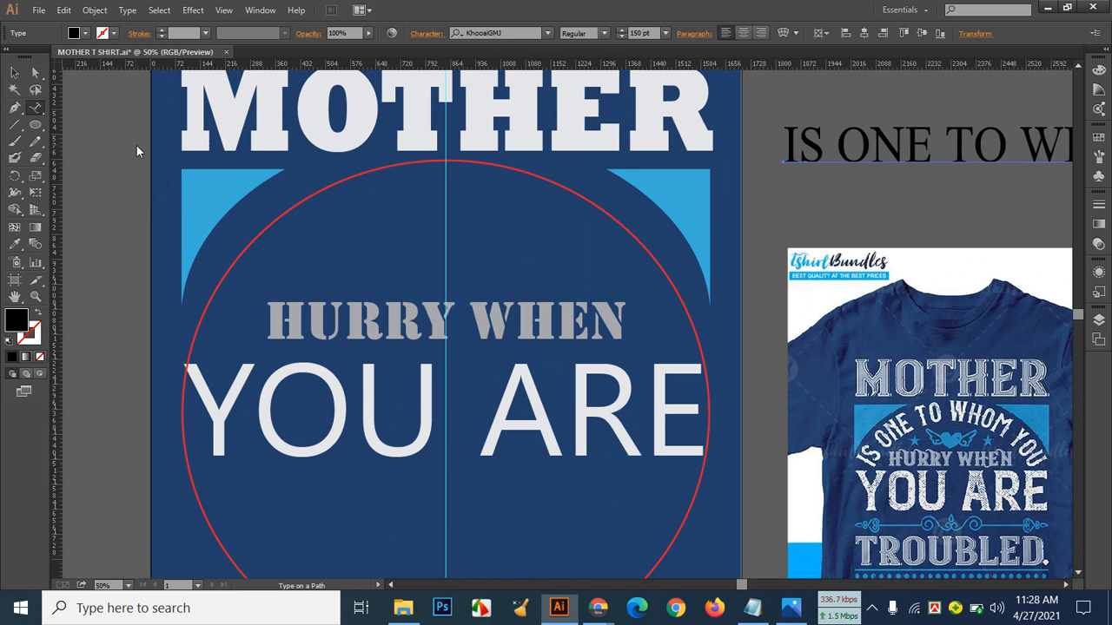
{"action": "left_click", "coordinate": [445, 163]}
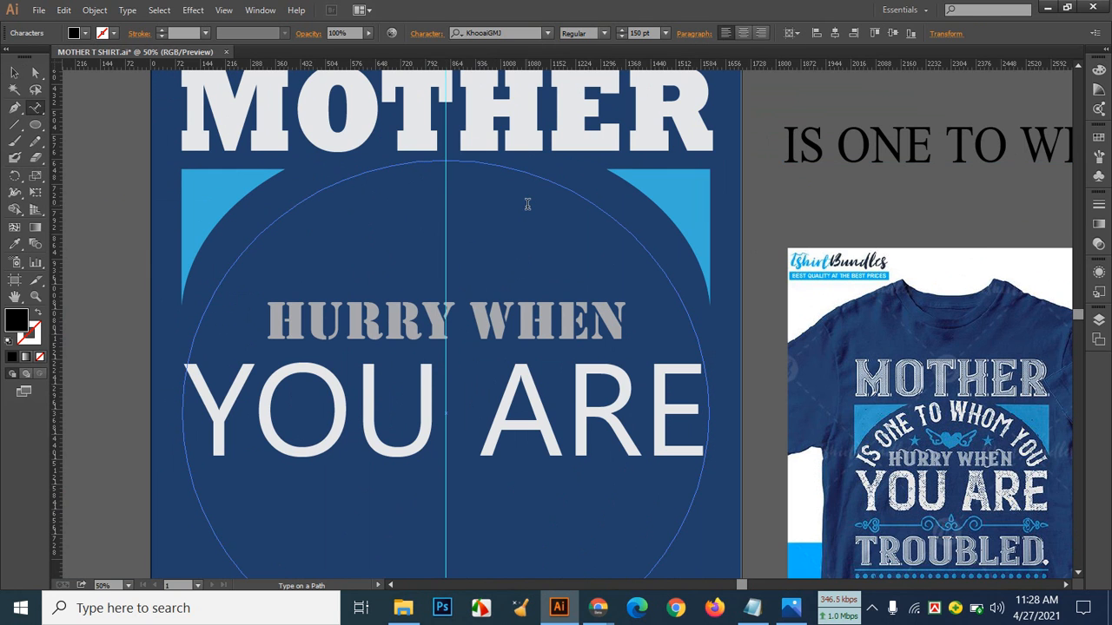
{"action": "type", "text": "IS ONE TO WHOM YOU"}
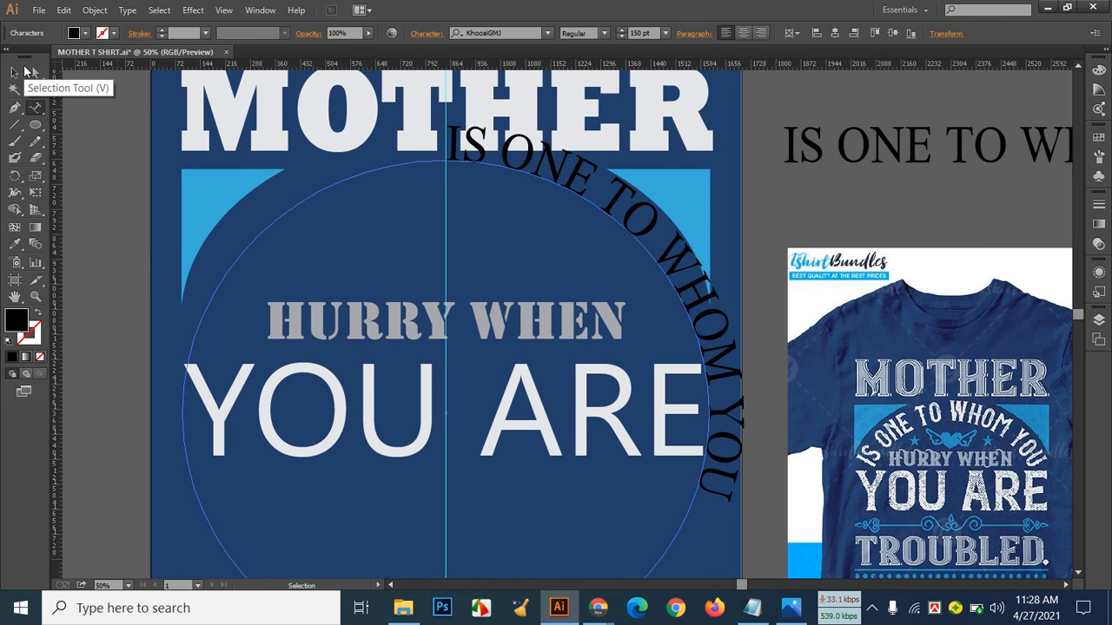
Step: Try to slide the path text counterclockwise from the circle's top anchor toward its upper-left arc
{"action": "left_click", "coordinate": [14, 75]}
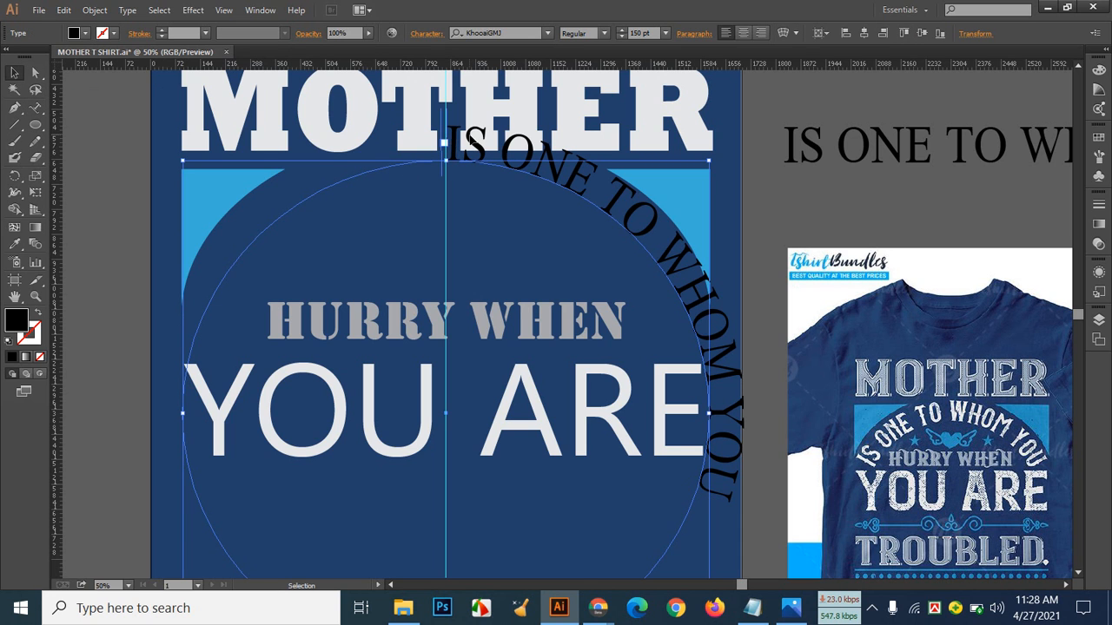
{"action": "left_click_drag", "start_coordinate": [471, 141], "coordinate": [405, 134]}
{"action": "key", "text": "ctrl+z"}
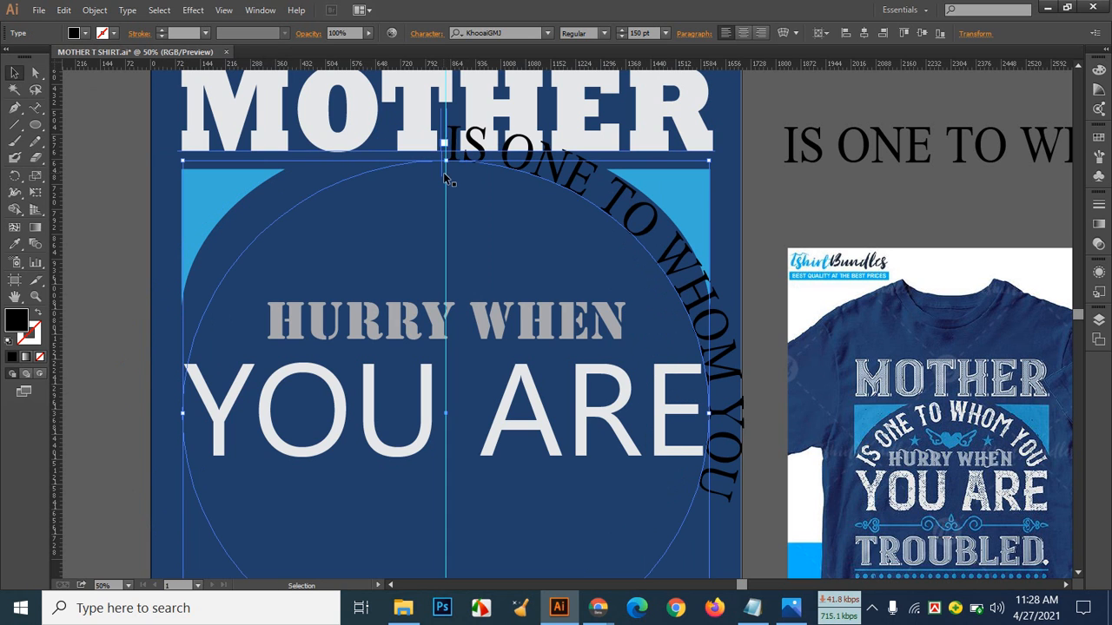
{"action": "left_click_drag", "start_coordinate": [447, 168], "coordinate": [289, 212]}
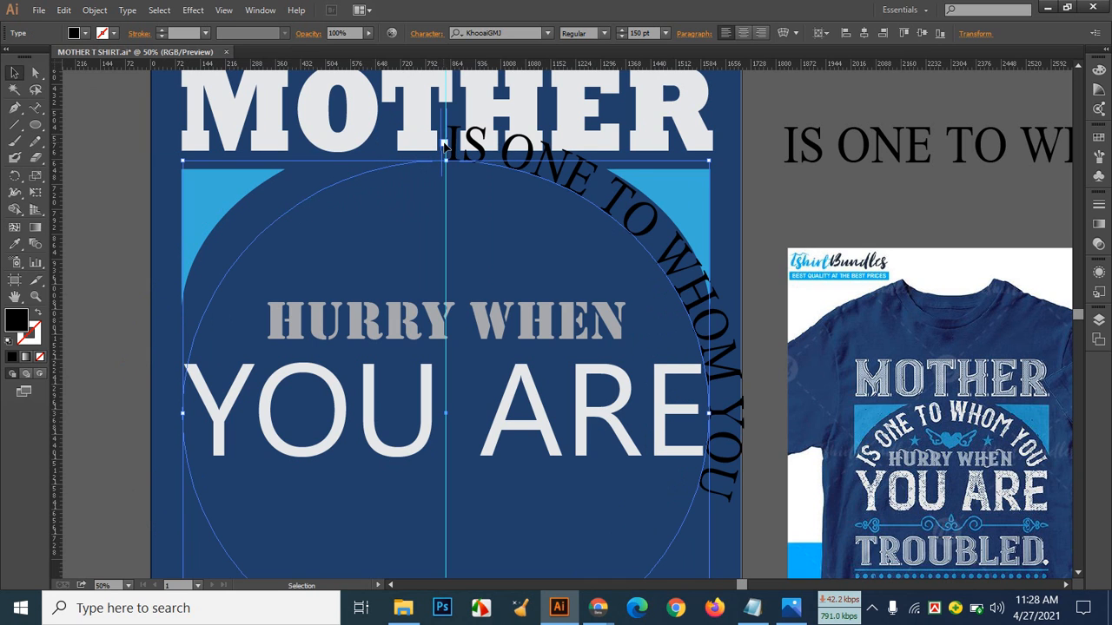
{"action": "key", "text": "t"}
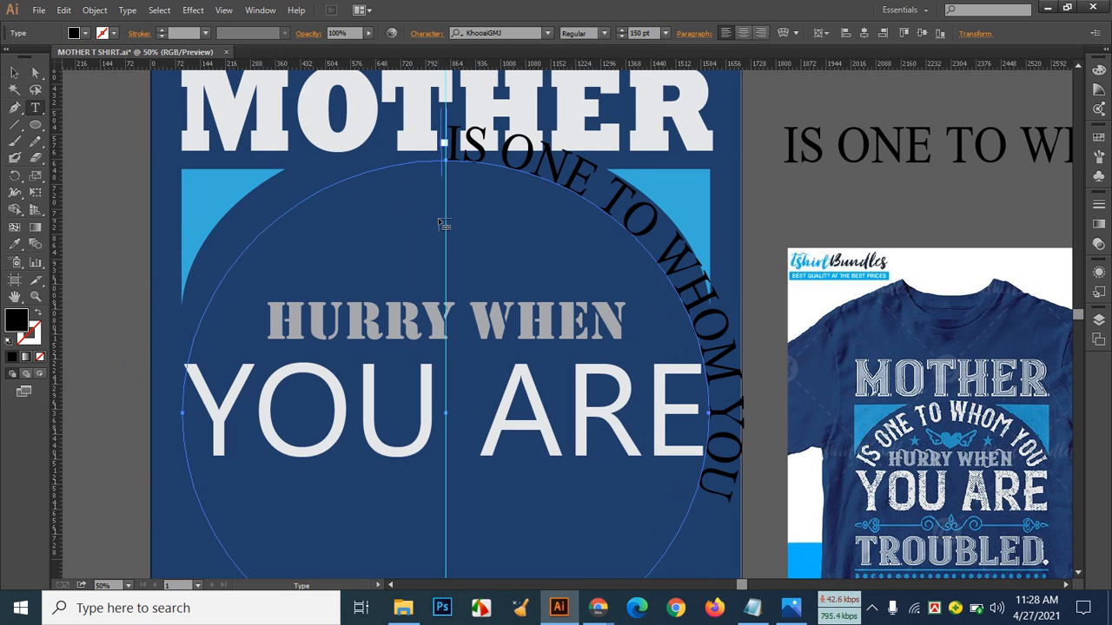
{"action": "key", "text": "v"}
{"action": "key", "text": "t"}
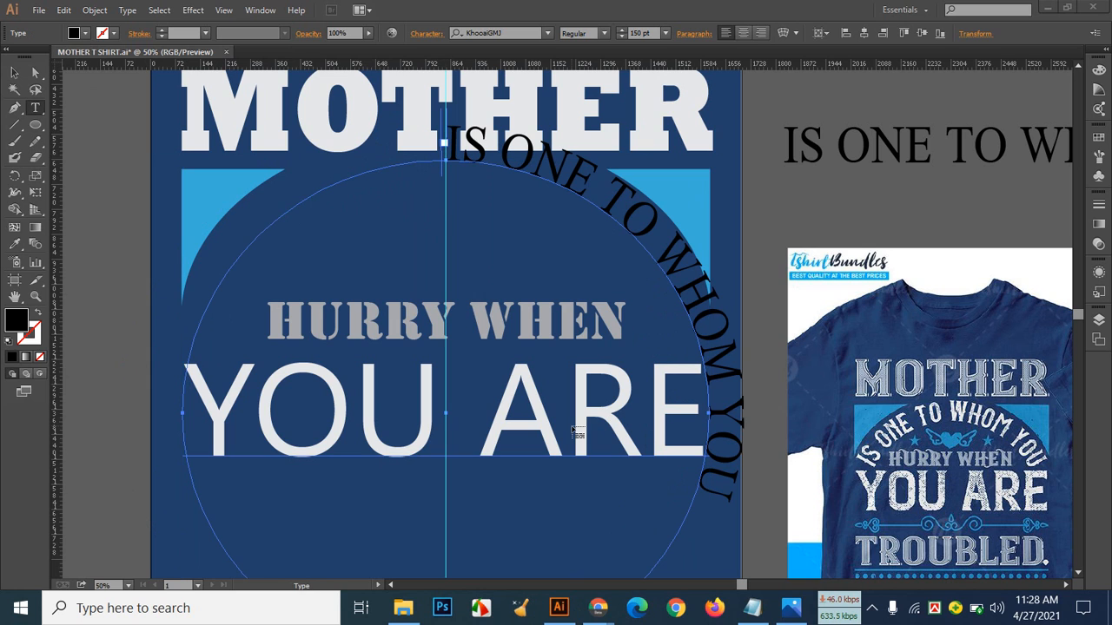
{"action": "key", "text": "XF86MonBrightnessDown"}
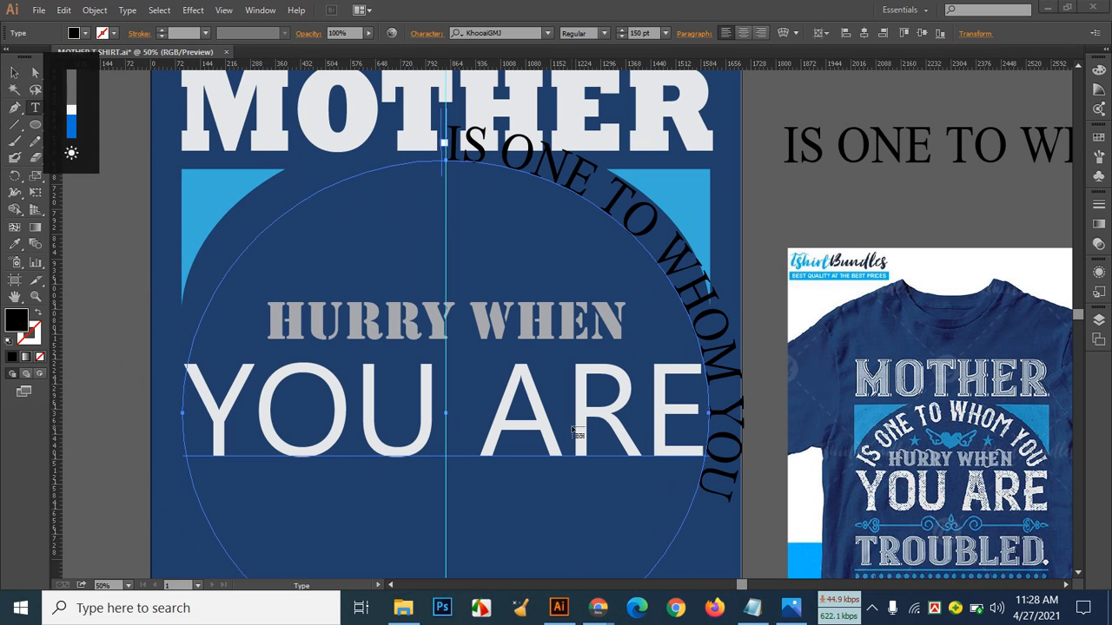
{"action": "key", "text": "XF86MonBrightnessDown"}
{"action": "key", "text": "XF86MonBrightnessUp"}
Step: Try to reposition the circular text from its end near the last letters, and undo the move
{"action": "left_click", "coordinate": [717, 489]}
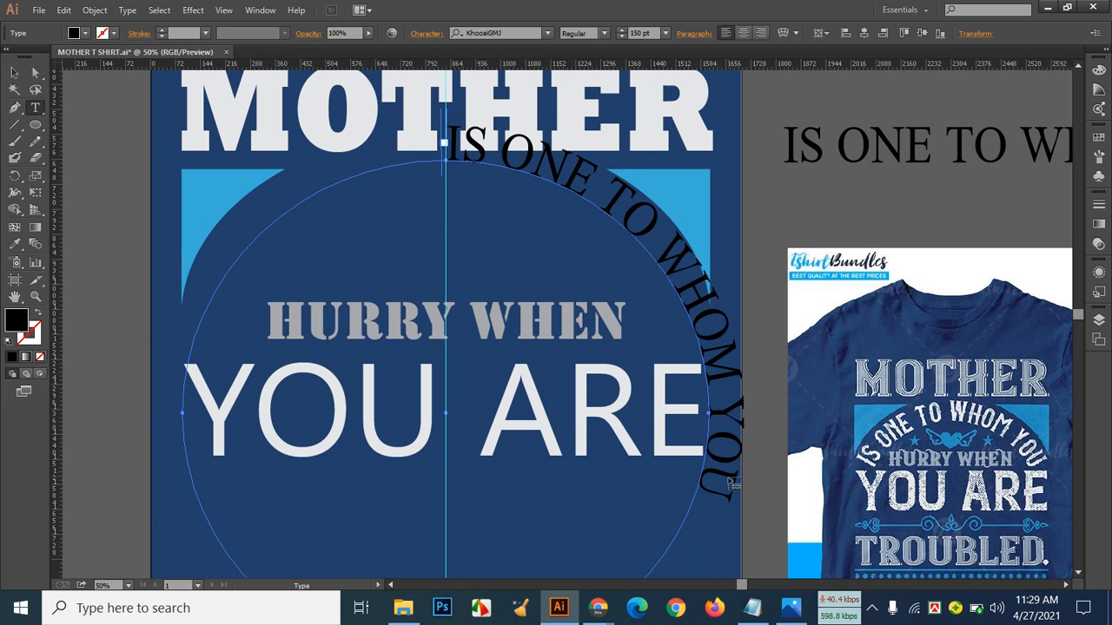
{"action": "left_click", "coordinate": [732, 477]}
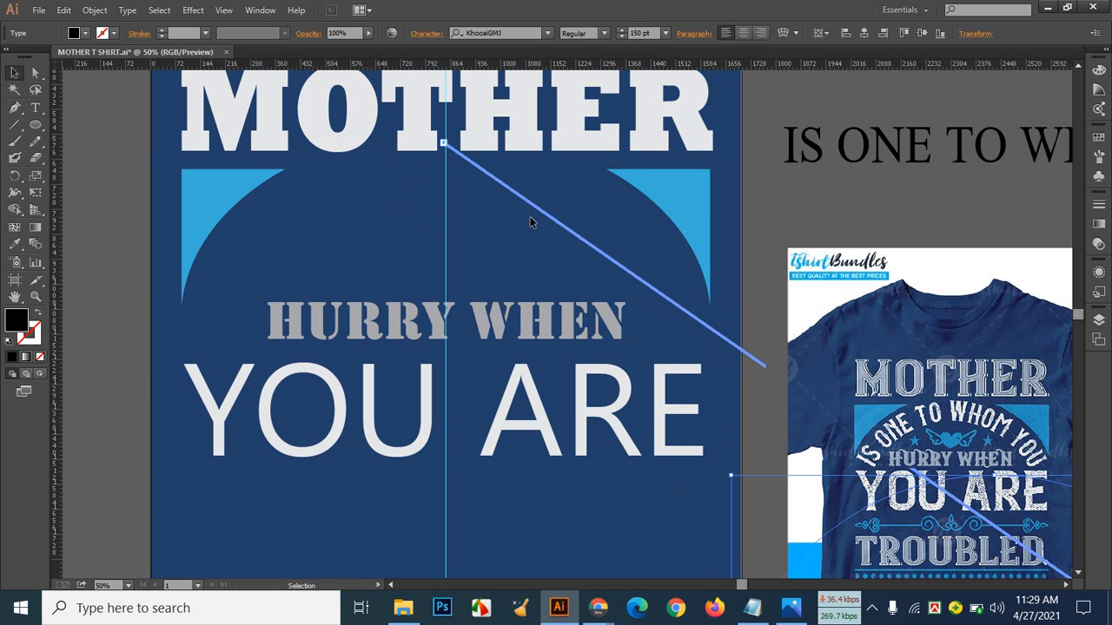
{"action": "key", "text": "ctrl+z"}
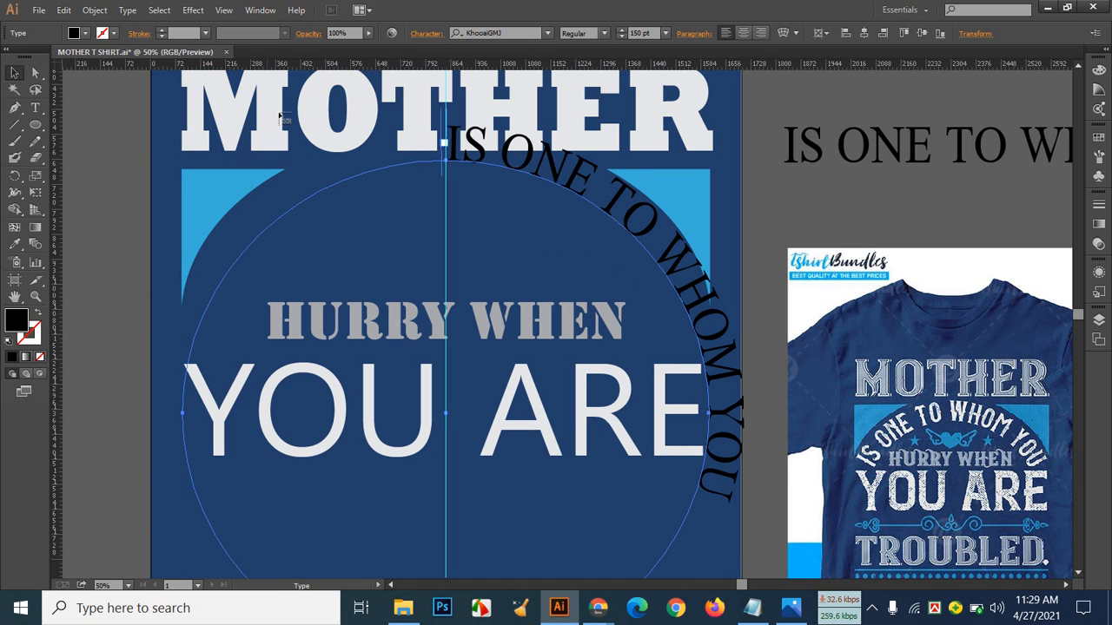
Step: Try to shift the circular text slightly to the left, and undo the shift
{"action": "left_click", "coordinate": [19, 73]}
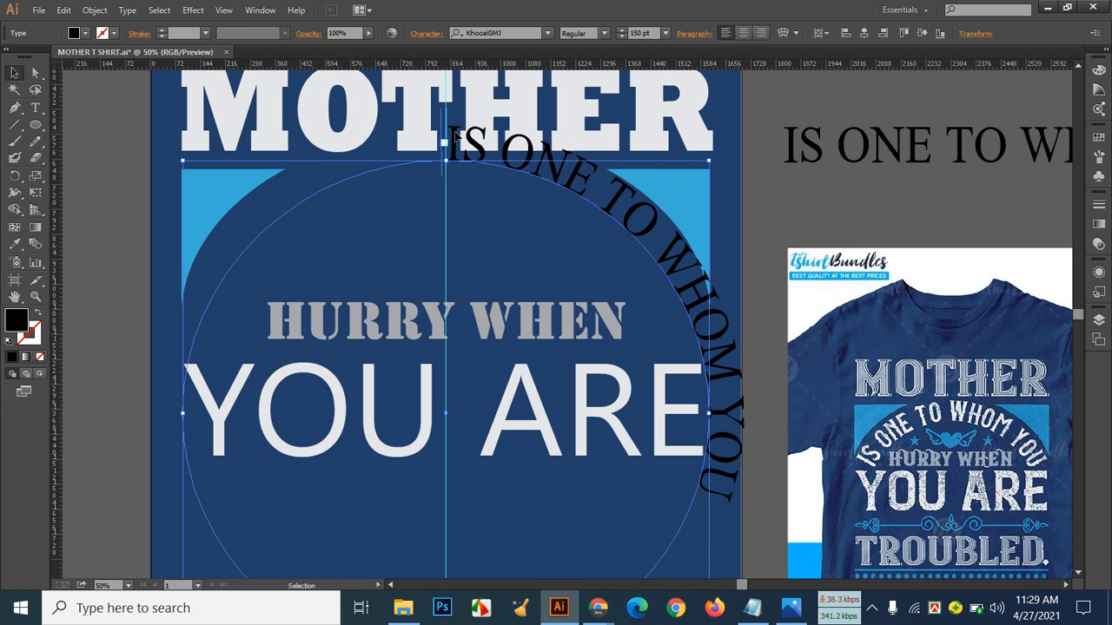
{"action": "key", "text": "ctrl+minus"}
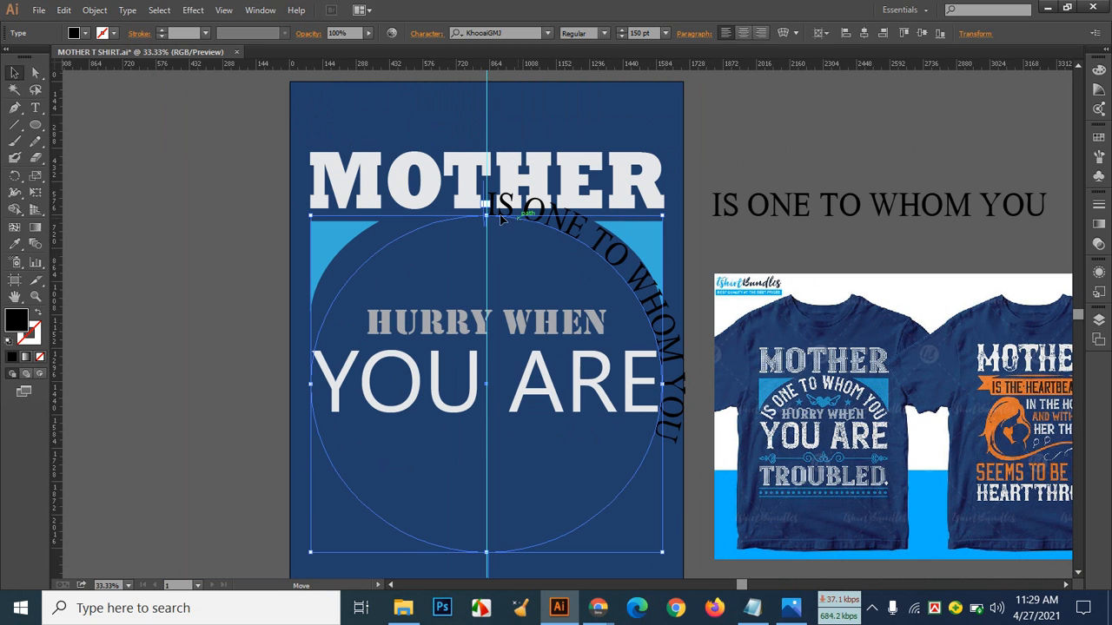
{"action": "left_click_drag", "start_coordinate": [539, 223], "coordinate": [500, 219]}
{"action": "key", "text": "ctrl+z"}
Step: Try rotating the circular text counterclockwise to arch over the design, and undo both the rotation and the text entry
{"action": "left_click_drag", "start_coordinate": [666, 218], "coordinate": [443, 165]}
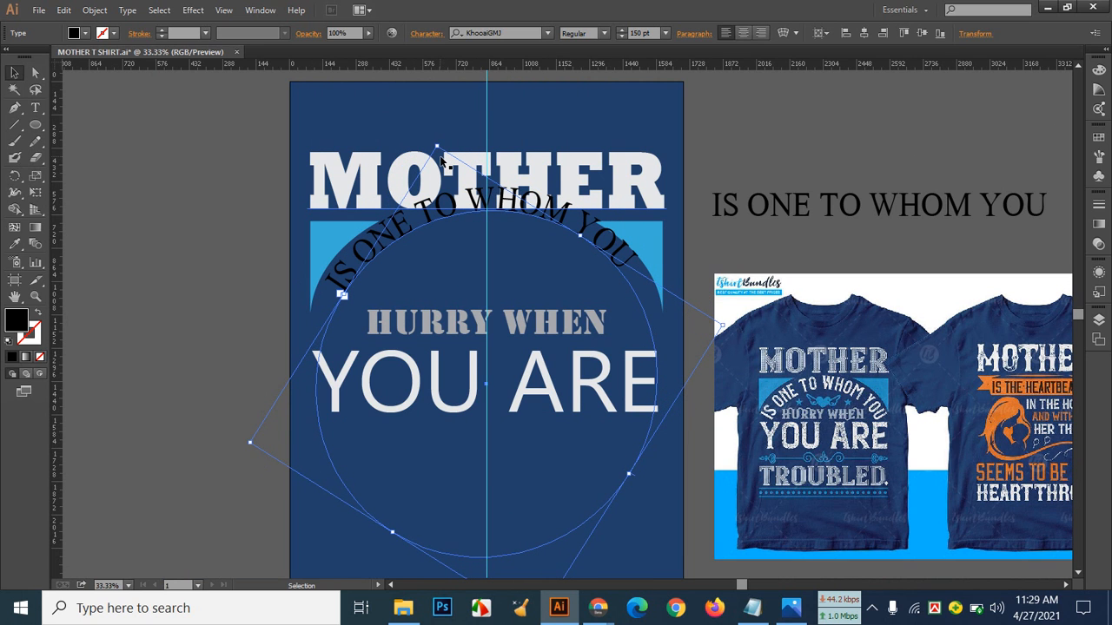
{"action": "key", "text": "ctrl+z"}
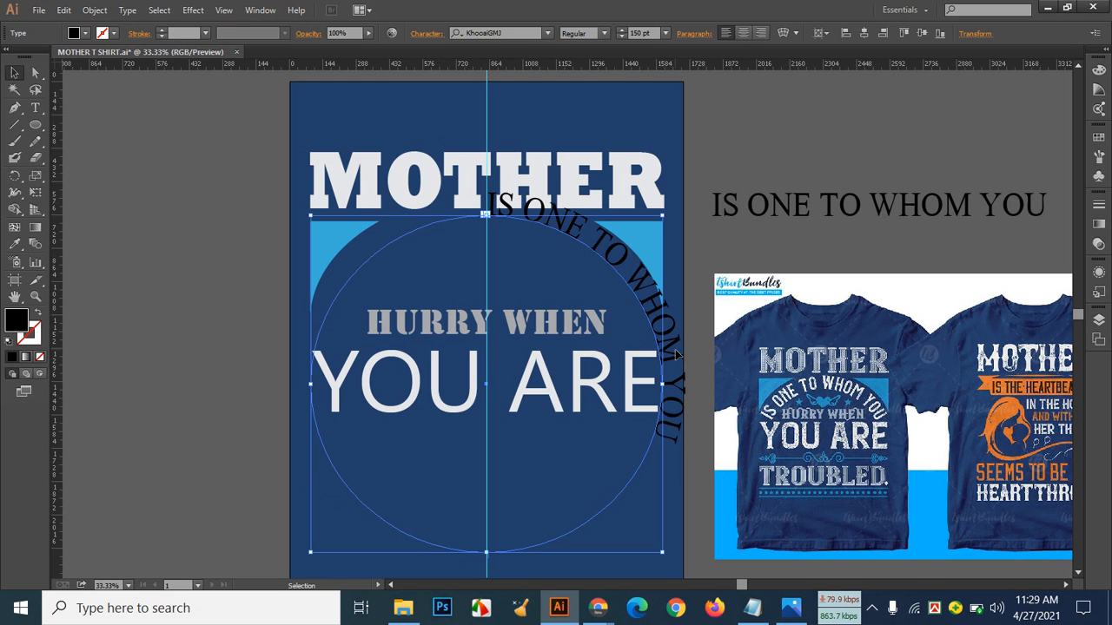
{"action": "key", "text": "ctrl+z"}
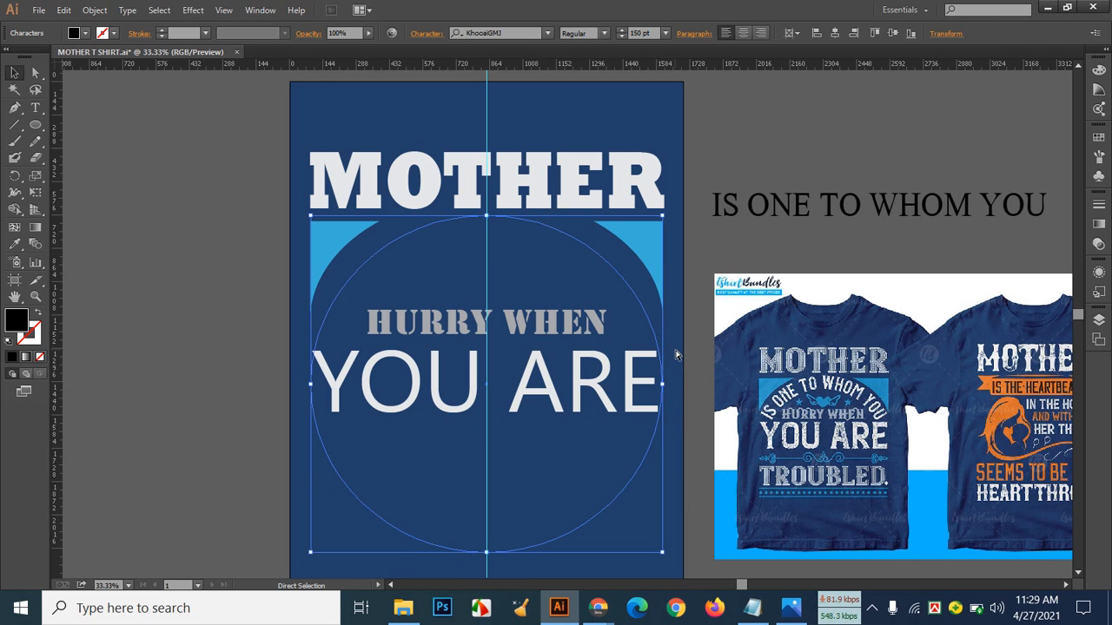
{"action": "key", "text": "ctrl+z"}
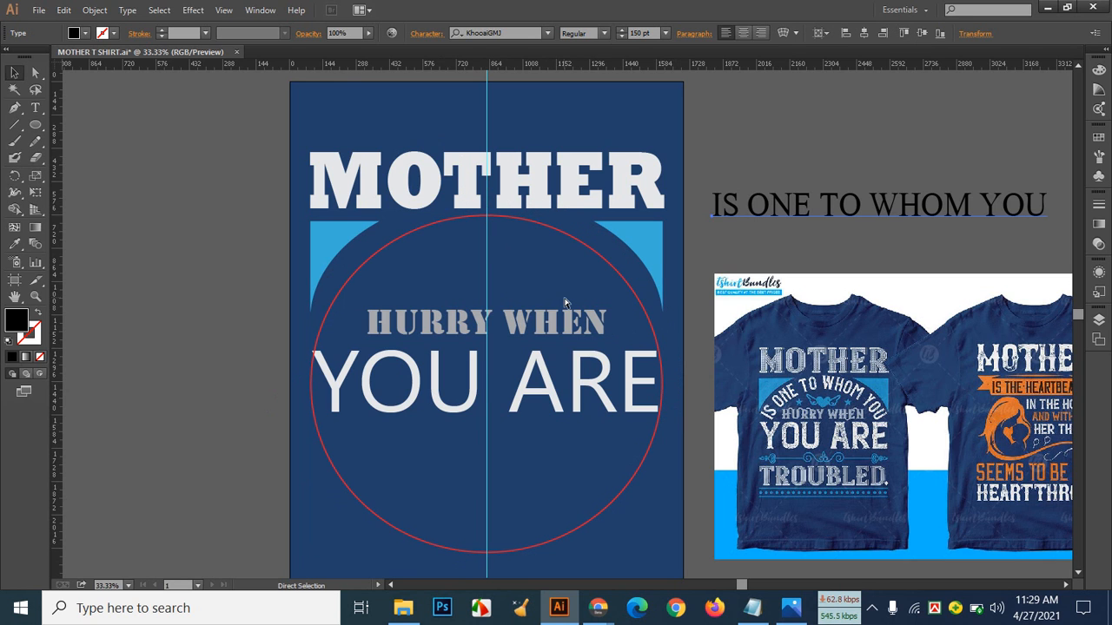
{"action": "left_click", "coordinate": [35, 108]}
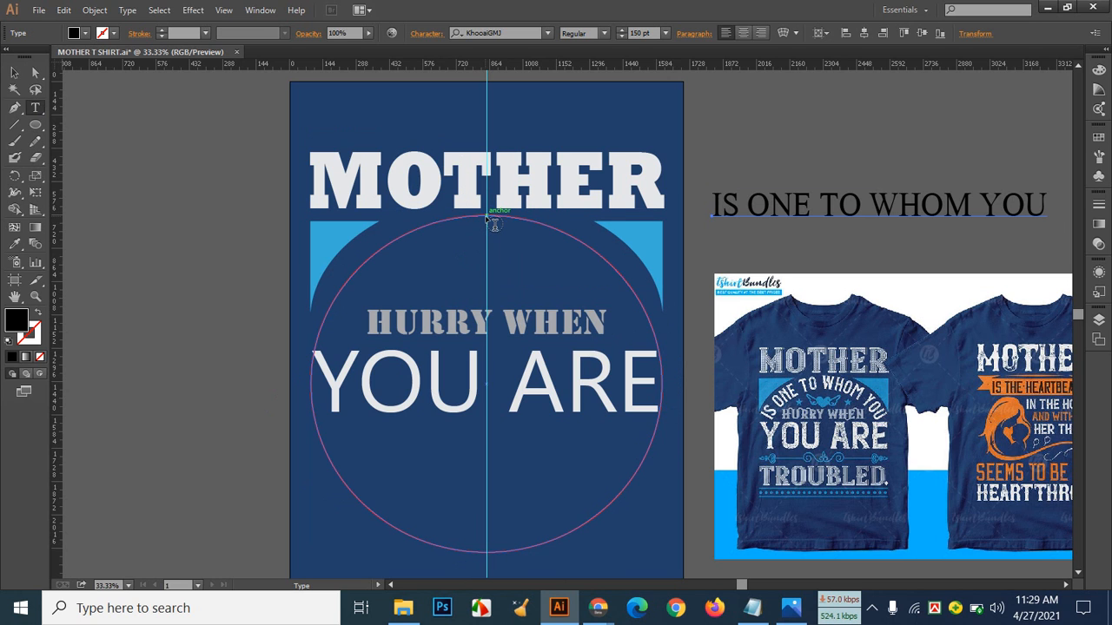
{"action": "left_click", "coordinate": [486, 552]}
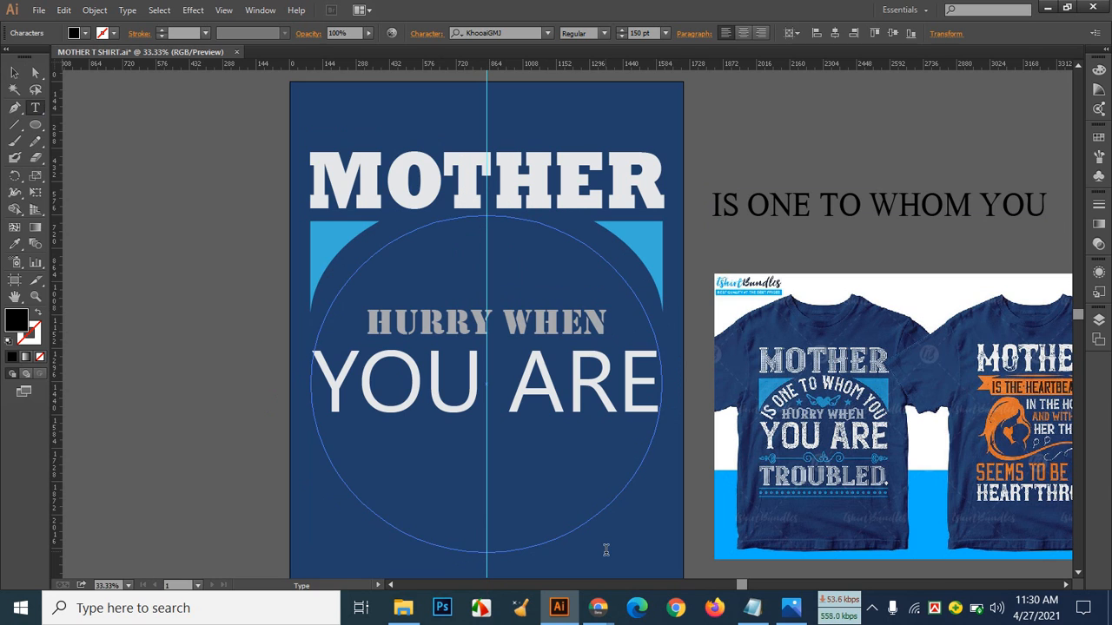
{"action": "key", "text": "ctrl+z"}
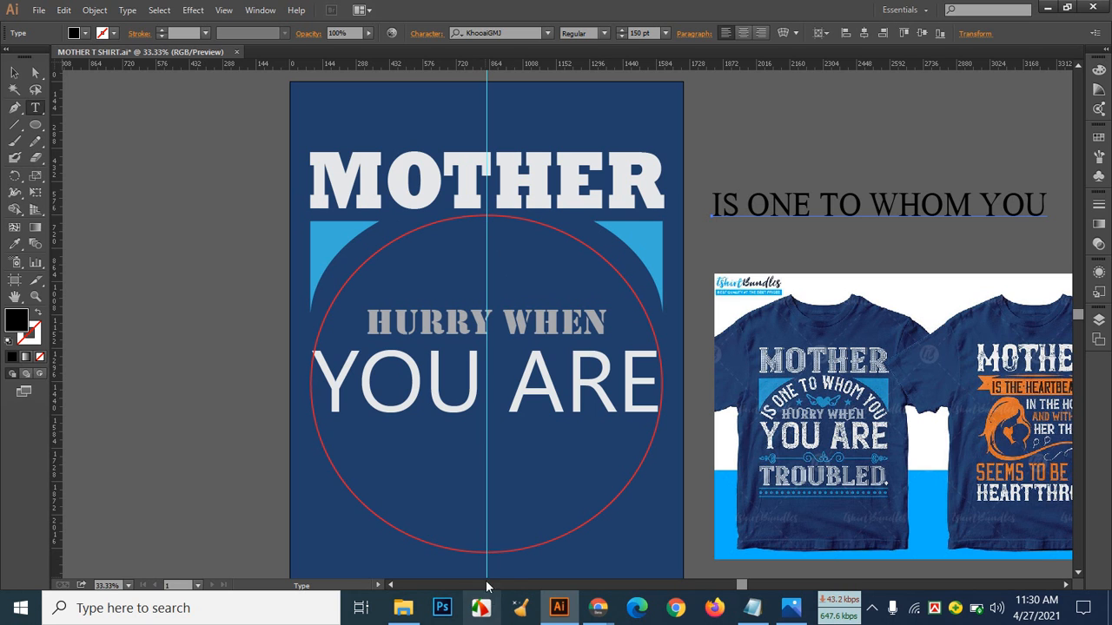
{"action": "left_click", "coordinate": [492, 554]}
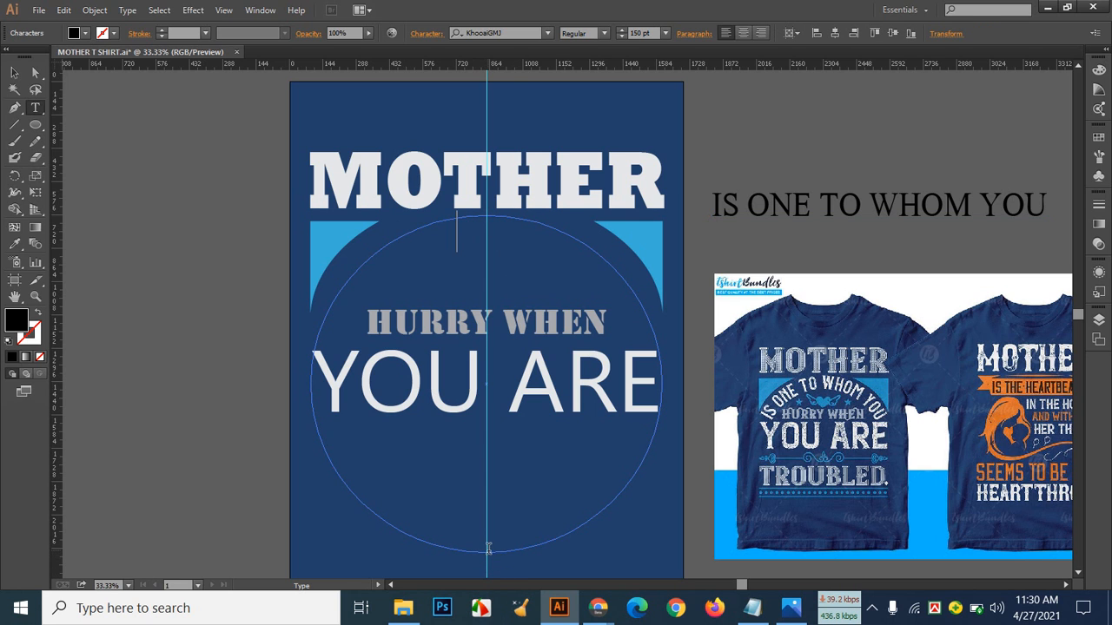
{"action": "key", "text": "ctrl+z"}
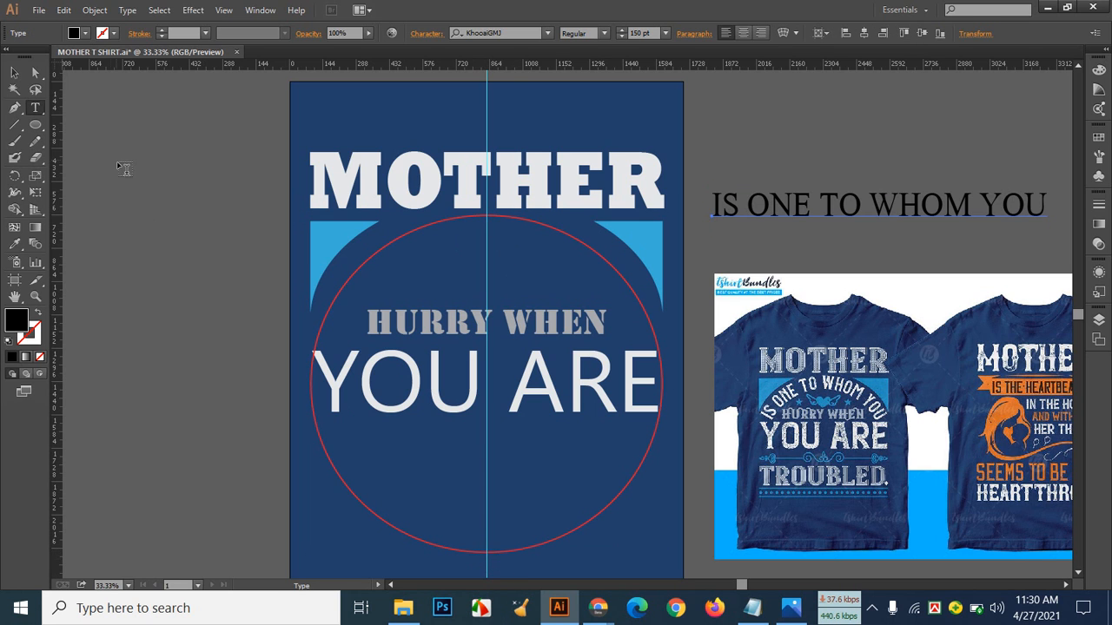
Step: Use Type on a Path to enter "IS ONE TO WHOM YOU" along the circle, starting at its bottom anchor
{"action": "left_click", "coordinate": [39, 111]}
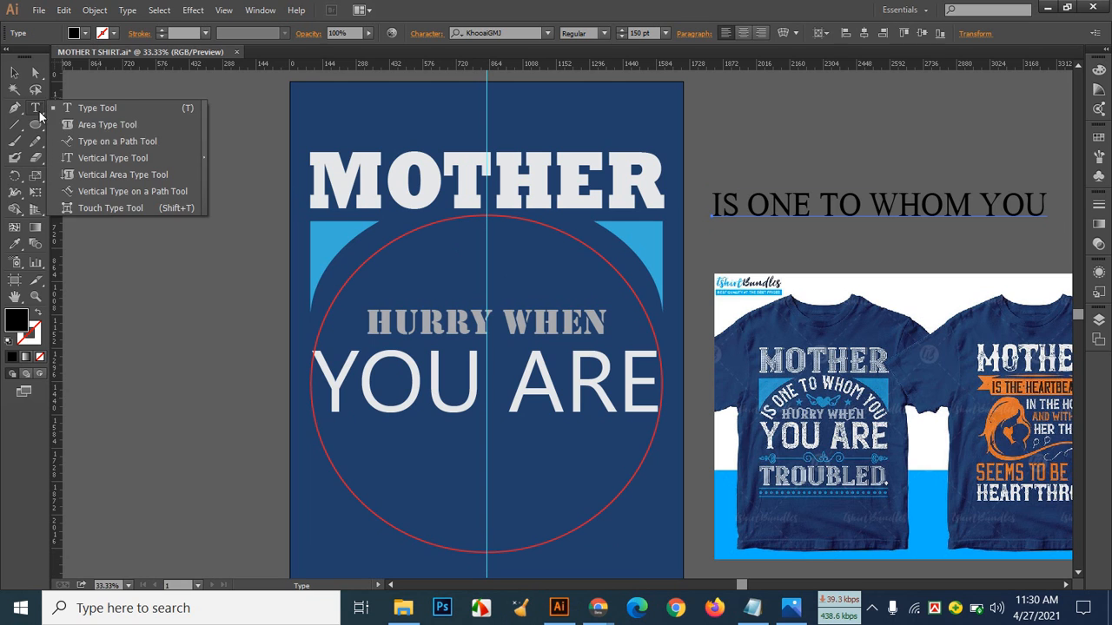
{"action": "left_click", "coordinate": [95, 141]}
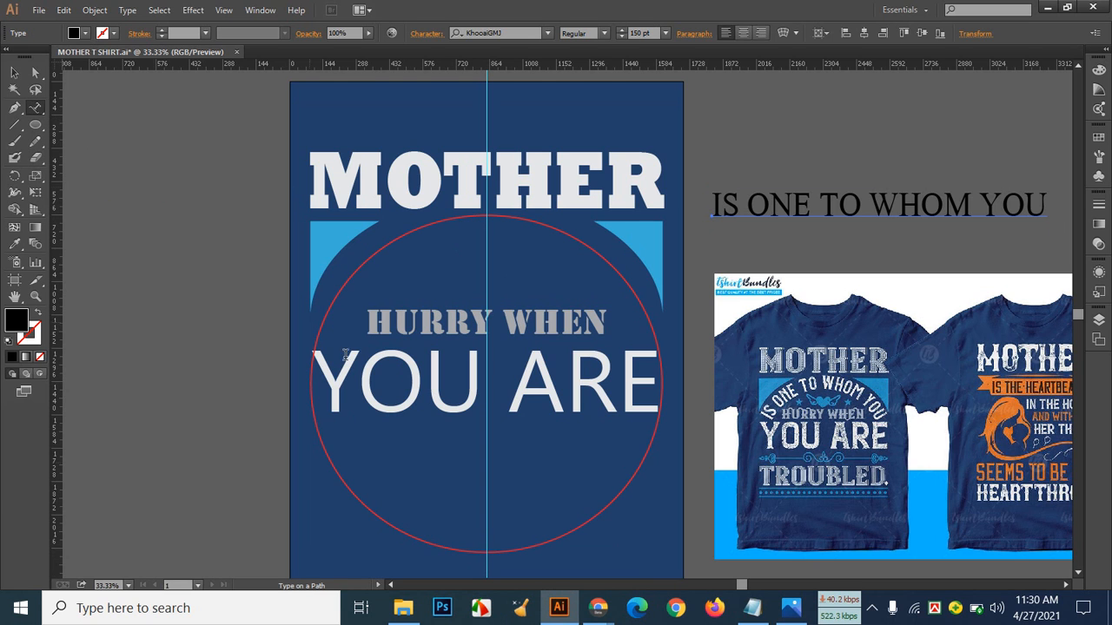
{"action": "left_click", "coordinate": [487, 552]}
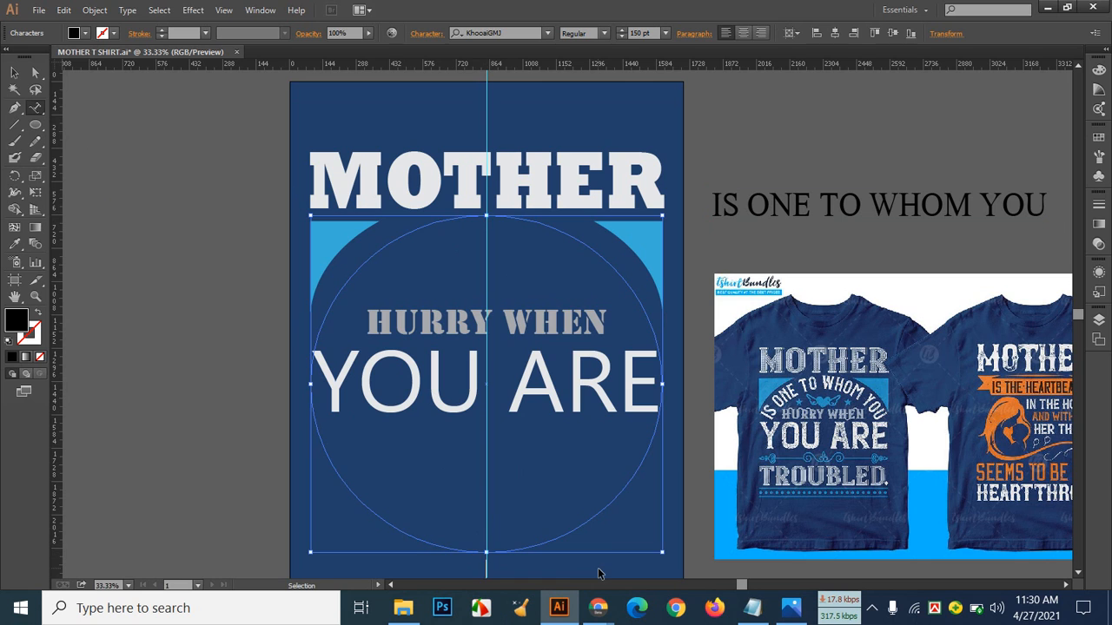
{"action": "type", "text": "IS ONE TO WHOM YOU"}
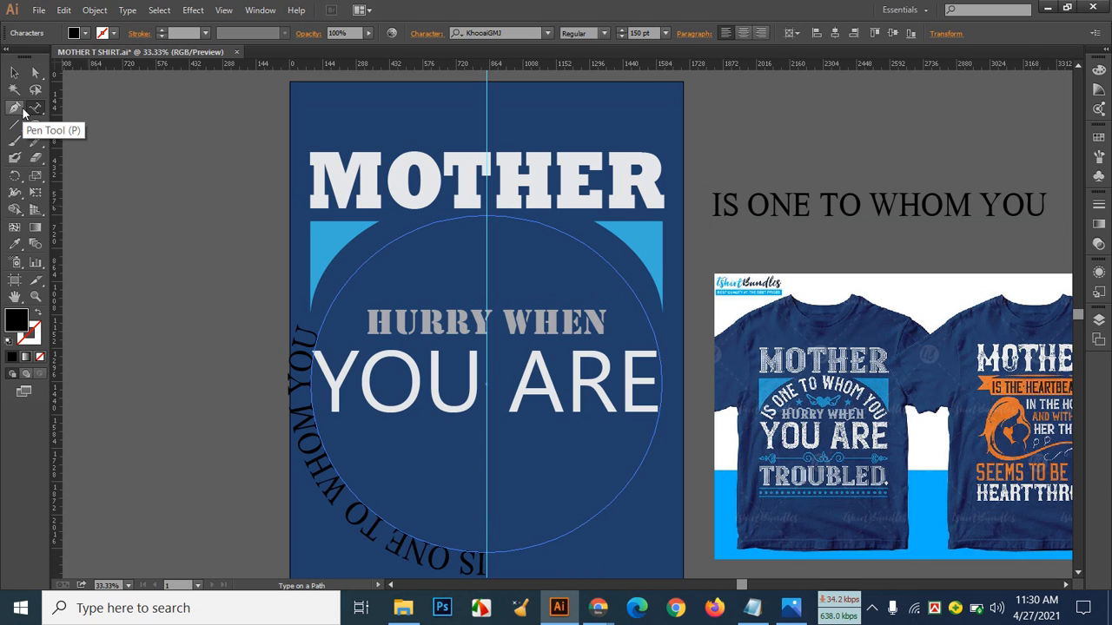
{"action": "left_click", "coordinate": [15, 74]}
{"action": "left_click", "coordinate": [298, 328]}
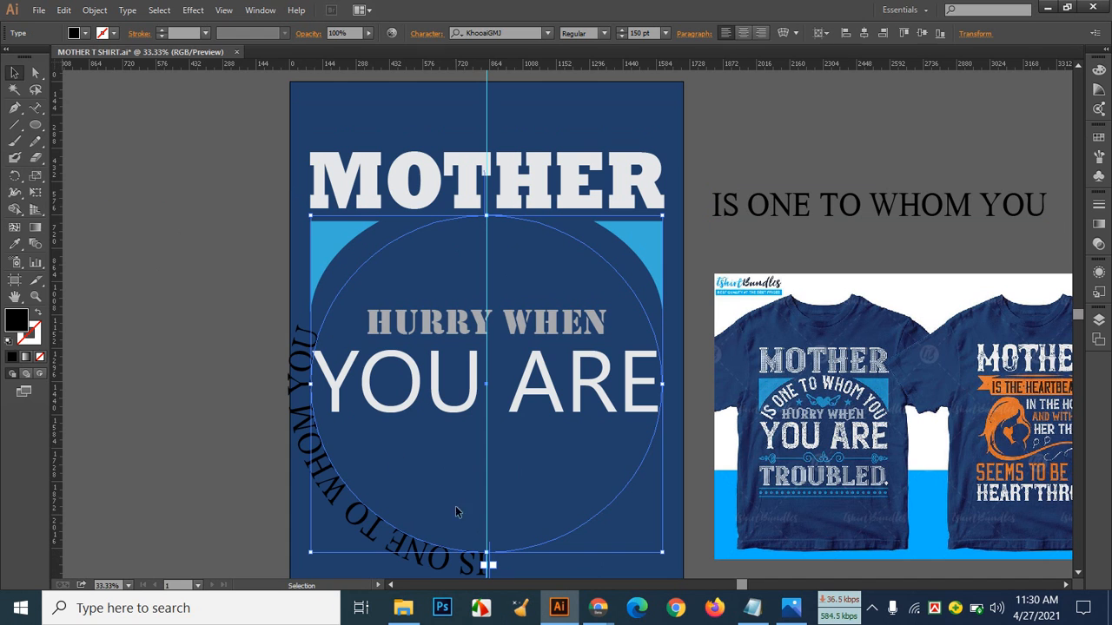
Step: Try to slide the path text along the circle from its start, and undo both the move and the text entry
{"action": "scroll", "coordinate": [493, 566], "scroll_direction": "down", "scroll_amount": 2}
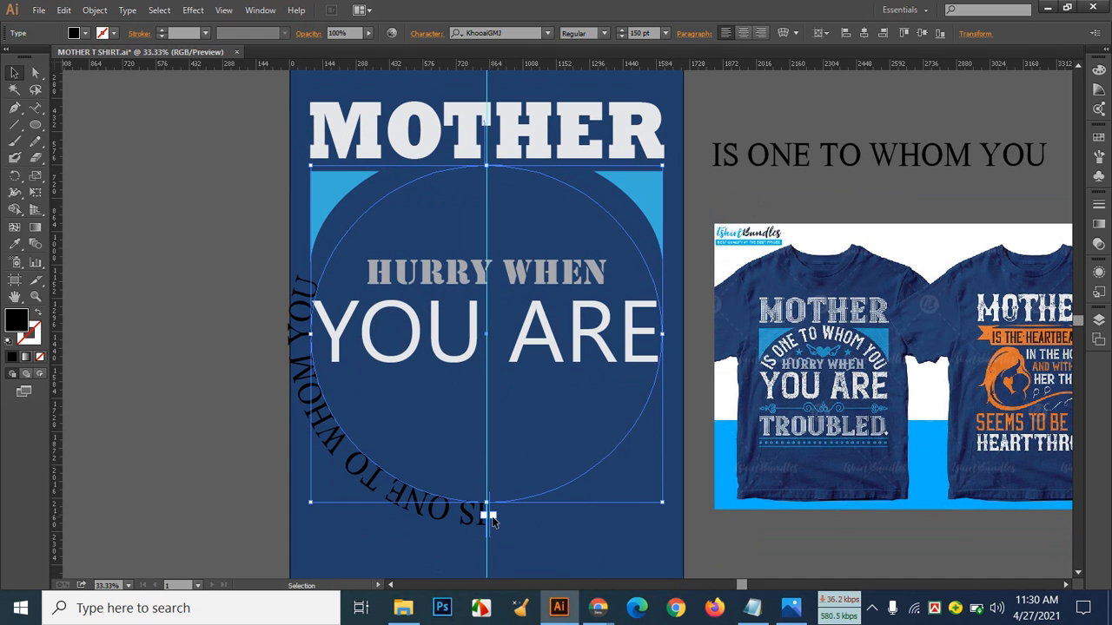
{"action": "left_click_drag", "start_coordinate": [484, 517], "coordinate": [447, 510]}
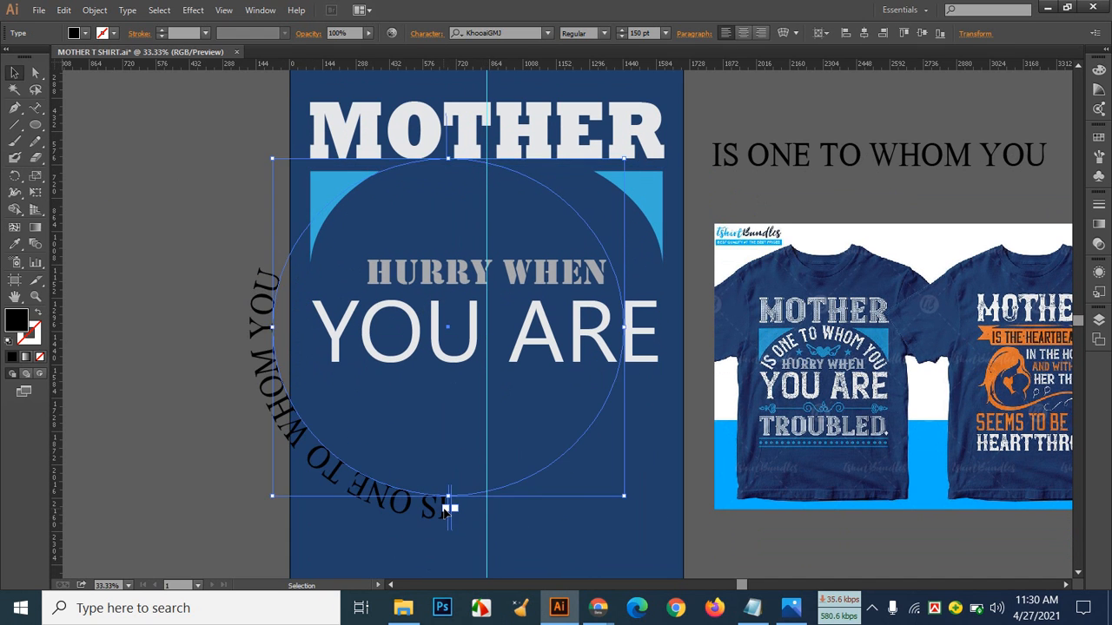
{"action": "key", "text": "ctrl+z"}
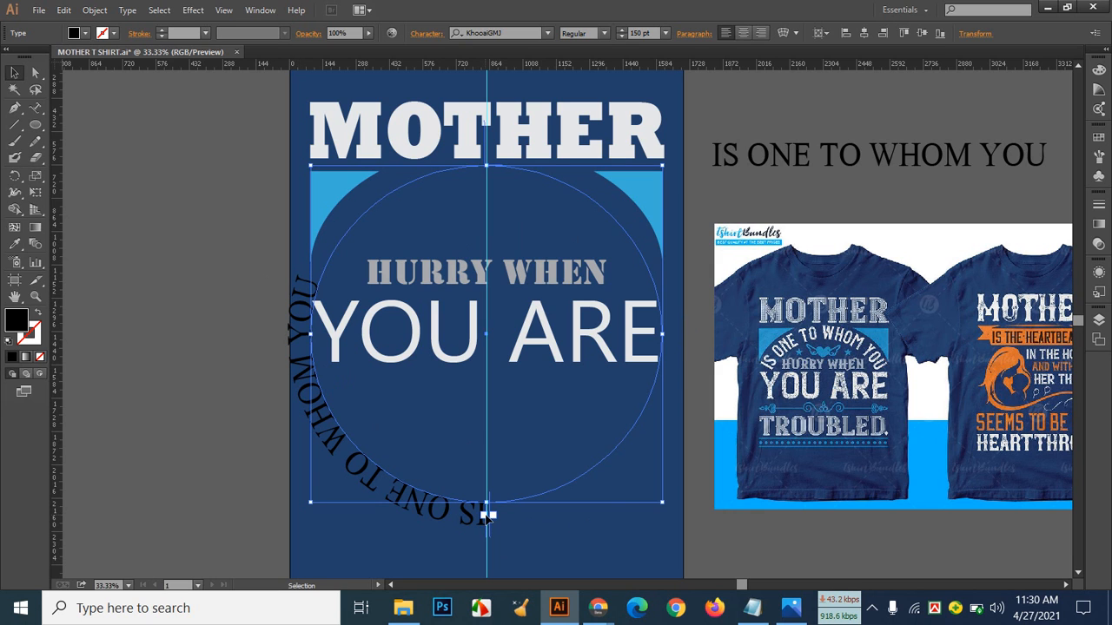
{"action": "key", "text": "t"}
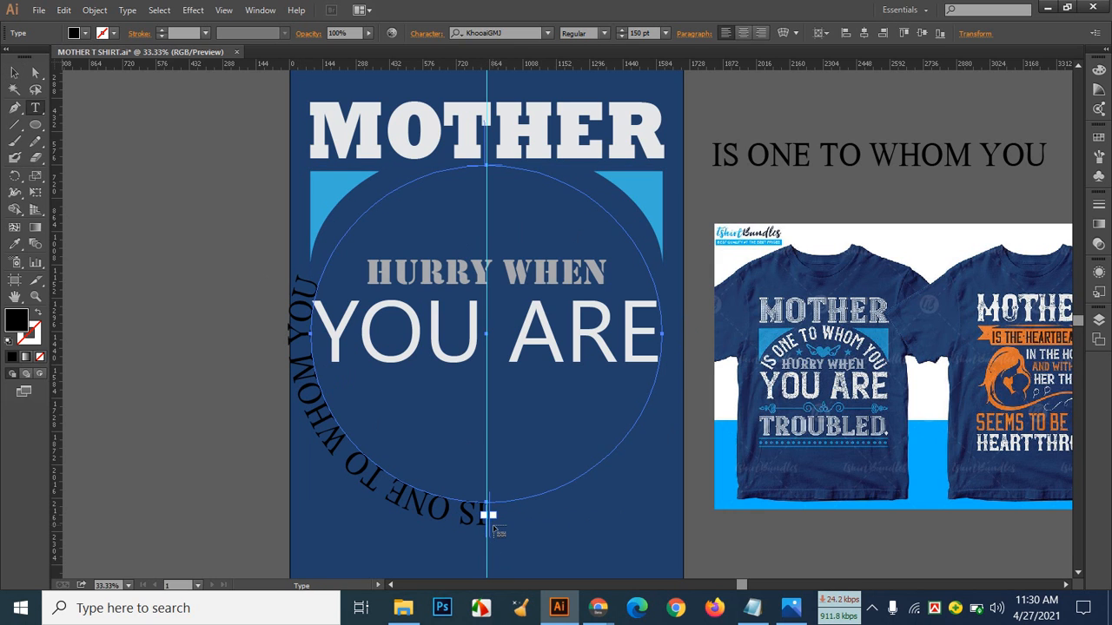
{"action": "key", "text": "v"}
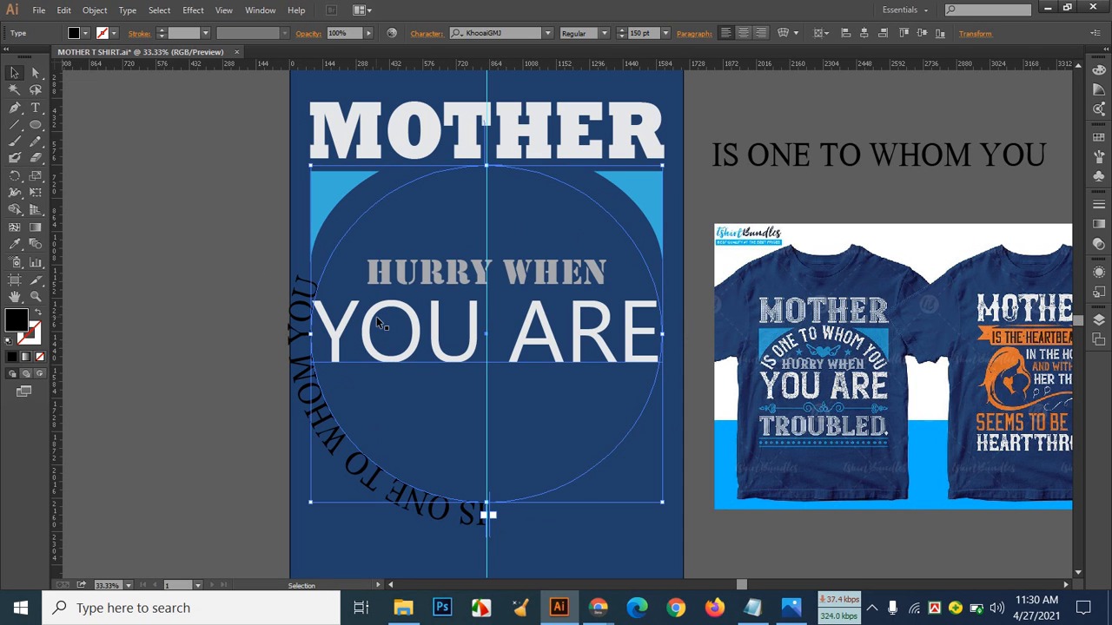
{"action": "left_click", "coordinate": [380, 324]}
{"action": "key", "text": "ctrl+z"}
{"action": "key", "text": "ctrl+z"}
{"action": "key", "text": "ctrl+z"}
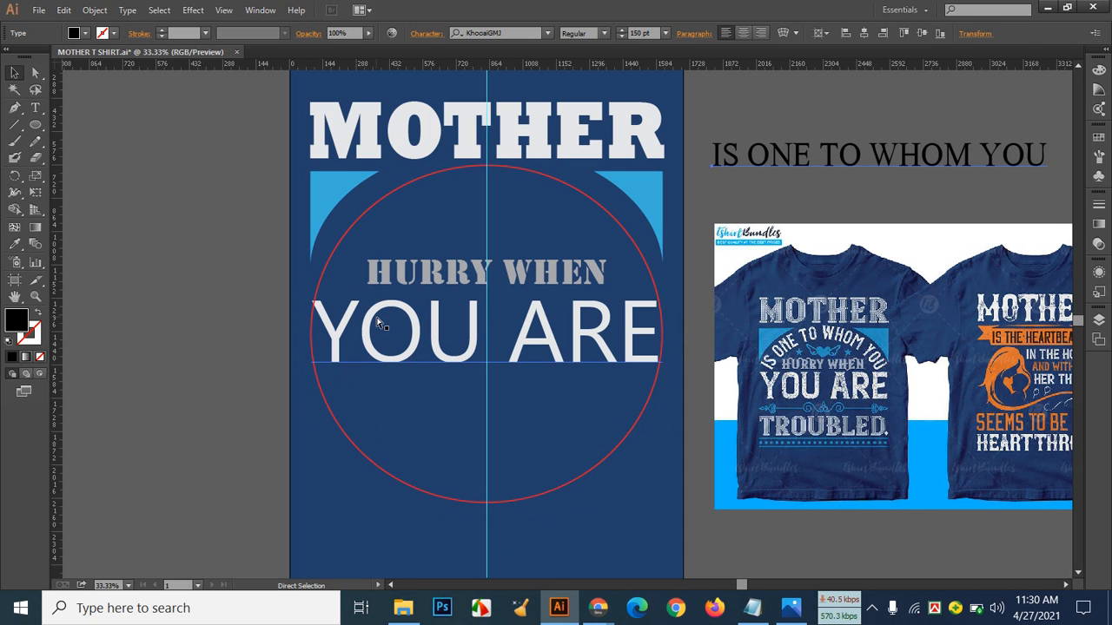
Step: Try to enter "IS ONE TO WHOM YOU" in the circle with the Area Type tool, and undo the attempt
{"action": "left_click", "coordinate": [41, 109]}
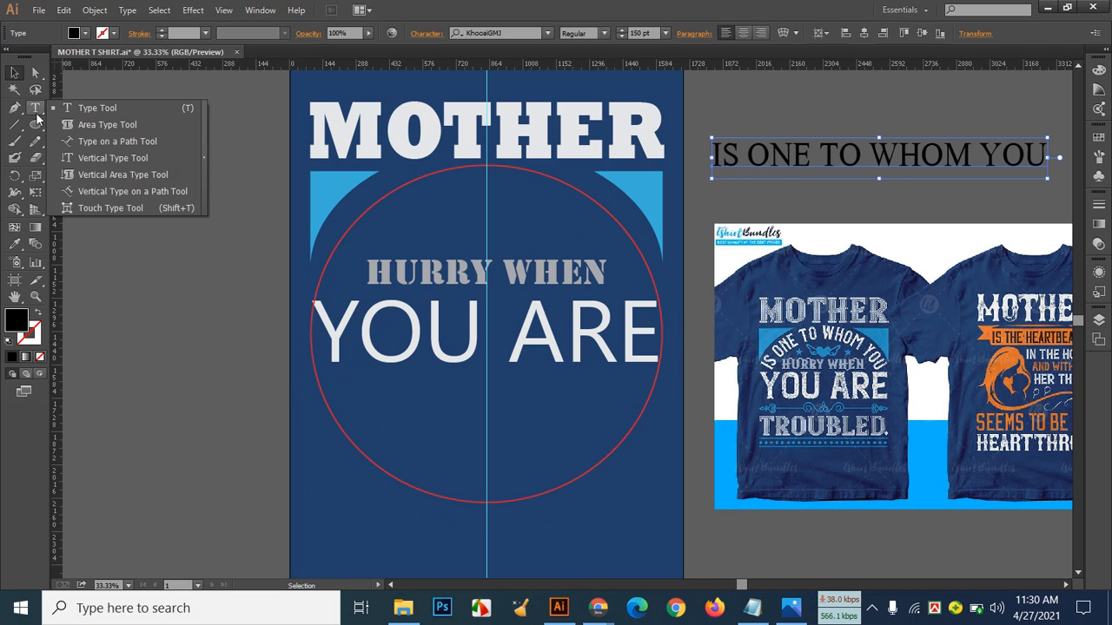
{"action": "left_click", "coordinate": [136, 125]}
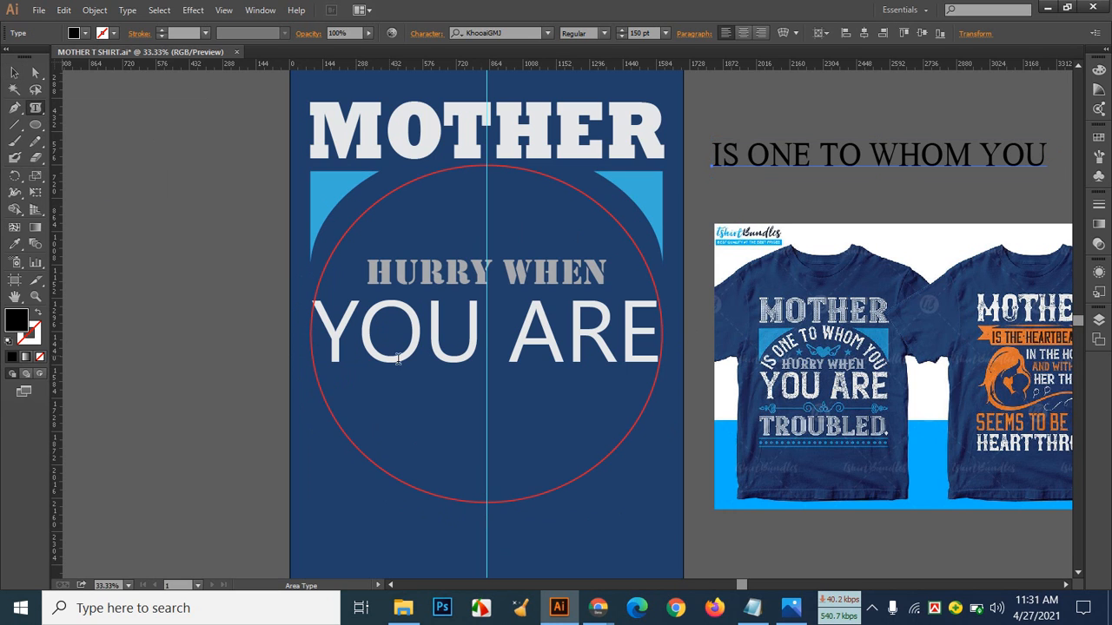
{"action": "left_click", "coordinate": [492, 504]}
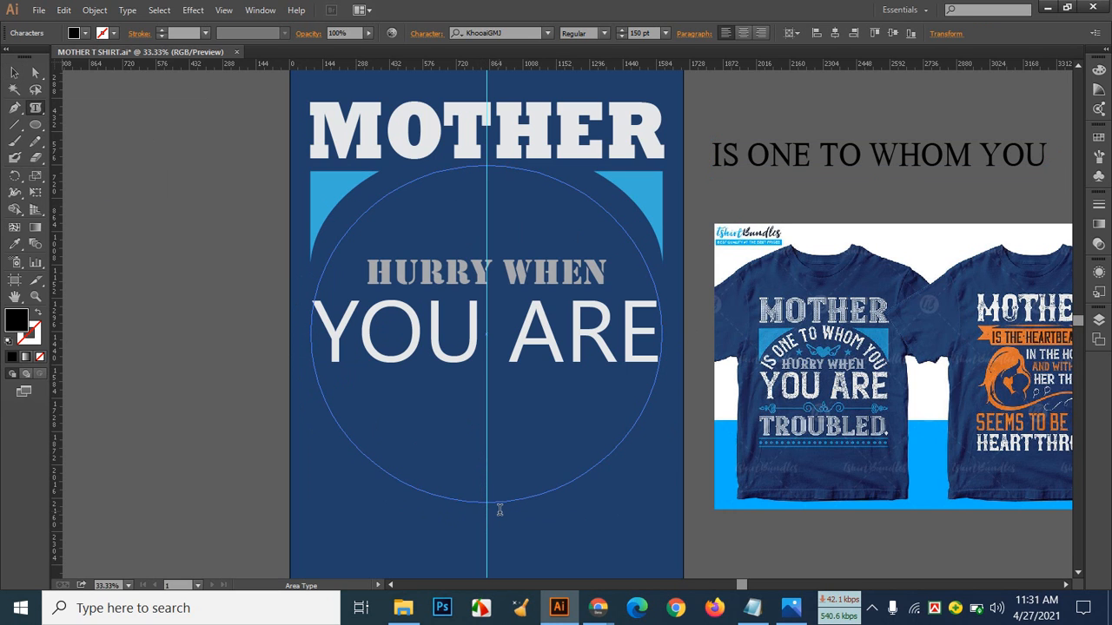
{"action": "key", "text": "Escape"}
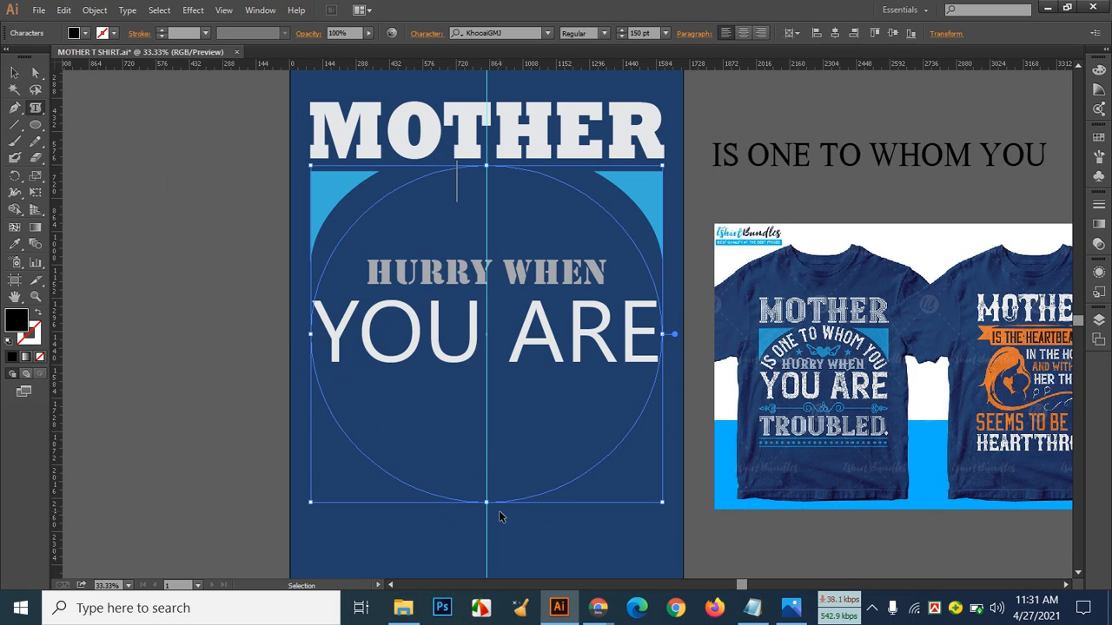
{"action": "type", "text": "IS ONE TO WHOM YOU"}
{"action": "key", "text": "ctrl+z"}
{"action": "key", "text": "ctrl+z"}
Step: Add "IS ONE TO WHOM YOU" as path text on the circle and slide it around to arch over the circle's top
{"action": "left_click_drag", "start_coordinate": [38, 109], "coordinate": [89, 140]}
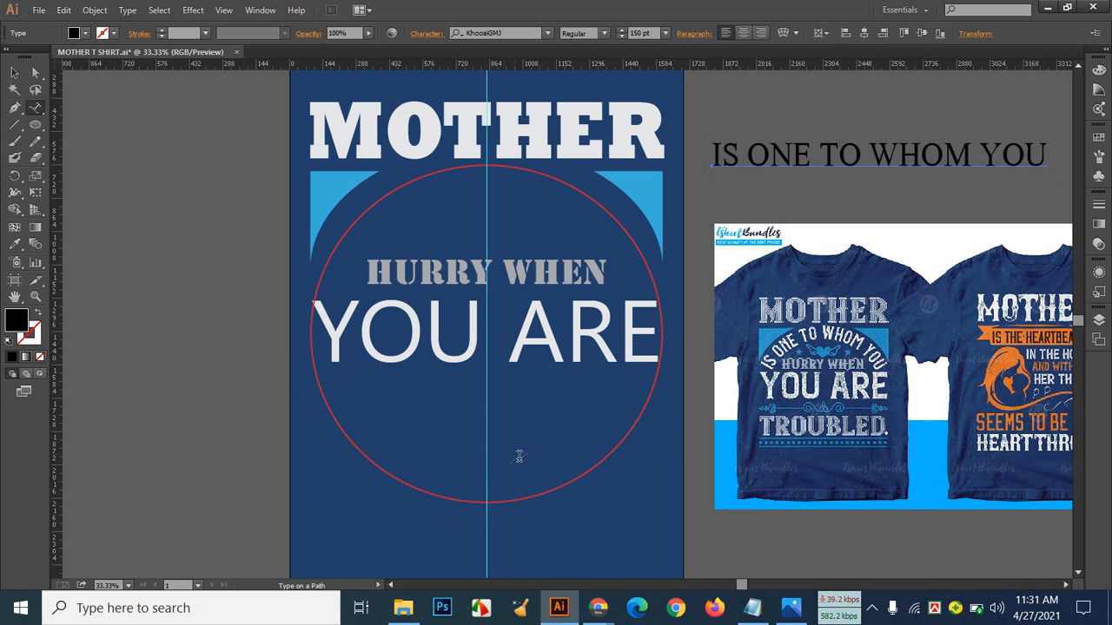
{"action": "left_click", "coordinate": [662, 329]}
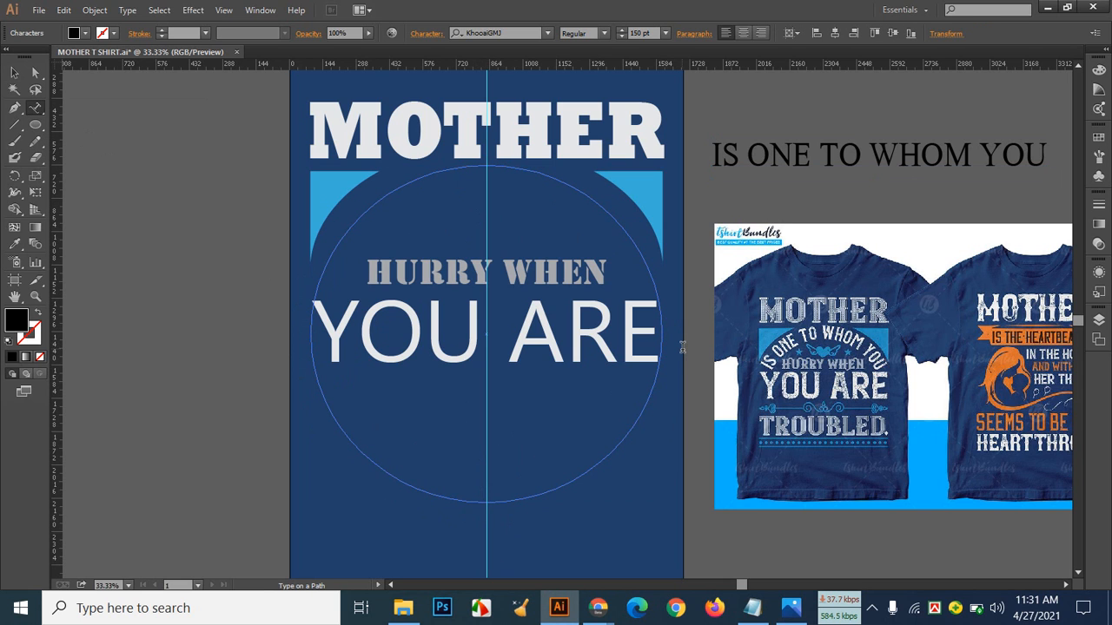
{"action": "type", "text": "IS ONE TO WHOM YOU"}
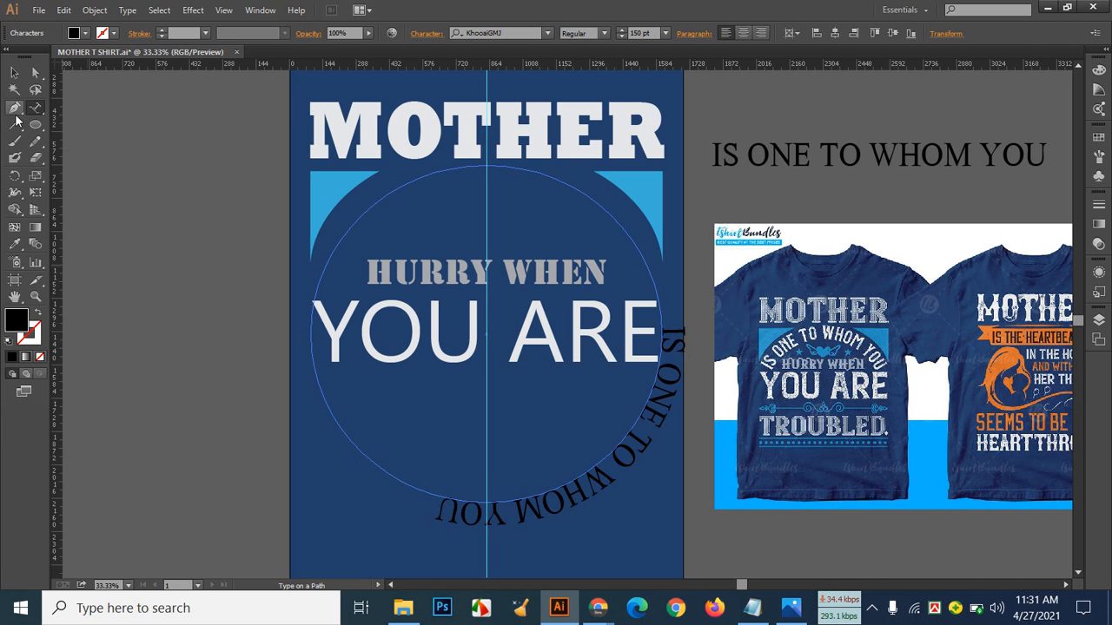
{"action": "left_click", "coordinate": [14, 73]}
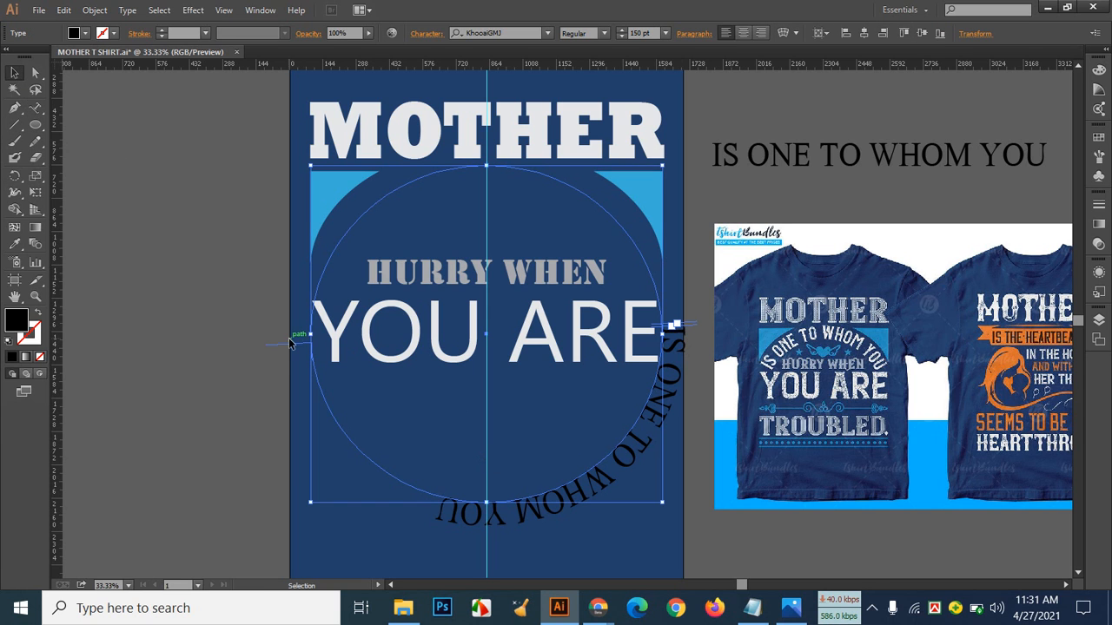
{"action": "left_click_drag", "start_coordinate": [278, 352], "coordinate": [314, 228]}
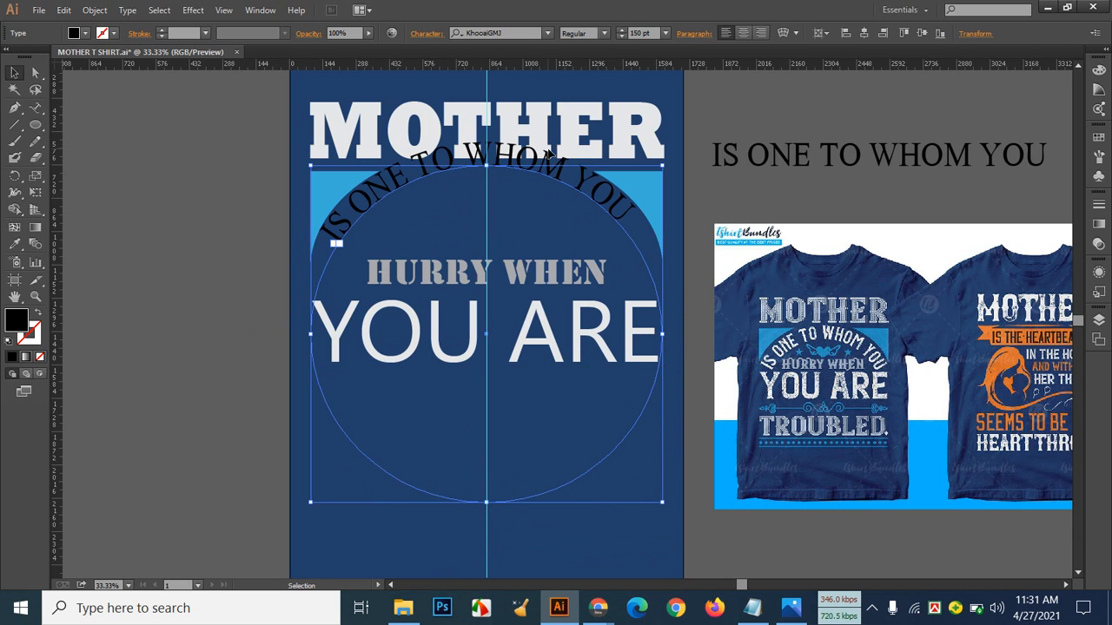
Step: Move the arched text down below MOTHER and slide it slightly clockwise along the circle to center it on the guide
{"action": "left_click_drag", "start_coordinate": [509, 158], "coordinate": [511, 177]}
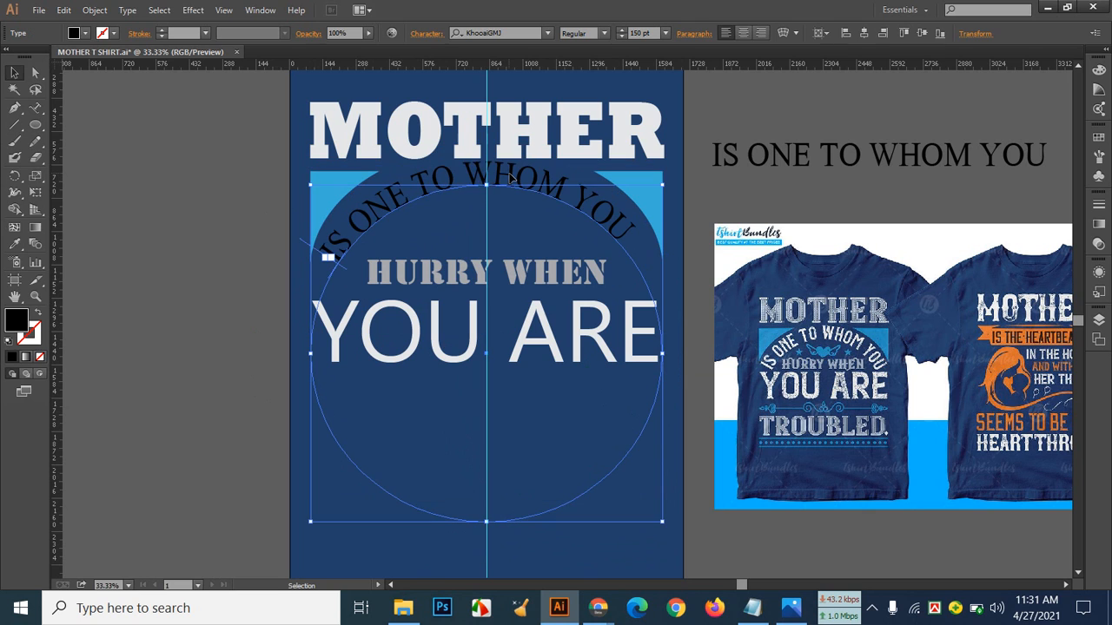
{"action": "left_click", "coordinate": [197, 211]}
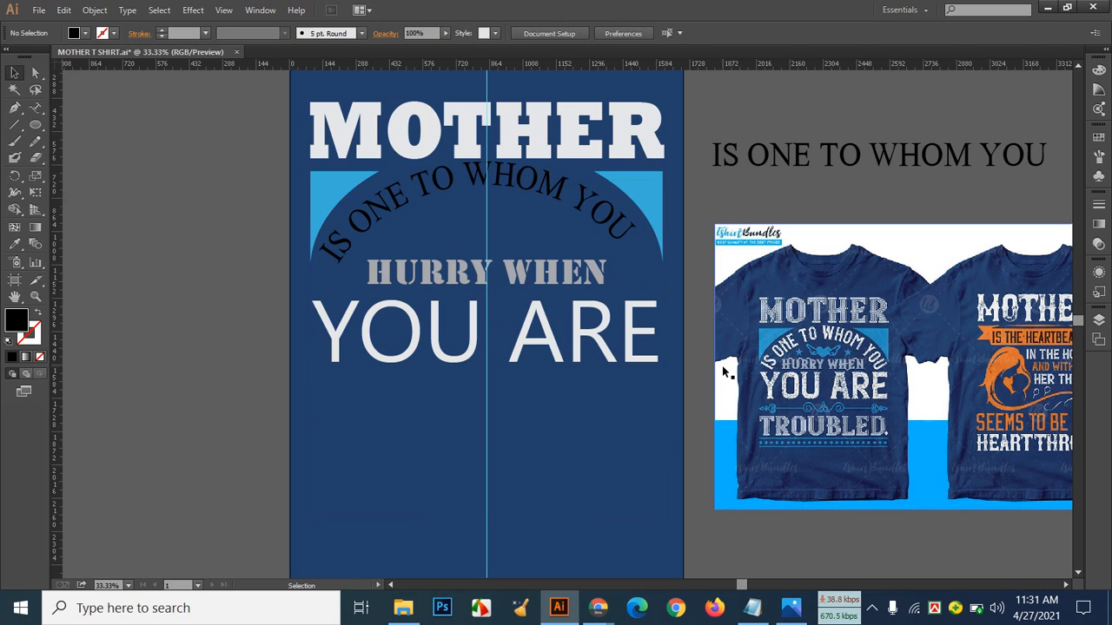
{"action": "left_click", "coordinate": [607, 240]}
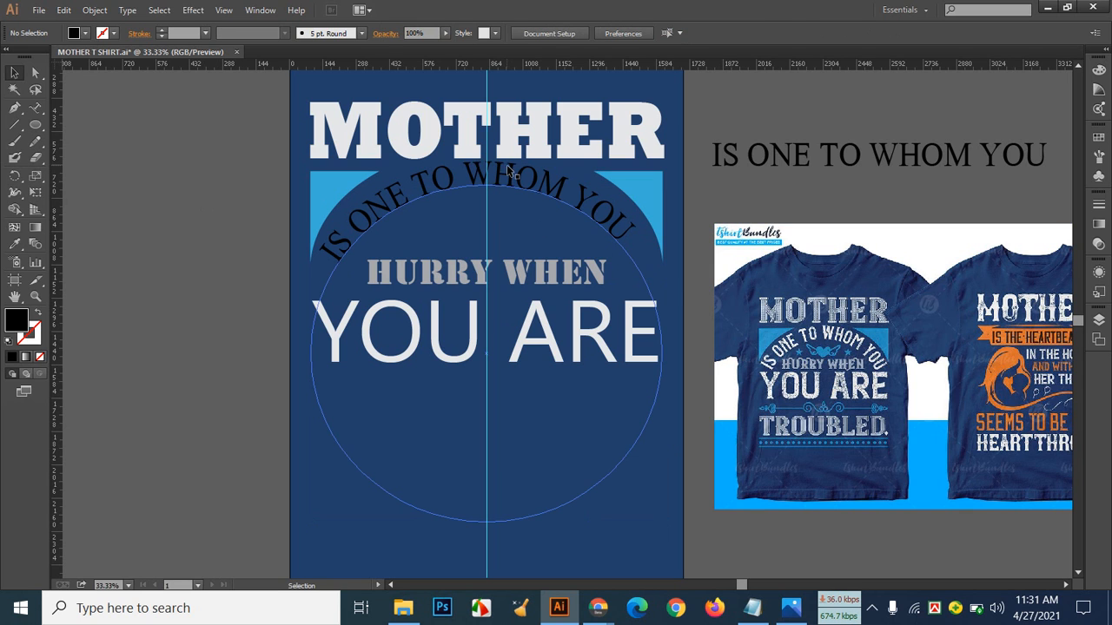
{"action": "left_click_drag", "start_coordinate": [323, 261], "coordinate": [305, 234]}
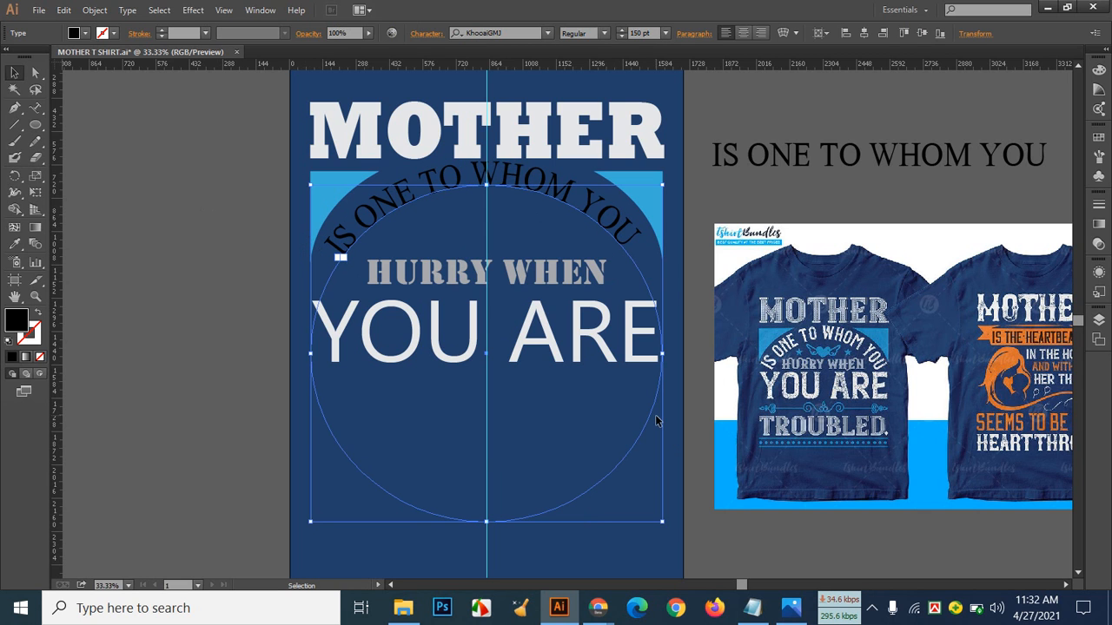
Step: Nudge the arched text down slightly to widen the gap below MOTHER, and deselect it
{"action": "key", "text": "Down"}
{"action": "key", "text": "Down"}
{"action": "key", "text": "Down"}
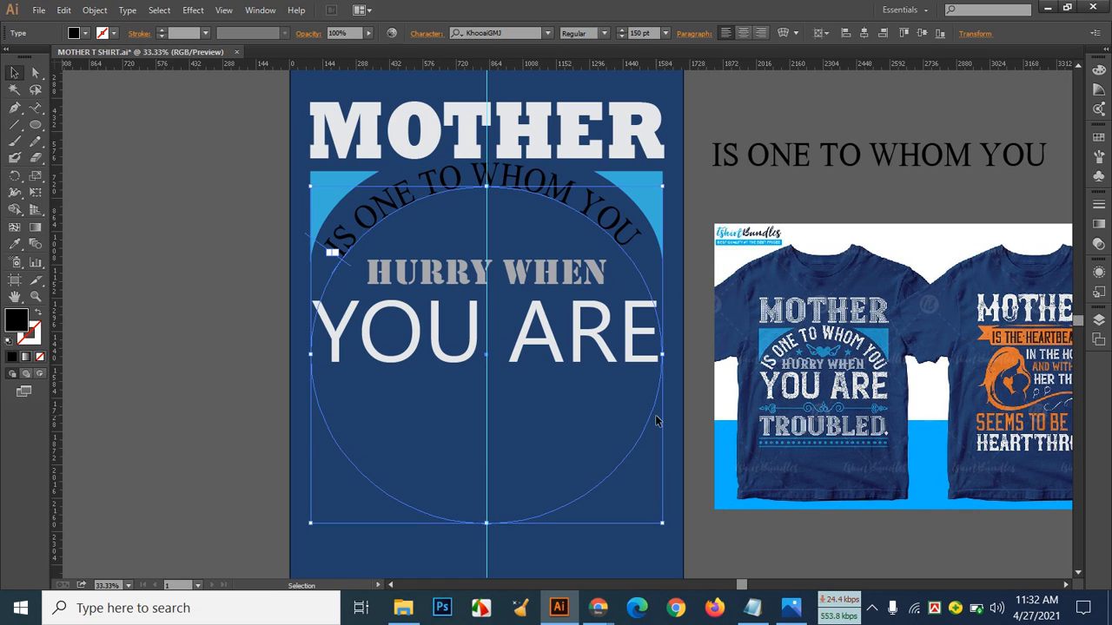
{"action": "key", "text": "Down"}
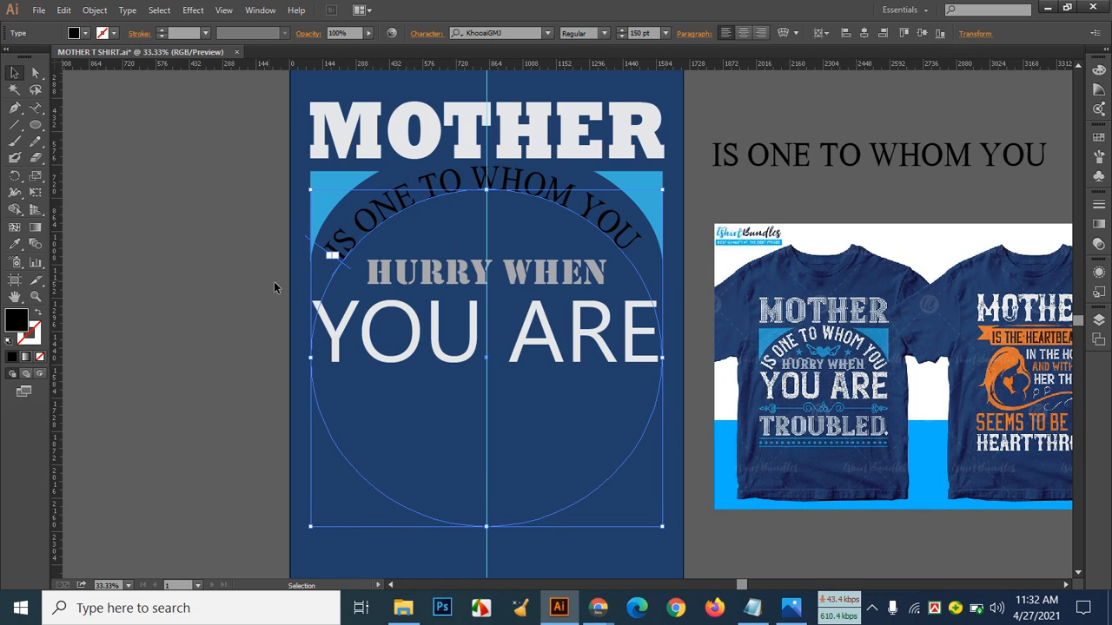
{"action": "left_click", "coordinate": [219, 267]}
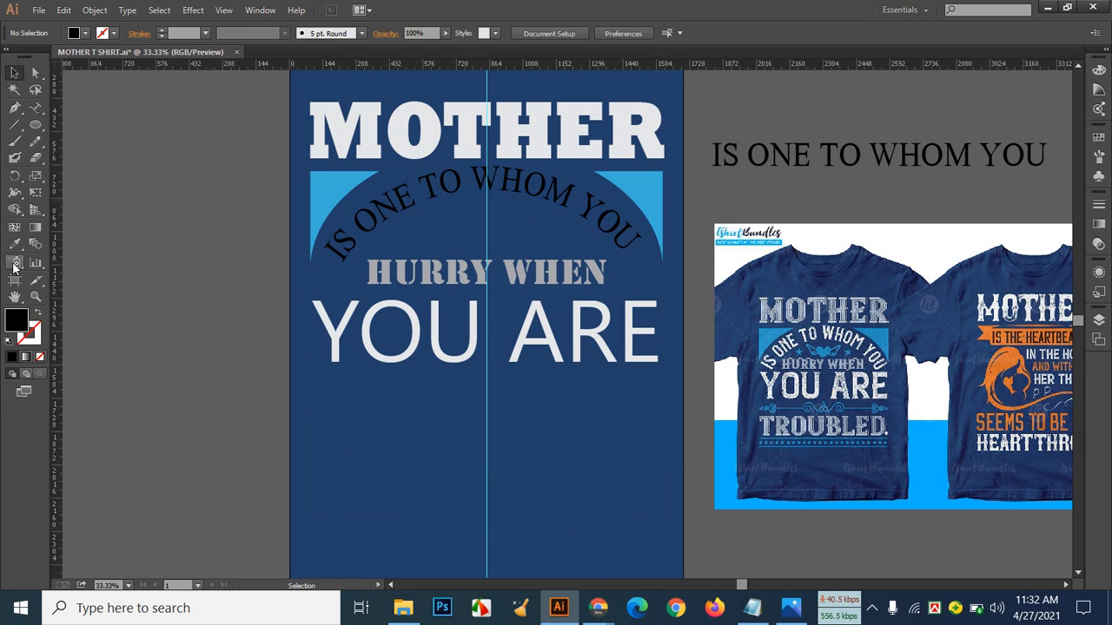
Step: Select all of the arched "IS ONE TO WHOM YOU" text and set its font size to 160 pt
{"action": "left_click", "coordinate": [36, 108]}
{"action": "left_click", "coordinate": [483, 180]}
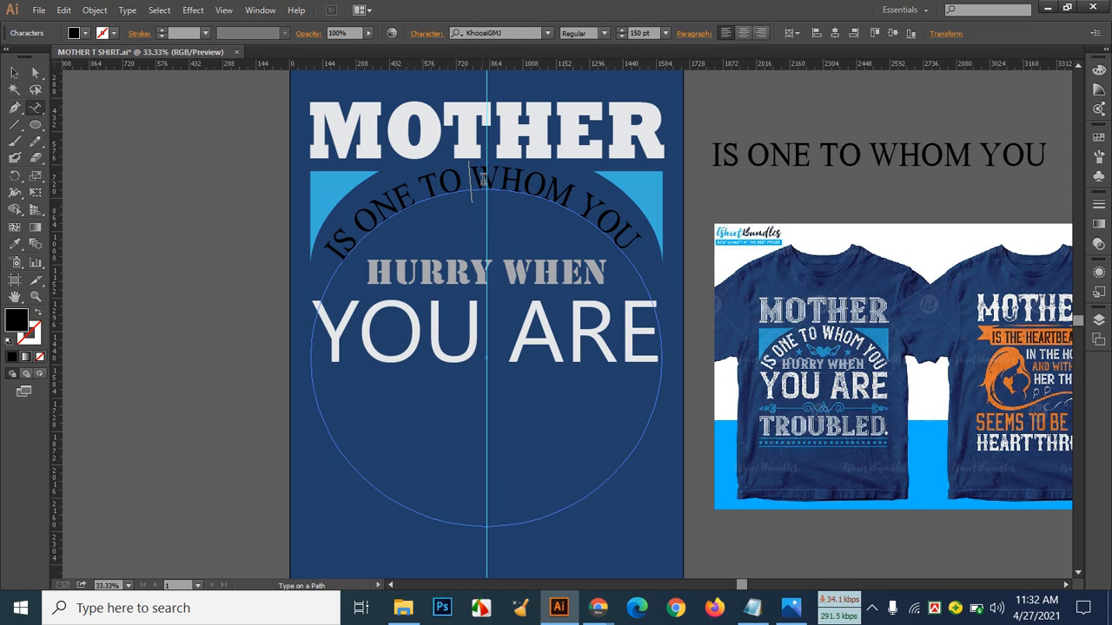
{"action": "key", "text": "ctrl+a"}
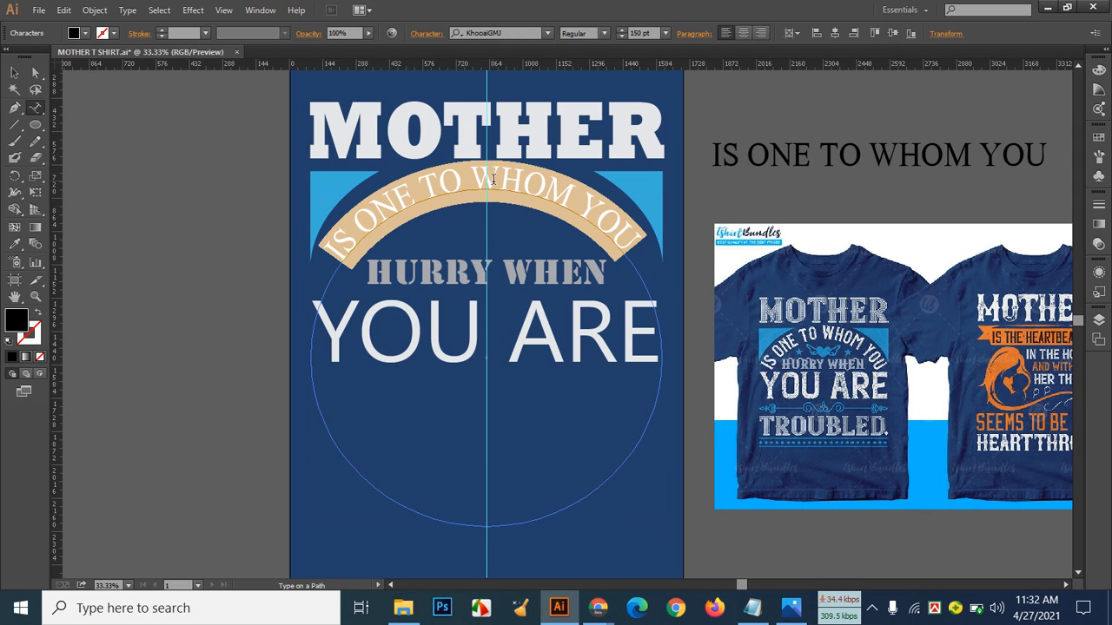
{"action": "left_click", "coordinate": [654, 33]}
{"action": "scroll", "coordinate": [657, 34], "scroll_direction": "up", "scroll_amount": 2}
{"action": "scroll", "coordinate": [659, 39], "scroll_direction": "up", "scroll_amount": 4}
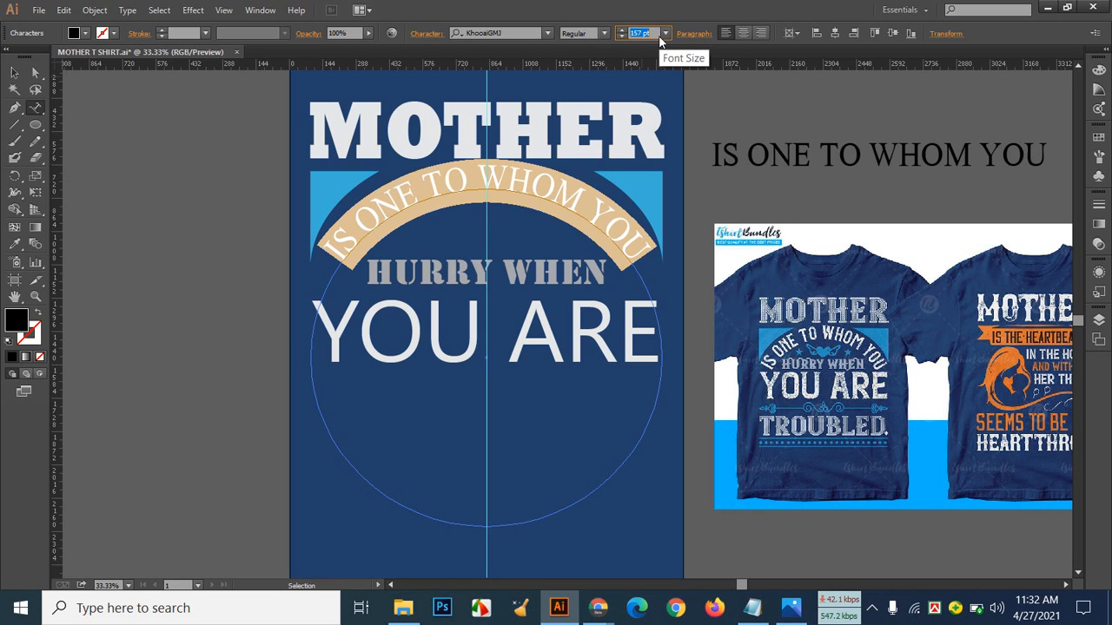
{"action": "scroll", "coordinate": [659, 40], "scroll_direction": "up", "scroll_amount": 1}
{"action": "scroll", "coordinate": [659, 40], "scroll_direction": "up", "scroll_amount": 1}
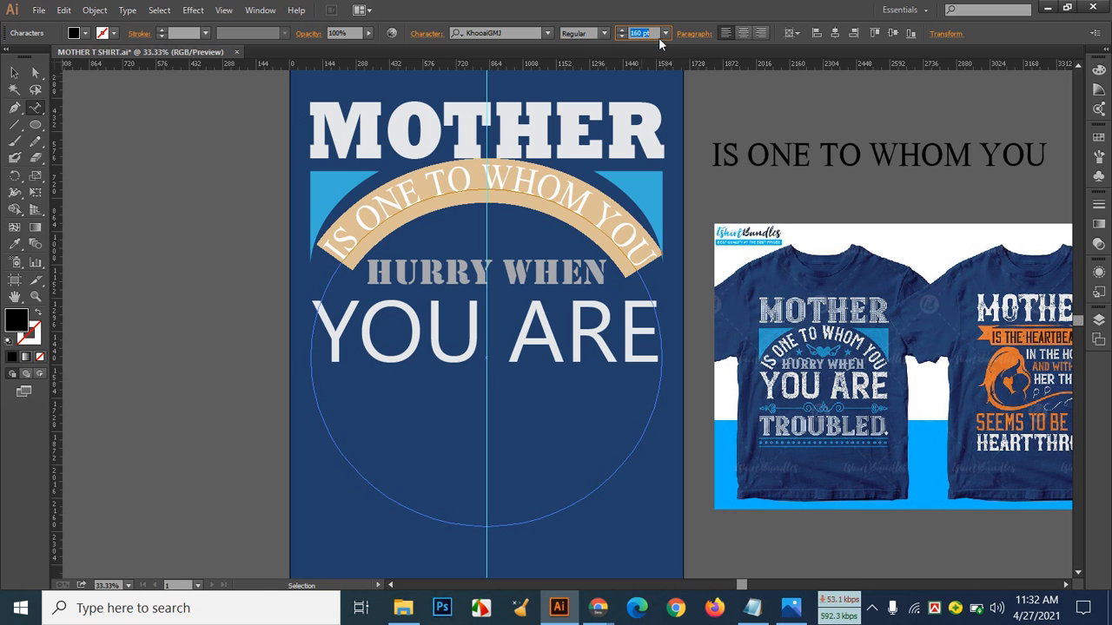
{"action": "left_click", "coordinate": [16, 69]}
{"action": "left_click", "coordinate": [17, 69]}
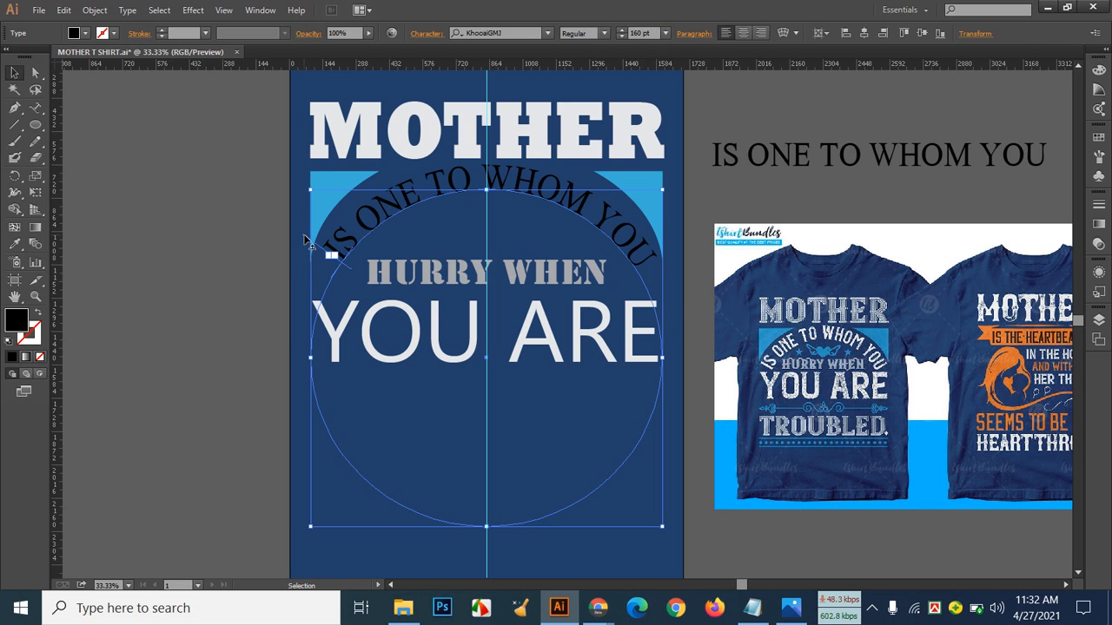
Step: Try to slide the arched text slightly along the circle, and undo the move
{"action": "left_click_drag", "start_coordinate": [304, 234], "coordinate": [303, 238]}
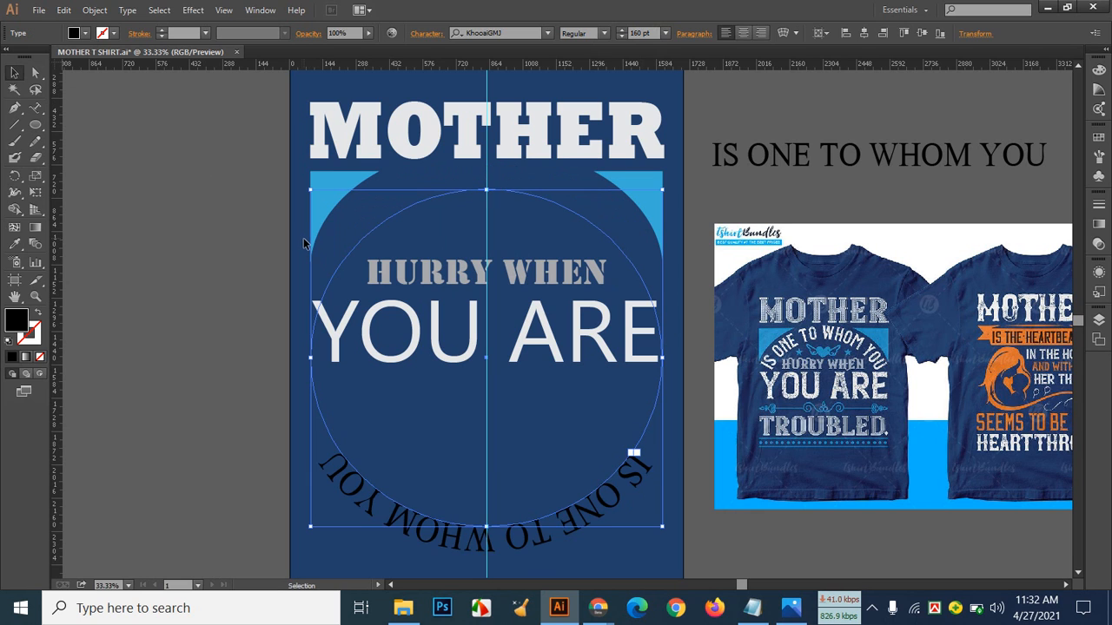
{"action": "key", "text": "ctrl+z"}
{"action": "key", "text": "v"}
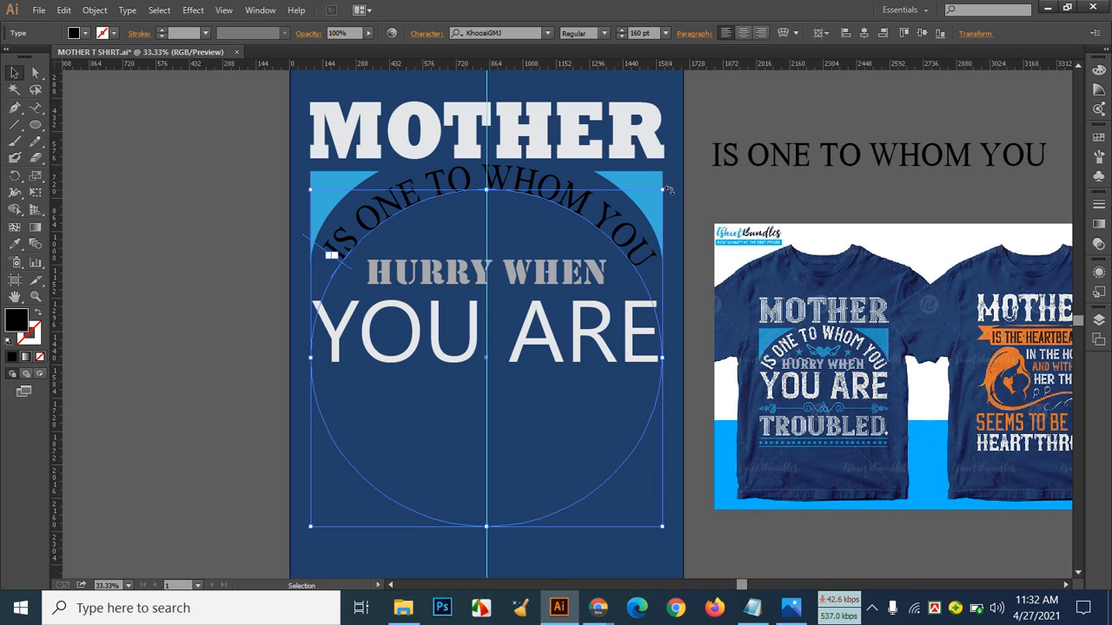
Step: Rotate the arched text very slightly counterclockwise and nudge it down a little below MOTHER, leaving it deselected
{"action": "left_click_drag", "start_coordinate": [668, 190], "coordinate": [667, 188]}
{"action": "left_click", "coordinate": [684, 232]}
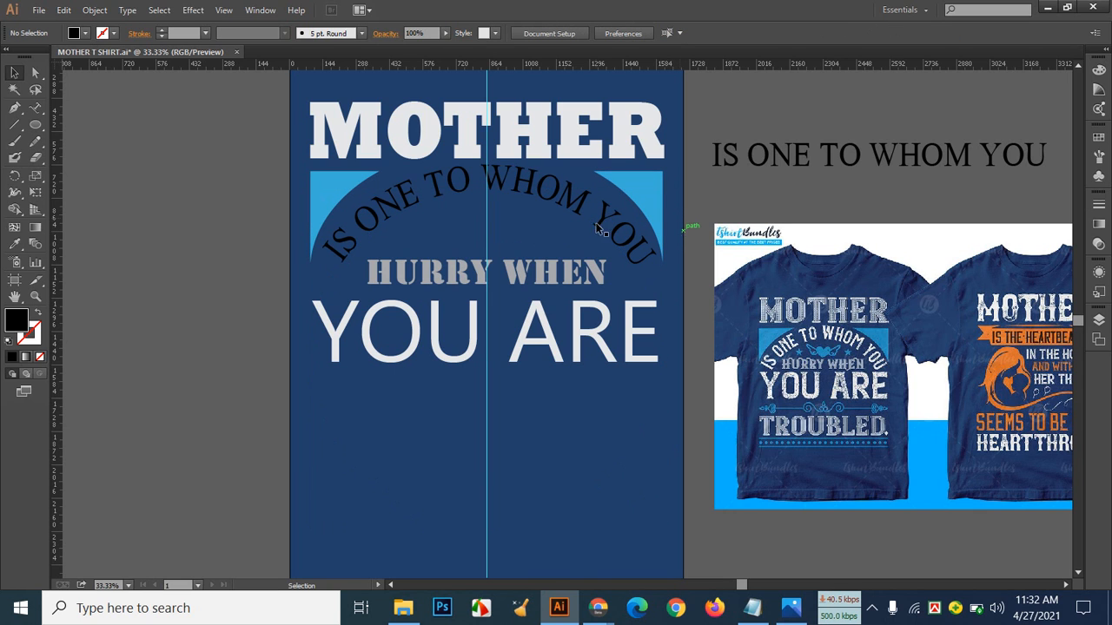
{"action": "left_click", "coordinate": [603, 192]}
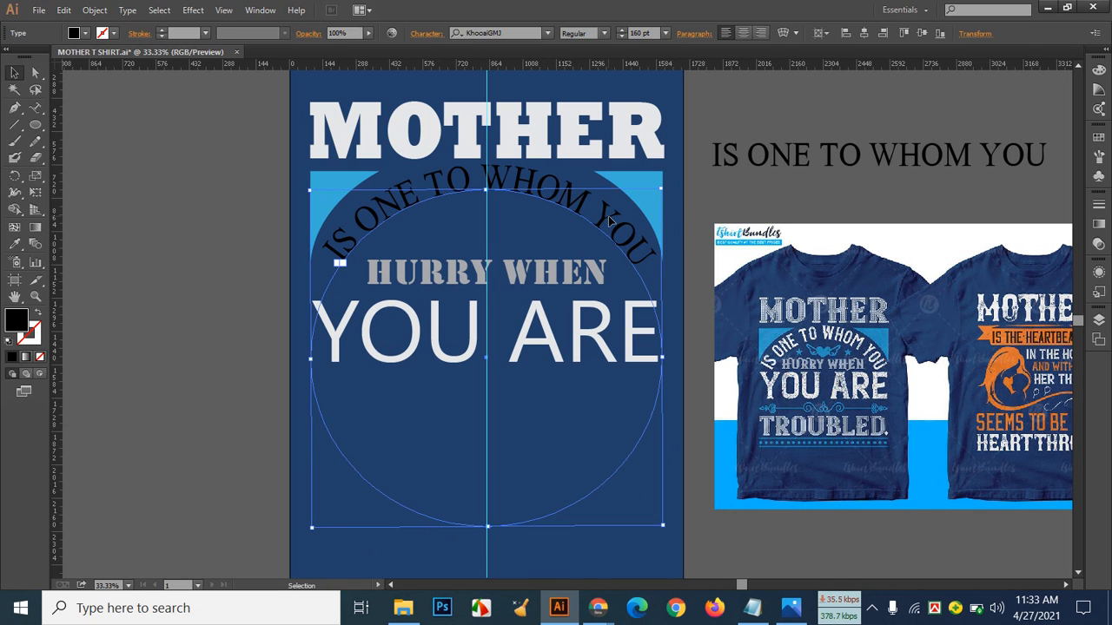
{"action": "key", "text": "Down"}
{"action": "key", "text": "Down"}
{"action": "key", "text": "Down"}
{"action": "key", "text": "Down"}
{"action": "key", "text": "Down"}
{"action": "key", "text": "Down"}
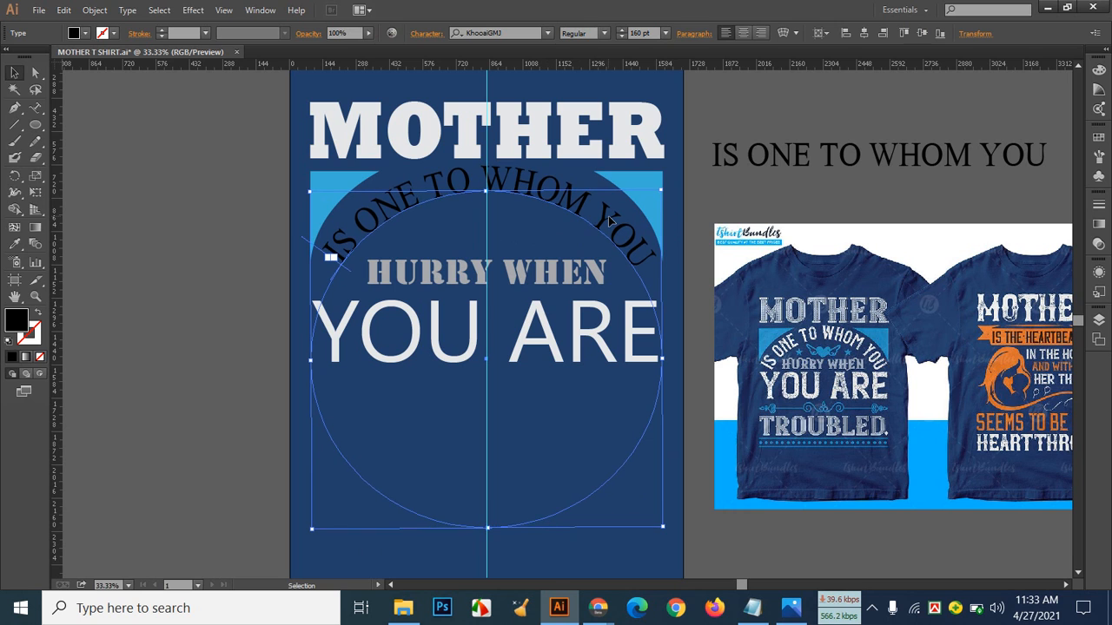
{"action": "left_click", "coordinate": [220, 193]}
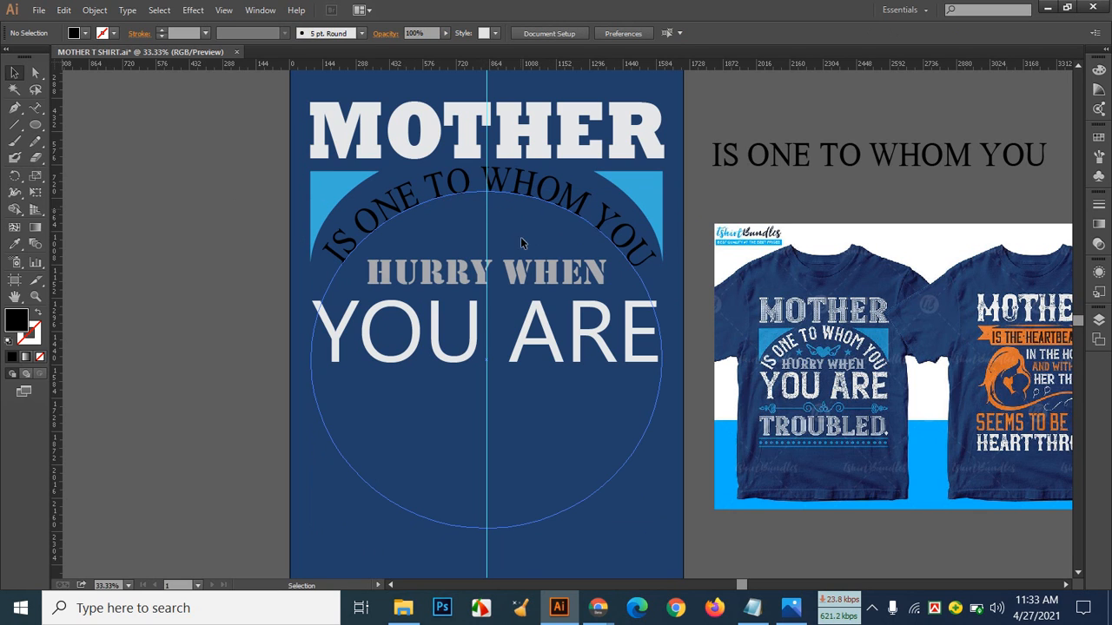
Step: Stretch the arched text's circle slightly downward from its bottom edge, keeping the top in place
{"action": "left_click", "coordinate": [516, 527]}
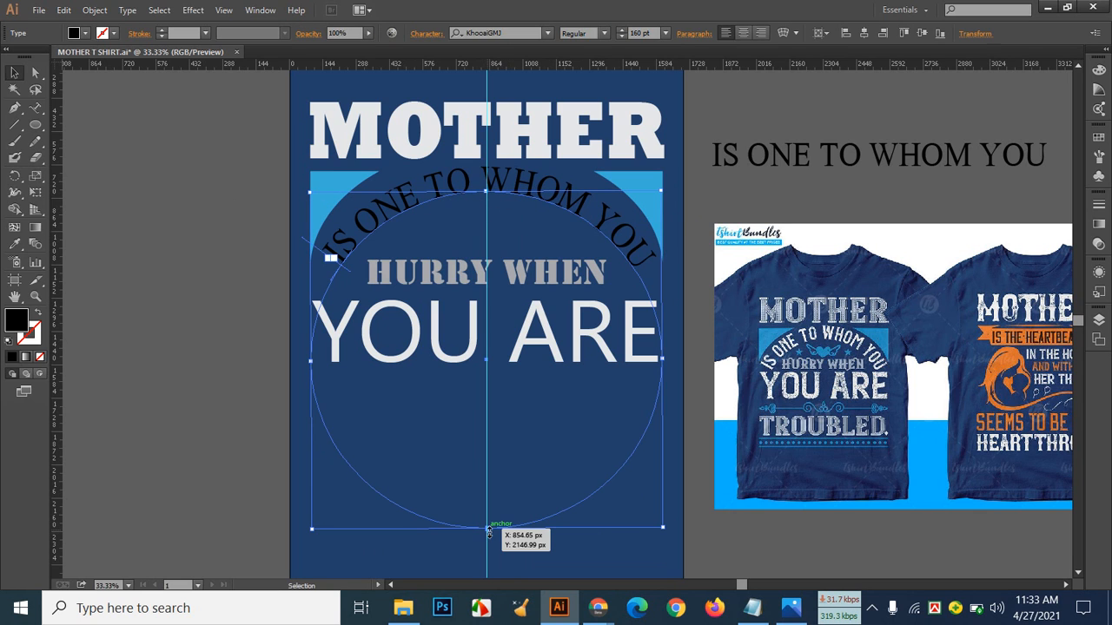
{"action": "mouse_move", "coordinate": [488, 529]}
{"action": "left_mouse_down"}
{"action": "mouse_move", "coordinate": [489, 516]}
{"action": "mouse_move", "coordinate": [492, 576]}
{"action": "mouse_move", "coordinate": [491, 542]}
{"action": "left_mouse_up"}
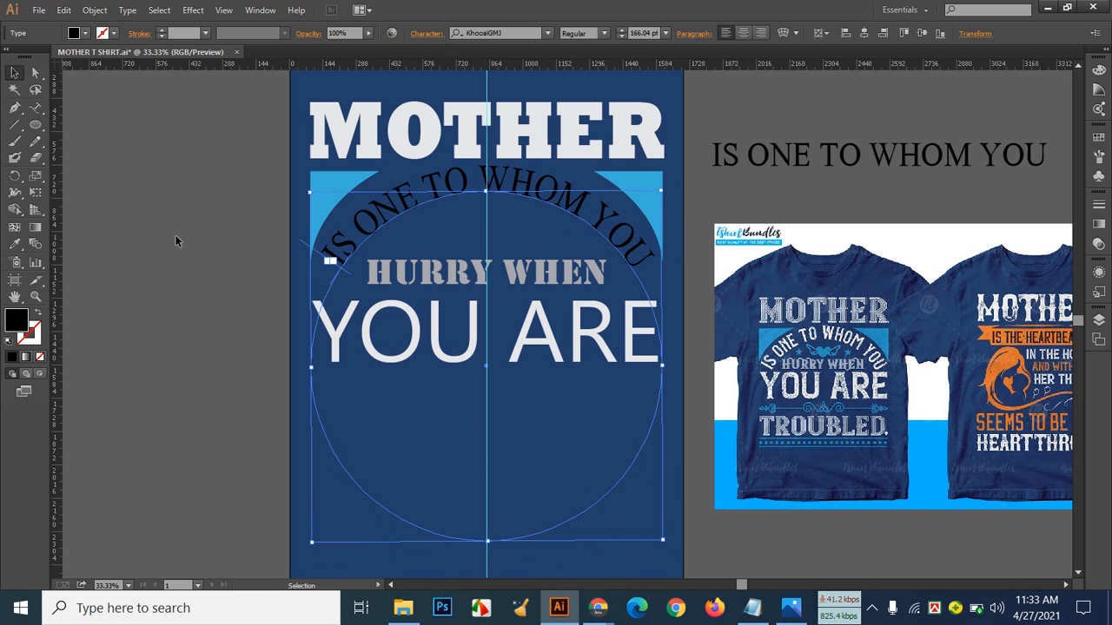
Step: Fill the whole arched "IS ONE TO WHOM YOU" text with the lightest gray swatch and check its available font styles
{"action": "left_click", "coordinate": [35, 108]}
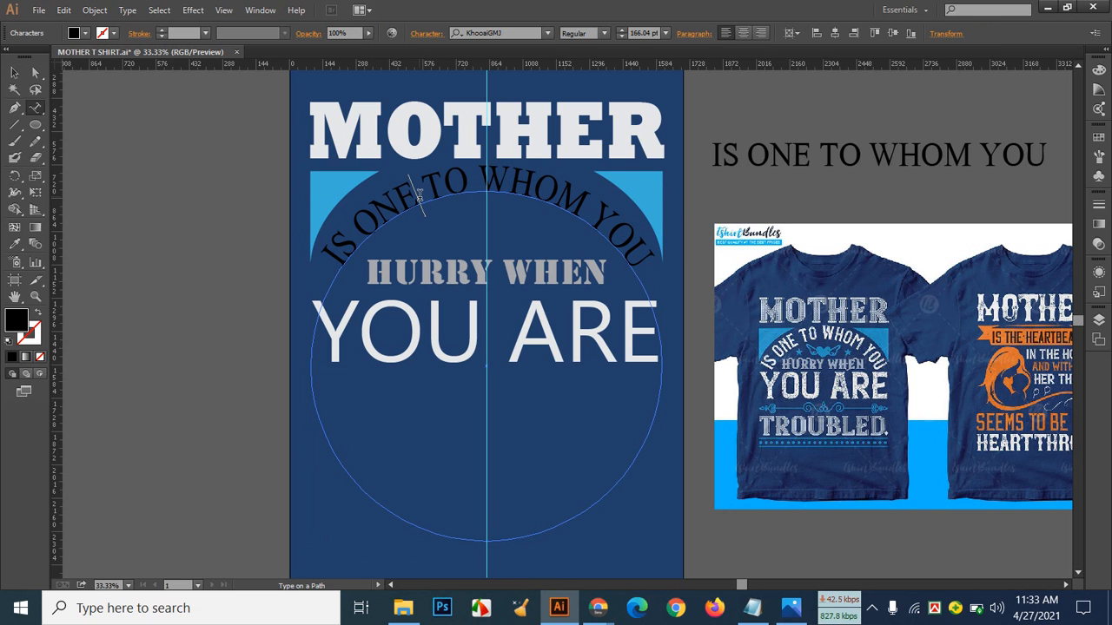
{"action": "triple_click", "coordinate": [419, 198]}
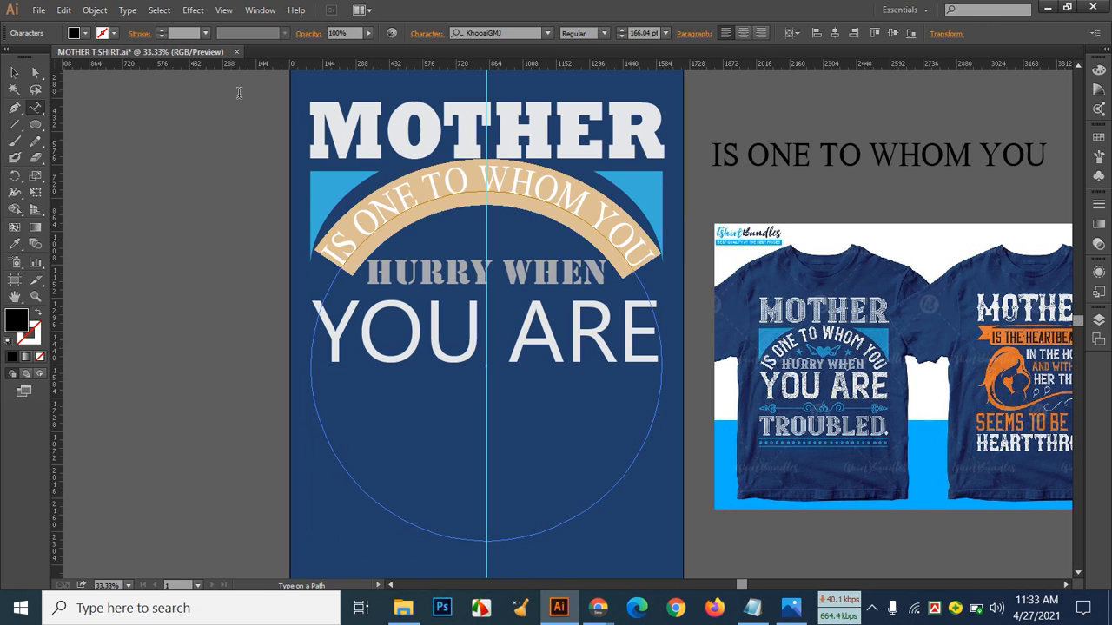
{"action": "left_click", "coordinate": [86, 33]}
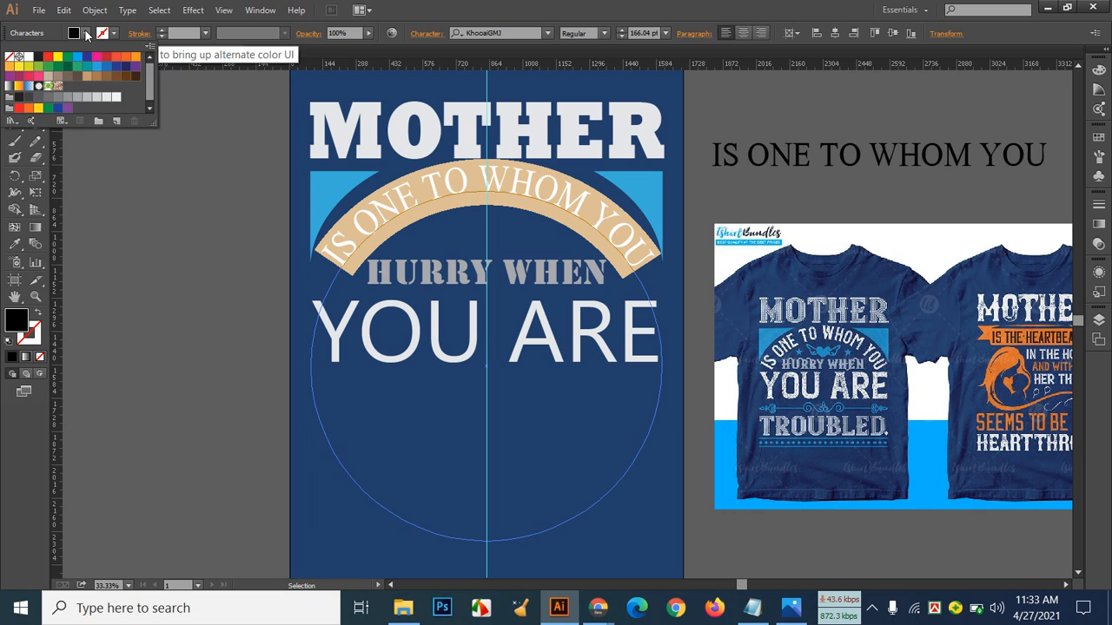
{"action": "left_click", "coordinate": [116, 99]}
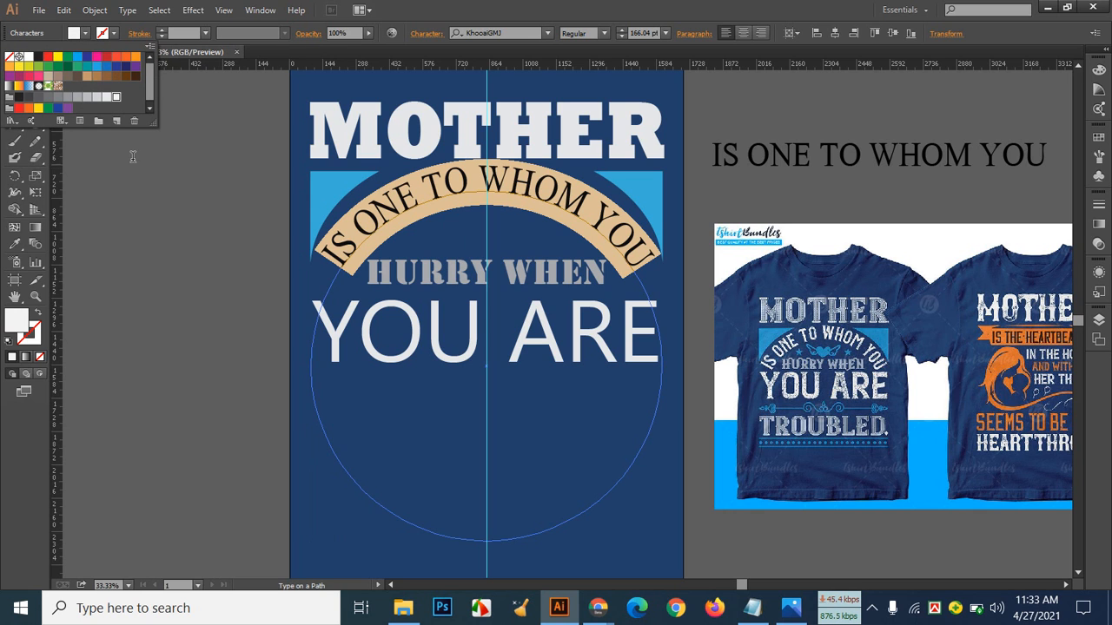
{"action": "left_click", "coordinate": [604, 33]}
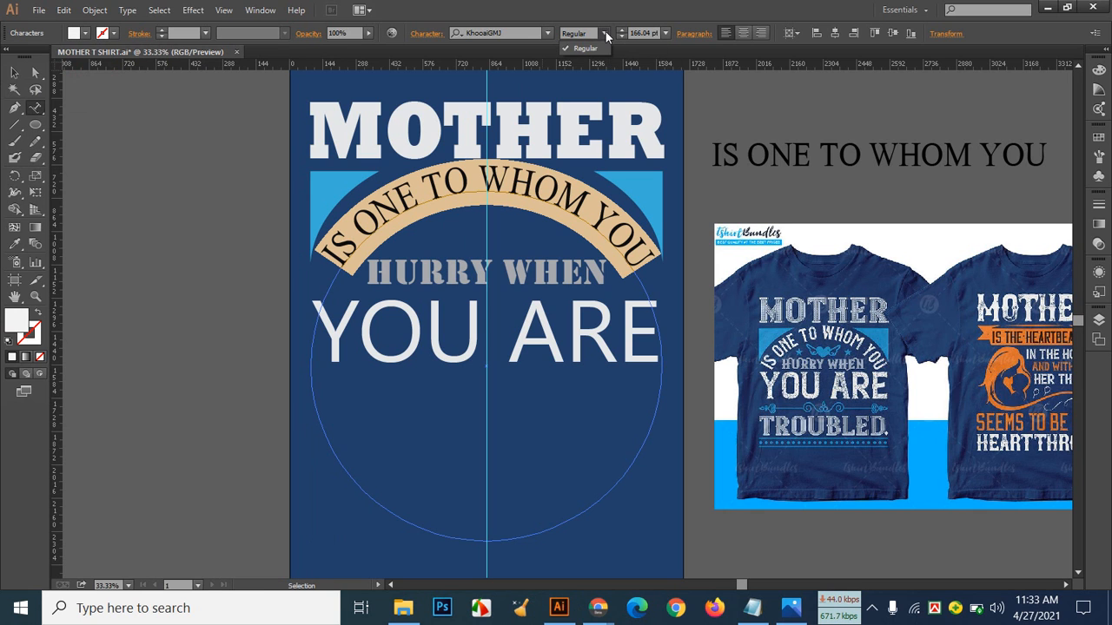
Step: Thicken the arched text with a 5 pt stroke in the same lightest gray, and deselect it
{"action": "left_click", "coordinate": [113, 33]}
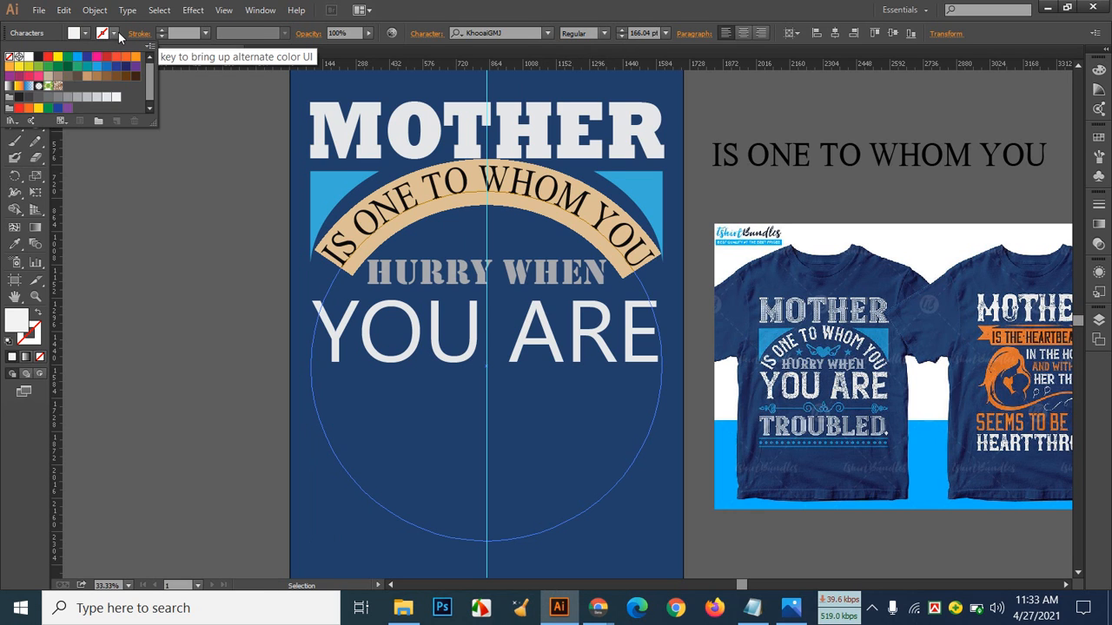
{"action": "left_click", "coordinate": [117, 97]}
{"action": "left_click", "coordinate": [162, 30]}
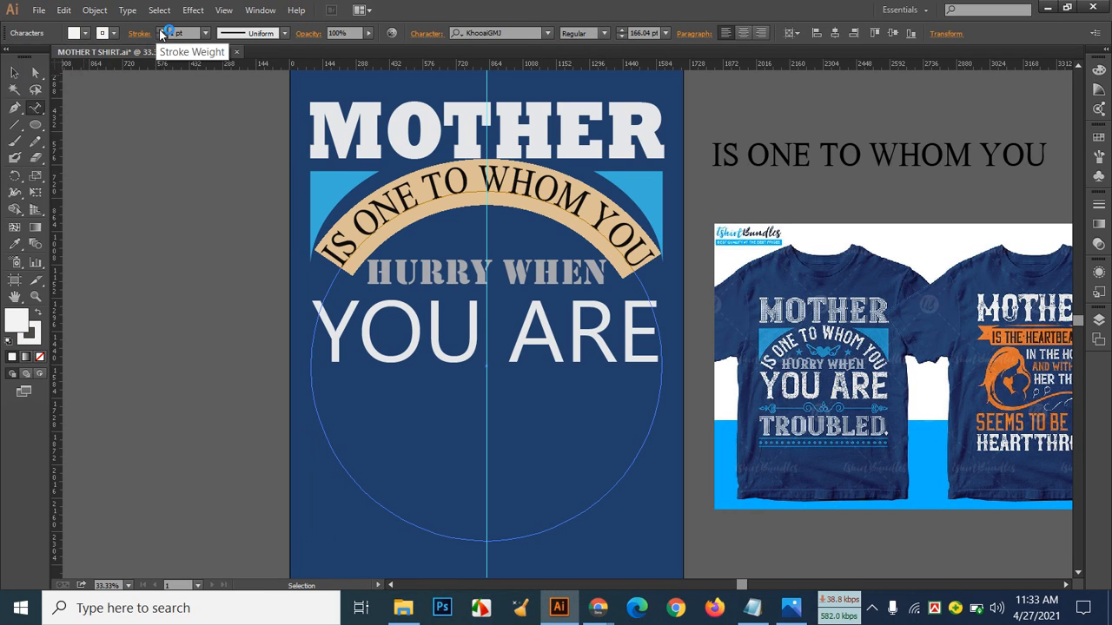
{"action": "left_click", "coordinate": [161, 30]}
{"action": "left_click", "coordinate": [162, 30]}
{"action": "left_click", "coordinate": [162, 30]}
{"action": "left_click", "coordinate": [162, 30]}
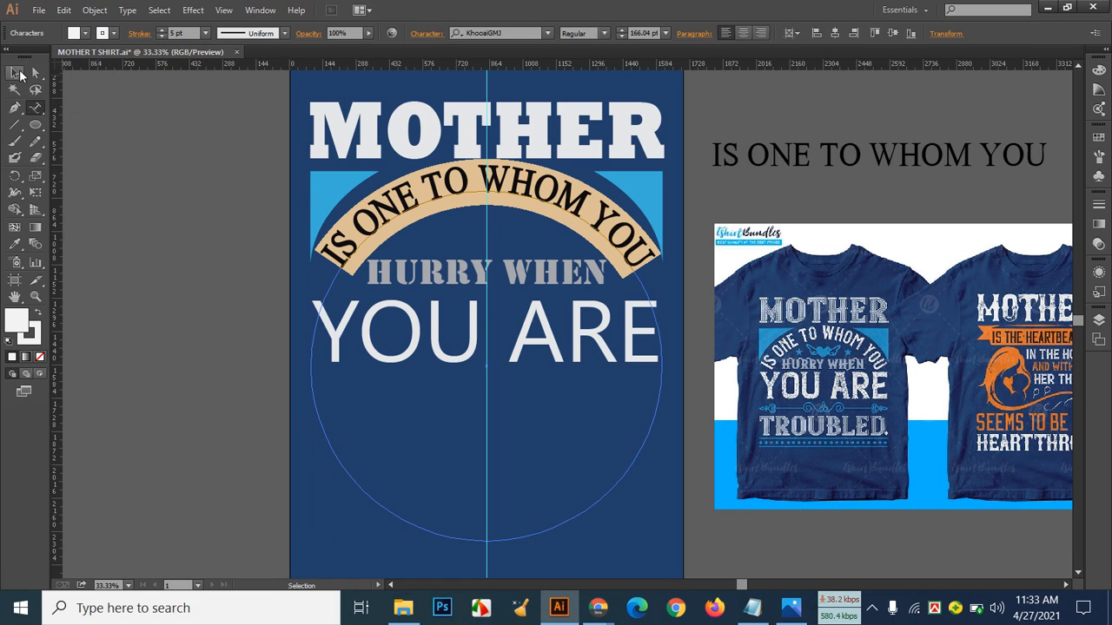
{"action": "left_click", "coordinate": [14, 73]}
{"action": "left_click", "coordinate": [193, 184]}
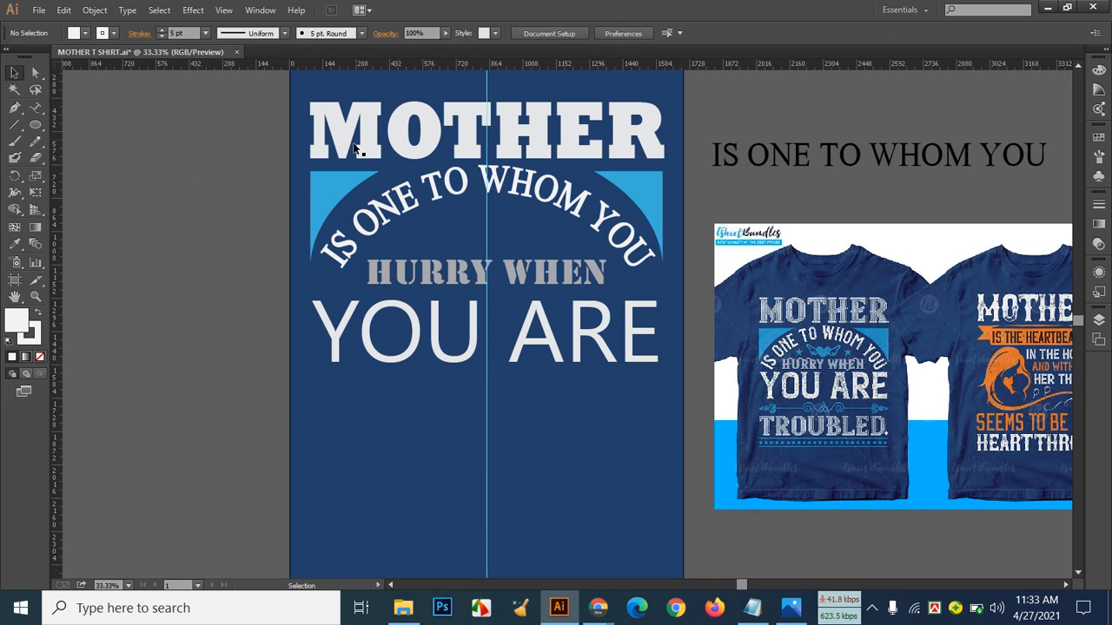
Step: Nudge "HURRY WHEN" up slightly toward the arched text
{"action": "left_click", "coordinate": [515, 276]}
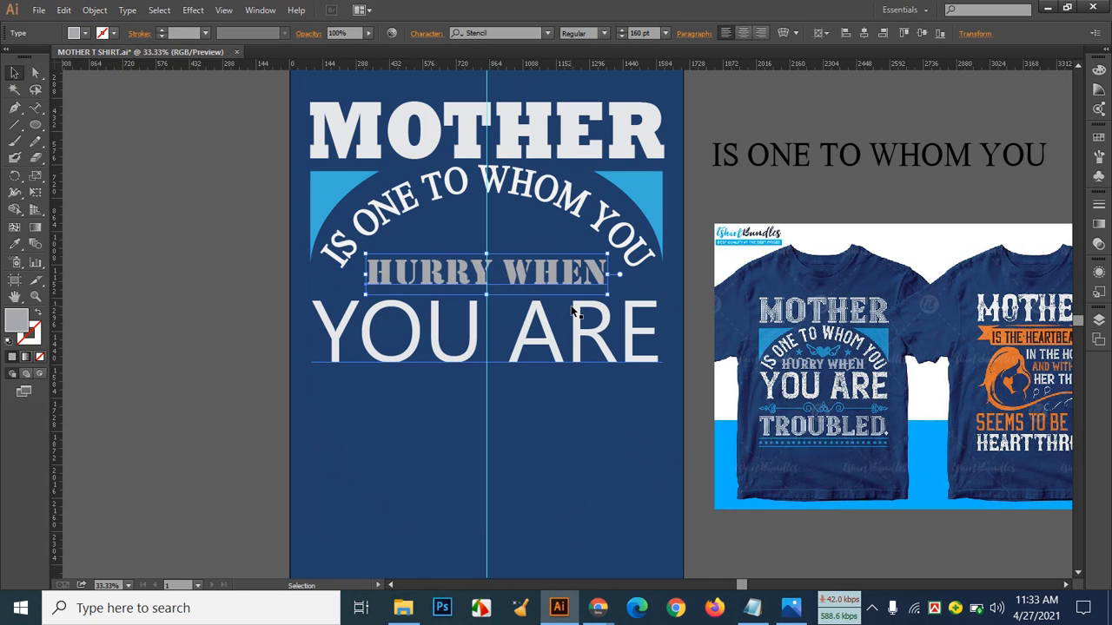
{"action": "key", "text": "Up"}
{"action": "key", "text": "Up"}
{"action": "key", "text": "Up"}
{"action": "key", "text": "Up"}
{"action": "key", "text": "Up"}
{"action": "key", "text": "Up"}
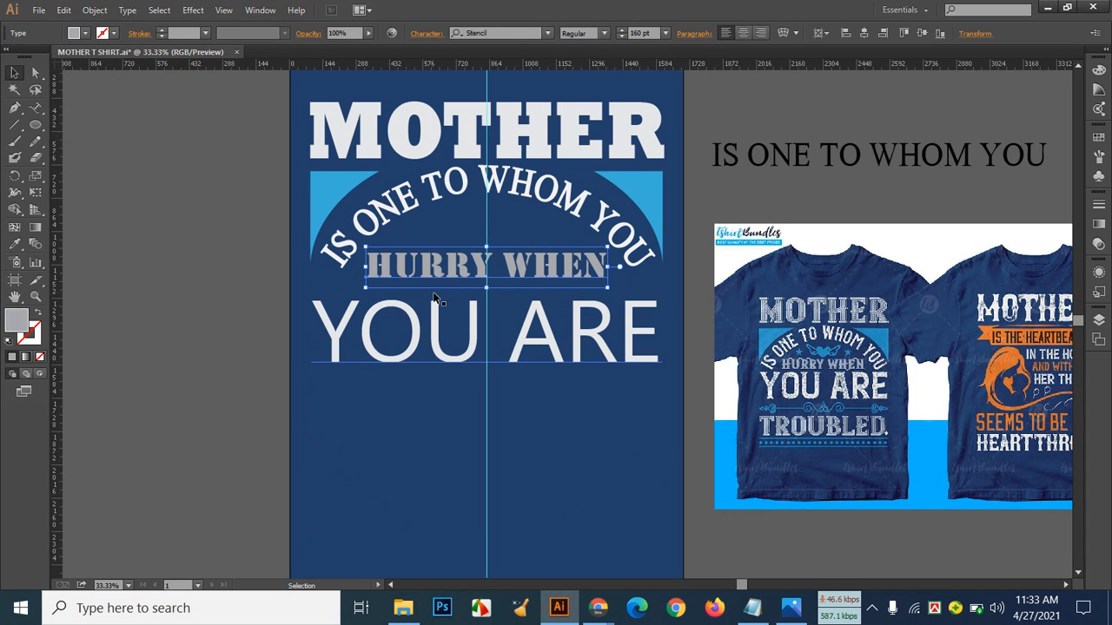
Step: Nudge "YOU ARE" up to sit closely beneath "HURRY WHEN", deselect it, and save the document
{"action": "left_click", "coordinate": [526, 347]}
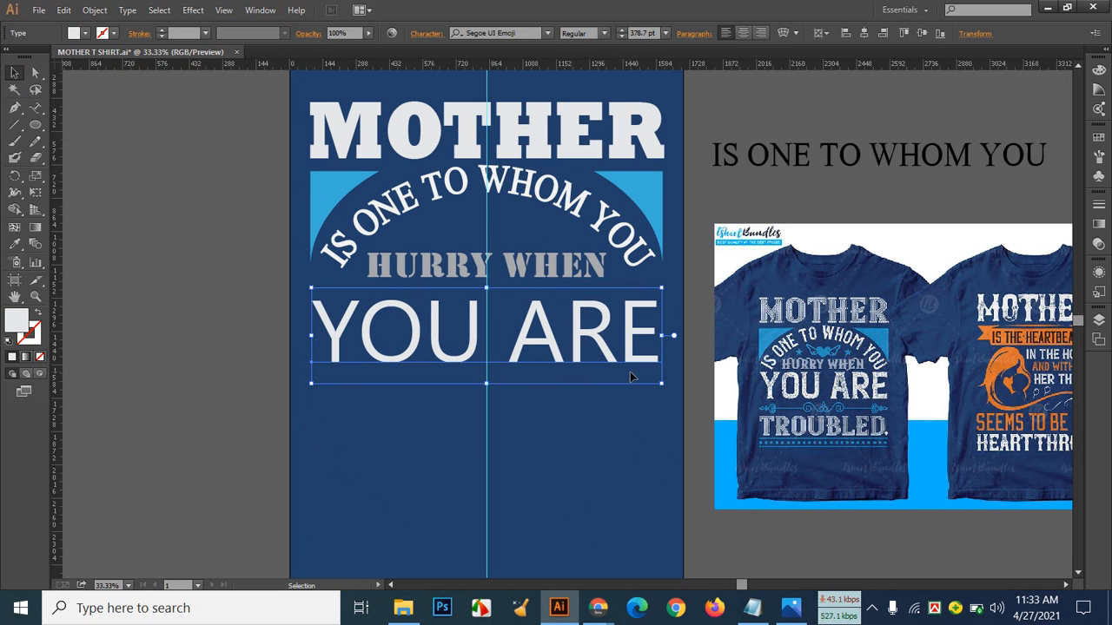
{"action": "key", "text": "Up"}
{"action": "key", "text": "Up"}
{"action": "key", "text": "Up"}
{"action": "key", "text": "Up"}
{"action": "key", "text": "Up"}
{"action": "key", "text": "Up"}
{"action": "key", "text": "Up"}
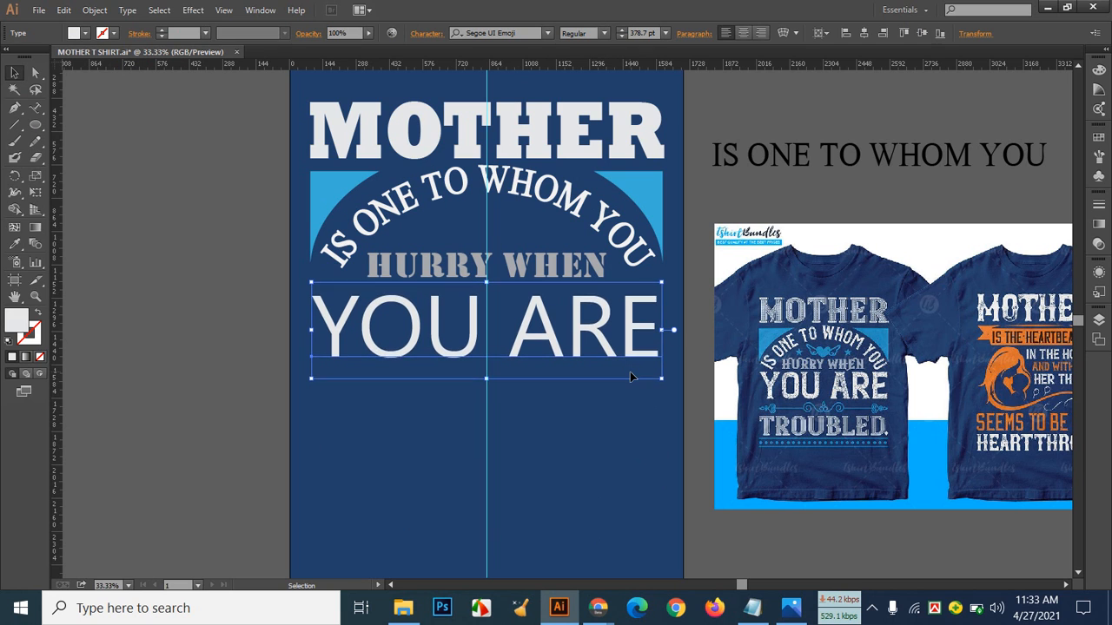
{"action": "key", "text": "Up"}
{"action": "key", "text": "Up"}
{"action": "key", "text": "Up"}
{"action": "key", "text": "Up"}
{"action": "key", "text": "Up"}
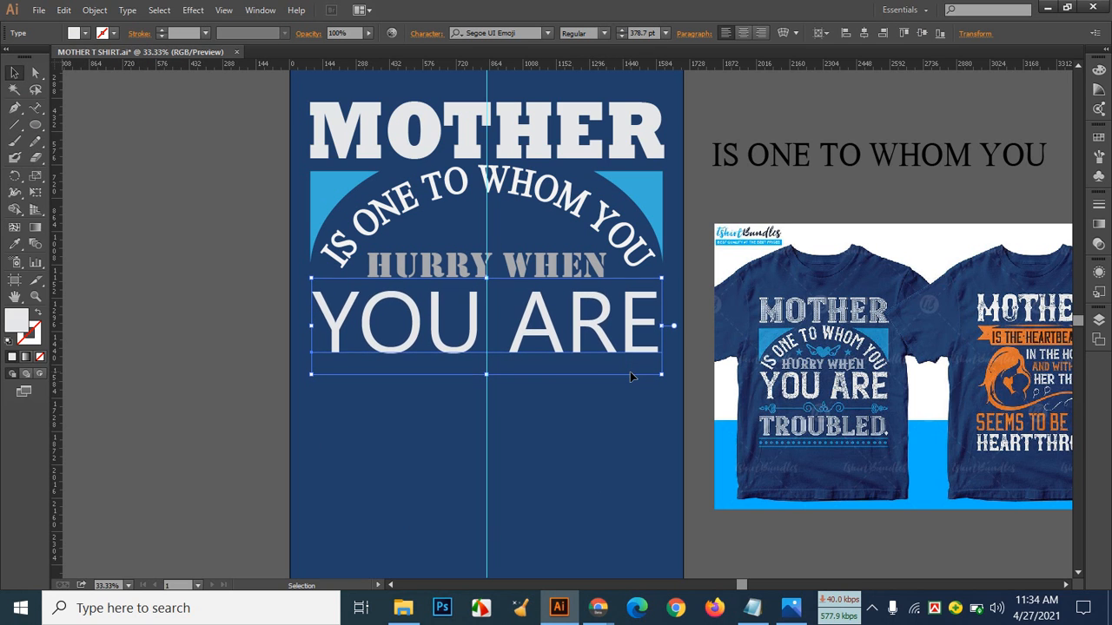
{"action": "key", "text": "Up"}
{"action": "key", "text": "Up"}
{"action": "key", "text": "Up"}
{"action": "key", "text": "Up"}
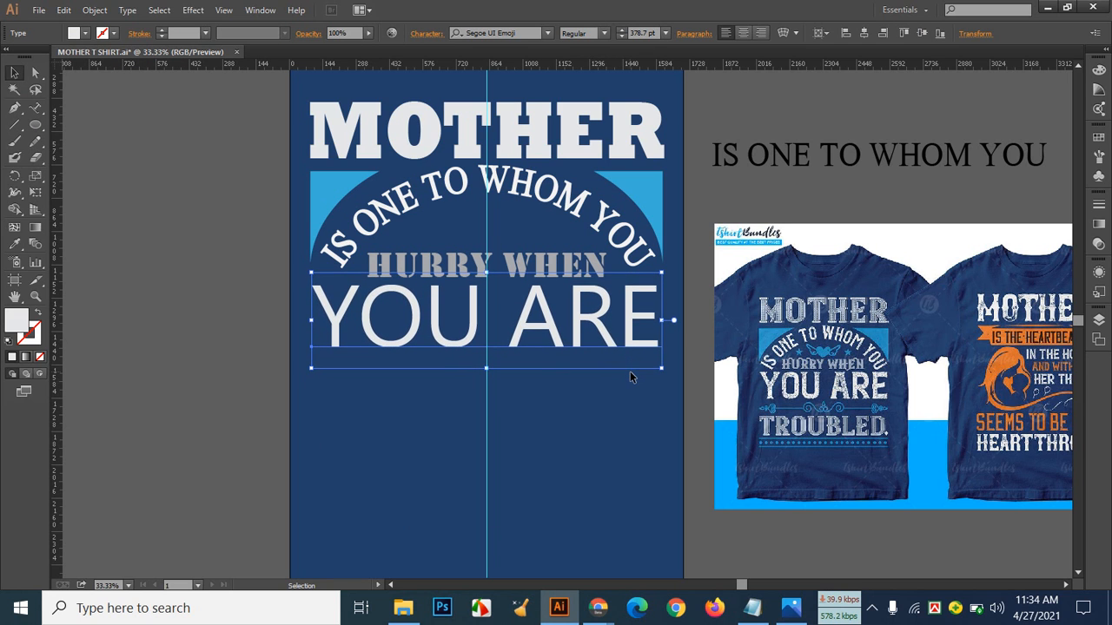
{"action": "left_click", "coordinate": [412, 454]}
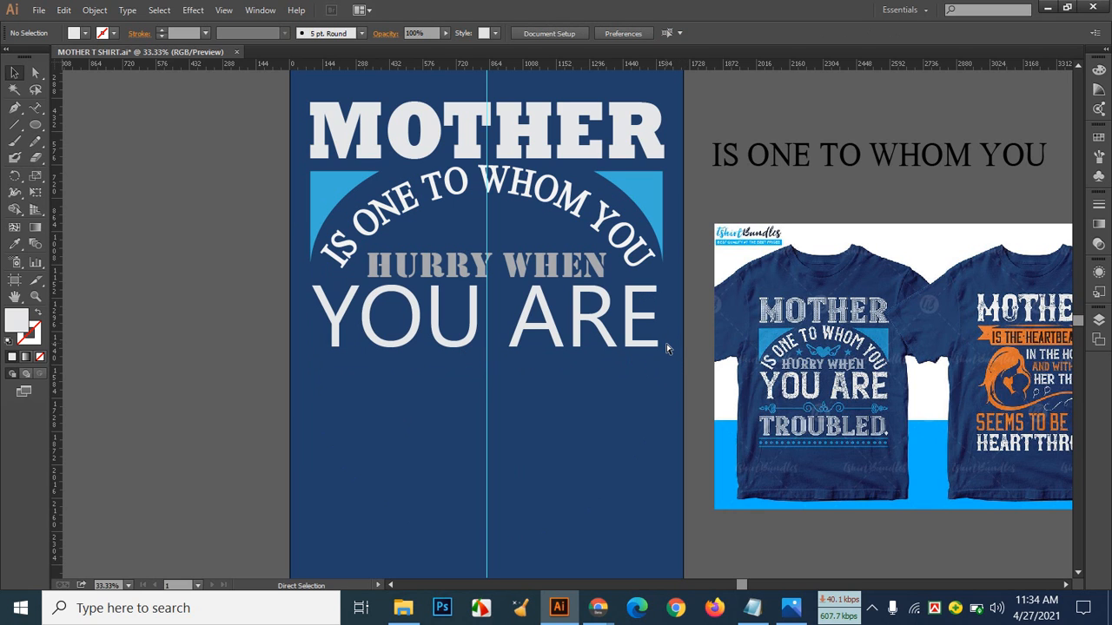
{"action": "mouse_move", "coordinate": [608, 613]}
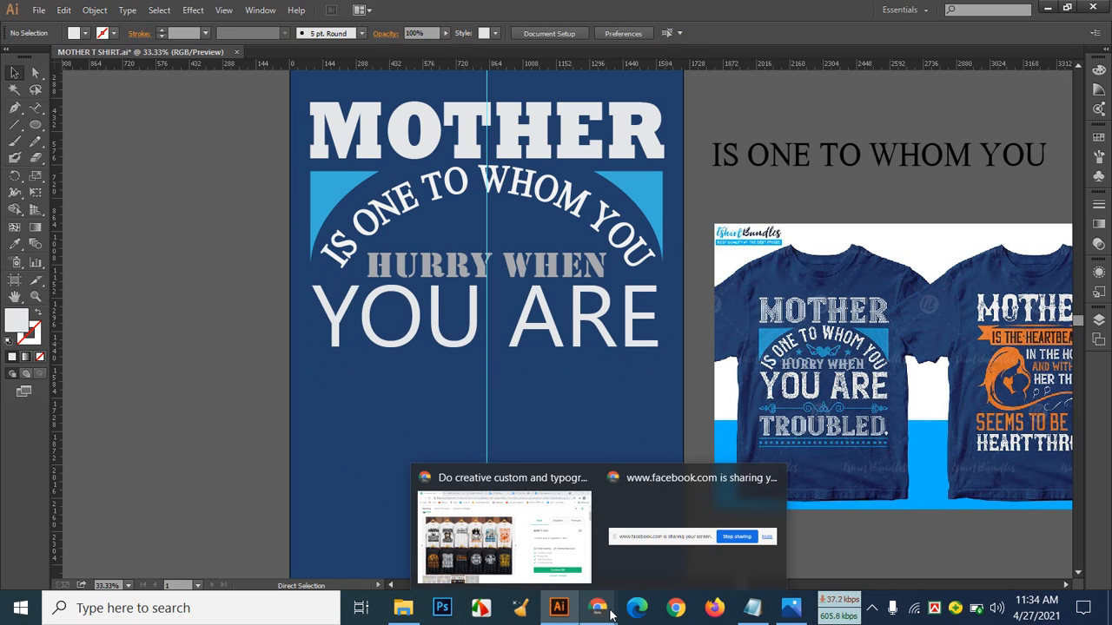
{"action": "key", "text": "ctrl+s"}
Step: Minimize the browser, Illustrator and photo viewer windows, move the Mother T shirt folder window aside, and open This PC
{"action": "left_click", "coordinate": [538, 552]}
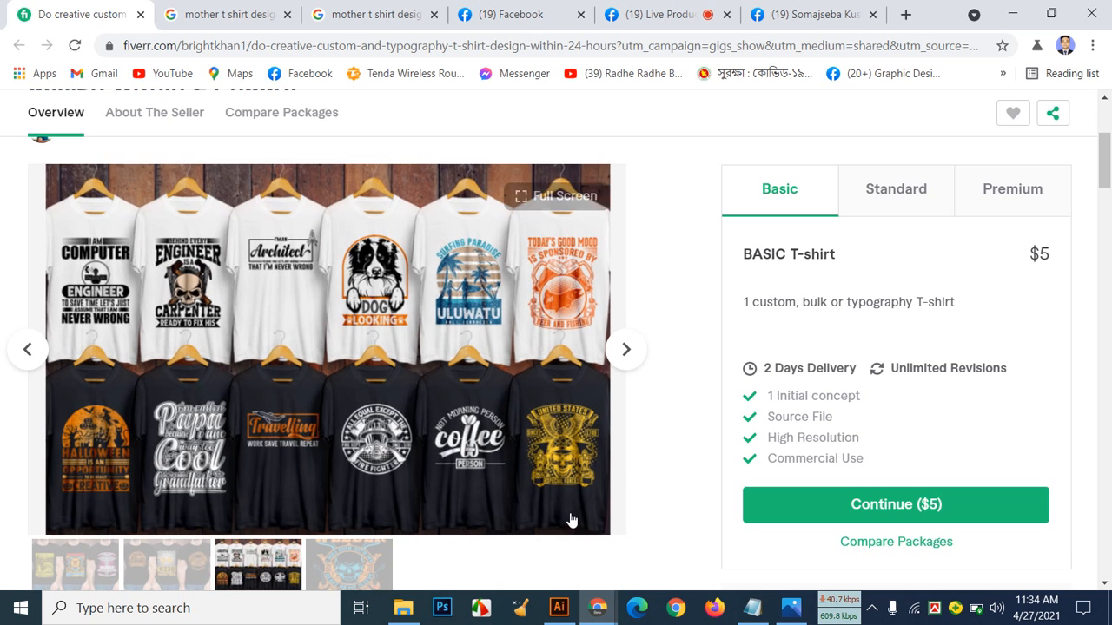
{"action": "left_click", "coordinate": [1010, 14]}
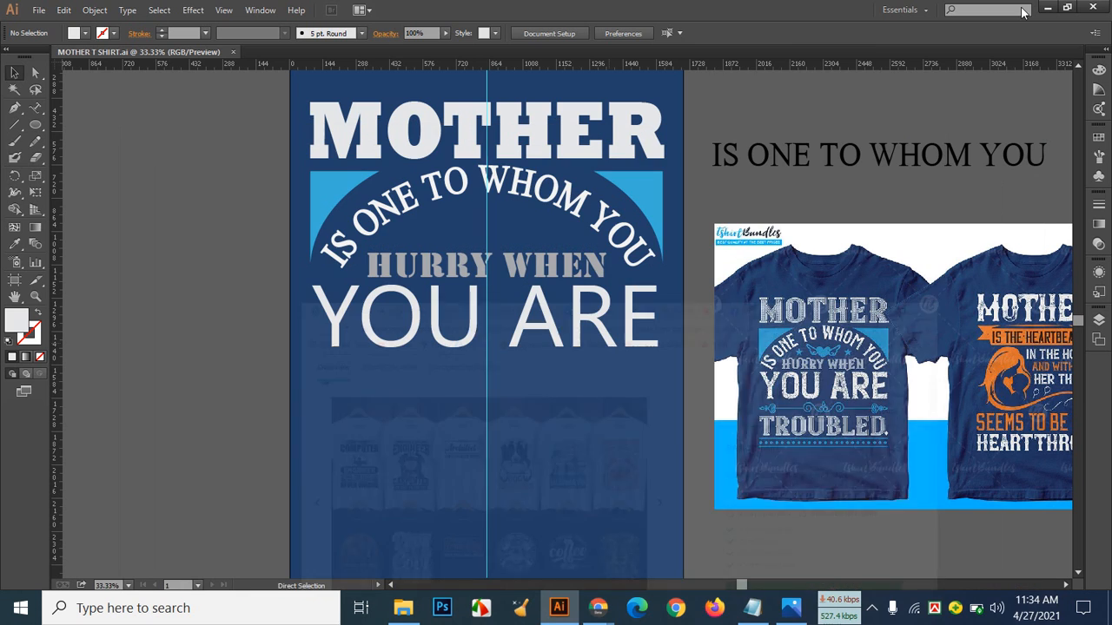
{"action": "left_click", "coordinate": [1044, 7]}
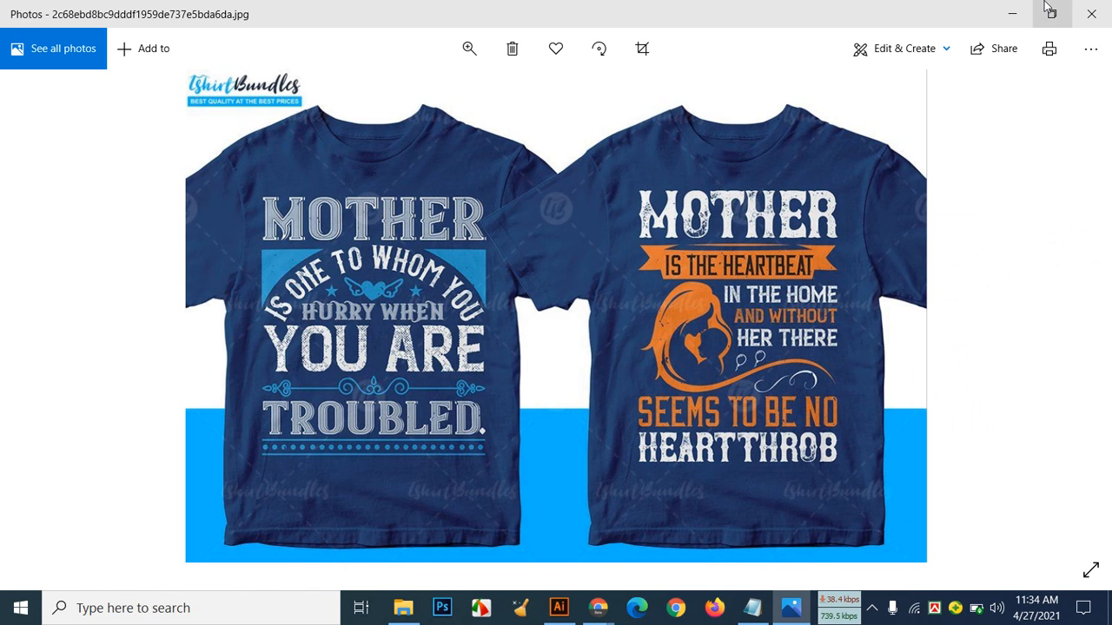
{"action": "left_click", "coordinate": [1013, 12]}
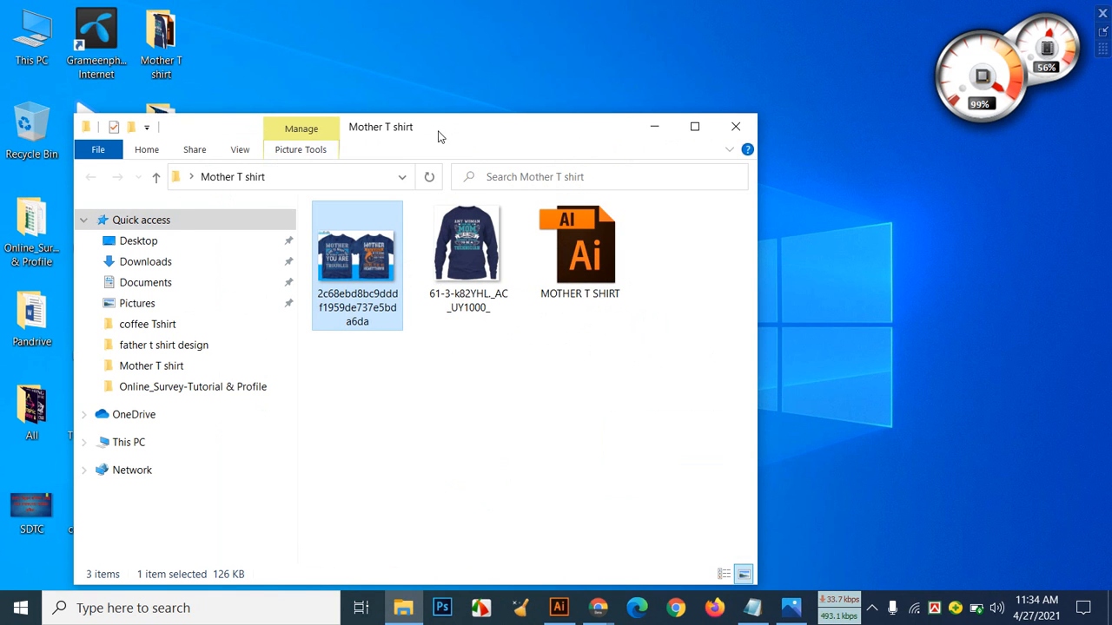
{"action": "left_click_drag", "start_coordinate": [482, 132], "coordinate": [580, 130]}
{"action": "double_click", "coordinate": [31, 36]}
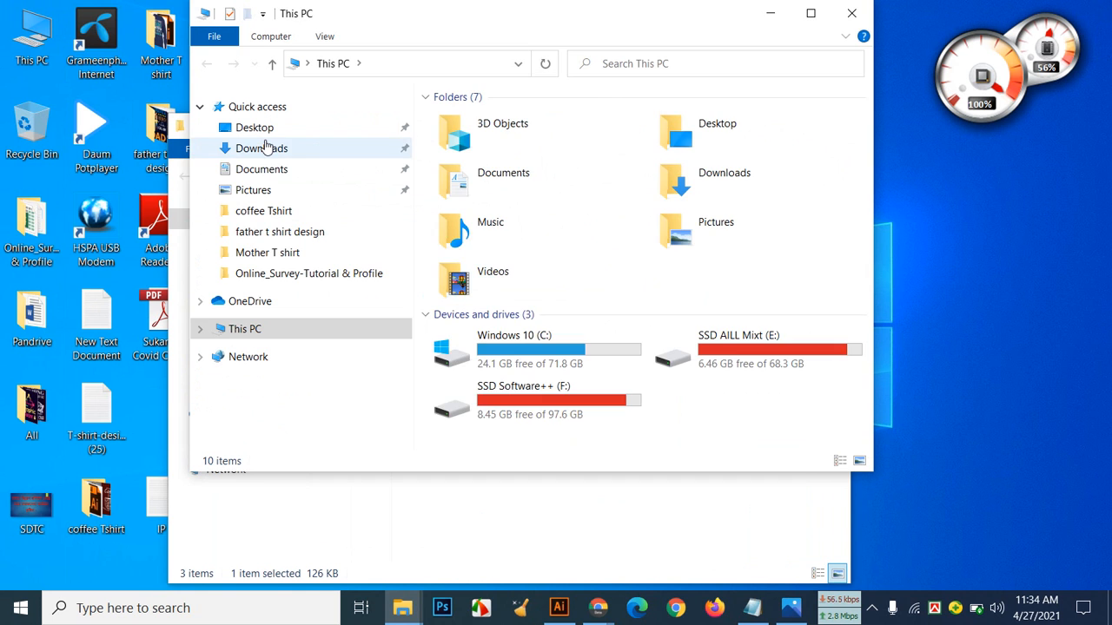
Step: Open the EPS artwork inside the vector-line-vintage-scroll-items-for-ornate-design archive from Downloads in Illustrator
{"action": "left_click", "coordinate": [265, 147]}
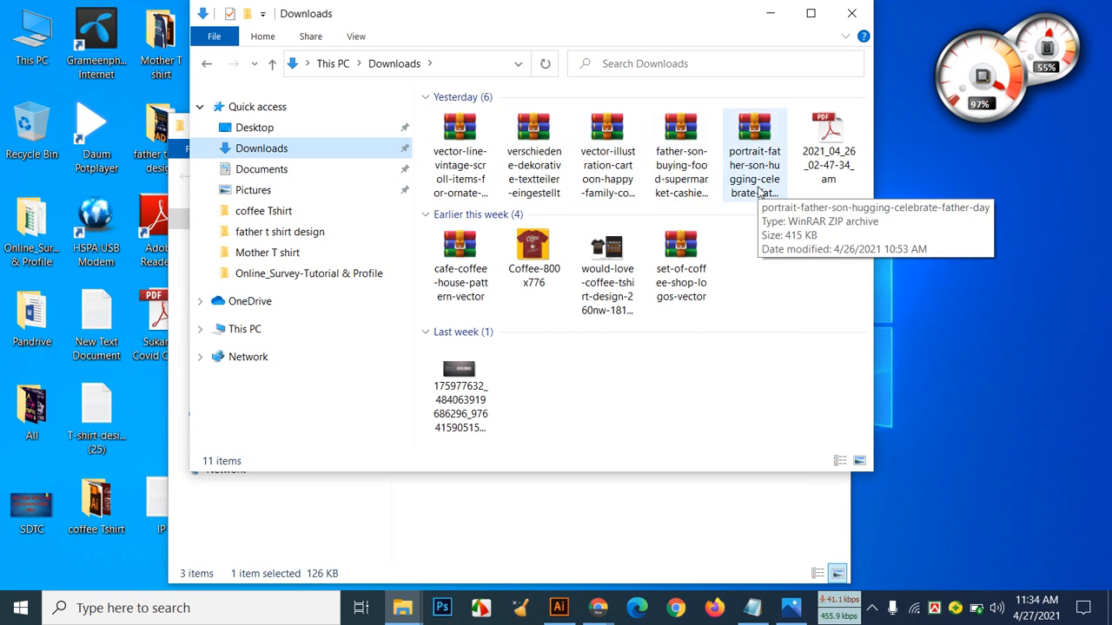
{"action": "left_click", "coordinate": [475, 149]}
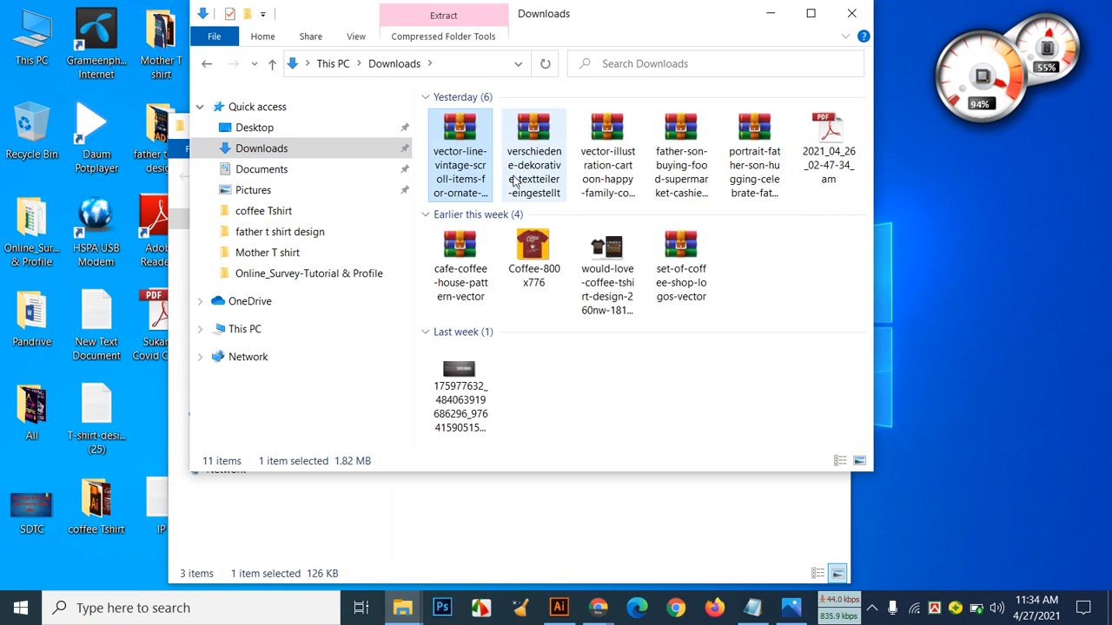
{"action": "double_click", "coordinate": [459, 157]}
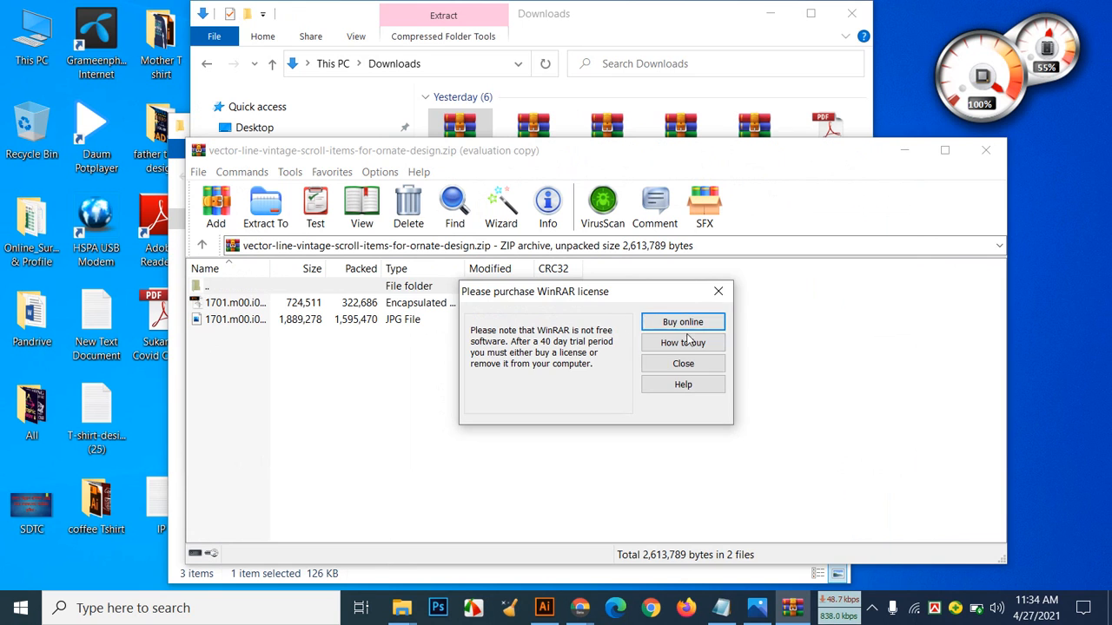
{"action": "left_click", "coordinate": [682, 363]}
{"action": "left_click", "coordinate": [219, 303]}
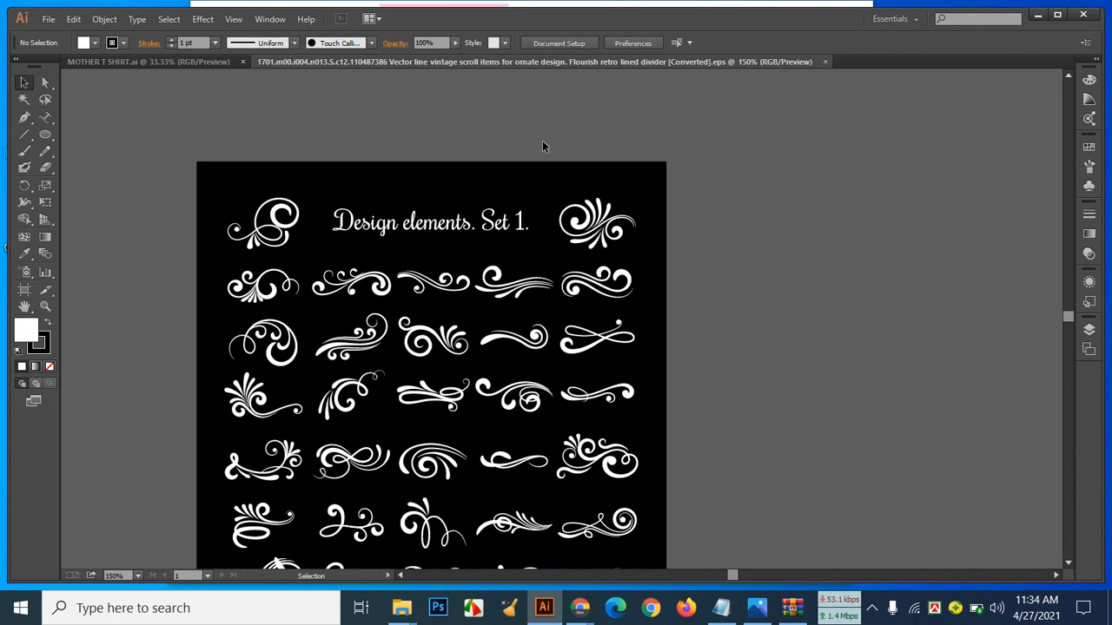
Step: Float the vintage scroll document in its own window and place it below the MOTHER heading of the T-shirt design
{"action": "left_click_drag", "start_coordinate": [616, 65], "coordinate": [822, 282]}
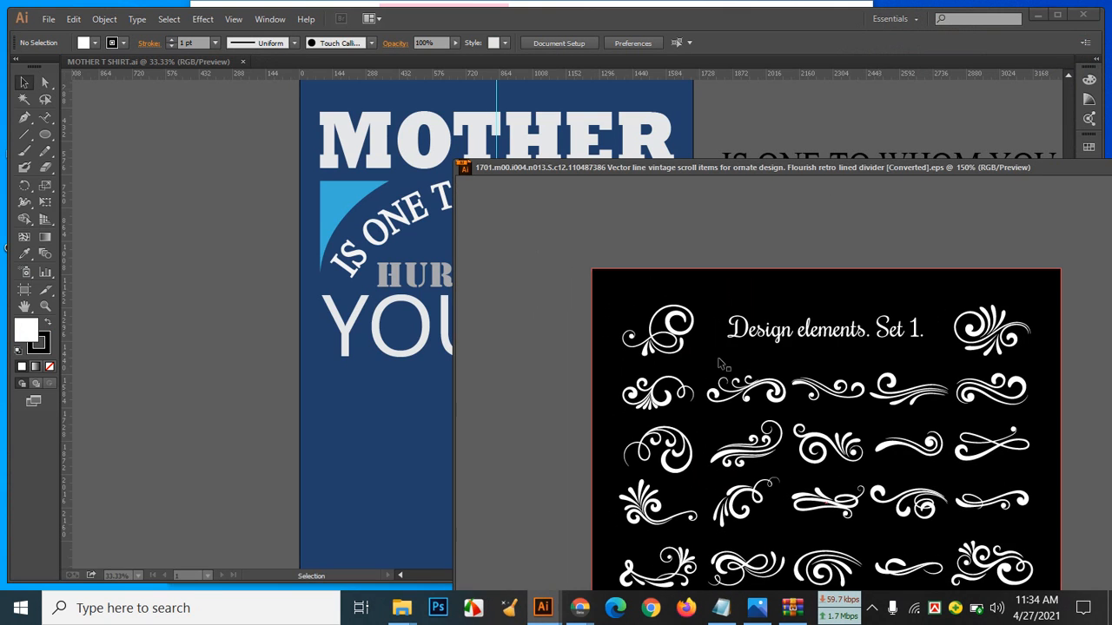
{"action": "left_click_drag", "start_coordinate": [736, 166], "coordinate": [551, 92]}
{"action": "scroll", "coordinate": [604, 309], "scroll_direction": "down", "scroll_amount": 2}
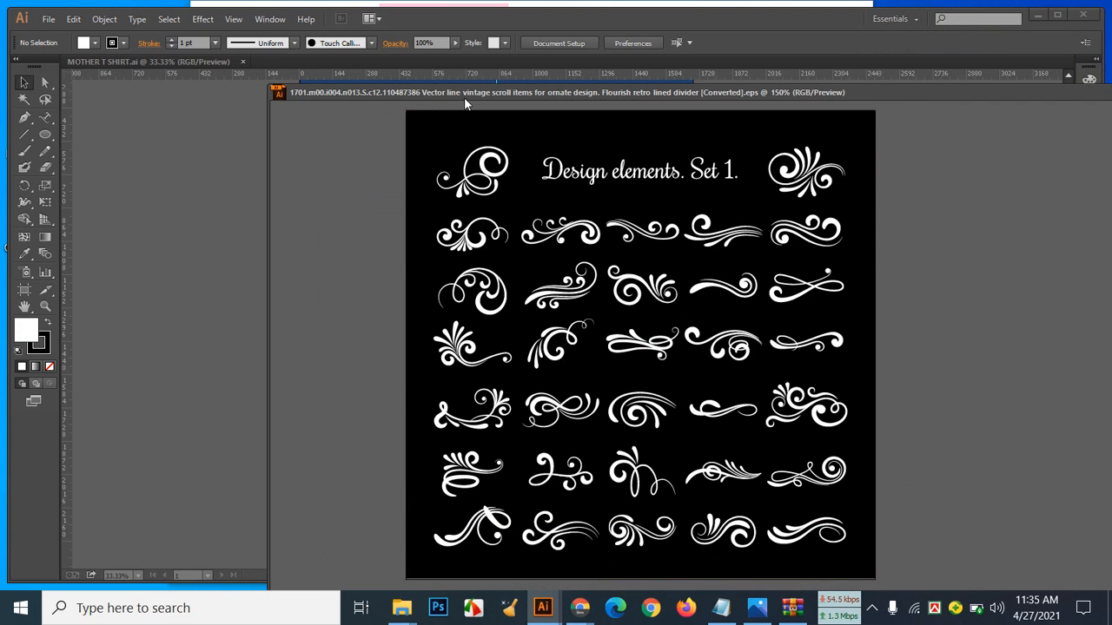
{"action": "left_click_drag", "start_coordinate": [467, 93], "coordinate": [437, 215]}
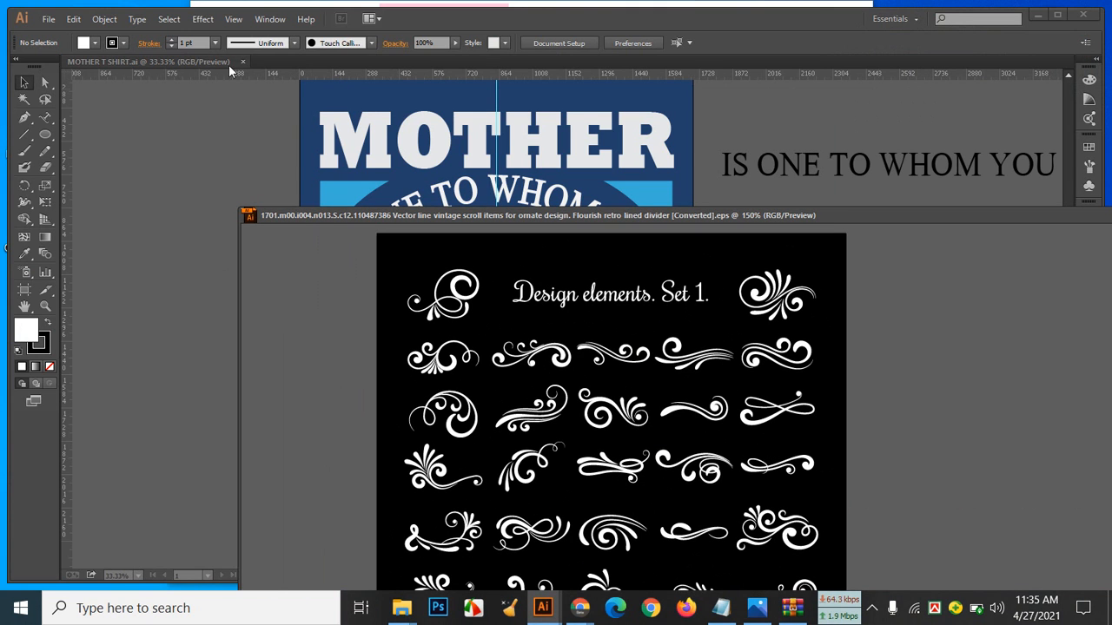
Step: Open 6693.eps from the verschiedene-dekorative-textteiler-eingestellt archive in Downloads
{"action": "mouse_move", "coordinate": [575, 611]}
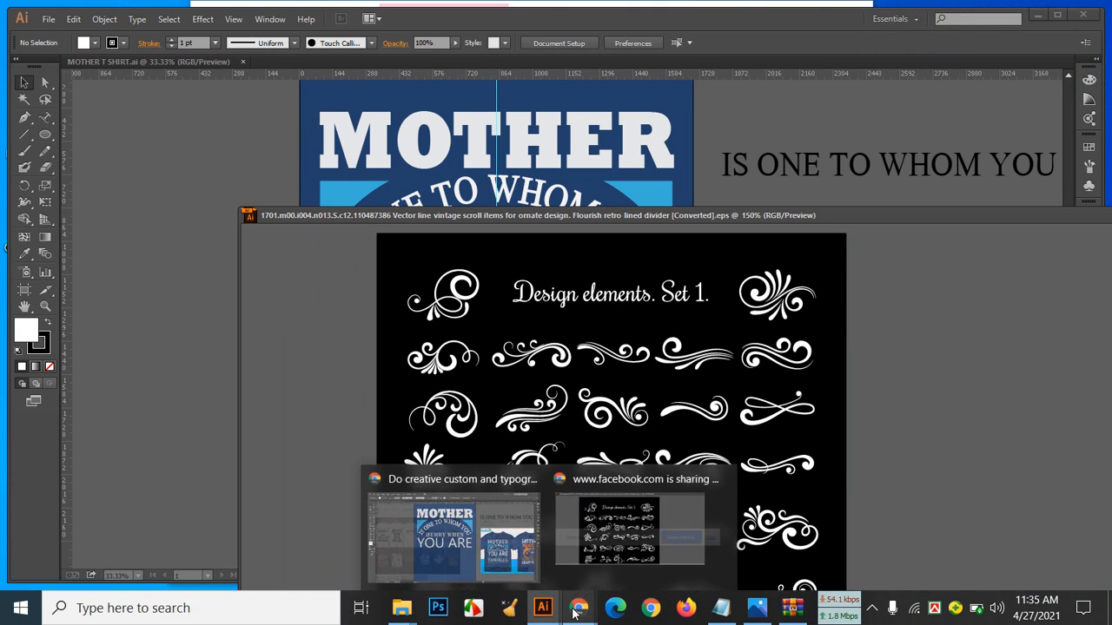
{"action": "mouse_move", "coordinate": [401, 608]}
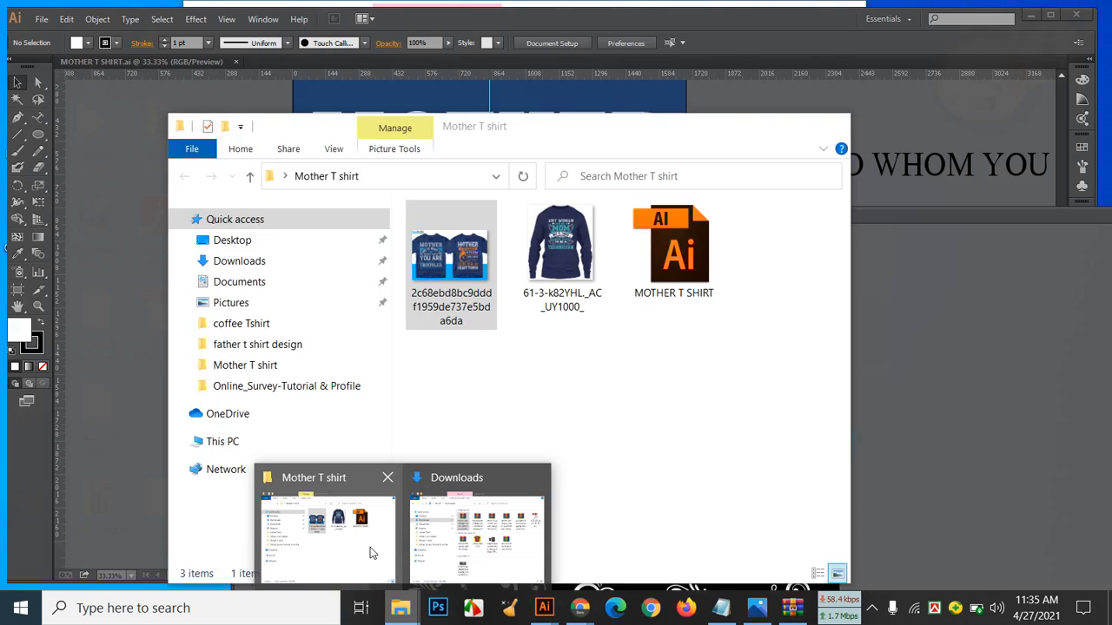
{"action": "left_click", "coordinate": [476, 538]}
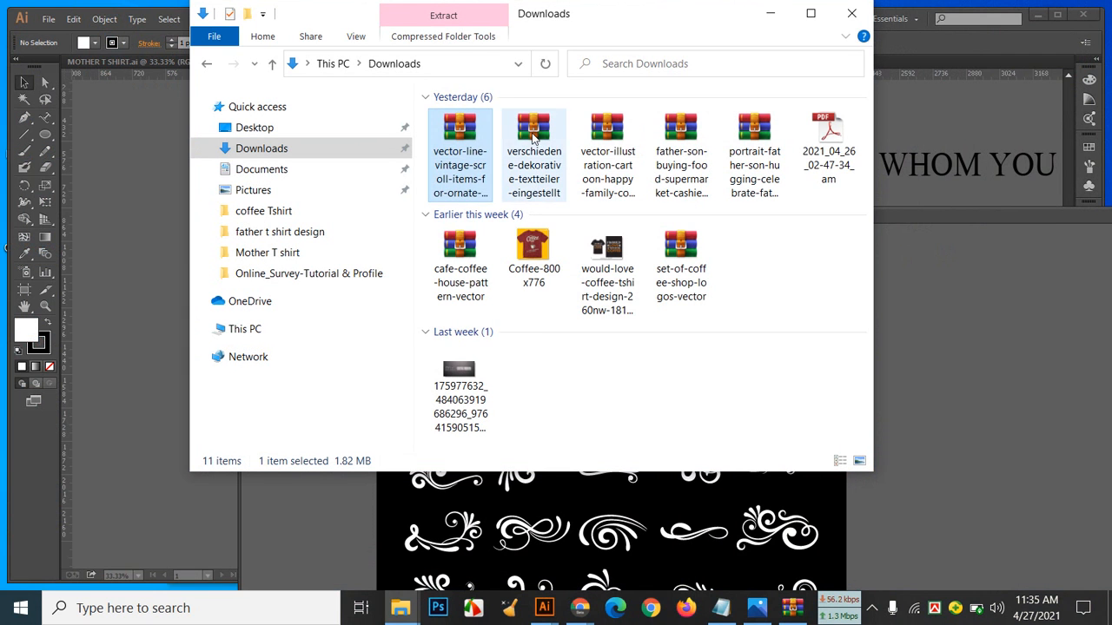
{"action": "left_click", "coordinate": [533, 156]}
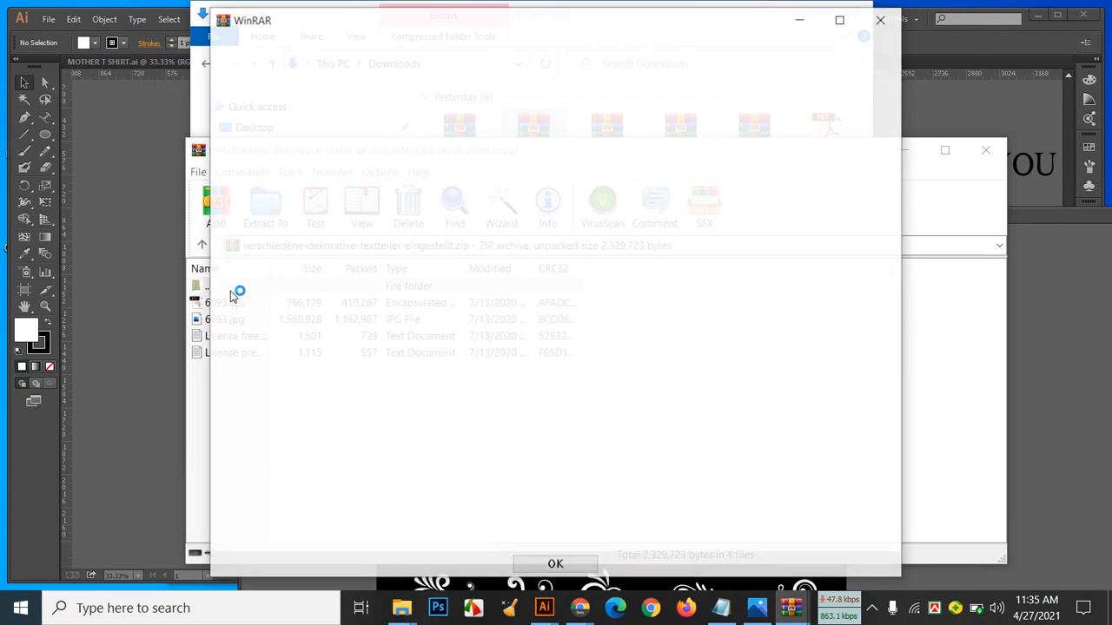
{"action": "left_click", "coordinate": [881, 18]}
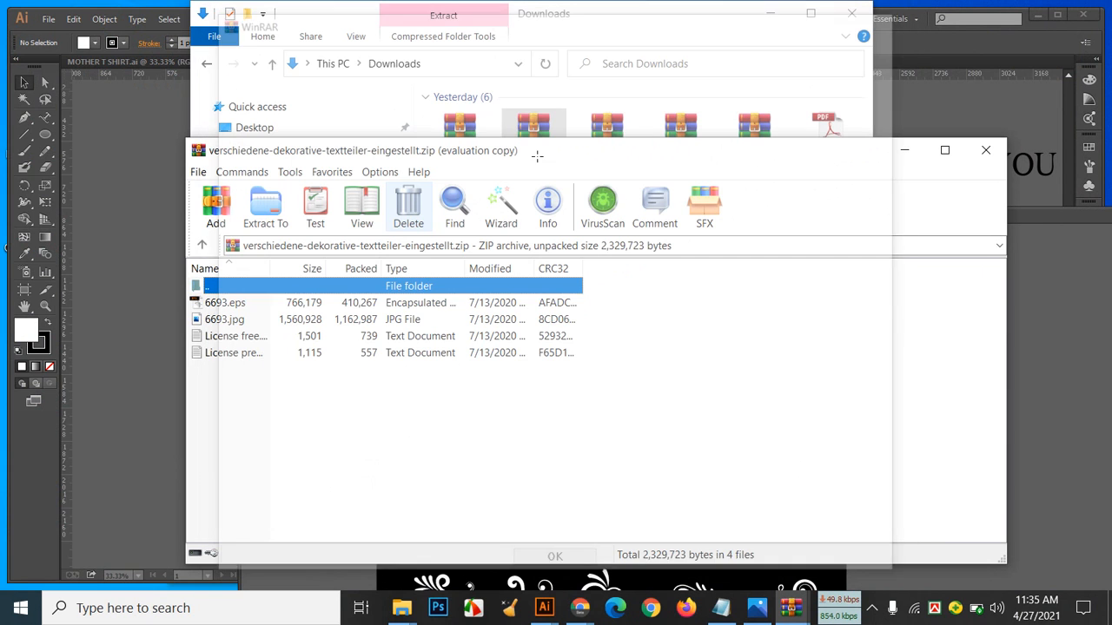
{"action": "double_click", "coordinate": [233, 303]}
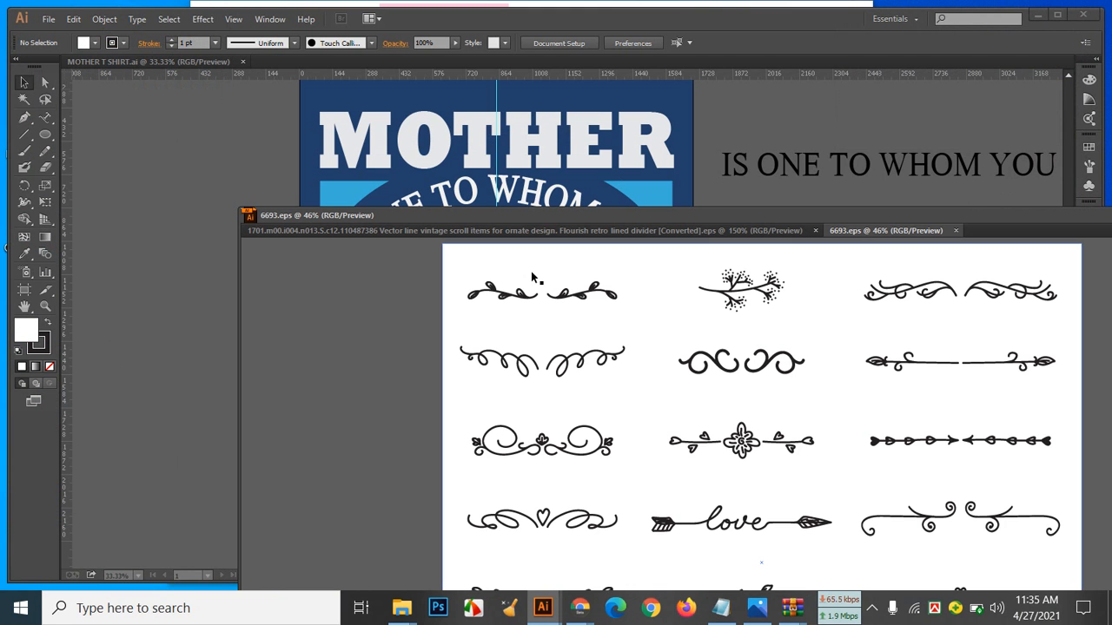
Step: Copy the heart flourish from 6693.eps to the empty area beside the MOTHER T SHIRT artboard and deselect it
{"action": "scroll", "coordinate": [775, 347], "scroll_direction": "down", "scroll_amount": 5}
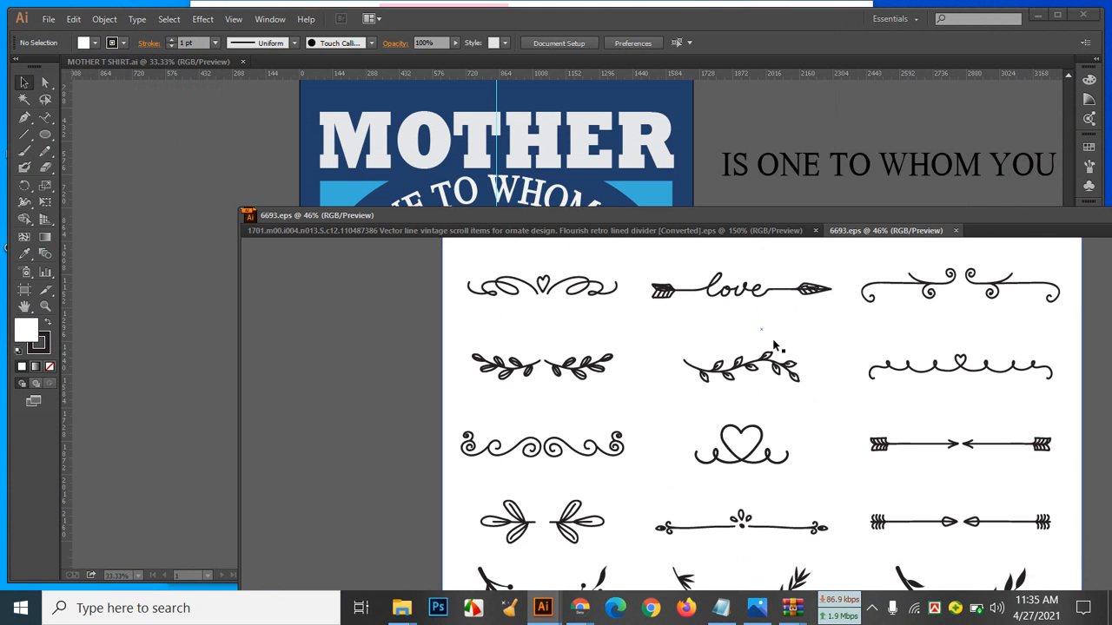
{"action": "left_click_drag", "start_coordinate": [734, 218], "coordinate": [702, 299]}
{"action": "left_click", "coordinate": [715, 517]}
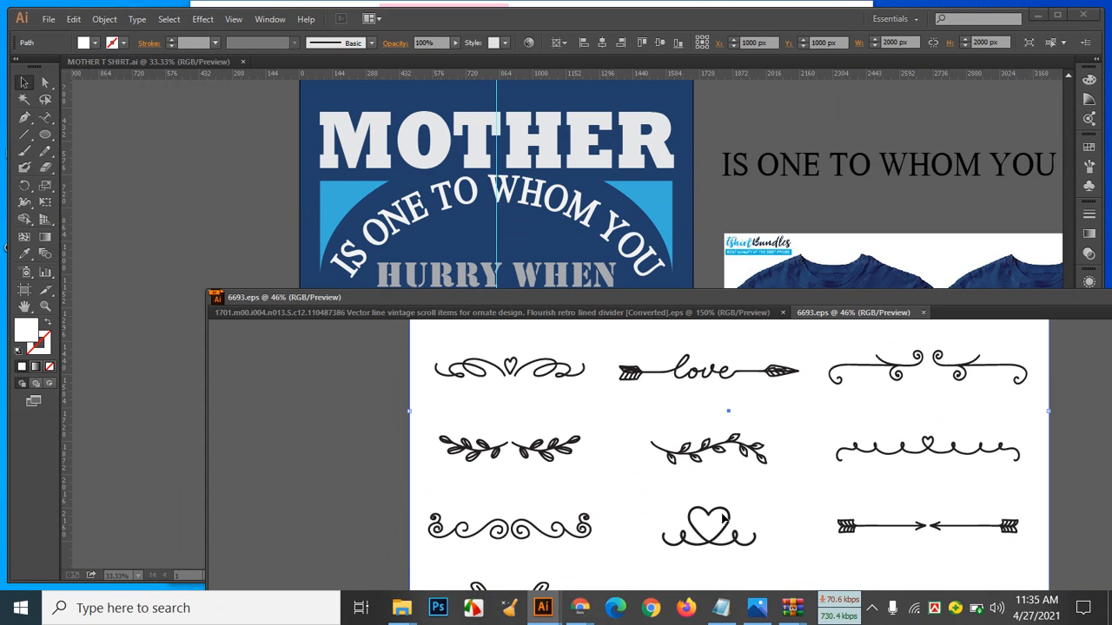
{"action": "left_click_drag", "start_coordinate": [714, 518], "coordinate": [505, 289]}
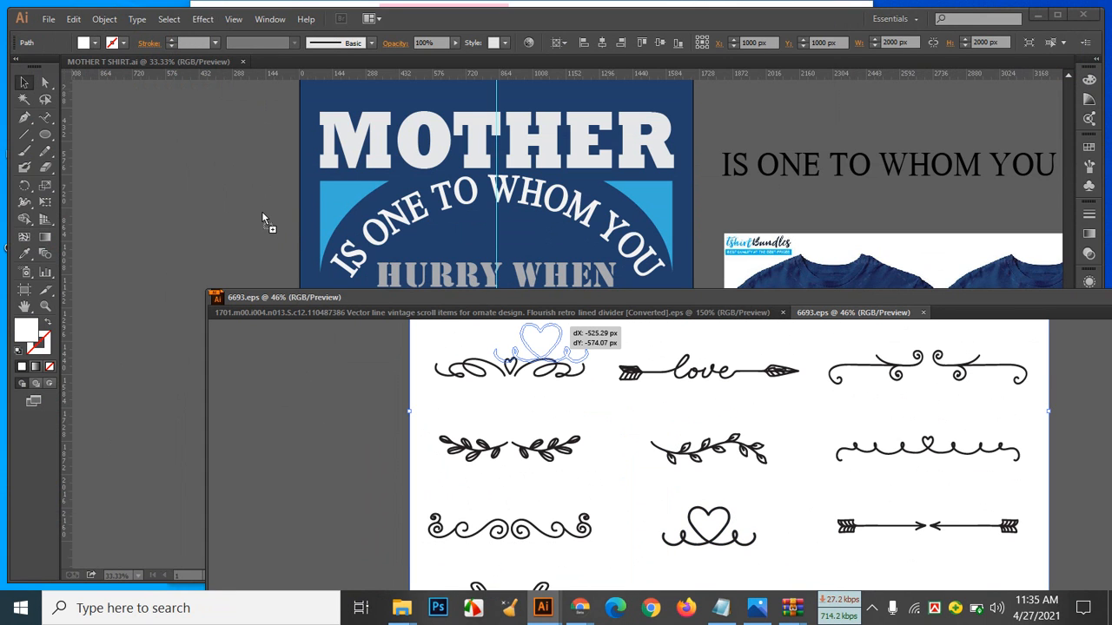
{"action": "left_click_drag", "start_coordinate": [263, 215], "coordinate": [214, 185]}
{"action": "left_click_drag", "start_coordinate": [793, 300], "coordinate": [795, 189]}
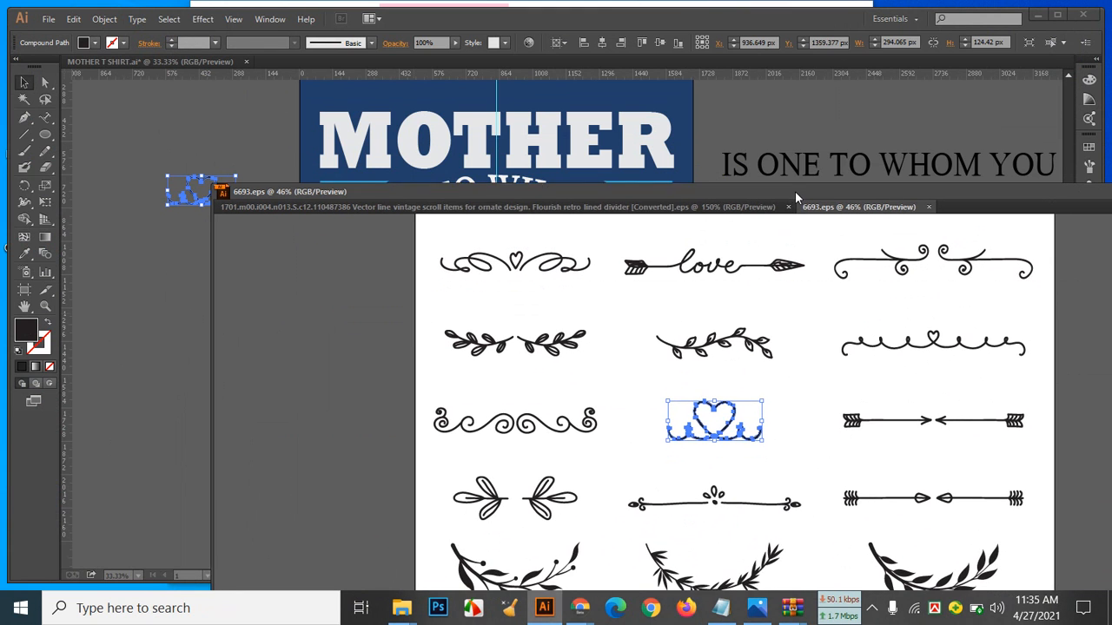
{"action": "scroll", "coordinate": [847, 390], "scroll_direction": "down", "scroll_amount": 3}
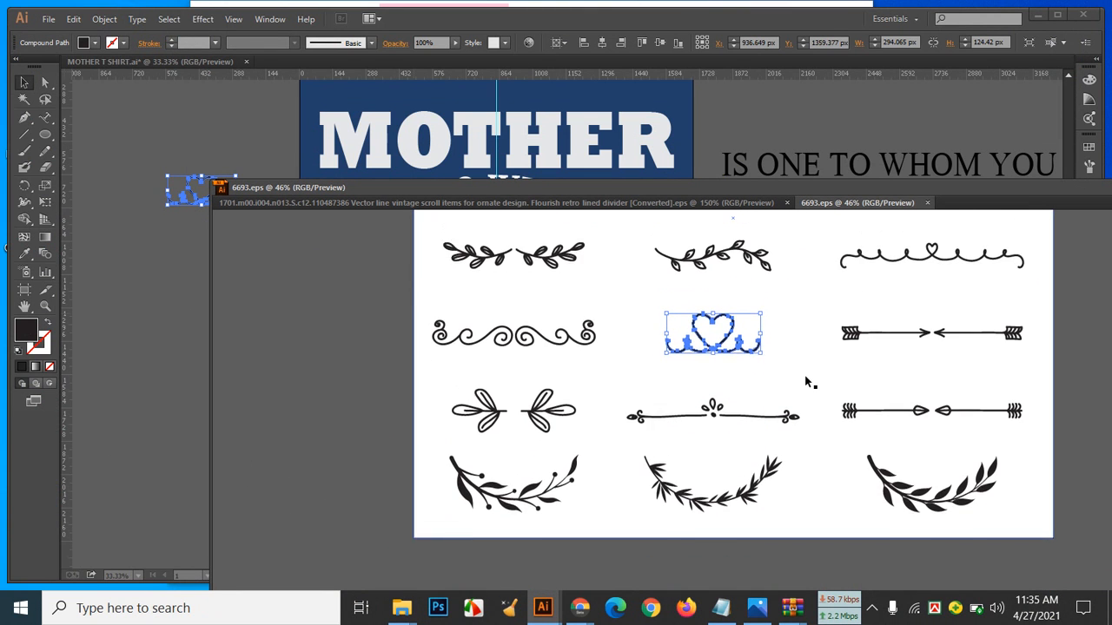
{"action": "left_click", "coordinate": [148, 299]}
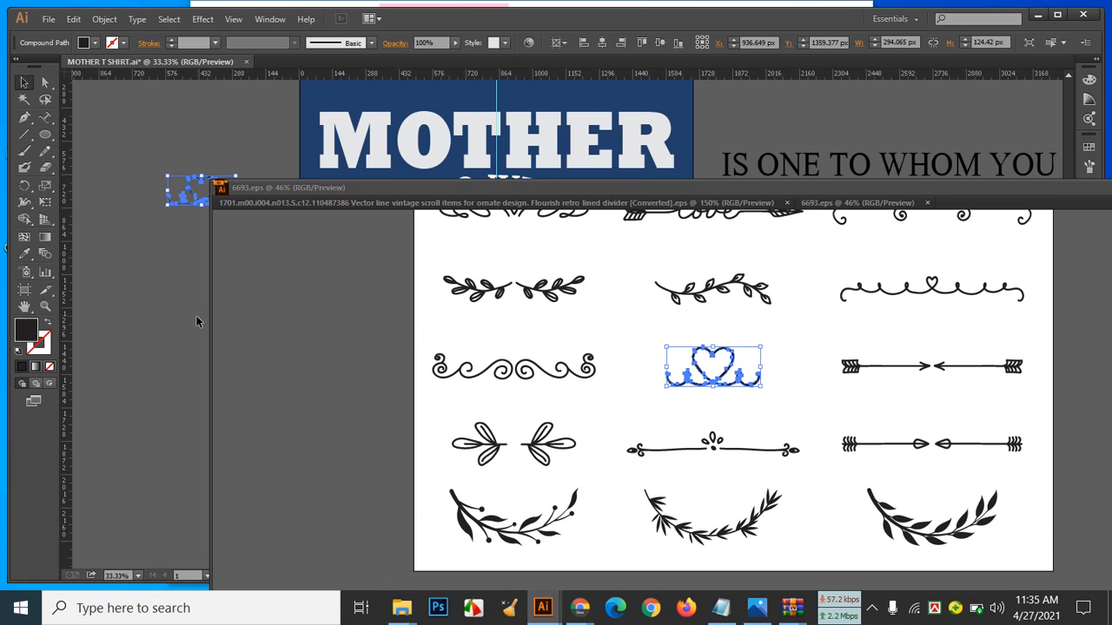
{"action": "left_click", "coordinate": [195, 279]}
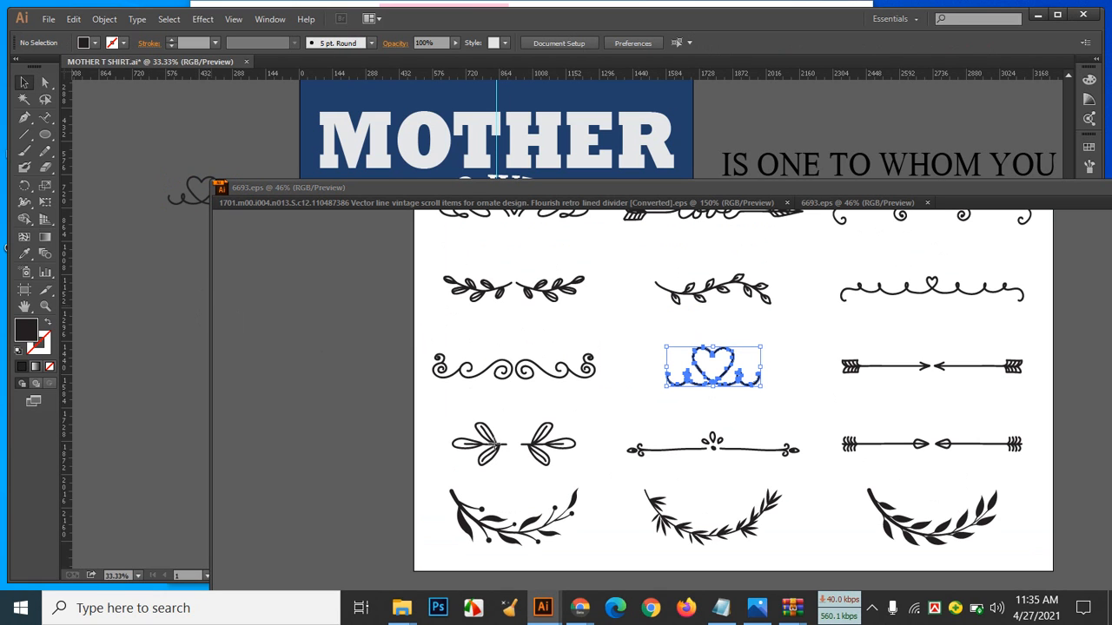
{"action": "left_click", "coordinate": [486, 446]}
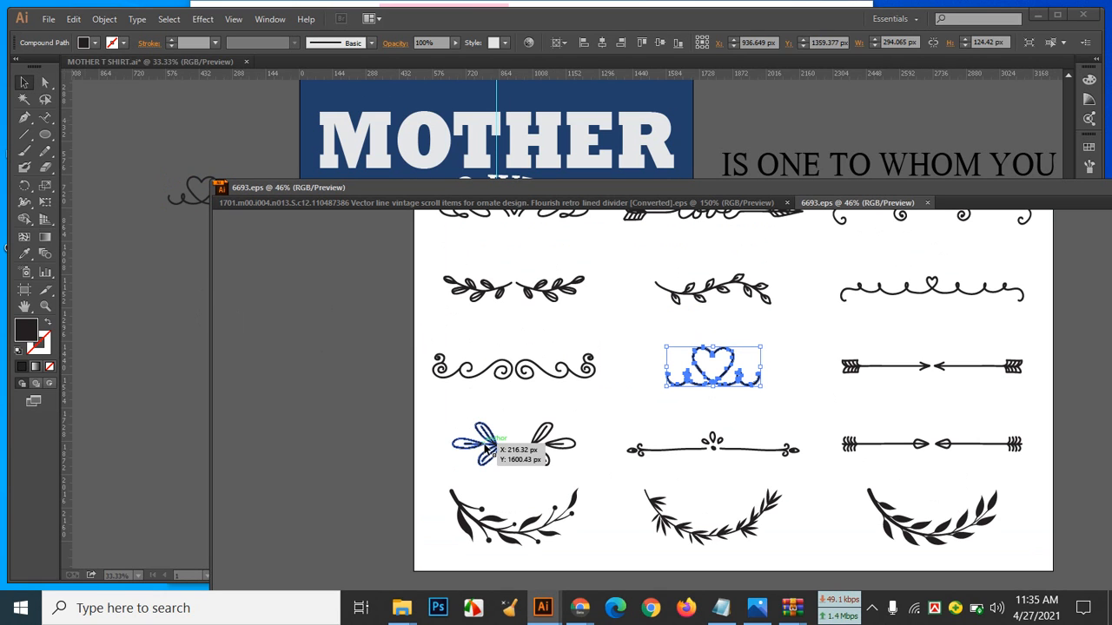
{"action": "left_click_drag", "start_coordinate": [487, 448], "coordinate": [560, 454]}
{"action": "left_click", "coordinate": [573, 446]}
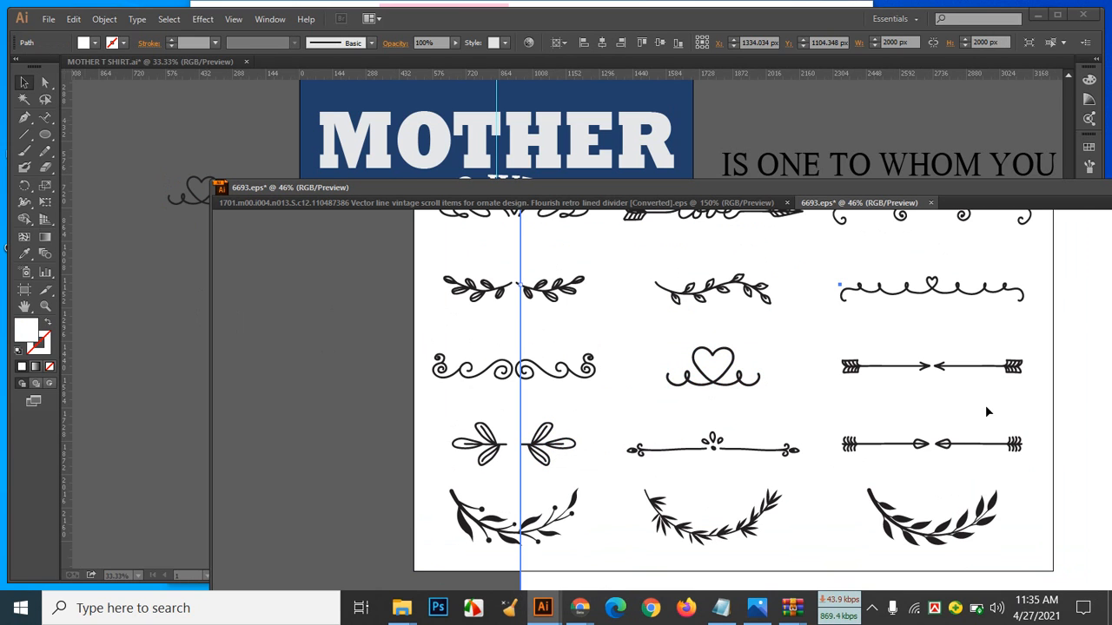
{"action": "left_click", "coordinate": [996, 427]}
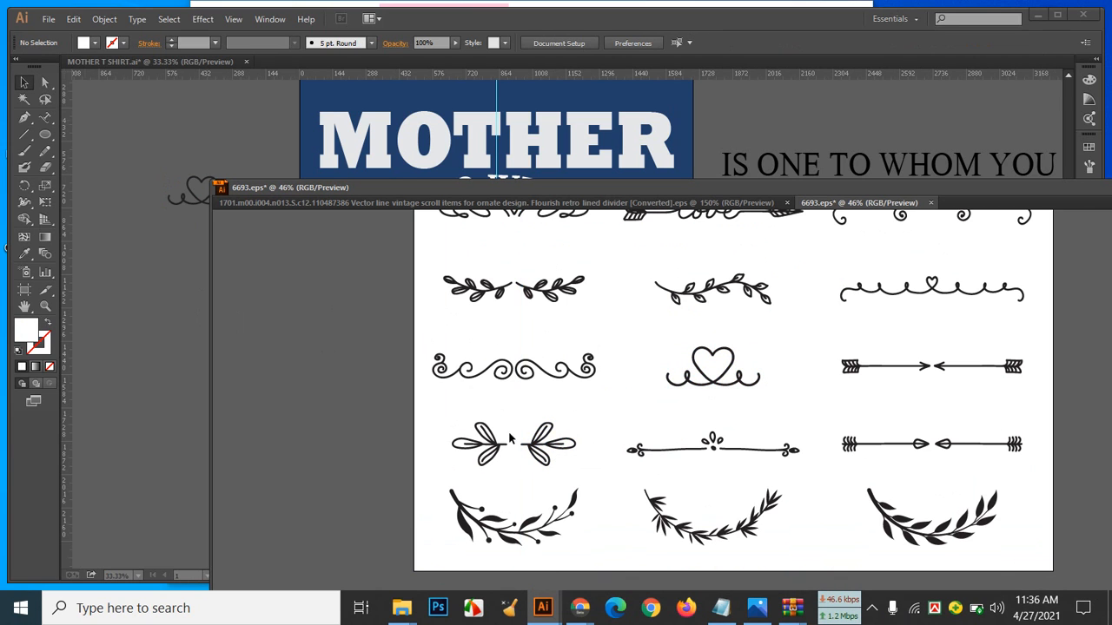
Step: Copy the pair of three-leaf sprigs from 6693.eps below the heart flourish beside the T-shirt artboard and deselect it
{"action": "left_click_drag", "start_coordinate": [489, 443], "coordinate": [192, 328]}
{"action": "left_click_drag", "start_coordinate": [118, 252], "coordinate": [116, 250]}
{"action": "left_click", "coordinate": [128, 306]}
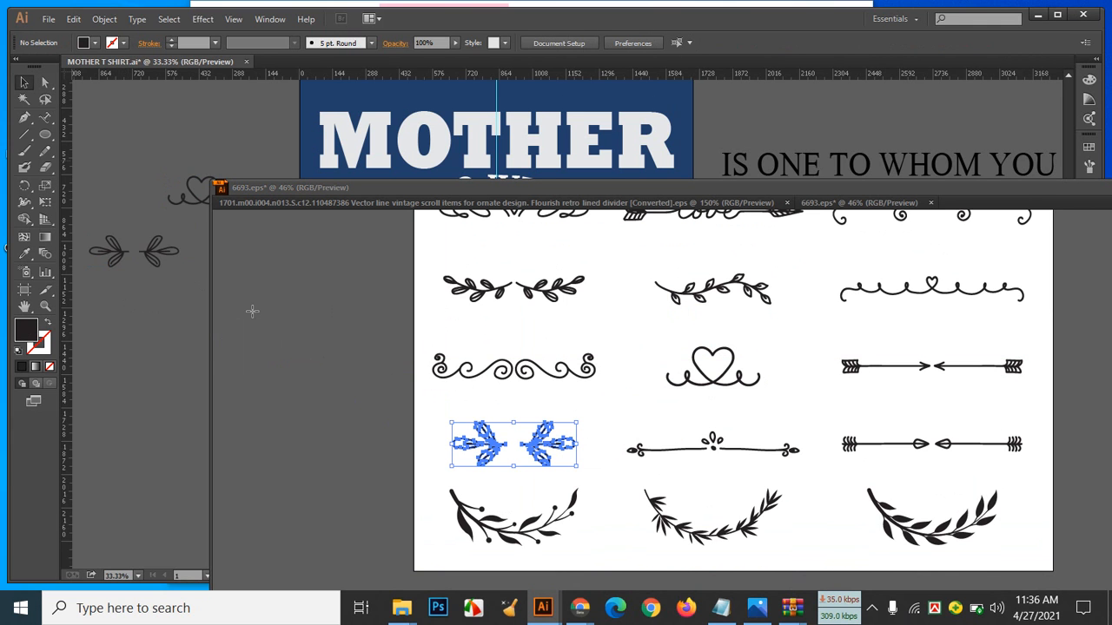
Step: Copy the mirrored swirl divider from the first row of 6693.eps to the area above the heart flourish beside the T-shirt artboard
{"action": "left_click", "coordinate": [867, 203]}
{"action": "left_click_drag", "start_coordinate": [905, 189], "coordinate": [868, 238]}
{"action": "scroll", "coordinate": [847, 347], "scroll_direction": "up", "scroll_amount": 2}
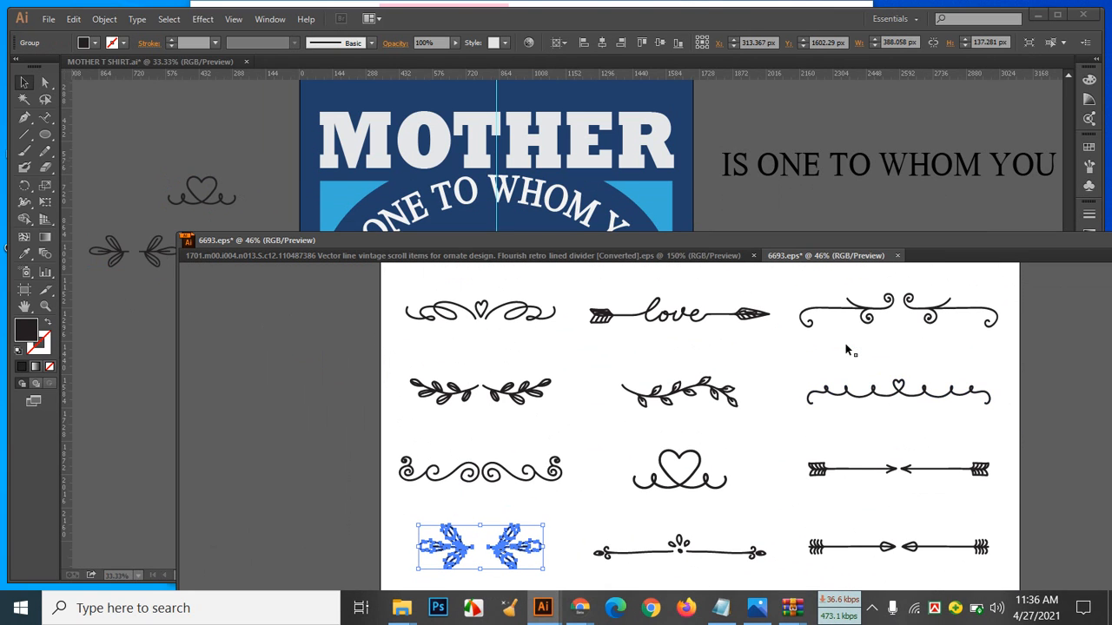
{"action": "left_click_drag", "start_coordinate": [801, 238], "coordinate": [796, 216]}
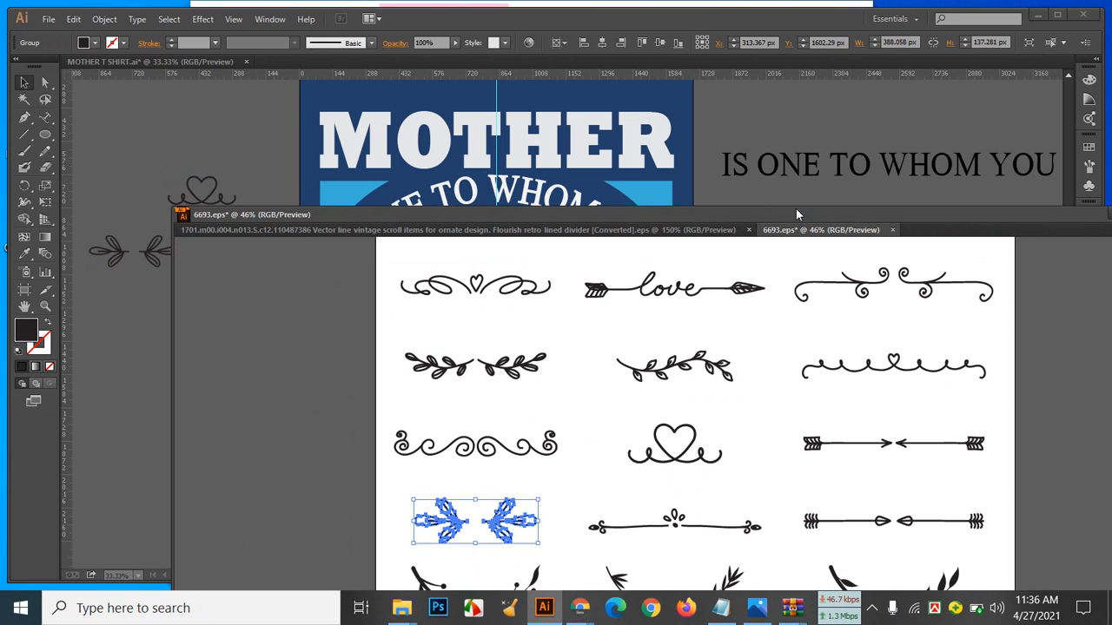
{"action": "scroll", "coordinate": [847, 391], "scroll_direction": "down", "scroll_amount": 4}
{"action": "scroll", "coordinate": [847, 390], "scroll_direction": "up", "scroll_amount": 10}
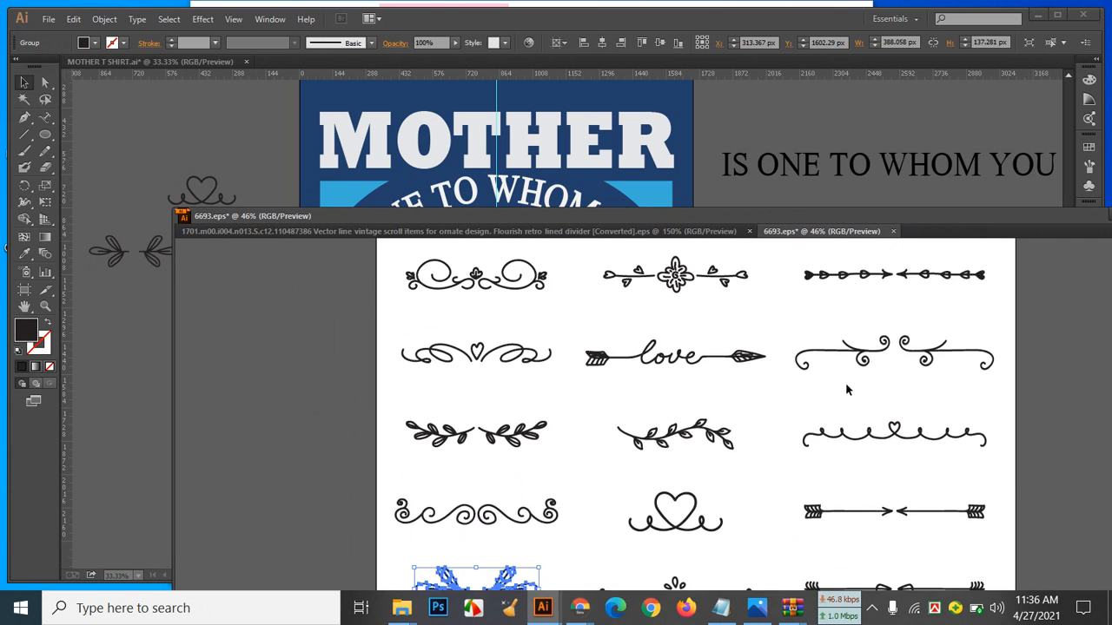
{"action": "scroll", "coordinate": [845, 382], "scroll_direction": "up", "scroll_amount": 3}
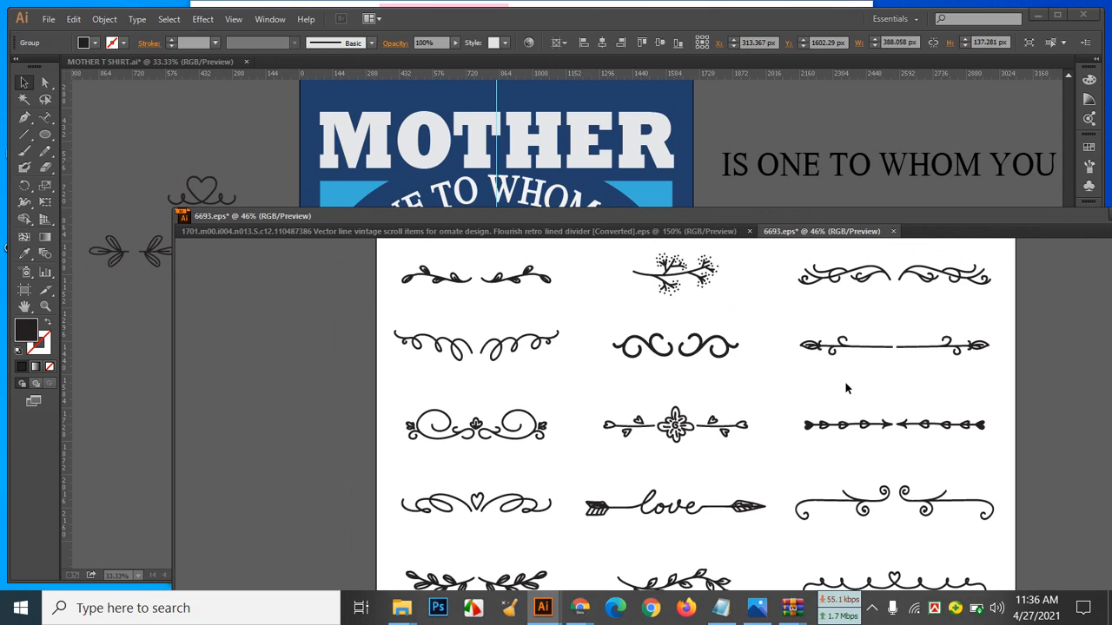
{"action": "mouse_move", "coordinate": [780, 231]}
{"action": "left_mouse_down"}
{"action": "mouse_move", "coordinate": [771, 481]}
{"action": "mouse_move", "coordinate": [781, 222]}
{"action": "left_mouse_up"}
{"action": "scroll", "coordinate": [556, 444], "scroll_direction": "up", "scroll_amount": 1}
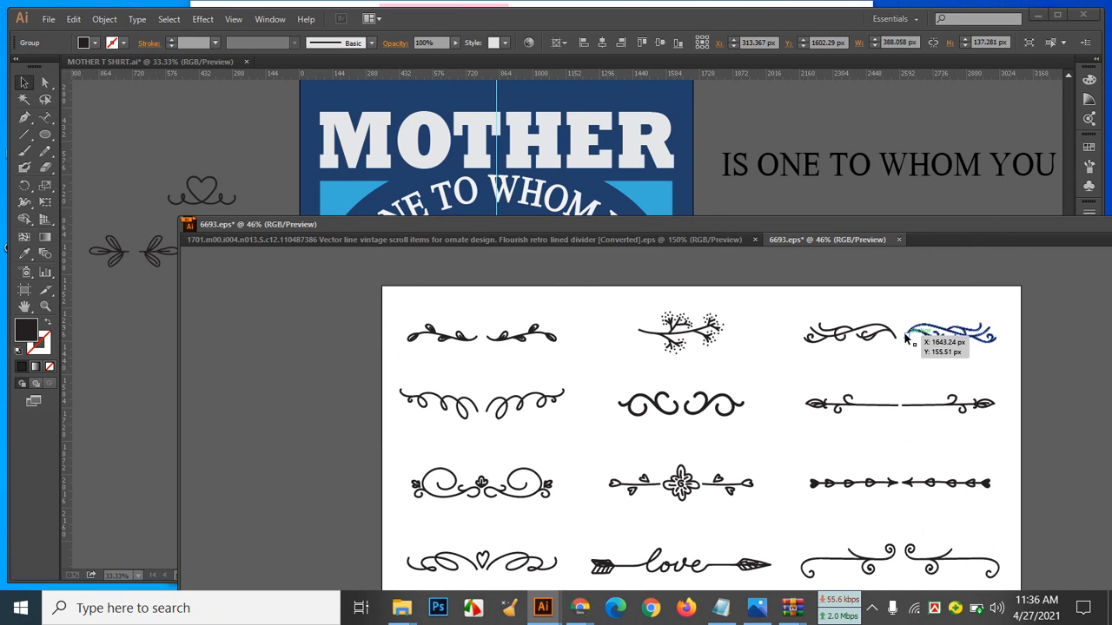
{"action": "left_click_drag", "start_coordinate": [903, 330], "coordinate": [256, 215]}
{"action": "left_click_drag", "start_coordinate": [133, 128], "coordinate": [133, 128]}
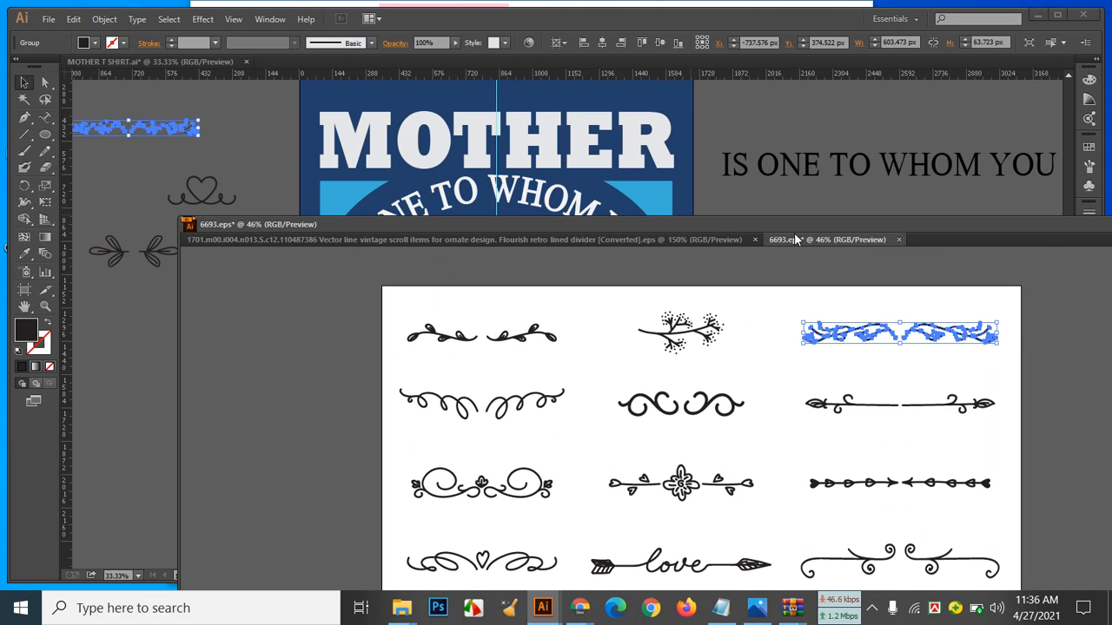
Step: Close the vintage scroll document, minimize the 6693.eps window, and deselect the swirl divider in the T-shirt document
{"action": "left_click", "coordinate": [700, 241]}
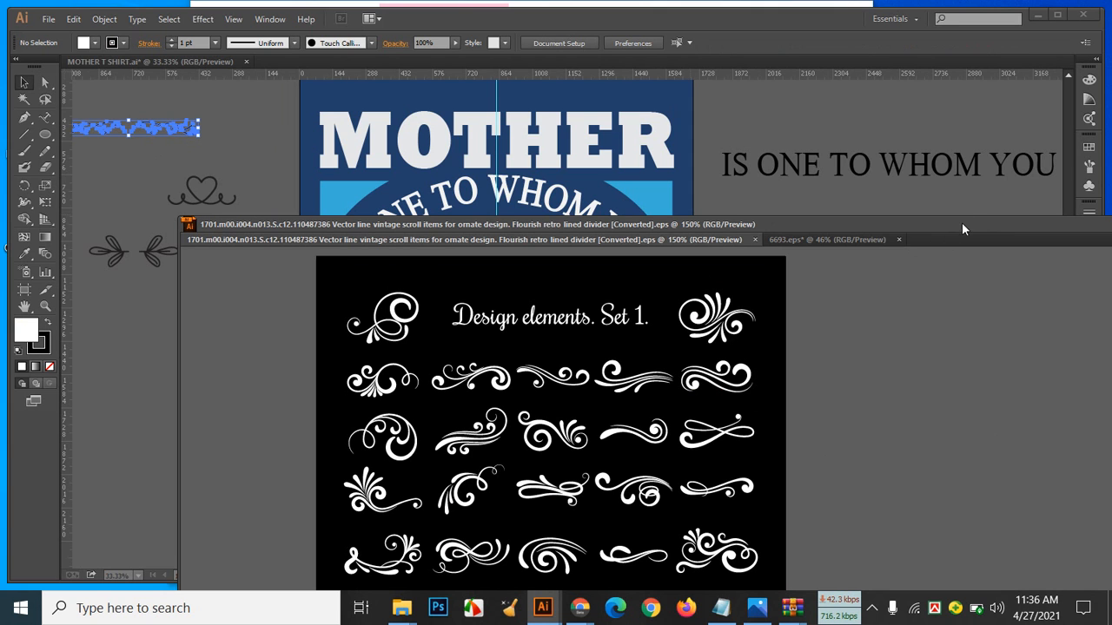
{"action": "left_click", "coordinate": [755, 239]}
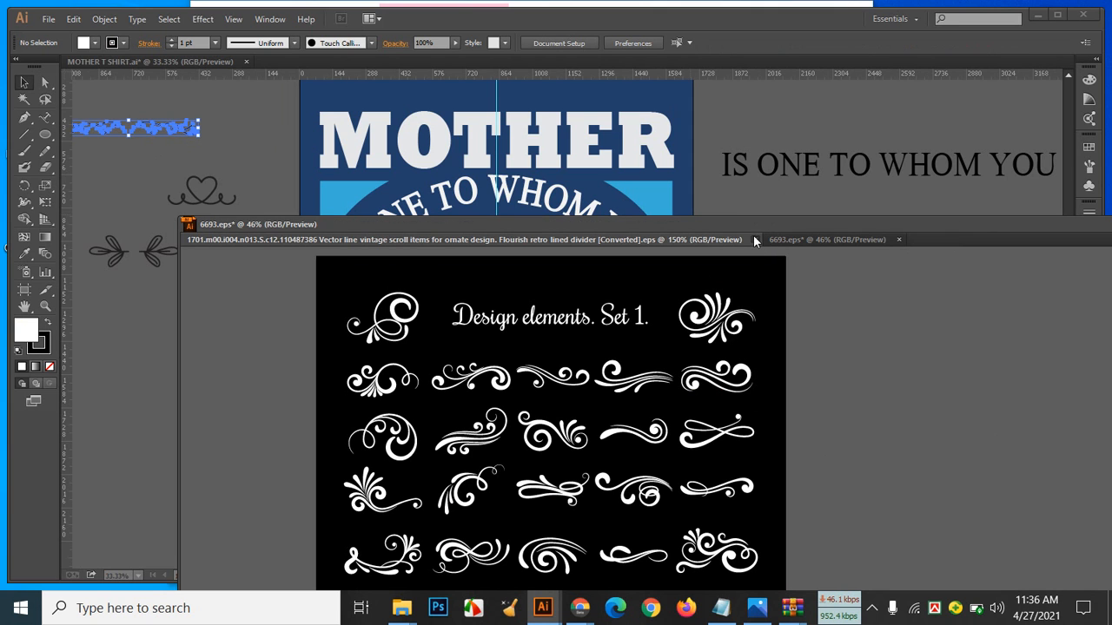
{"action": "left_click_drag", "start_coordinate": [885, 230], "coordinate": [474, 225]}
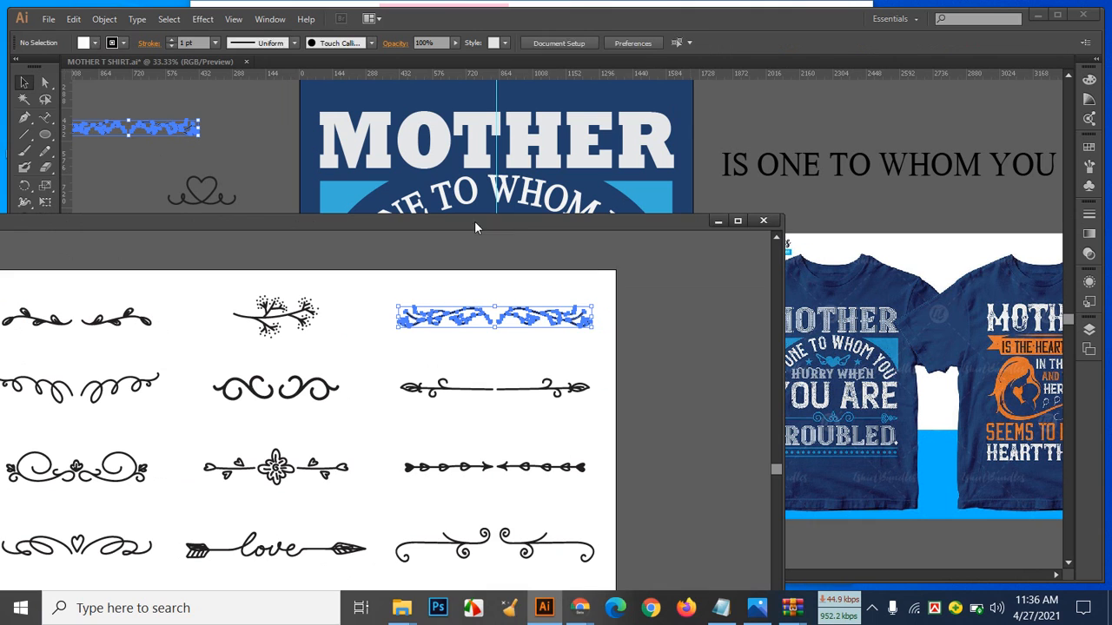
{"action": "left_click", "coordinate": [714, 224]}
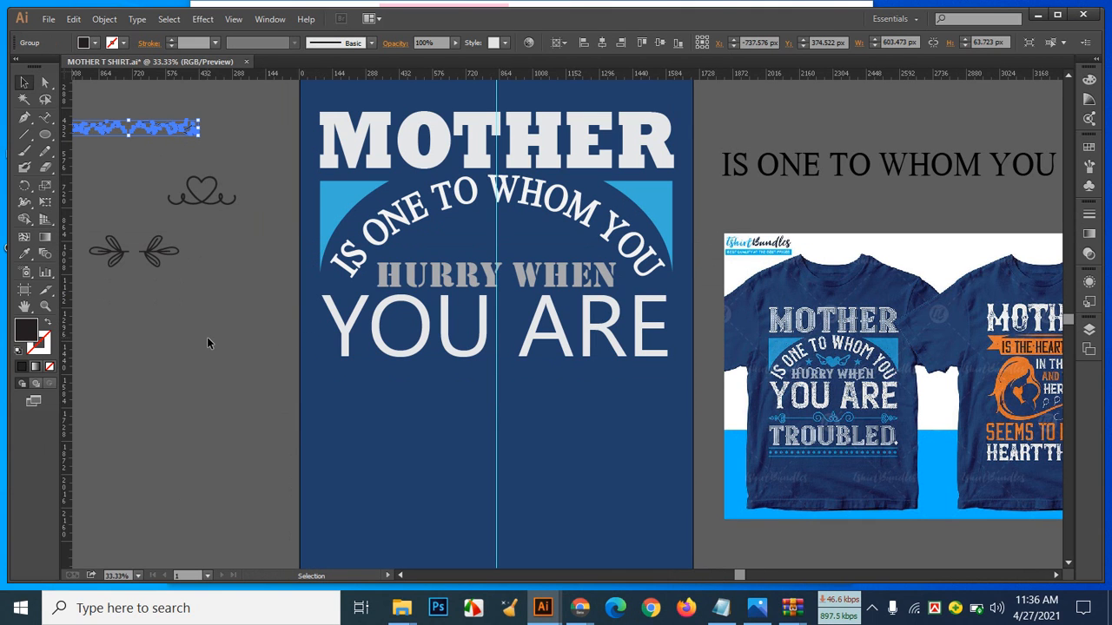
{"action": "left_click", "coordinate": [208, 342]}
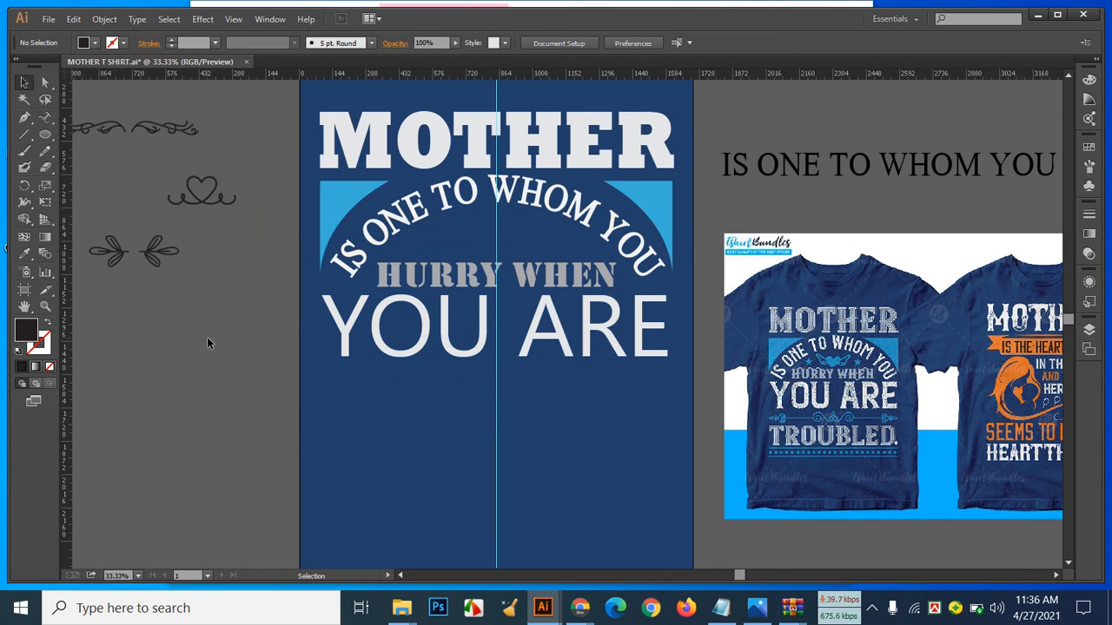
Step: Move the heart flourish below the pair of leaf sprigs and fill it with light blue
{"action": "left_click_drag", "start_coordinate": [200, 193], "coordinate": [167, 363]}
{"action": "left_click", "coordinate": [185, 294]}
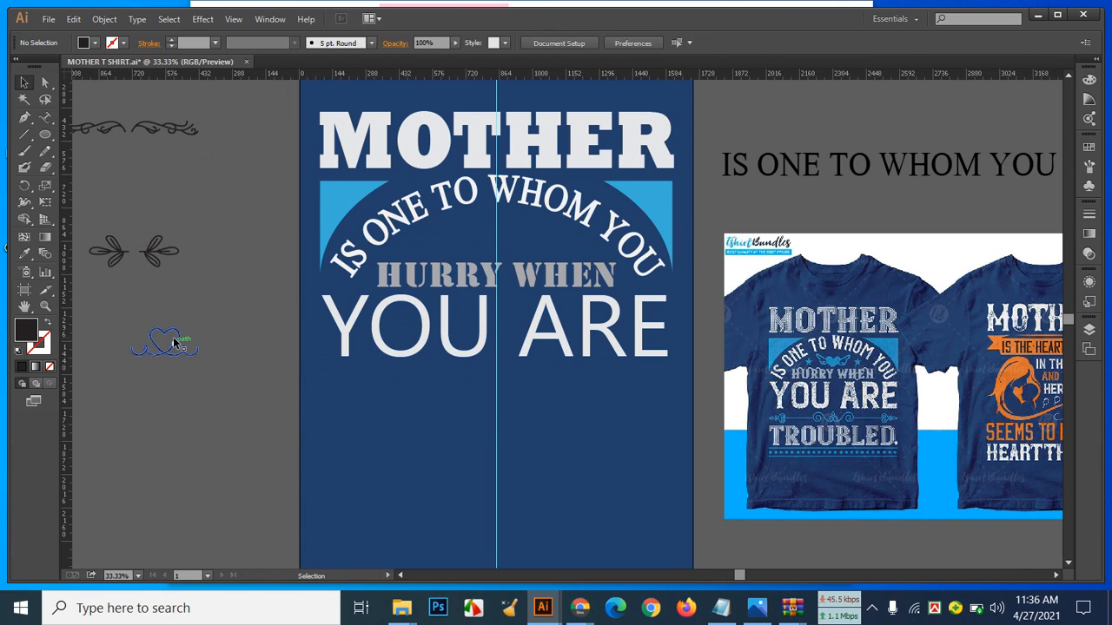
{"action": "left_click", "coordinate": [178, 331]}
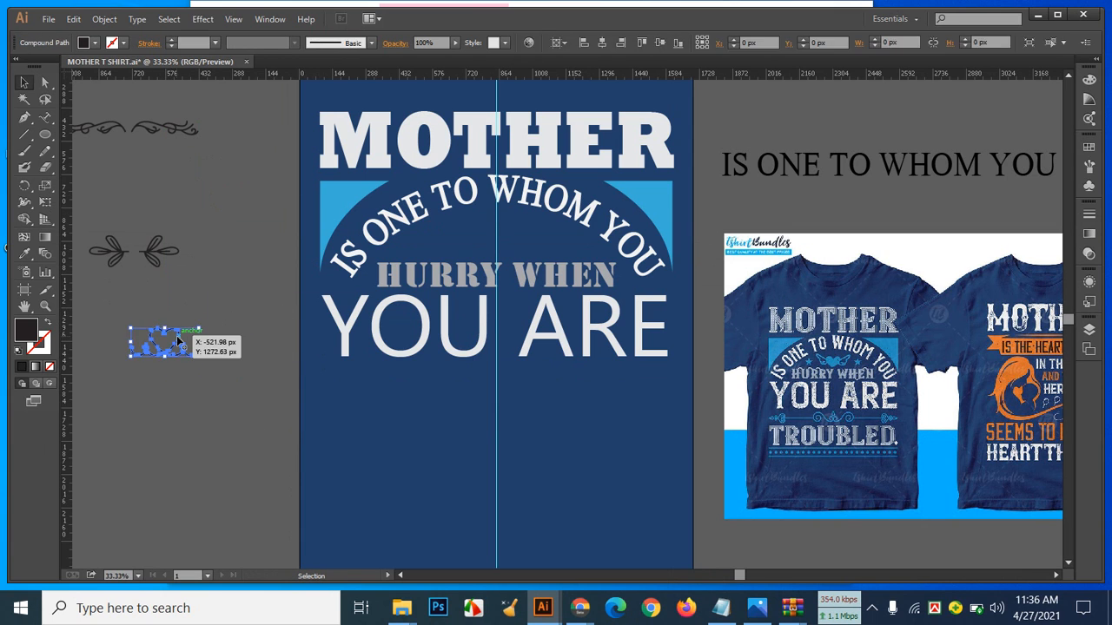
{"action": "left_click", "coordinate": [94, 43]}
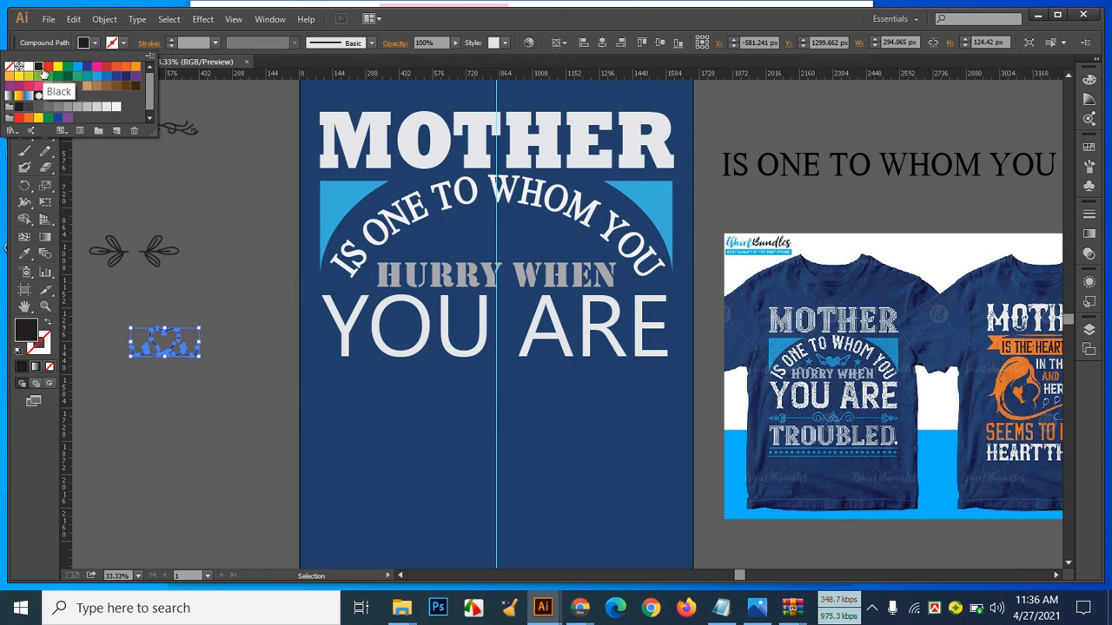
{"action": "left_click", "coordinate": [86, 78]}
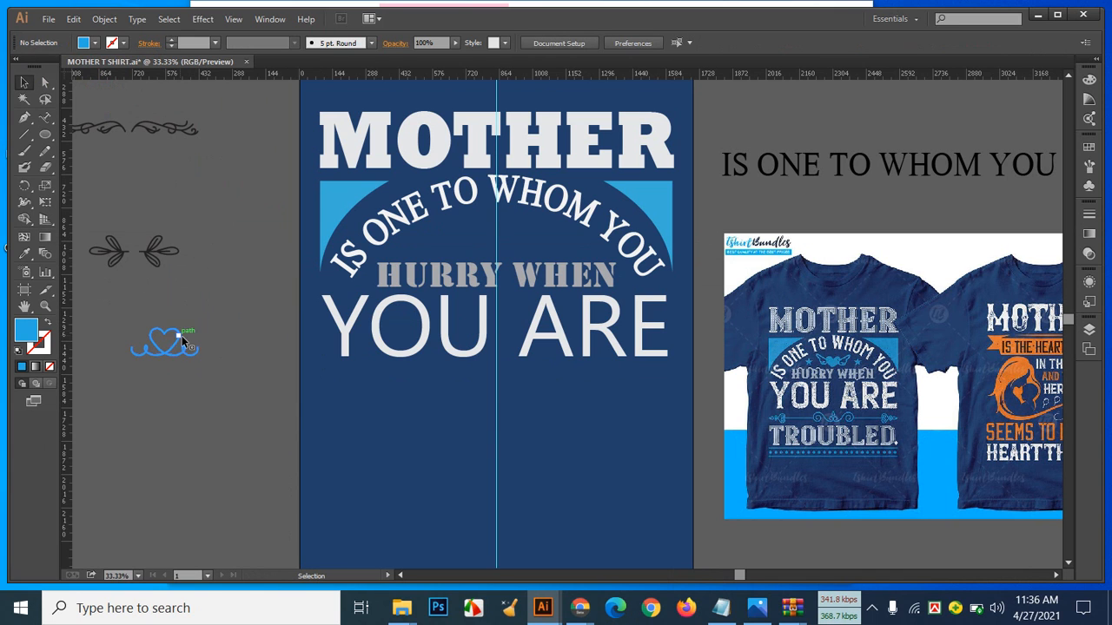
Step: Try to expand the heart flourish and fill it with yellow
{"action": "left_click", "coordinate": [105, 19]}
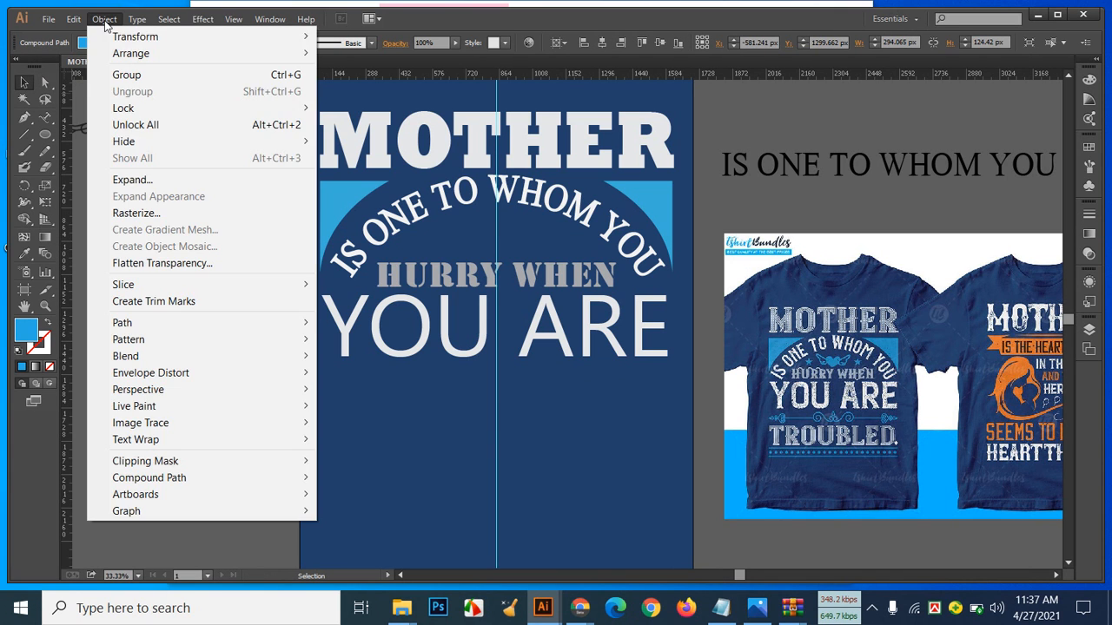
{"action": "left_click", "coordinate": [139, 179]}
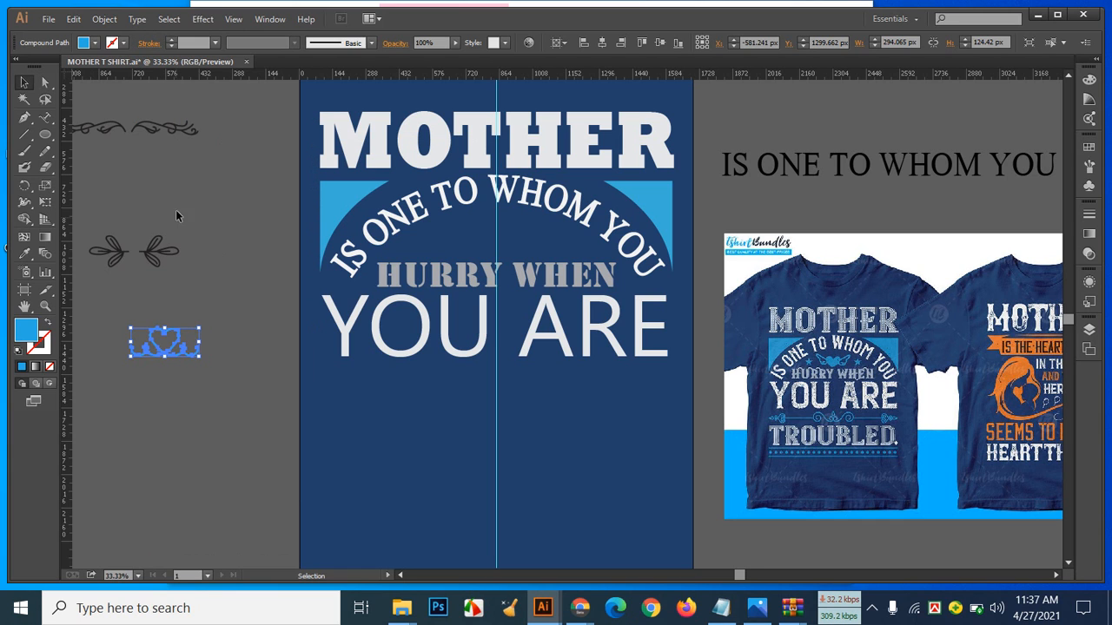
{"action": "left_click", "coordinate": [171, 367]}
{"action": "left_click", "coordinate": [174, 344]}
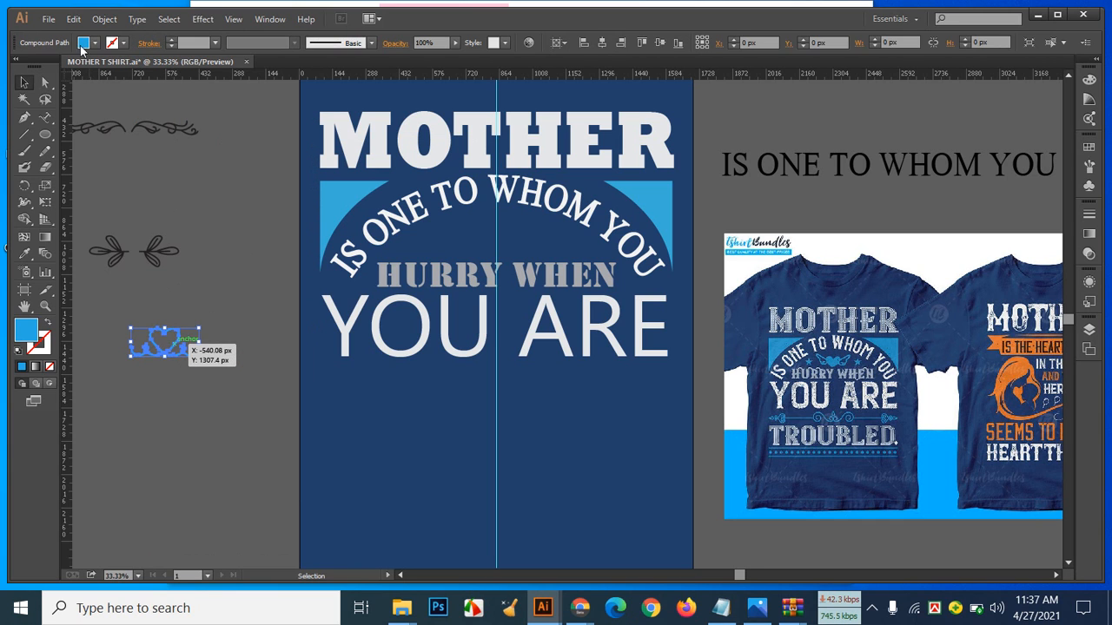
{"action": "left_click", "coordinate": [83, 43]}
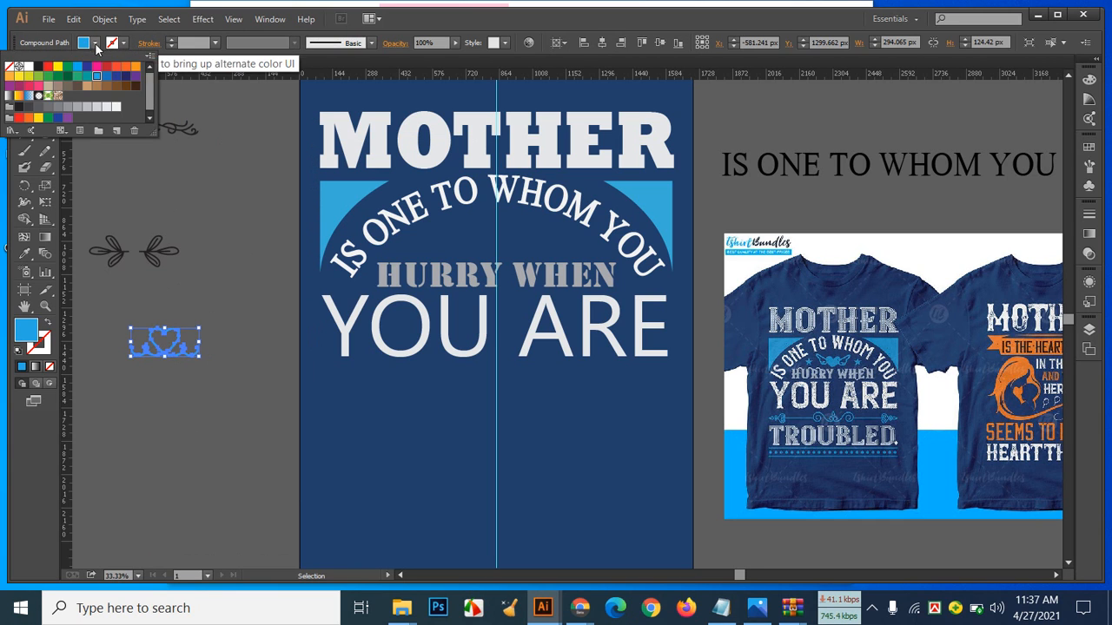
{"action": "left_click", "coordinate": [58, 68]}
{"action": "left_click", "coordinate": [234, 217]}
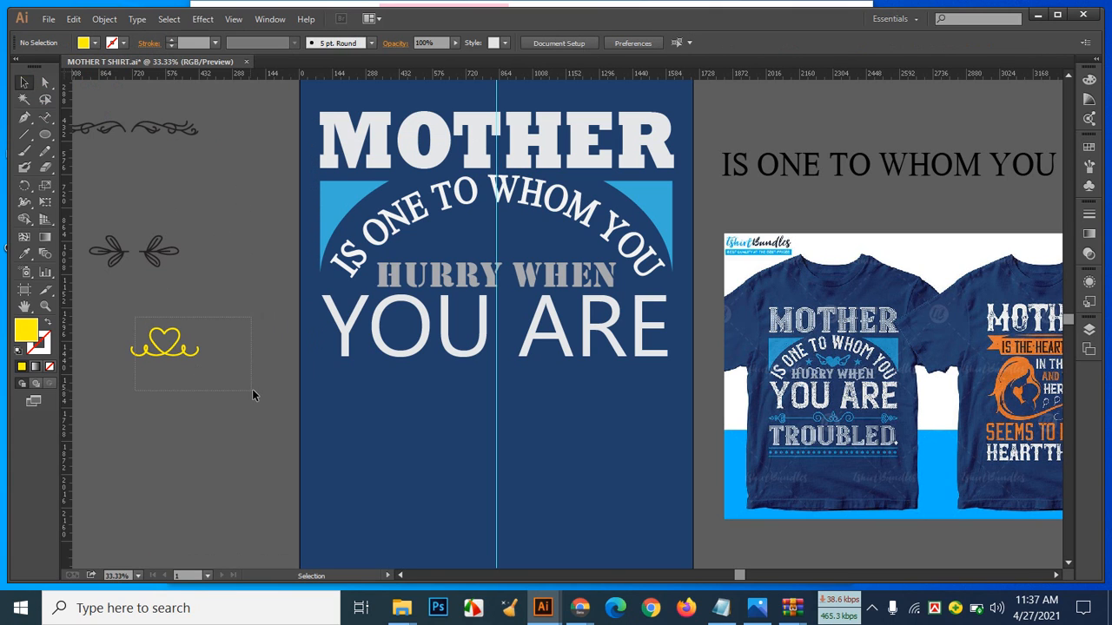
Step: Fill the heart flourish with bright blue, group it, and deselect it
{"action": "left_click_drag", "start_coordinate": [135, 318], "coordinate": [252, 391]}
{"action": "left_click", "coordinate": [94, 43]}
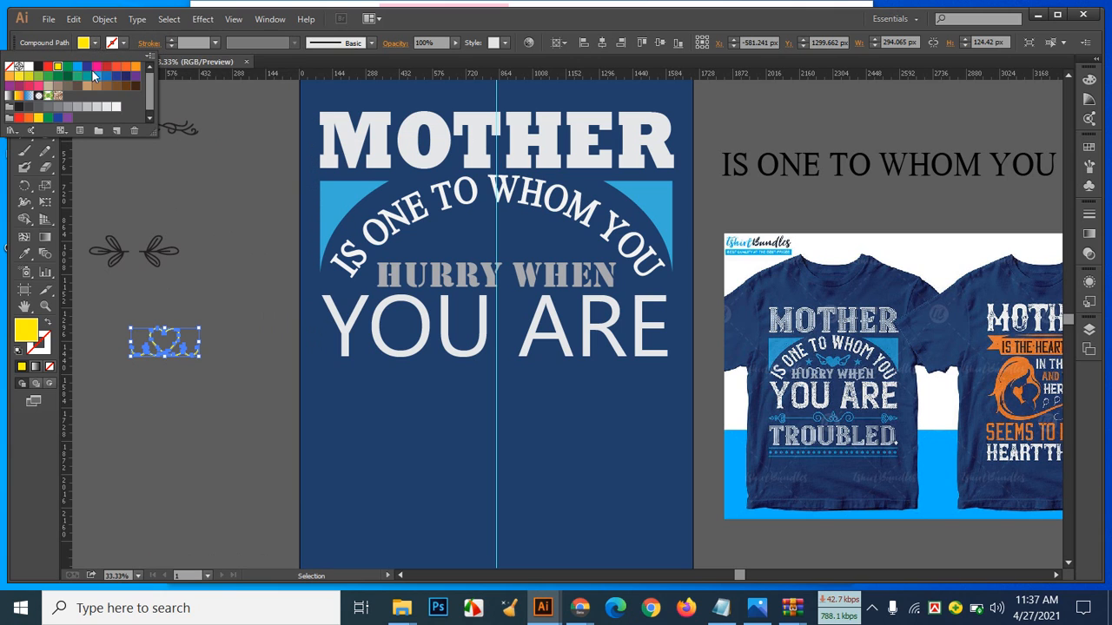
{"action": "left_click", "coordinate": [77, 67]}
{"action": "left_click", "coordinate": [255, 232]}
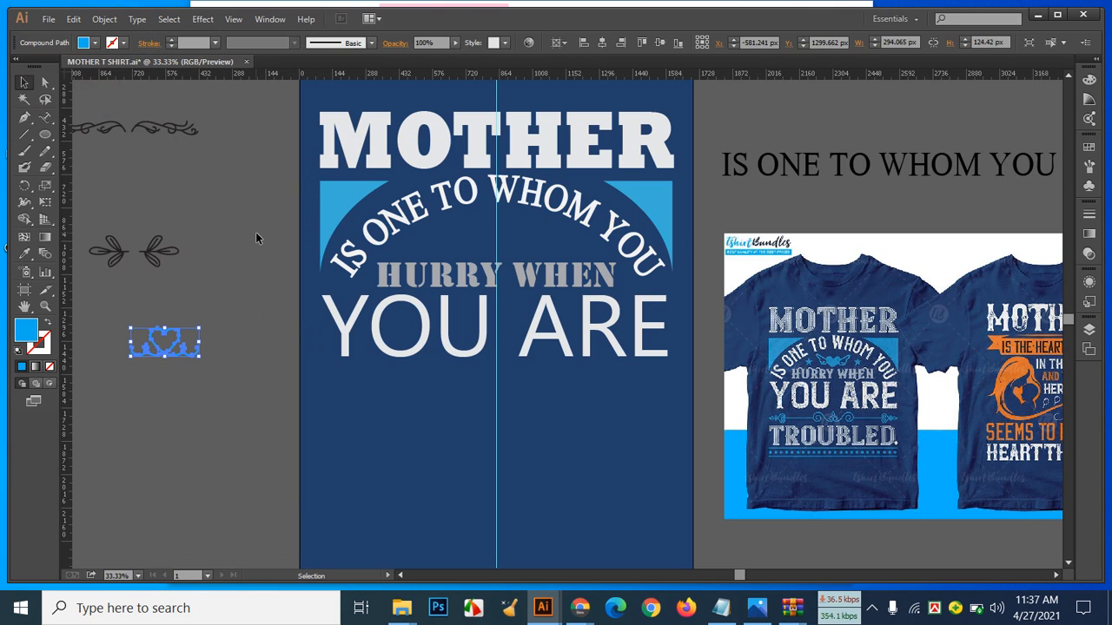
{"action": "left_click", "coordinate": [255, 231]}
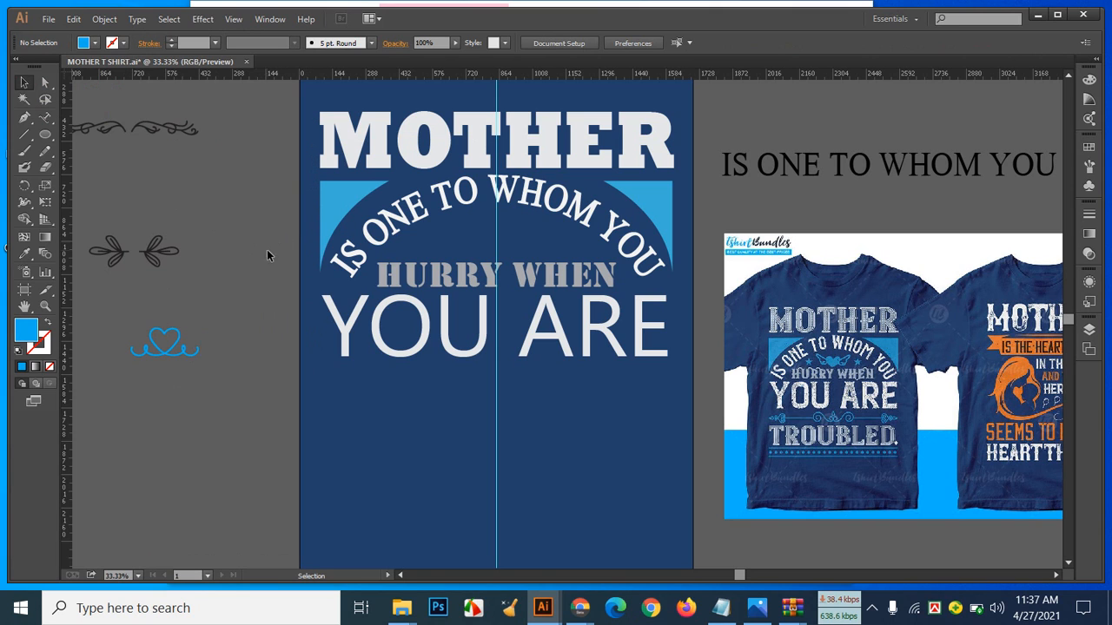
{"action": "left_click", "coordinate": [192, 362]}
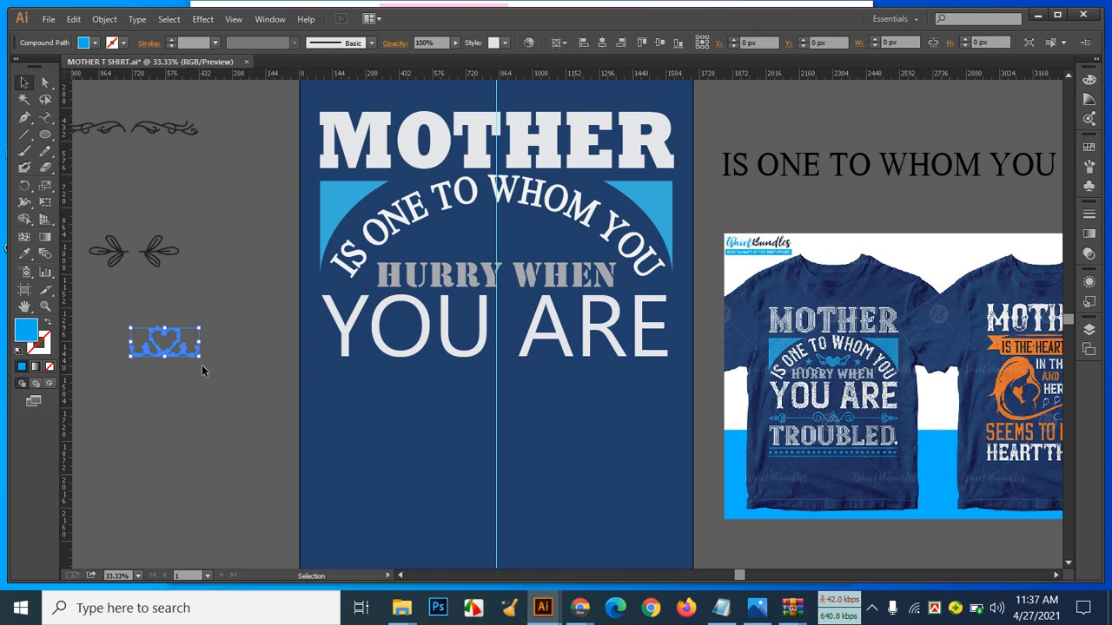
{"action": "key", "text": "ctrl+g"}
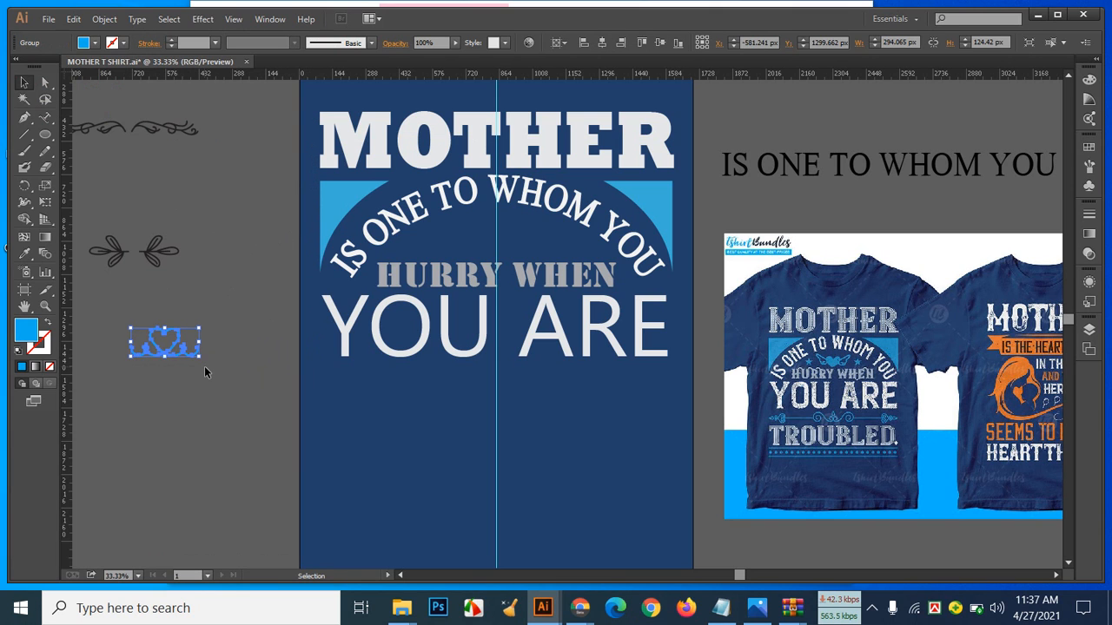
{"action": "left_click", "coordinate": [182, 391]}
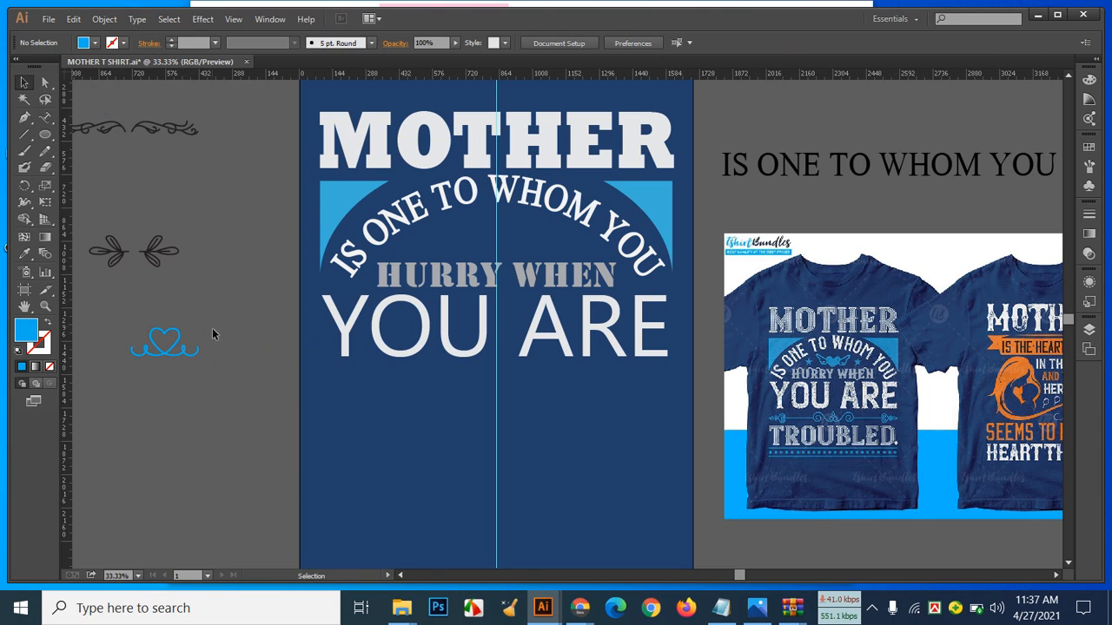
Step: Move the pair of leaf sprigs directly above the heart flourish and ungroup them into separate objects
{"action": "mouse_move", "coordinate": [174, 250]}
{"action": "left_mouse_down"}
{"action": "mouse_move", "coordinate": [188, 339]}
{"action": "mouse_move", "coordinate": [201, 269]}
{"action": "mouse_move", "coordinate": [186, 267]}
{"action": "left_mouse_up"}
{"action": "right_click", "coordinate": [184, 266]}
{"action": "left_click", "coordinate": [217, 349]}
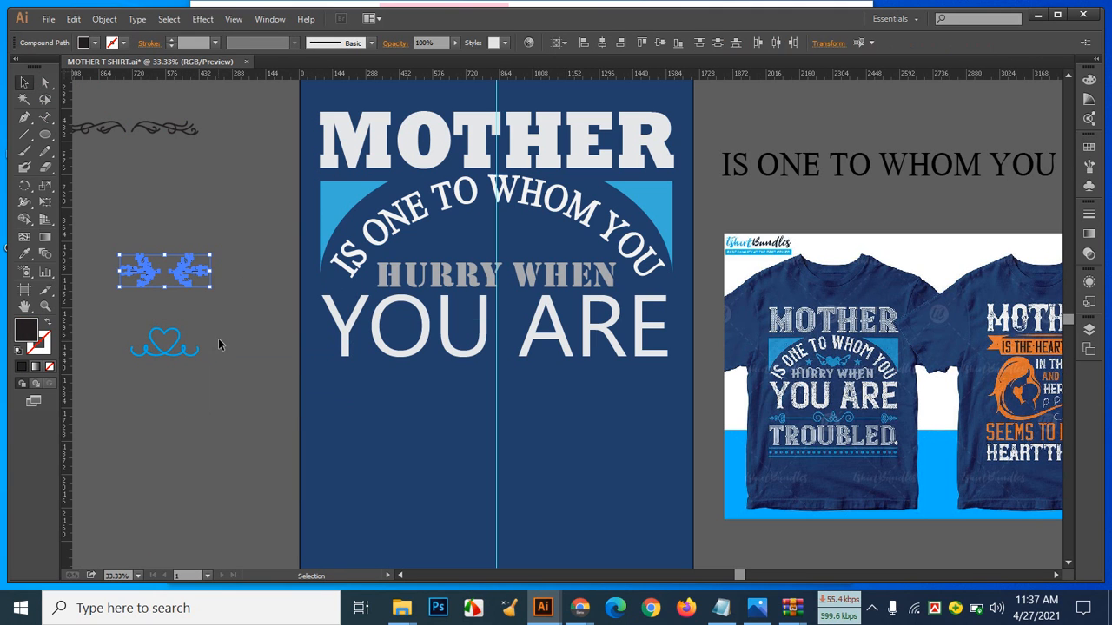
{"action": "left_click", "coordinate": [217, 342]}
Step: Move the right-hand leaf sprig beside the heart's right shoulder and scale it down to about 116 × 92 px
{"action": "left_click", "coordinate": [200, 278]}
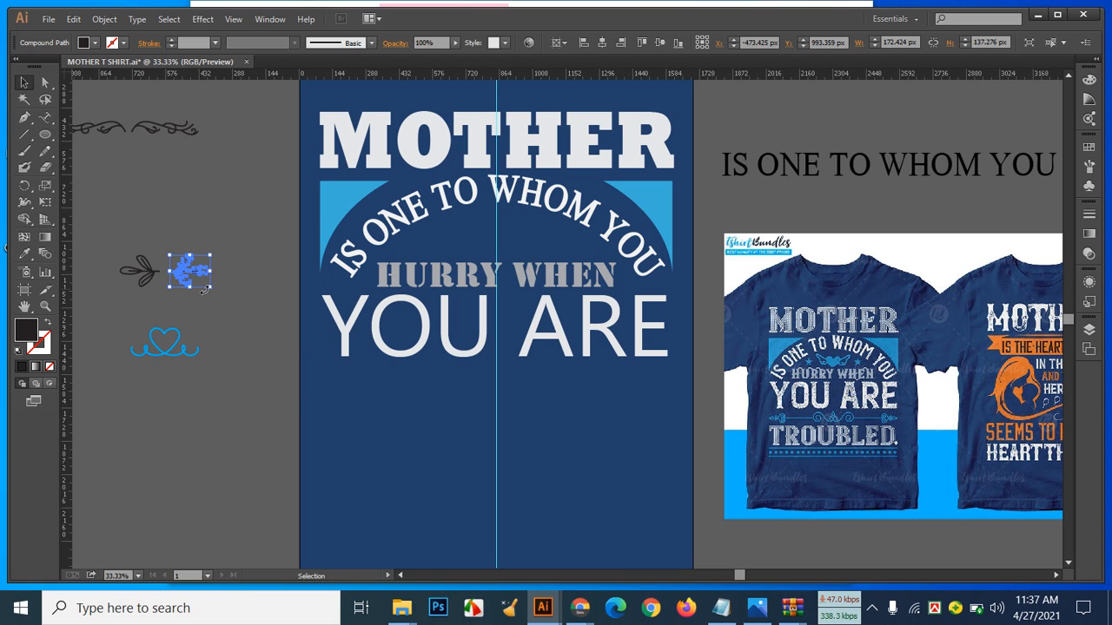
{"action": "key", "text": "ctrl+1"}
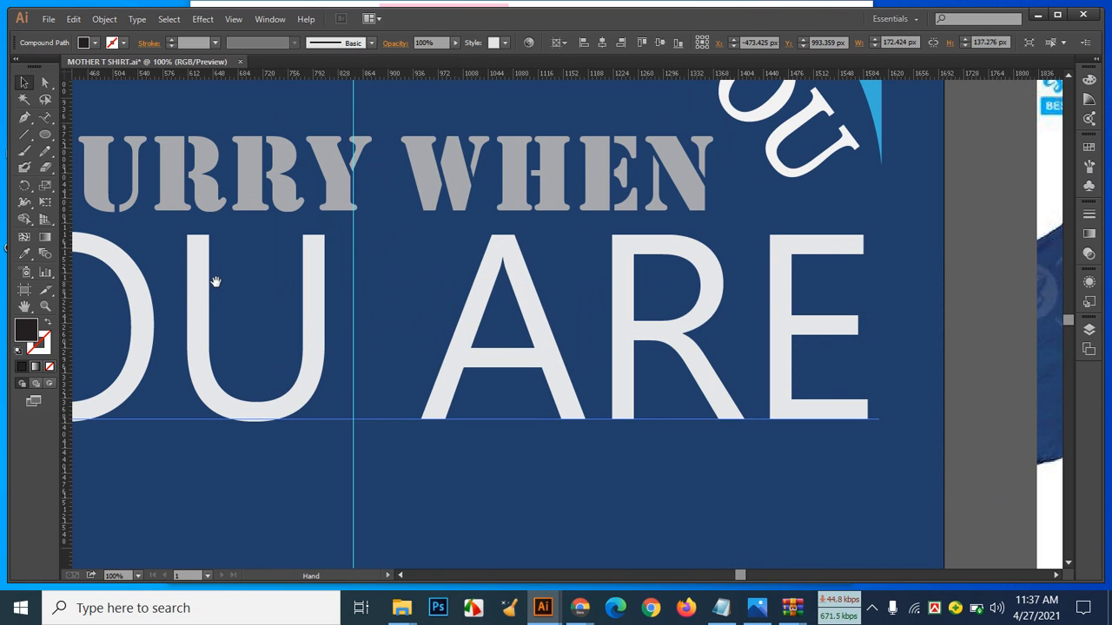
{"action": "left_click_drag", "start_coordinate": [218, 283], "coordinate": [962, 344]}
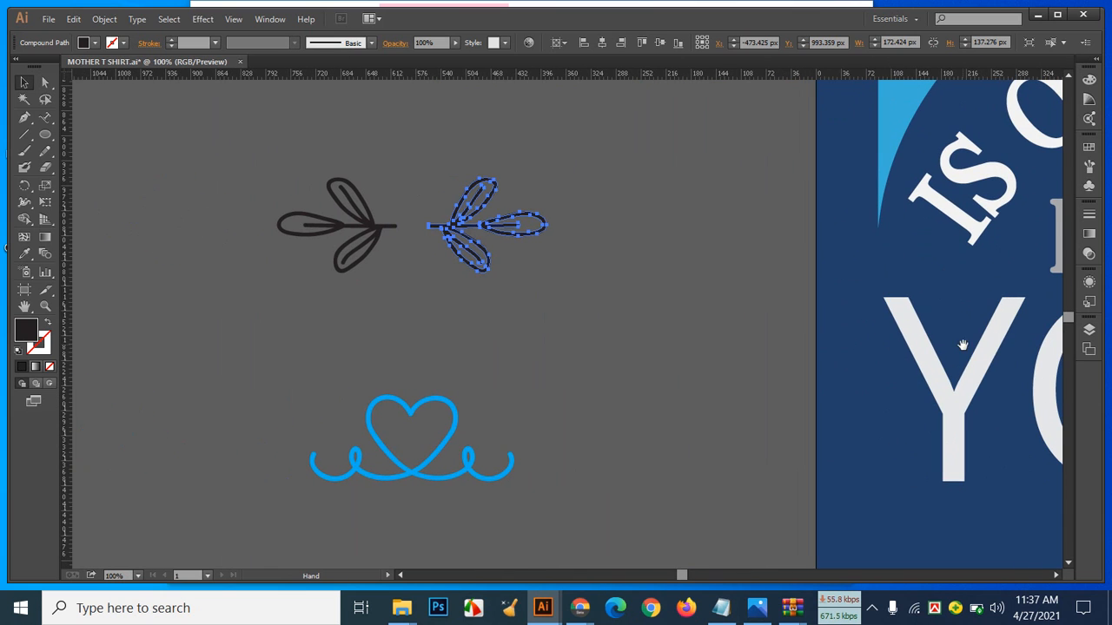
{"action": "left_click", "coordinate": [705, 363]}
{"action": "left_click_drag", "start_coordinate": [453, 176], "coordinate": [528, 270]}
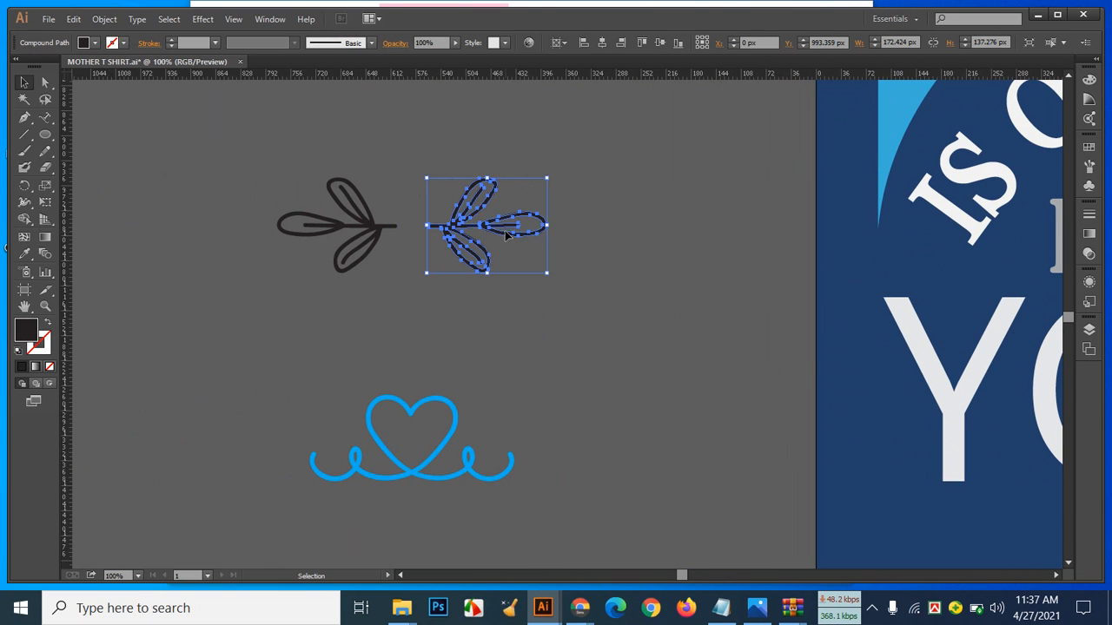
{"action": "left_click_drag", "start_coordinate": [492, 227], "coordinate": [547, 420]}
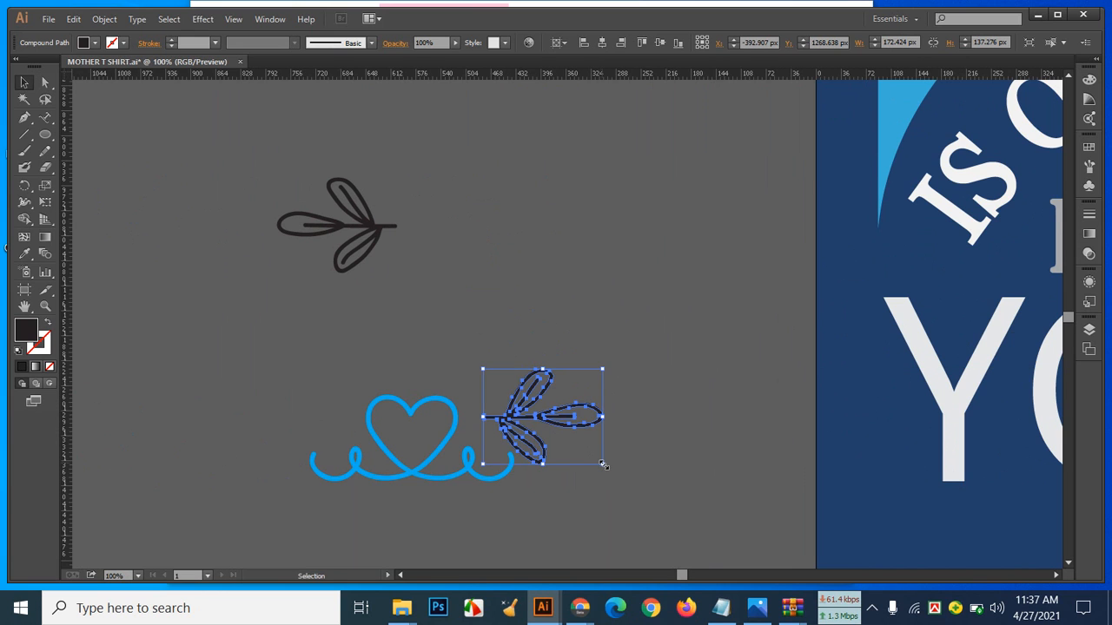
{"action": "left_click_drag", "start_coordinate": [603, 465], "coordinate": [584, 437]}
{"action": "left_click", "coordinate": [633, 457]}
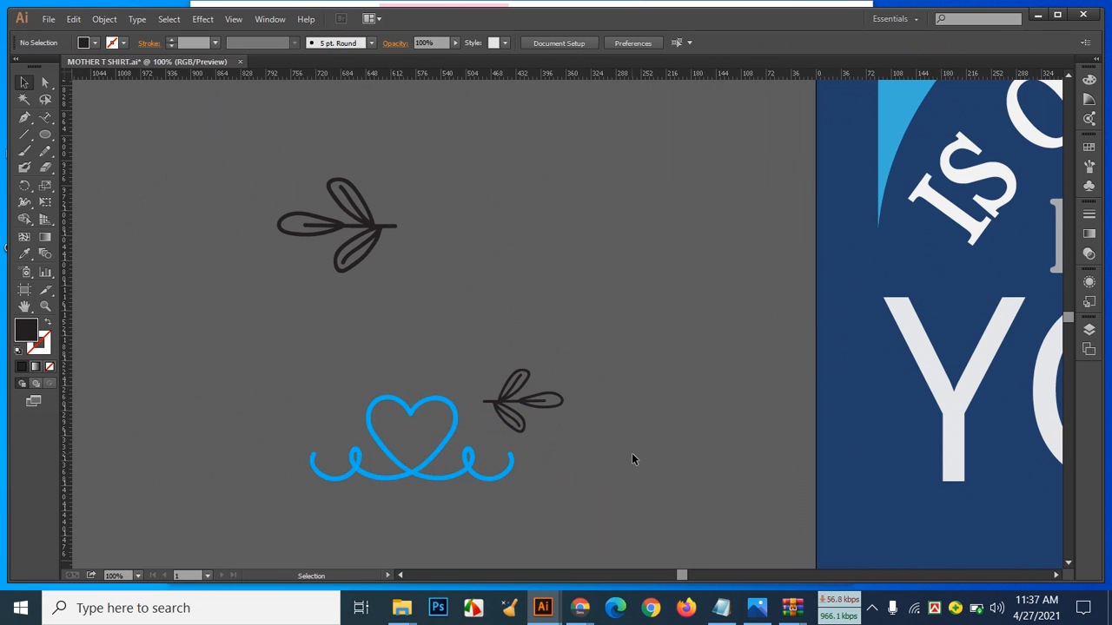
Step: Delete the left-hand leaf sprig, and fit the remaining one close against the heart's right side at about 101 × 80 px
{"action": "left_click", "coordinate": [377, 222]}
{"action": "key", "text": "Delete"}
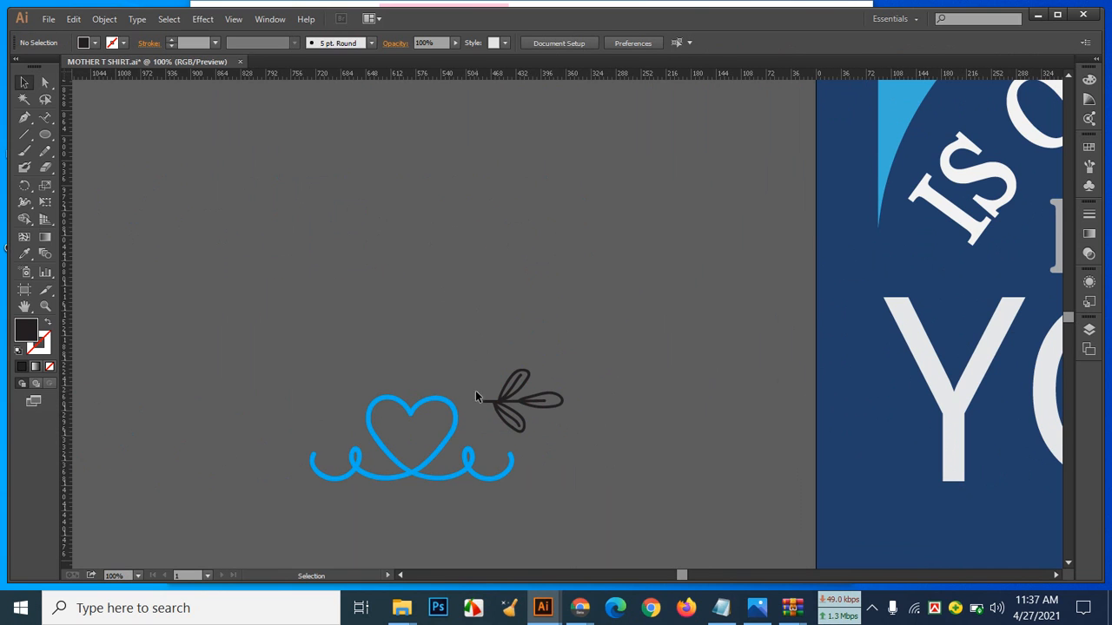
{"action": "left_click_drag", "start_coordinate": [504, 398], "coordinate": [485, 420]}
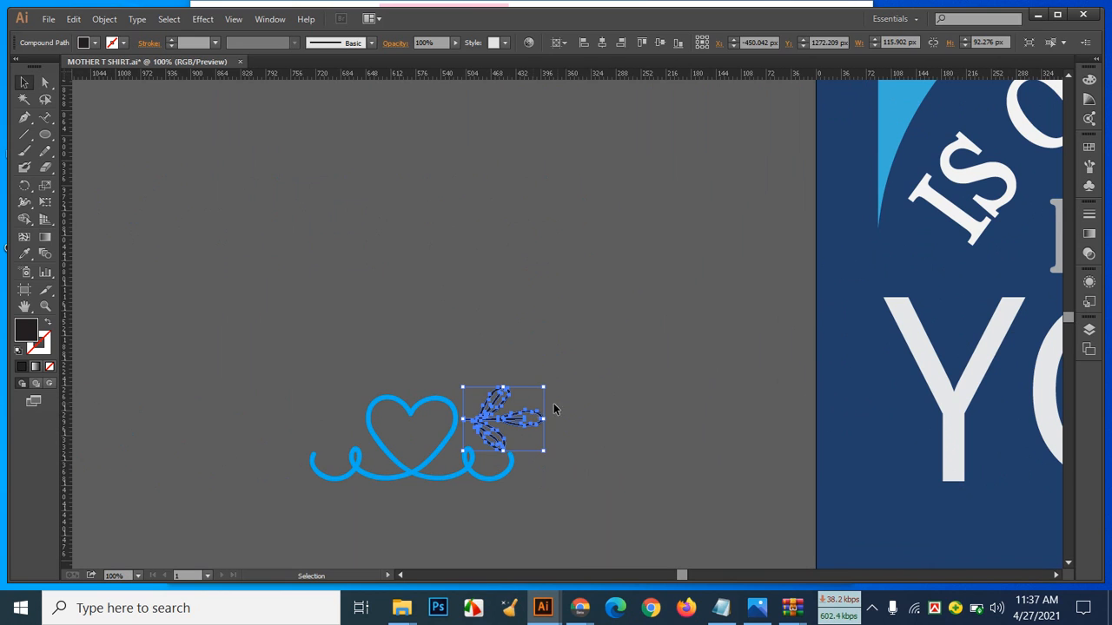
{"action": "left_click", "coordinate": [569, 416]}
{"action": "left_click", "coordinate": [527, 415]}
{"action": "left_click_drag", "start_coordinate": [544, 388], "coordinate": [535, 397]}
{"action": "left_click", "coordinate": [573, 417]}
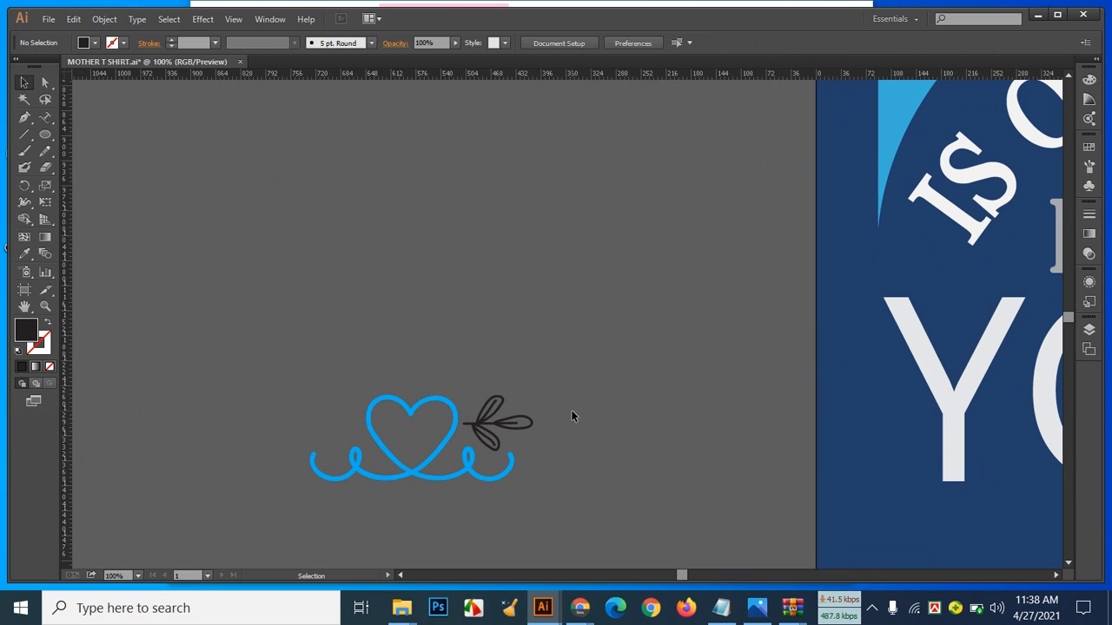
Step: Fill the leaf sprig beside the heart with bright blue
{"action": "left_click", "coordinate": [506, 424]}
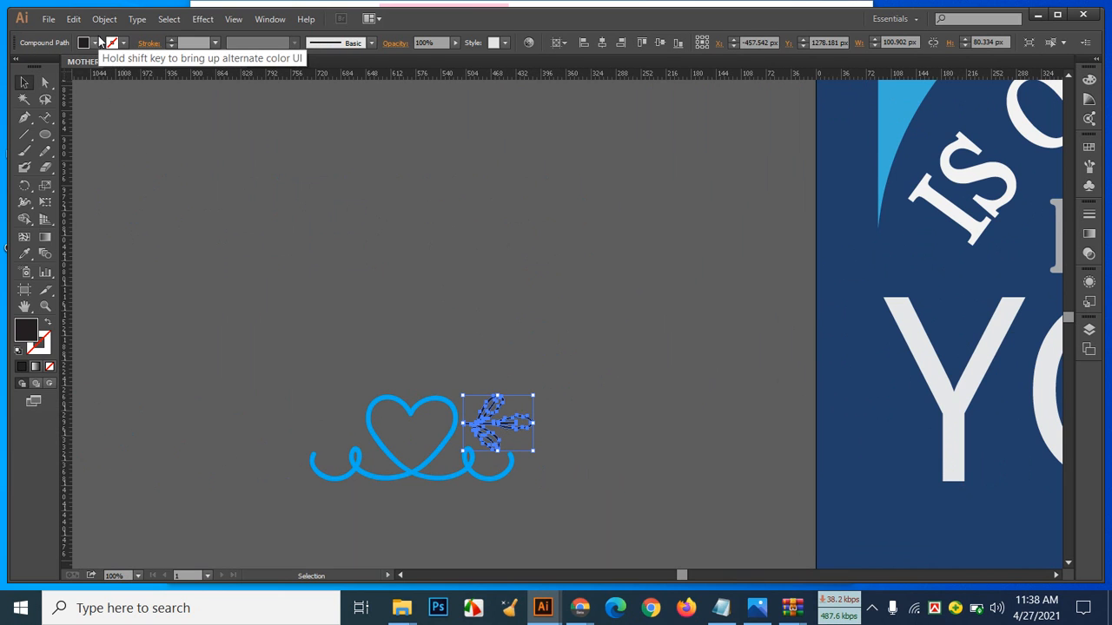
{"action": "left_click", "coordinate": [94, 43]}
{"action": "left_click", "coordinate": [77, 66]}
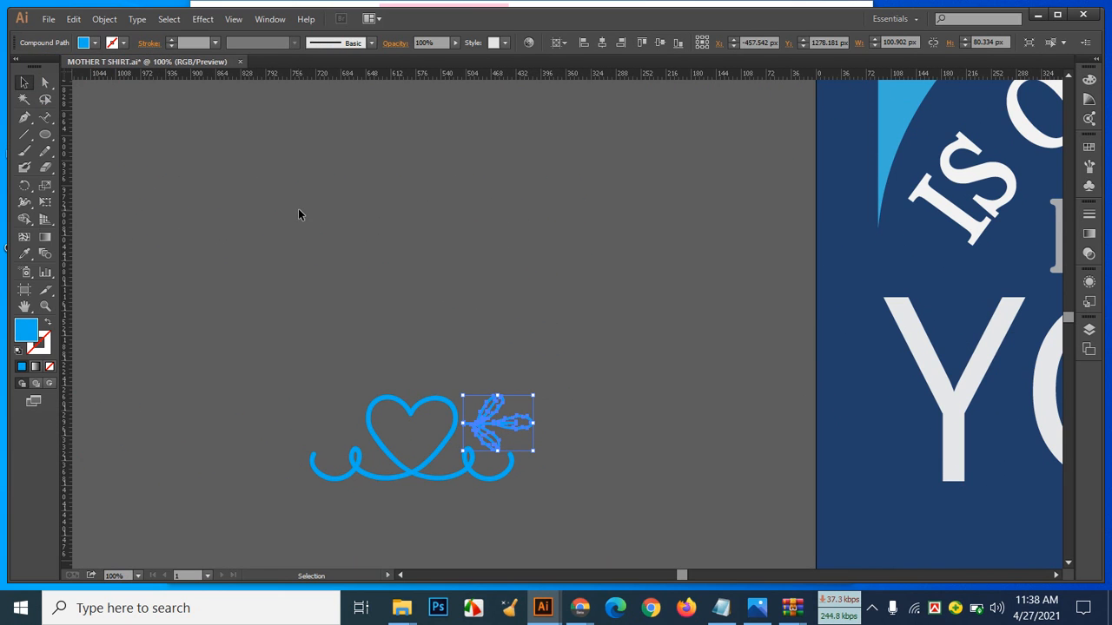
{"action": "left_click", "coordinate": [414, 257]}
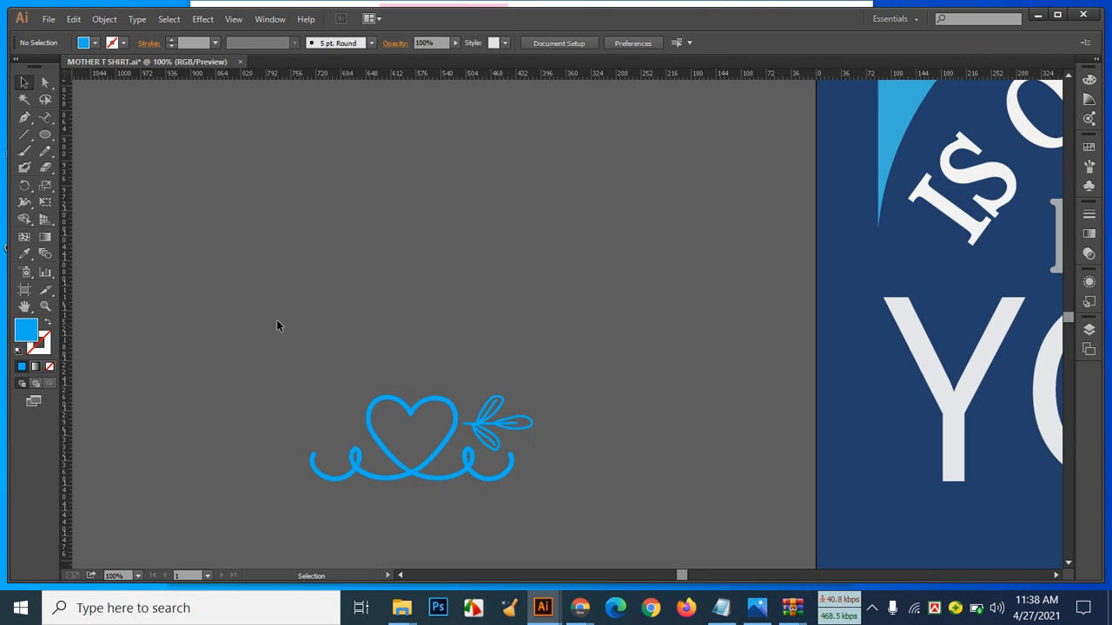
Step: Recolor the heart flourish and leaf sprig together by sampling the light blue of the artboard's corner shape with the Eyedropper
{"action": "left_click_drag", "start_coordinate": [557, 500], "coordinate": [561, 502]}
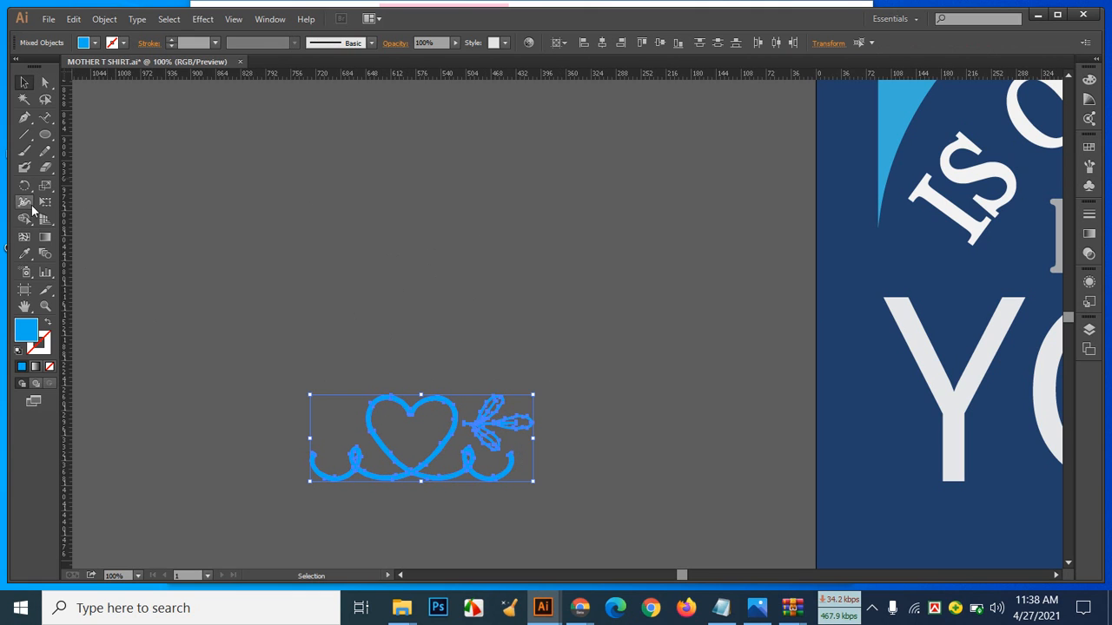
{"action": "left_click", "coordinate": [24, 254]}
{"action": "left_click", "coordinate": [902, 114]}
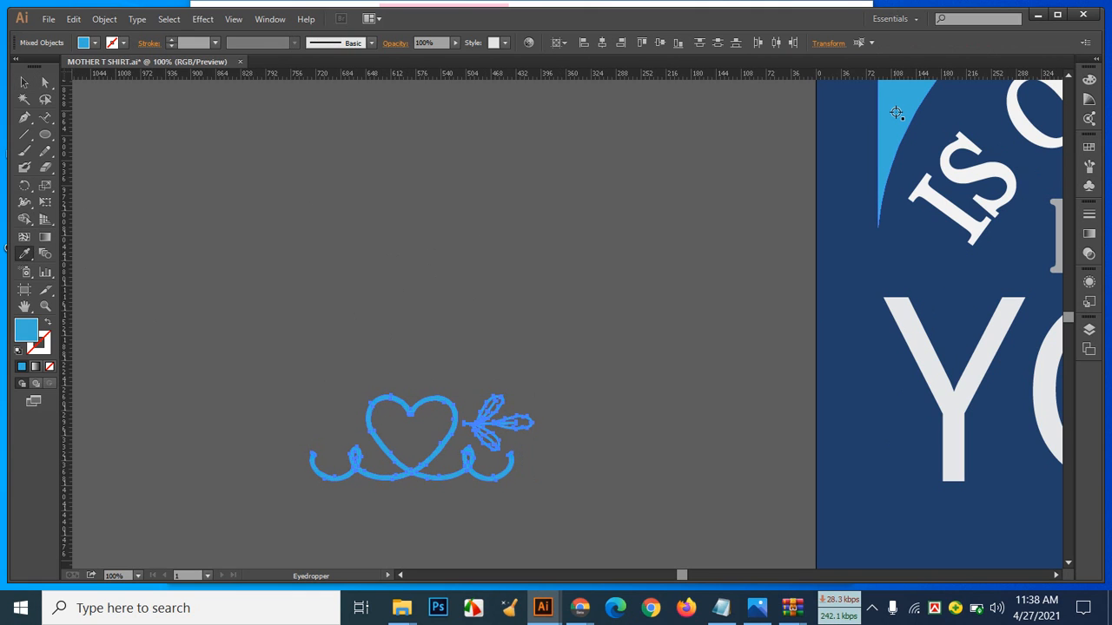
{"action": "left_click", "coordinate": [24, 81]}
{"action": "left_click", "coordinate": [575, 323]}
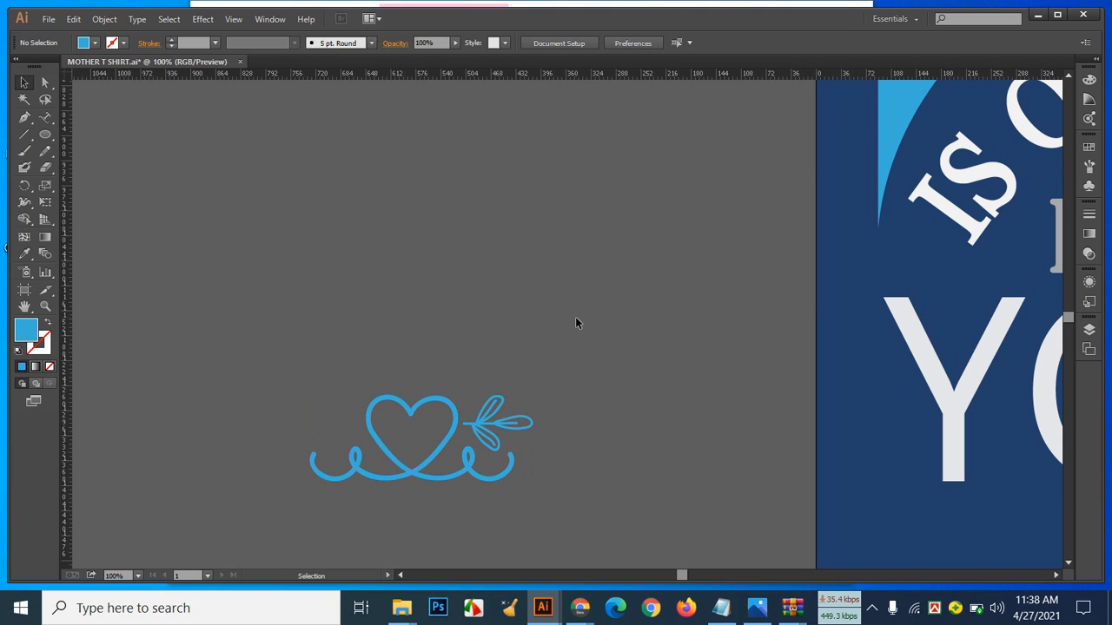
Step: Create a copy of the leaf sprig reflected across the vertical axis
{"action": "left_click", "coordinate": [491, 415]}
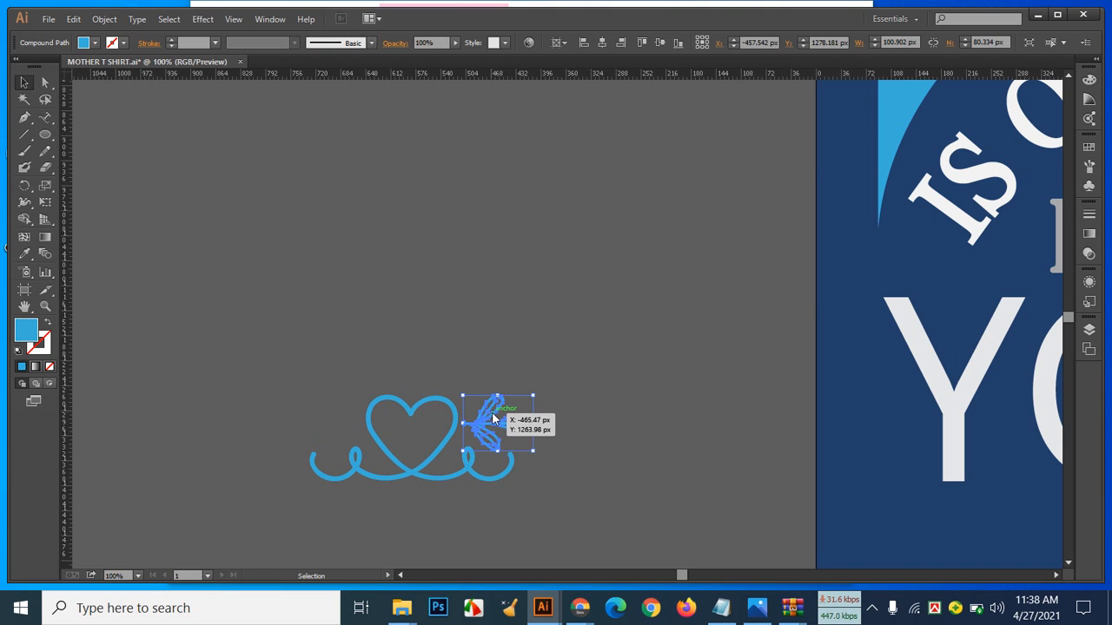
{"action": "right_click", "coordinate": [492, 414]}
{"action": "mouse_move", "coordinate": [544, 524]}
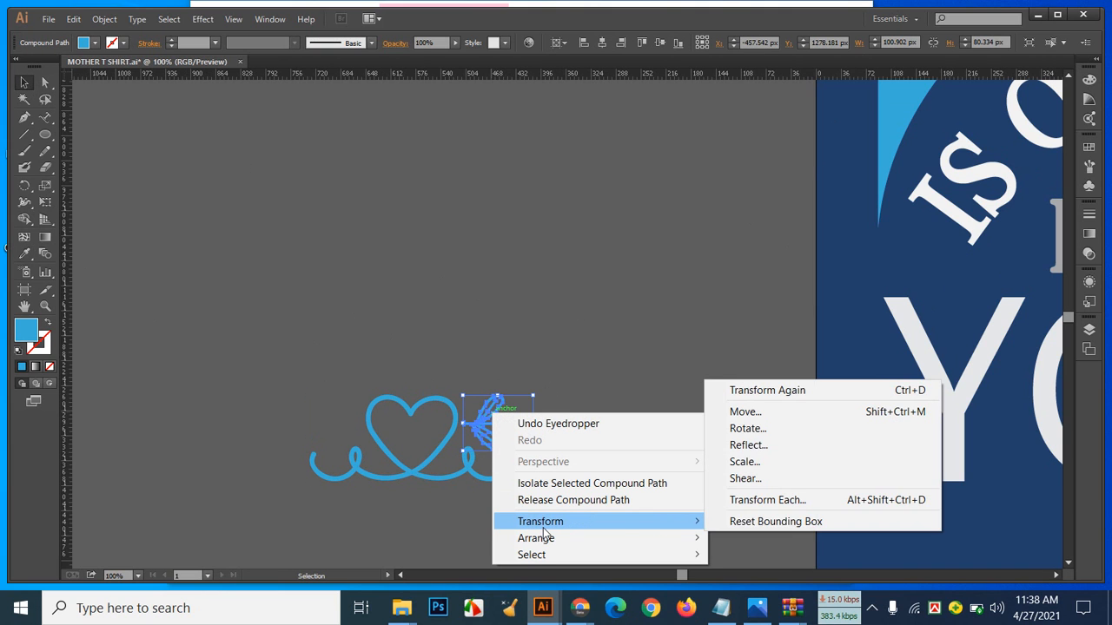
{"action": "left_click", "coordinate": [776, 446]}
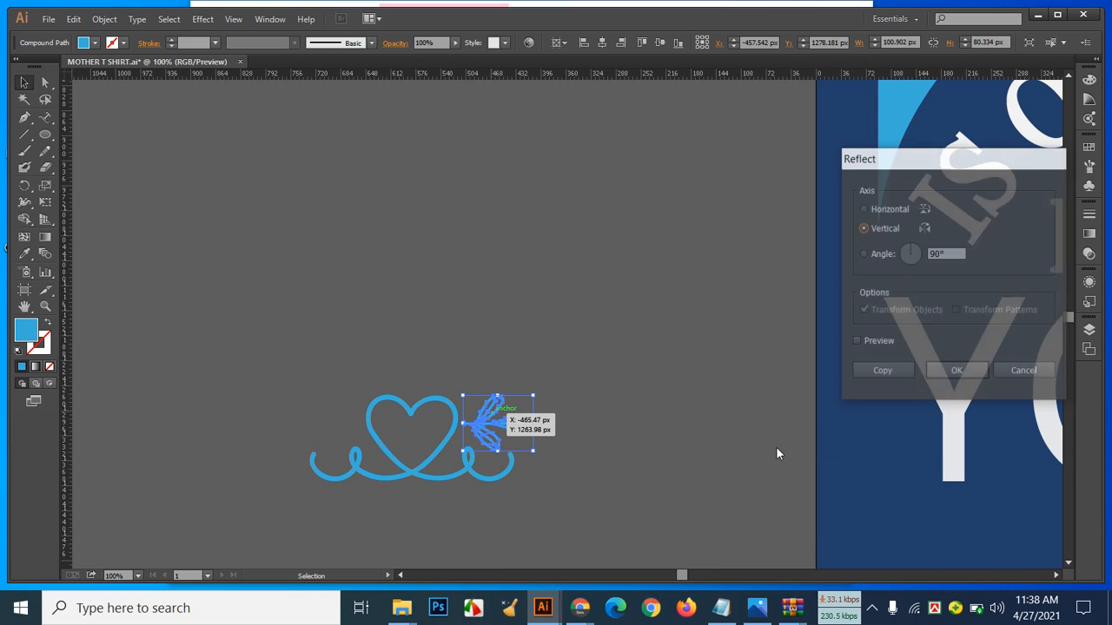
{"action": "left_click", "coordinate": [858, 341]}
{"action": "left_click", "coordinate": [883, 371]}
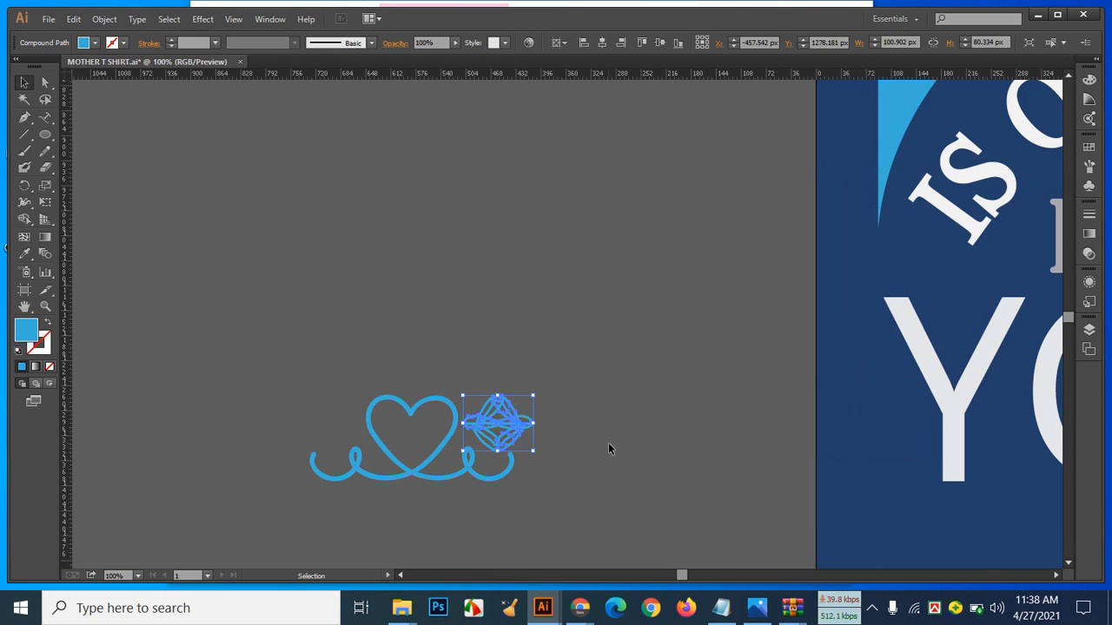
Step: Move the reflected leaf sprig to the heart's left side, opposite the original sprig
{"action": "left_click", "coordinate": [616, 442]}
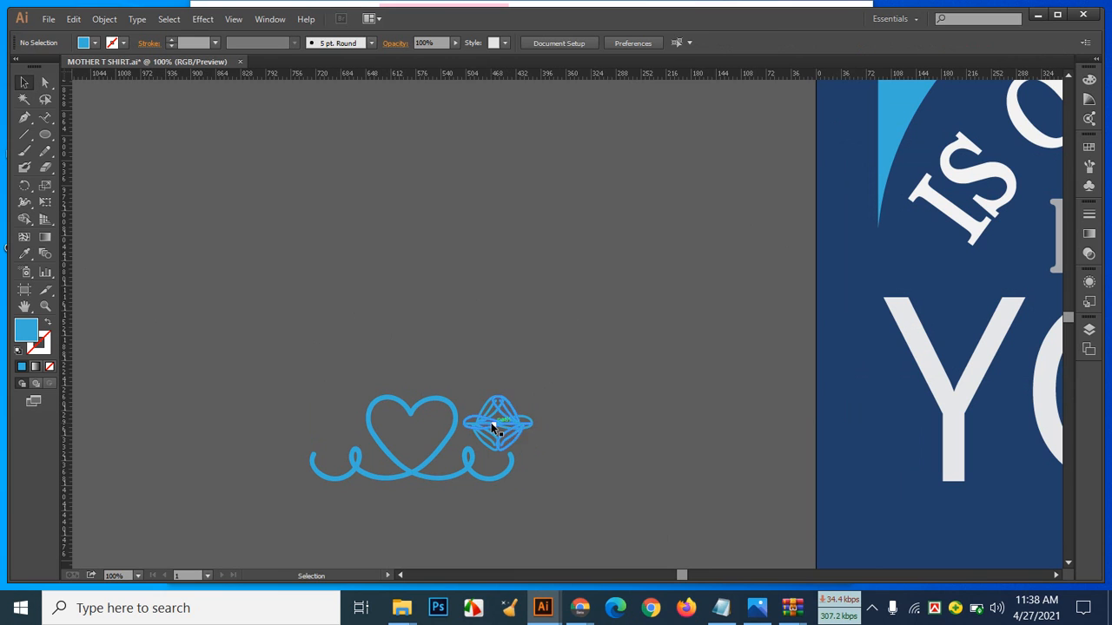
{"action": "left_click_drag", "start_coordinate": [492, 427], "coordinate": [341, 430]}
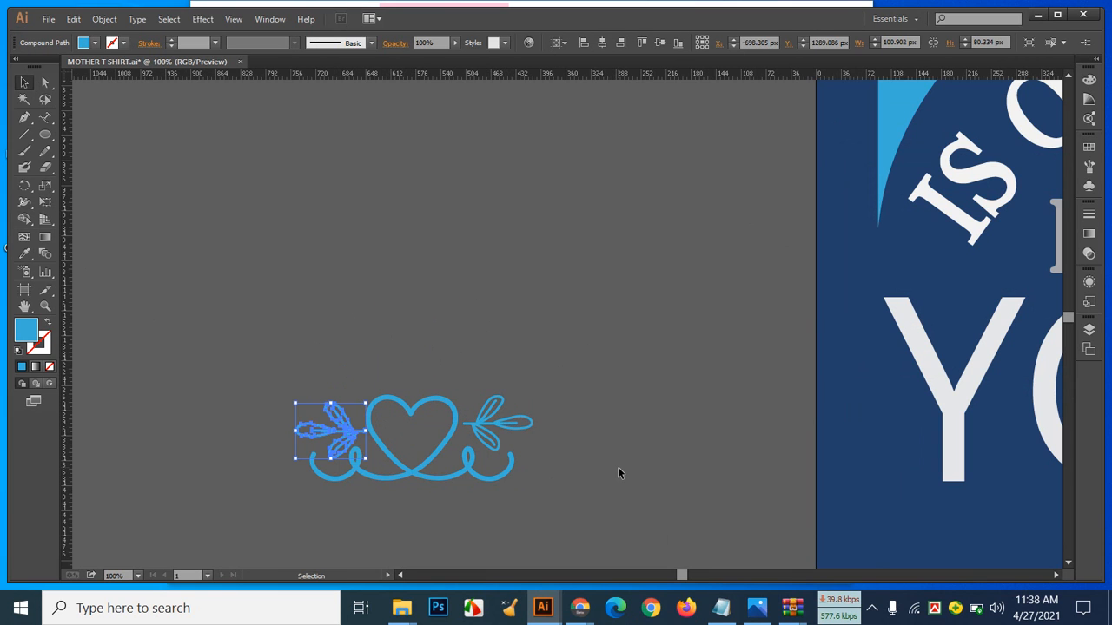
{"action": "left_click", "coordinate": [619, 473]}
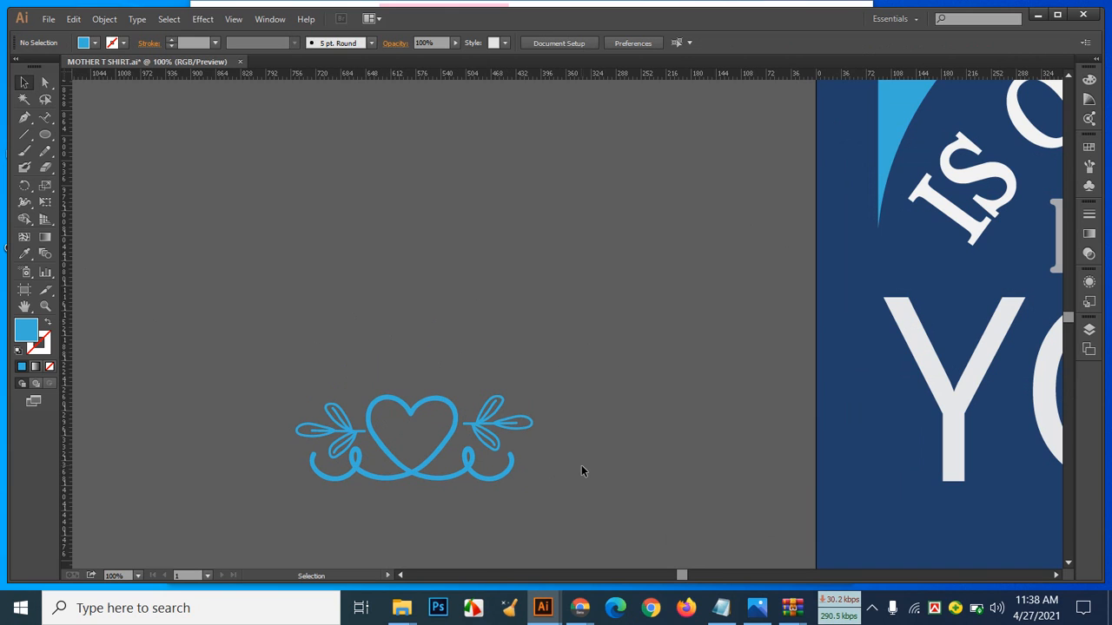
Step: Nudge the right-hand leaf sprig about 10 px closer to the heart
{"action": "left_click", "coordinate": [521, 428]}
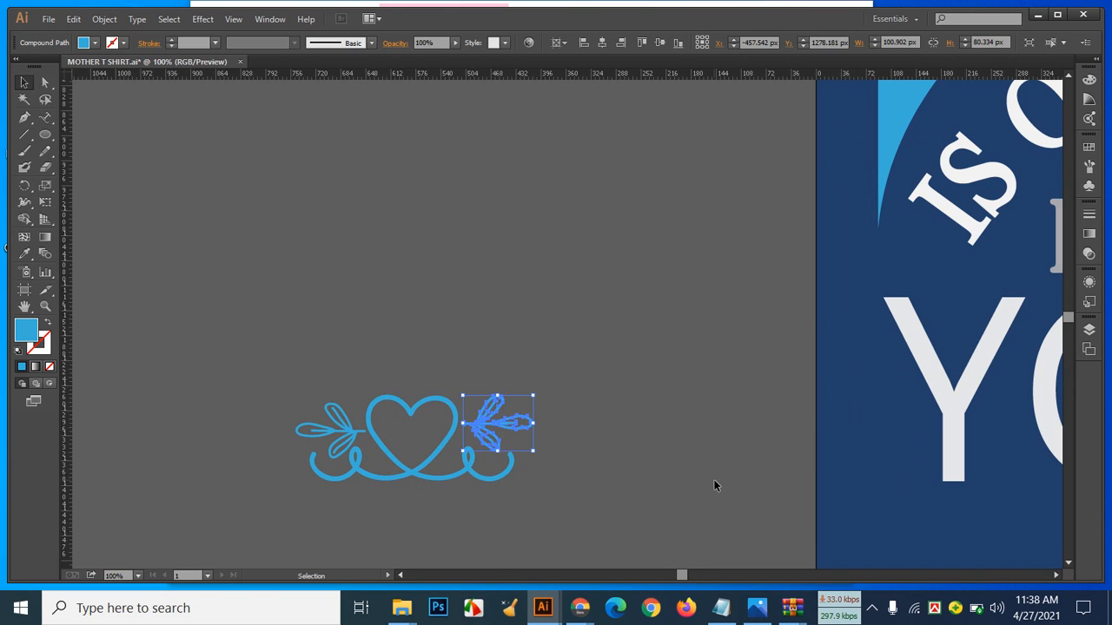
{"action": "key", "text": "Right"}
{"action": "key", "text": "Right"}
{"action": "key", "text": "Right"}
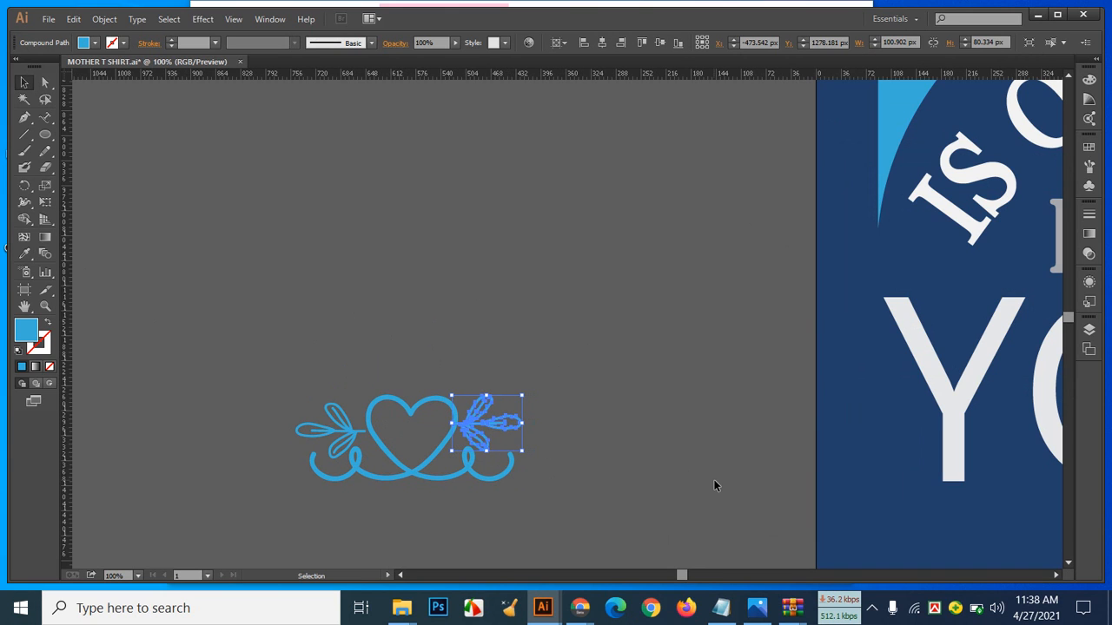
{"action": "key", "text": "Right"}
{"action": "key", "text": "Right"}
{"action": "key", "text": "Right"}
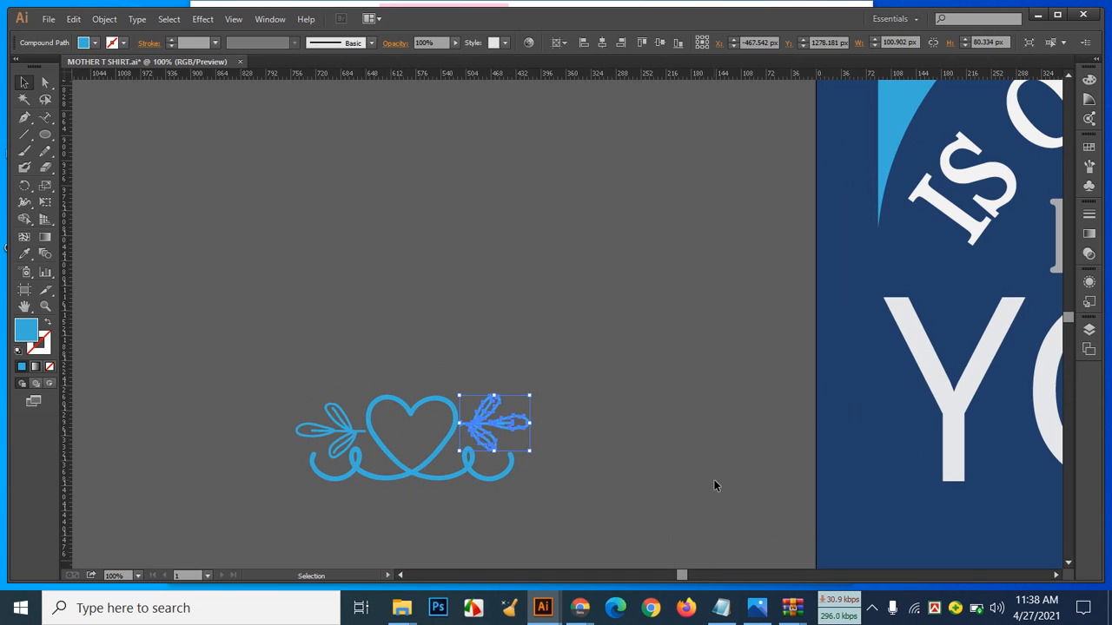
{"action": "key", "text": "Left"}
{"action": "left_click", "coordinate": [758, 440]}
Step: Raise the left-hand leaf sprig about 6 px to bring it nearer the right-hand sprig's height, keeping it close to the heart
{"action": "left_click", "coordinate": [330, 428]}
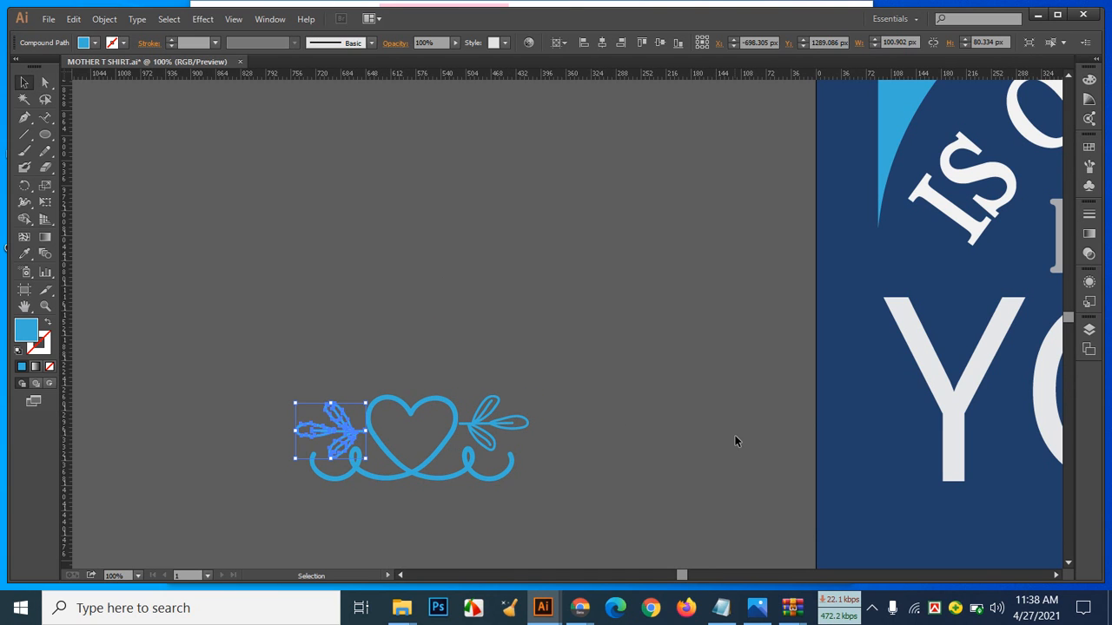
{"action": "key", "text": "Up"}
{"action": "key", "text": "Up"}
{"action": "key", "text": "Up"}
{"action": "key", "text": "Up"}
{"action": "key", "text": "Up"}
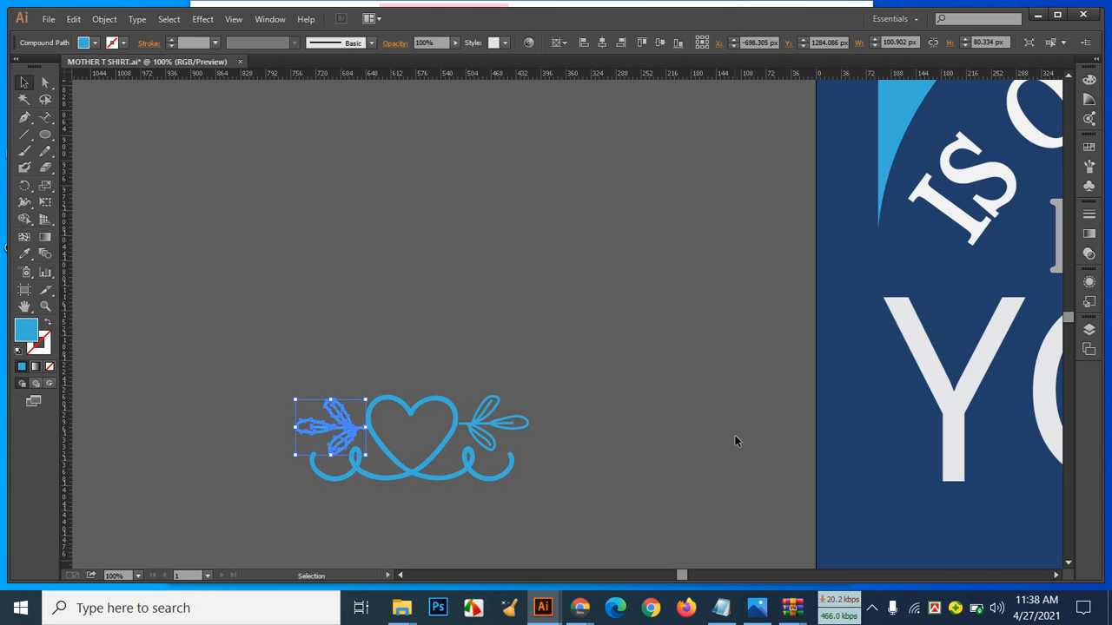
{"action": "left_click", "coordinate": [661, 381]}
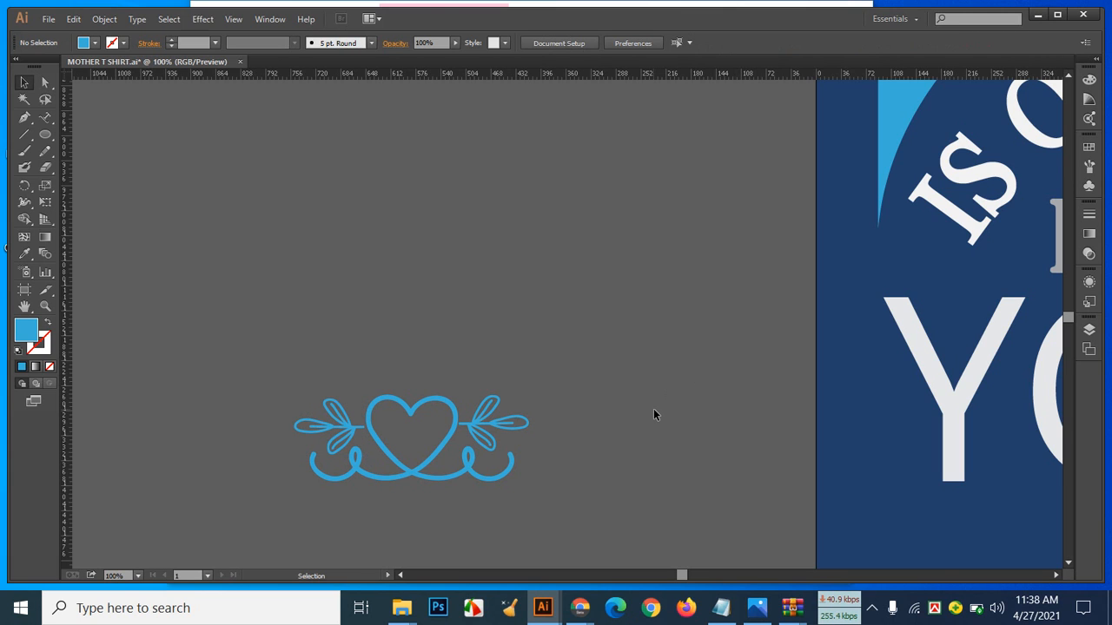
{"action": "left_click", "coordinate": [337, 426]}
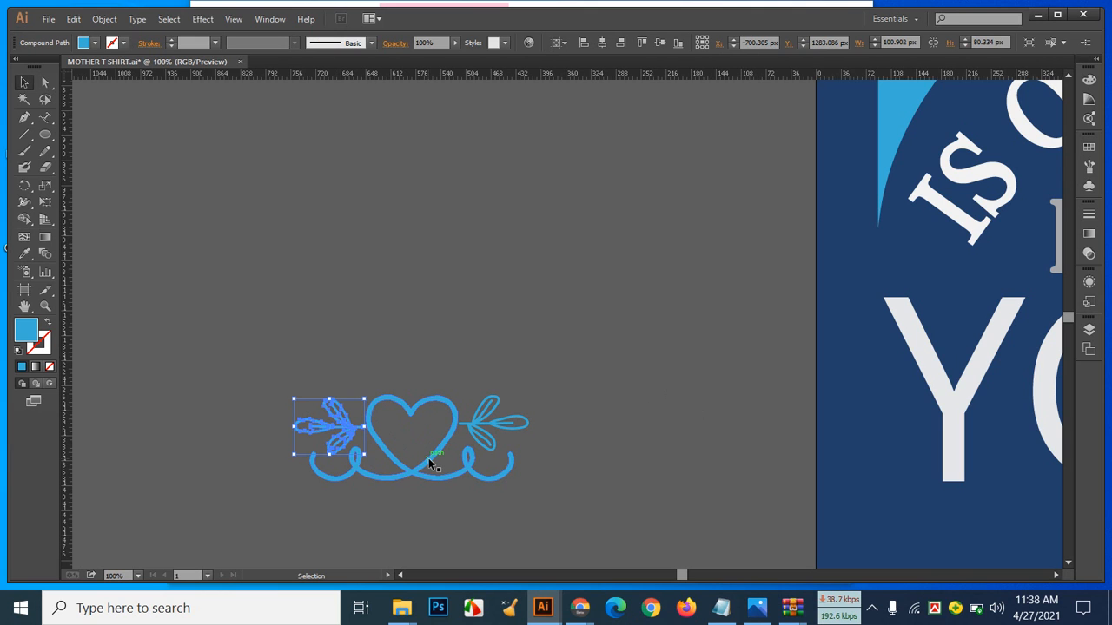
{"action": "left_click", "coordinate": [549, 442]}
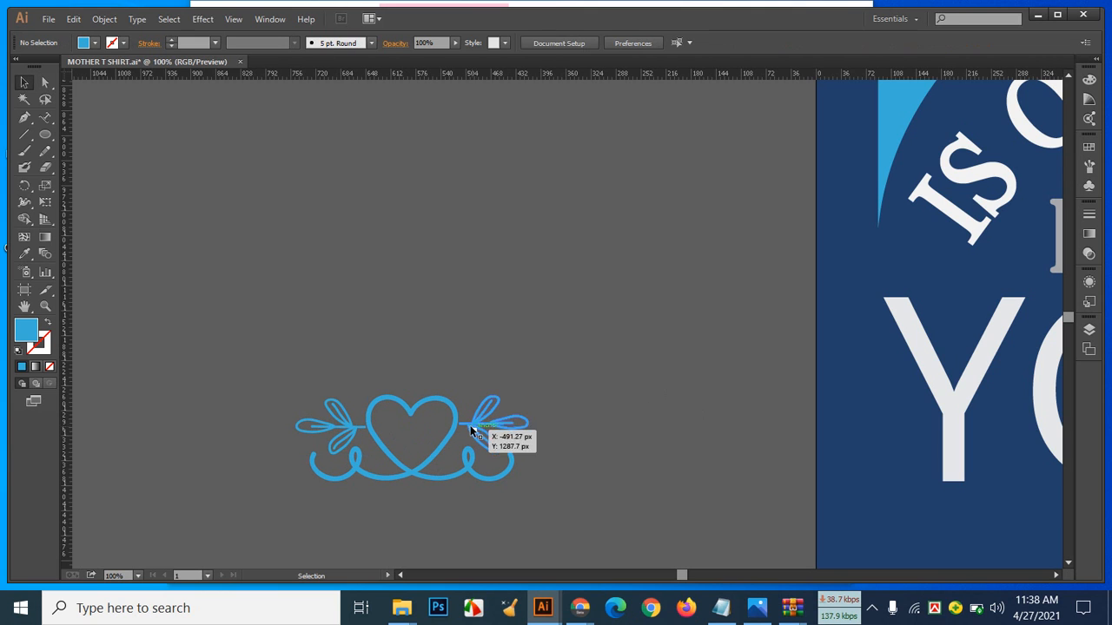
Step: Group the heart flourish with both leaf sprigs into one ornament
{"action": "left_click_drag", "start_coordinate": [299, 365], "coordinate": [571, 482]}
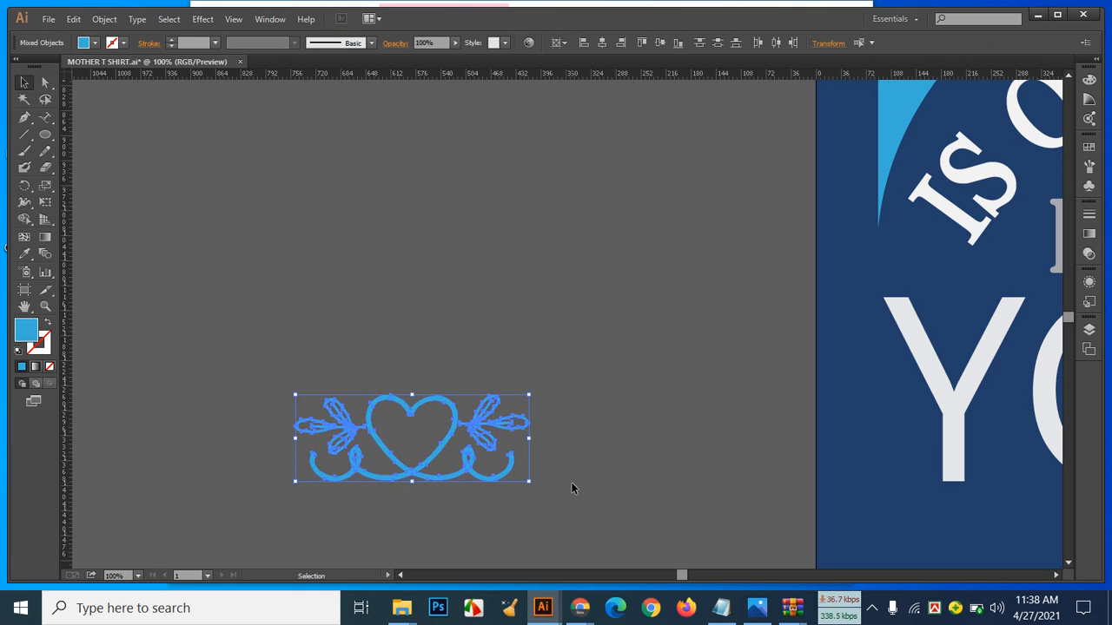
{"action": "key", "text": "a"}
{"action": "key", "text": "v"}
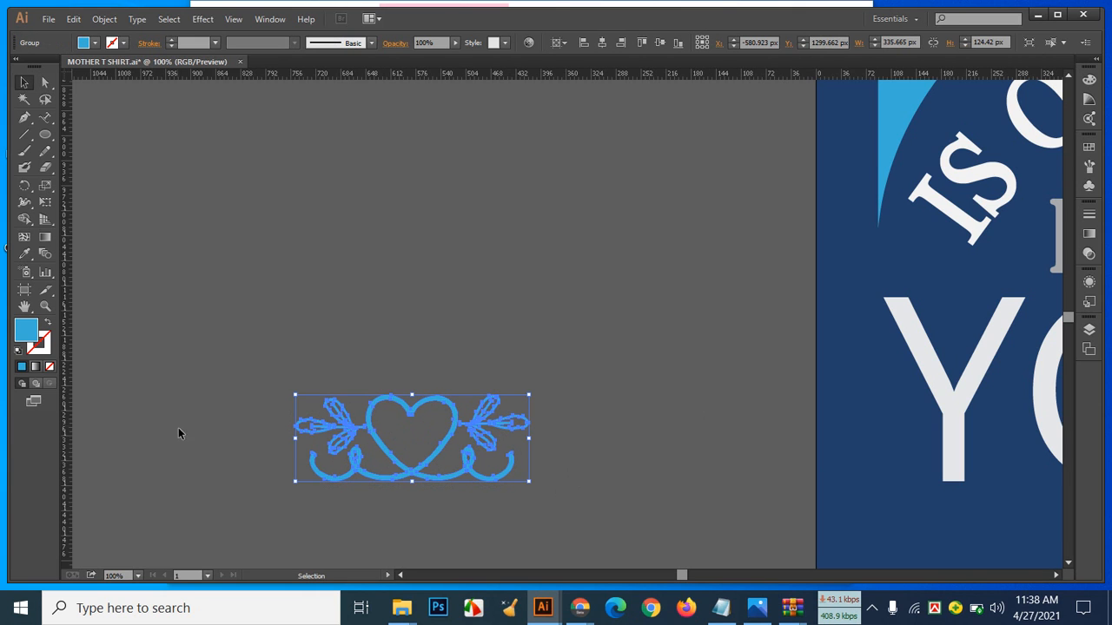
Step: Move the heart ornament onto the artboard, into the gap between the arched text and HURRY WHEN
{"action": "left_click_drag", "start_coordinate": [451, 418], "coordinate": [1000, 492]}
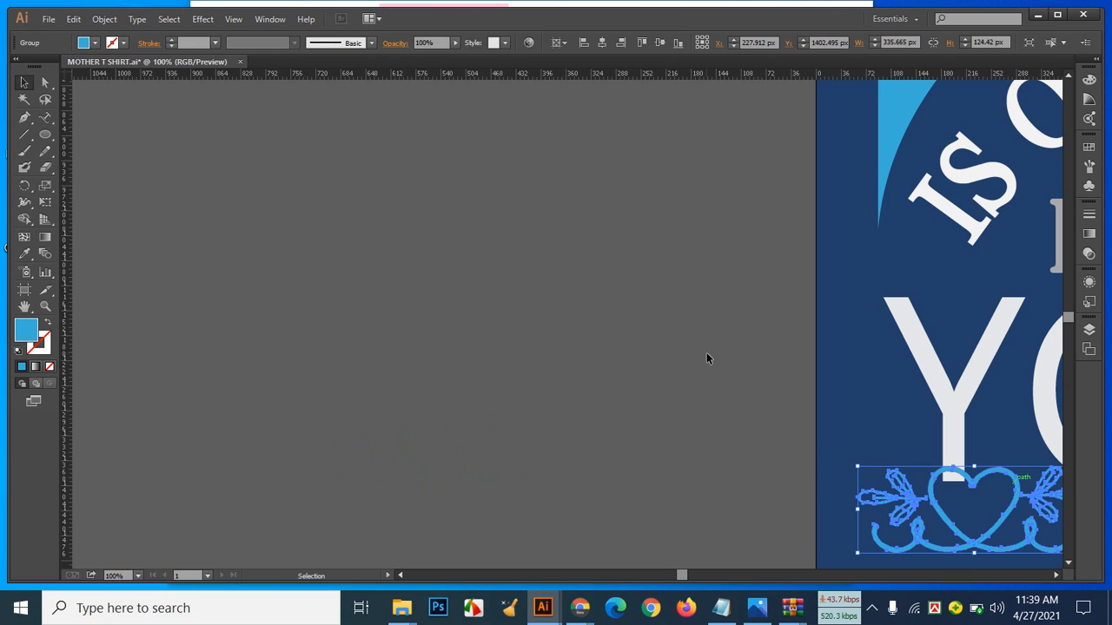
{"action": "left_click", "coordinate": [699, 351]}
{"action": "left_click_drag", "start_coordinate": [698, 347], "coordinate": [93, 341]}
{"action": "key", "text": "ctrl+minus"}
{"action": "key", "text": "ctrl+minus"}
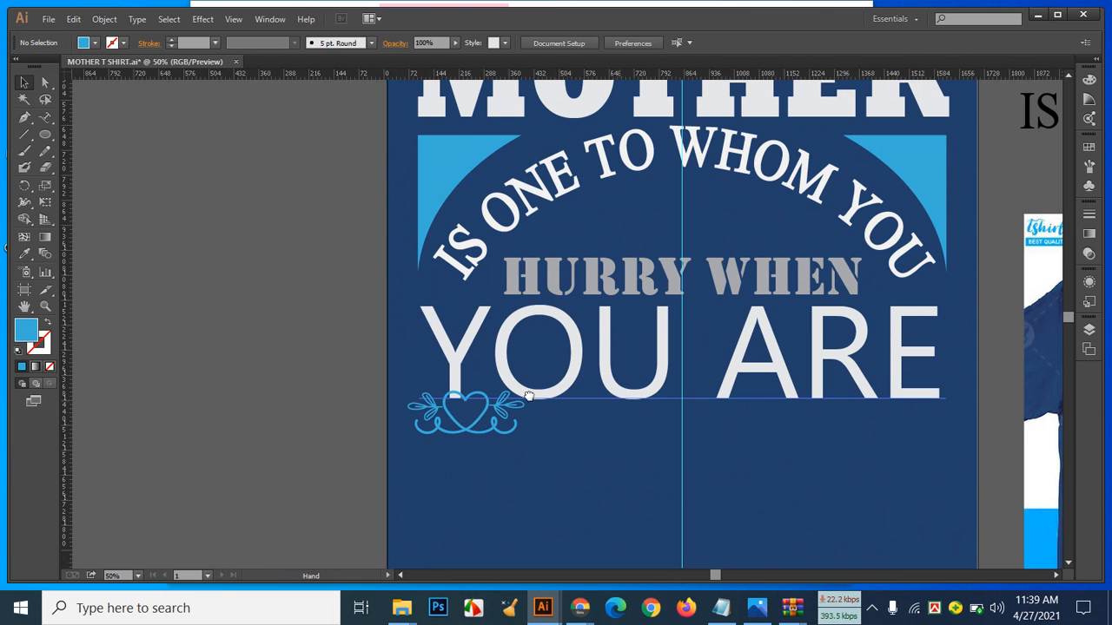
{"action": "left_click_drag", "start_coordinate": [631, 410], "coordinate": [366, 374]}
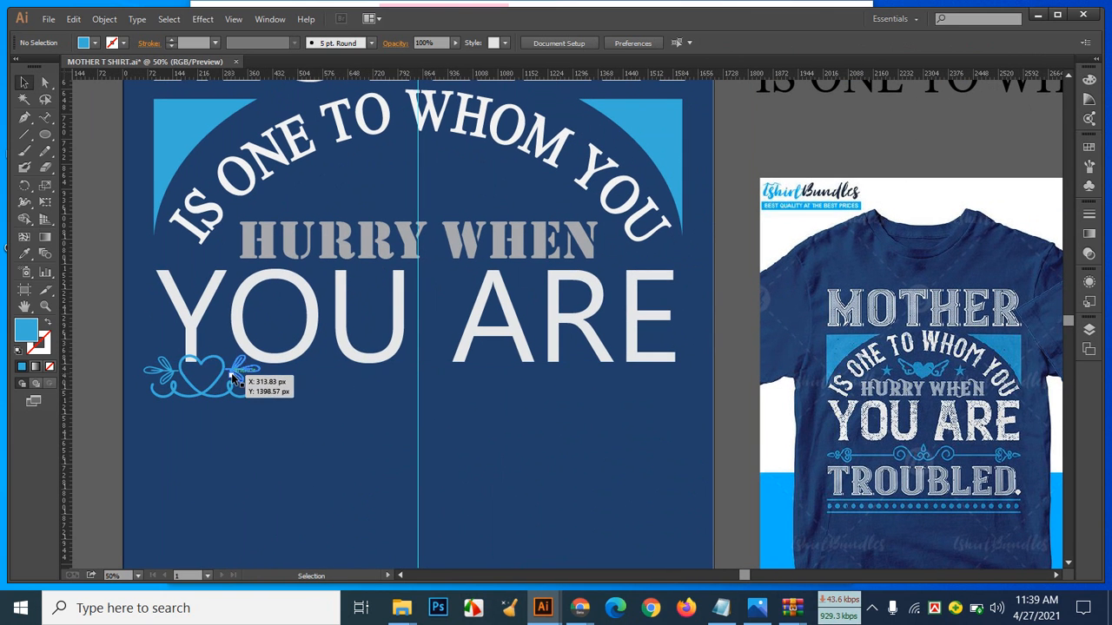
{"action": "left_click_drag", "start_coordinate": [233, 378], "coordinate": [445, 179]}
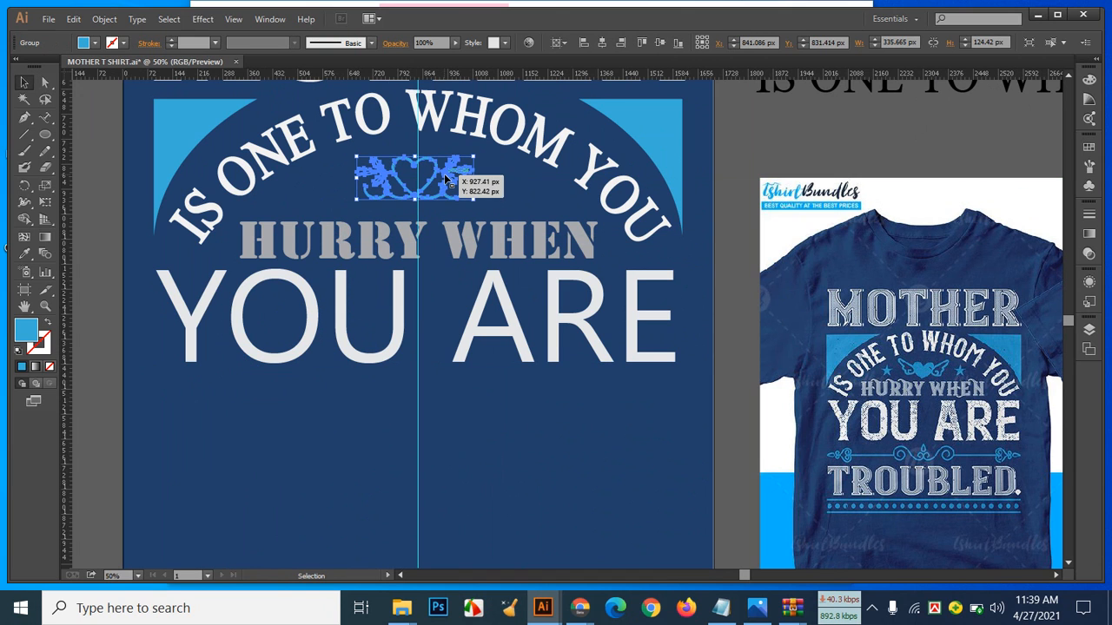
Step: Center the heart ornament horizontally on the artboard, and enlarge it proportionally from its center to about 519 × 192 px
{"action": "left_click", "coordinate": [609, 42]}
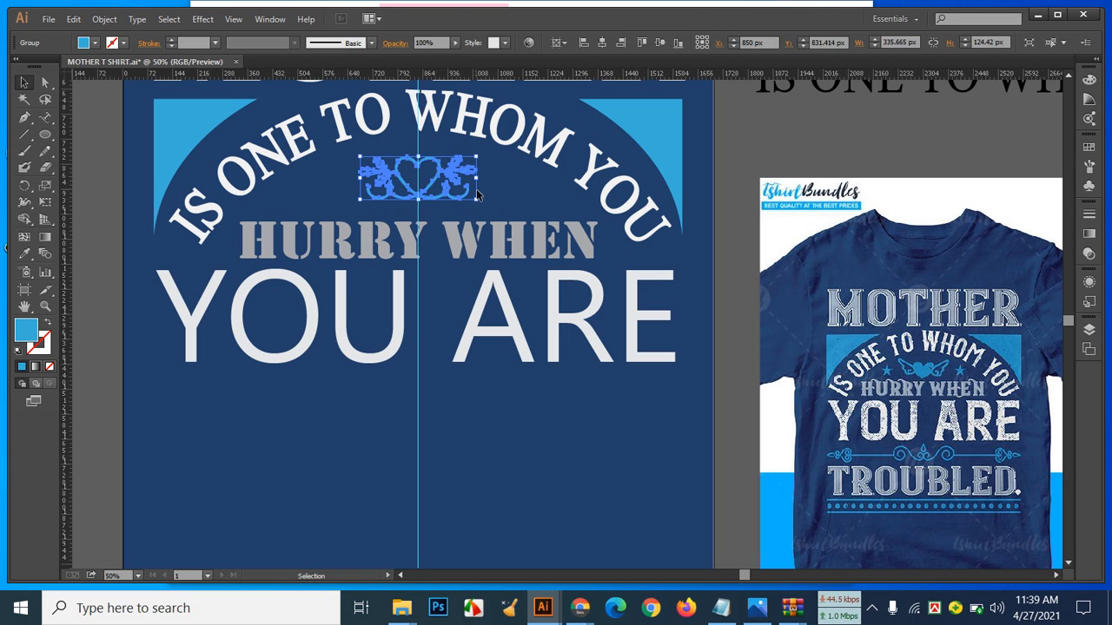
{"action": "left_click_drag", "start_coordinate": [476, 200], "coordinate": [507, 209]}
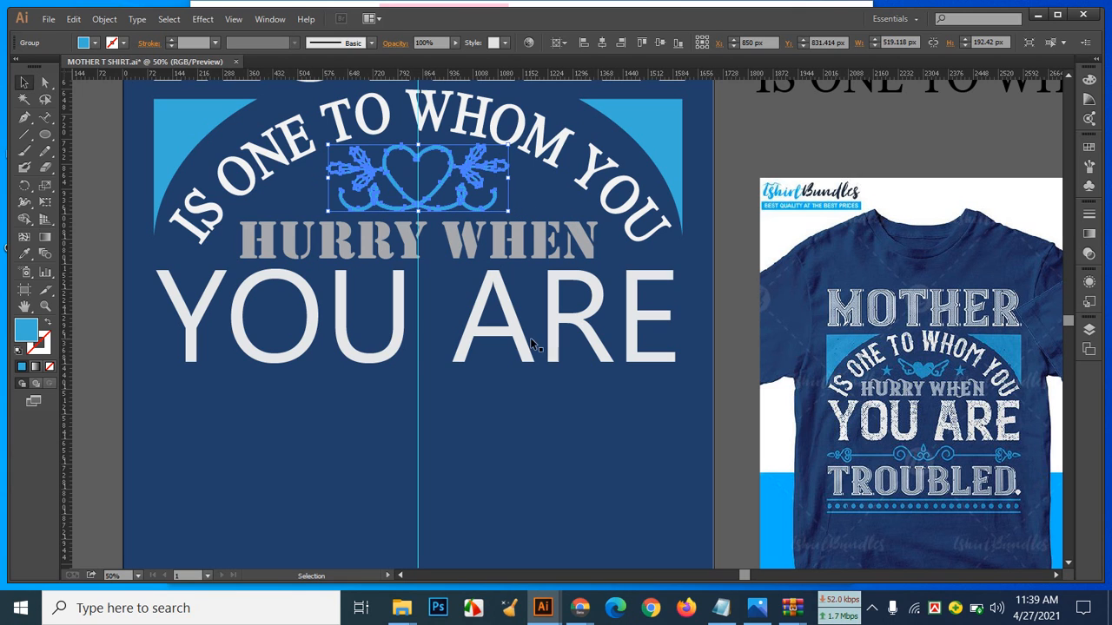
{"action": "left_click", "coordinate": [548, 431]}
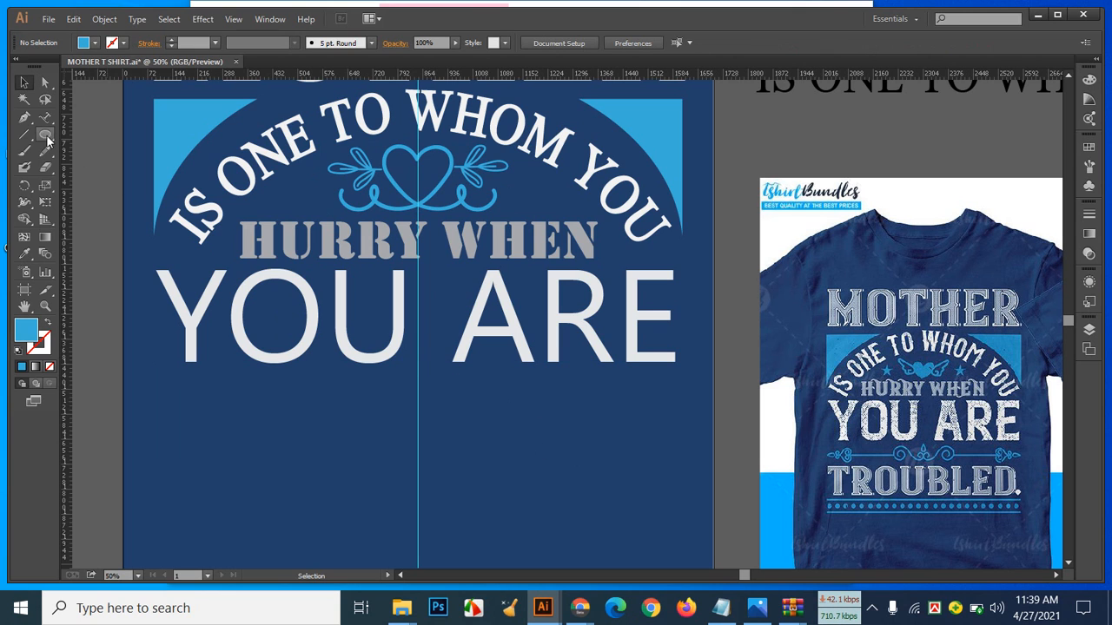
{"action": "left_click_drag", "start_coordinate": [48, 141], "coordinate": [90, 203]}
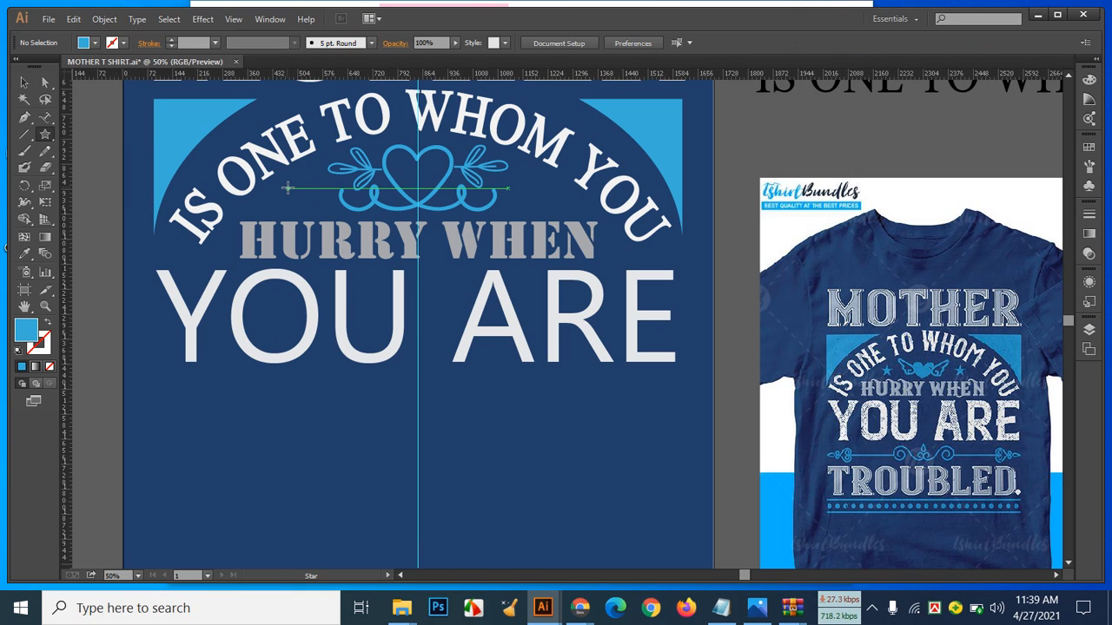
{"action": "left_click_drag", "start_coordinate": [287, 188], "coordinate": [303, 200]}
{"action": "left_click", "coordinate": [24, 83]}
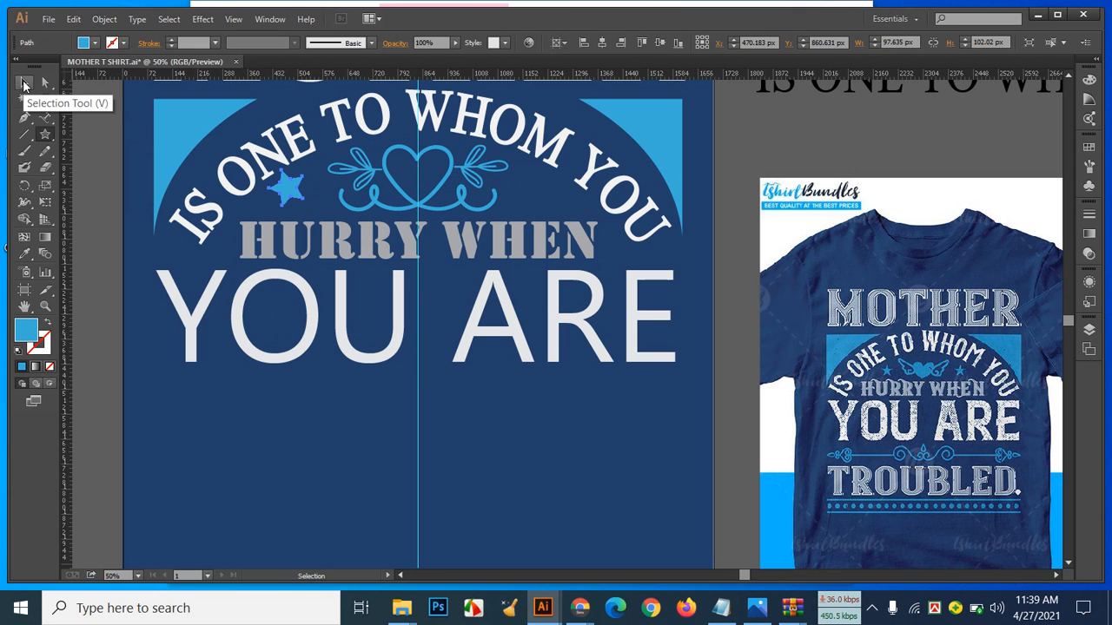
{"action": "left_click", "coordinate": [288, 188]}
{"action": "left_click_drag", "start_coordinate": [289, 190], "coordinate": [304, 192]}
{"action": "left_click", "coordinate": [505, 407]}
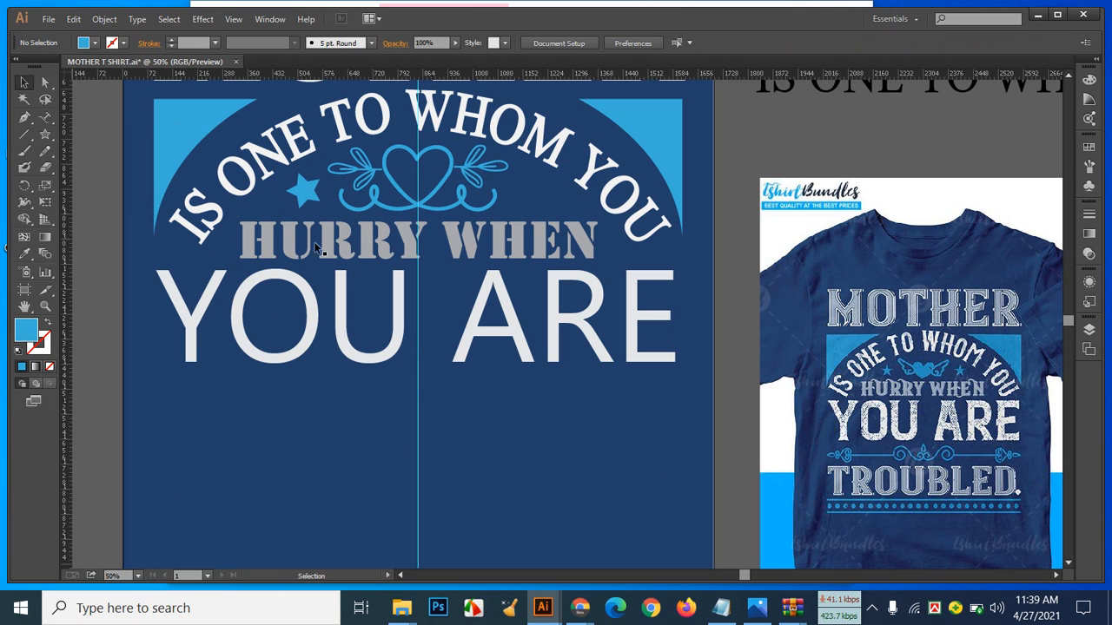
{"action": "left_click", "coordinate": [306, 195]}
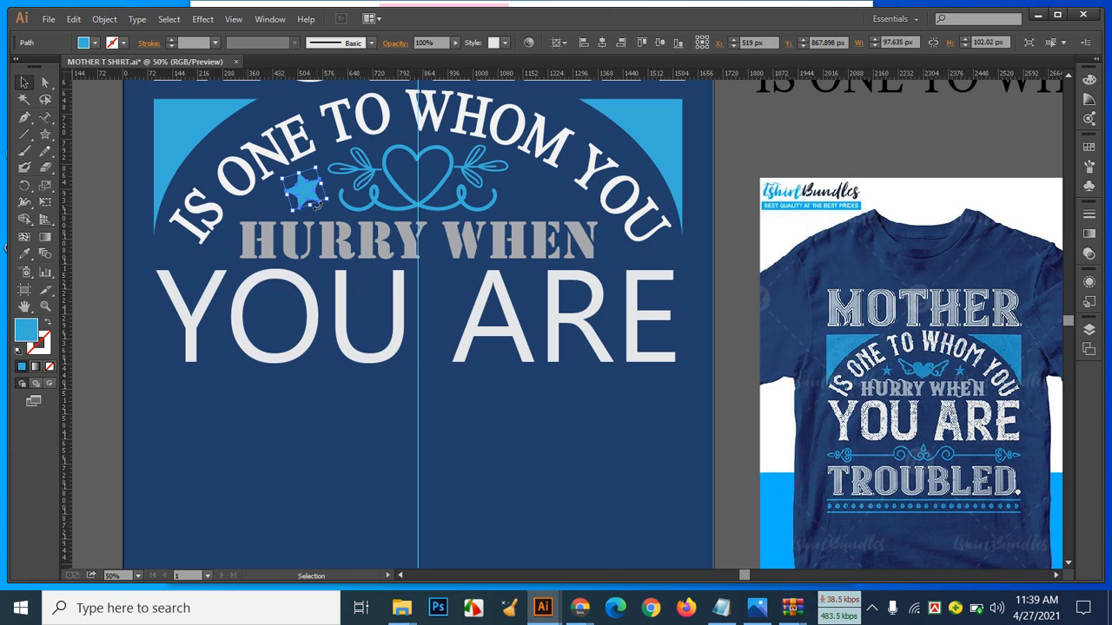
{"action": "key", "text": "Delete"}
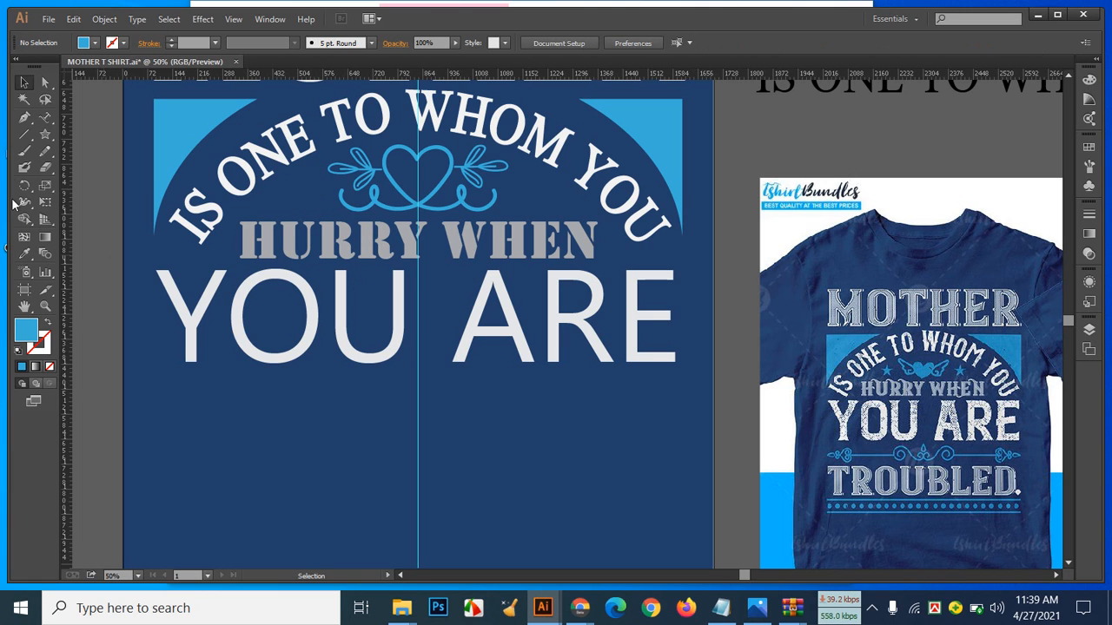
Step: Create an eight-point star with radii of 53.645 px and 26.8225 px, and place it left of the heart ornament above HURRY
{"action": "left_click", "coordinate": [45, 134]}
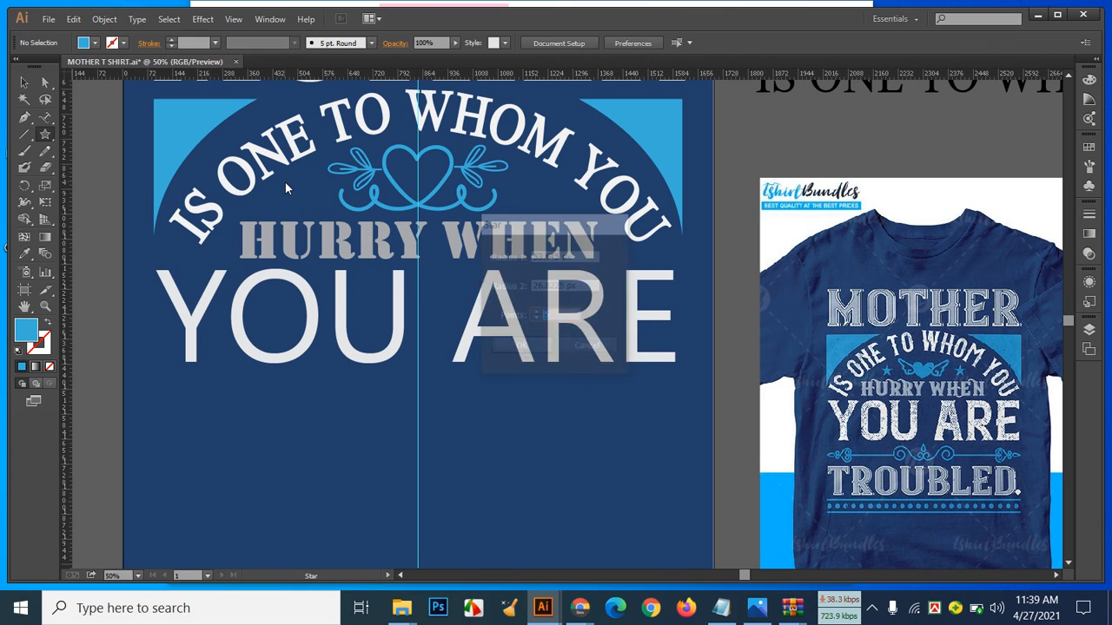
{"action": "left_click", "coordinate": [285, 182]}
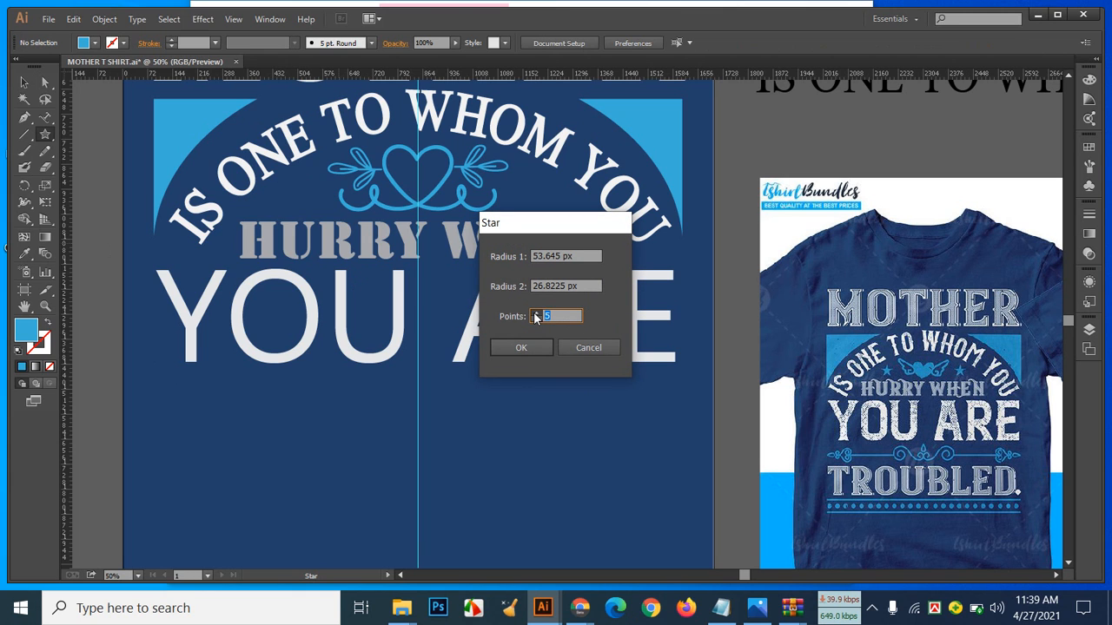
{"action": "type", "text": "8"}
{"action": "left_click", "coordinate": [542, 347]}
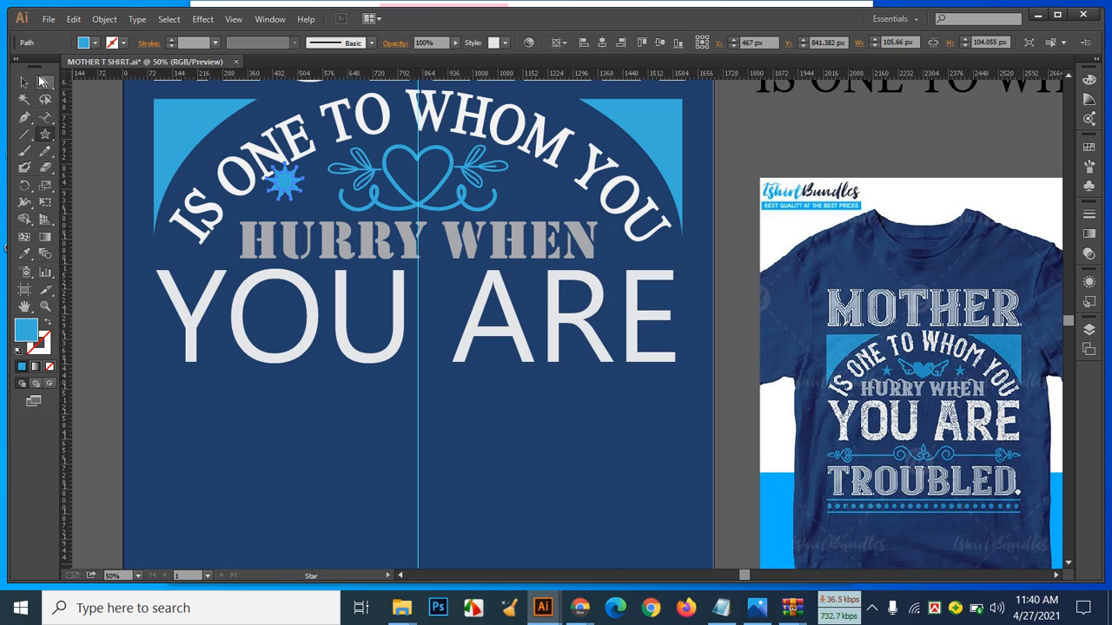
{"action": "left_click", "coordinate": [24, 81]}
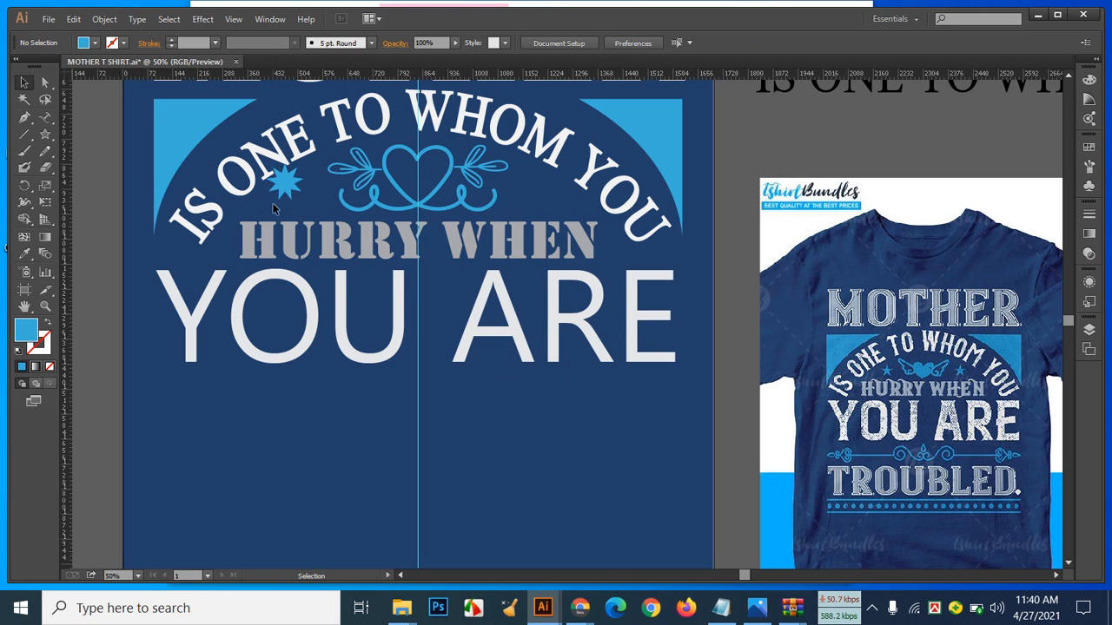
{"action": "left_click_drag", "start_coordinate": [287, 185], "coordinate": [305, 193]}
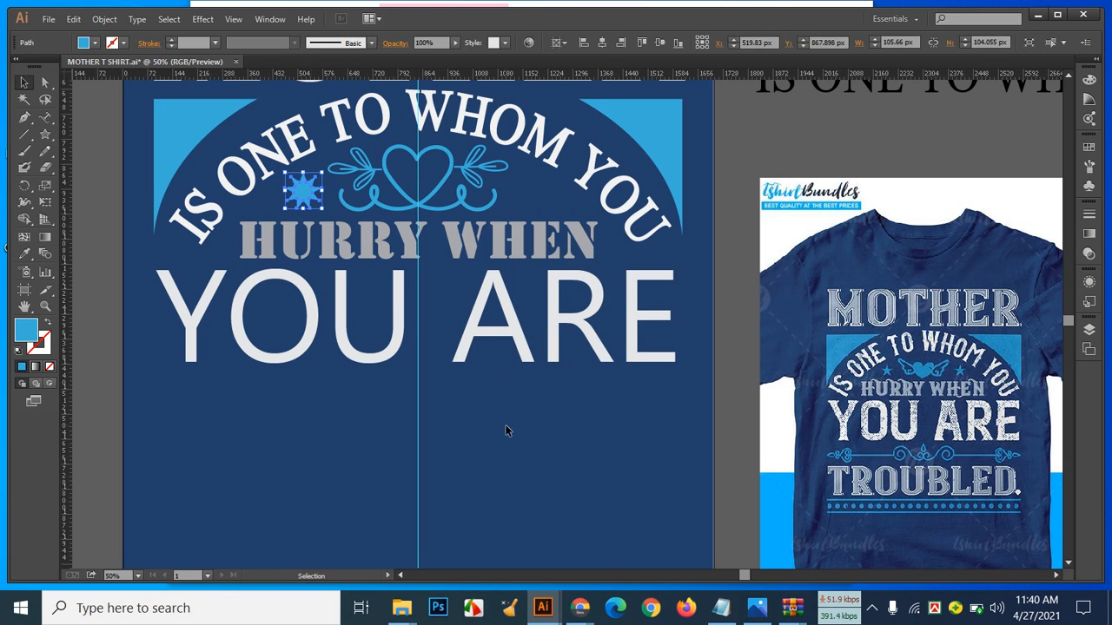
{"action": "left_click", "coordinate": [518, 436]}
Step: Duplicate the star to the opposite side of the heart ornament above WHEN, and nudge the copy slightly toward the heart
{"action": "left_click", "coordinate": [299, 199]}
{"action": "left_click_drag", "start_coordinate": [299, 199], "coordinate": [536, 197]}
{"action": "left_click_drag", "start_coordinate": [536, 198], "coordinate": [538, 199]}
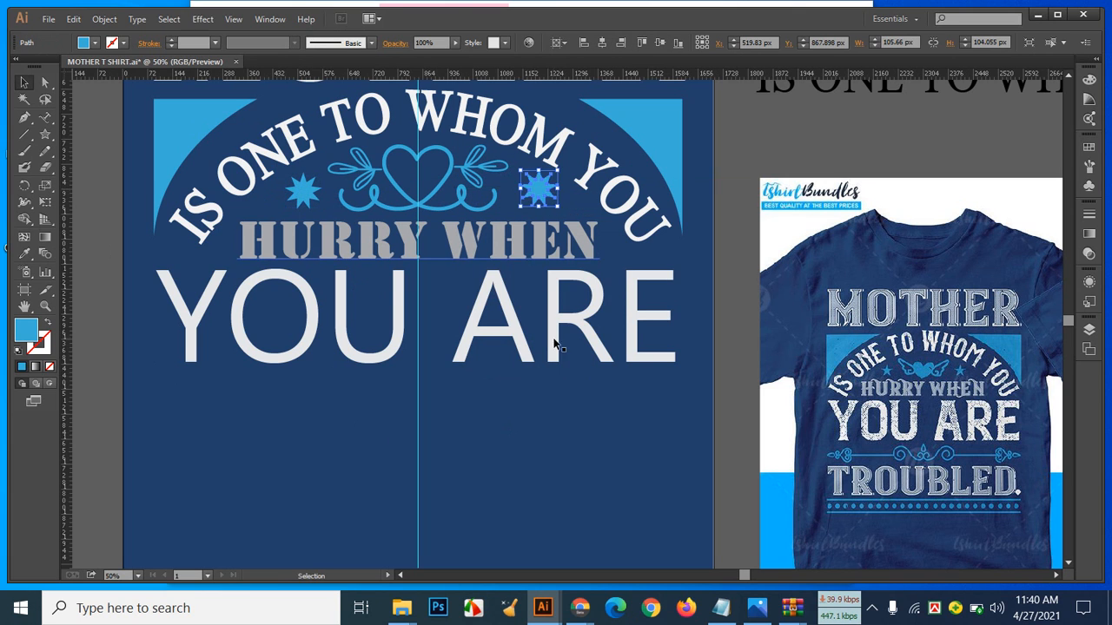
{"action": "left_click", "coordinate": [573, 401]}
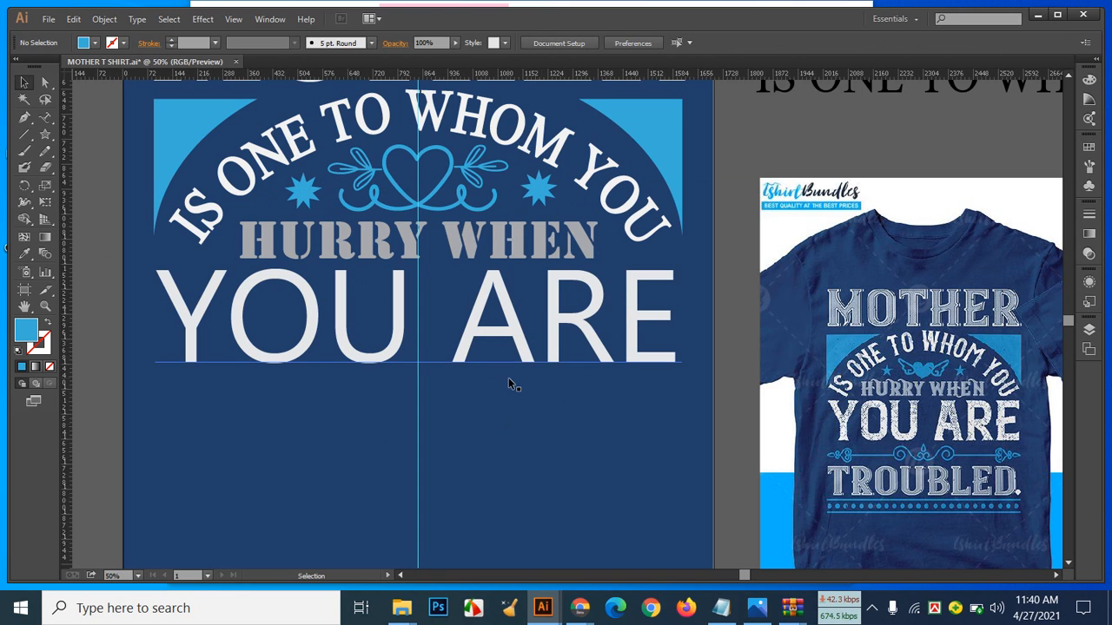
{"action": "left_click", "coordinate": [544, 196]}
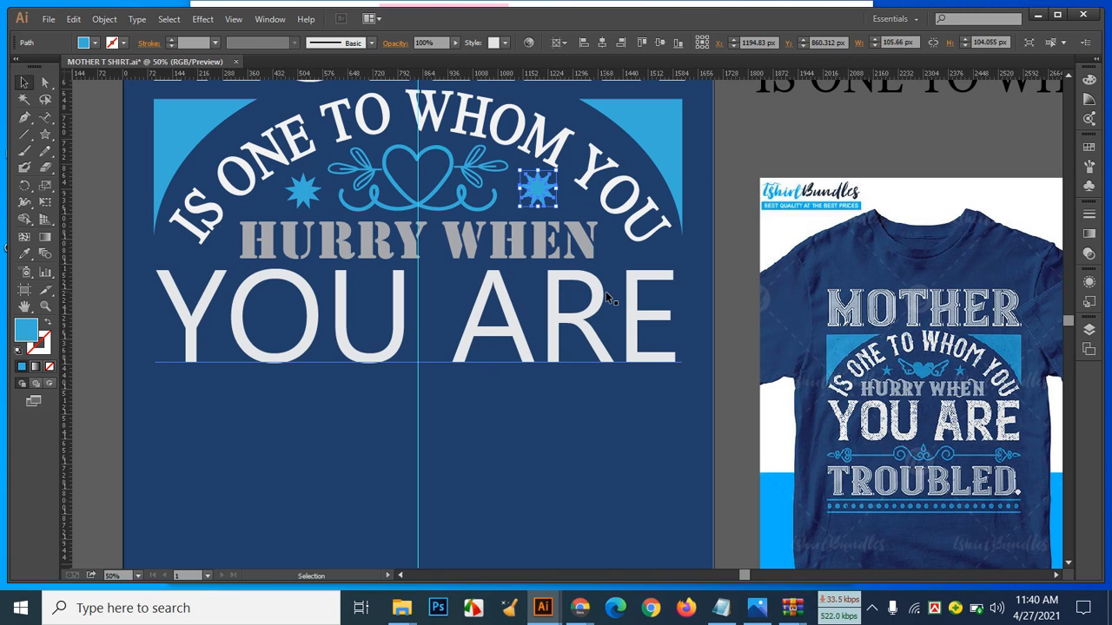
{"action": "left_click", "coordinate": [574, 467]}
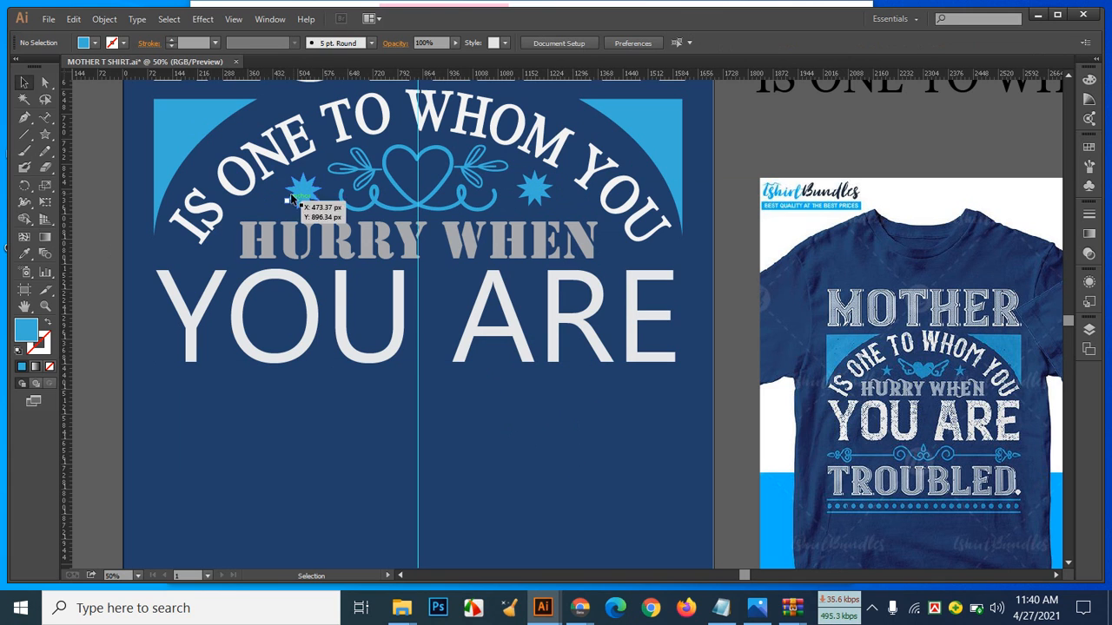
{"action": "left_click", "coordinate": [291, 200]}
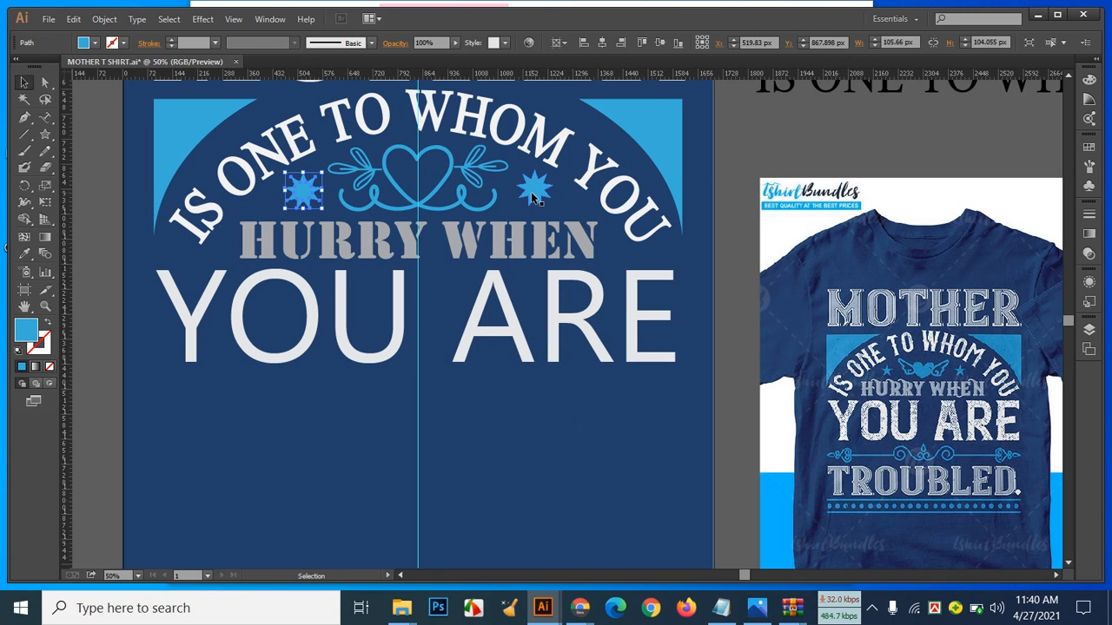
Step: Select both stars to check them against each other, deselect them, and save the T-shirt document
{"action": "left_click", "coordinate": [533, 198], "text": "shift"}
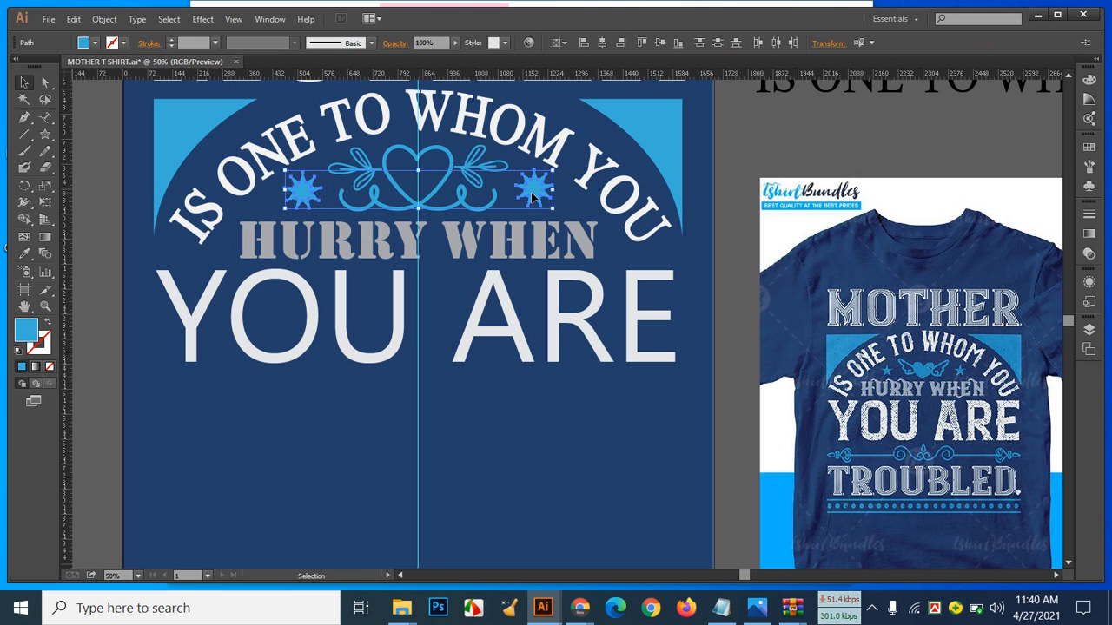
{"action": "left_click", "coordinate": [582, 464]}
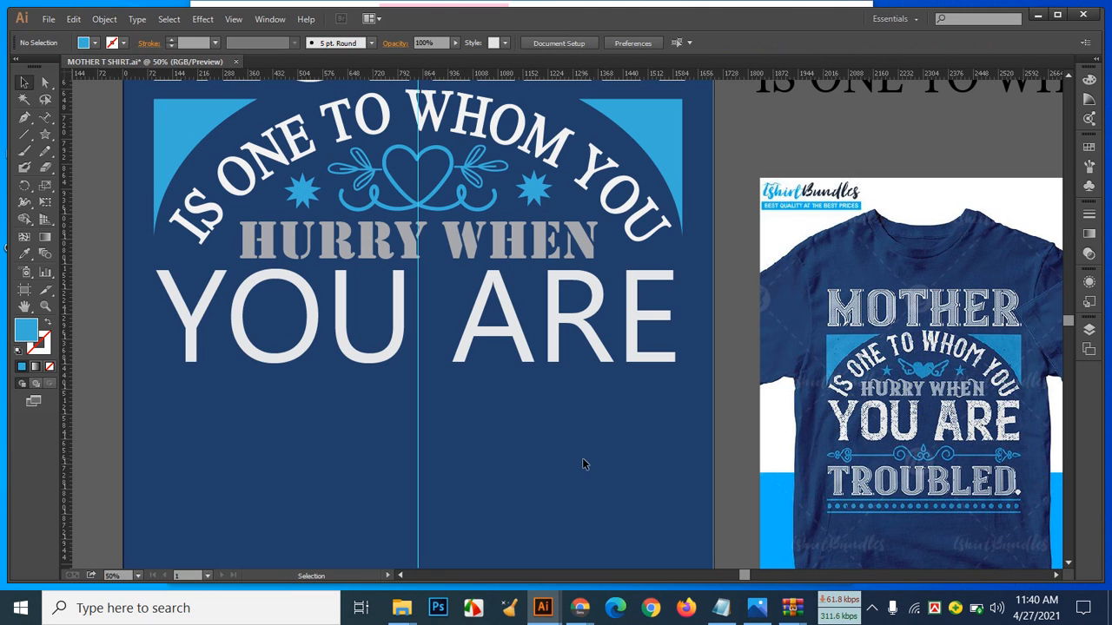
{"action": "key", "text": "a"}
{"action": "key", "text": "v"}
{"action": "scroll", "coordinate": [564, 460], "scroll_direction": "down", "scroll_amount": 2}
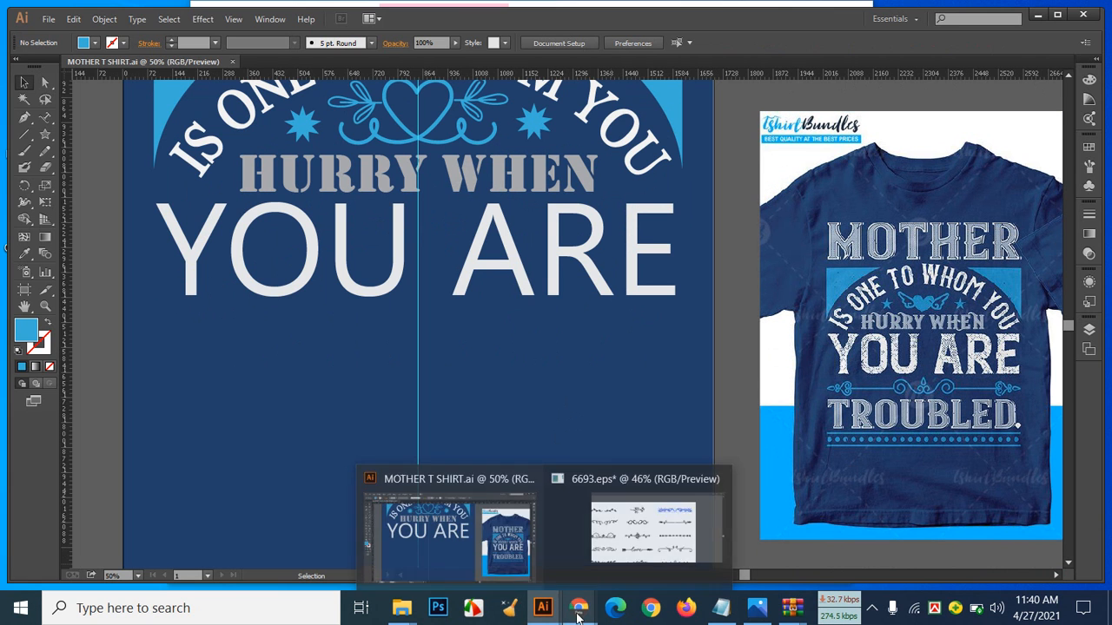
Step: Switch to Chrome and check the viewer comments, insights and stream dashboard of the Facebook live broadcast
{"action": "mouse_move", "coordinate": [579, 608]}
{"action": "left_click", "coordinate": [532, 580]}
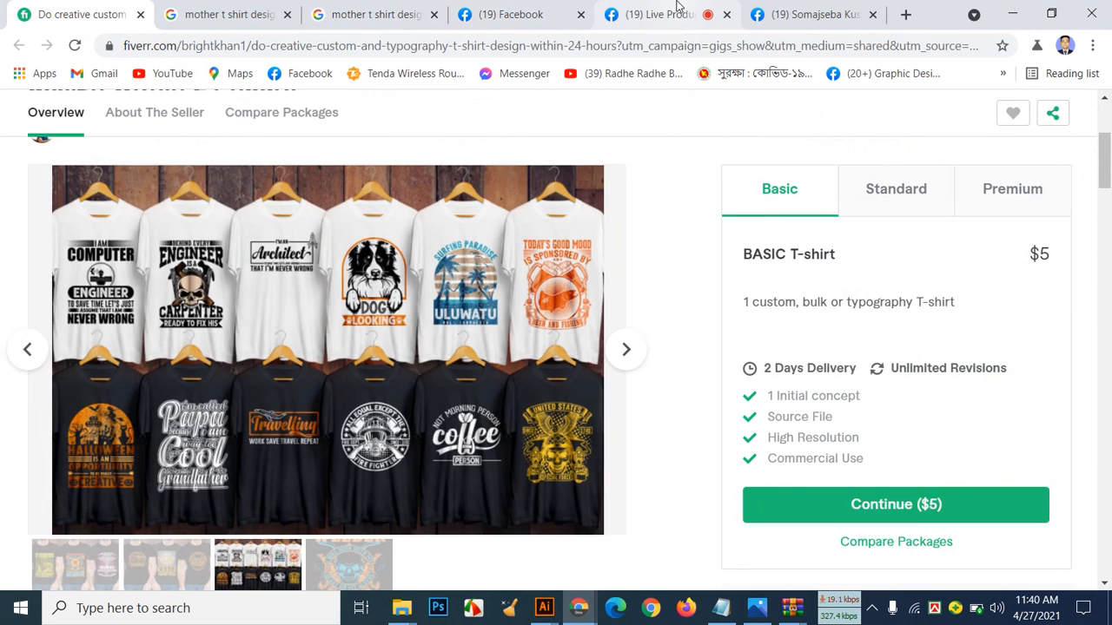
{"action": "left_click", "coordinate": [677, 8]}
{"action": "scroll", "coordinate": [226, 313], "scroll_direction": "down", "scroll_amount": 5}
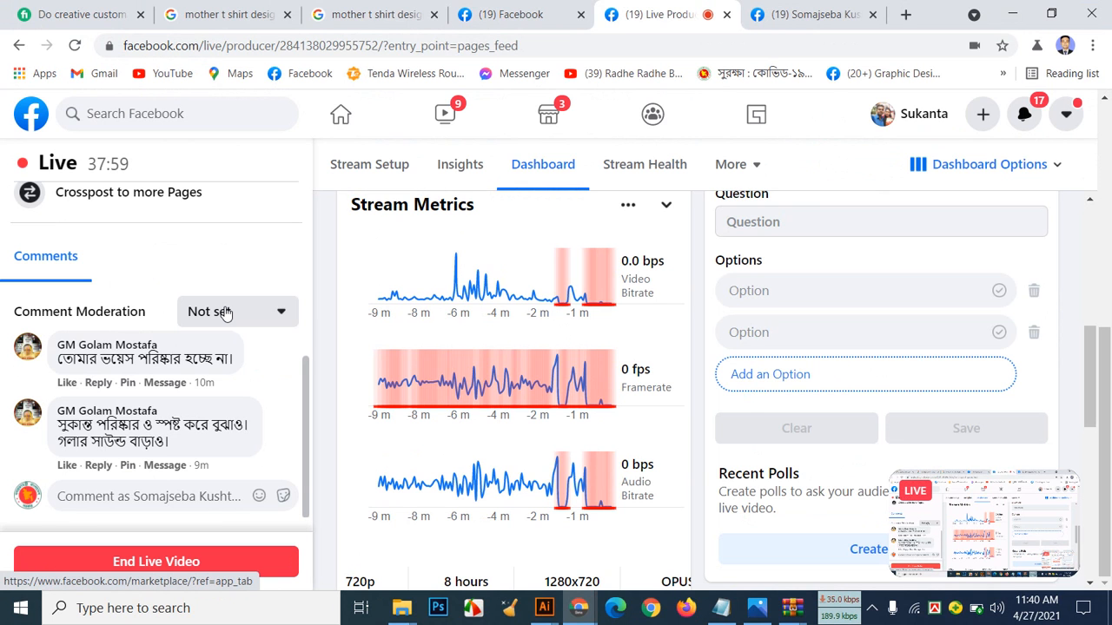
{"action": "scroll", "coordinate": [224, 313], "scroll_direction": "up", "scroll_amount": 5}
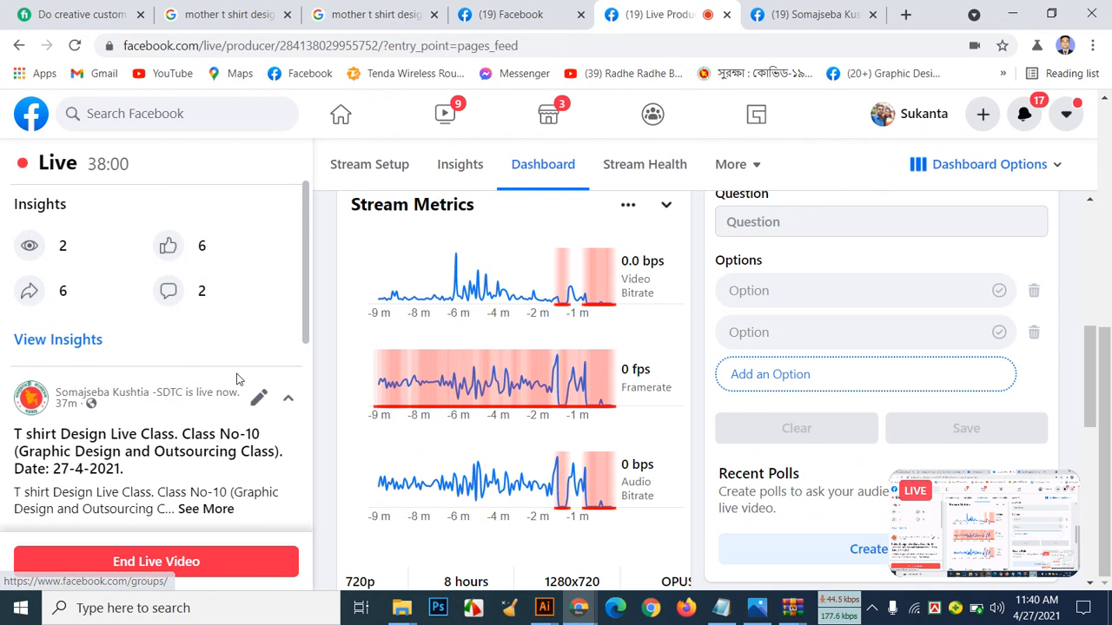
{"action": "scroll", "coordinate": [219, 408], "scroll_direction": "down", "scroll_amount": 5}
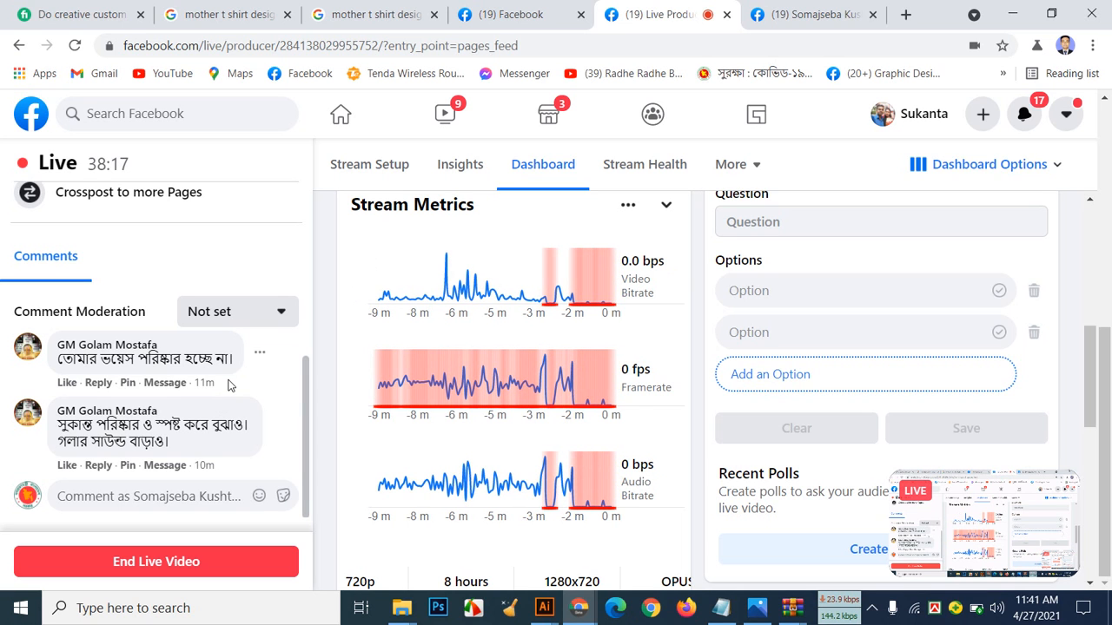
{"action": "scroll", "coordinate": [226, 383], "scroll_direction": "up", "scroll_amount": 5}
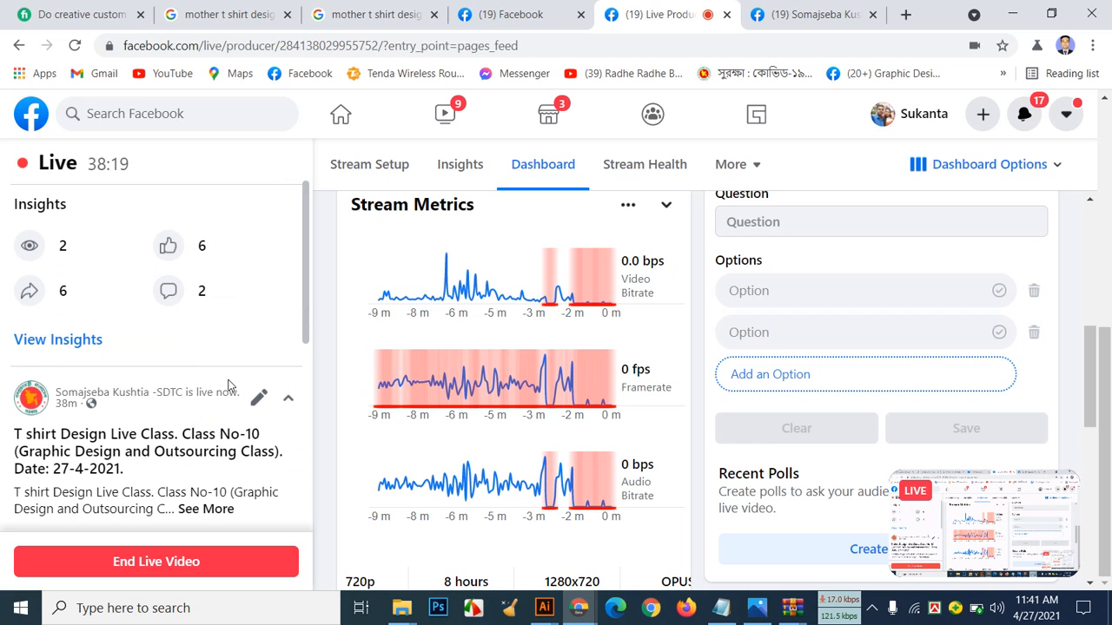
{"action": "scroll", "coordinate": [588, 295], "scroll_direction": "down", "scroll_amount": 3}
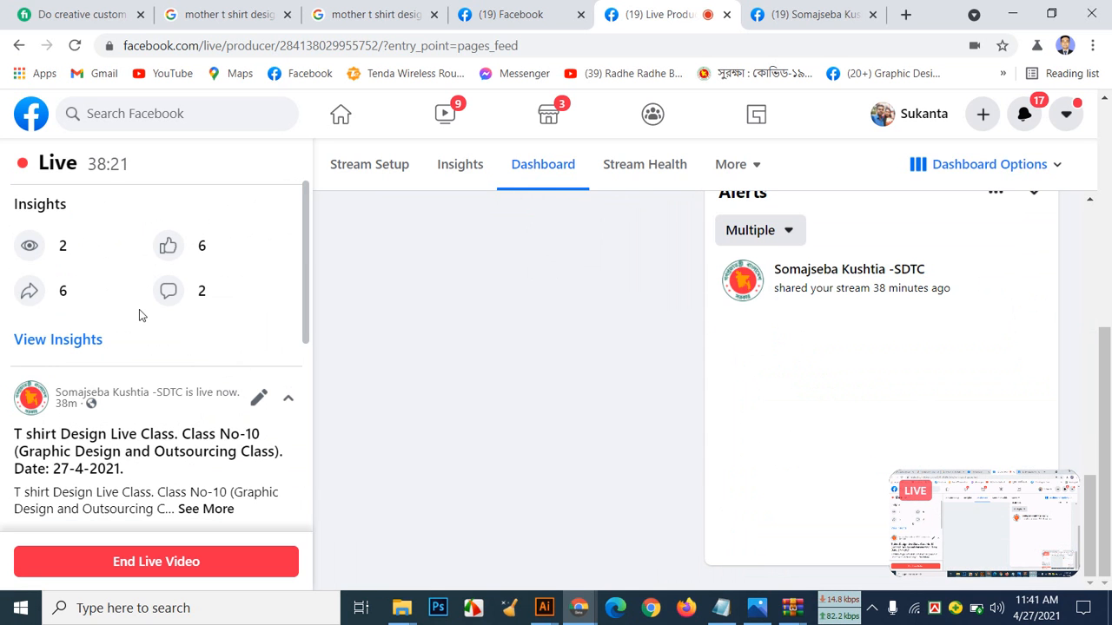
{"action": "scroll", "coordinate": [139, 316], "scroll_direction": "down", "scroll_amount": 5}
{"action": "scroll", "coordinate": [684, 286], "scroll_direction": "up", "scroll_amount": 10}
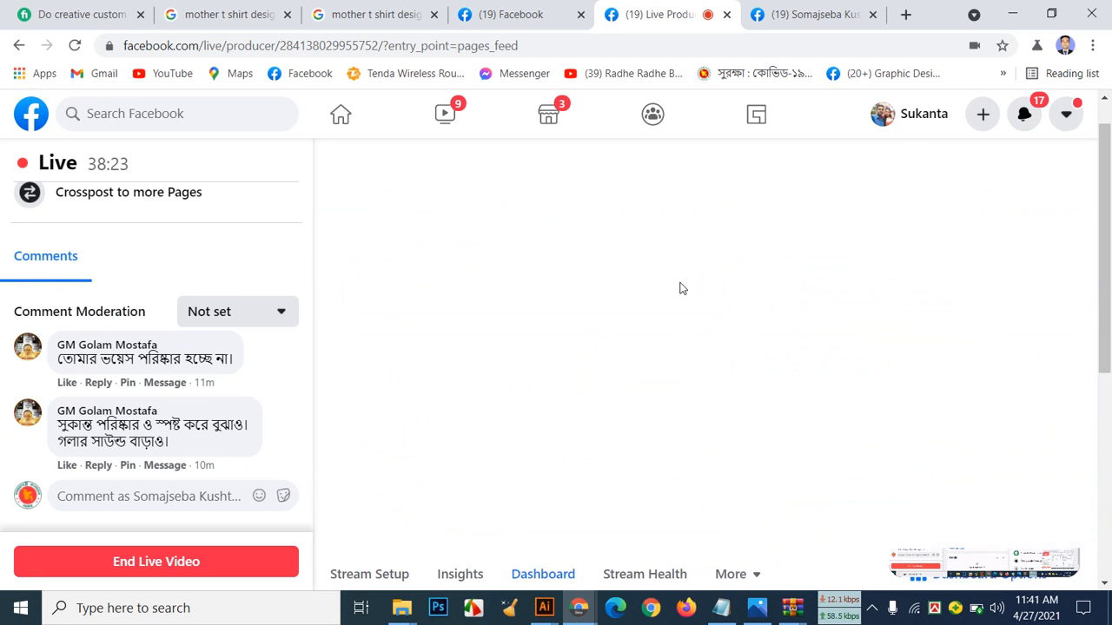
{"action": "left_click", "coordinate": [801, 18]}
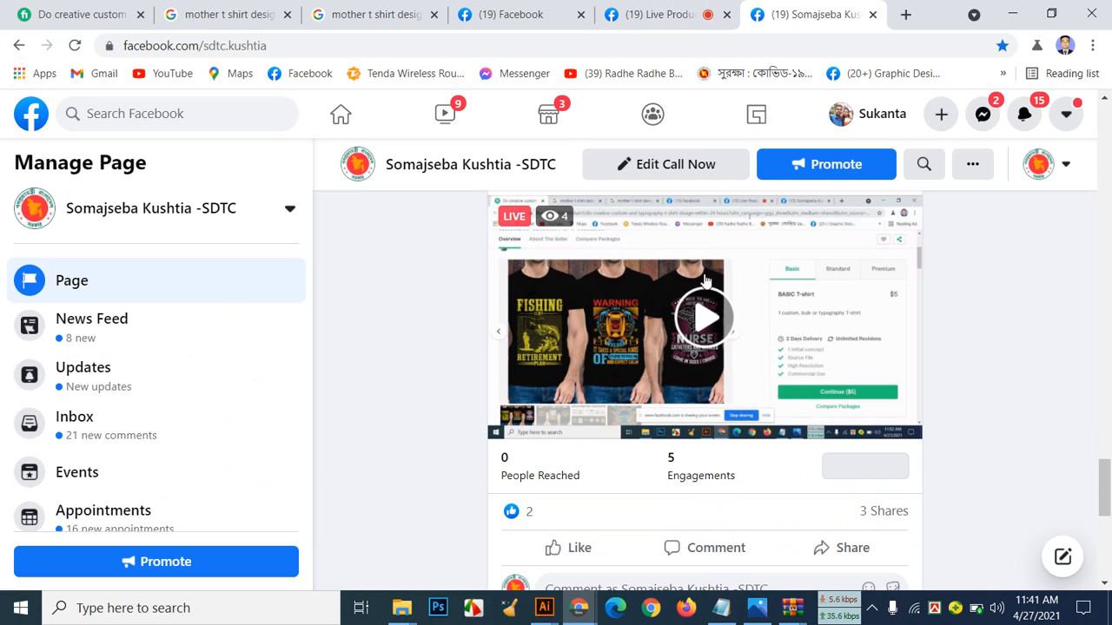
{"action": "left_click", "coordinate": [635, 7]}
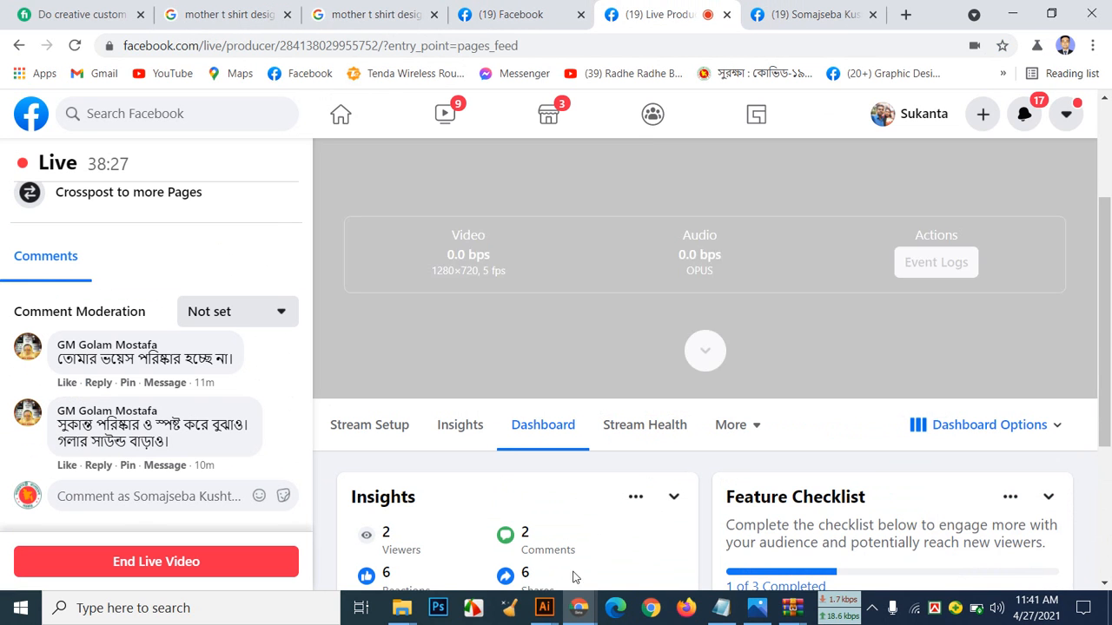
Step: Switch back to MOTHER T SHIRT.ai in Illustrator and show the whole artboard beside the reference shirts
{"action": "mouse_move", "coordinate": [549, 611]}
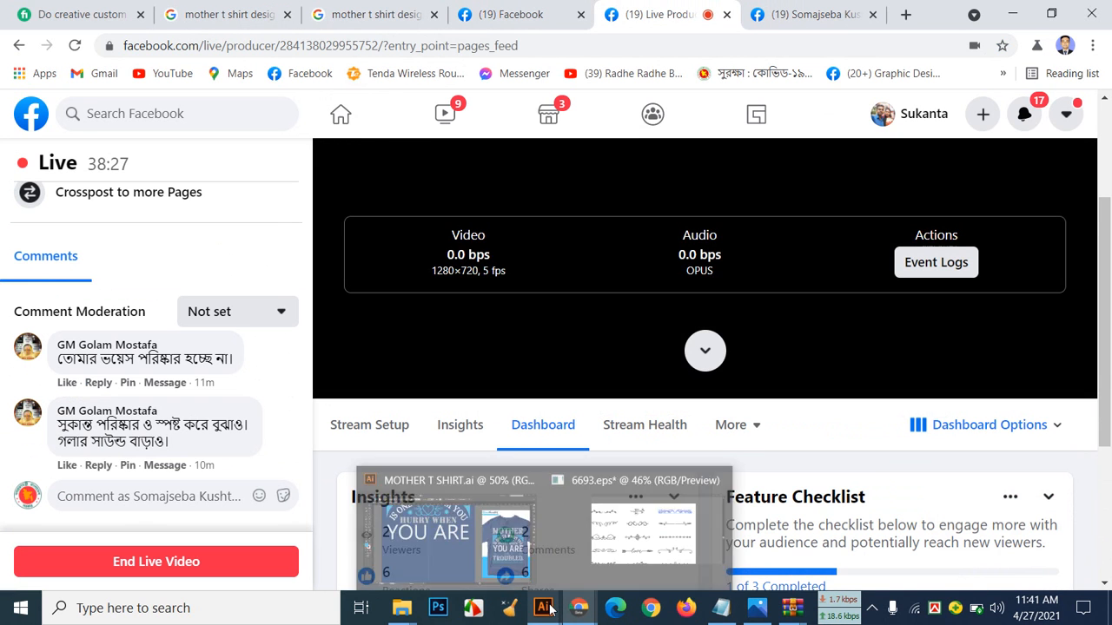
{"action": "left_click", "coordinate": [450, 534]}
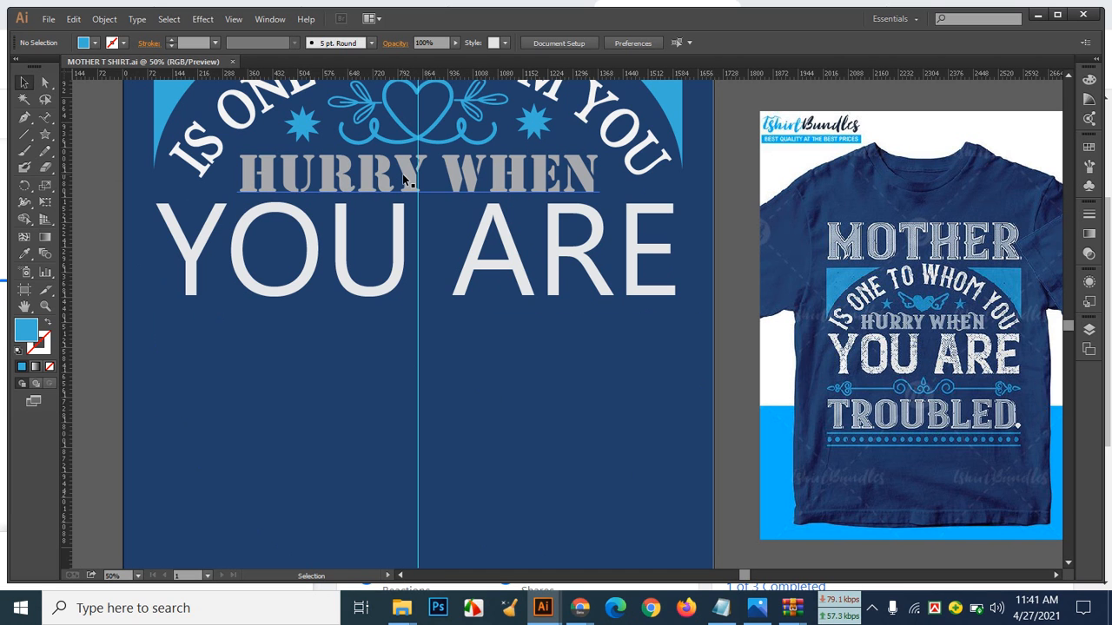
{"action": "key", "text": "a"}
{"action": "key", "text": "ctrl+minus"}
{"action": "key", "text": "ctrl+minus"}
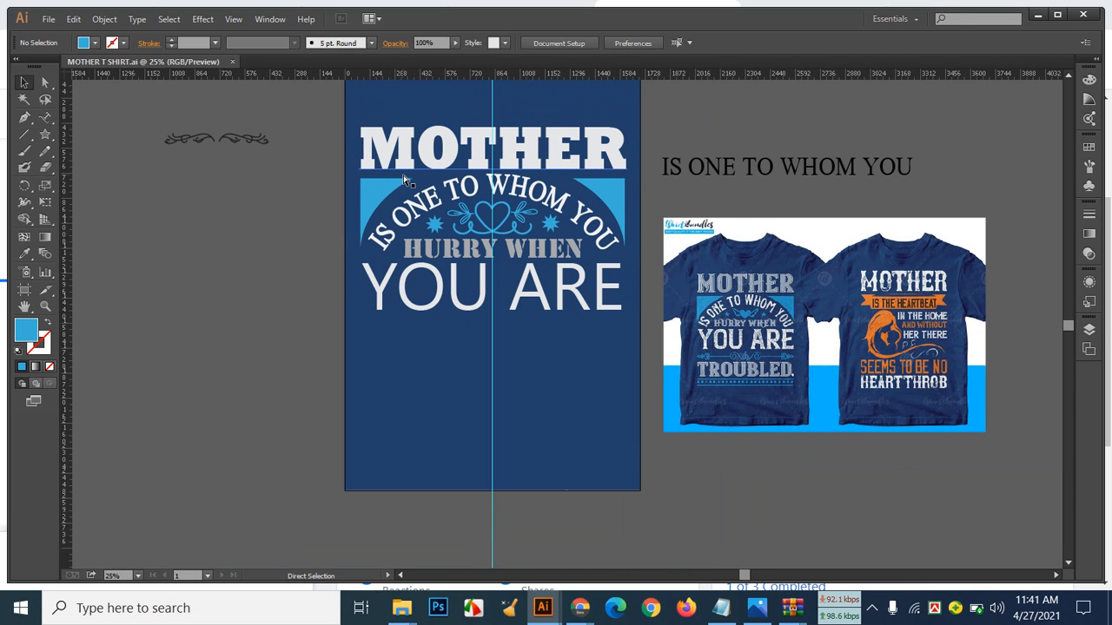
{"action": "key", "text": "v"}
{"action": "key", "text": "a"}
{"action": "key", "text": "ctrl+minus"}
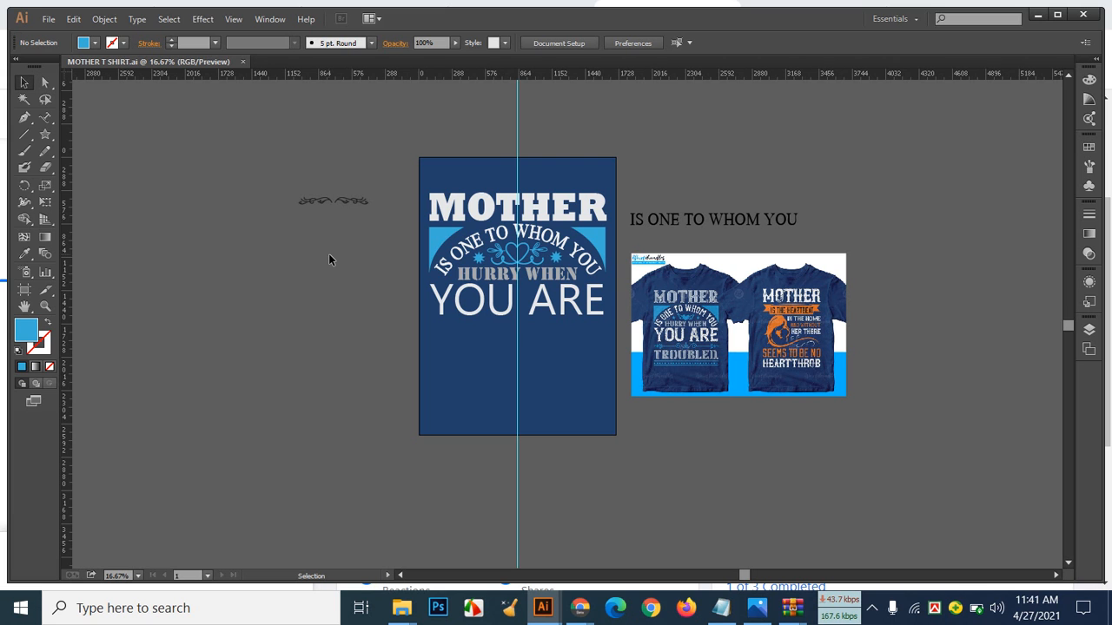
Step: Copy the flower divider with small hearts from 6693.eps onto the pasteboard of MOTHER T SHIRT.ai, and minimize the ornament document
{"action": "mouse_move", "coordinate": [756, 608]}
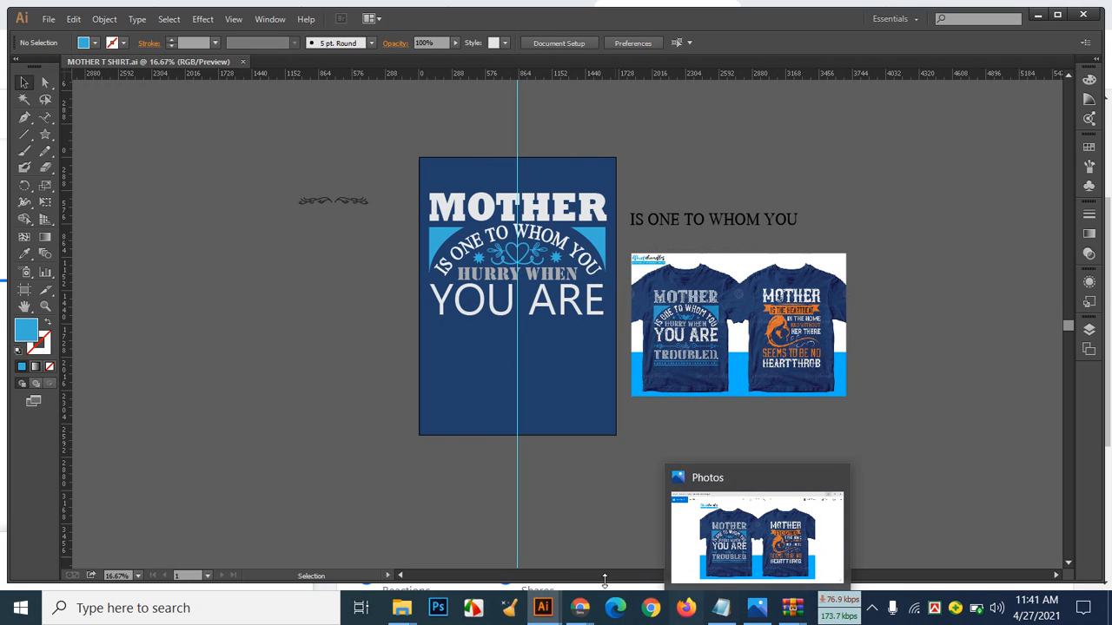
{"action": "mouse_move", "coordinate": [542, 608]}
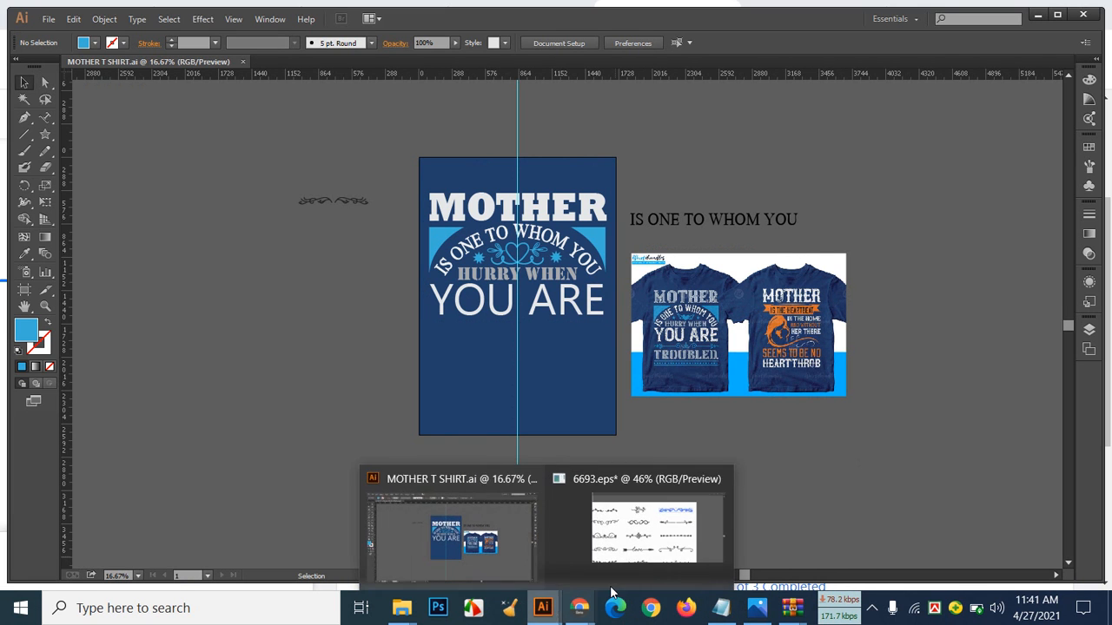
{"action": "left_click", "coordinate": [643, 530]}
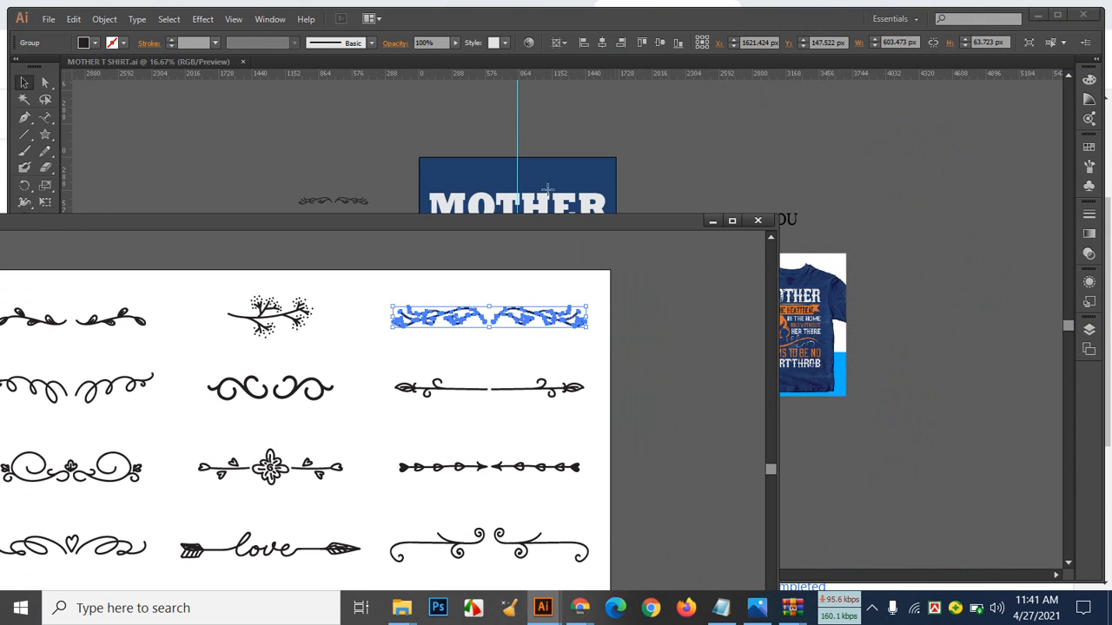
{"action": "left_click_drag", "start_coordinate": [552, 227], "coordinate": [867, 260]}
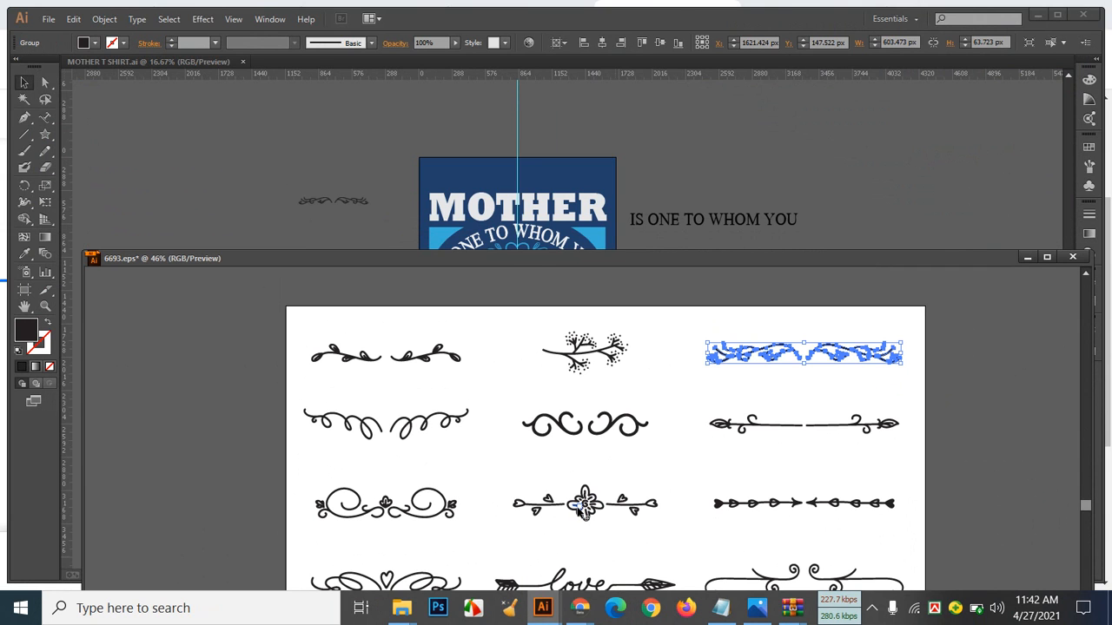
{"action": "left_click_drag", "start_coordinate": [581, 511], "coordinate": [386, 232]}
{"action": "left_click_drag", "start_coordinate": [278, 149], "coordinate": [278, 148]}
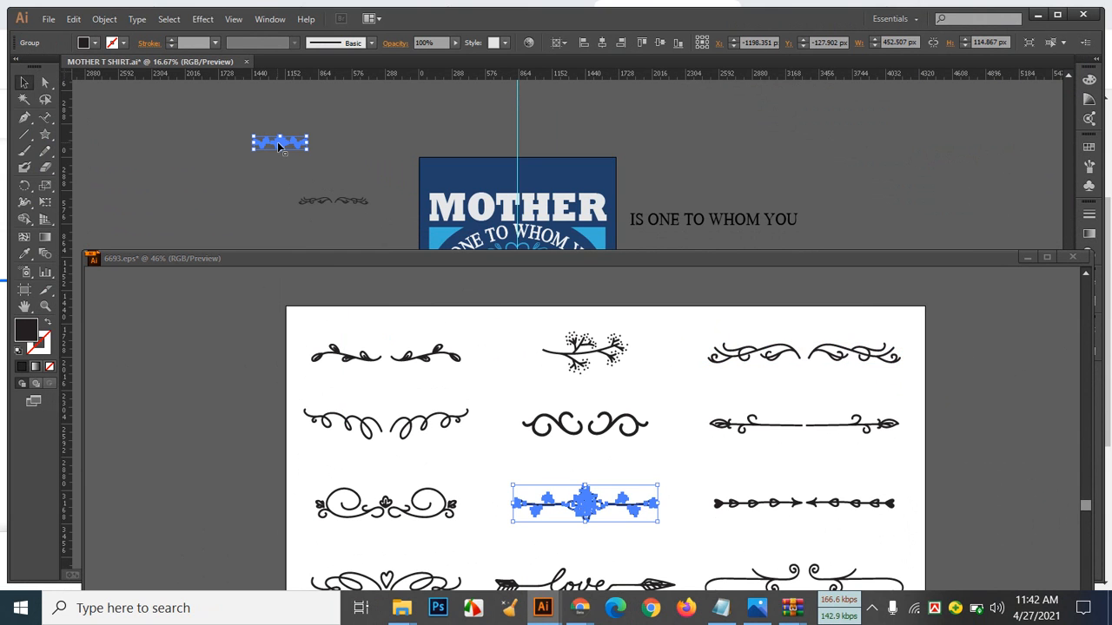
{"action": "scroll", "coordinate": [827, 442], "scroll_direction": "down", "scroll_amount": 3}
{"action": "scroll", "coordinate": [825, 441], "scroll_direction": "down", "scroll_amount": 9}
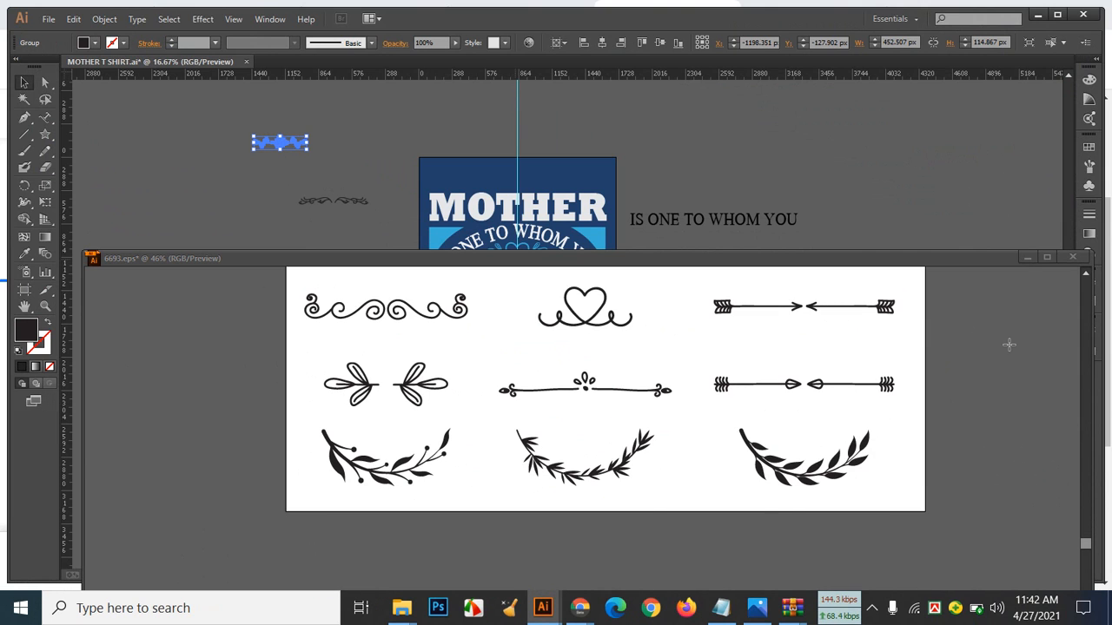
{"action": "left_click", "coordinate": [1027, 257]}
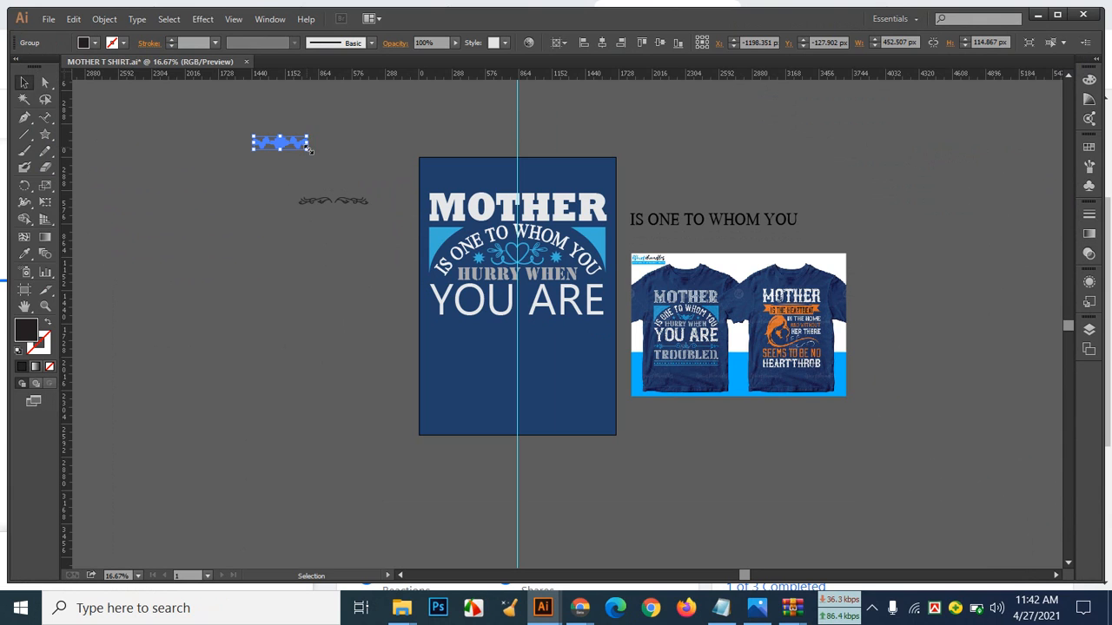
Step: Enlarge the flower divider proportionally to about 1298 × 330 px on the pasteboard
{"action": "left_click_drag", "start_coordinate": [308, 148], "coordinate": [405, 189]}
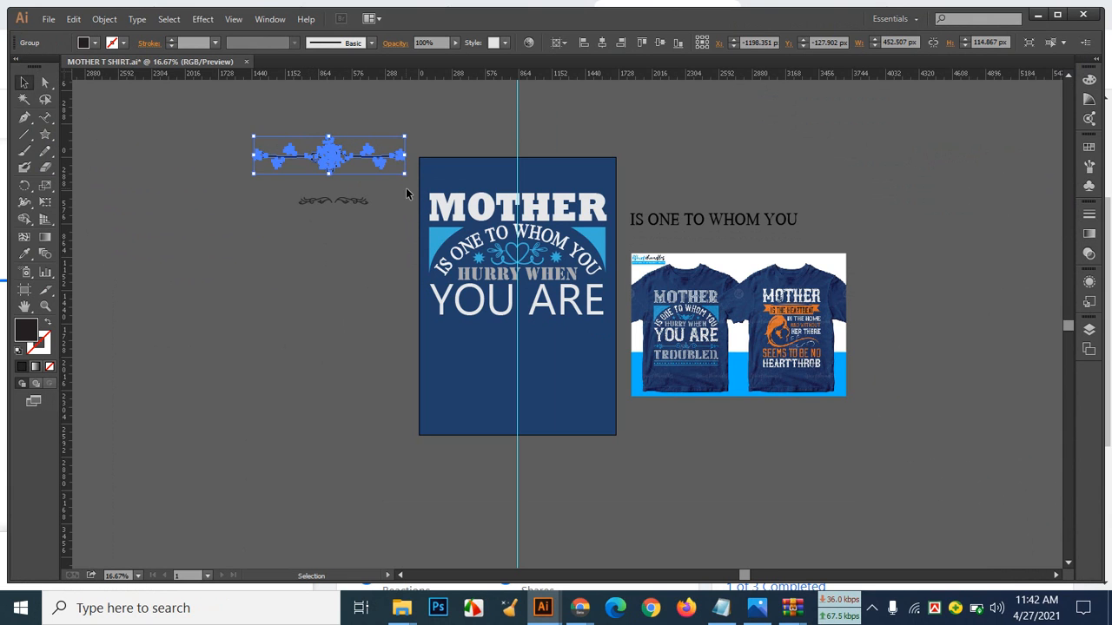
{"action": "left_click", "coordinate": [319, 258]}
{"action": "left_click", "coordinate": [329, 154]}
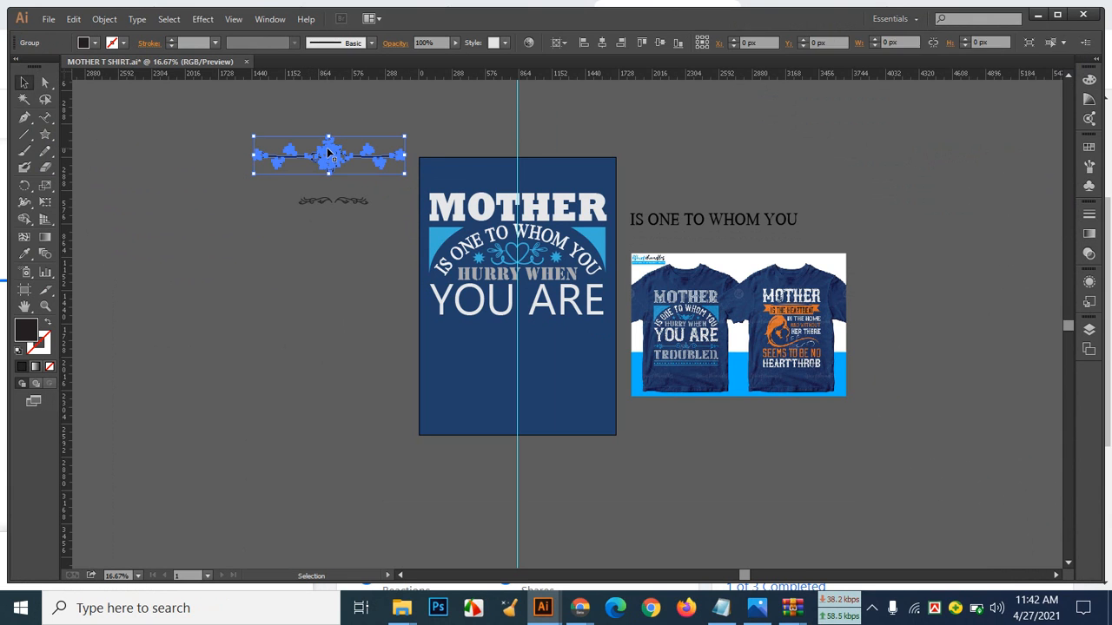
Step: Recolor the flower divider with the light blue sampled from the corner shape beside the arched text
{"action": "left_click", "coordinate": [94, 42]}
{"action": "left_click", "coordinate": [207, 226]}
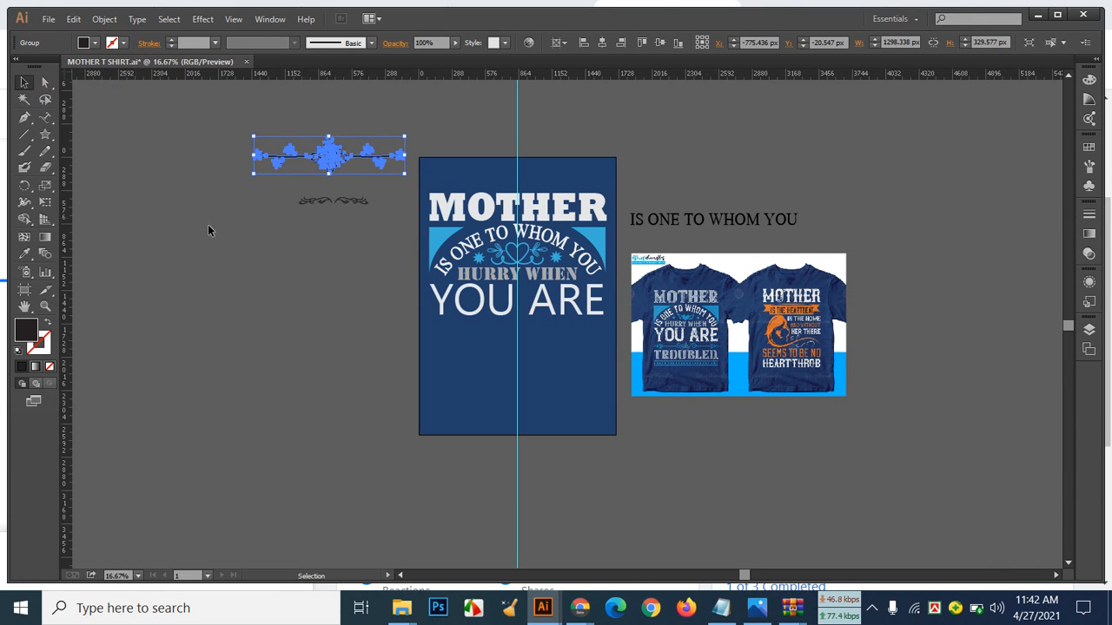
{"action": "left_click", "coordinate": [26, 255]}
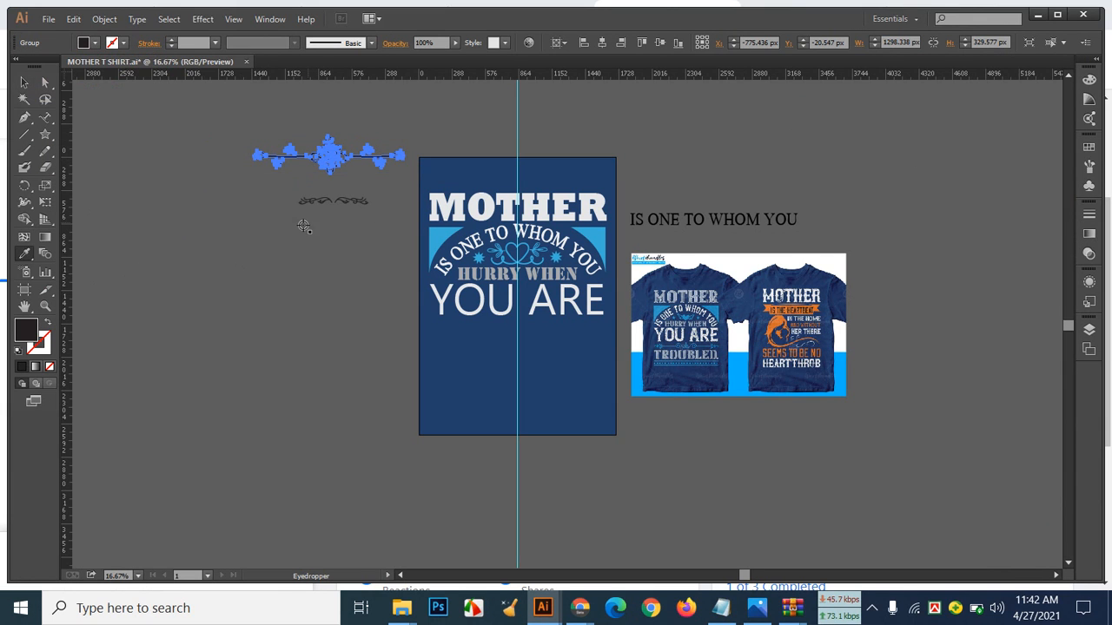
{"action": "left_click", "coordinate": [420, 241]}
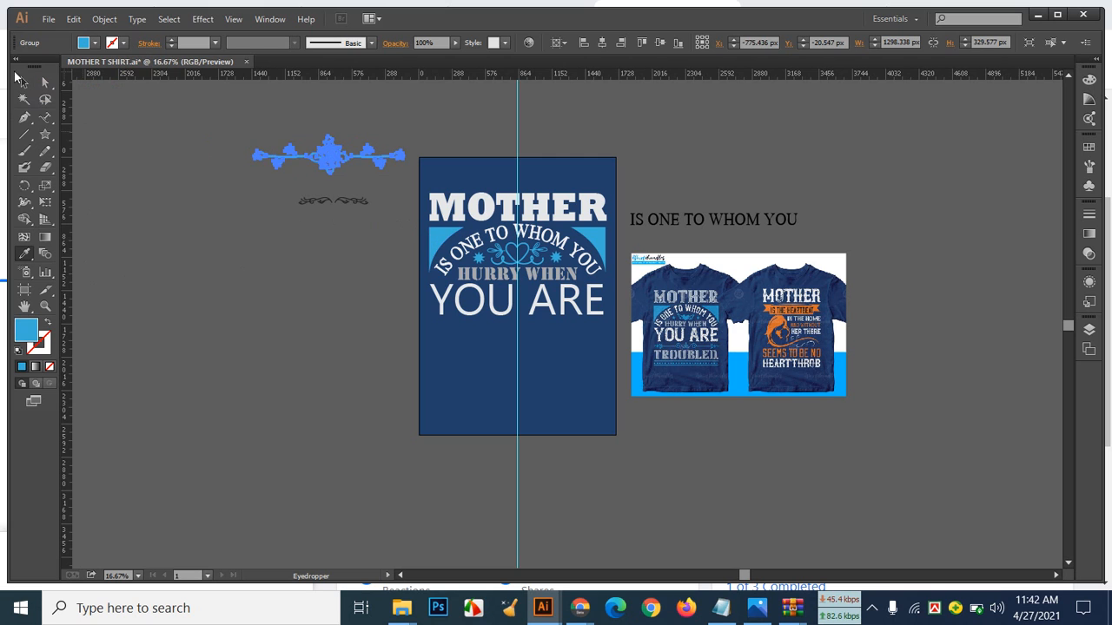
{"action": "left_click", "coordinate": [24, 82]}
{"action": "left_click", "coordinate": [144, 296]}
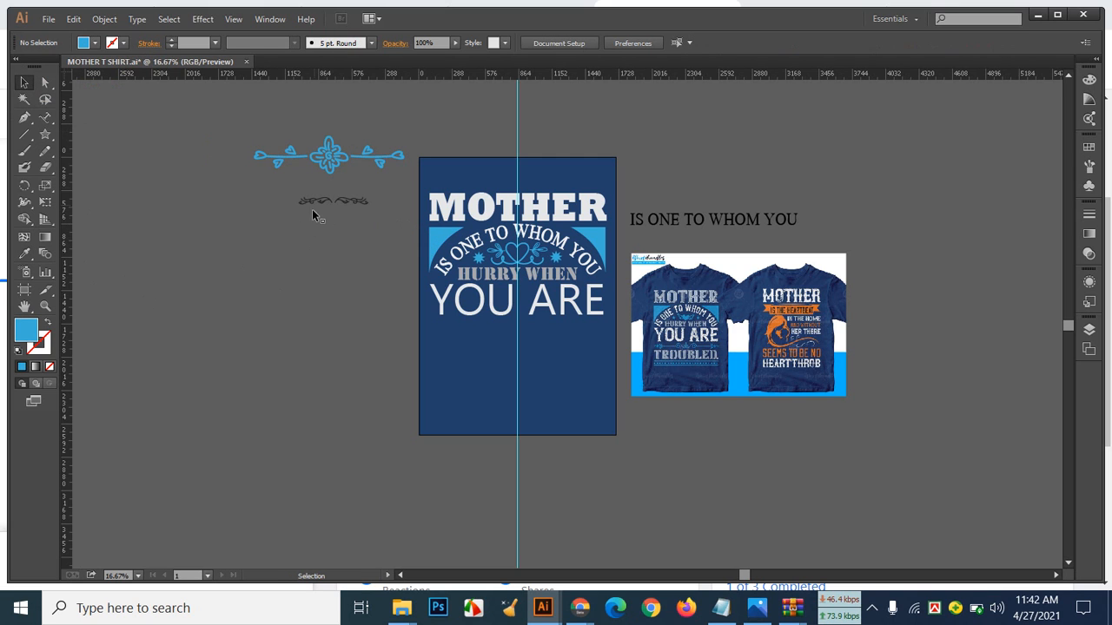
Step: Place the flower divider below YOU ARE, center it horizontally on the artboard, and enlarge it proportionally to about 1485 × 377 px
{"action": "left_click_drag", "start_coordinate": [332, 159], "coordinate": [523, 335]}
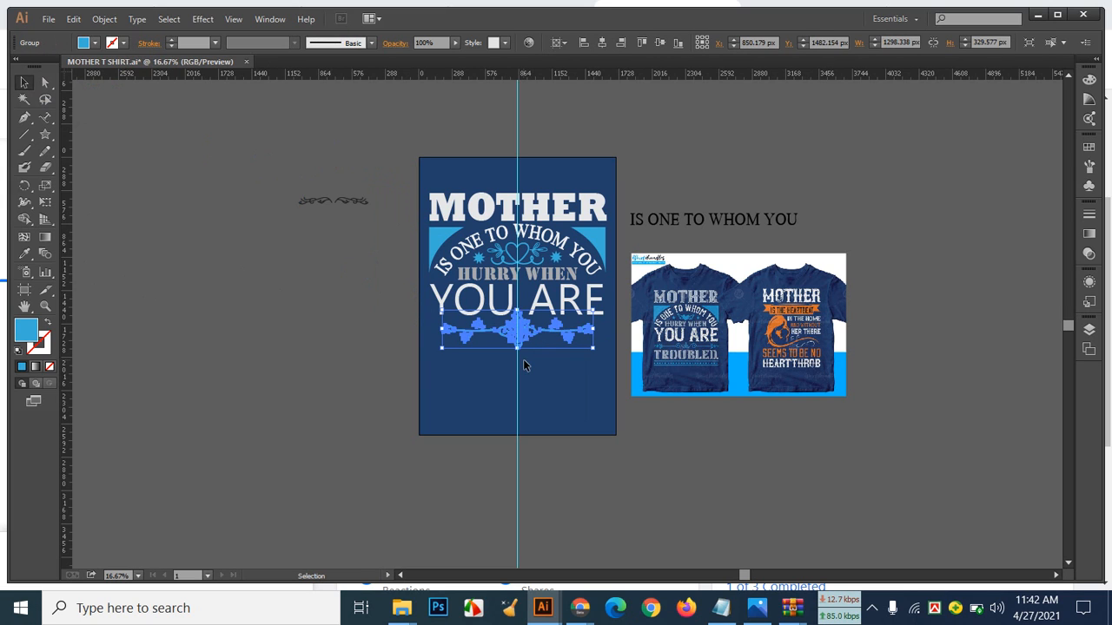
{"action": "left_click", "coordinate": [606, 42]}
{"action": "left_click_drag", "start_coordinate": [594, 349], "coordinate": [606, 351]}
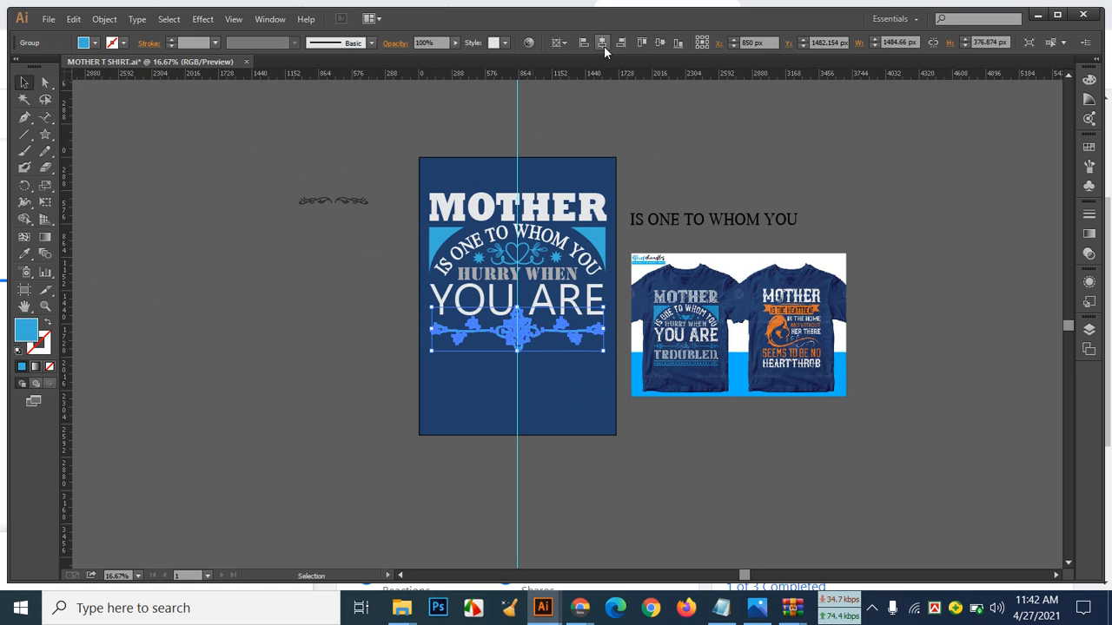
{"action": "left_click", "coordinate": [356, 249]}
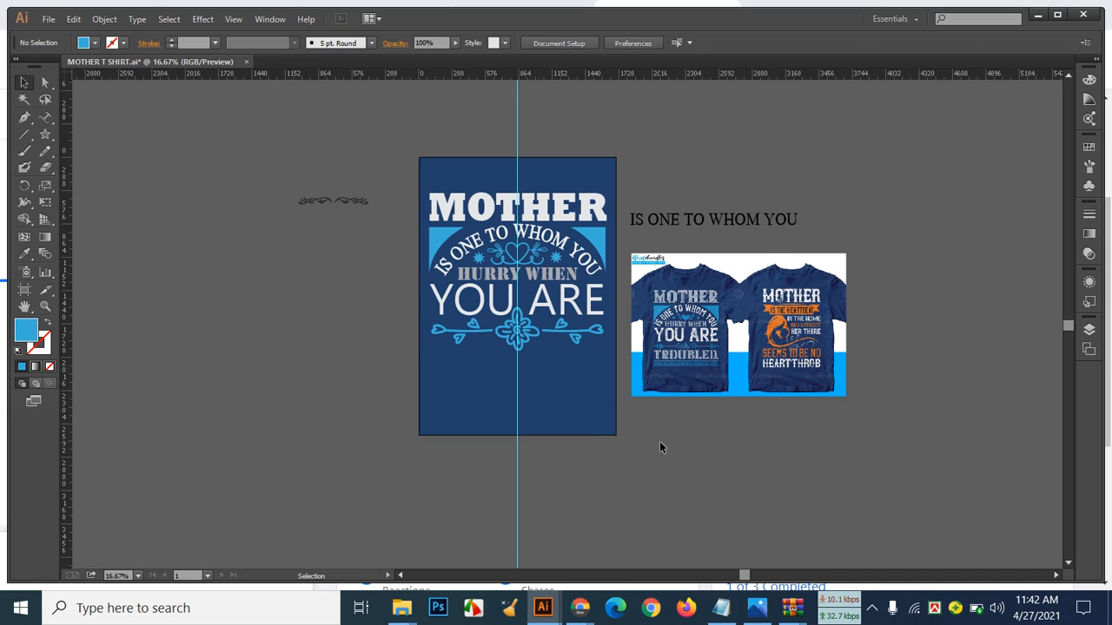
Step: Lower the flower divider's upper edge to clear YOU ARE, reducing its height to about 237 px at the same width
{"action": "left_click", "coordinate": [557, 344]}
{"action": "left_click_drag", "start_coordinate": [525, 333], "coordinate": [520, 324]}
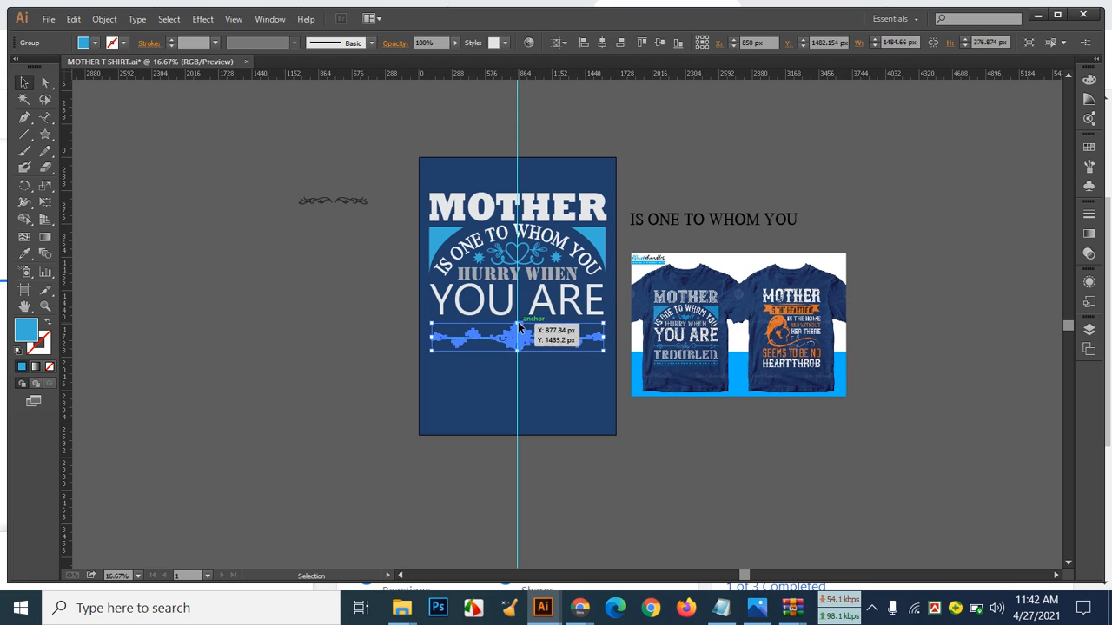
{"action": "left_click", "coordinate": [748, 480]}
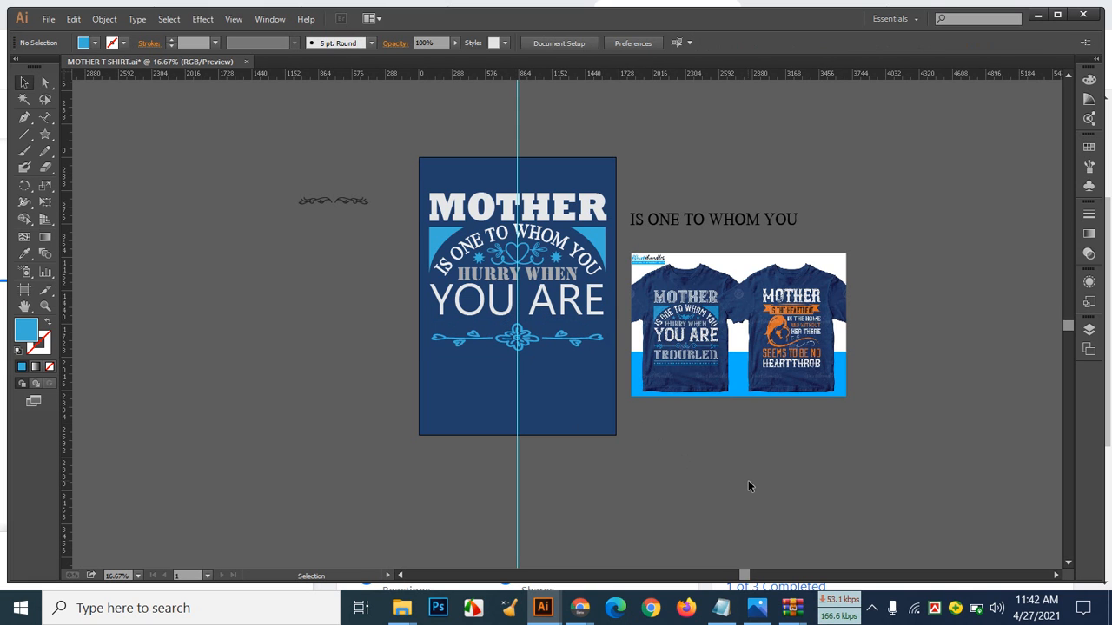
{"action": "left_click", "coordinate": [530, 338]}
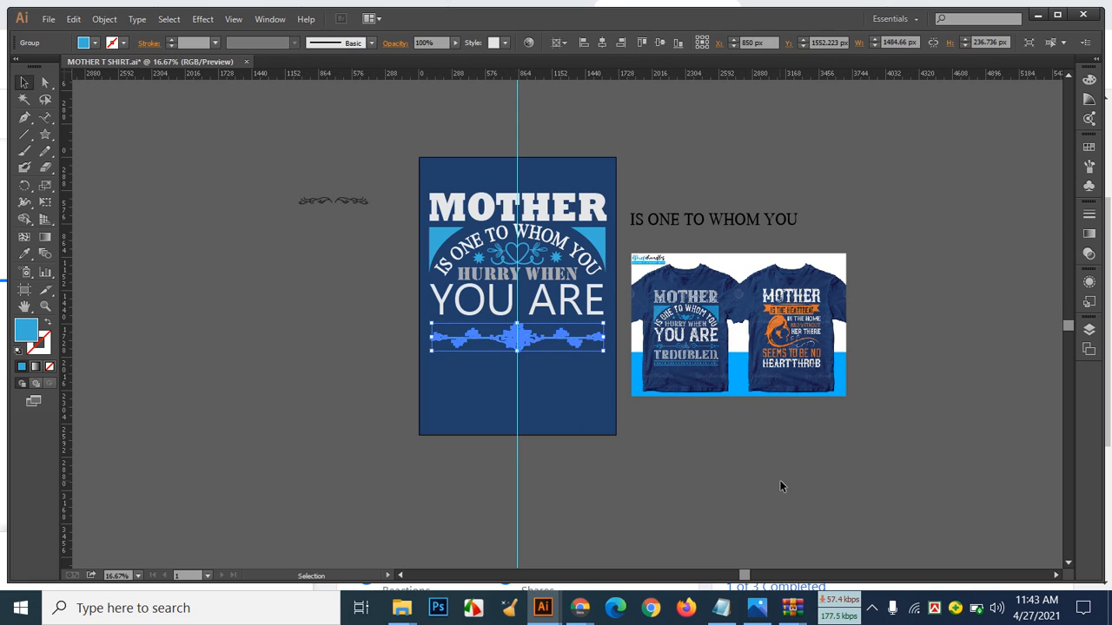
Step: Nudge the flower divider upward toward YOU ARE, to a vertical position of about 1533 px
{"action": "key", "text": "Up"}
{"action": "key", "text": "Up"}
{"action": "key", "text": "Up"}
{"action": "key", "text": "Up"}
{"action": "key", "text": "Up"}
{"action": "key", "text": "Up"}
{"action": "key", "text": "Up"}
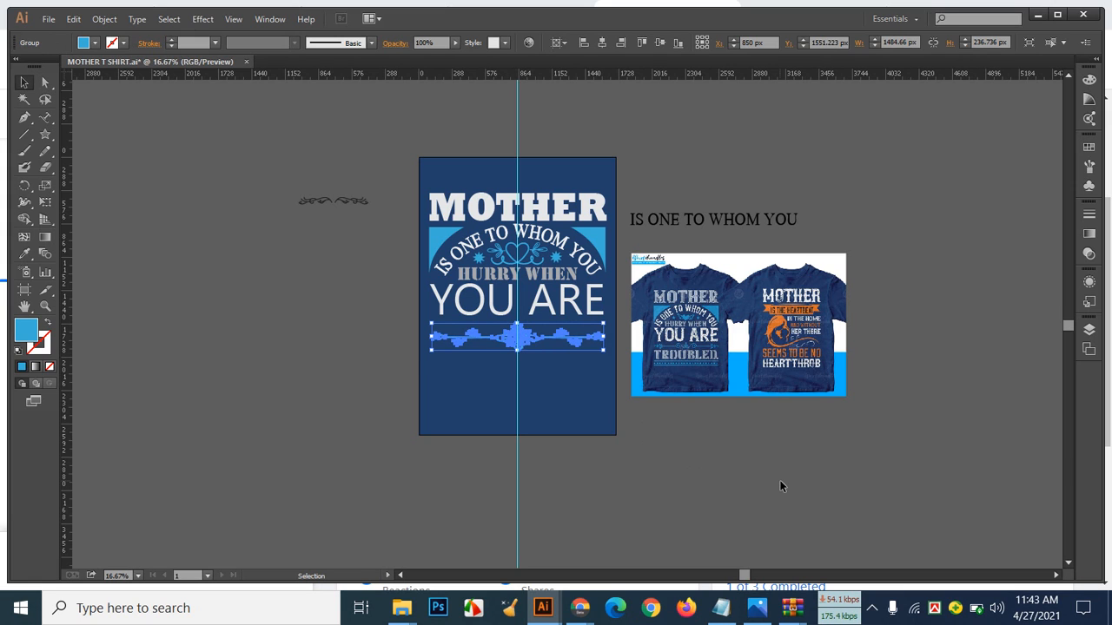
{"action": "key", "text": "Up"}
{"action": "key", "text": "Up"}
{"action": "key", "text": "Up"}
{"action": "key", "text": "Up"}
{"action": "key", "text": "Up"}
{"action": "key", "text": "Up"}
{"action": "key", "text": "Up"}
{"action": "key", "text": "Up"}
{"action": "key", "text": "Up"}
{"action": "key", "text": "Up"}
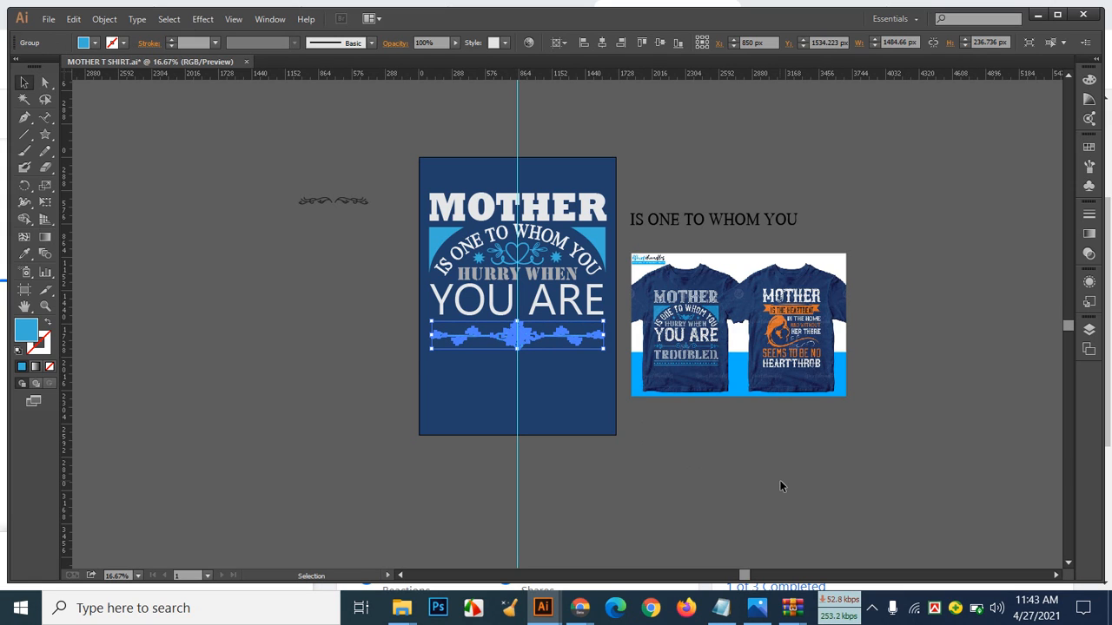
{"action": "left_click", "coordinate": [780, 480]}
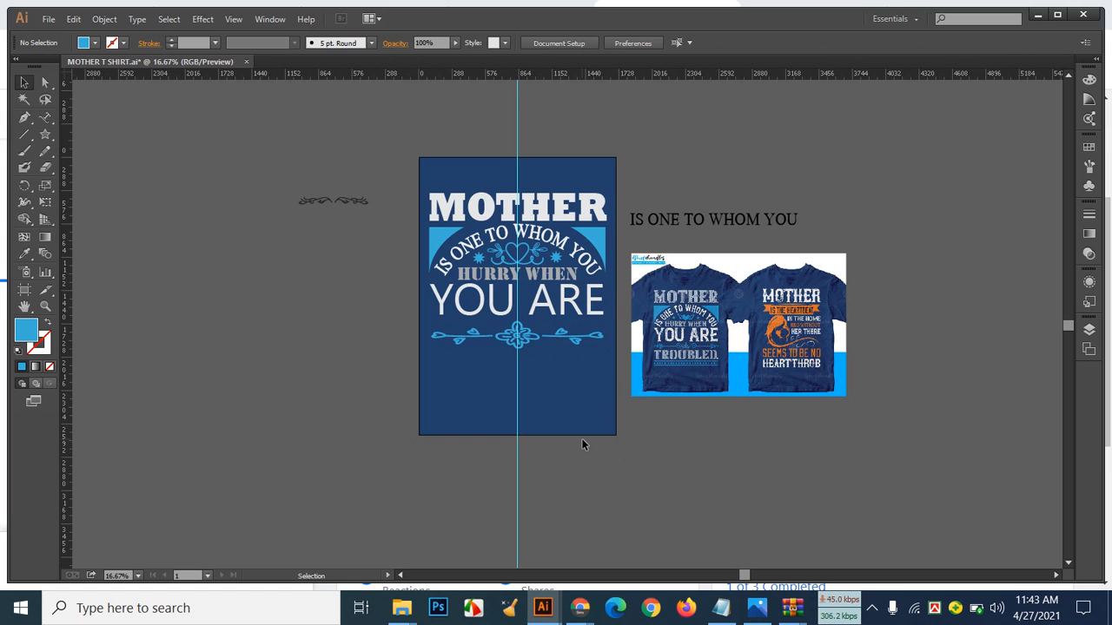
Step: Move the flower divider closer beneath YOU ARE, to a vertical position of about 1492 px
{"action": "key", "text": "ctrl+equal"}
{"action": "key", "text": "ctrl+equal"}
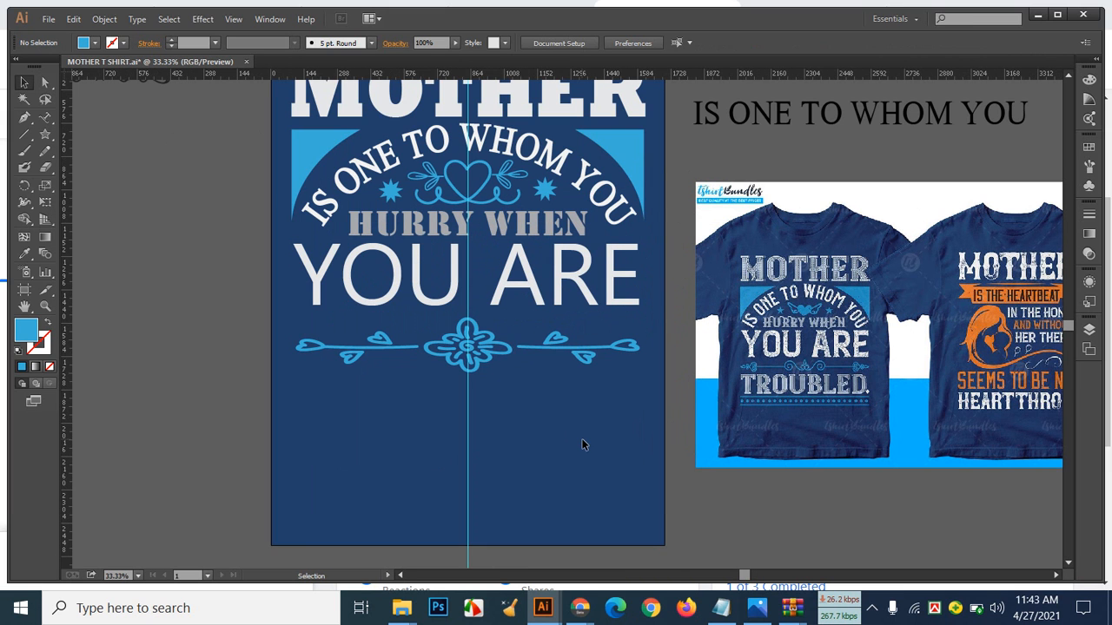
{"action": "scroll", "coordinate": [582, 438], "scroll_direction": "down", "scroll_amount": 3}
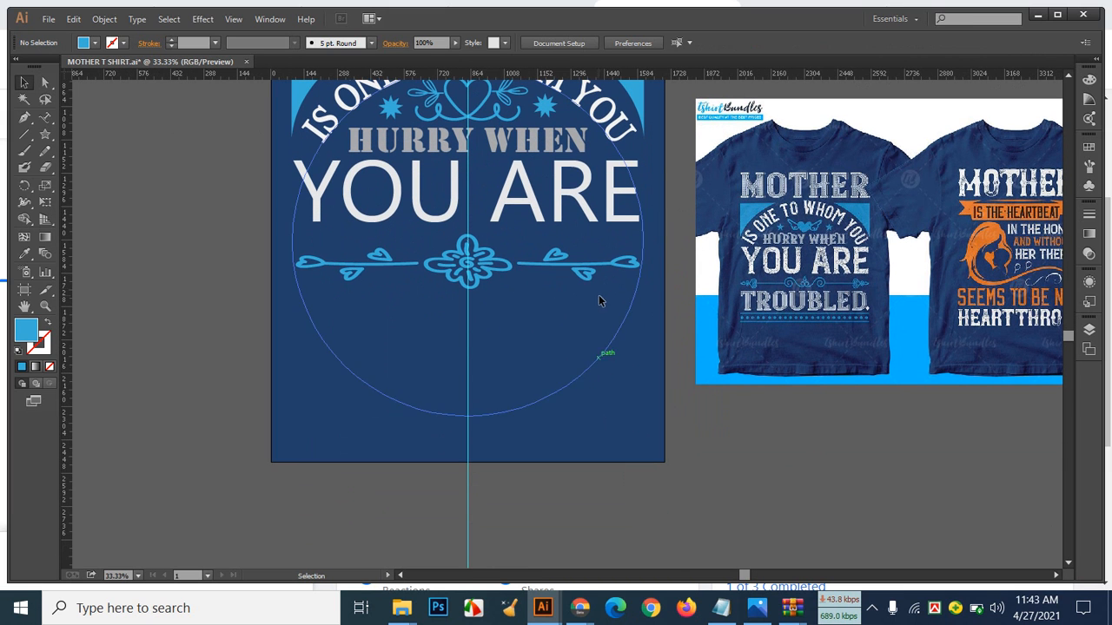
{"action": "left_click", "coordinate": [495, 262]}
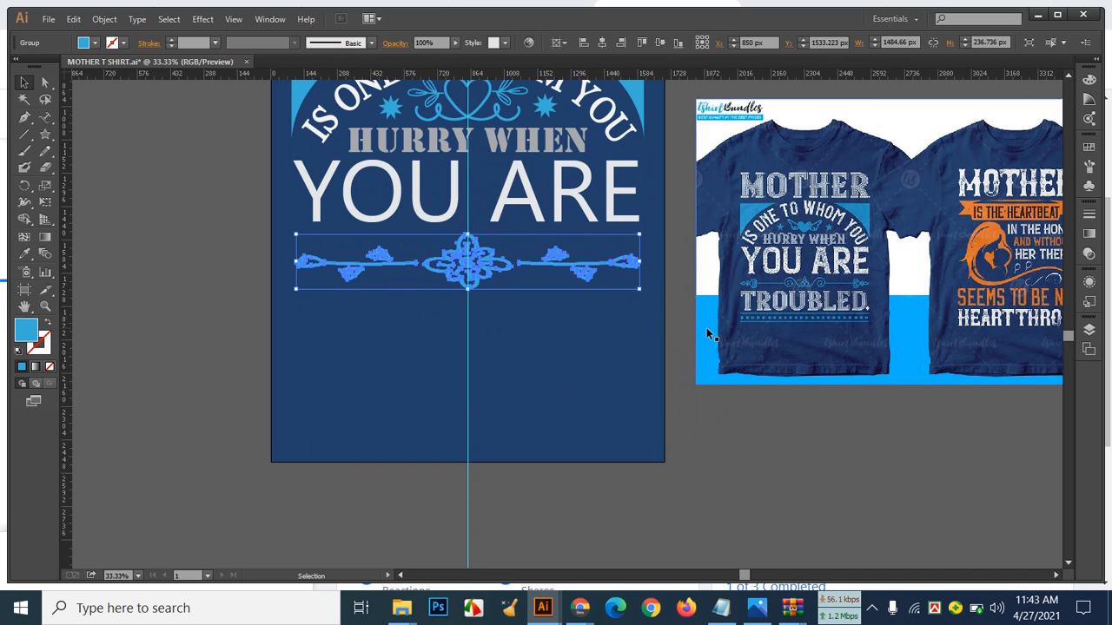
{"action": "key", "text": "Up"}
{"action": "key", "text": "Up"}
{"action": "key", "text": "Up"}
{"action": "key", "text": "Up"}
{"action": "key", "text": "Up"}
{"action": "key", "text": "Up"}
{"action": "key", "text": "Up"}
{"action": "key", "text": "Up"}
{"action": "key", "text": "Up"}
{"action": "key", "text": "Up"}
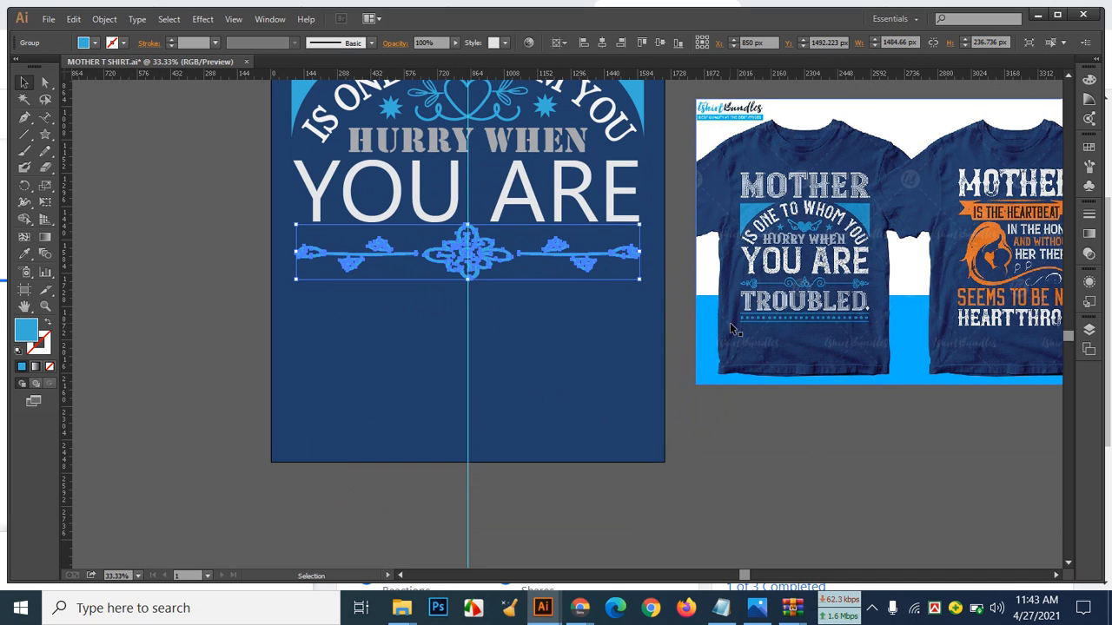
{"action": "left_click", "coordinate": [762, 468]}
Step: Add the text TROUBLED beneath the flower divider
{"action": "scroll", "coordinate": [653, 414], "scroll_direction": "down", "scroll_amount": 2}
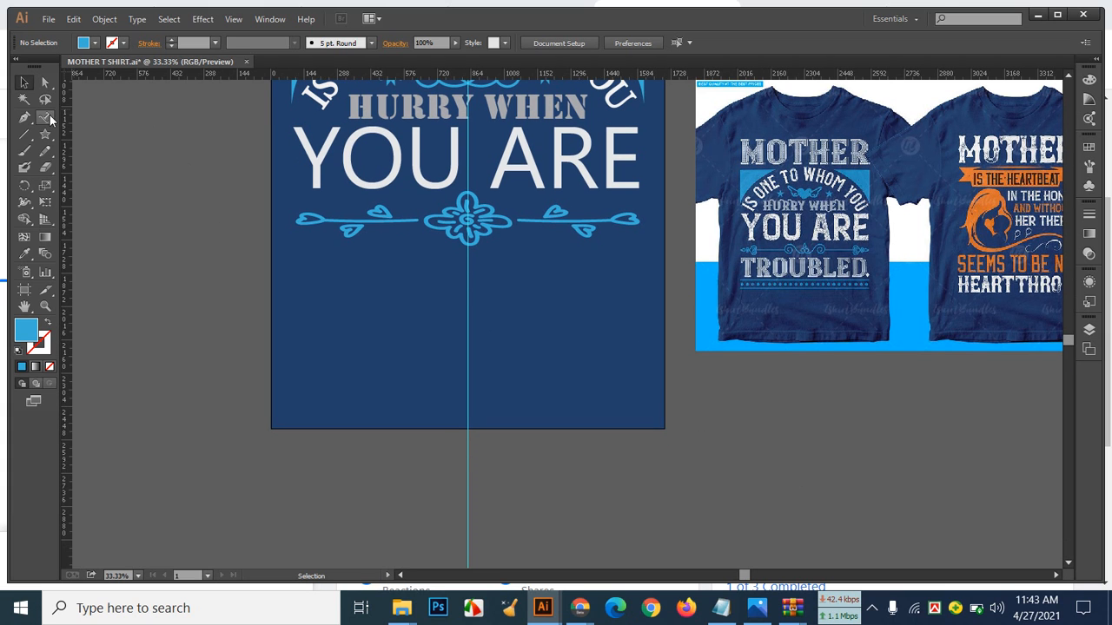
{"action": "left_click_drag", "start_coordinate": [49, 115], "coordinate": [104, 115]}
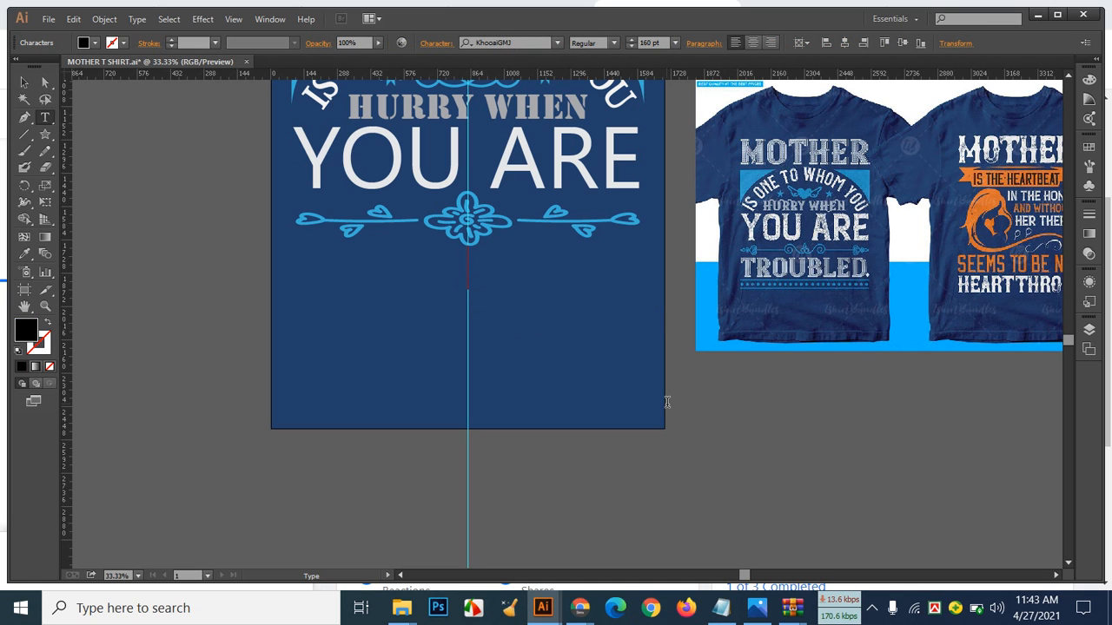
{"action": "type", "text": "TRO"}
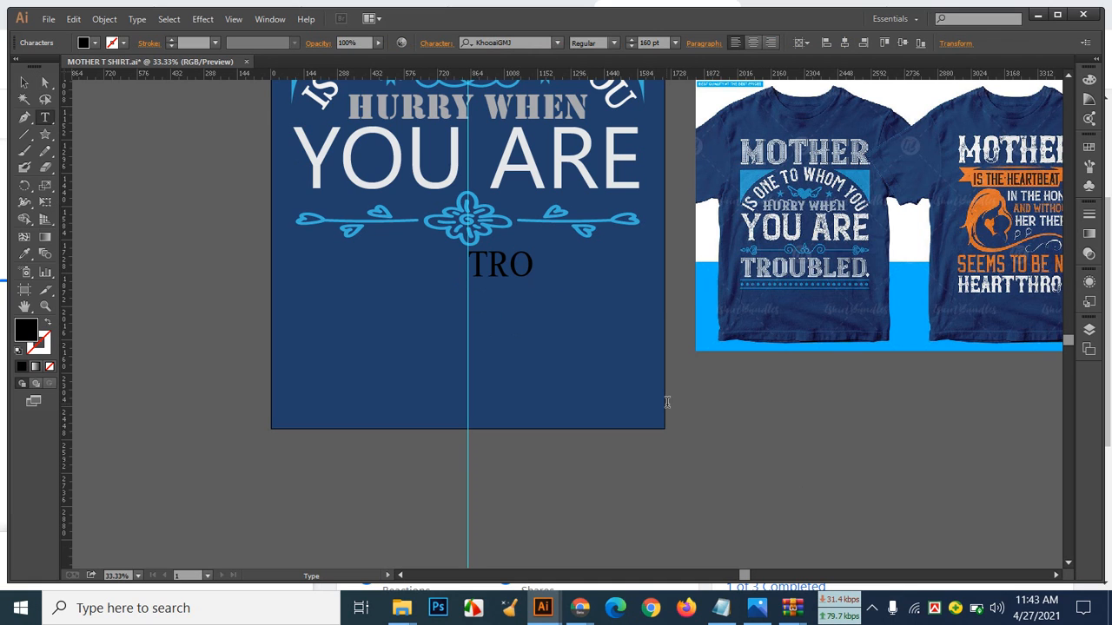
{"action": "type", "text": "UBLED"}
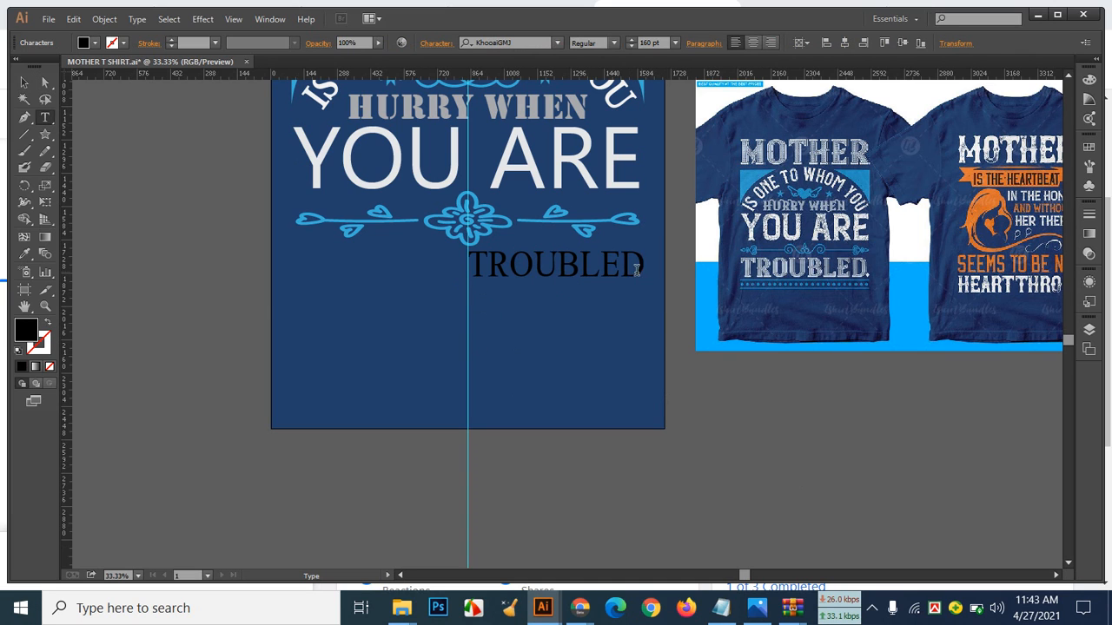
Step: Set the font of the word TROUBLED to Franklin Gothic Heavy
{"action": "left_click_drag", "start_coordinate": [648, 262], "coordinate": [438, 271]}
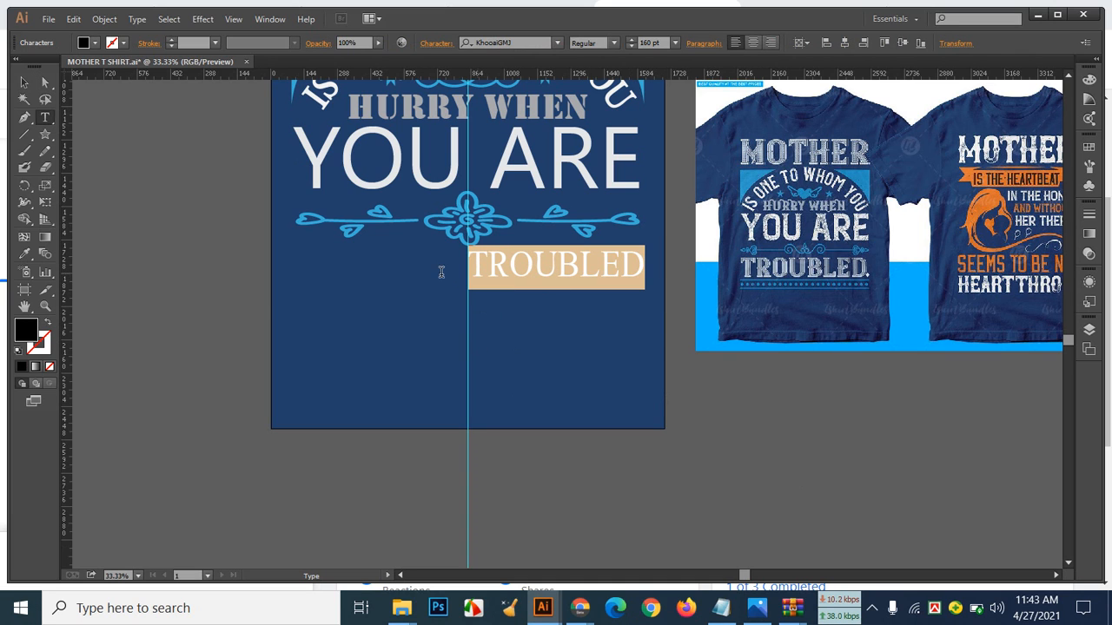
{"action": "left_click", "coordinate": [559, 42]}
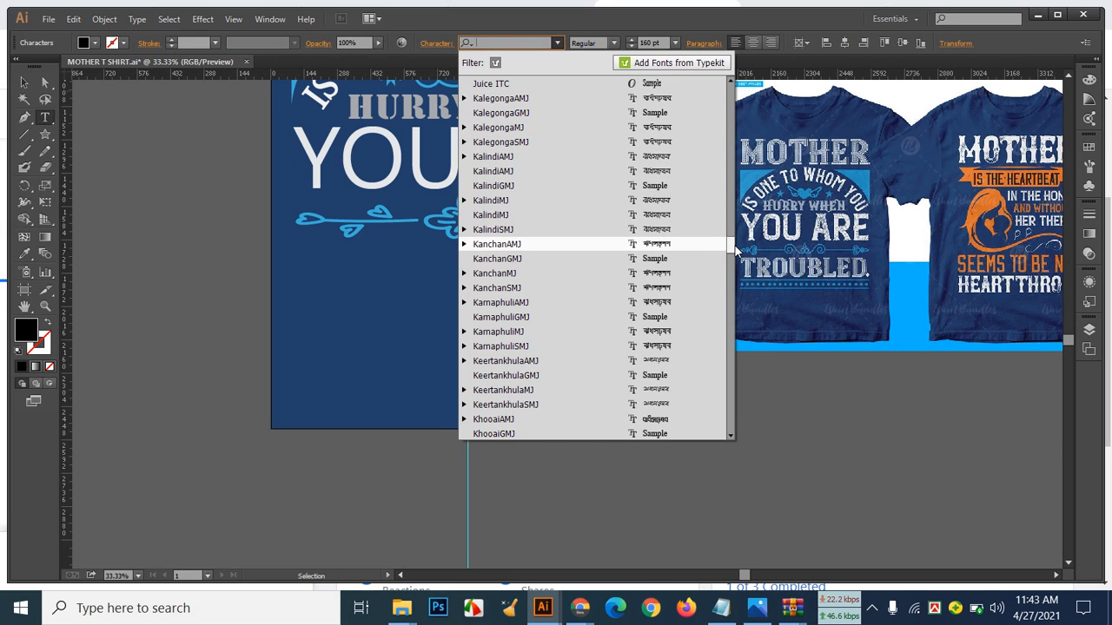
{"action": "left_click", "coordinate": [689, 185]}
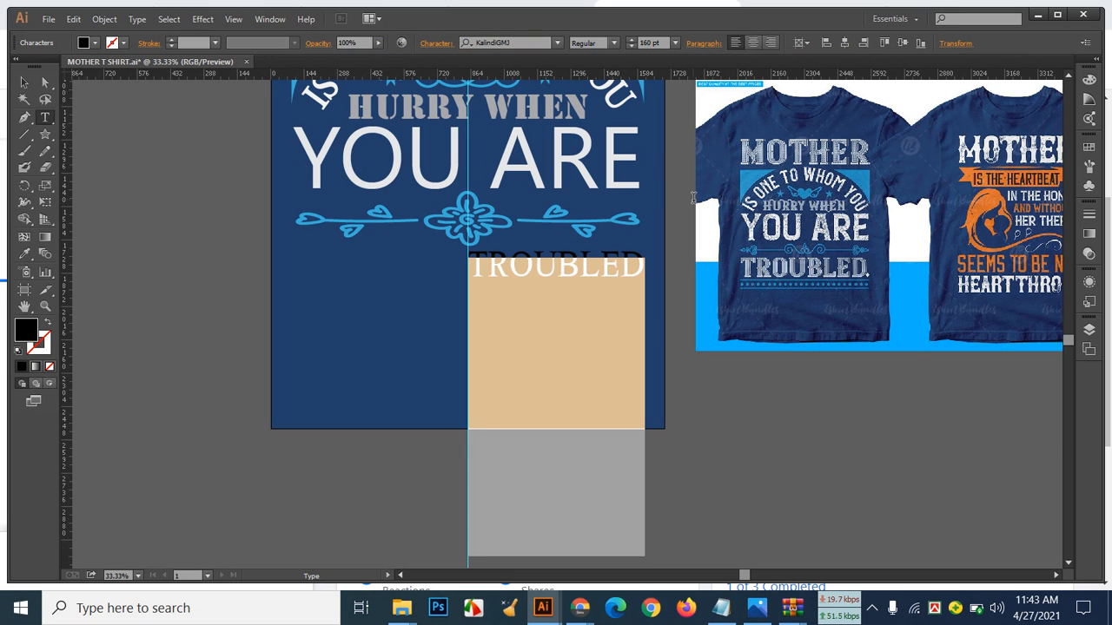
{"action": "left_click", "coordinate": [556, 43]}
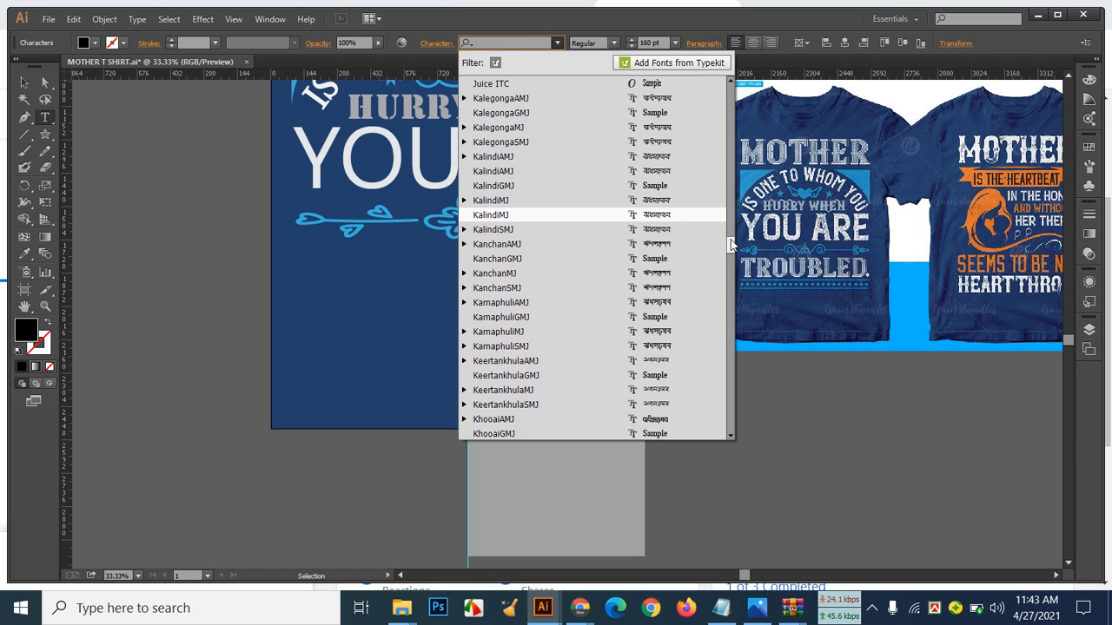
{"action": "left_click_drag", "start_coordinate": [730, 246], "coordinate": [715, 178]}
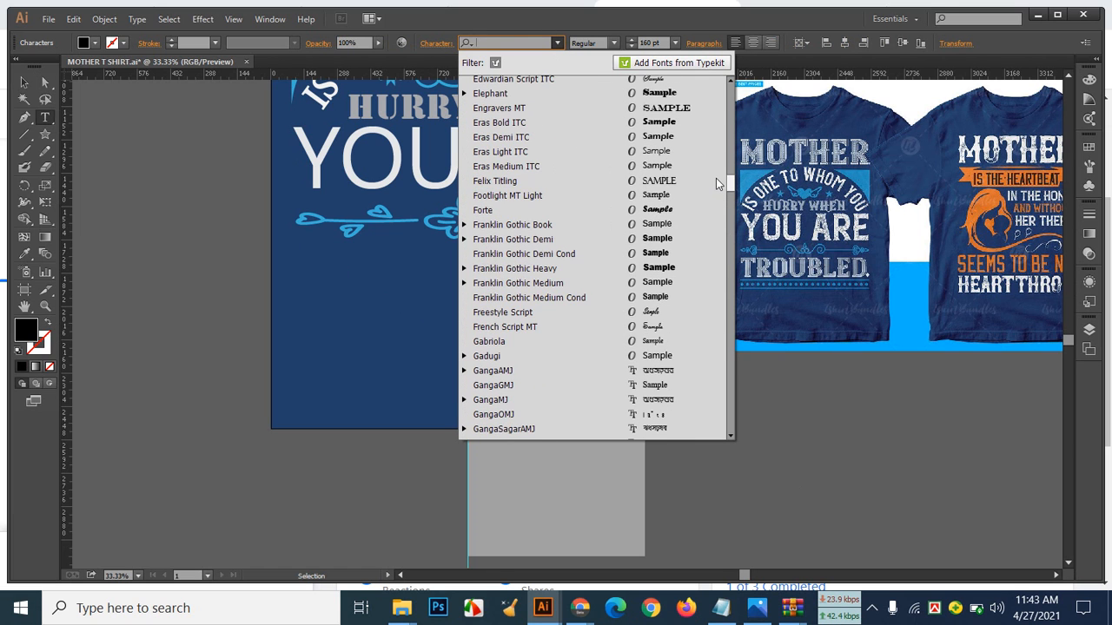
{"action": "left_click", "coordinate": [699, 196]}
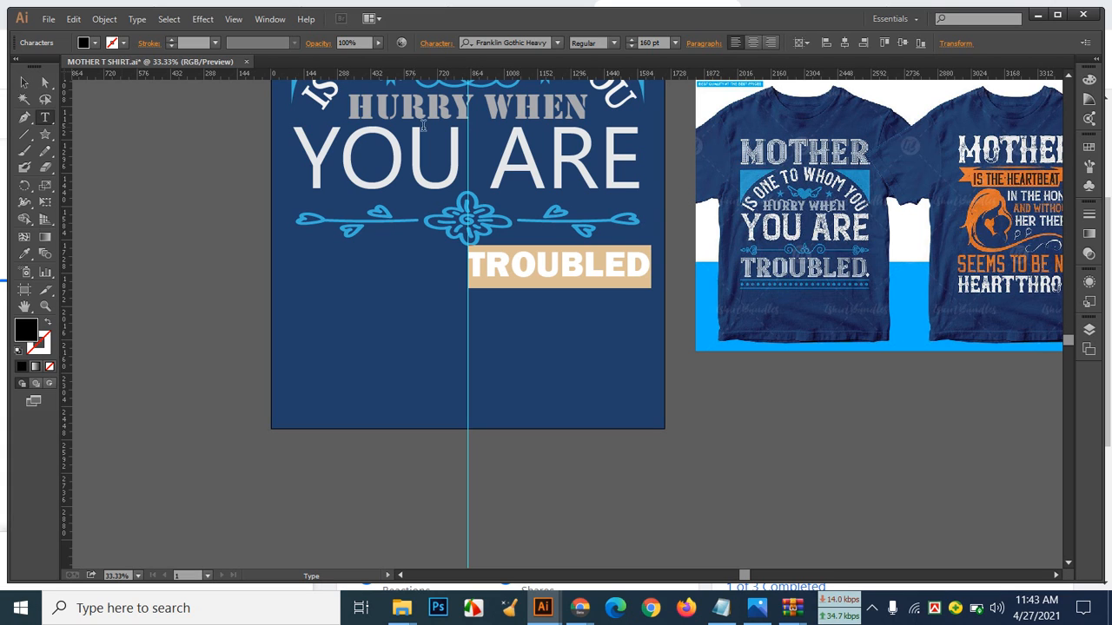
Step: Enlarge TROUBLED to about 291.55 pt, spanning the width of YOU ARE, and center it horizontally on the artboard
{"action": "left_click", "coordinate": [26, 82]}
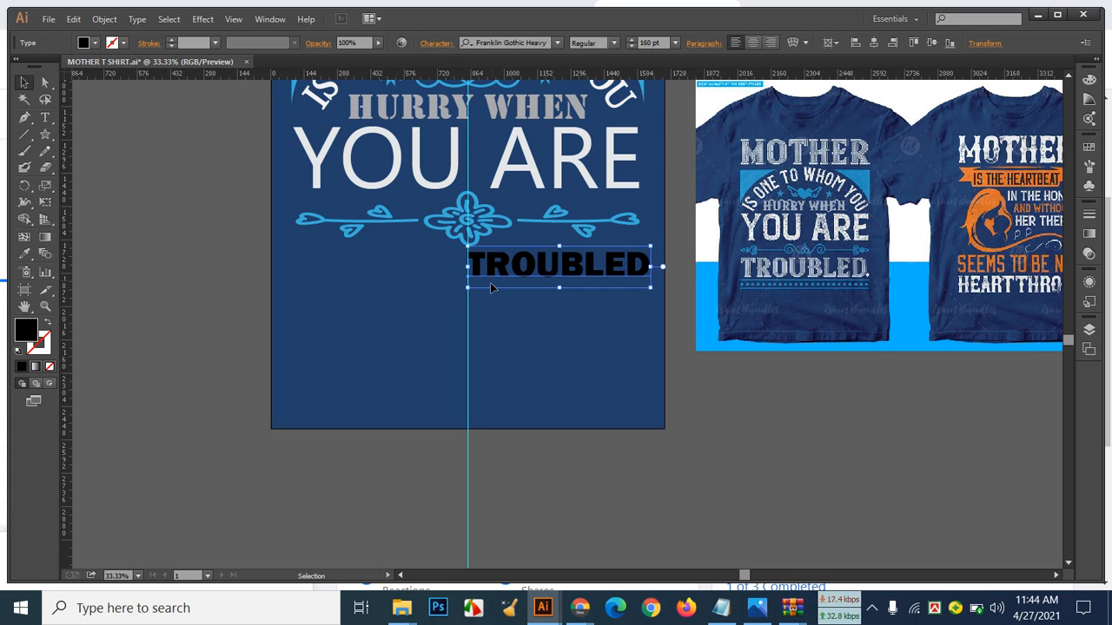
{"action": "left_click_drag", "start_coordinate": [518, 288], "coordinate": [385, 294]}
{"action": "left_click_drag", "start_coordinate": [518, 297], "coordinate": [656, 331]}
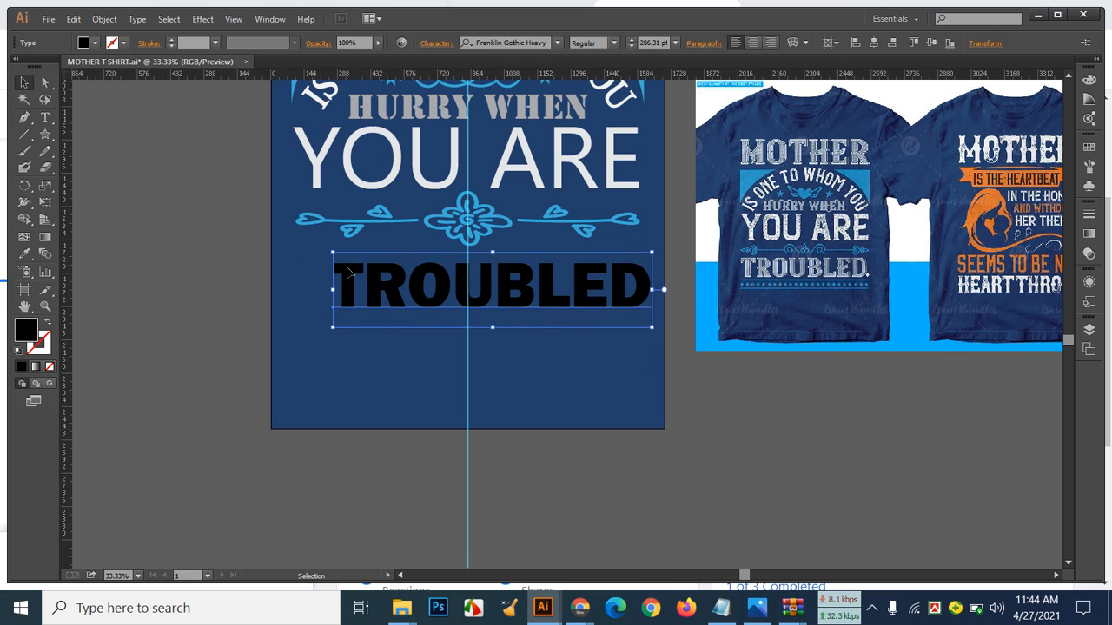
{"action": "left_click_drag", "start_coordinate": [333, 253], "coordinate": [298, 253]}
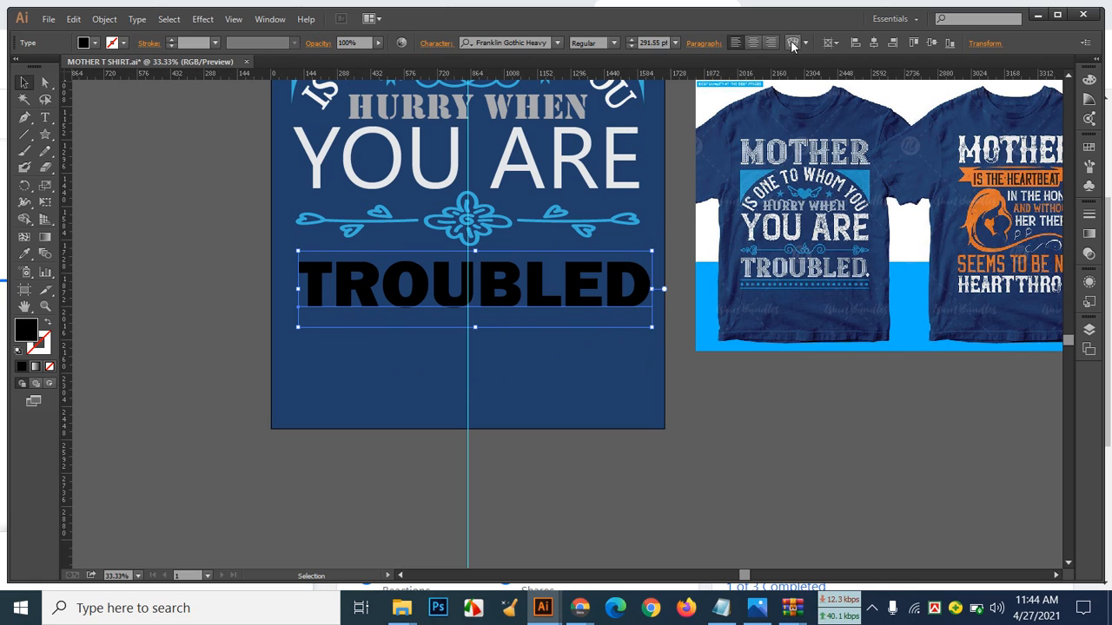
{"action": "left_click", "coordinate": [874, 43]}
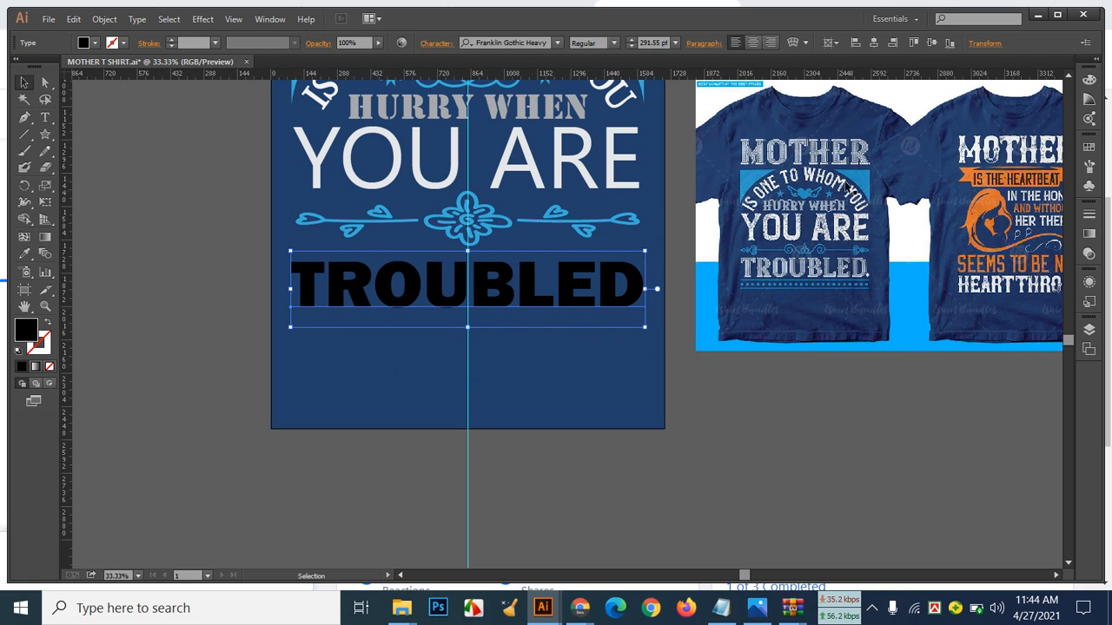
{"action": "left_click", "coordinate": [693, 438]}
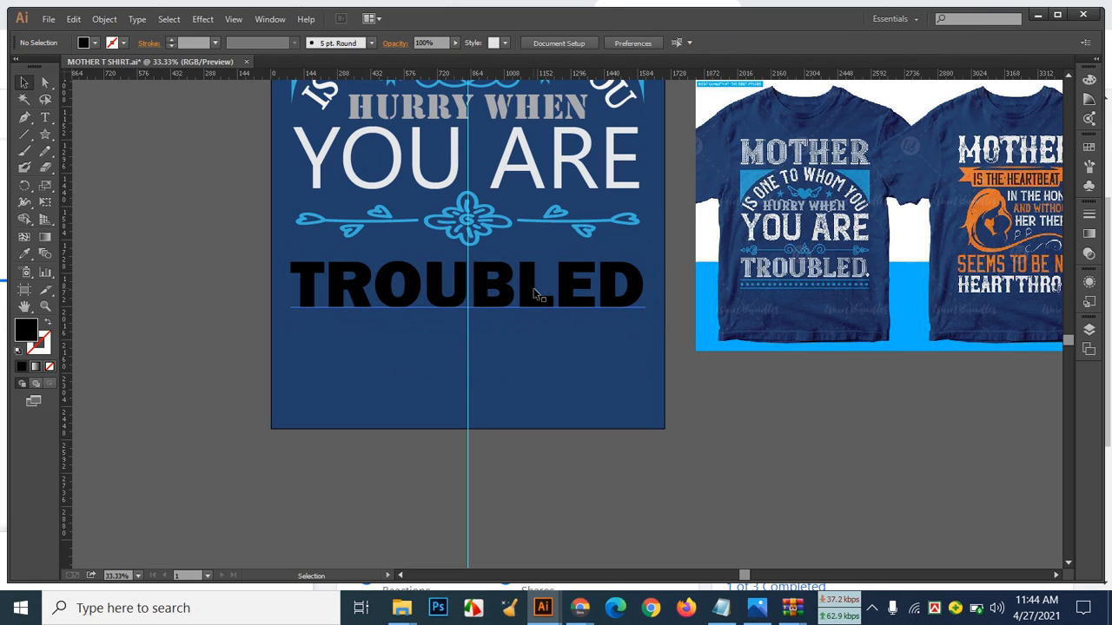
Step: Fill the word TROUBLED with the light gray matching YOU ARE
{"action": "left_click", "coordinate": [533, 293]}
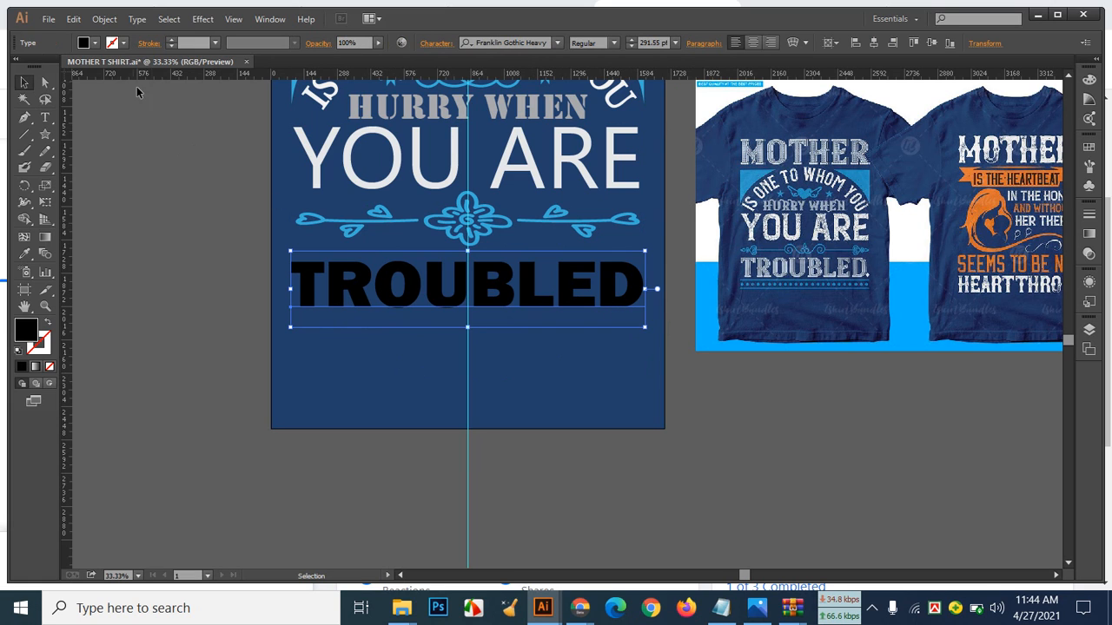
{"action": "left_click", "coordinate": [93, 42]}
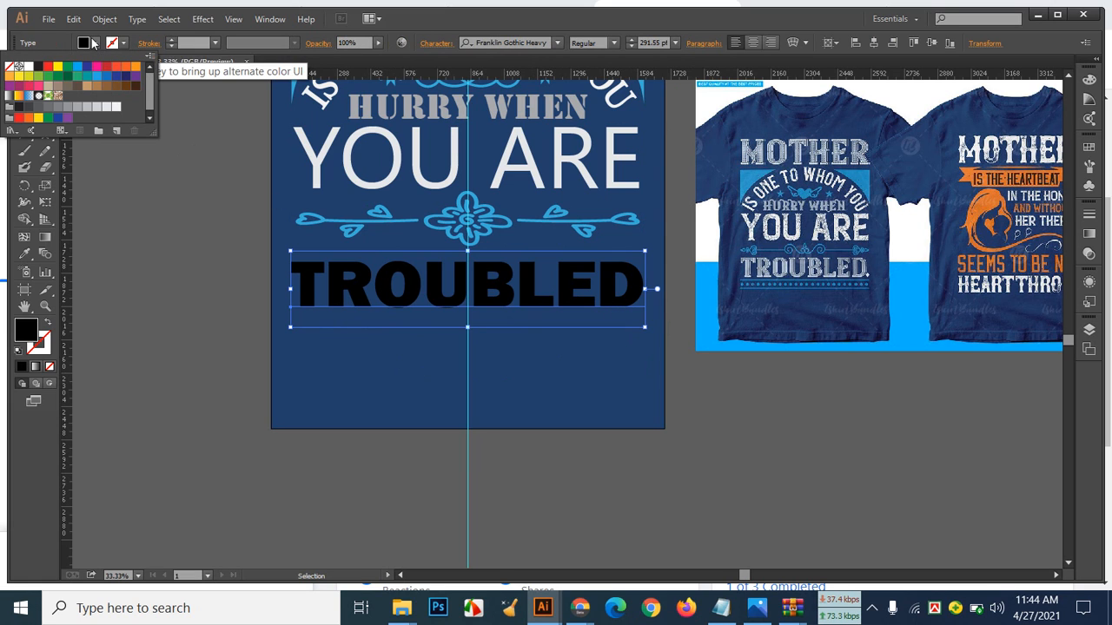
{"action": "left_click", "coordinate": [105, 109]}
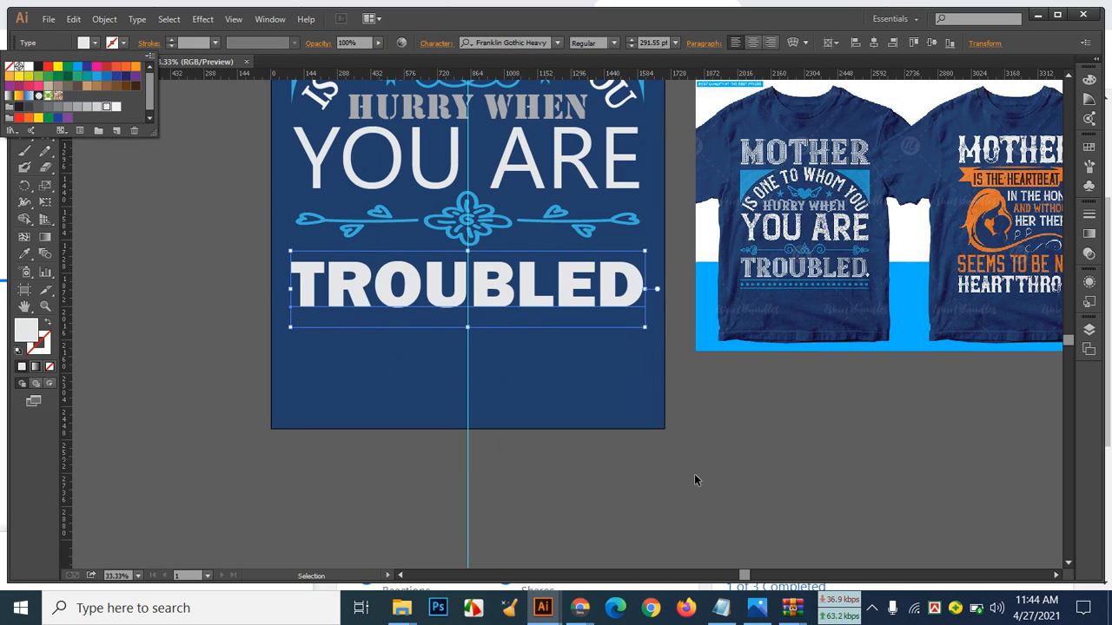
{"action": "left_click", "coordinate": [771, 477]}
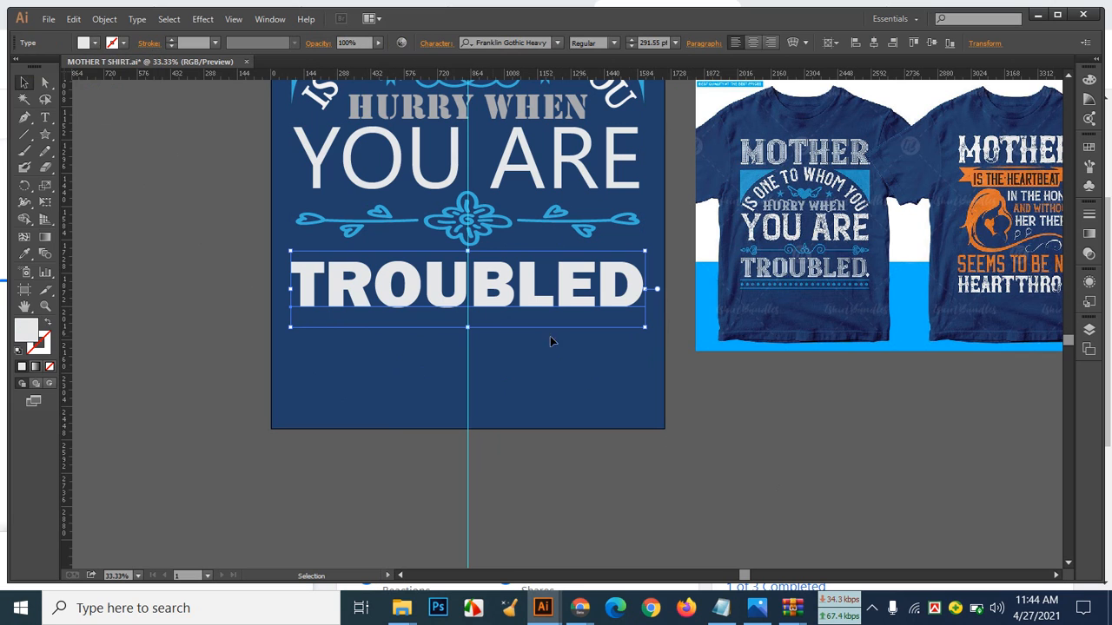
Step: Outline the word TROUBLED with a 7 pt black stroke
{"action": "left_click", "coordinate": [124, 42]}
{"action": "left_click", "coordinate": [41, 66]}
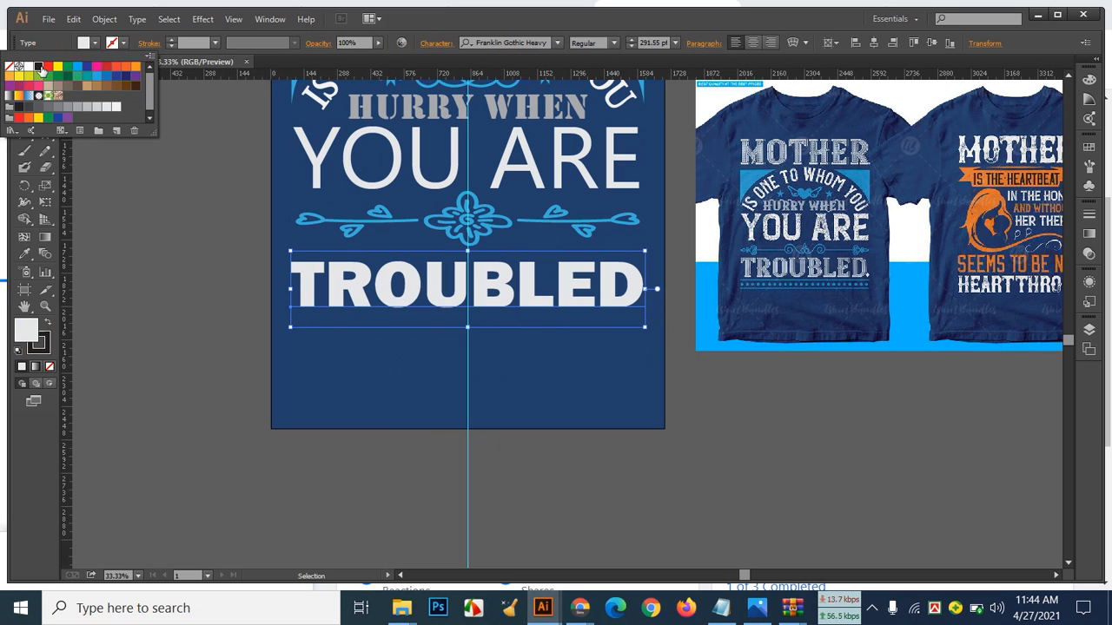
{"action": "left_click", "coordinate": [172, 39]}
{"action": "left_click", "coordinate": [174, 39]}
{"action": "left_click", "coordinate": [174, 39]}
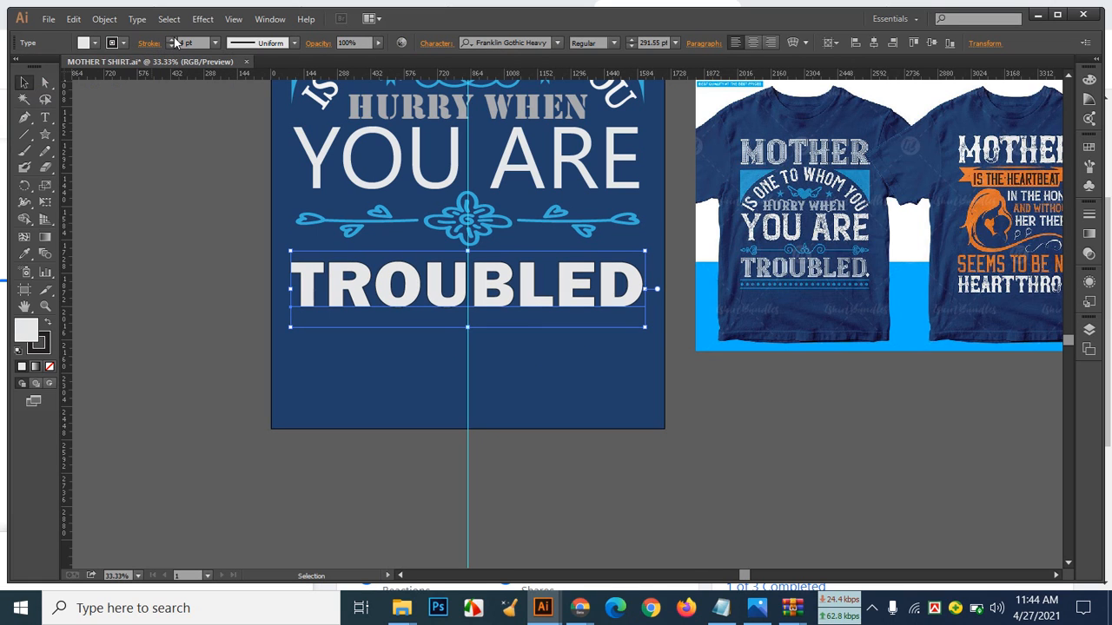
{"action": "left_click", "coordinate": [175, 40]}
{"action": "left_click", "coordinate": [175, 40]}
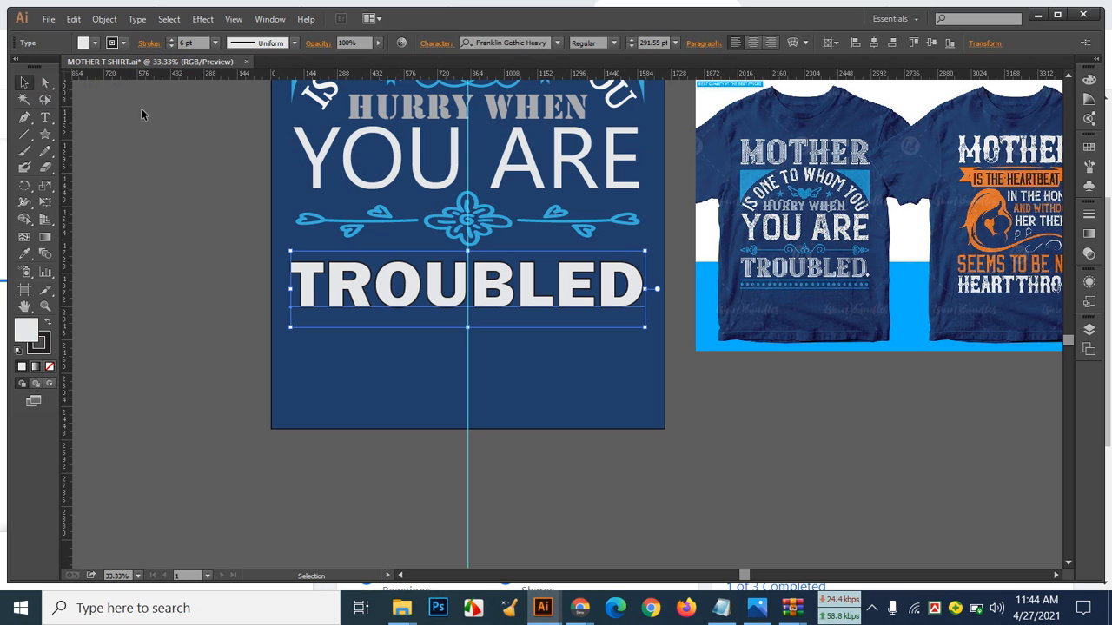
{"action": "left_click", "coordinate": [172, 40]}
{"action": "left_click", "coordinate": [175, 209]}
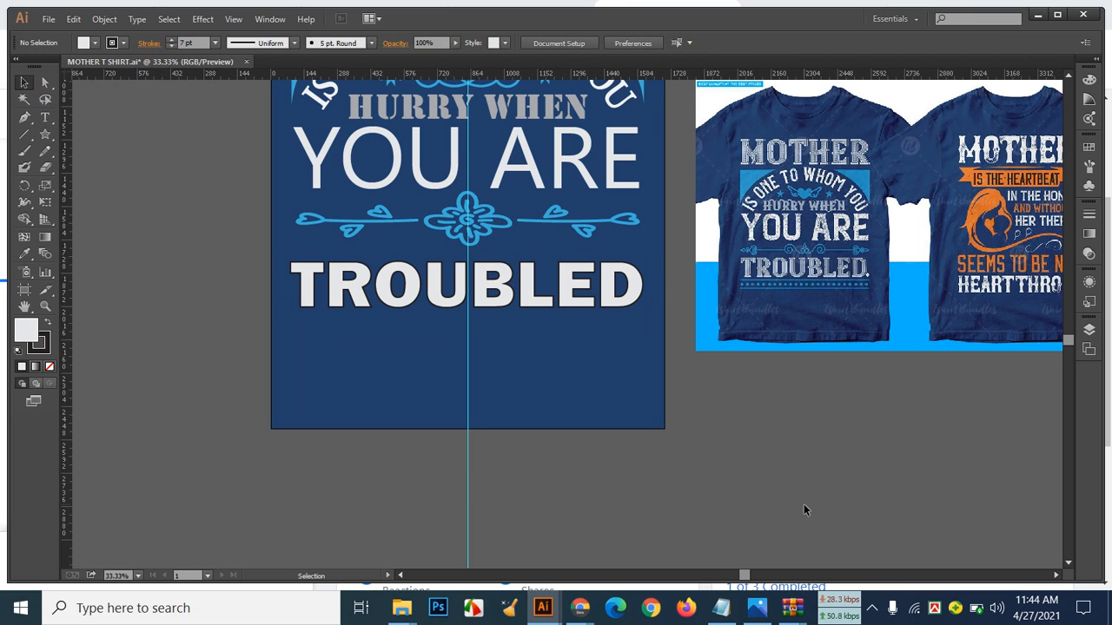
Step: Draw a horizontal line about 1514 px long beneath TROUBLED and give it a 10 pt bright-blue stroke
{"action": "left_click", "coordinate": [25, 134]}
{"action": "left_click_drag", "start_coordinate": [292, 187], "coordinate": [644, 331]}
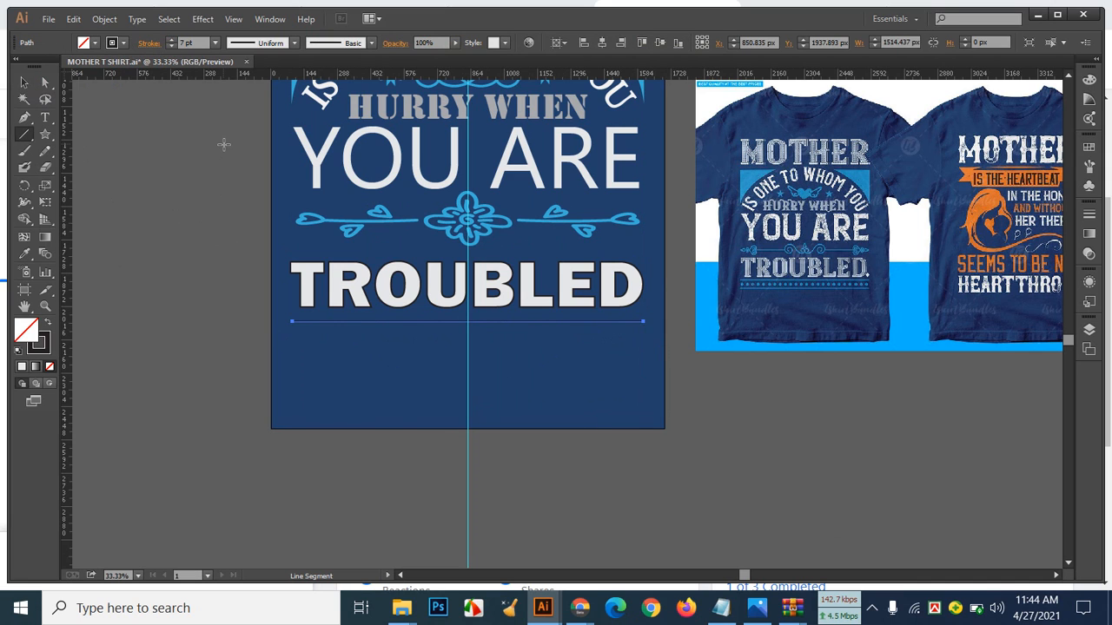
{"action": "left_click", "coordinate": [123, 43]}
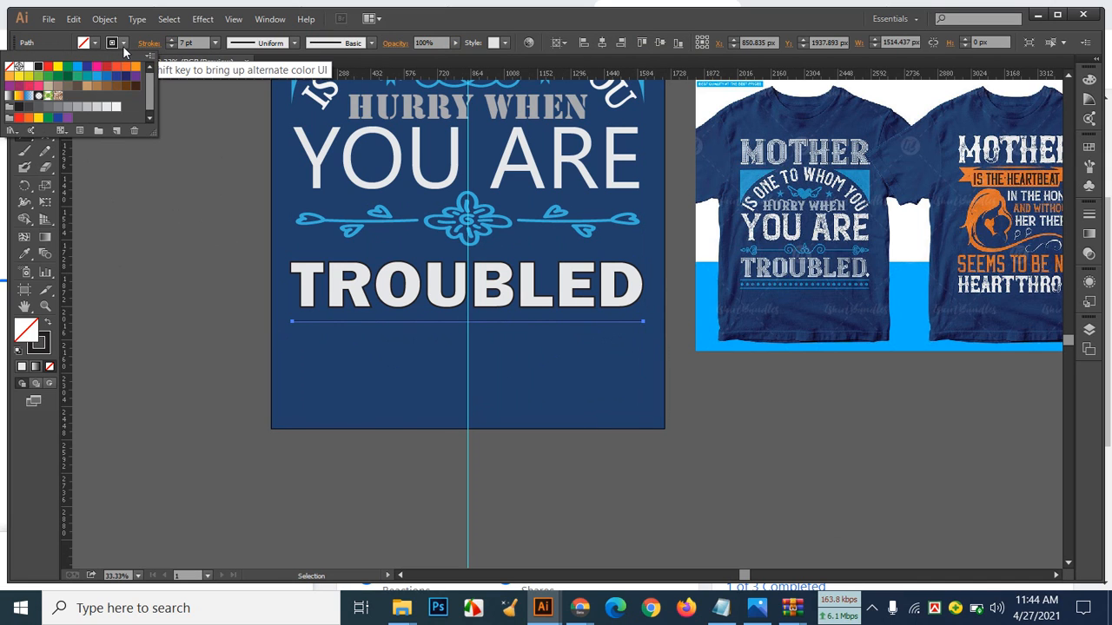
{"action": "left_click", "coordinate": [78, 69]}
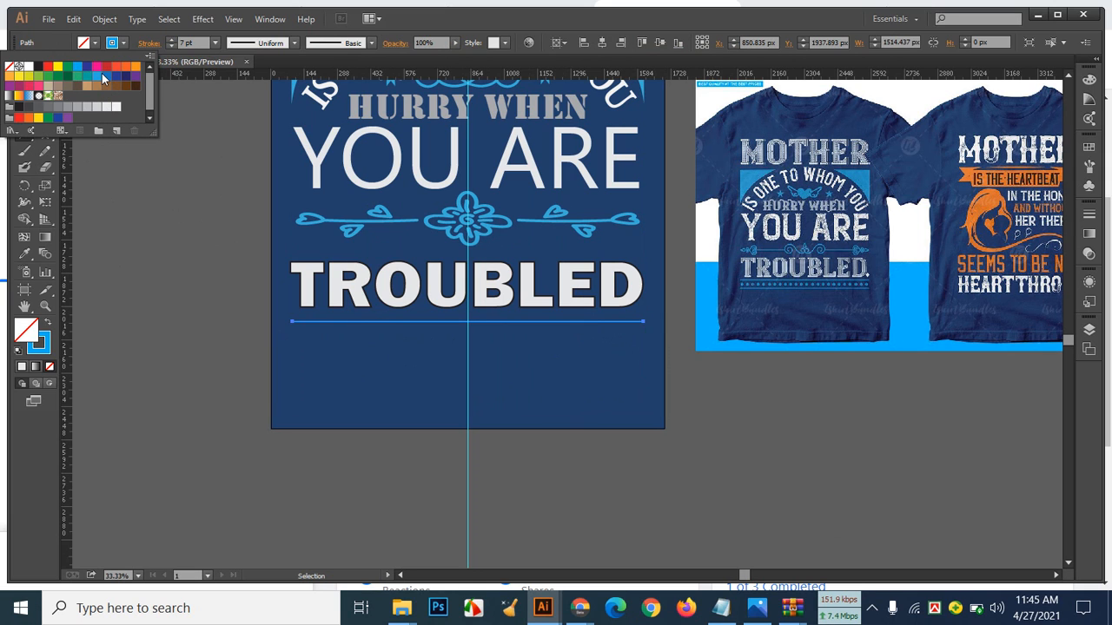
{"action": "left_click", "coordinate": [101, 76]}
{"action": "left_click", "coordinate": [172, 39]}
{"action": "left_click", "coordinate": [171, 39]}
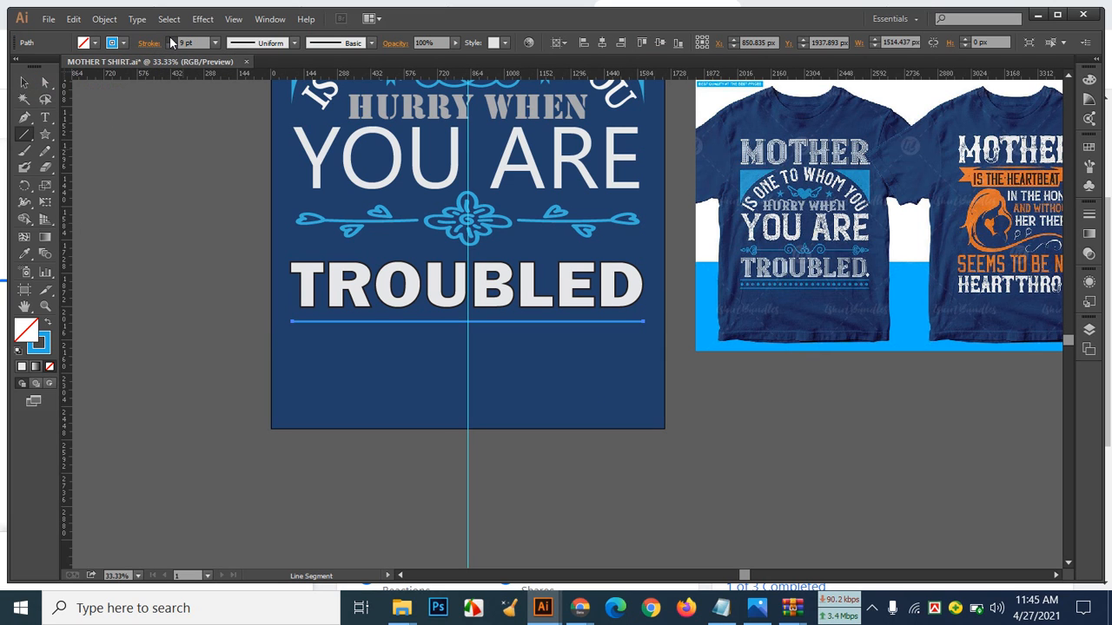
{"action": "left_click", "coordinate": [172, 46]}
{"action": "key", "text": "v"}
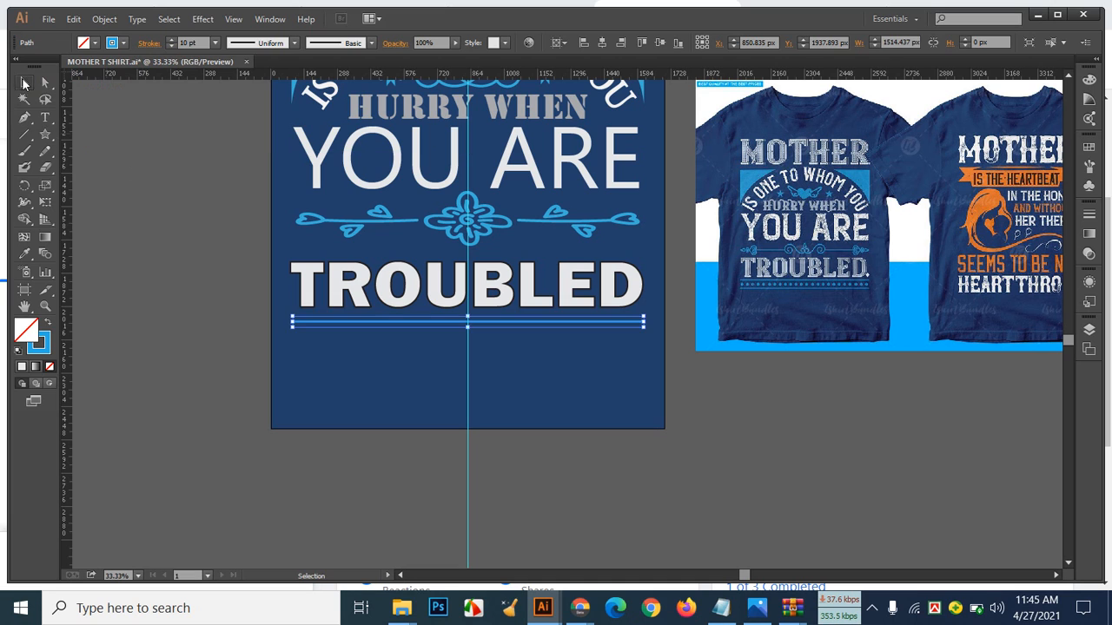
Step: Move the blue underline up so it sits directly beneath TROUBLED
{"action": "left_click", "coordinate": [109, 223]}
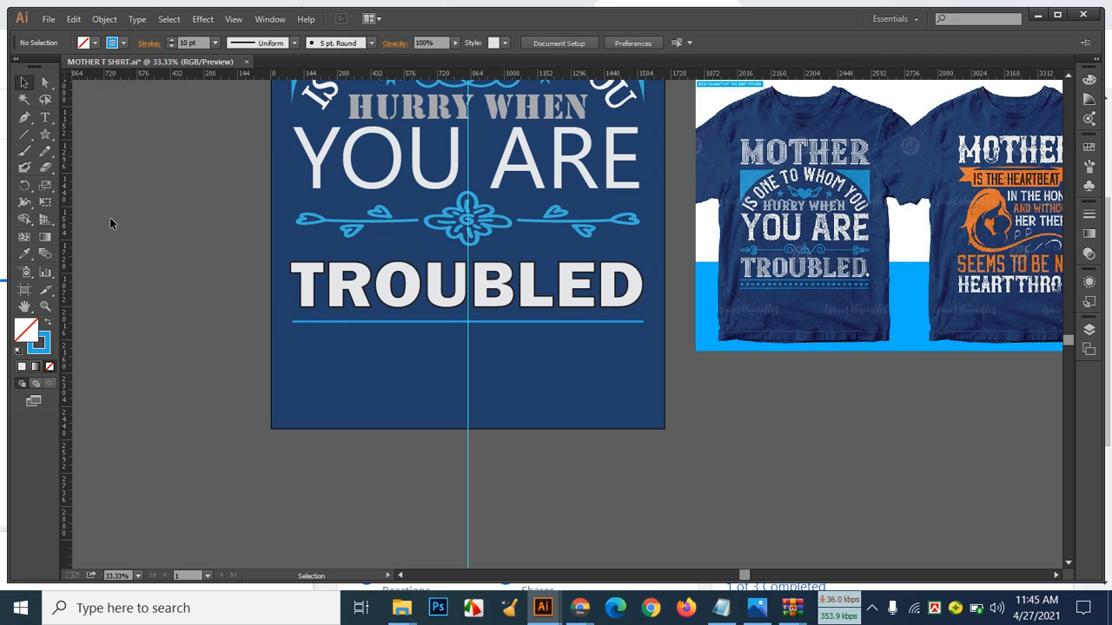
{"action": "left_click", "coordinate": [580, 321]}
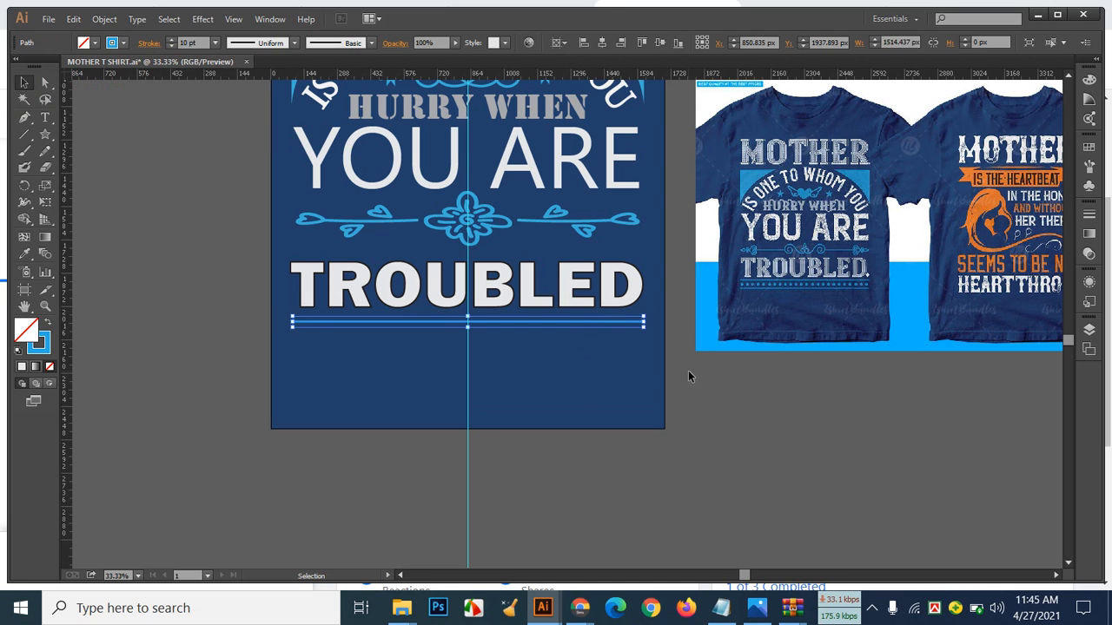
{"action": "key", "text": "Up"}
{"action": "key", "text": "Up"}
{"action": "key", "text": "Up"}
{"action": "key", "text": "Up"}
{"action": "key", "text": "Up"}
{"action": "key", "text": "Up"}
{"action": "key", "text": "Up"}
{"action": "key", "text": "Up"}
{"action": "key", "text": "Up"}
{"action": "key", "text": "Up"}
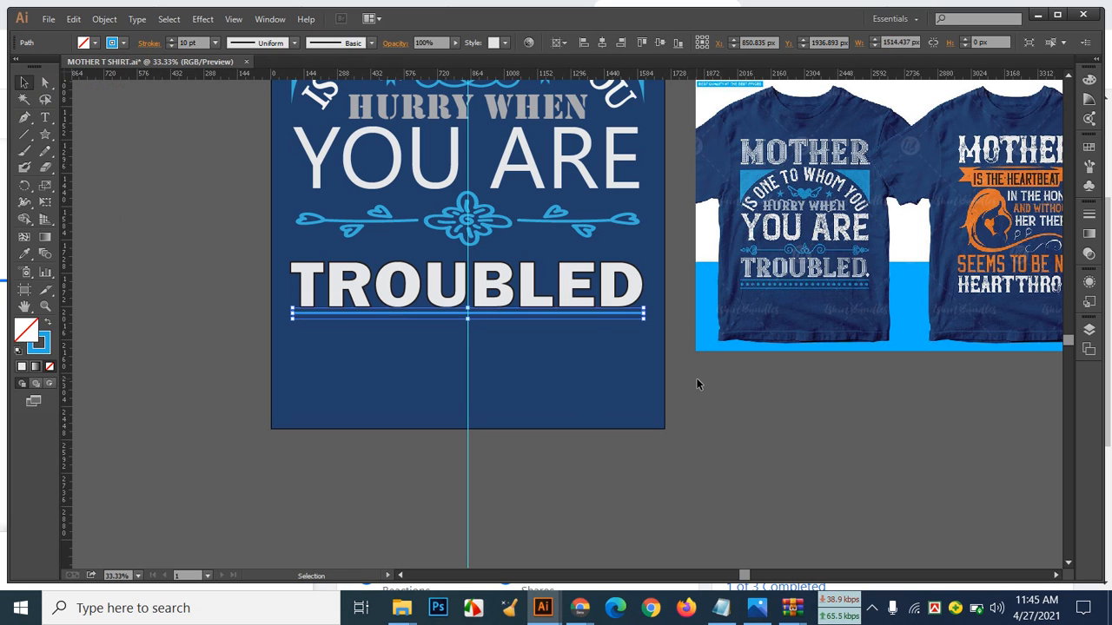
{"action": "left_click", "coordinate": [687, 378]}
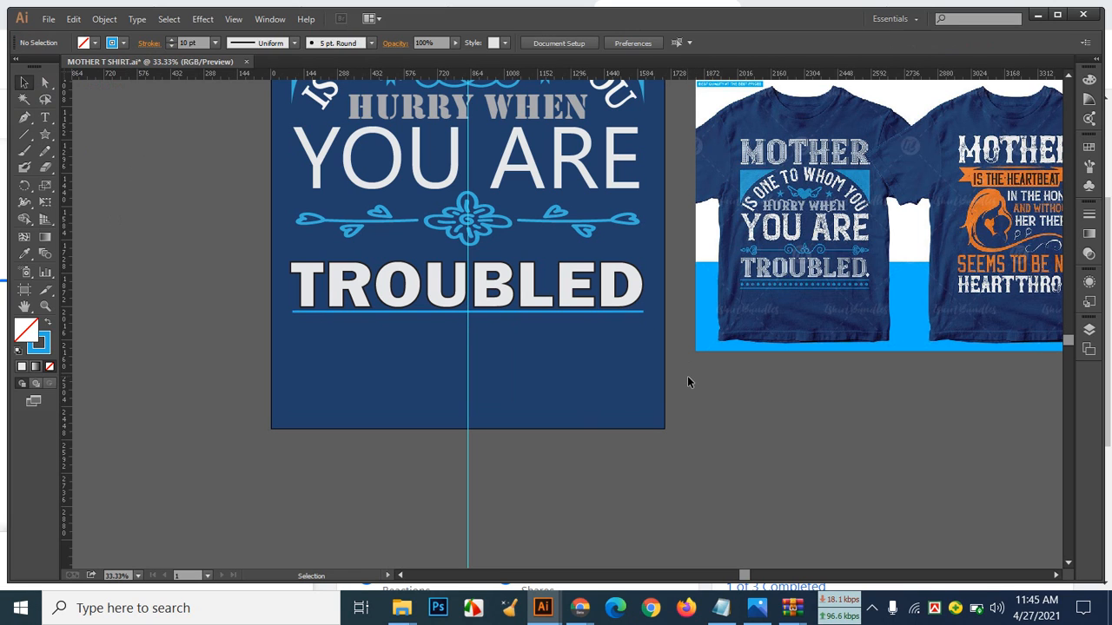
Step: Duplicate the blue underline a short distance below the original, leaving a narrow band between the two lines
{"action": "left_click", "coordinate": [553, 321]}
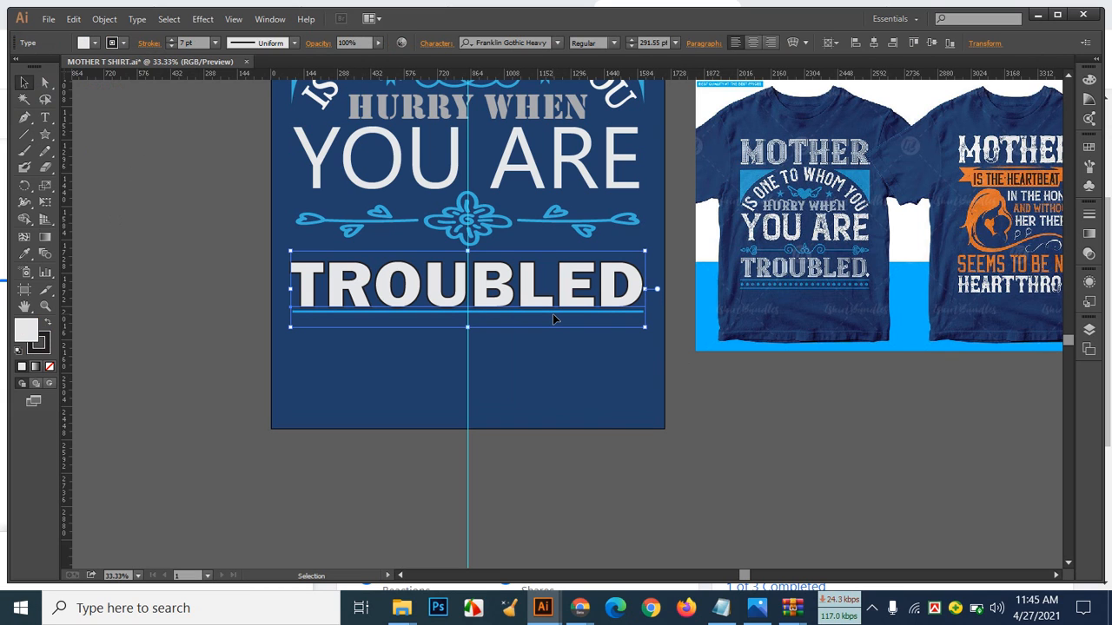
{"action": "left_click", "coordinate": [729, 420]}
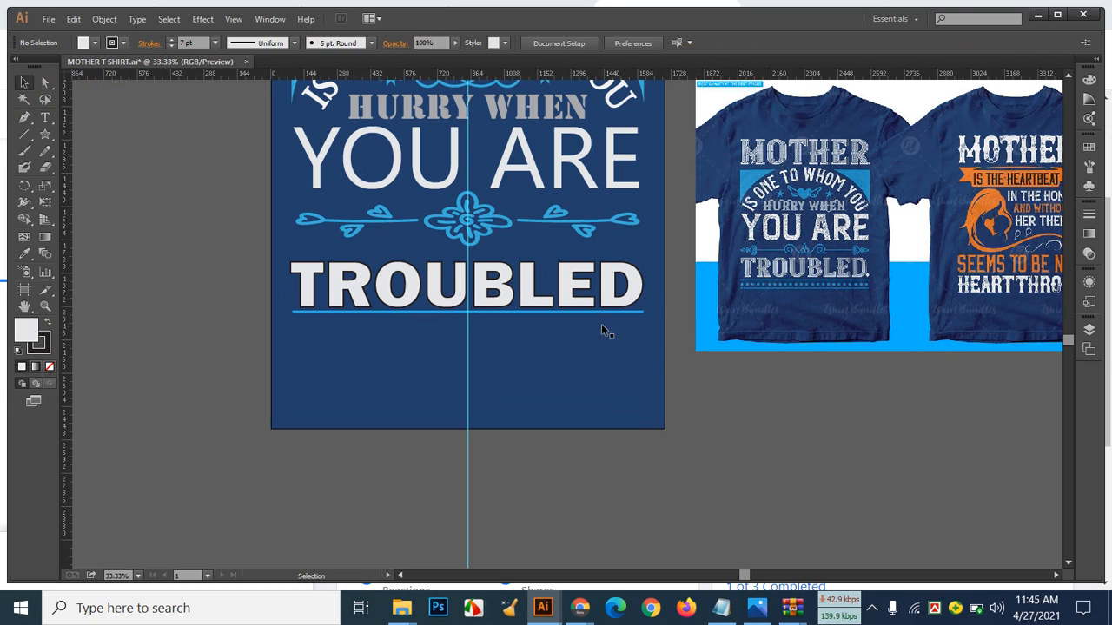
{"action": "left_click", "coordinate": [600, 318]}
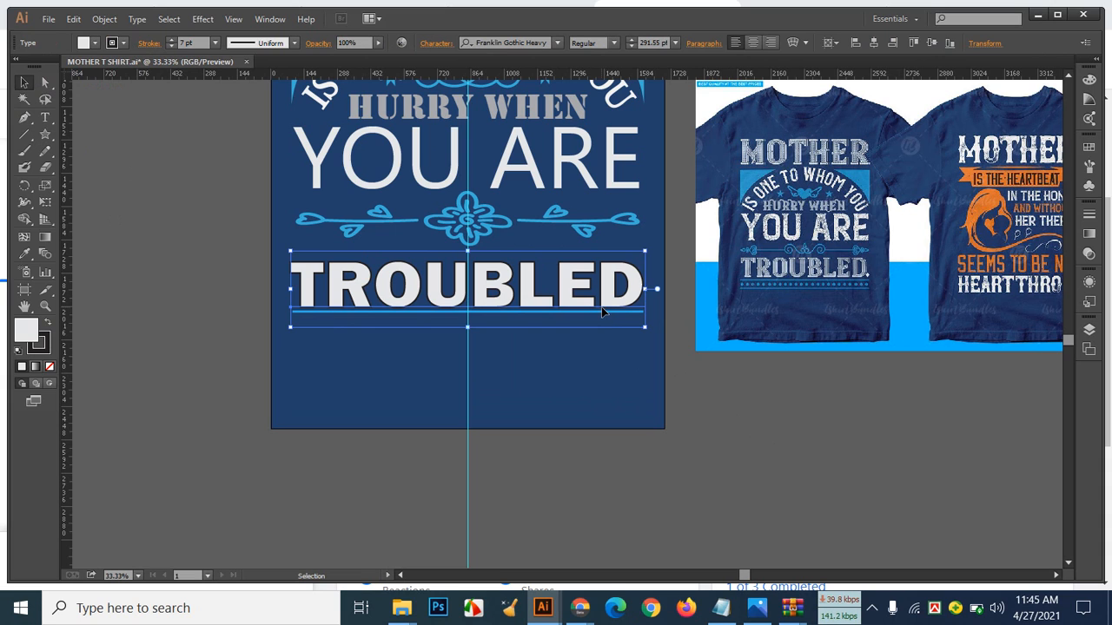
{"action": "left_click_drag", "start_coordinate": [602, 311], "coordinate": [602, 337]}
{"action": "left_click", "coordinate": [757, 402]}
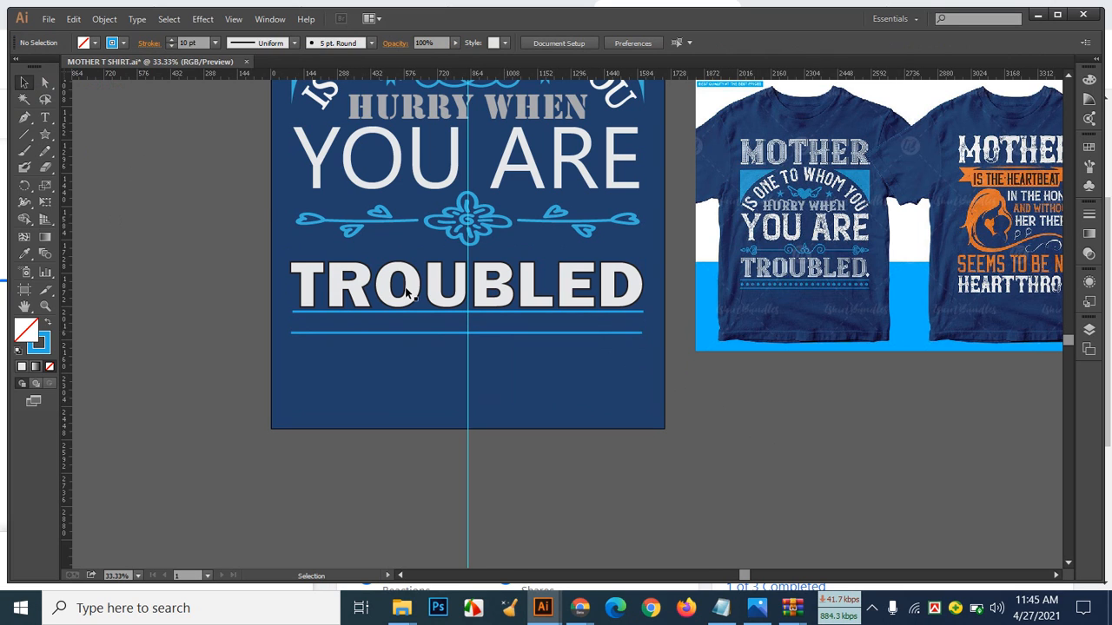
Step: Draw a circle about 43 px in diameter near the left end of the two lines, with the blue as fill and no stroke
{"action": "left_click_drag", "start_coordinate": [48, 139], "coordinate": [143, 167]}
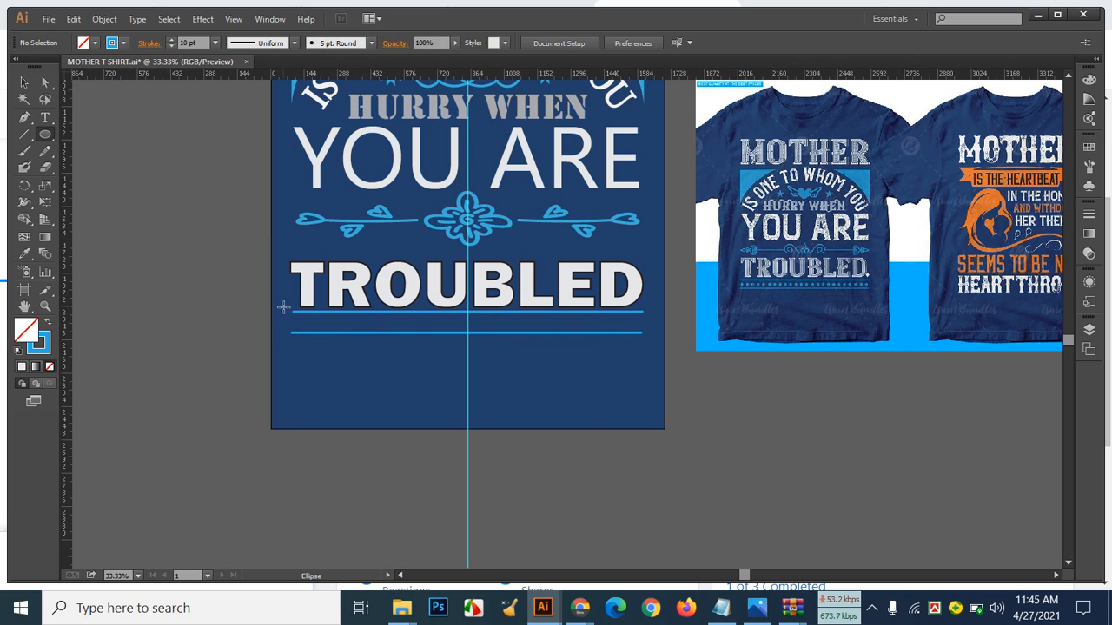
{"action": "left_click_drag", "start_coordinate": [295, 318], "coordinate": [304, 323]}
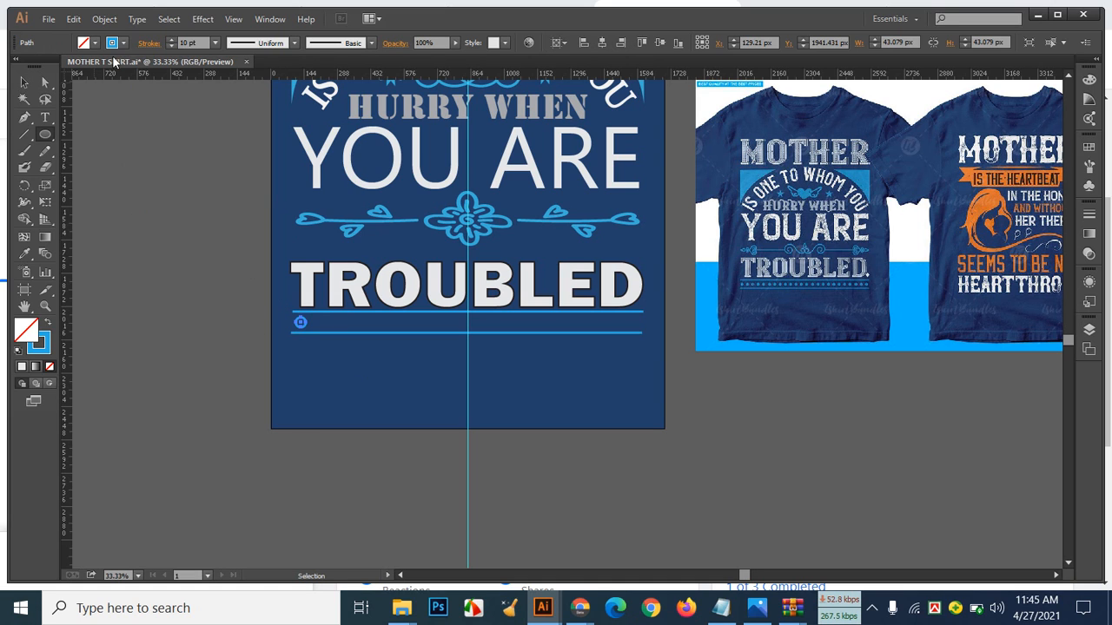
{"action": "left_click", "coordinate": [49, 322]}
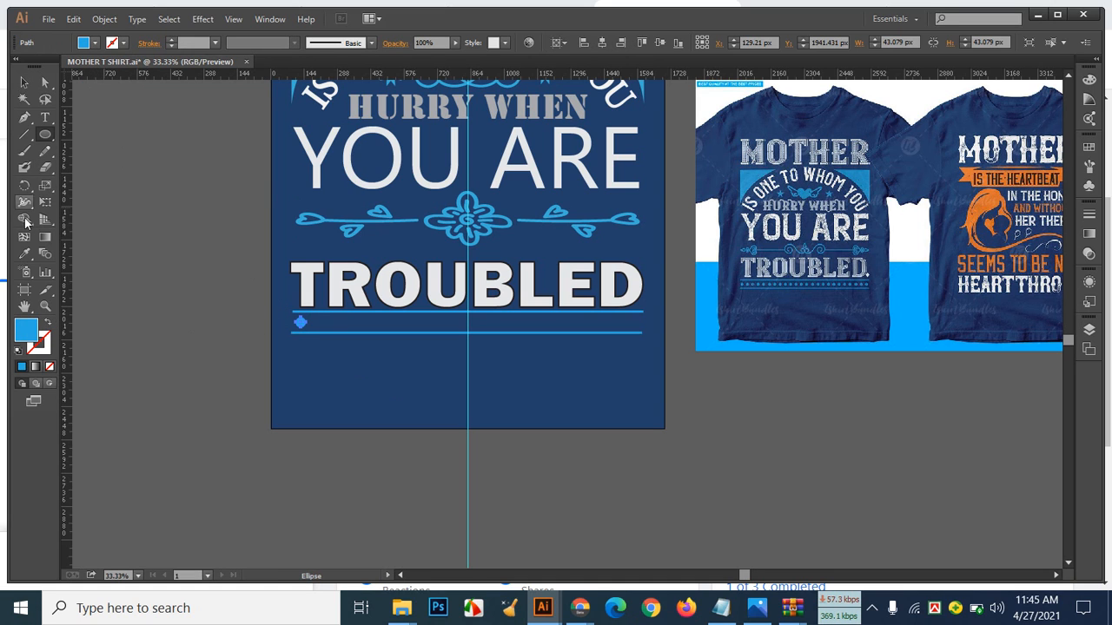
Step: Sample the reference shirt's blue for the circle and brighten the fill to #22AFE0
{"action": "left_click", "coordinate": [24, 254]}
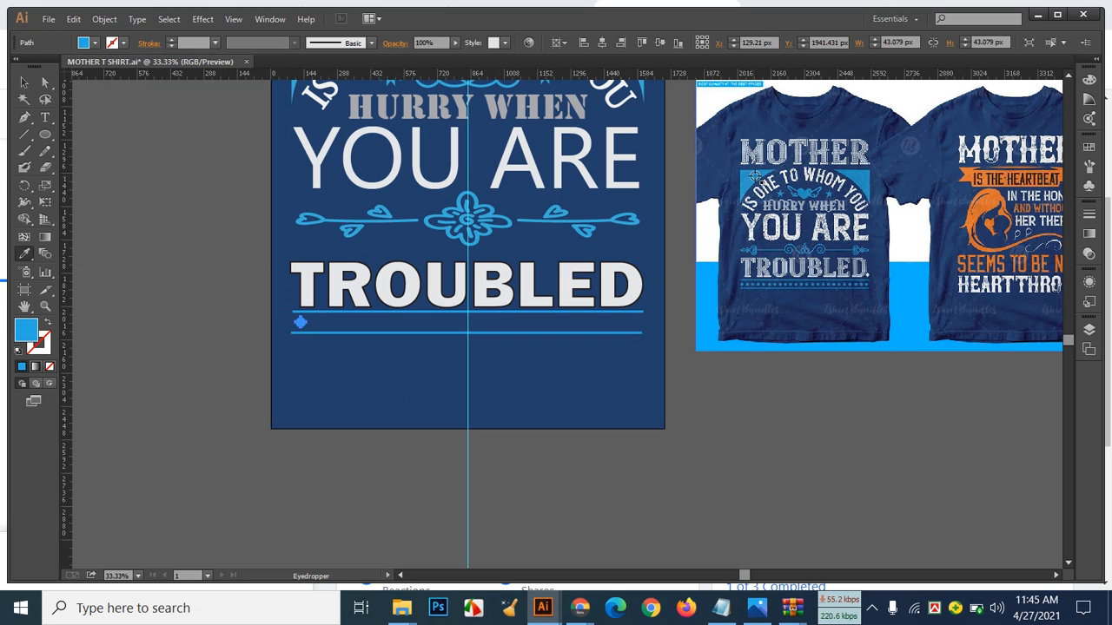
{"action": "left_click", "coordinate": [750, 186]}
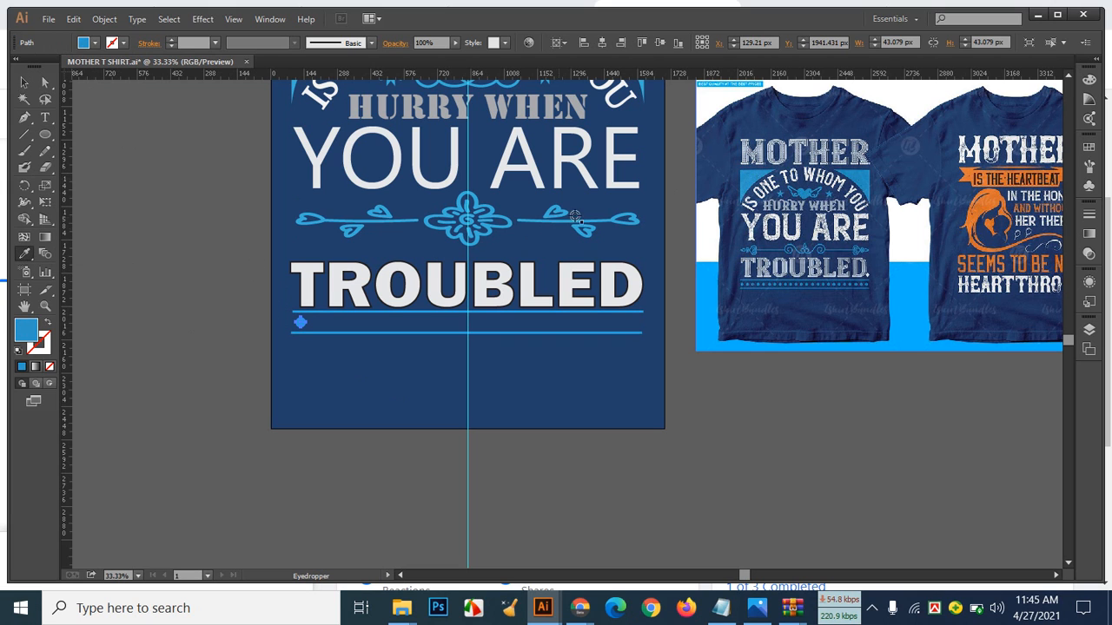
{"action": "double_click", "coordinate": [26, 330]}
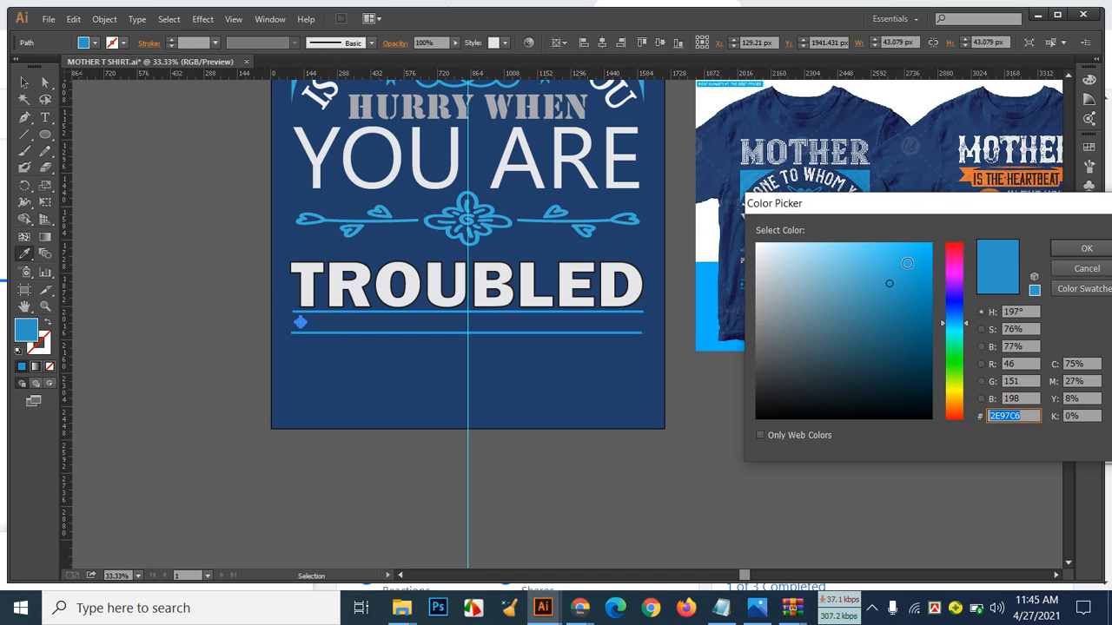
{"action": "left_click", "coordinate": [1085, 249]}
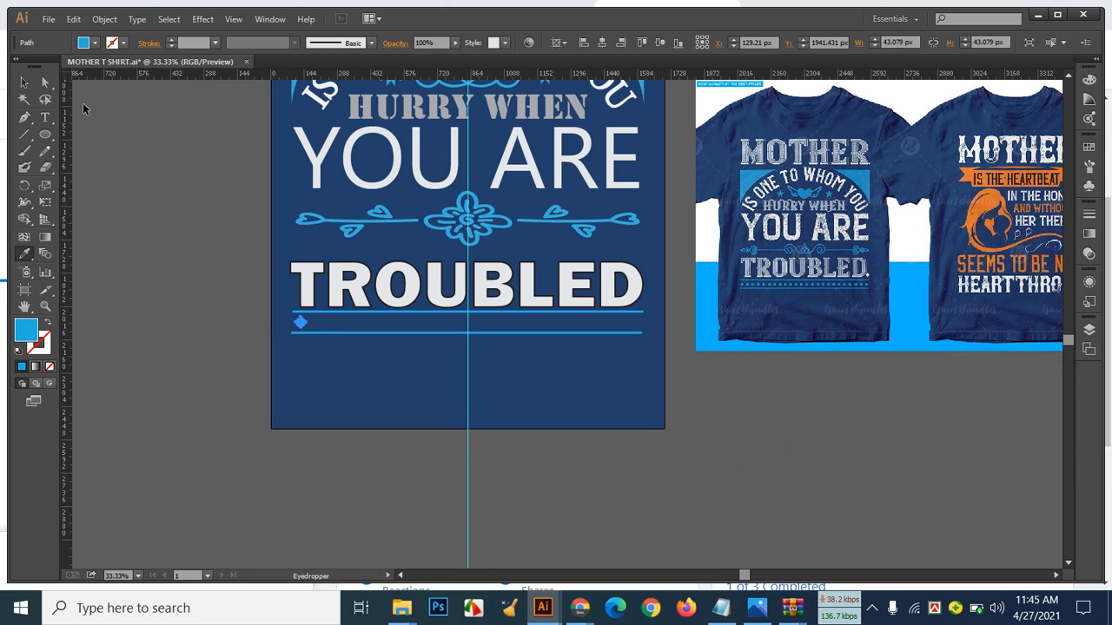
{"action": "left_click", "coordinate": [26, 82]}
{"action": "left_click", "coordinate": [148, 160]}
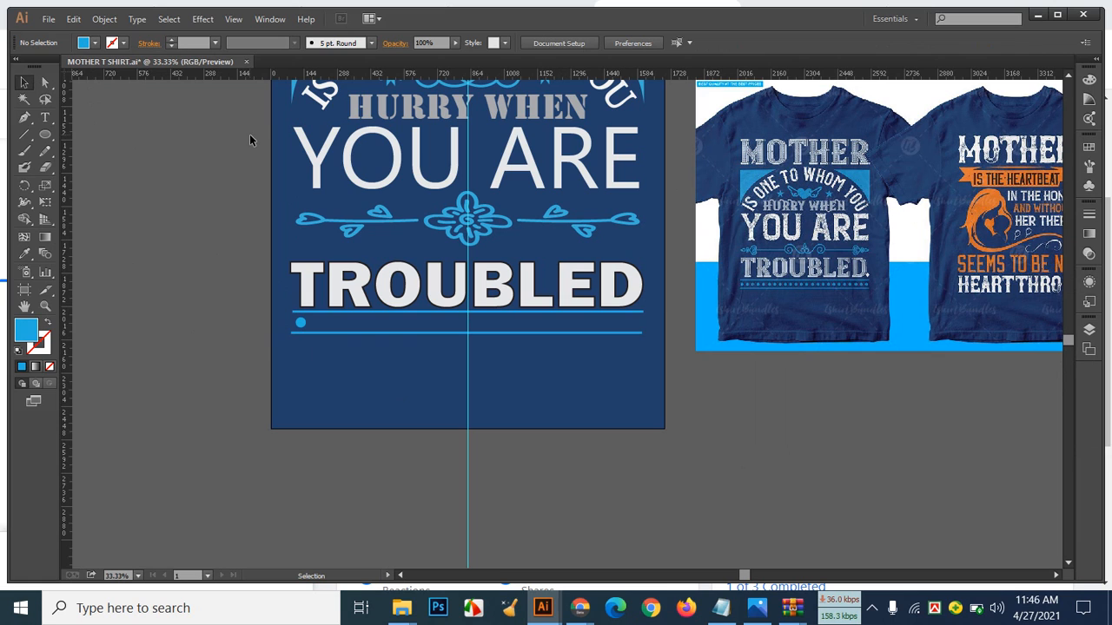
Step: Move the circle up slightly, closer to the upper blue line
{"action": "left_click", "coordinate": [300, 323]}
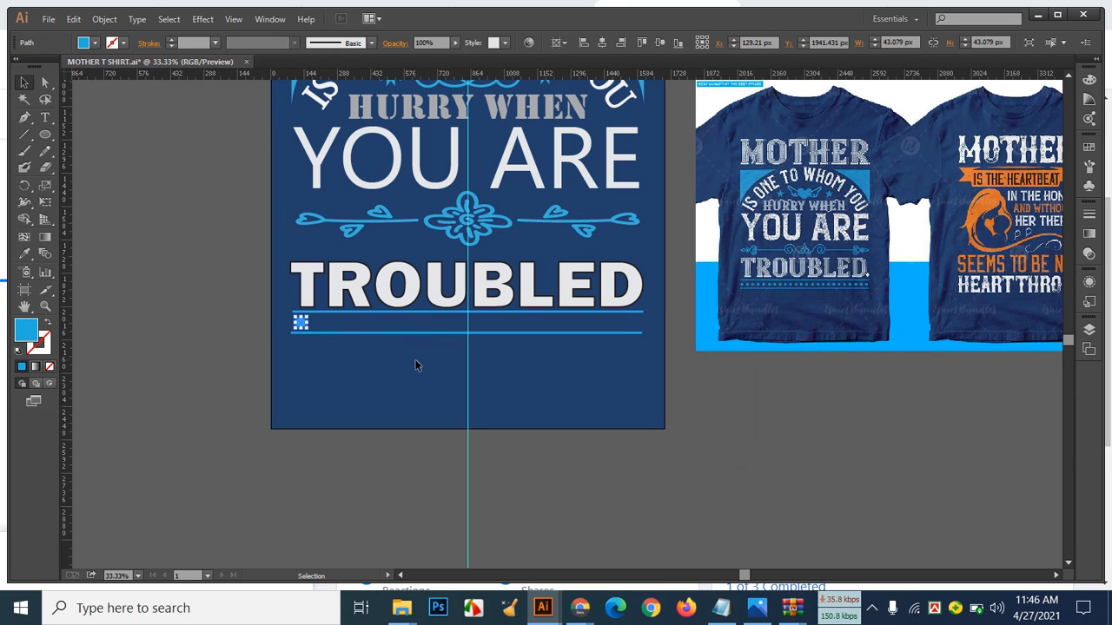
{"action": "key", "text": "Up"}
{"action": "key", "text": "Up"}
{"action": "key", "text": "Up"}
{"action": "key", "text": "Up"}
{"action": "key", "text": "Up"}
{"action": "left_click", "coordinate": [408, 351]}
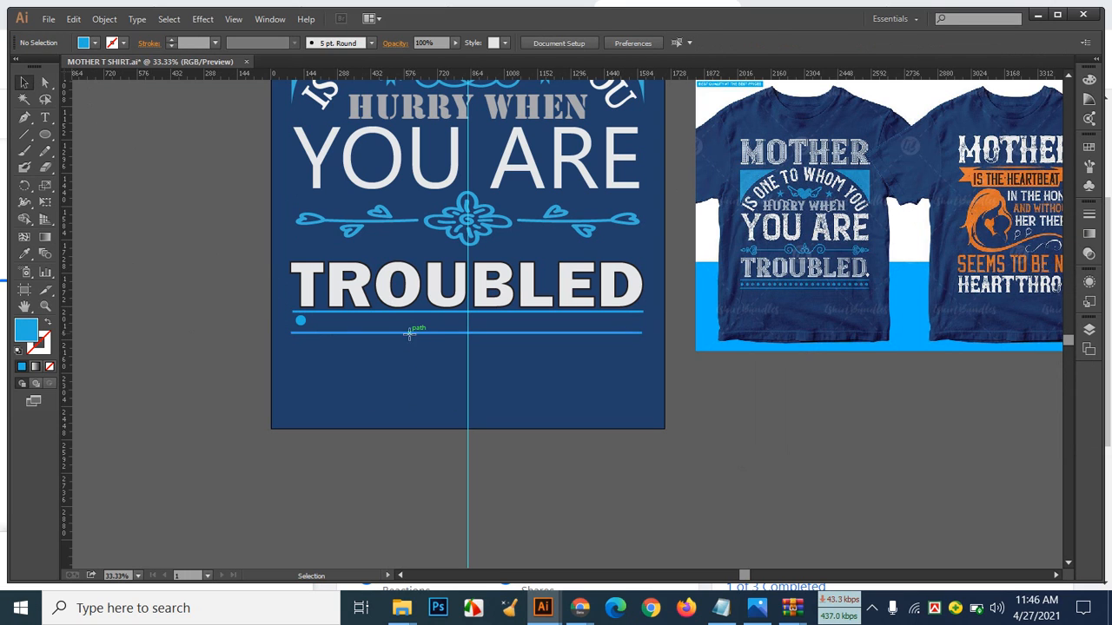
Step: Move the lower blue line up so it sits just beneath the circle, narrowing the band between the lines
{"action": "left_click", "coordinate": [408, 333]}
{"action": "key", "text": "Up"}
{"action": "key", "text": "Up"}
{"action": "key", "text": "Up"}
{"action": "key", "text": "Up"}
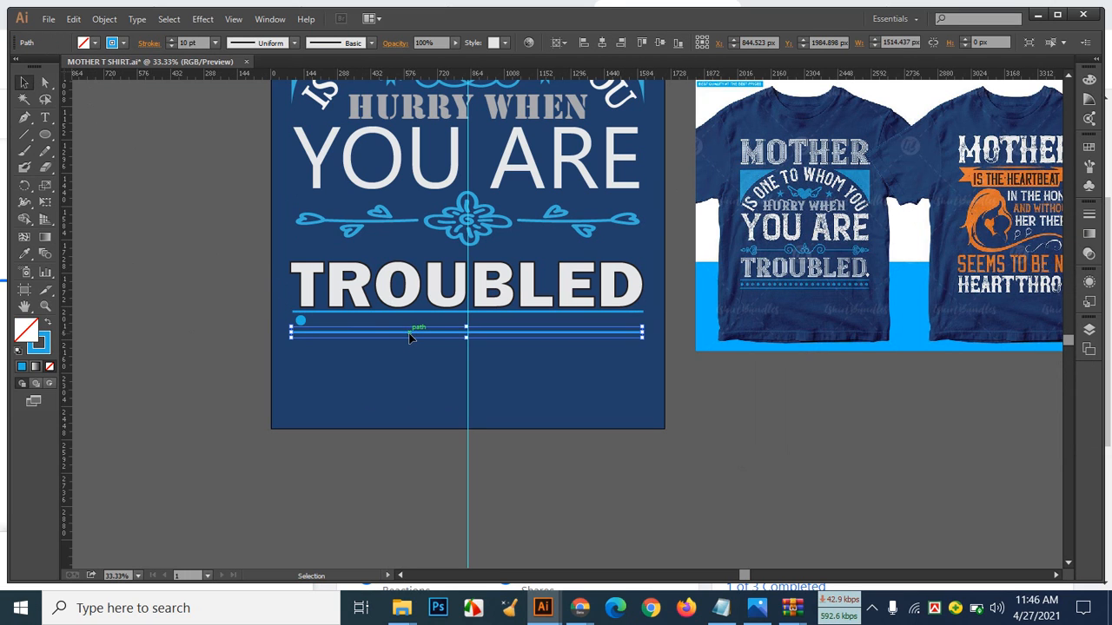
{"action": "key", "text": "Up"}
{"action": "key", "text": "Up"}
{"action": "key", "text": "Up"}
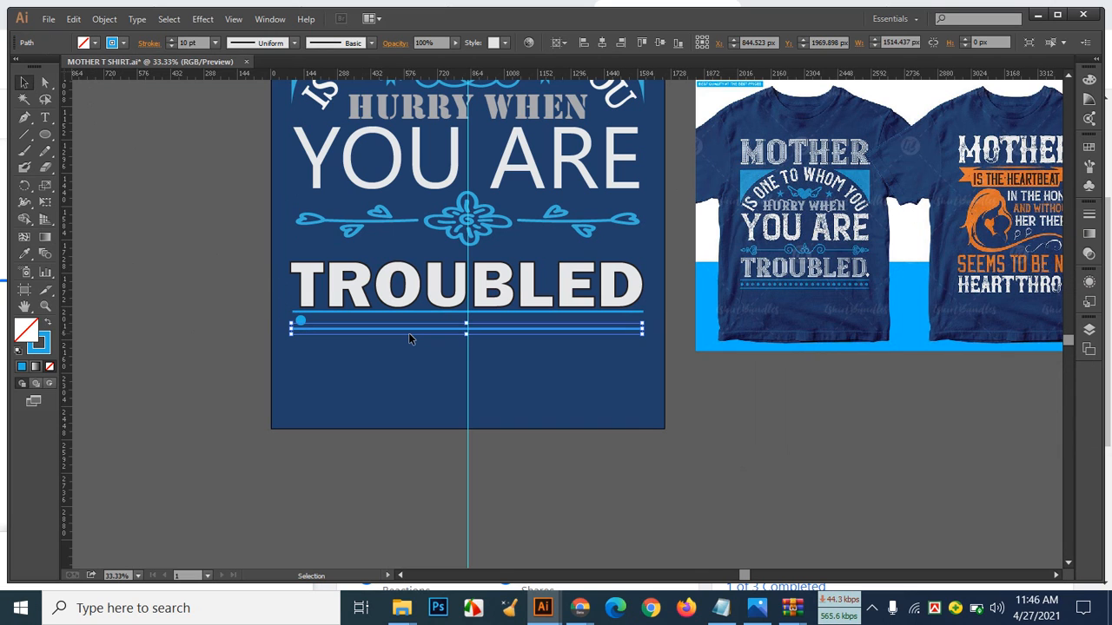
{"action": "left_click", "coordinate": [426, 352]}
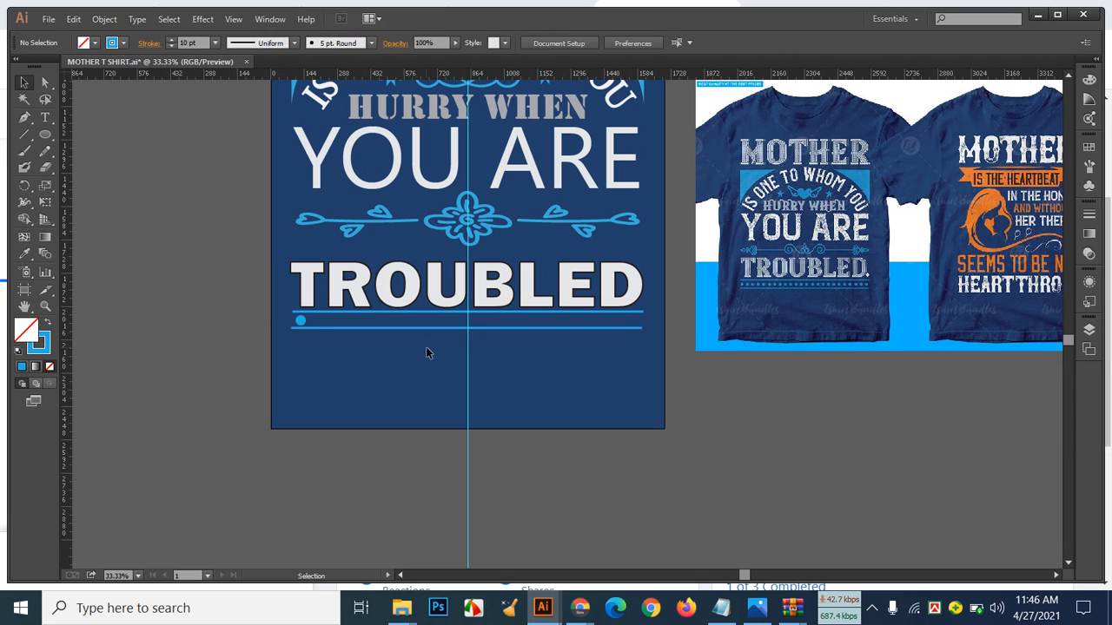
{"action": "left_click", "coordinate": [299, 320]}
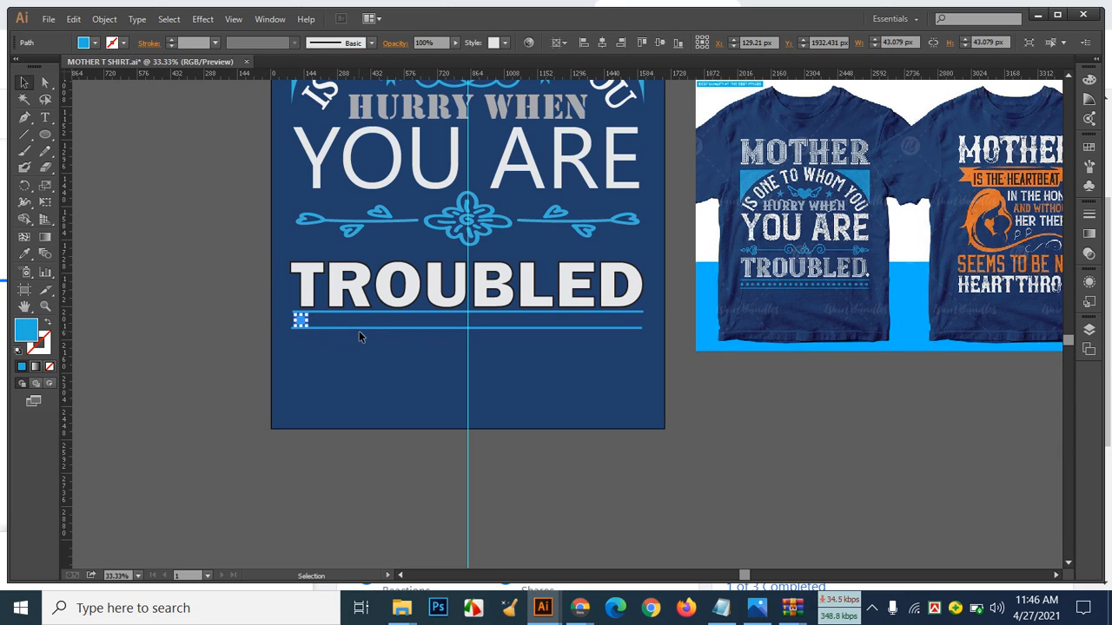
{"action": "left_click", "coordinate": [363, 326]}
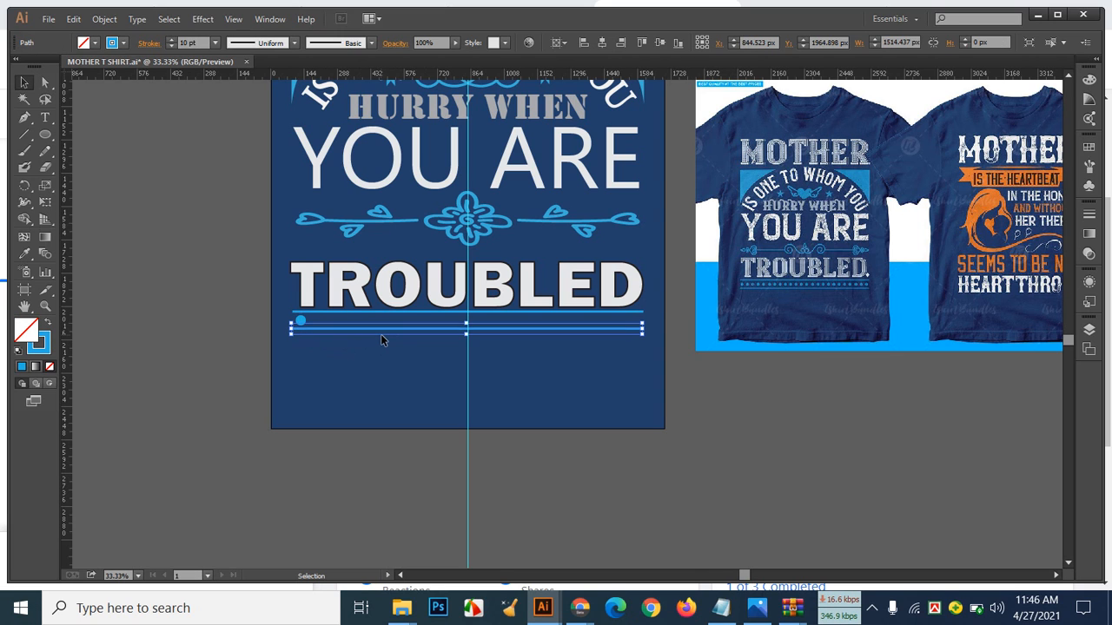
{"action": "left_click", "coordinate": [365, 356]}
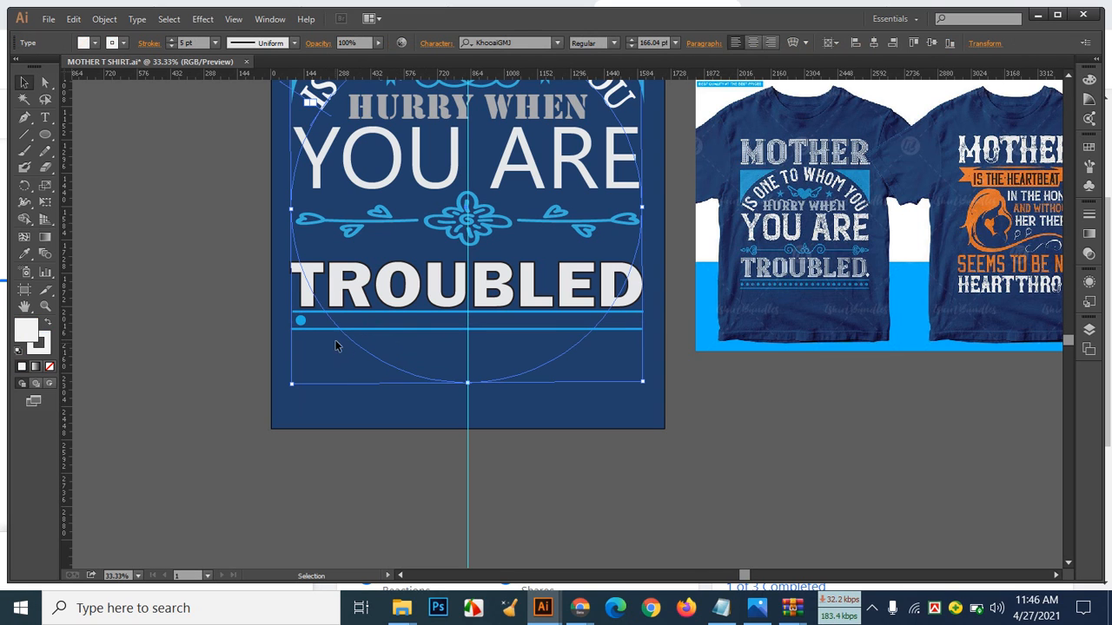
{"action": "left_click", "coordinate": [738, 430]}
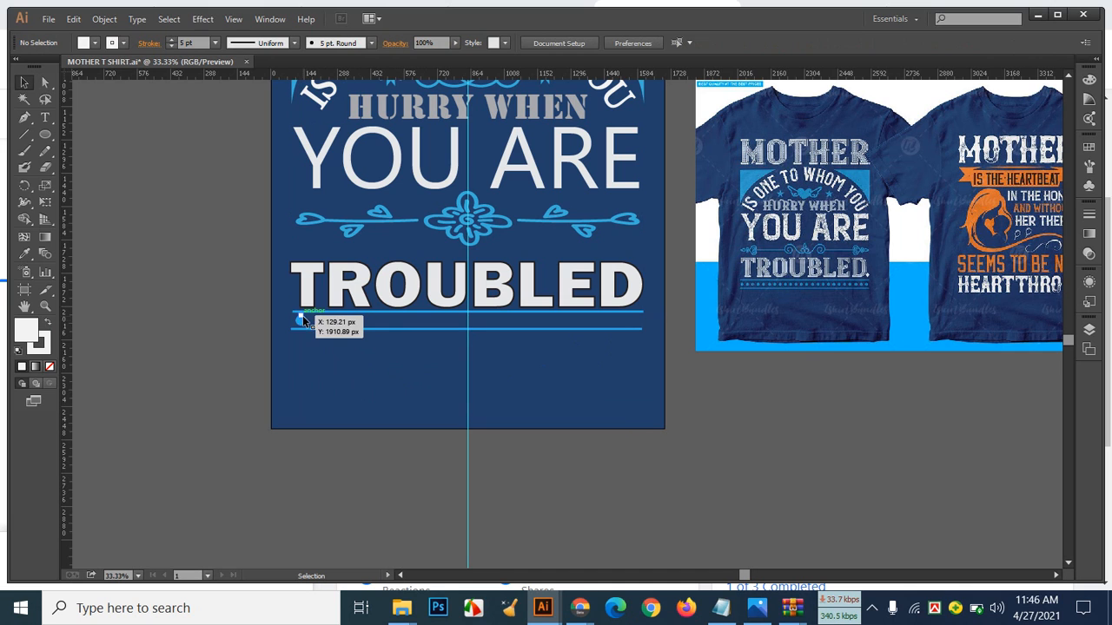
Step: Darken the circle's fill to the teal blue #087896
{"action": "left_click", "coordinate": [301, 321]}
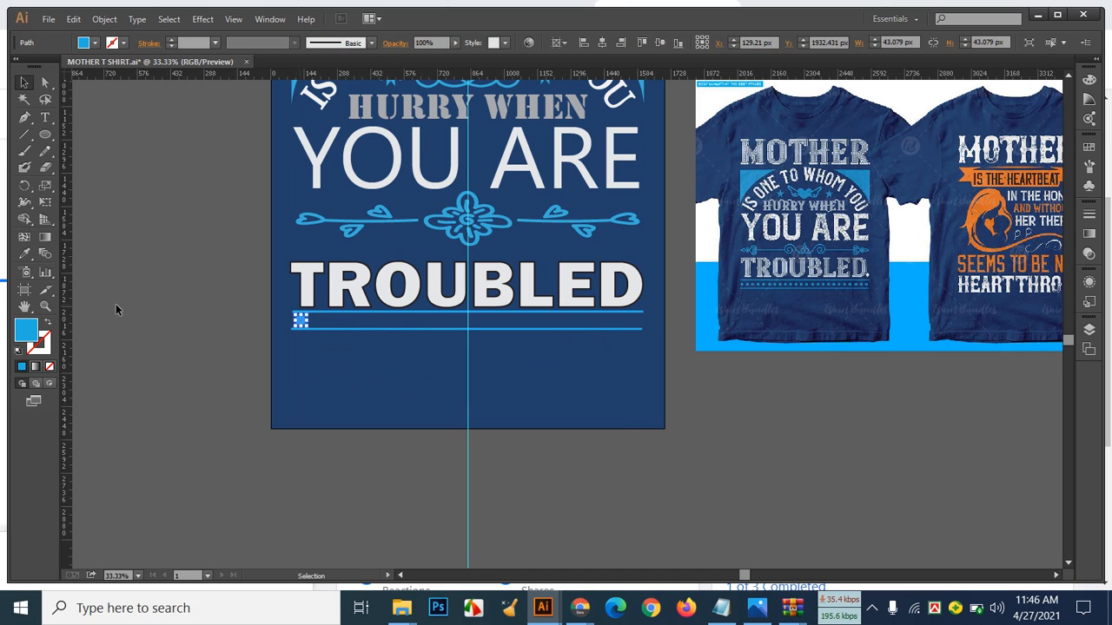
{"action": "double_click", "coordinate": [24, 332]}
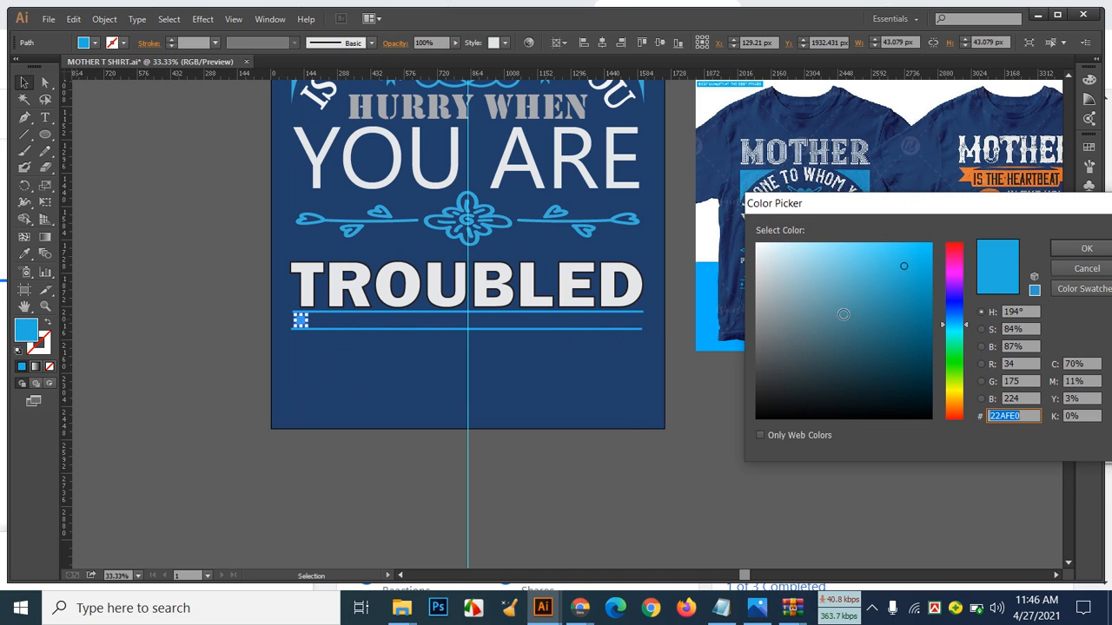
{"action": "left_click", "coordinate": [1087, 249]}
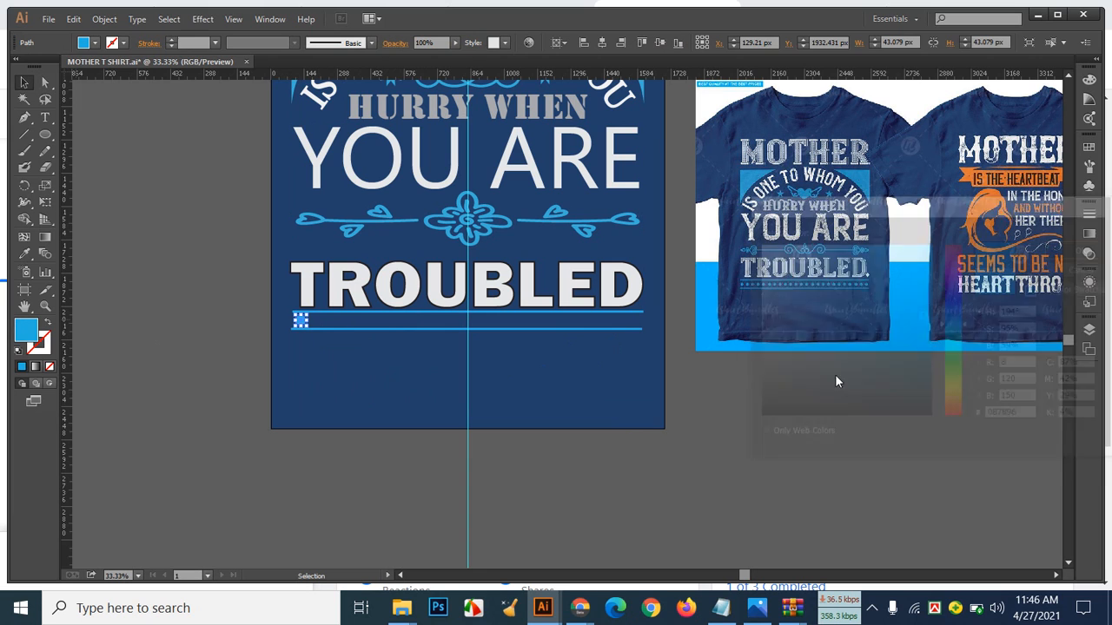
{"action": "left_click", "coordinate": [763, 417]}
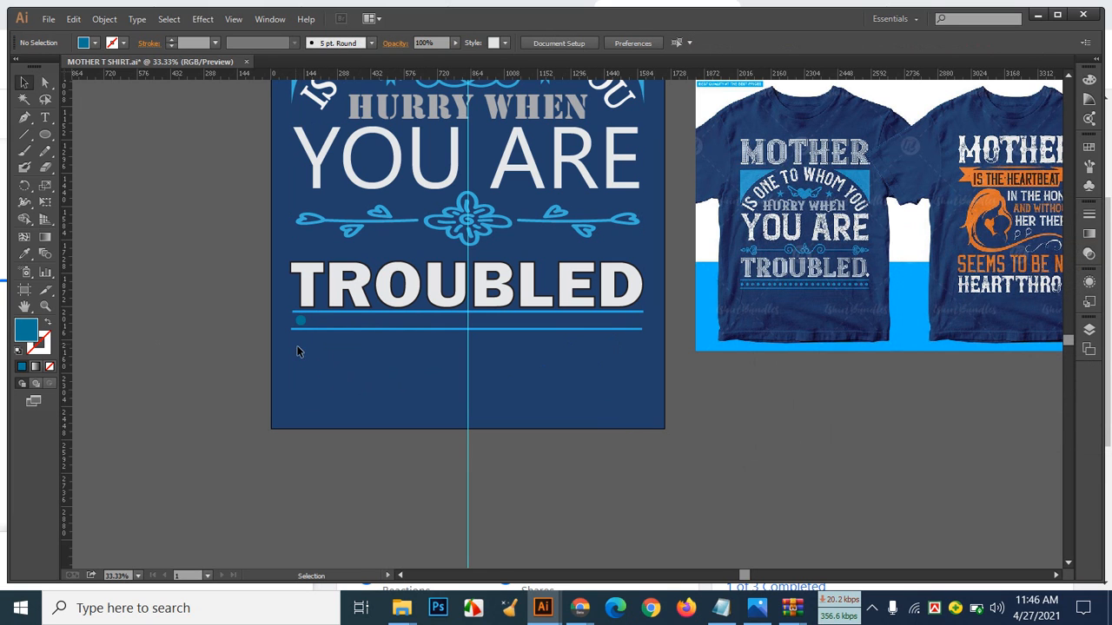
Step: Recolor the circle's fill to a medium blue, darker than the two lines but slightly brighter than #087896
{"action": "left_click", "coordinate": [300, 320]}
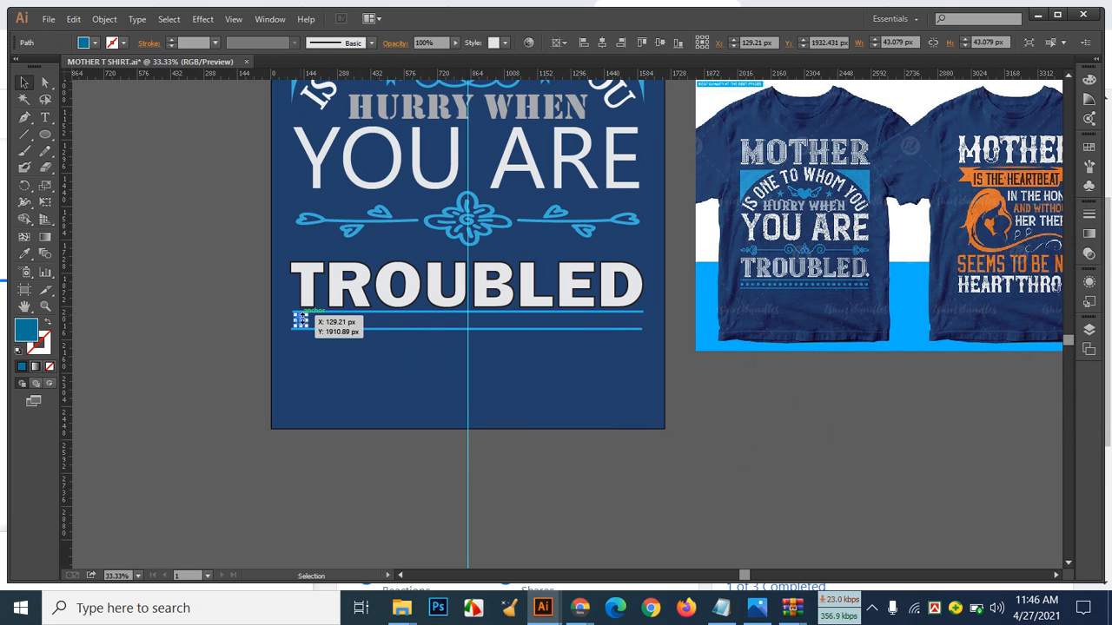
{"action": "double_click", "coordinate": [32, 334]}
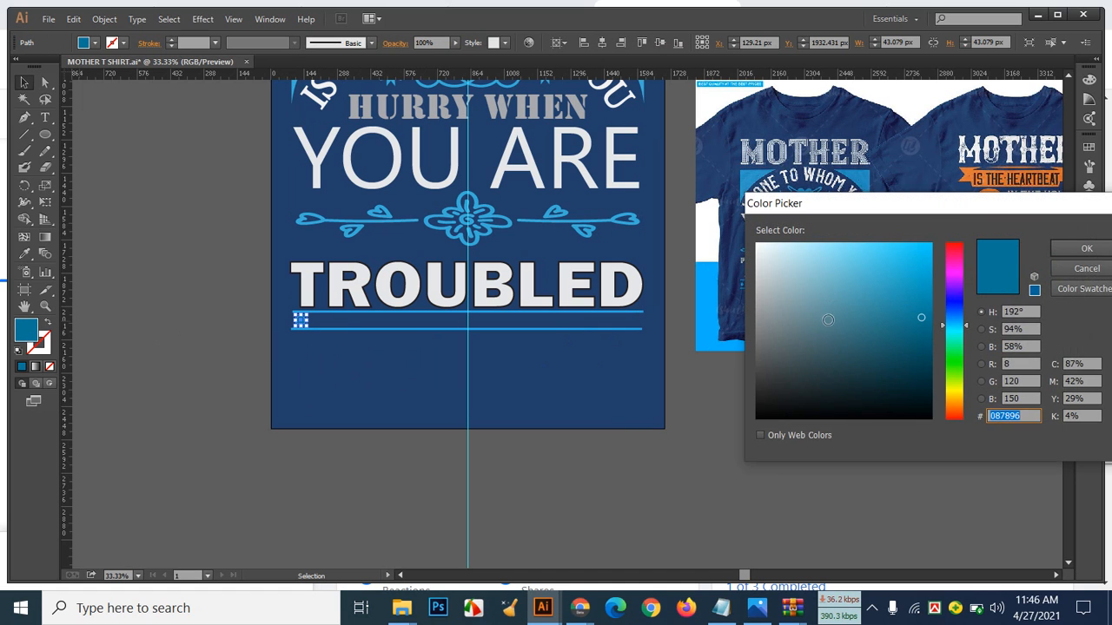
{"action": "left_click", "coordinate": [1087, 249]}
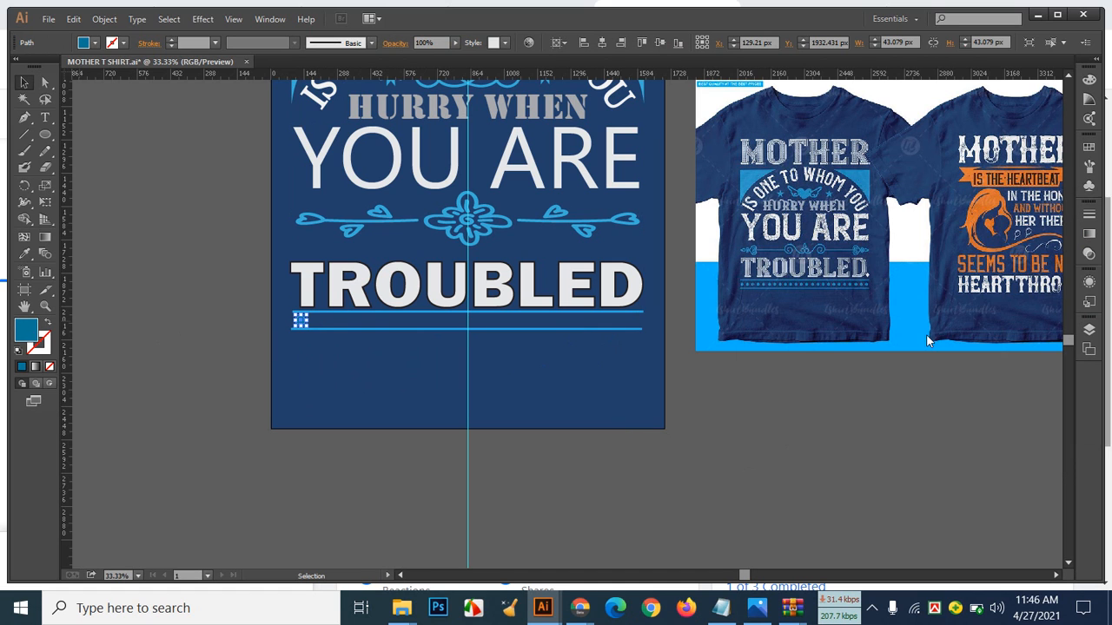
{"action": "left_click", "coordinate": [816, 422]}
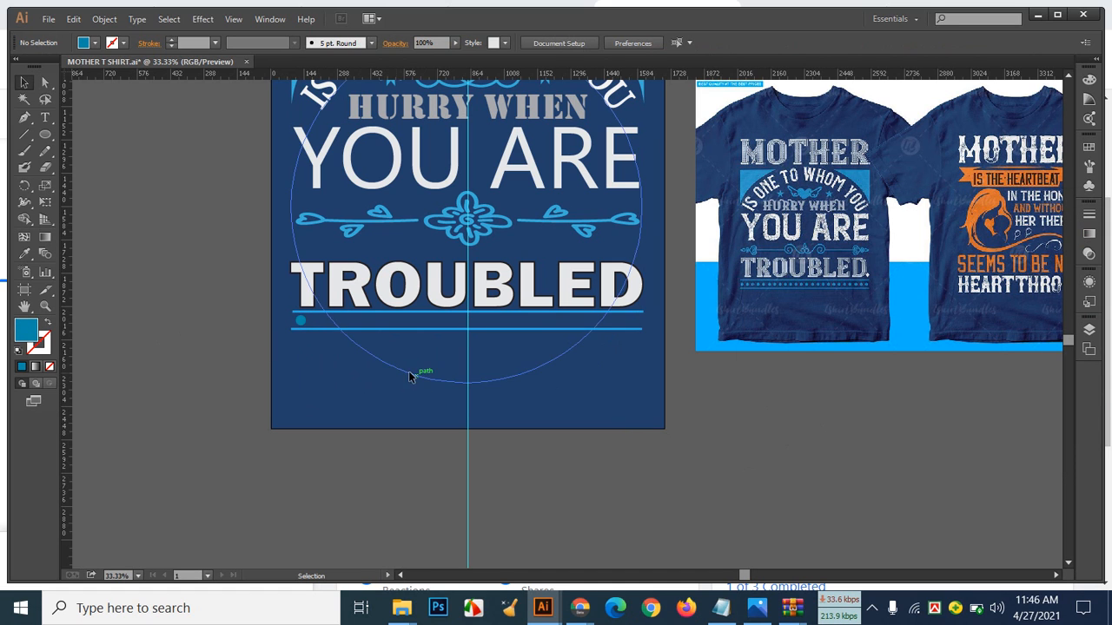
Step: Move the circle 18 px to the left, aligning it with the left ends of the two blue lines
{"action": "left_click", "coordinate": [302, 322]}
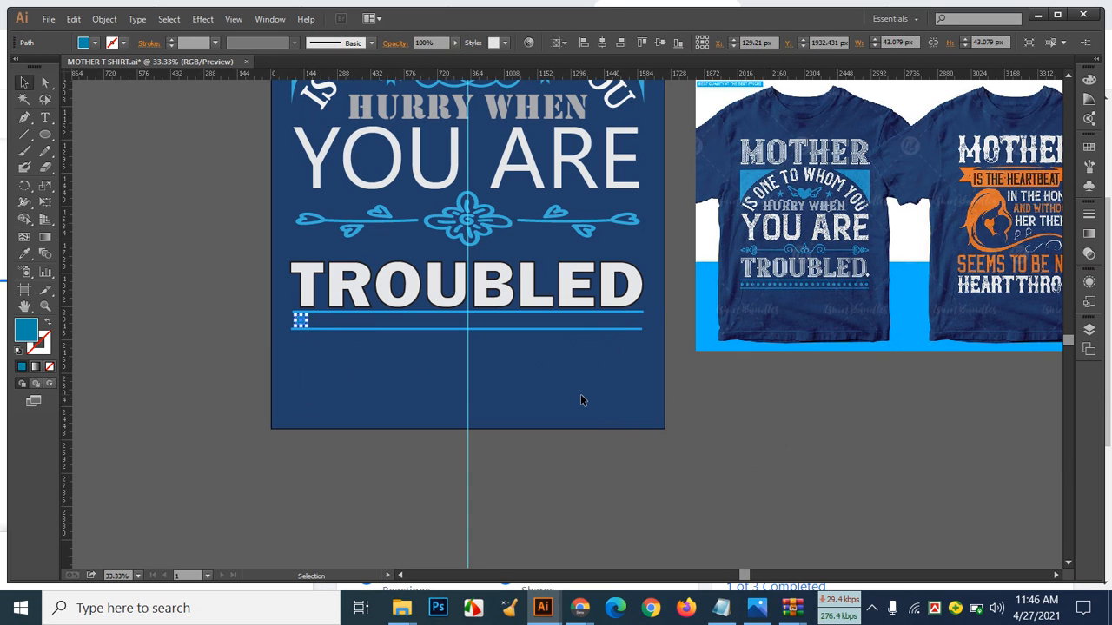
{"action": "key", "text": "Left"}
{"action": "key", "text": "Left"}
{"action": "key", "text": "Left"}
{"action": "key", "text": "Left"}
{"action": "key", "text": "Left"}
{"action": "key", "text": "Left"}
{"action": "key", "text": "Left"}
{"action": "key", "text": "Left"}
{"action": "key", "text": "Left"}
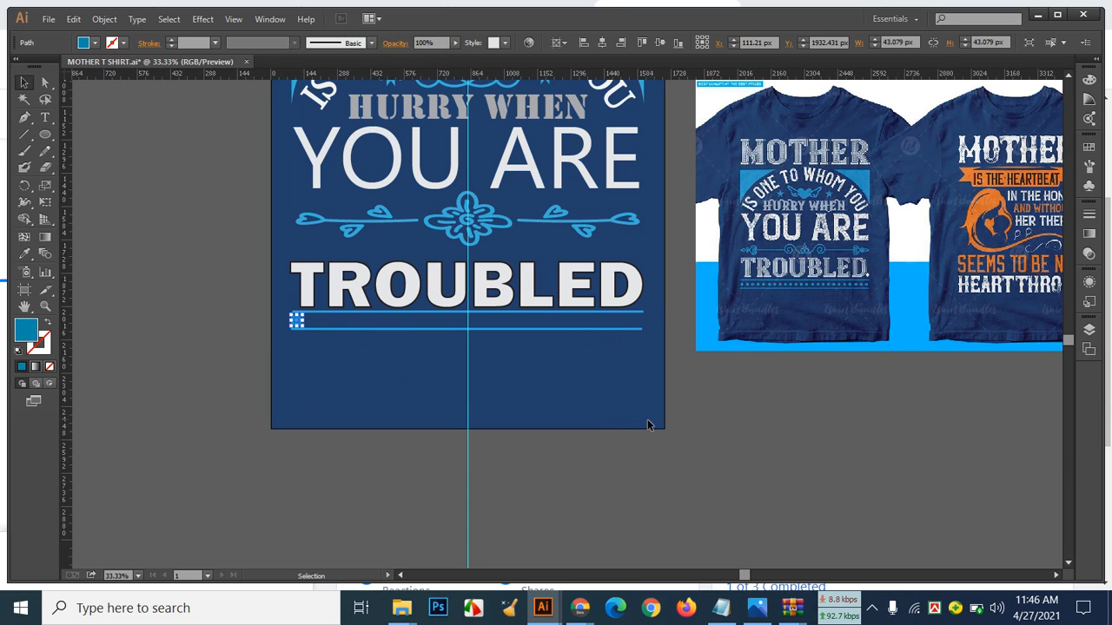
Step: Duplicate the circle about 76 px to the right, level with the original between the two blue lines
{"action": "left_click", "coordinate": [818, 430]}
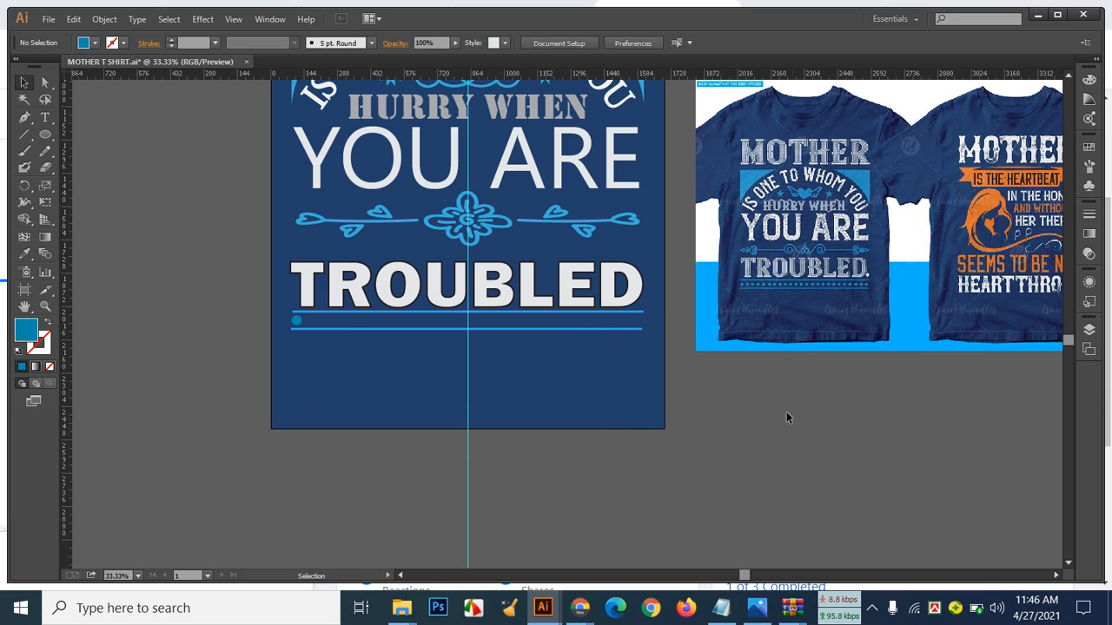
{"action": "left_click_drag", "start_coordinate": [300, 321], "coordinate": [298, 324]}
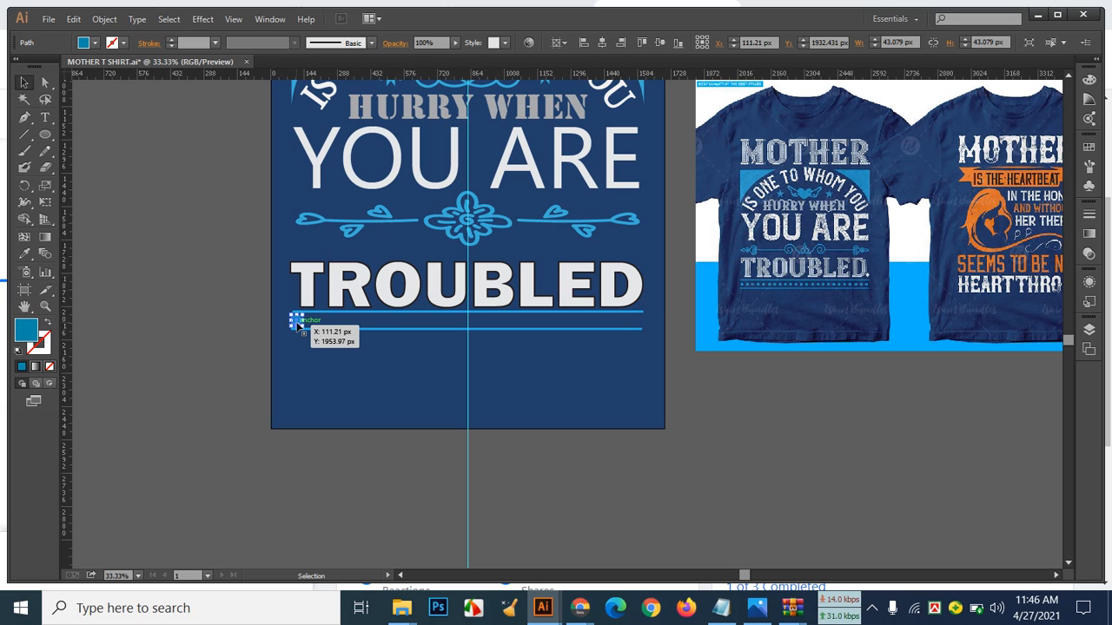
{"action": "mouse_move", "coordinate": [296, 321]}
{"action": "left_mouse_down"}
{"action": "mouse_move", "coordinate": [317, 332]}
{"action": "mouse_move", "coordinate": [314, 321]}
{"action": "left_mouse_up"}
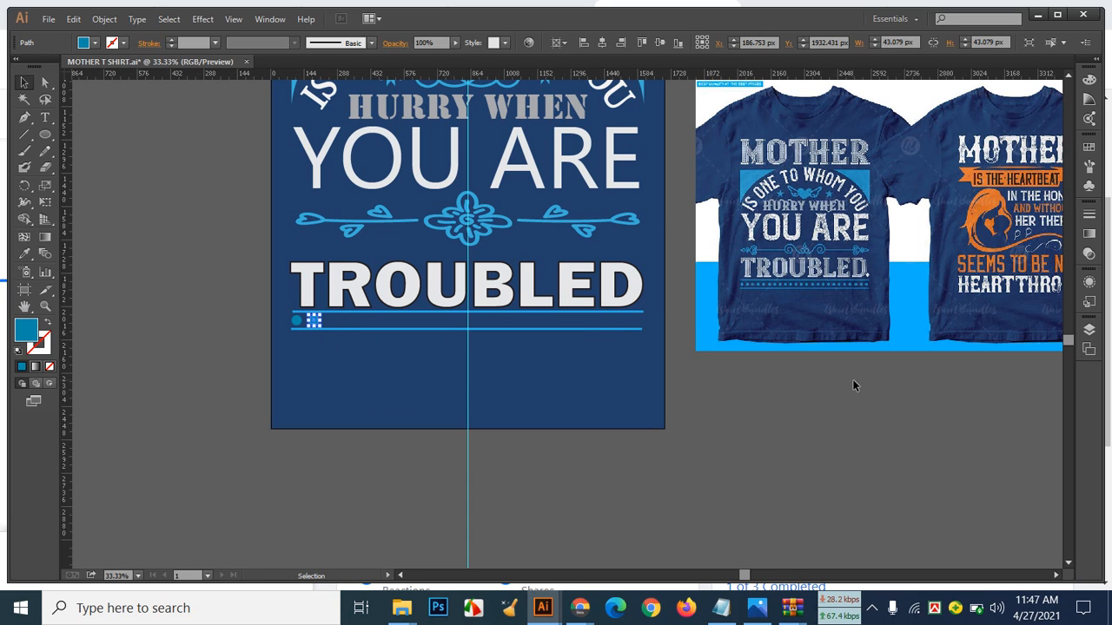
Step: Repeat the duplication to fill the band between the blue lines with evenly spaced dots, and remove the dot overshooting the right end
{"action": "key", "text": "a"}
{"action": "key", "text": "ctrl+d"}
{"action": "key", "text": "ctrl+d"}
{"action": "key", "text": "ctrl+d"}
{"action": "key", "text": "ctrl+d"}
{"action": "key", "text": "ctrl+d"}
{"action": "key", "text": "ctrl+d"}
{"action": "key", "text": "ctrl+d"}
{"action": "key", "text": "ctrl+d"}
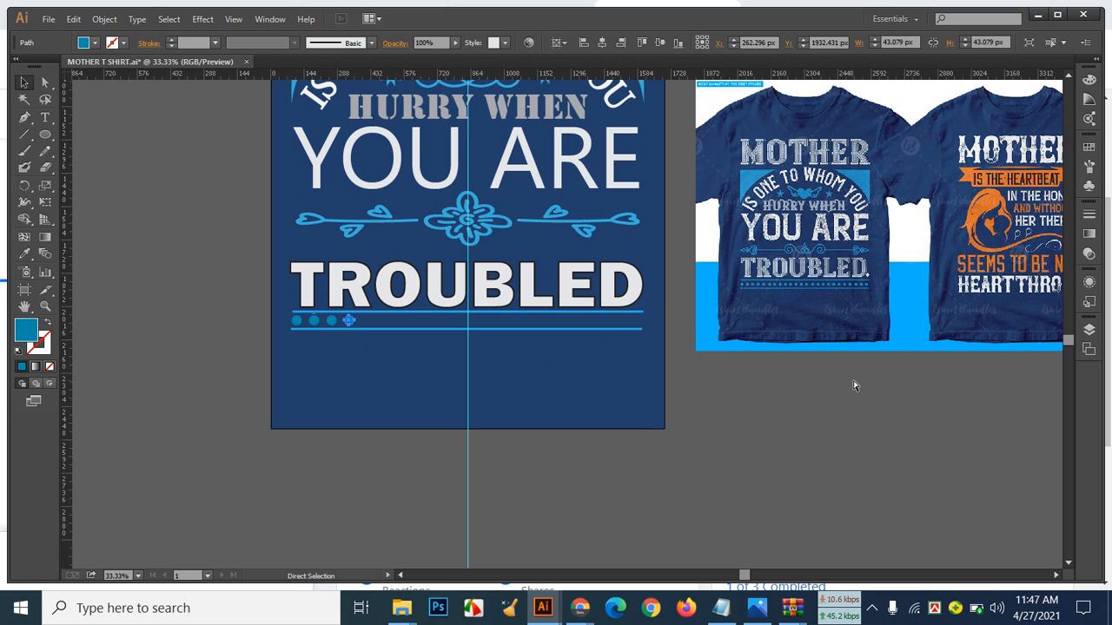
{"action": "key", "text": "ctrl+d"}
{"action": "key", "text": "ctrl+d"}
{"action": "key", "text": "ctrl+d"}
{"action": "key", "text": "ctrl+d"}
{"action": "key", "text": "ctrl+d"}
{"action": "key", "text": "ctrl+d"}
{"action": "key", "text": "ctrl+d"}
{"action": "key", "text": "ctrl+d"}
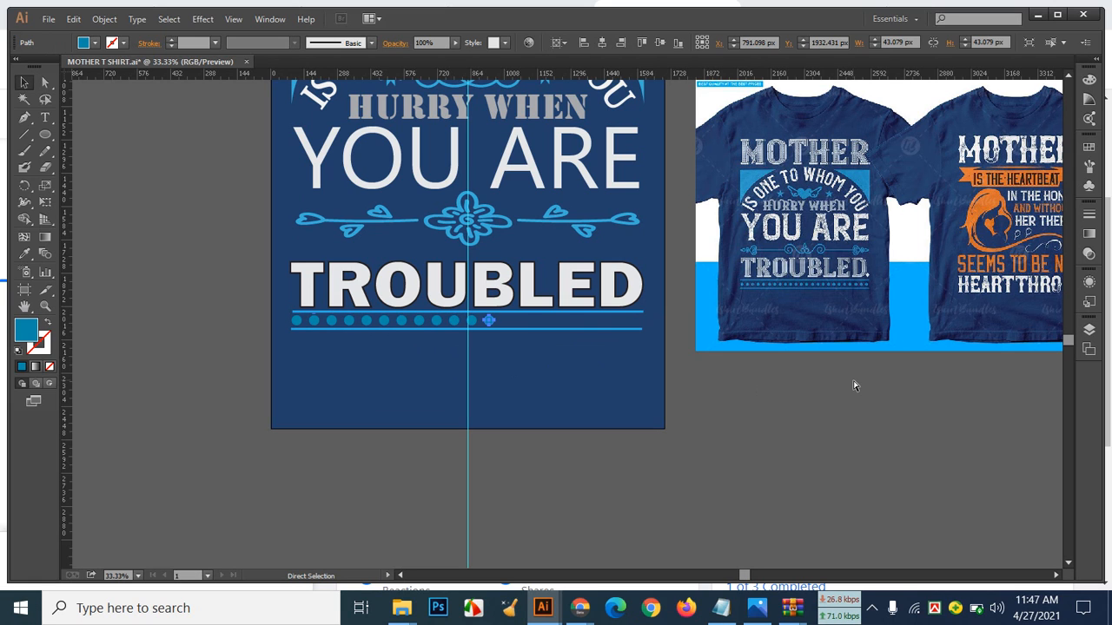
{"action": "key", "text": "ctrl+d"}
{"action": "key", "text": "ctrl+d"}
{"action": "key", "text": "ctrl+d"}
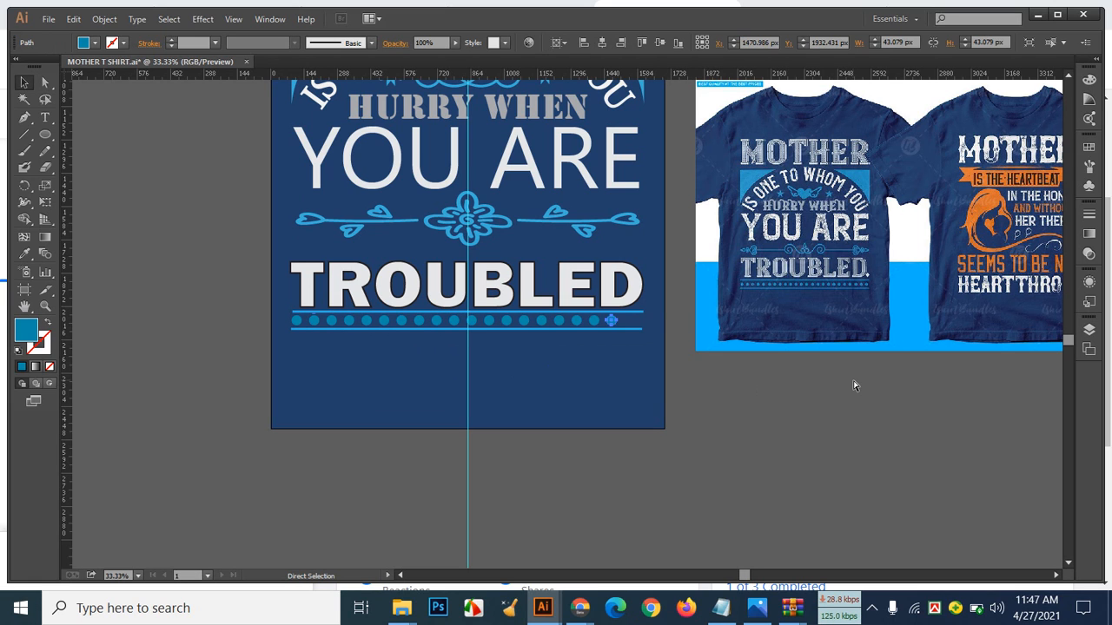
{"action": "key", "text": "v"}
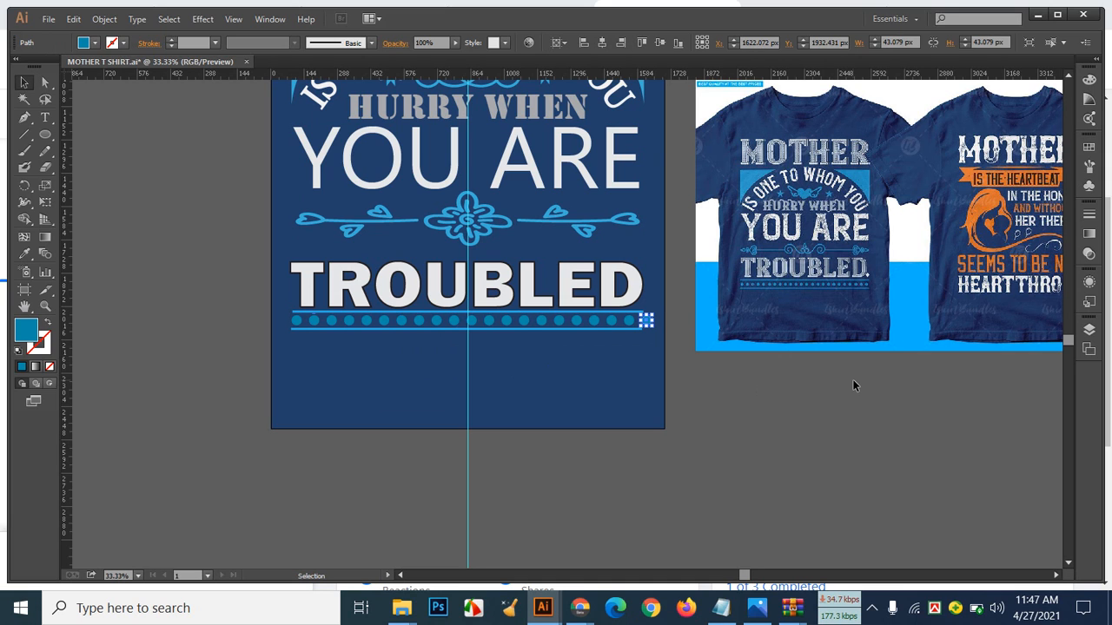
{"action": "left_click", "coordinate": [794, 410]}
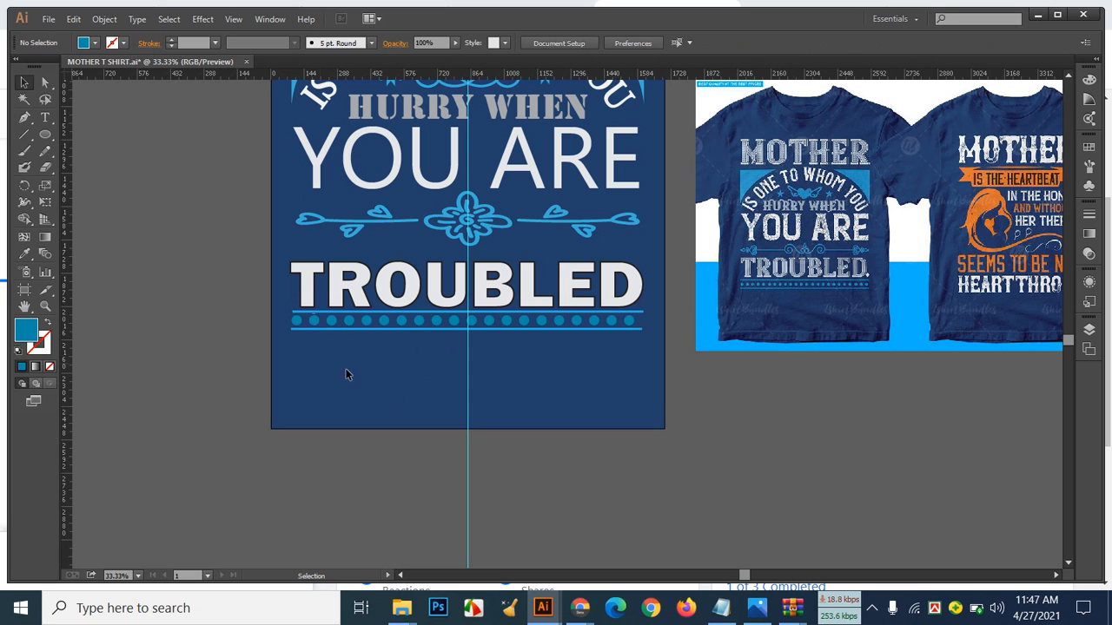
{"action": "left_click", "coordinate": [295, 326]}
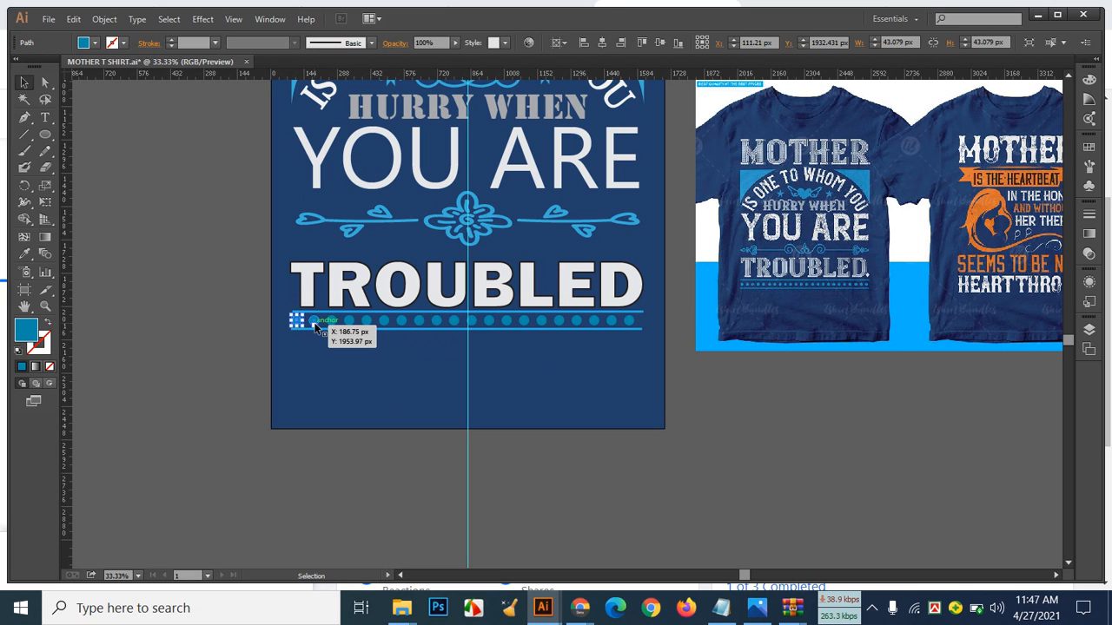
{"action": "left_click", "coordinate": [315, 321], "text": "shift"}
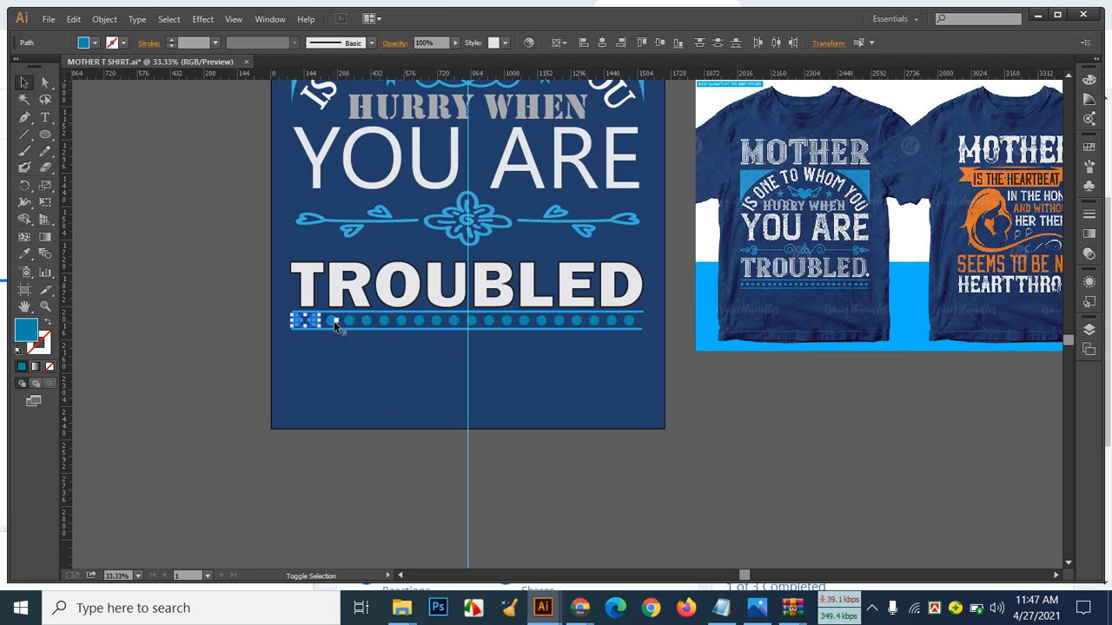
{"action": "left_click", "coordinate": [333, 321], "text": "shift"}
{"action": "left_click", "coordinate": [350, 322], "text": "shift"}
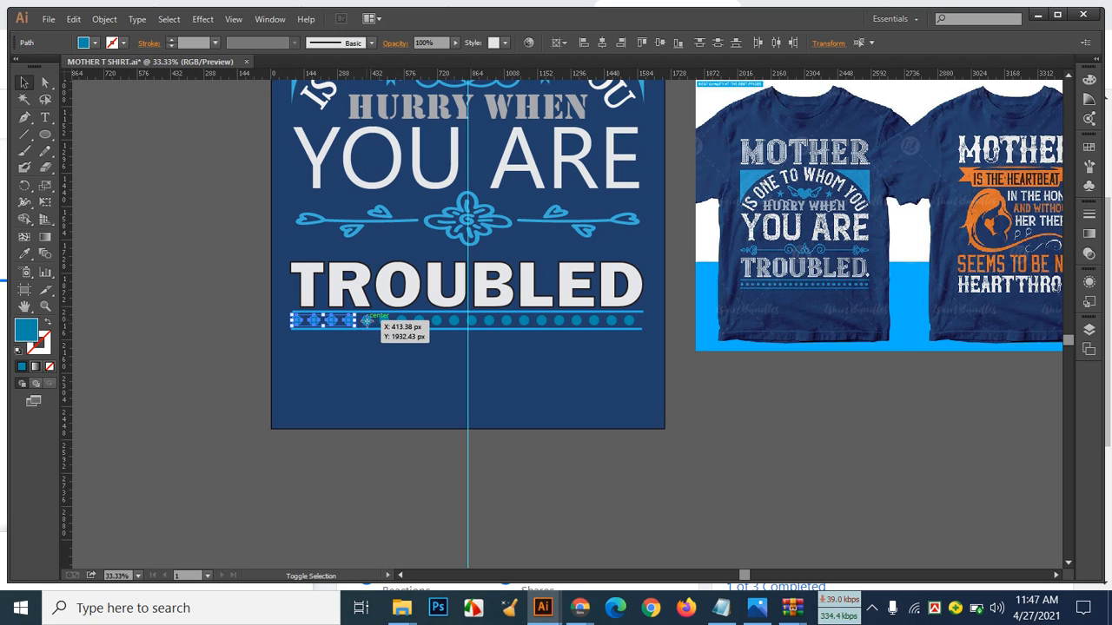
{"action": "left_click", "coordinate": [367, 321], "text": "shift"}
{"action": "left_click", "coordinate": [385, 321], "text": "shift"}
{"action": "left_click", "coordinate": [402, 321], "text": "shift"}
{"action": "left_click", "coordinate": [420, 322], "text": "shift"}
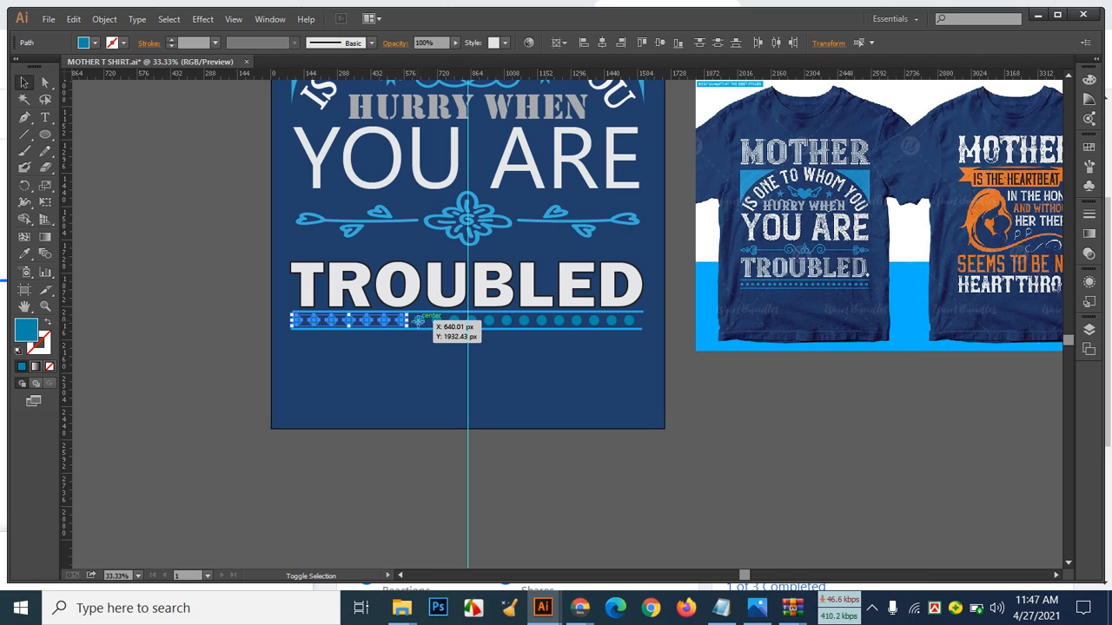
{"action": "left_click", "coordinate": [436, 321], "text": "shift"}
{"action": "left_click", "coordinate": [453, 322], "text": "shift"}
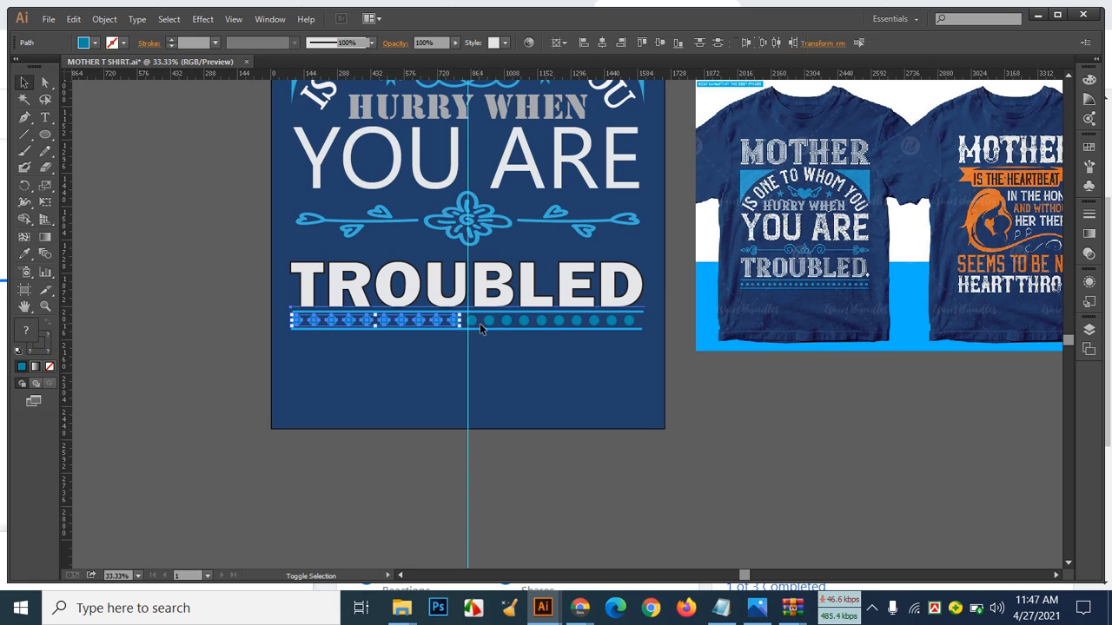
{"action": "left_click", "coordinate": [480, 323], "text": "shift"}
{"action": "left_click", "coordinate": [734, 379]}
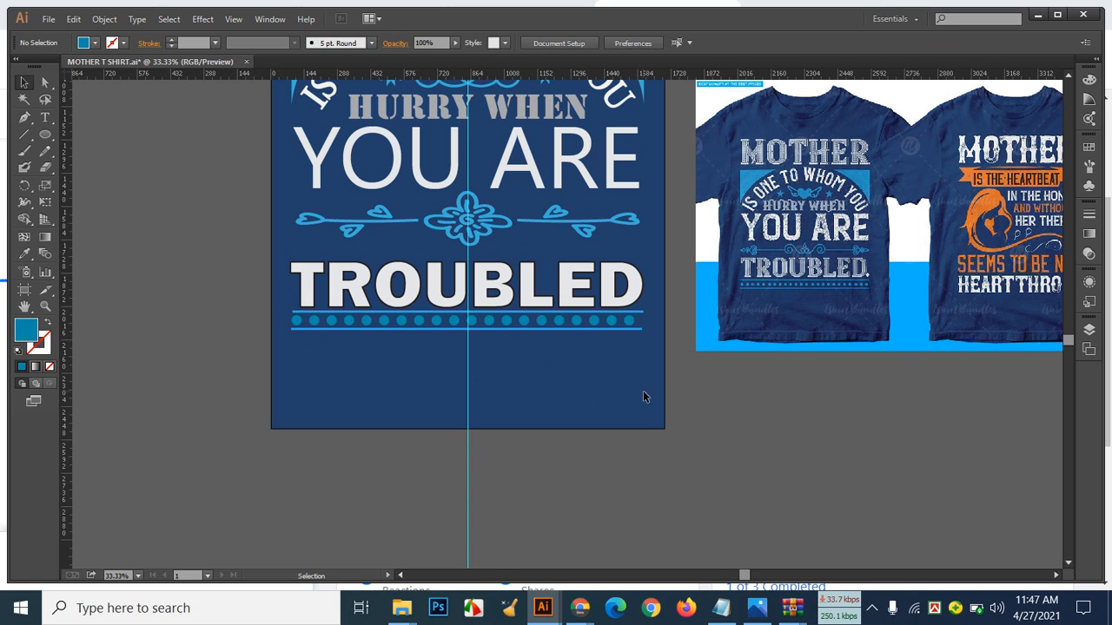
Step: Select every dot in the row and nudge them slightly right until the row is centred on the vertical guide
{"action": "left_click", "coordinate": [295, 322]}
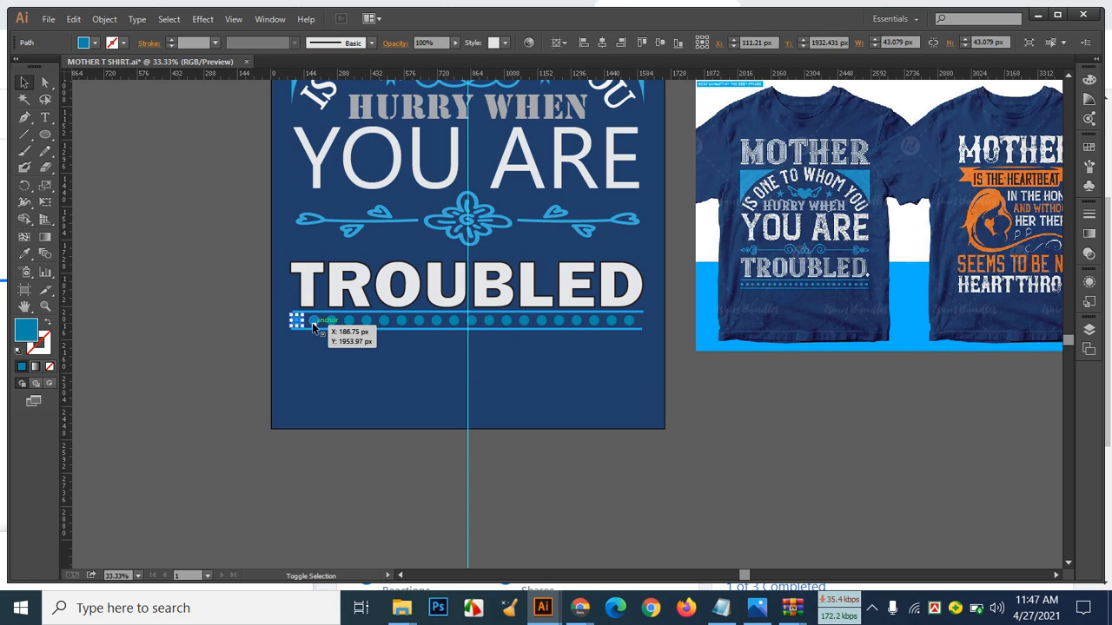
{"action": "left_click", "coordinate": [350, 323], "text": "shift"}
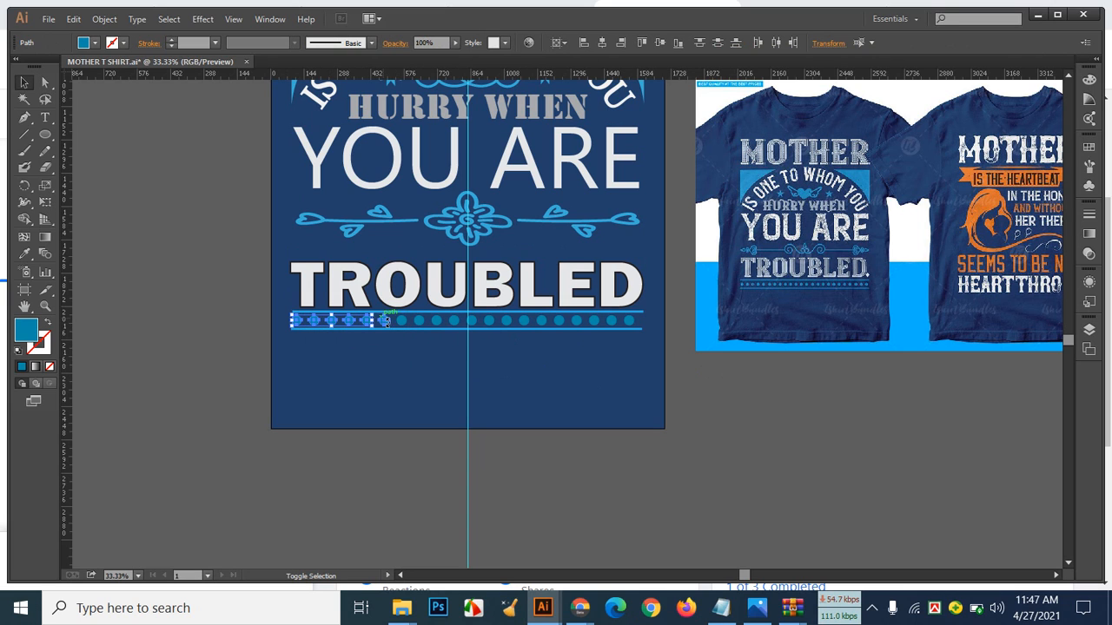
{"action": "left_click", "coordinate": [419, 321], "text": "shift"}
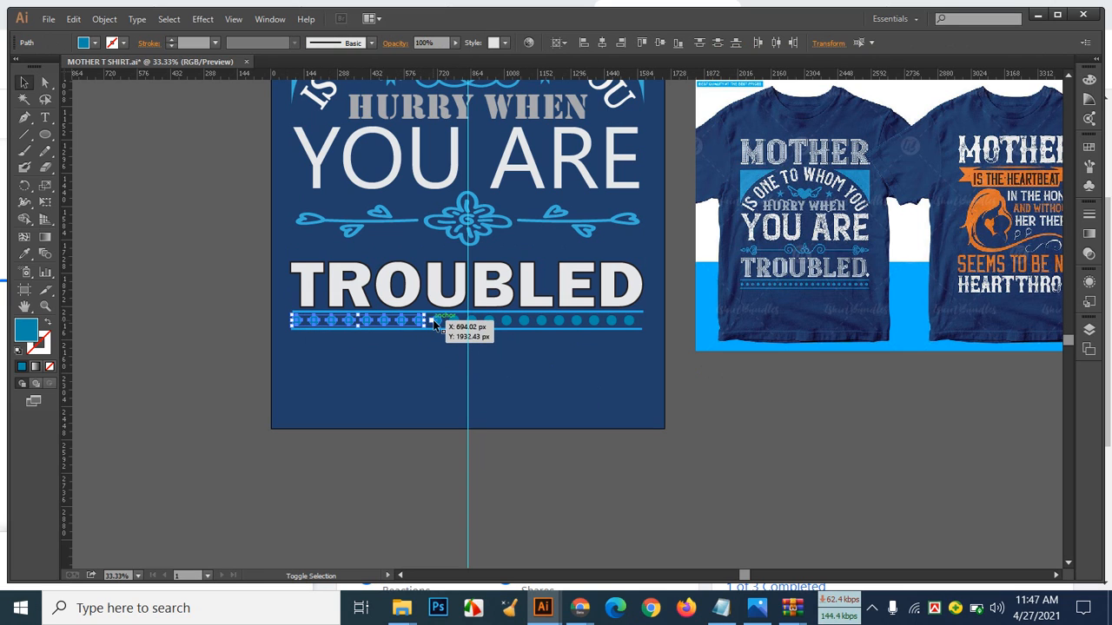
{"action": "left_click", "coordinate": [451, 322], "text": "shift"}
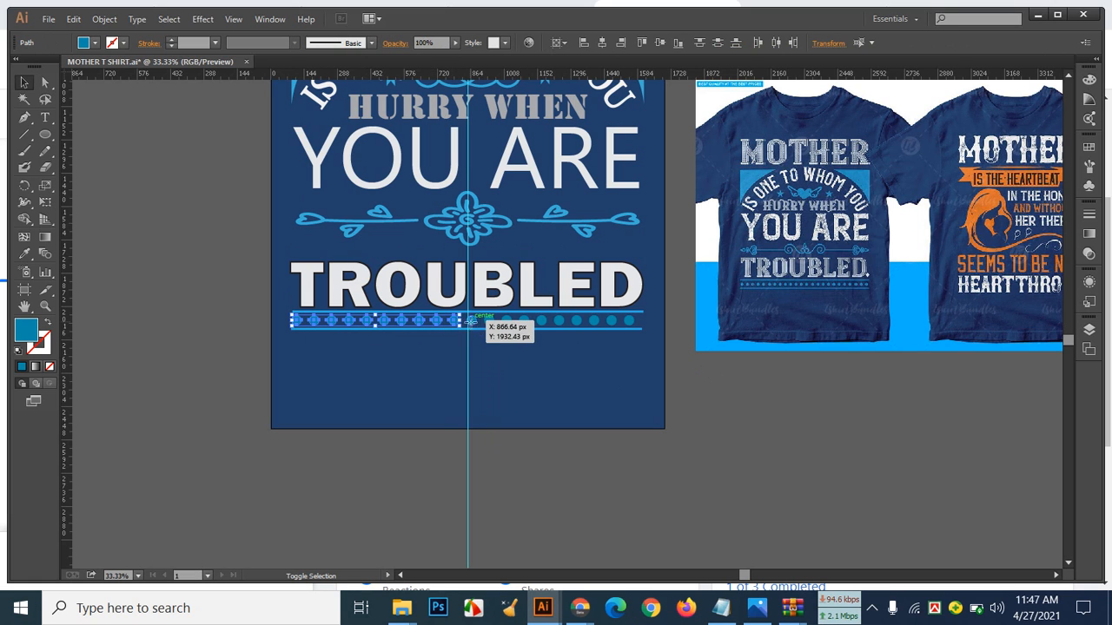
{"action": "left_click", "coordinate": [491, 322], "text": "shift"}
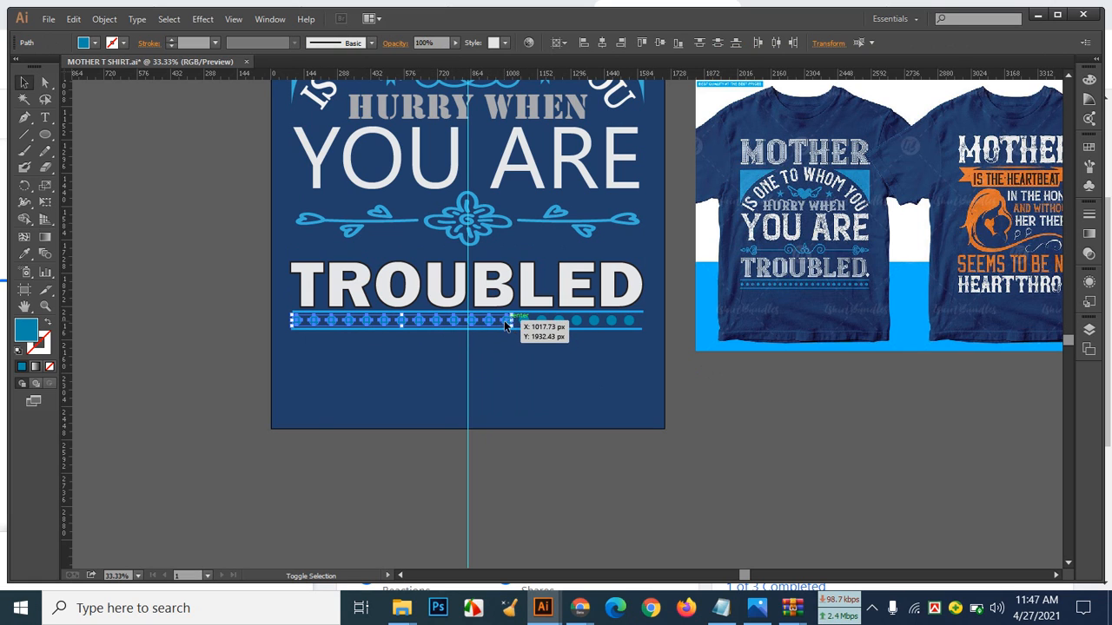
{"action": "left_click", "coordinate": [522, 322], "text": "shift"}
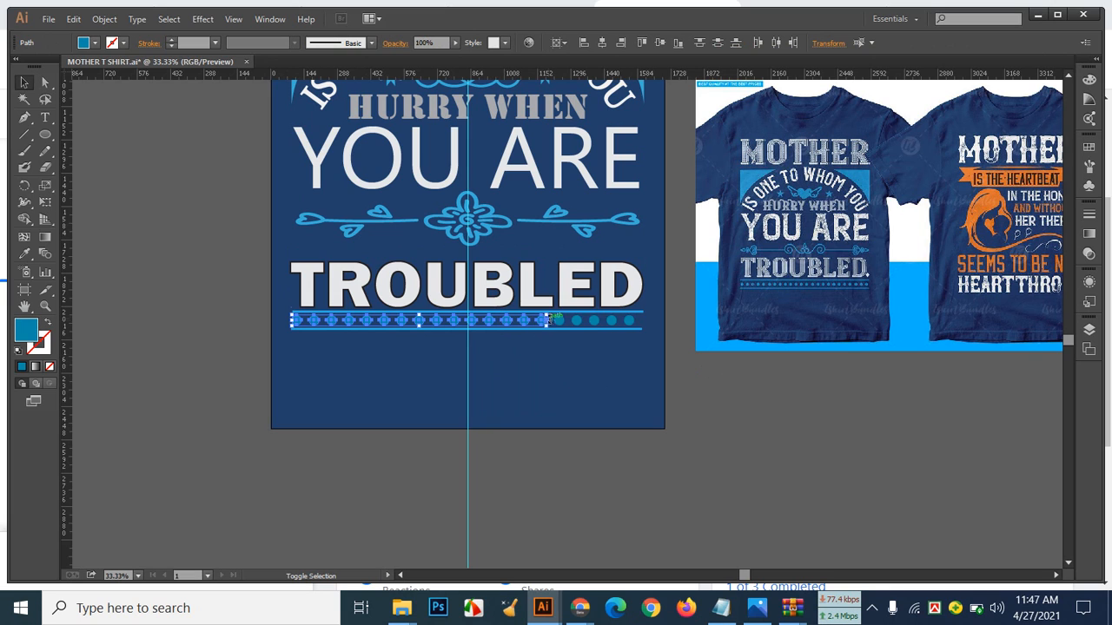
{"action": "left_click", "coordinate": [571, 322], "text": "shift"}
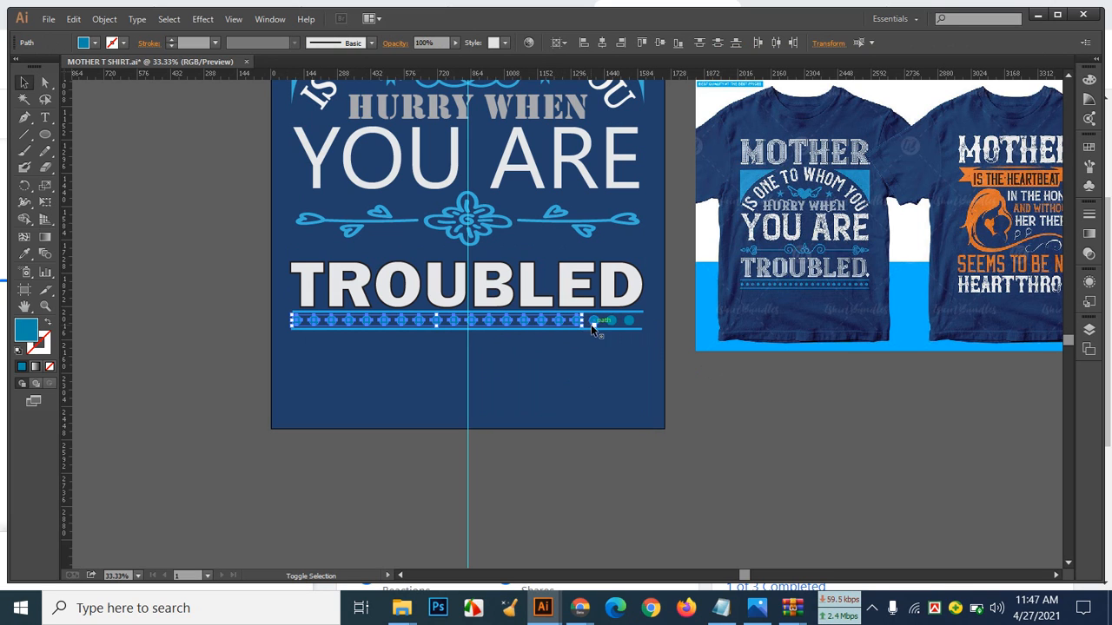
{"action": "left_click", "coordinate": [611, 322], "text": "shift"}
{"action": "left_click", "coordinate": [627, 322], "text": "shift"}
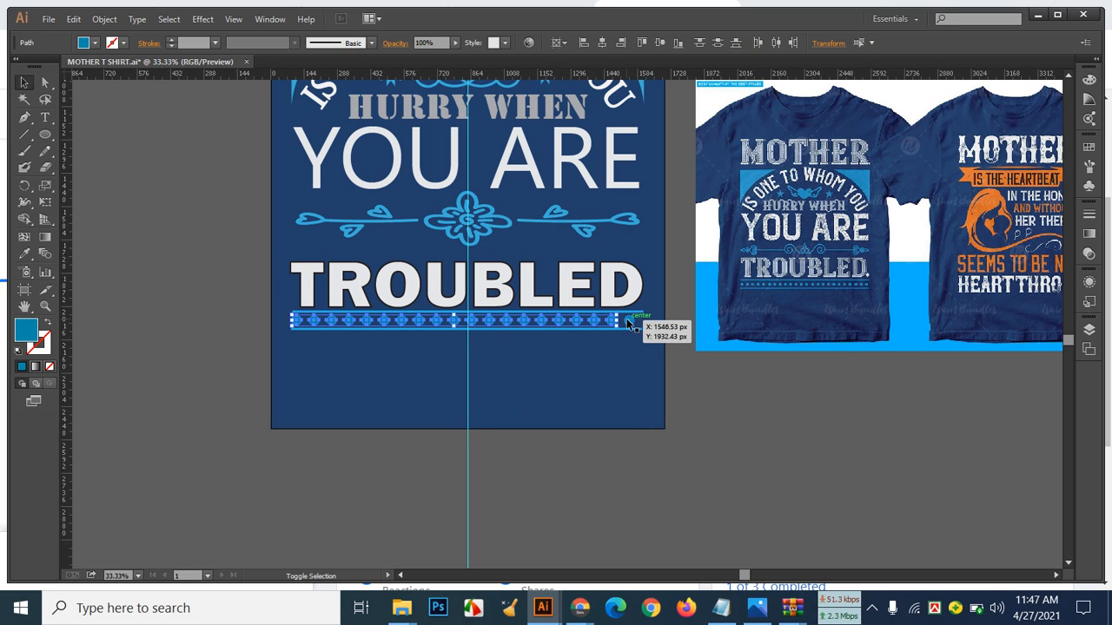
{"action": "key", "text": "Right"}
{"action": "key", "text": "Right"}
{"action": "key", "text": "Right"}
{"action": "key", "text": "Right"}
{"action": "key", "text": "Right"}
{"action": "key", "text": "Right"}
{"action": "key", "text": "Right"}
{"action": "key", "text": "Right"}
{"action": "key", "text": "Right"}
{"action": "key", "text": "Right"}
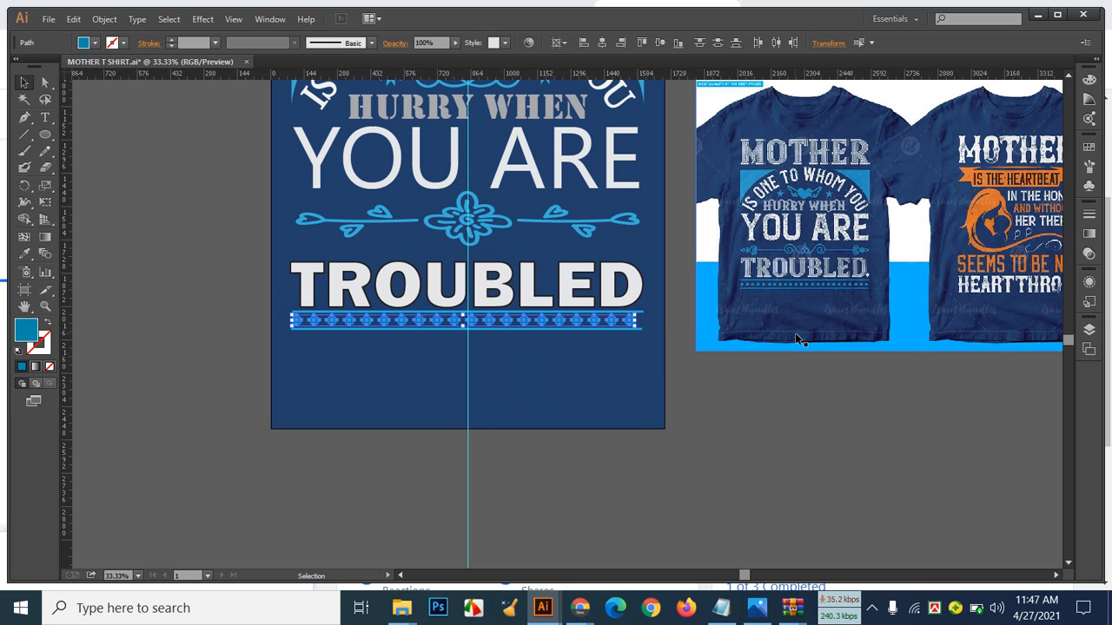
{"action": "key", "text": "Right"}
{"action": "key", "text": "Right"}
{"action": "key", "text": "Right"}
{"action": "key", "text": "Right"}
{"action": "key", "text": "Right"}
{"action": "key", "text": "Right"}
{"action": "key", "text": "Right"}
{"action": "key", "text": "Right"}
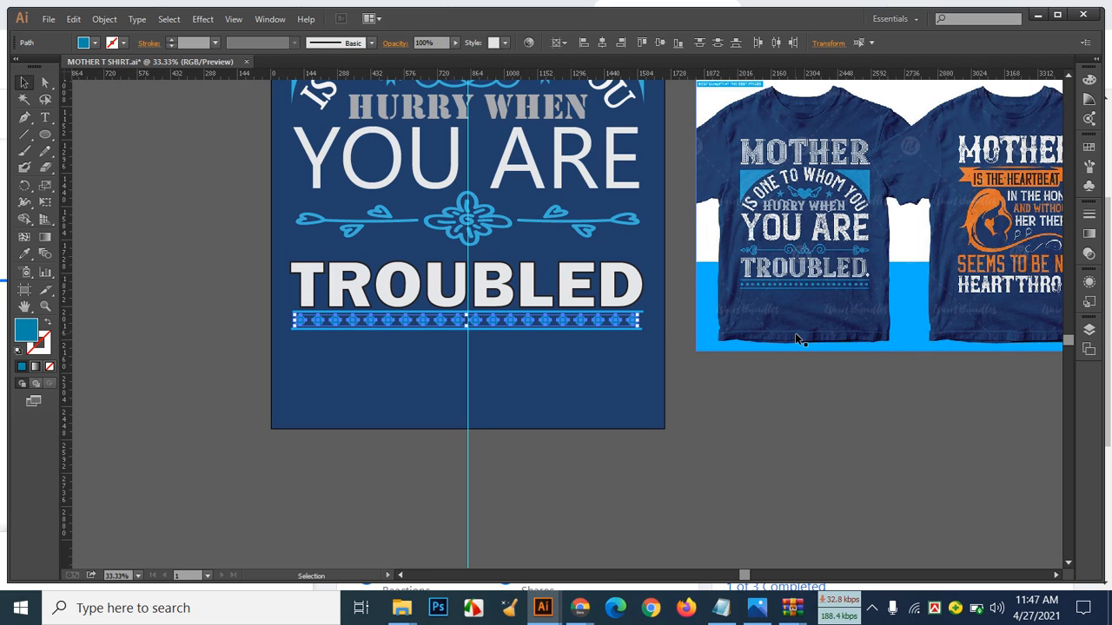
{"action": "key", "text": "Left"}
{"action": "key", "text": "Left"}
{"action": "key", "text": "Left"}
{"action": "key", "text": "Left"}
{"action": "key", "text": "Left"}
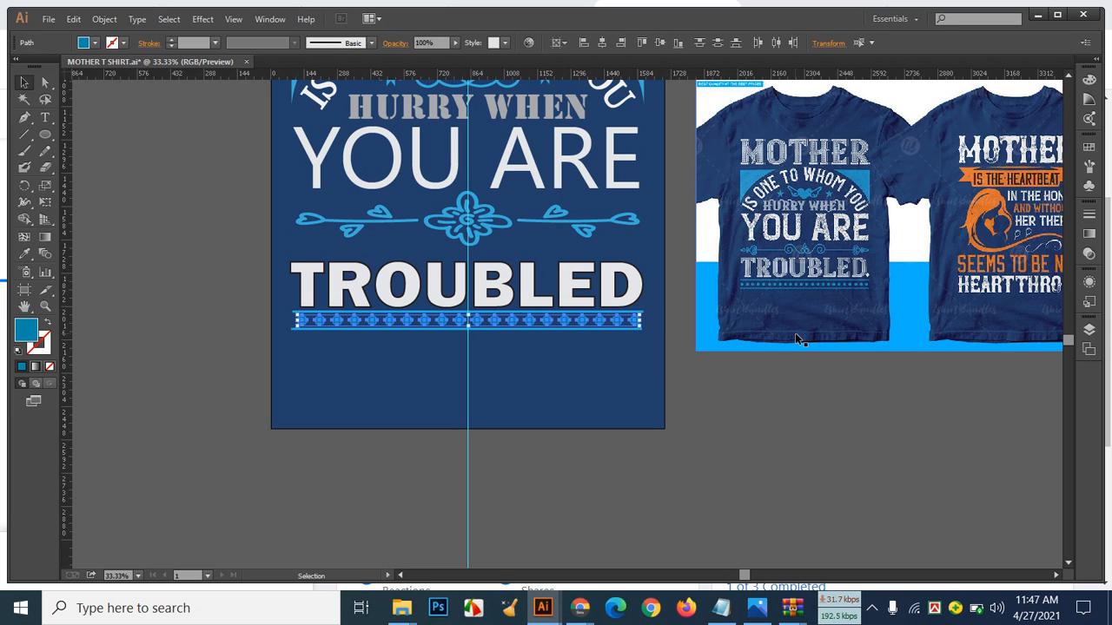
Step: Deselect the row of dots and save the document
{"action": "left_click", "coordinate": [709, 527]}
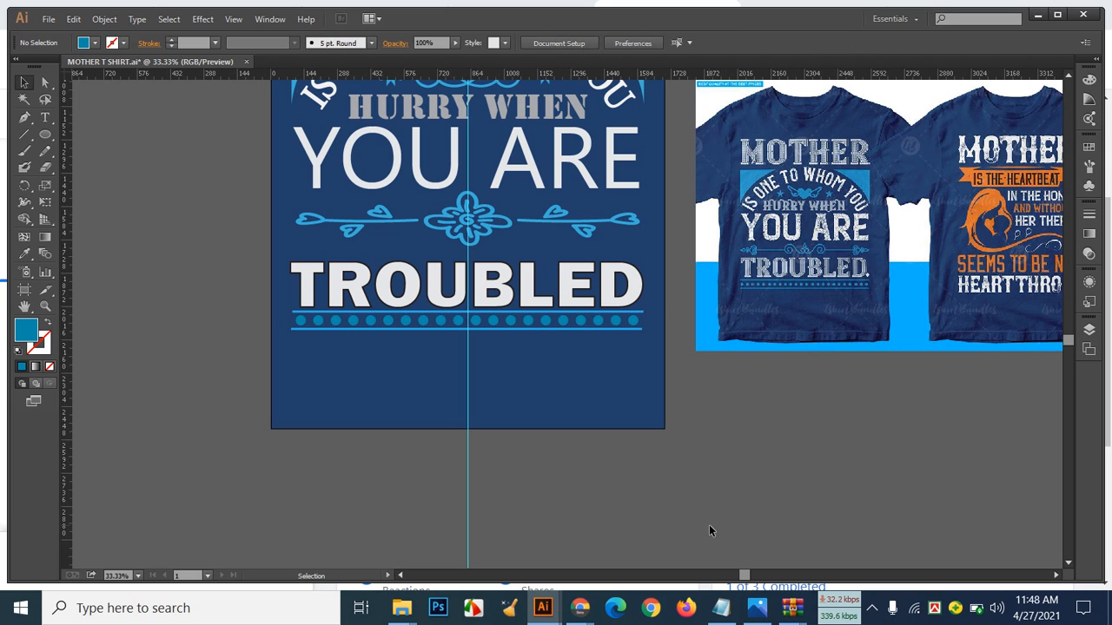
{"action": "key", "text": "a"}
{"action": "key", "text": "ctrl+s"}
Step: Delete the unused black flourish, the spare IS ONE TO WHOM YOU text and the T-shirt reference image from around the artboard
{"action": "scroll", "coordinate": [875, 357], "scroll_direction": "up", "scroll_amount": 3}
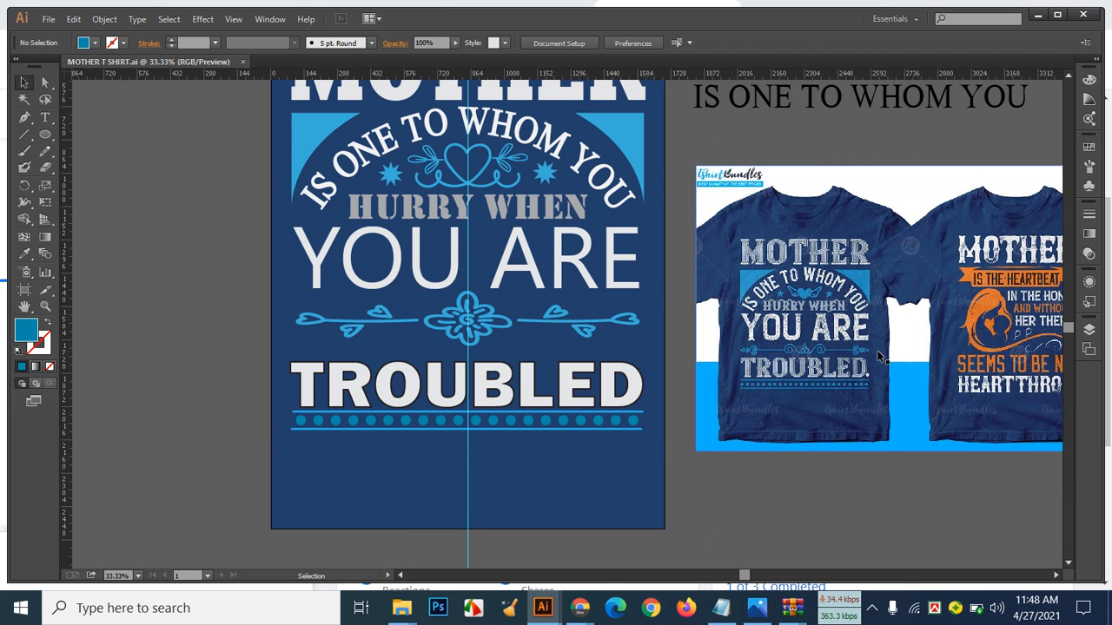
{"action": "key", "text": "ctrl+minus"}
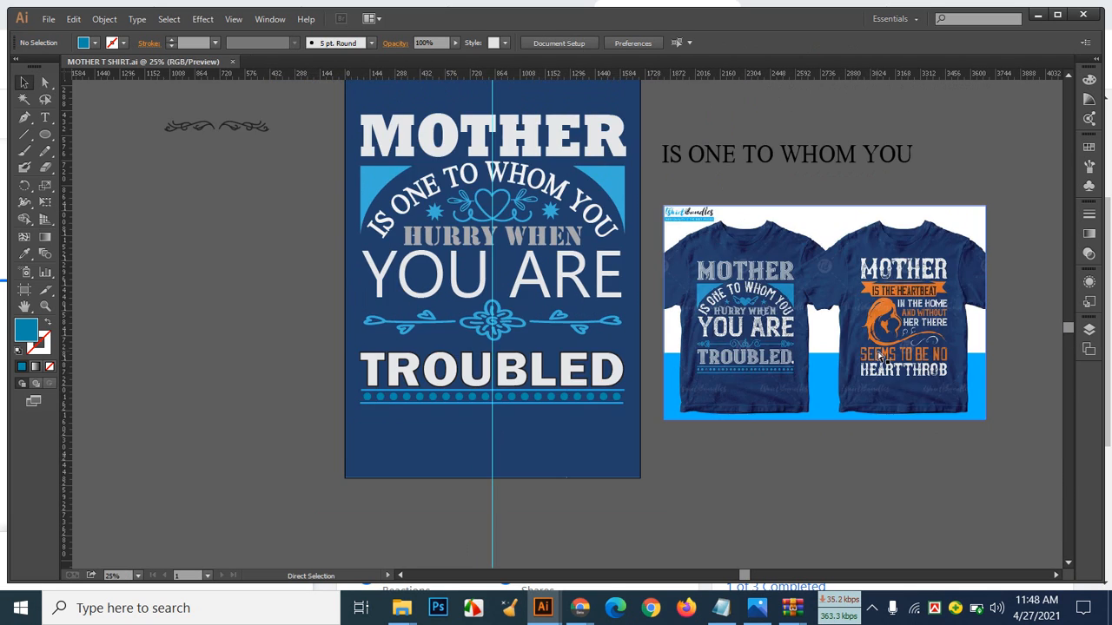
{"action": "key", "text": "ctrl+minus"}
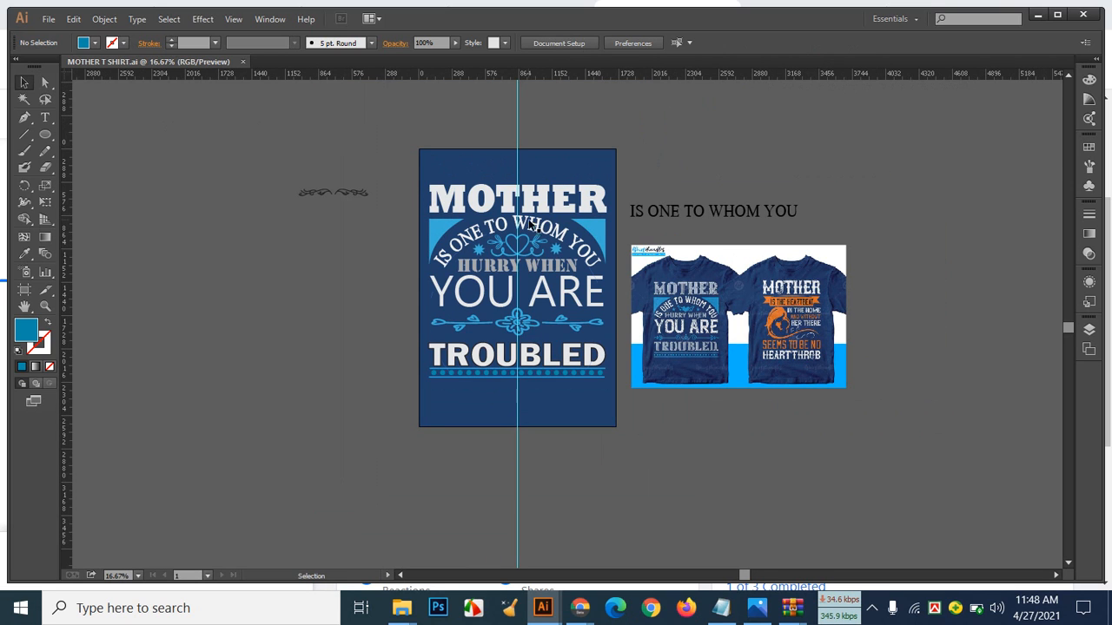
{"action": "left_click_drag", "start_coordinate": [310, 173], "coordinate": [361, 227]}
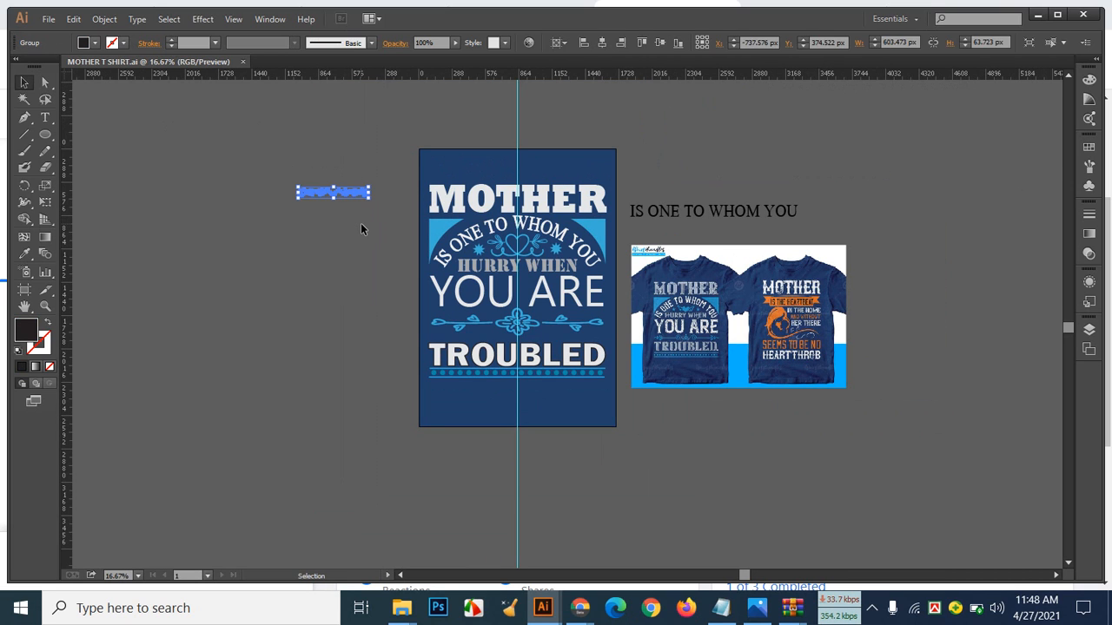
{"action": "key", "text": "Delete"}
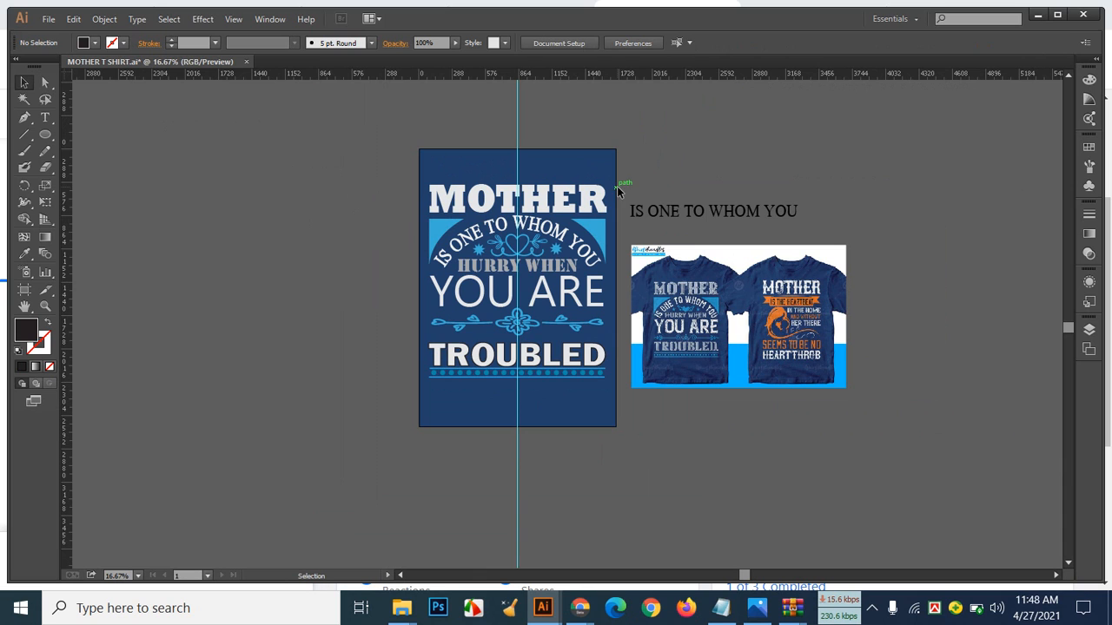
{"action": "left_click_drag", "start_coordinate": [643, 186], "coordinate": [821, 334]}
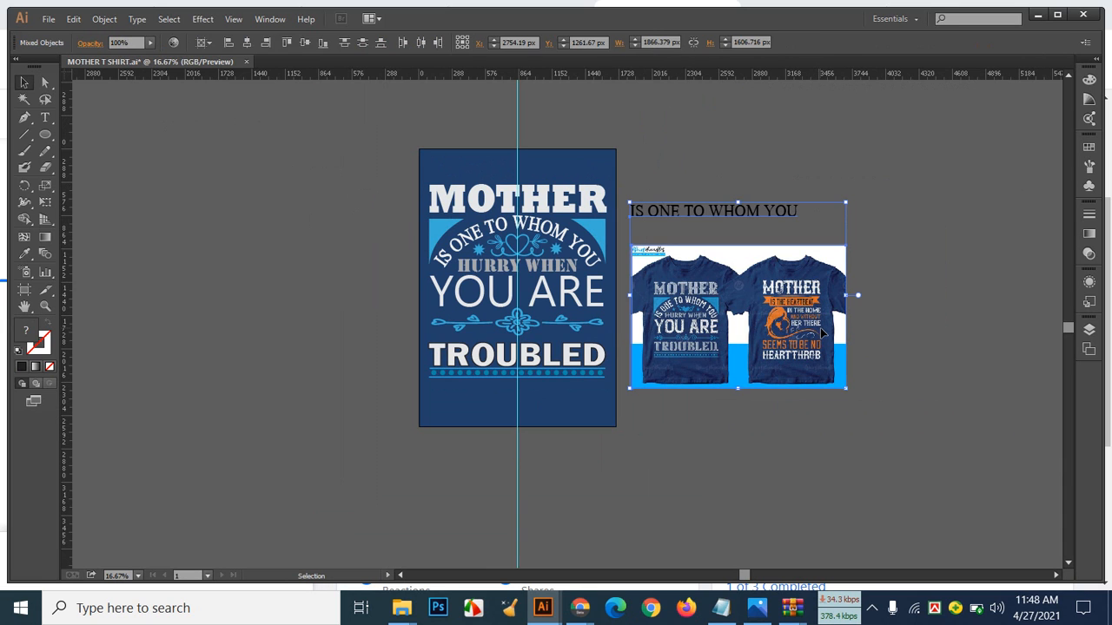
{"action": "key", "text": "Delete"}
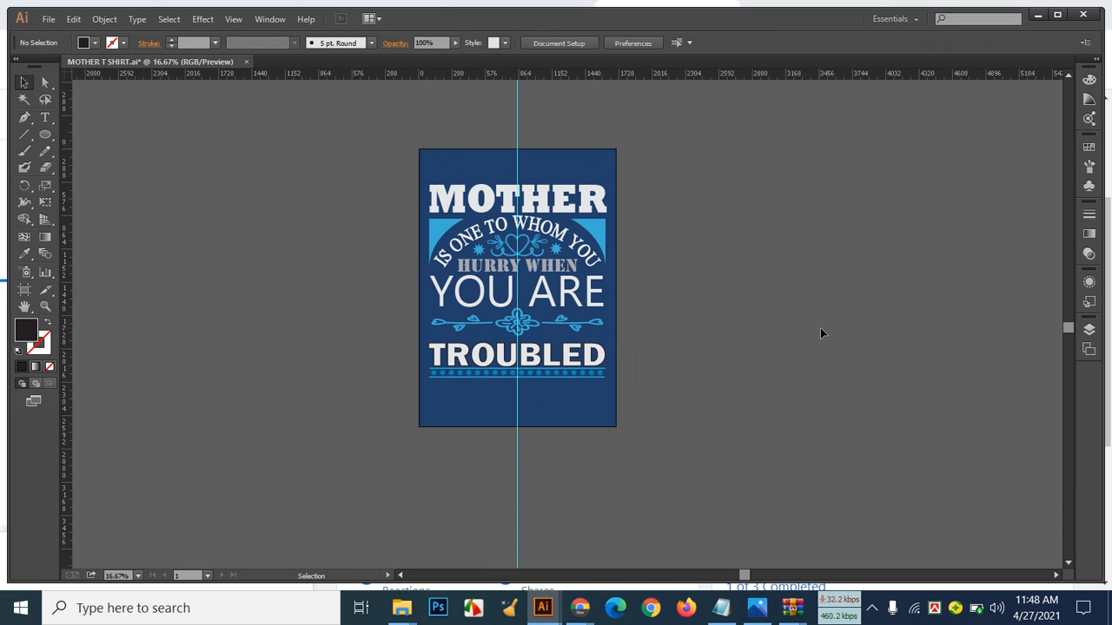
{"action": "key", "text": "ctrl+equal"}
{"action": "scroll", "coordinate": [821, 333], "scroll_direction": "up", "scroll_amount": 2}
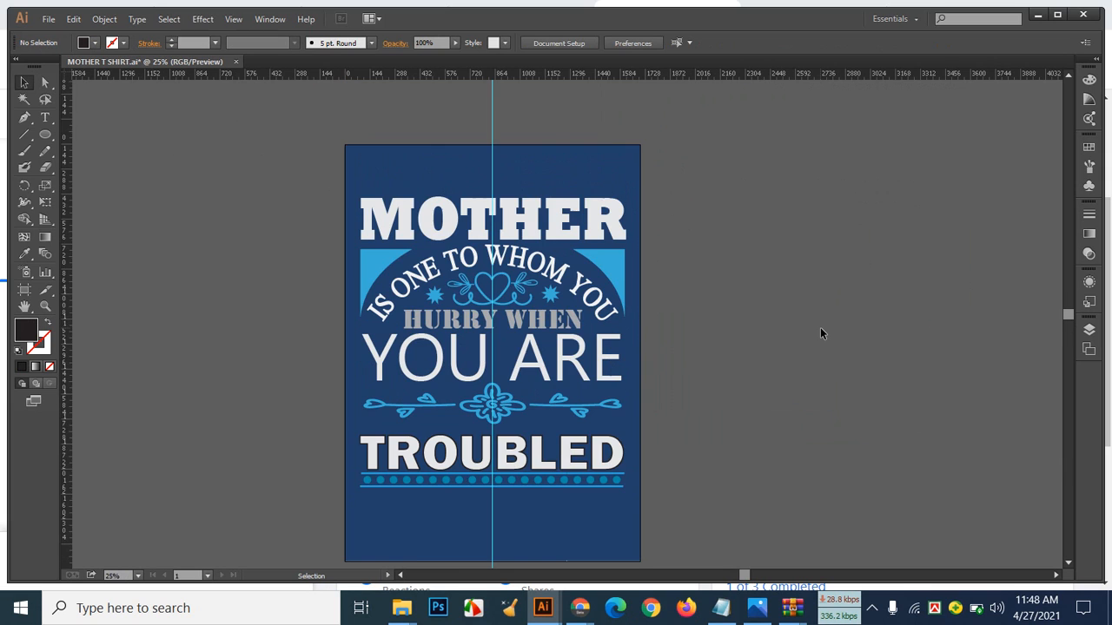
{"action": "scroll", "coordinate": [820, 327], "scroll_direction": "down", "scroll_amount": 1}
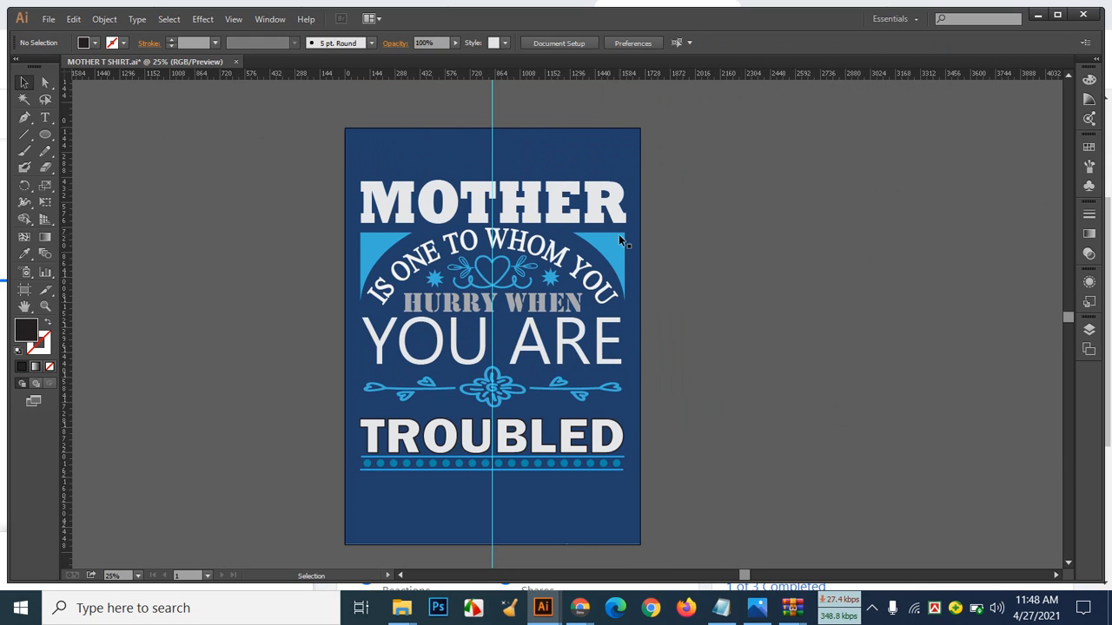
Step: Group all the artwork over the blue background and centre the group vertically on the artboard
{"action": "left_click_drag", "start_coordinate": [365, 158], "coordinate": [640, 545]}
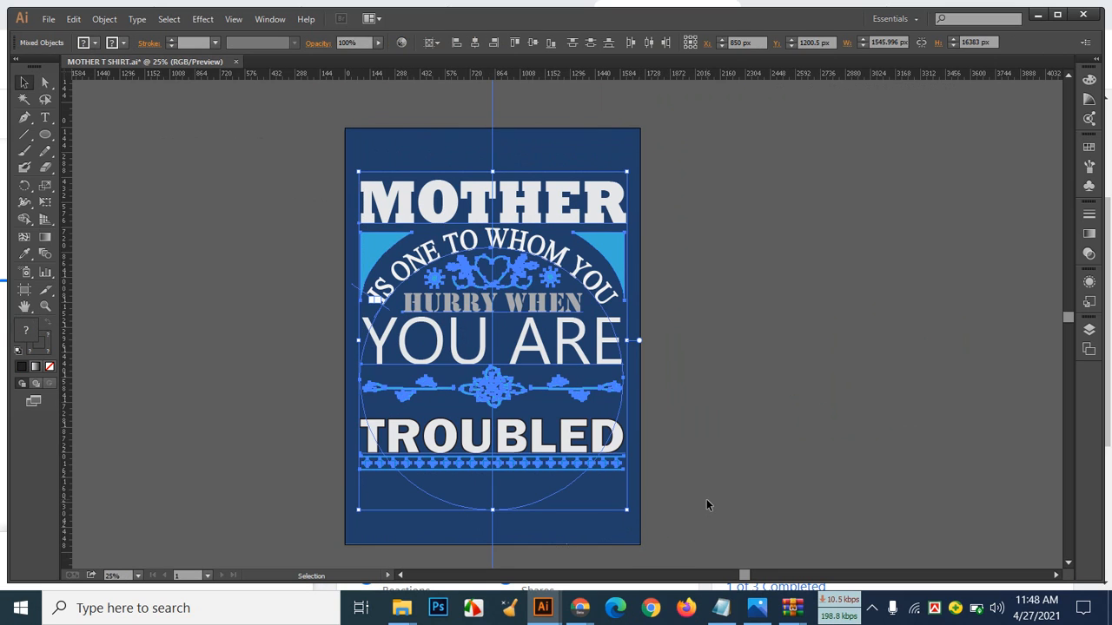
{"action": "key", "text": "ctrl+g"}
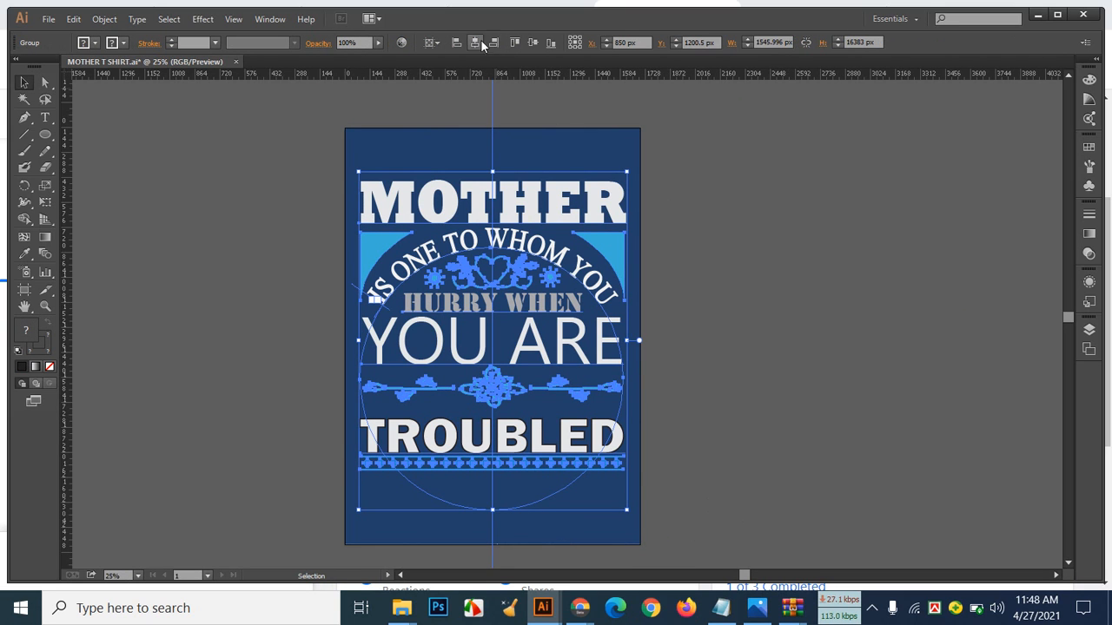
{"action": "left_click", "coordinate": [534, 46]}
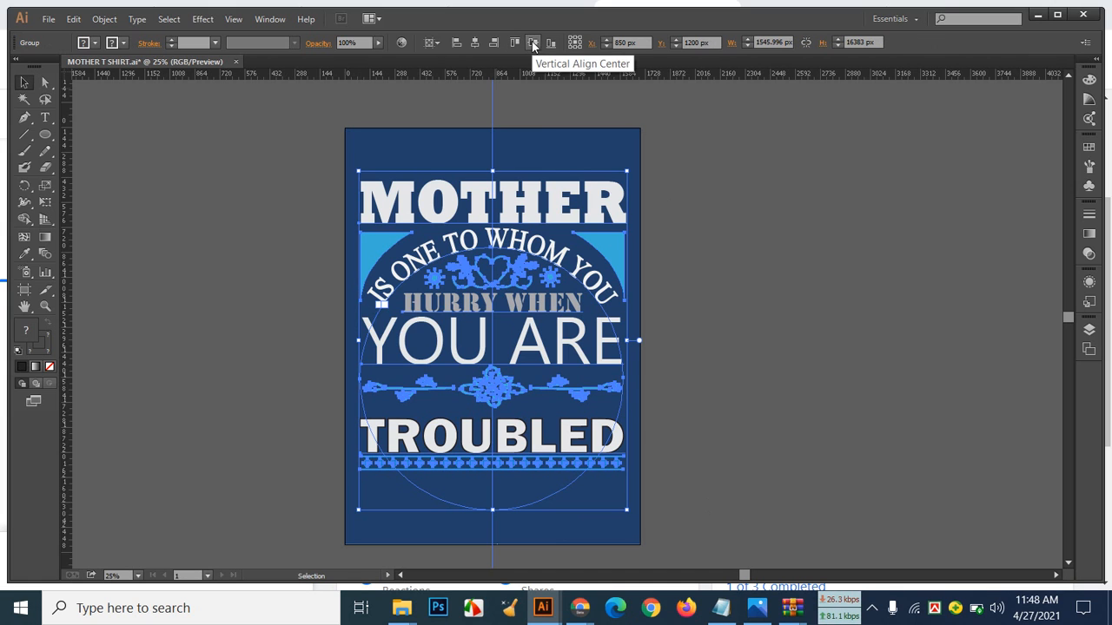
{"action": "left_click", "coordinate": [851, 401]}
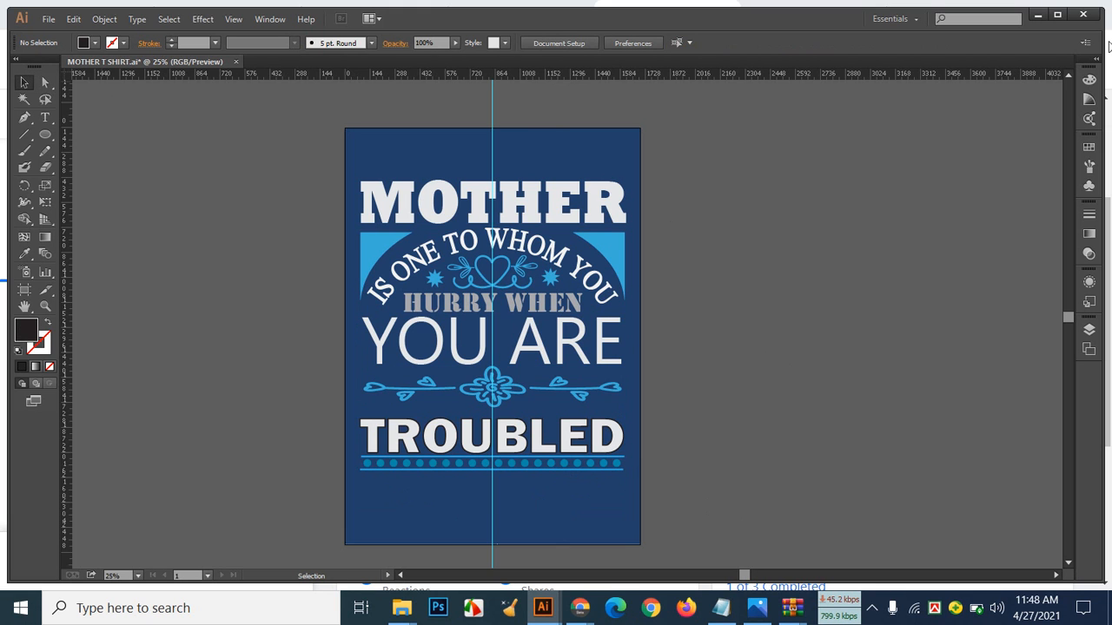
Step: Maximize the Illustrator window and set up an export of the design in JPEG format using all artboards
{"action": "left_click", "coordinate": [1057, 15]}
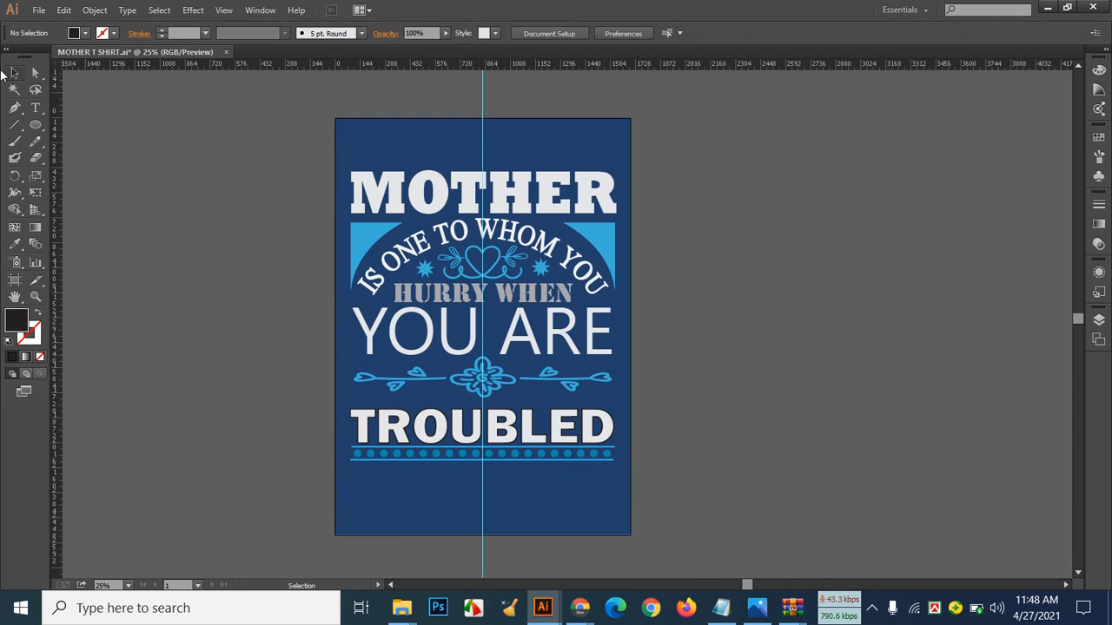
{"action": "left_click", "coordinate": [39, 10]}
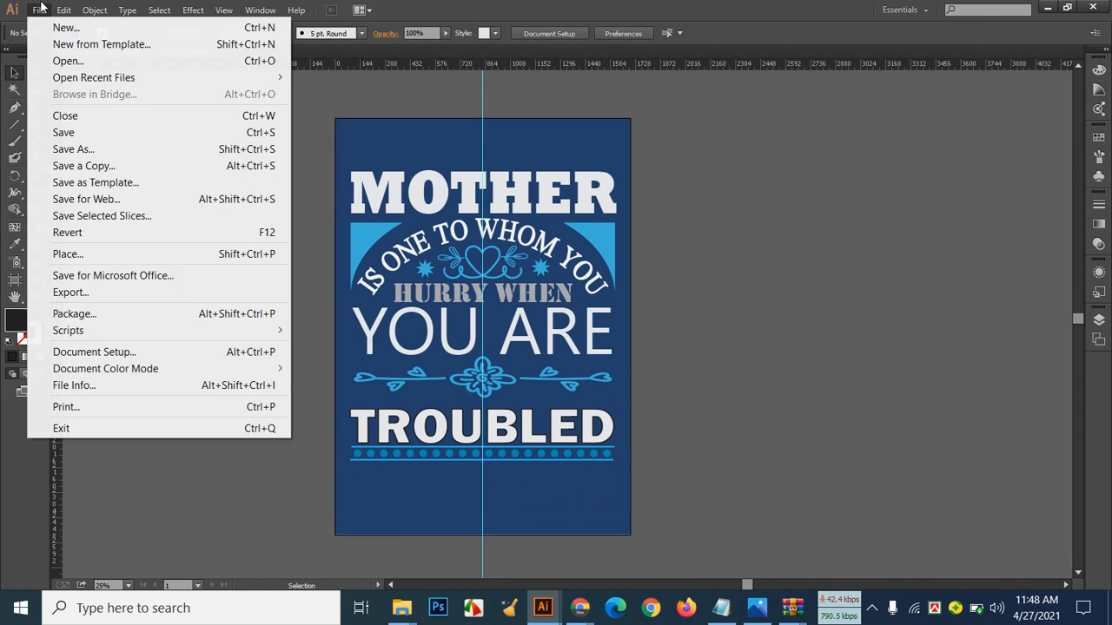
{"action": "left_click", "coordinate": [109, 293]}
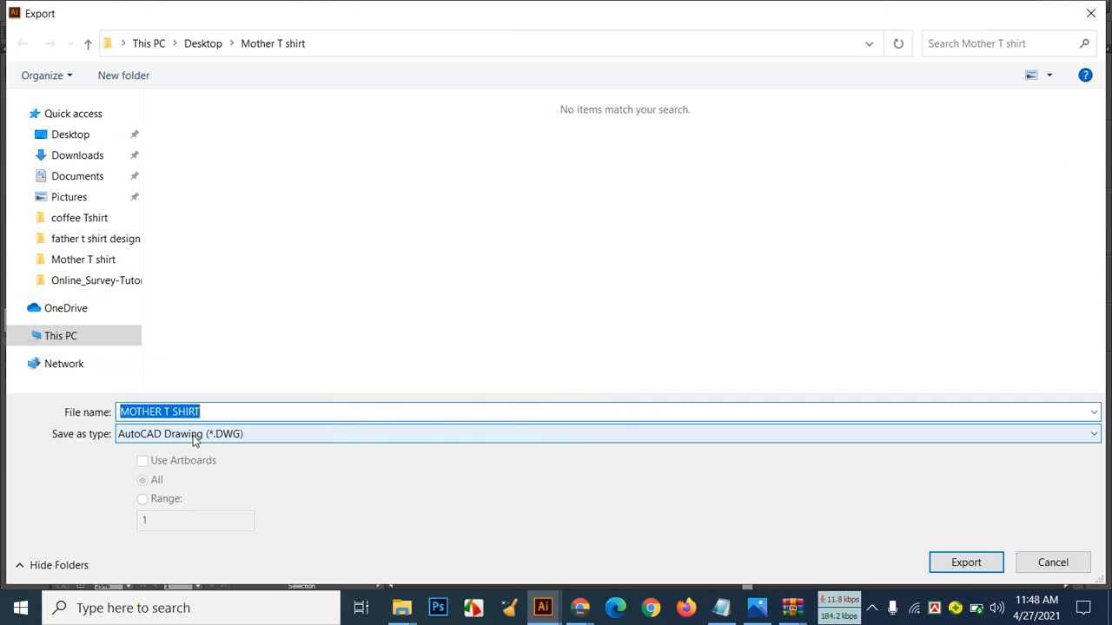
{"action": "left_click", "coordinate": [197, 437]}
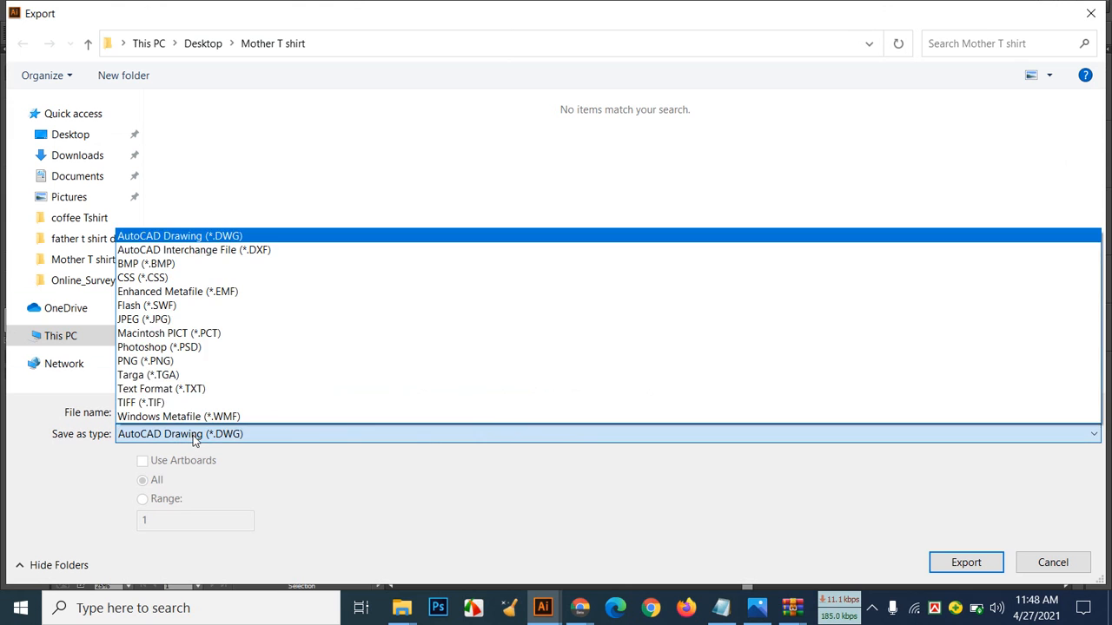
{"action": "left_click", "coordinate": [201, 321]}
{"action": "left_click", "coordinate": [144, 461]}
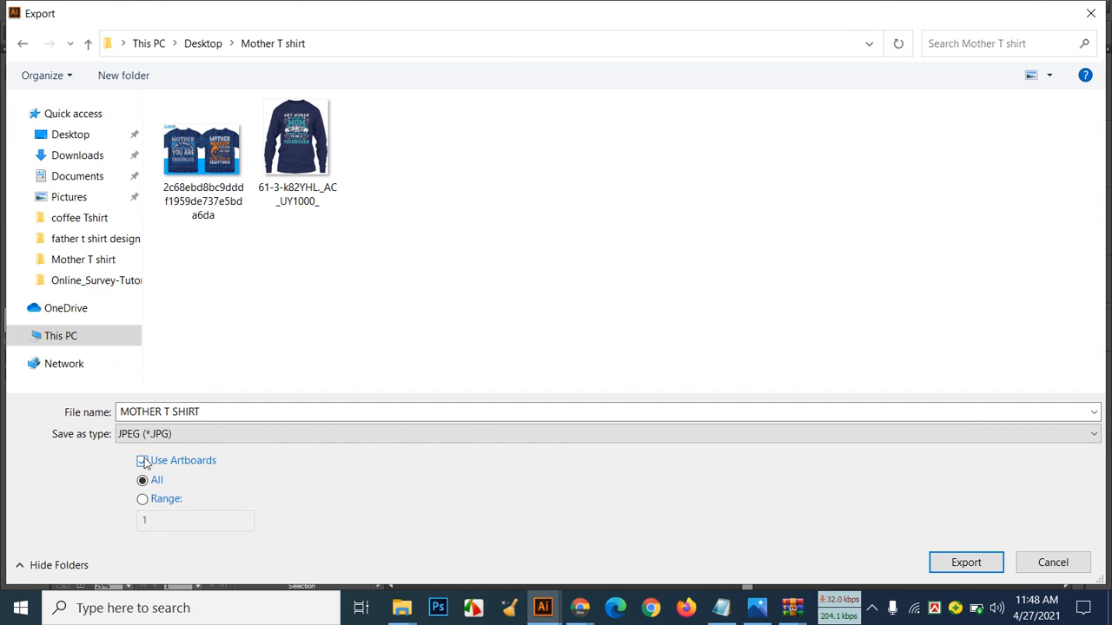
Step: Export the JPEG to the Mother T shirt folder on the Desktop in RGB at maximum quality 10 and 300 ppi
{"action": "left_click", "coordinate": [64, 138]}
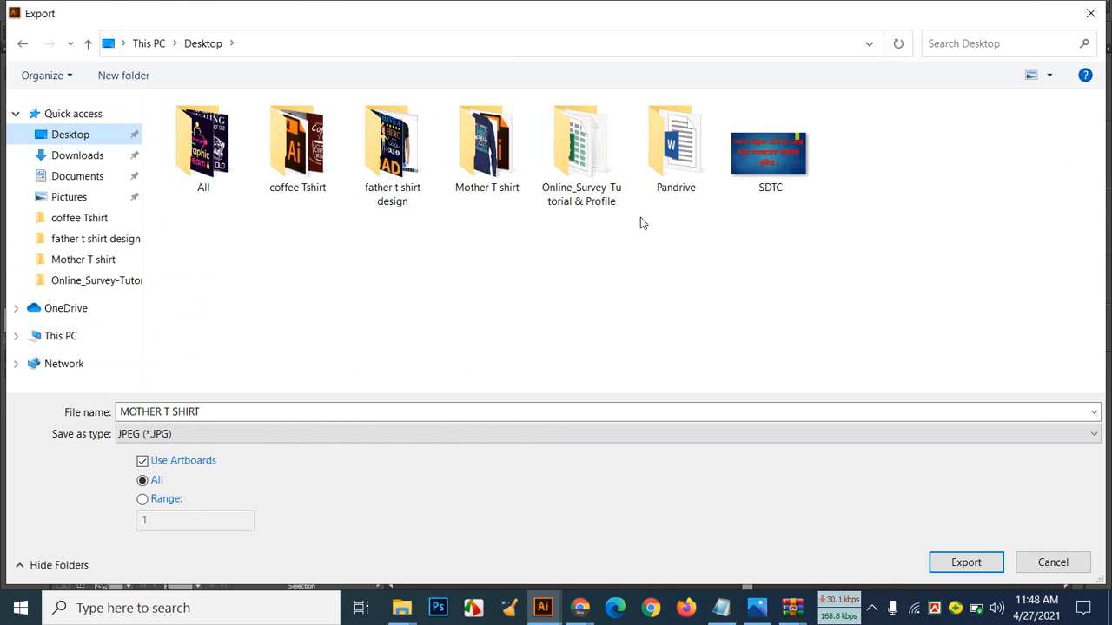
{"action": "double_click", "coordinate": [502, 161]}
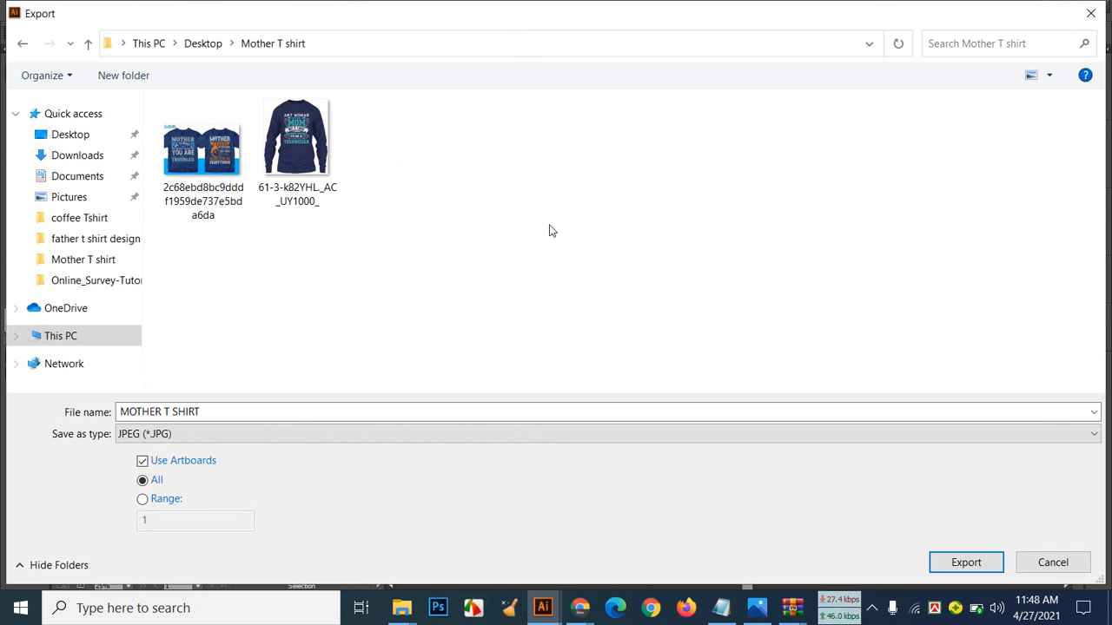
{"action": "left_click", "coordinate": [986, 563]}
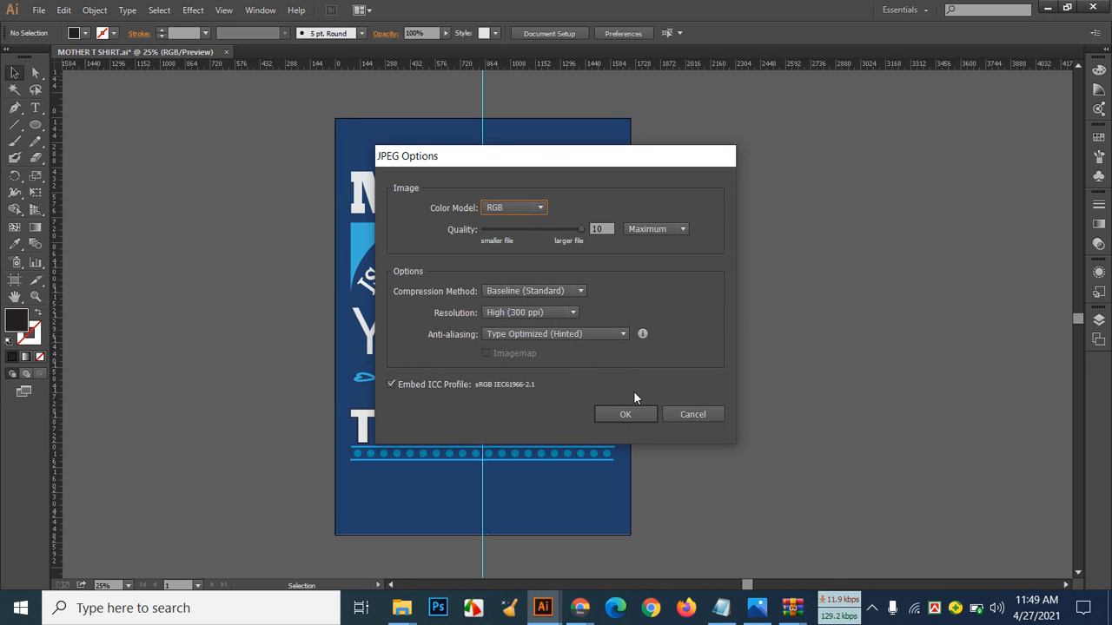
{"action": "left_click", "coordinate": [625, 414]}
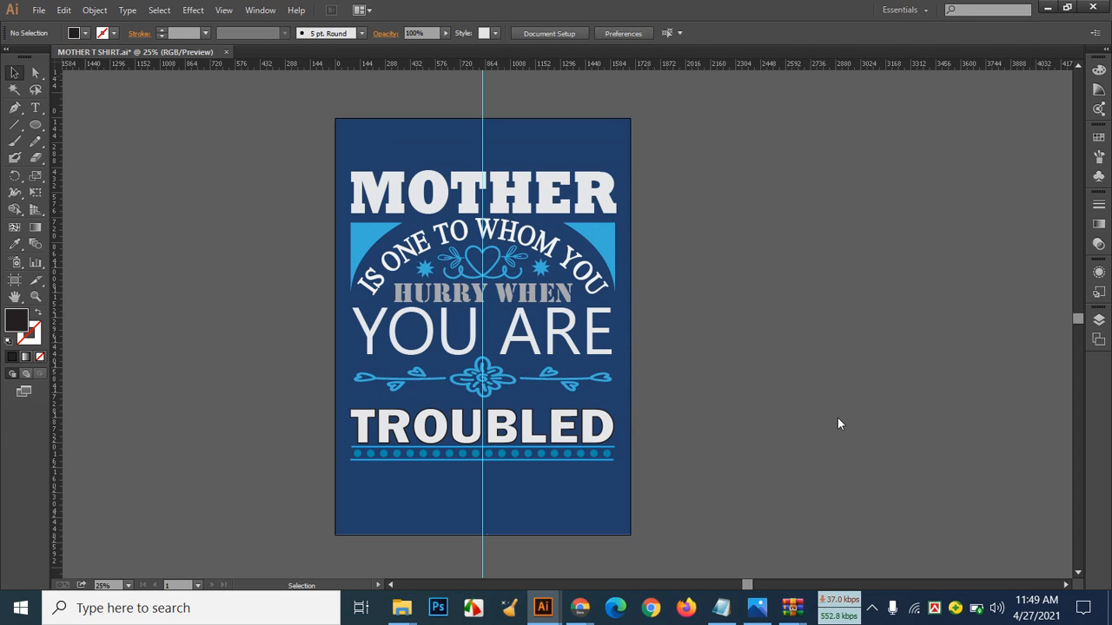
Step: Switch to Chrome and review the post details, viewer comments and insights of the Facebook live broadcast
{"action": "left_click", "coordinate": [580, 601]}
{"action": "left_click", "coordinate": [522, 539]}
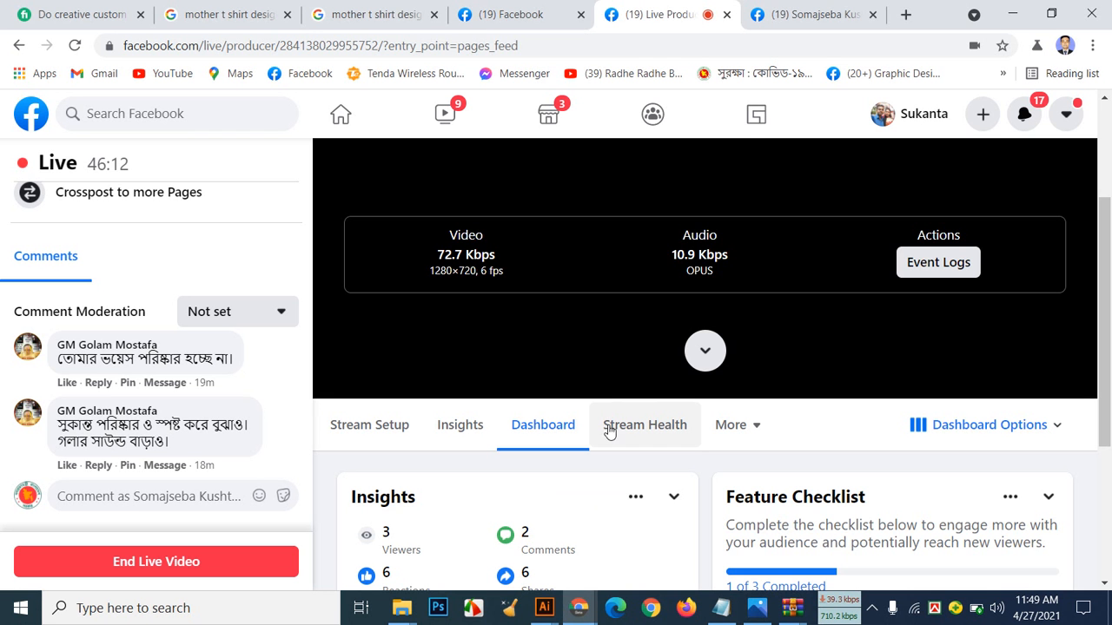
{"action": "scroll", "coordinate": [657, 360], "scroll_direction": "down", "scroll_amount": 3}
{"action": "scroll", "coordinate": [246, 352], "scroll_direction": "up", "scroll_amount": 4}
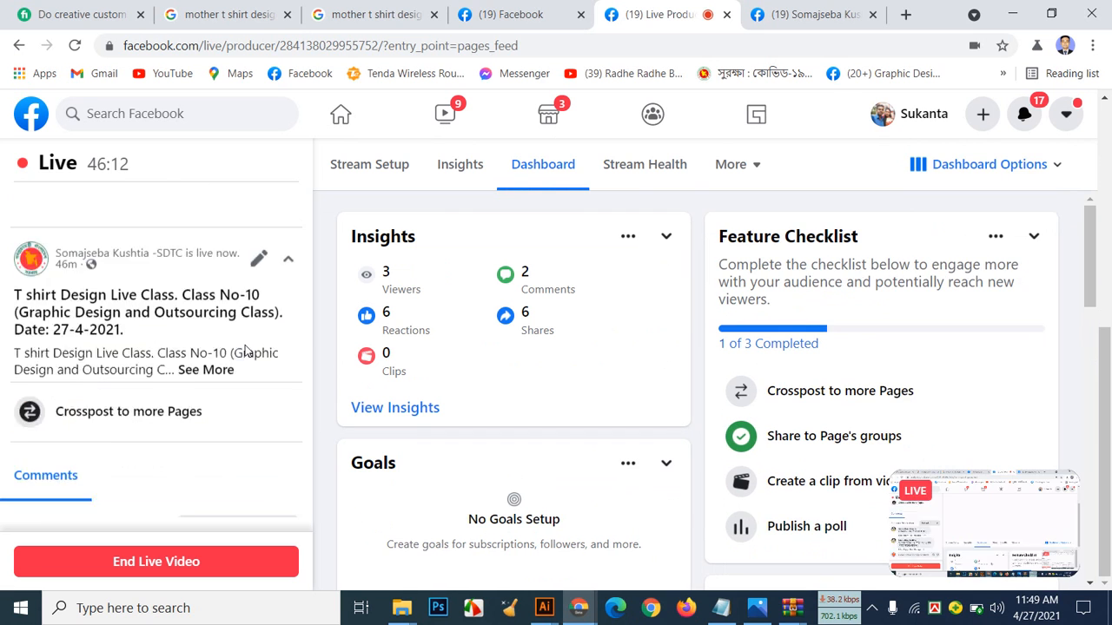
{"action": "scroll", "coordinate": [249, 350], "scroll_direction": "down", "scroll_amount": 5}
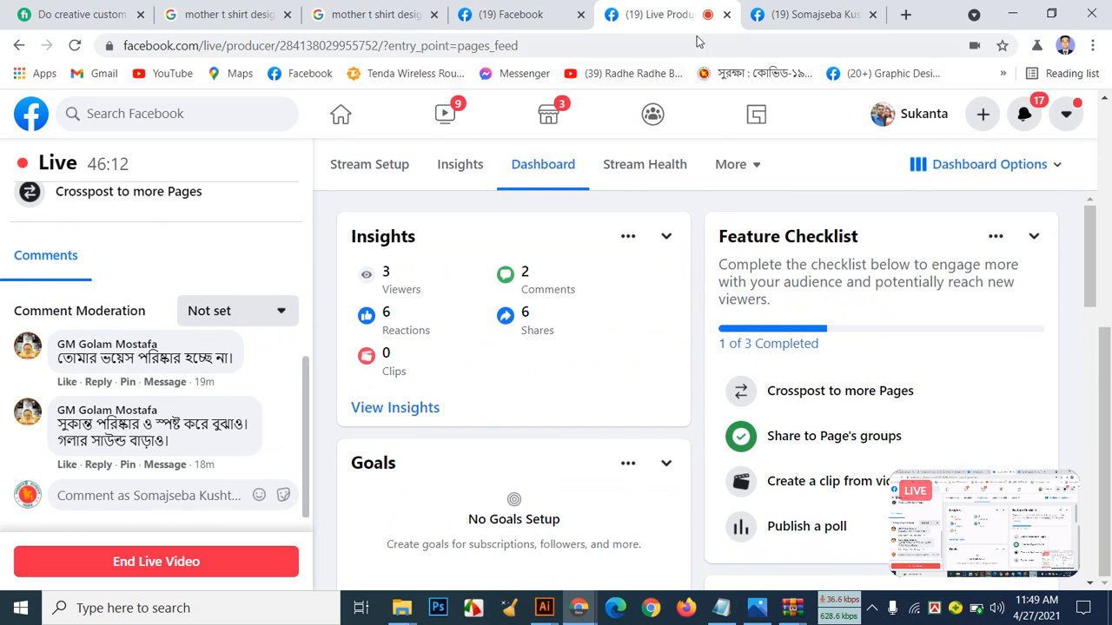
Step: Look over the Somajseba Kushtia -SDTC page from its live post up to the cover, and return to the live dashboard
{"action": "left_click", "coordinate": [812, 14]}
{"action": "scroll", "coordinate": [747, 295], "scroll_direction": "up", "scroll_amount": 4}
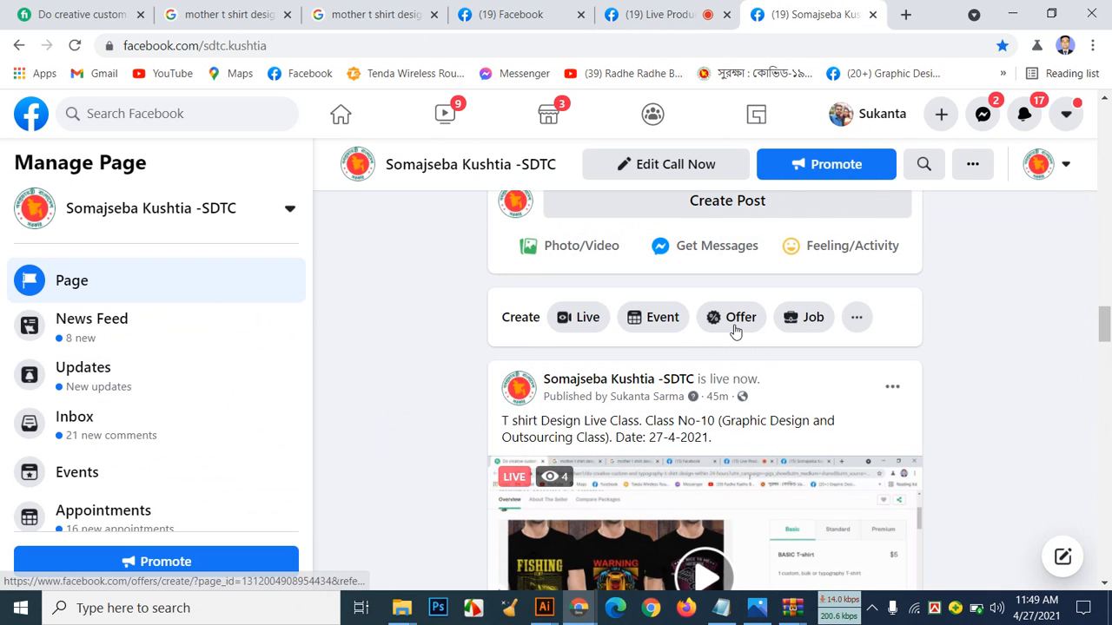
{"action": "scroll", "coordinate": [731, 326], "scroll_direction": "down", "scroll_amount": 1}
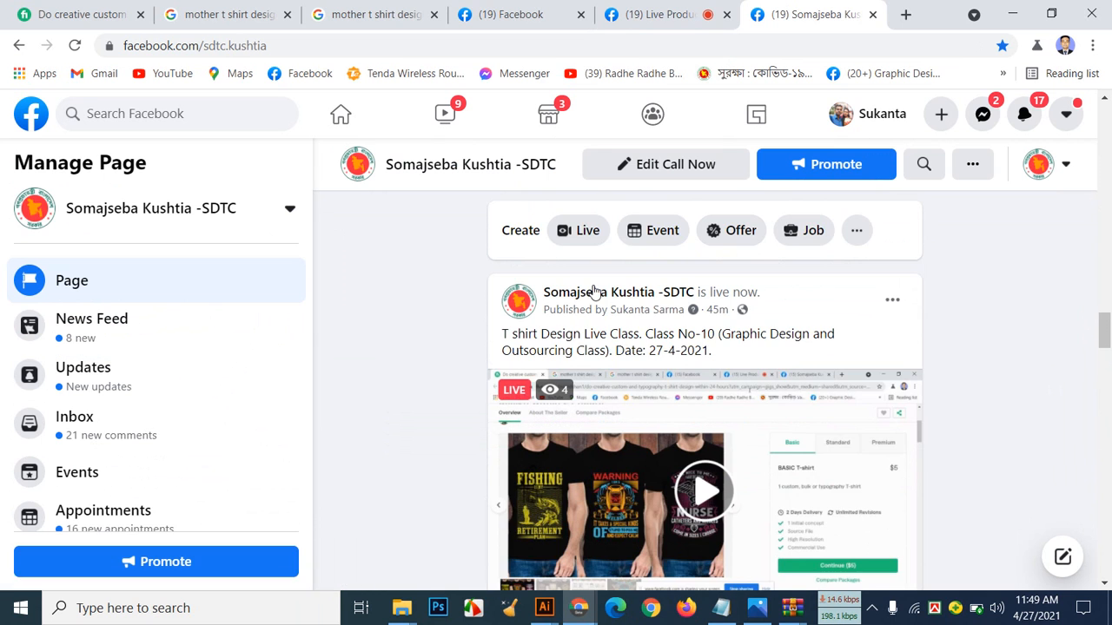
{"action": "scroll", "coordinate": [594, 291], "scroll_direction": "down", "scroll_amount": 2}
{"action": "scroll", "coordinate": [594, 292], "scroll_direction": "up", "scroll_amount": 15}
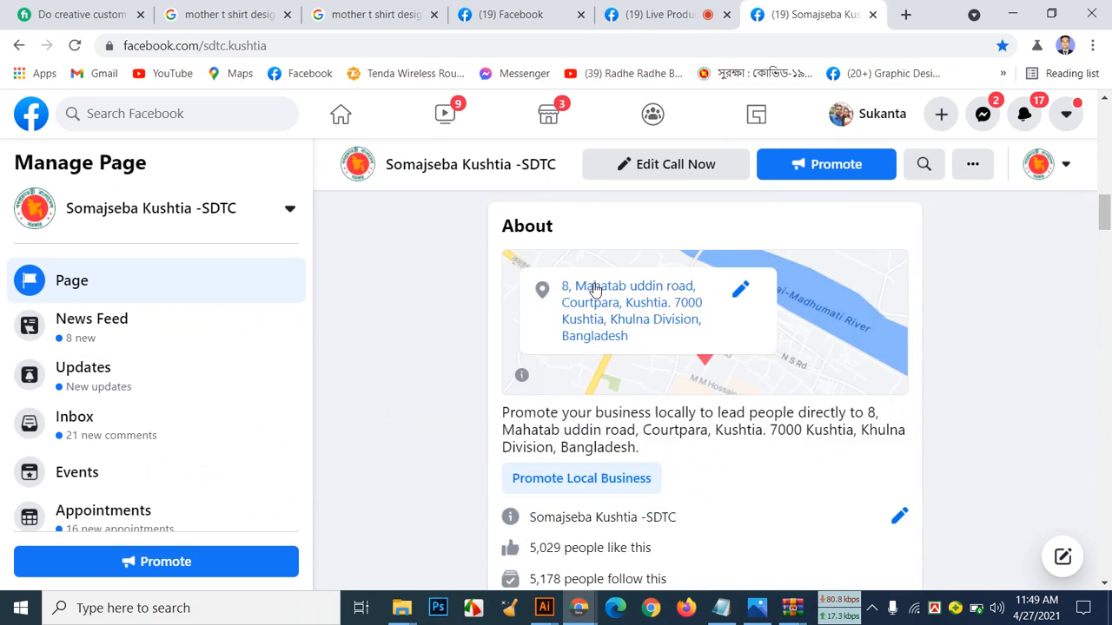
{"action": "scroll", "coordinate": [590, 287], "scroll_direction": "up", "scroll_amount": 3}
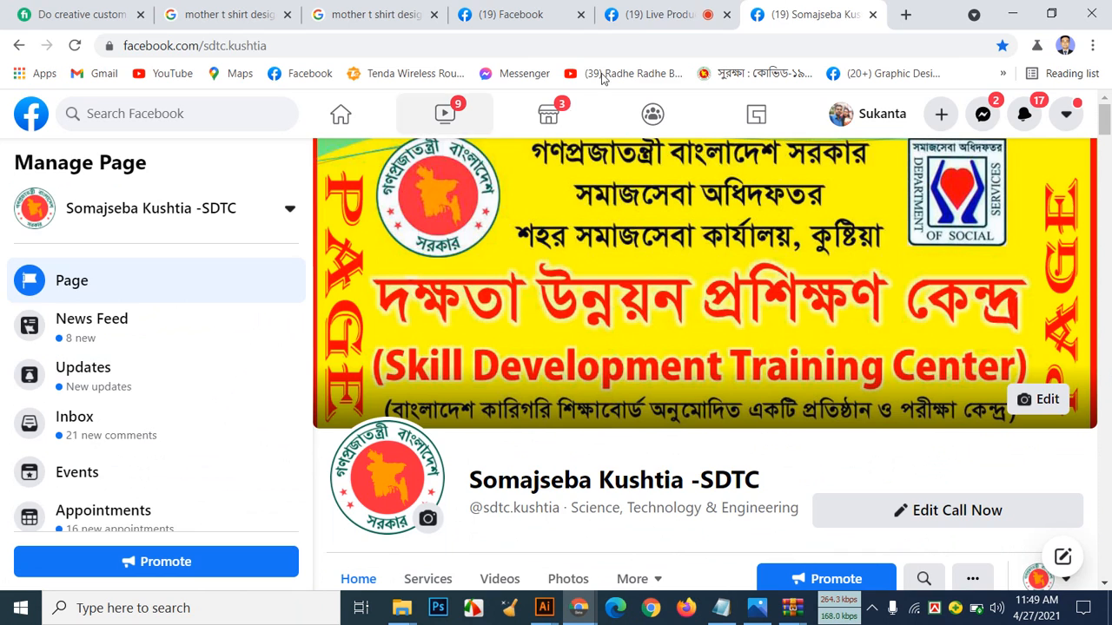
{"action": "left_click", "coordinate": [651, 15]}
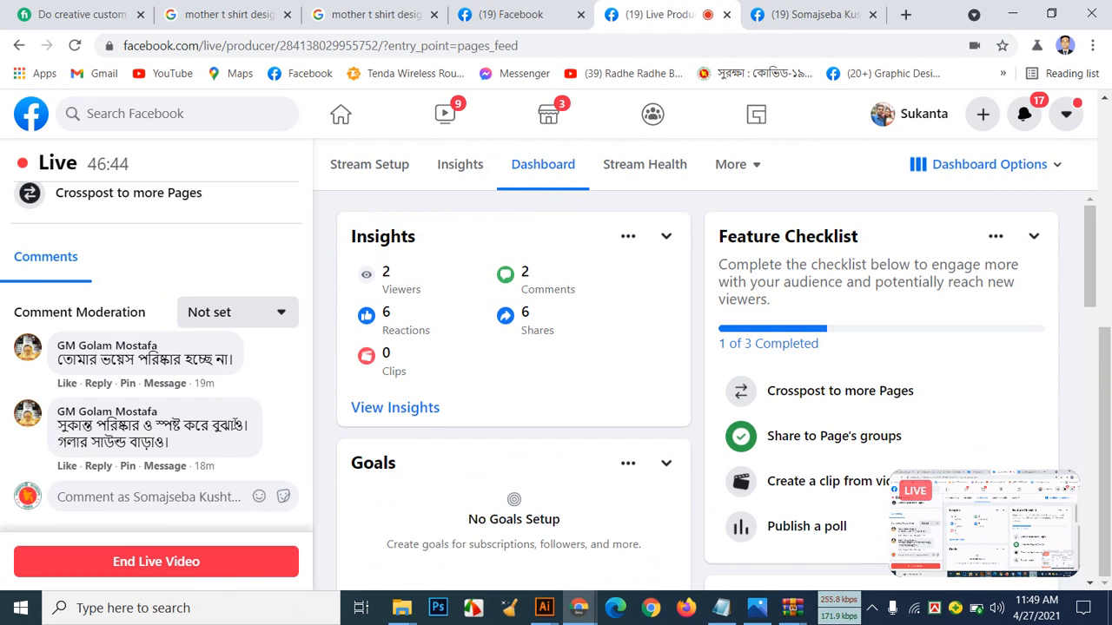